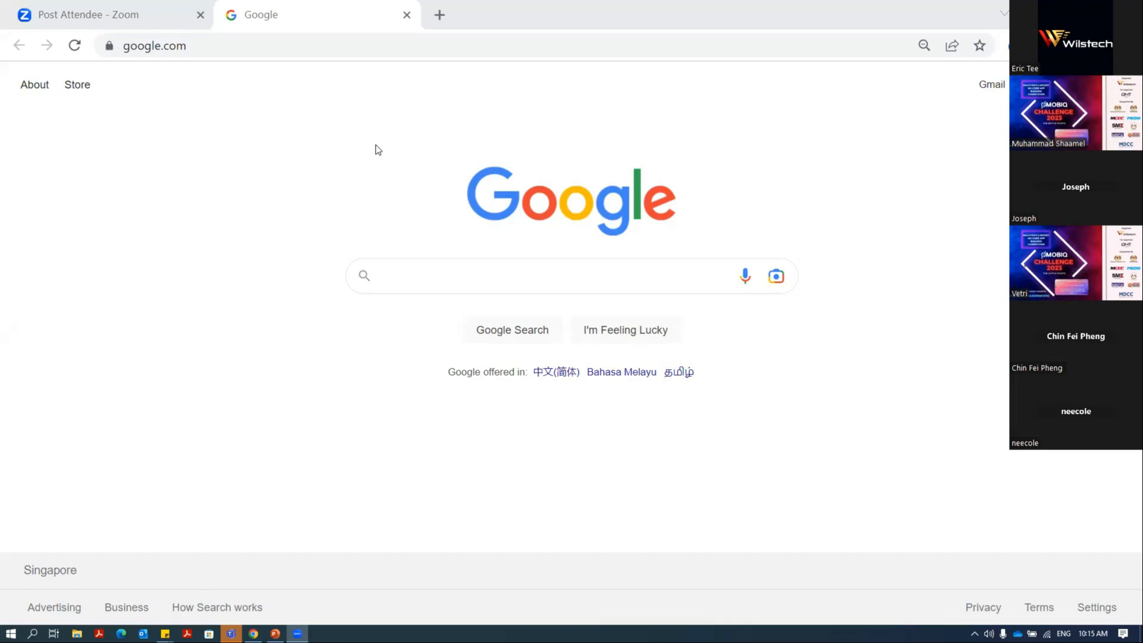
Step: Open app.emobiq.com and log in with the prefilled account credentials
{"action": "left_click", "coordinate": [267, 53]}
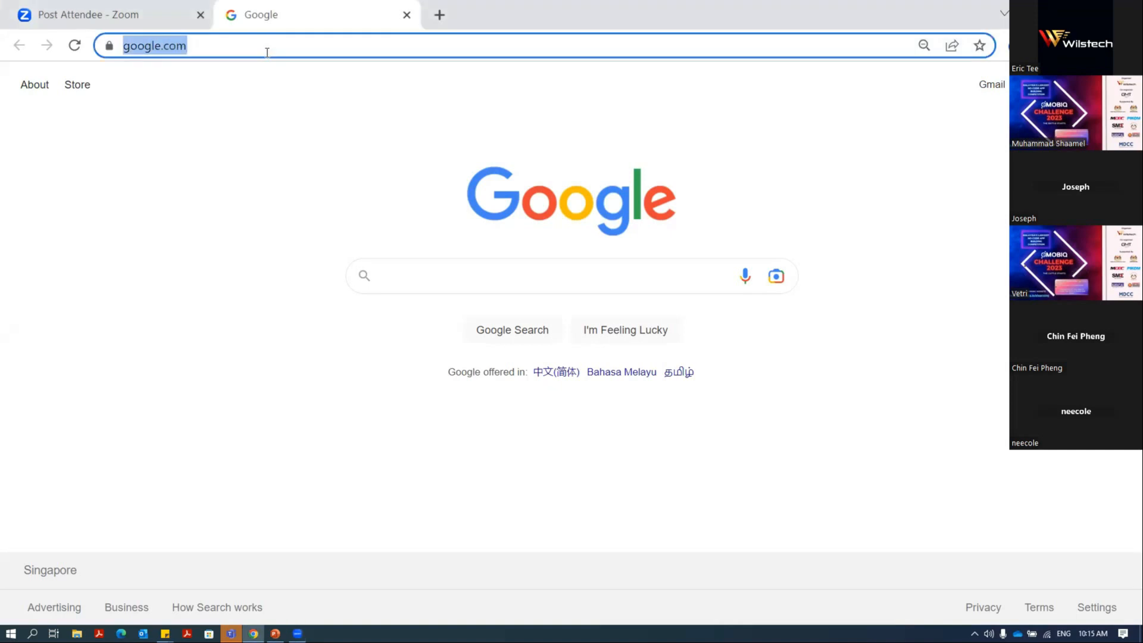
{"action": "type", "text": "a"}
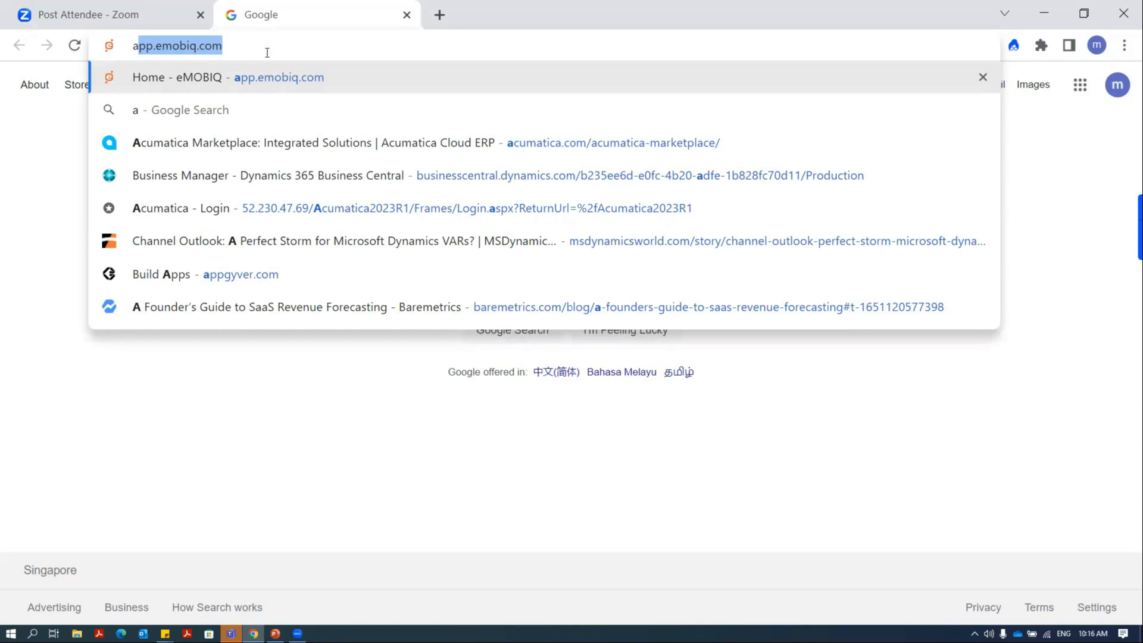
{"action": "key", "text": "Return"}
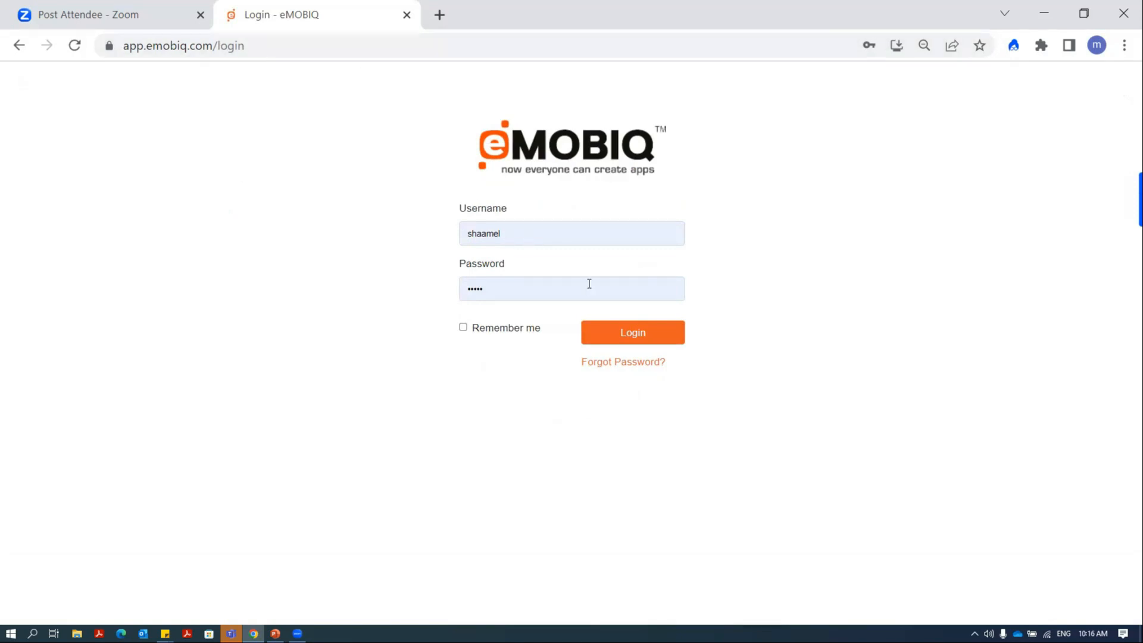
{"action": "left_click", "coordinate": [619, 339]}
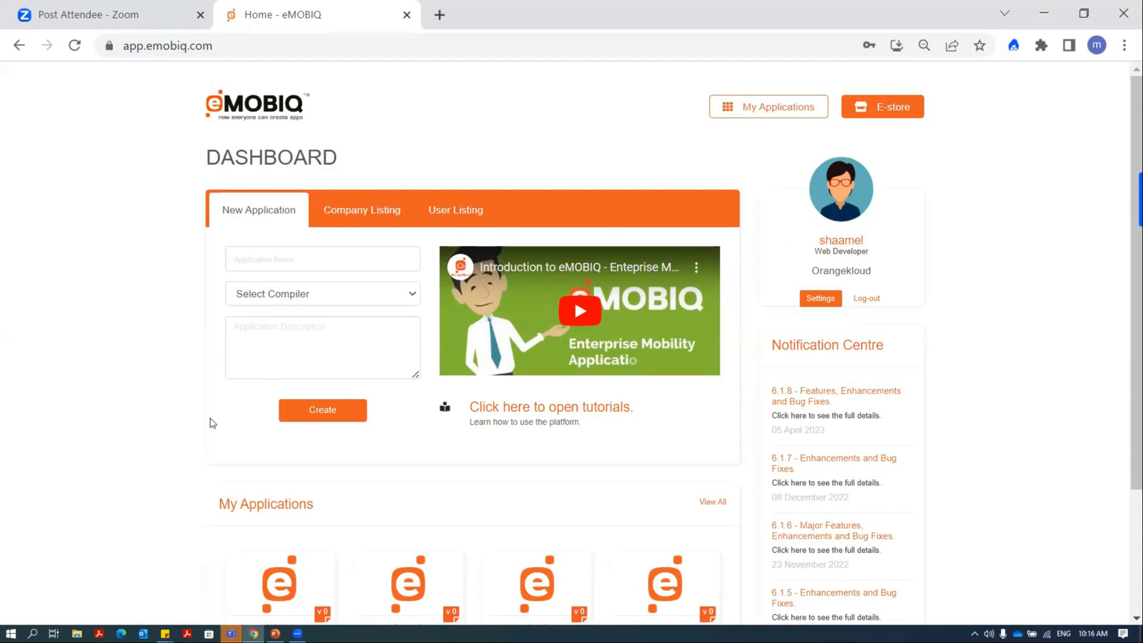
Step: Look over the dashboard, then view the LHS Sales Application's details in the public E-store
{"action": "scroll", "coordinate": [310, 405], "scroll_direction": "down", "scroll_amount": 3}
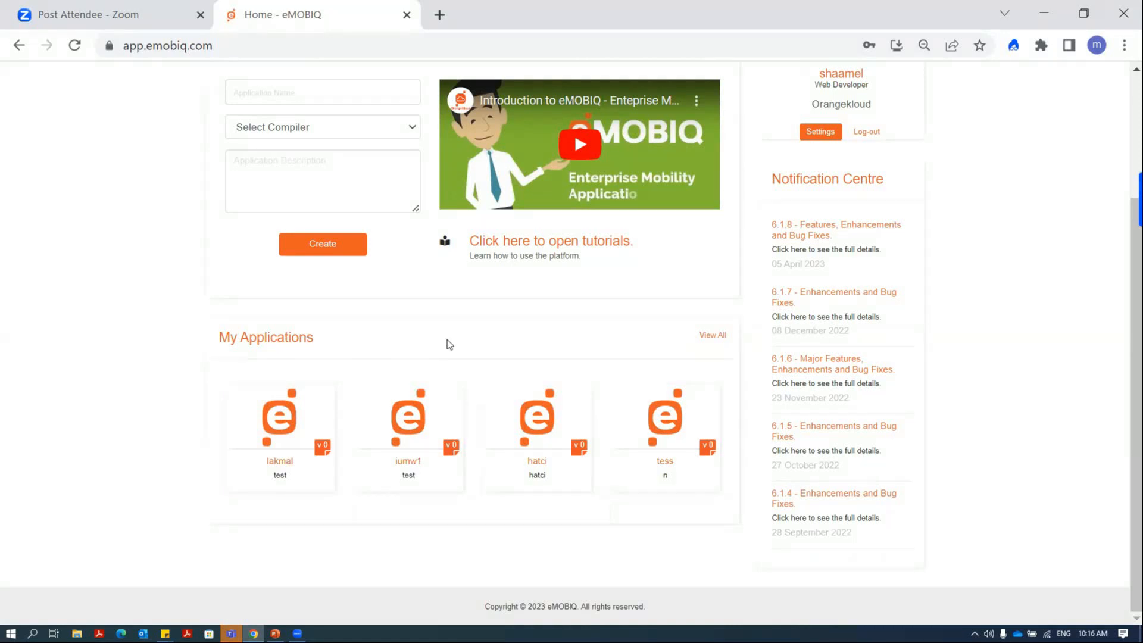
{"action": "scroll", "coordinate": [412, 335], "scroll_direction": "up", "scroll_amount": 1}
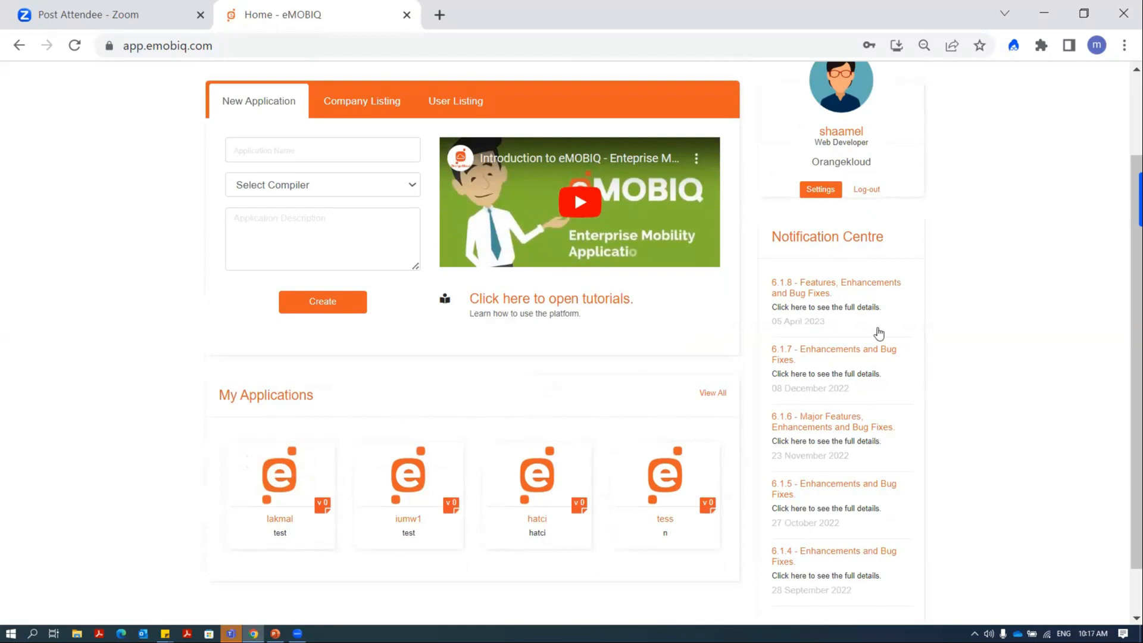
{"action": "scroll", "coordinate": [880, 333], "scroll_direction": "up", "scroll_amount": 2}
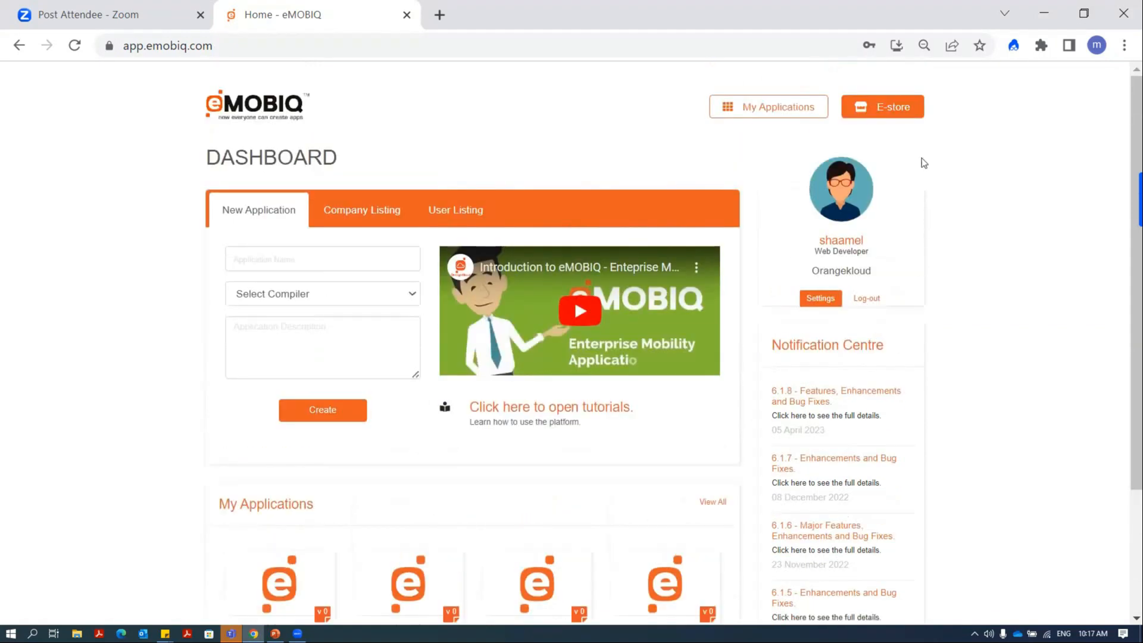
{"action": "left_click", "coordinate": [880, 112]}
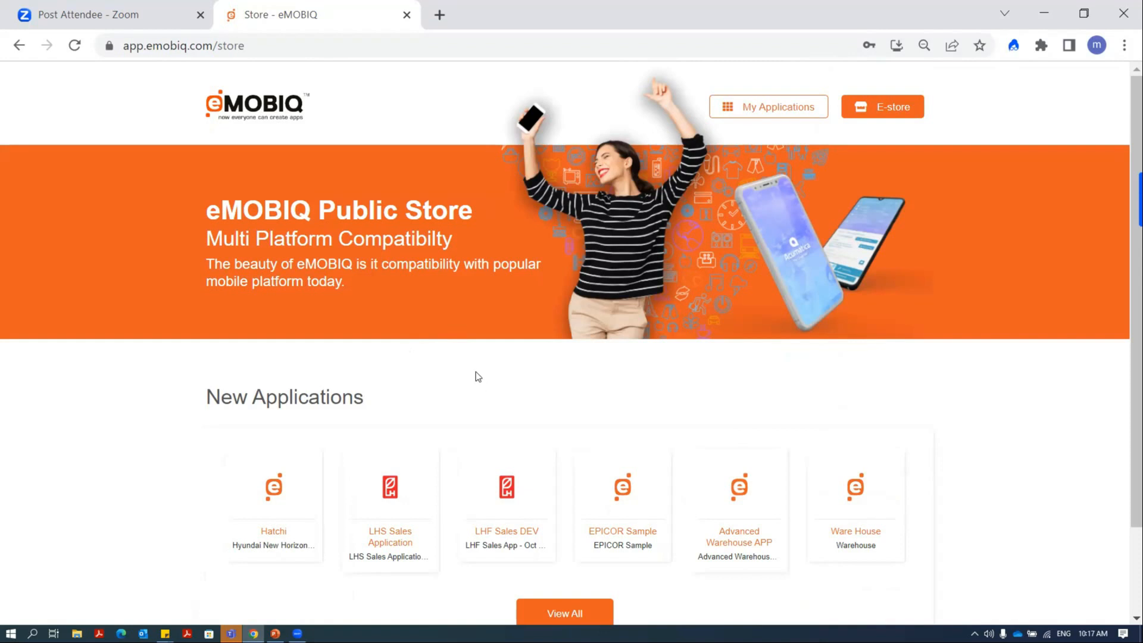
{"action": "left_click", "coordinate": [395, 499]}
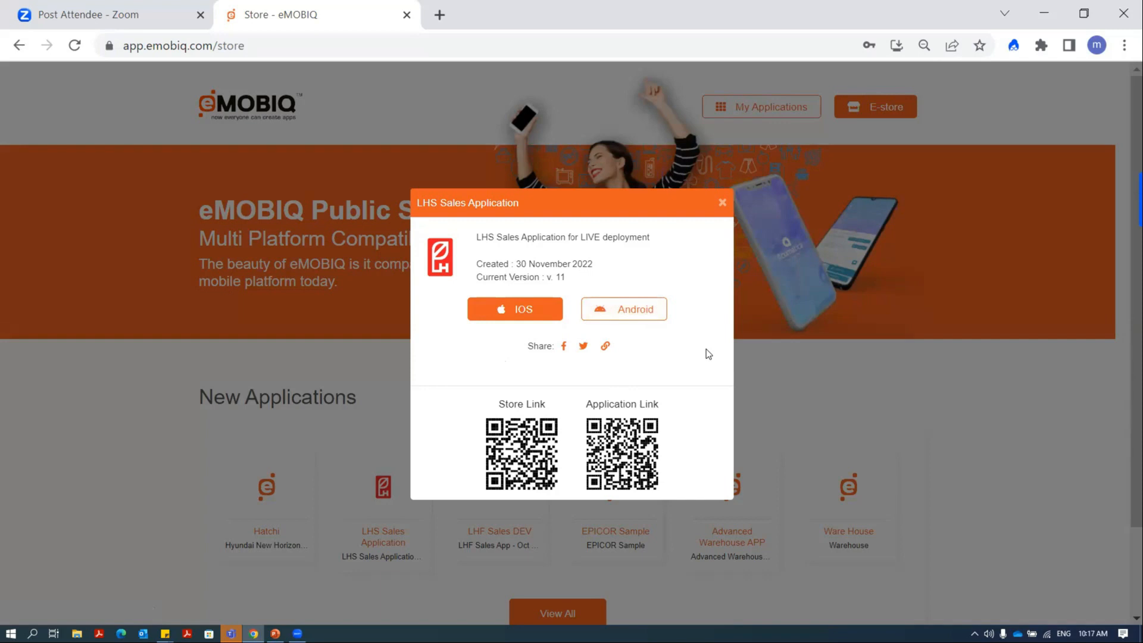
{"action": "left_click", "coordinate": [722, 203]}
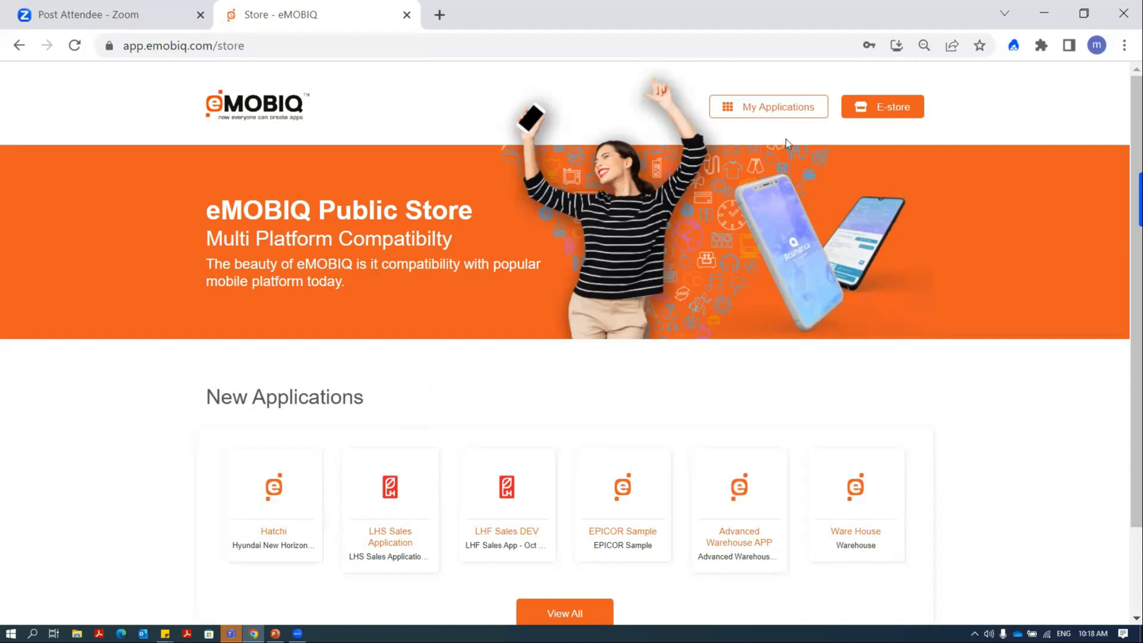
Step: Return to the dashboard and enter hackathon as the new application's name
{"action": "left_click", "coordinate": [251, 111]}
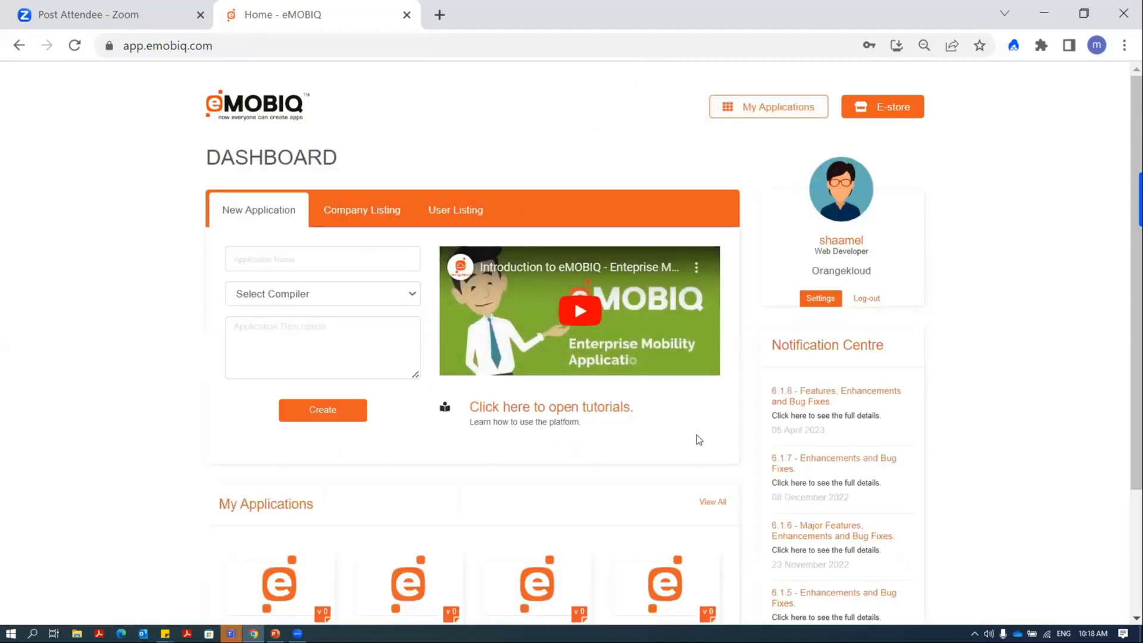
{"action": "scroll", "coordinate": [697, 435], "scroll_direction": "down", "scroll_amount": 1}
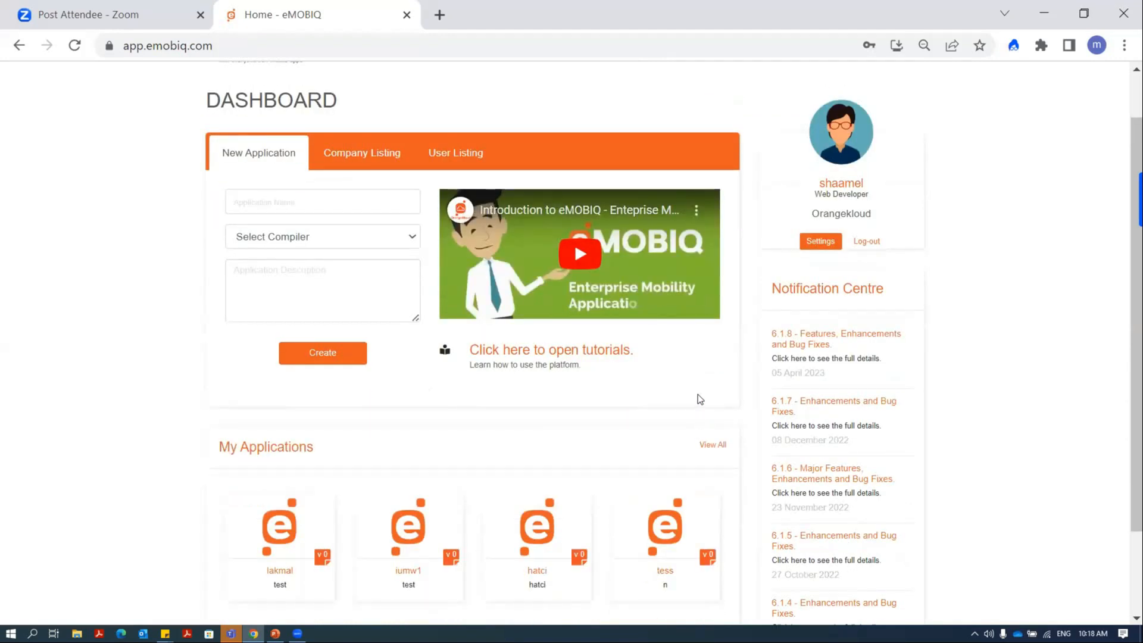
{"action": "scroll", "coordinate": [698, 394], "scroll_direction": "down", "scroll_amount": 1}
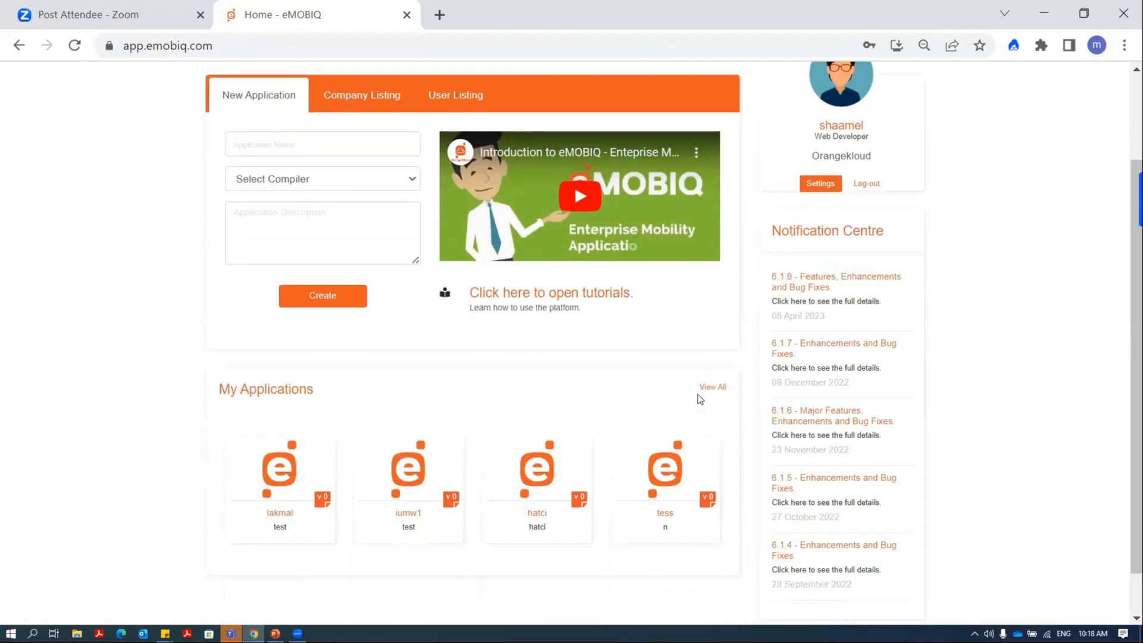
{"action": "left_click", "coordinate": [287, 145]}
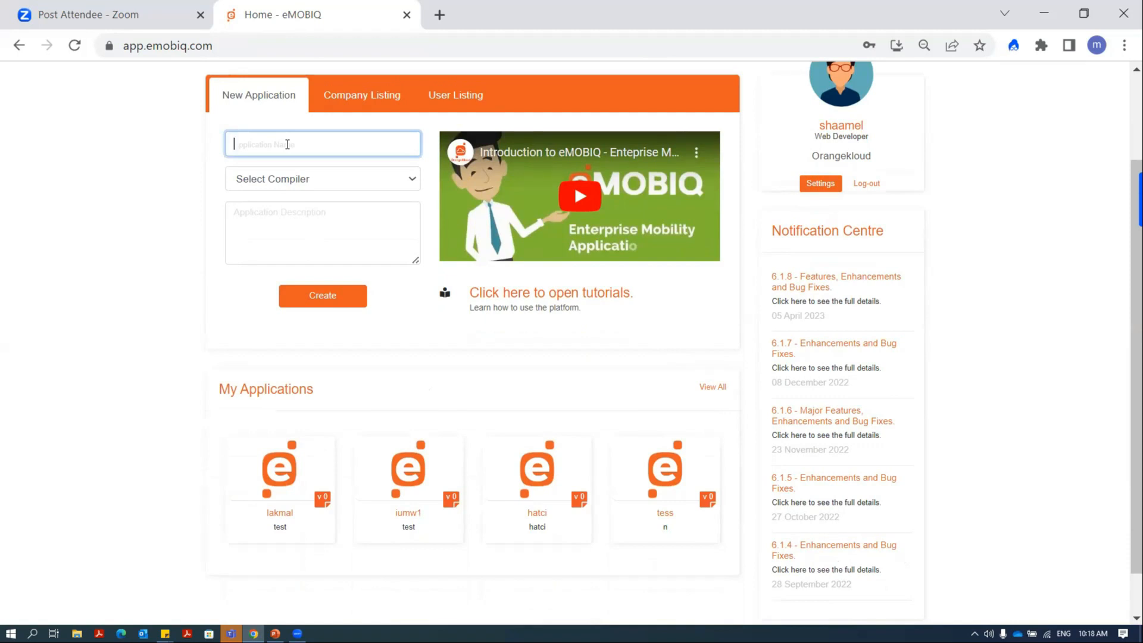
{"action": "type", "text": "t"}
{"action": "key", "text": "BackSpace"}
{"action": "type", "text": "t"}
{"action": "key", "text": "BackSpace"}
{"action": "type", "text": "hackathon"}
Step: Create the application with the Cordova compiler and the description "test"
{"action": "left_click", "coordinate": [288, 183]}
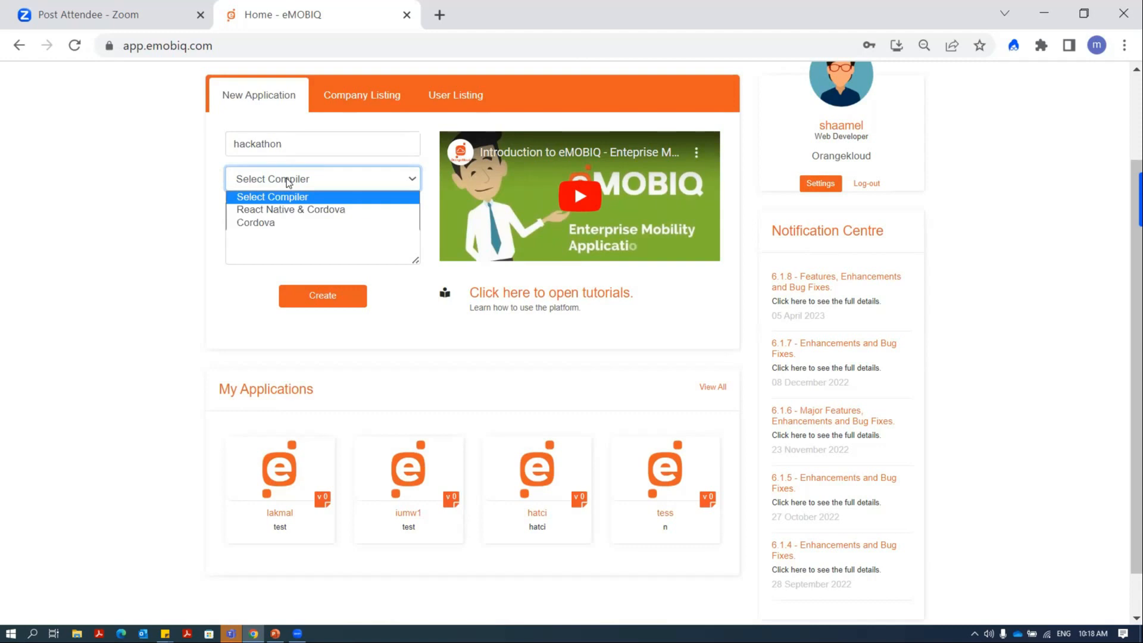
{"action": "left_click", "coordinate": [260, 224]}
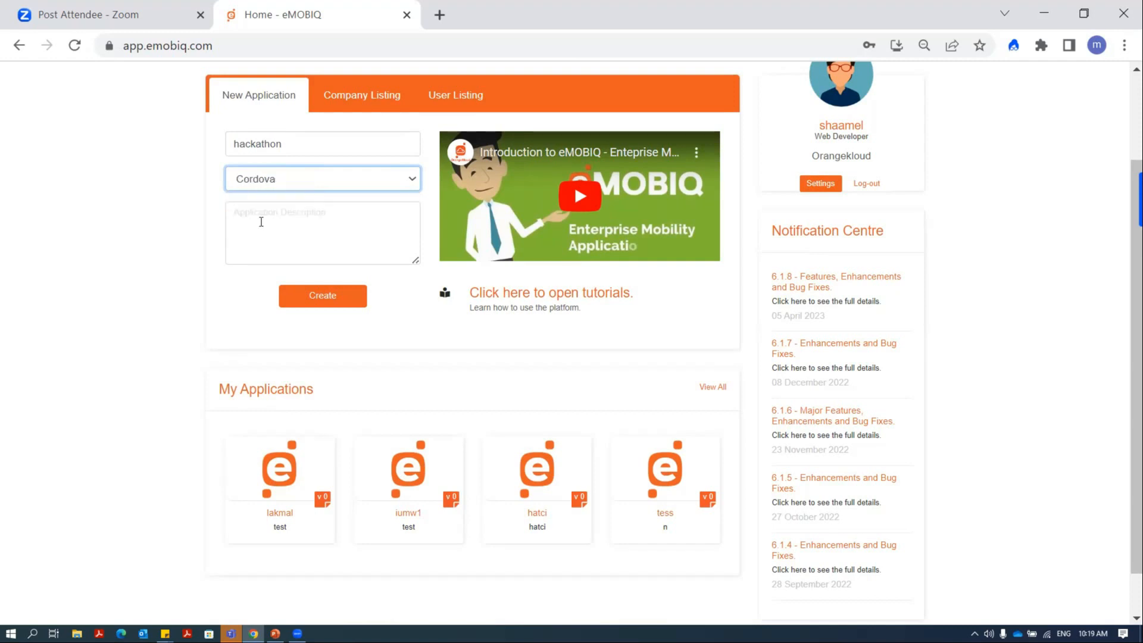
{"action": "left_click", "coordinate": [263, 221]}
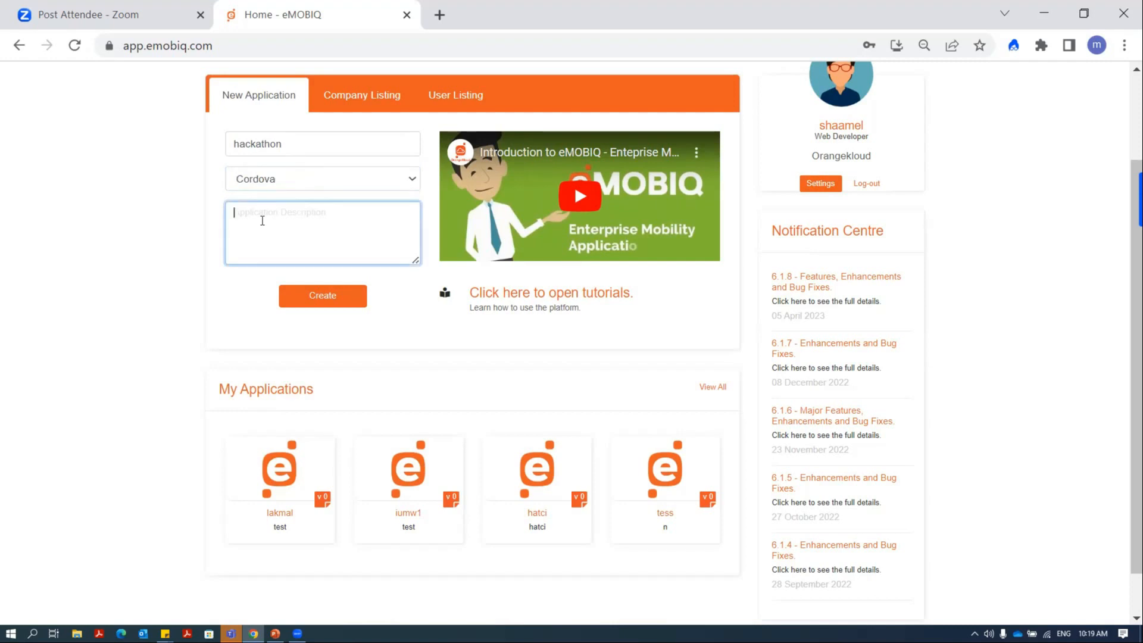
{"action": "type", "text": "tes"}
{"action": "left_click", "coordinate": [326, 303]}
{"action": "type", "text": "t"}
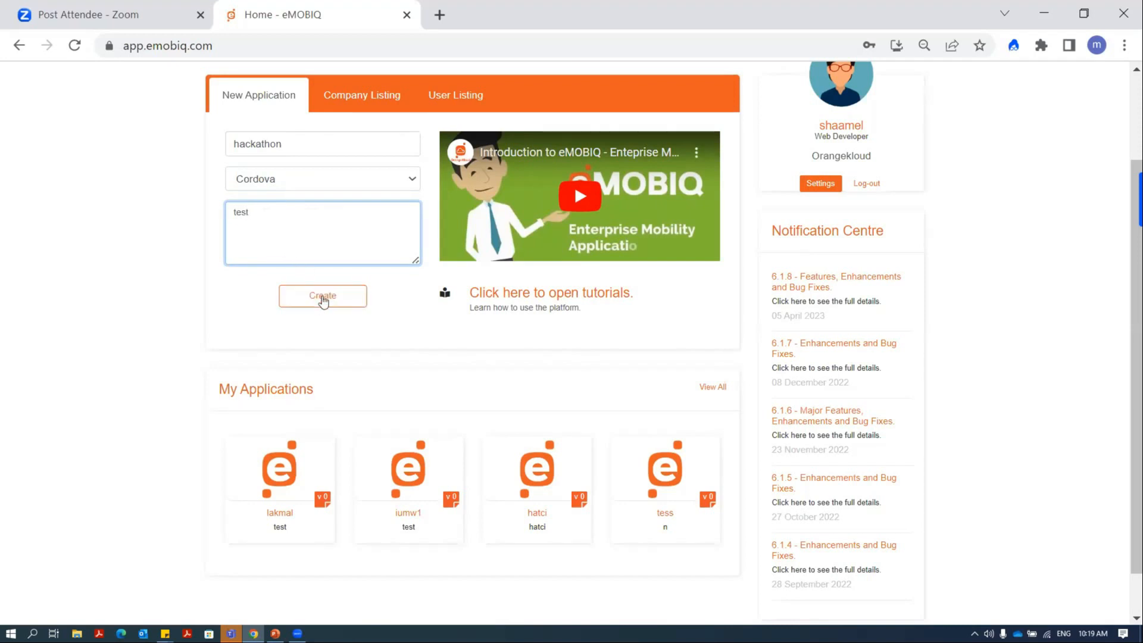
{"action": "left_click", "coordinate": [322, 301]}
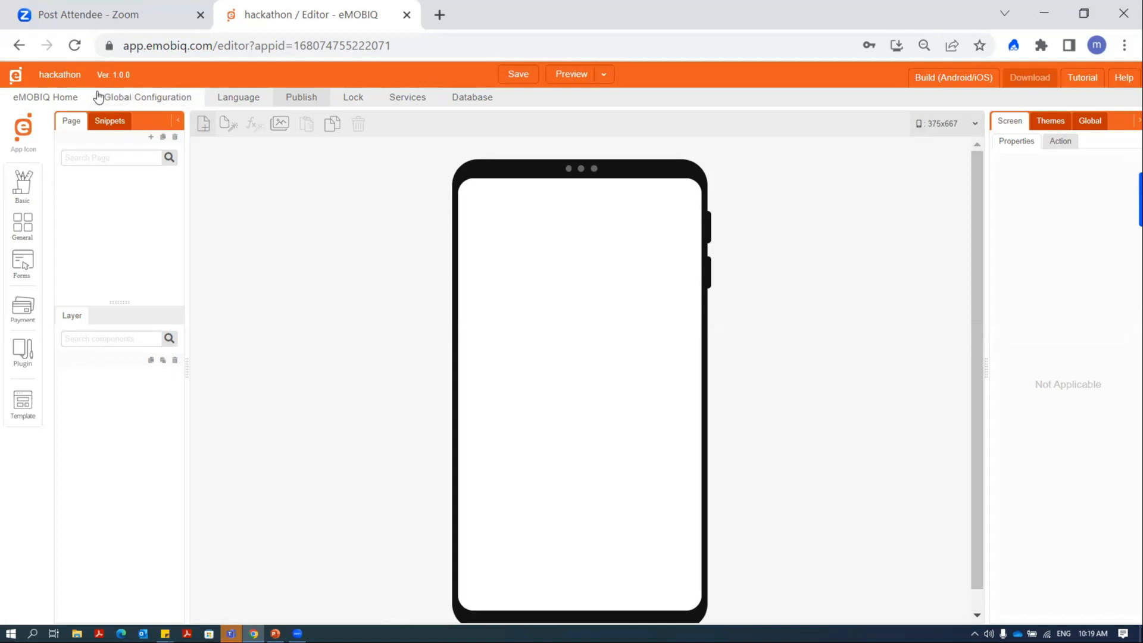
Step: Return to the dashboard, find the hackathon application and reopen it in the editor
{"action": "left_click", "coordinate": [16, 78]}
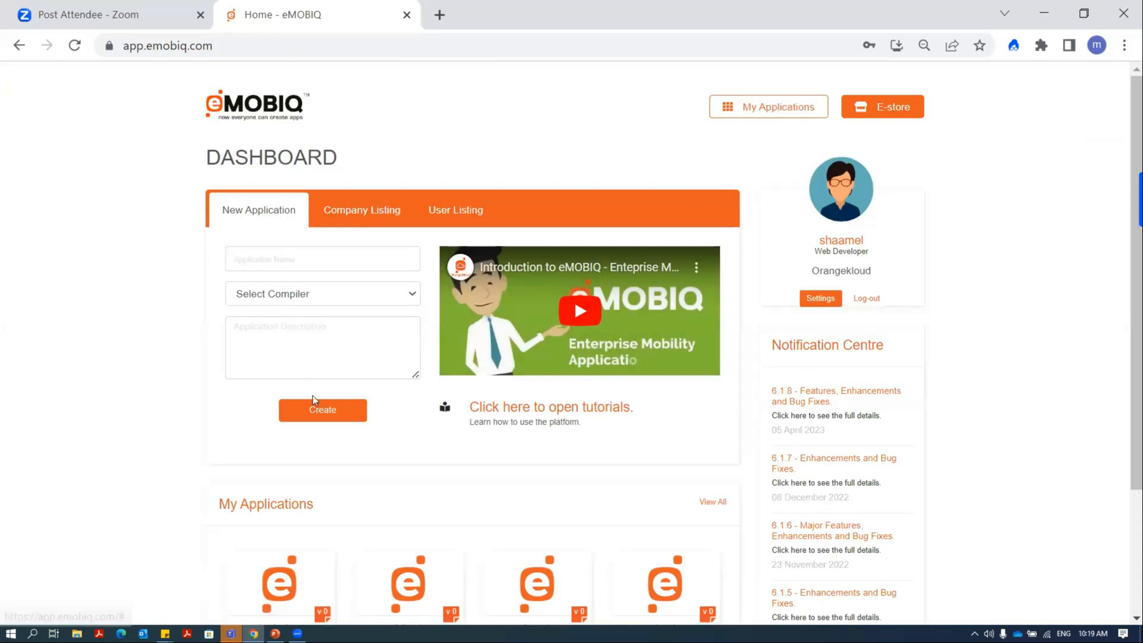
{"action": "scroll", "coordinate": [366, 501], "scroll_direction": "down", "scroll_amount": 1}
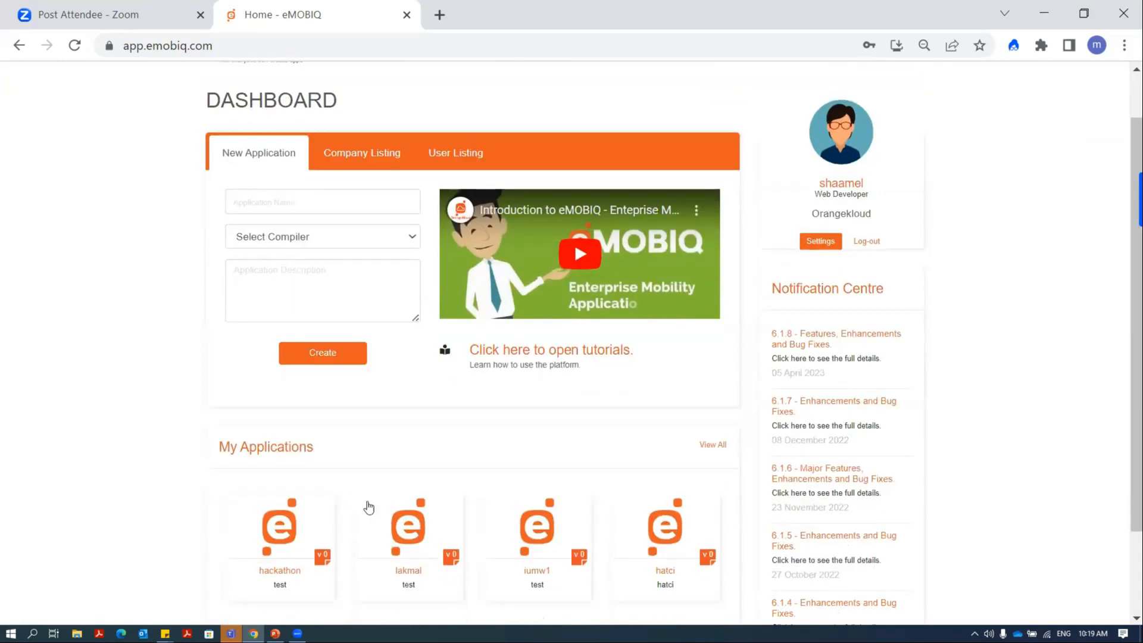
{"action": "left_click", "coordinate": [277, 515]}
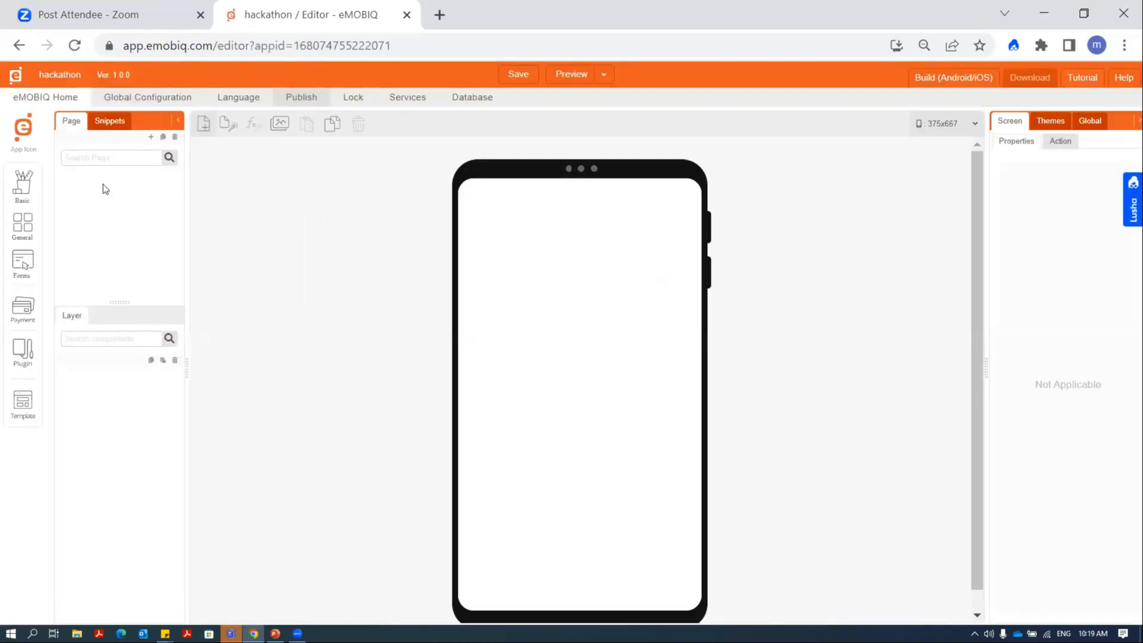
Step: Set the app icon to the image _icons-blk_09.png from the Pictures folder
{"action": "left_click", "coordinate": [24, 136]}
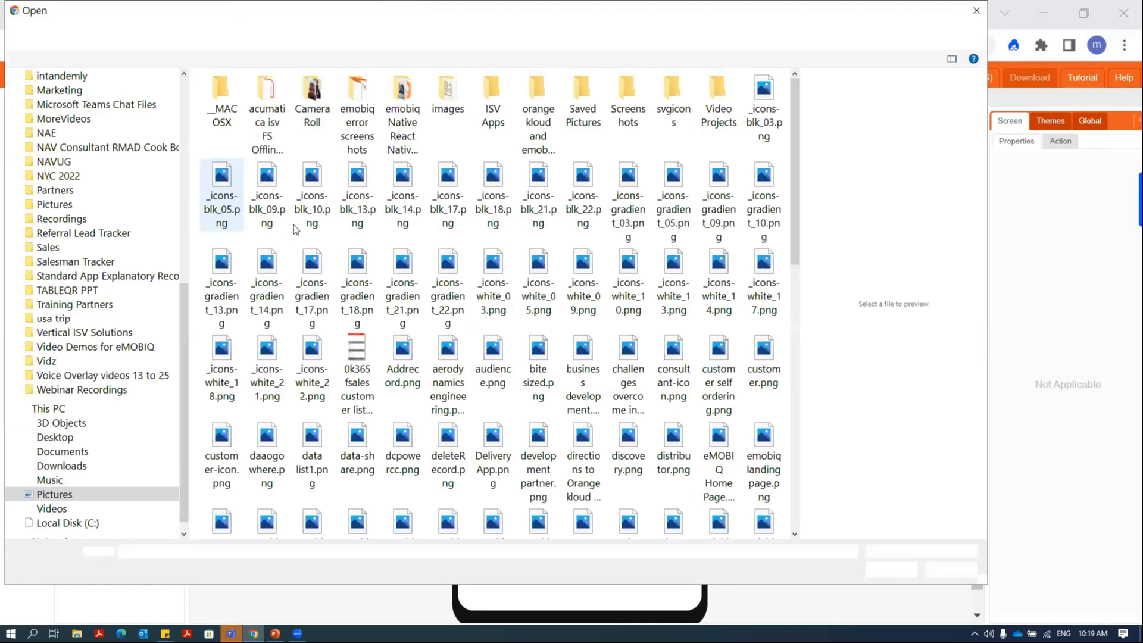
{"action": "left_click", "coordinate": [270, 180]}
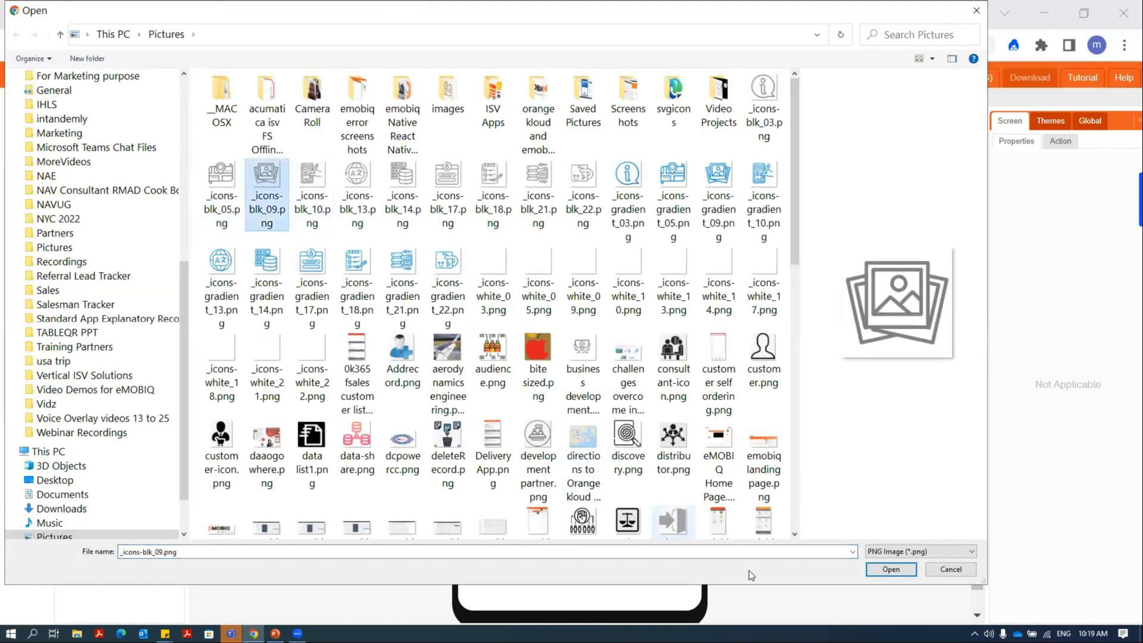
{"action": "left_click", "coordinate": [882, 571]}
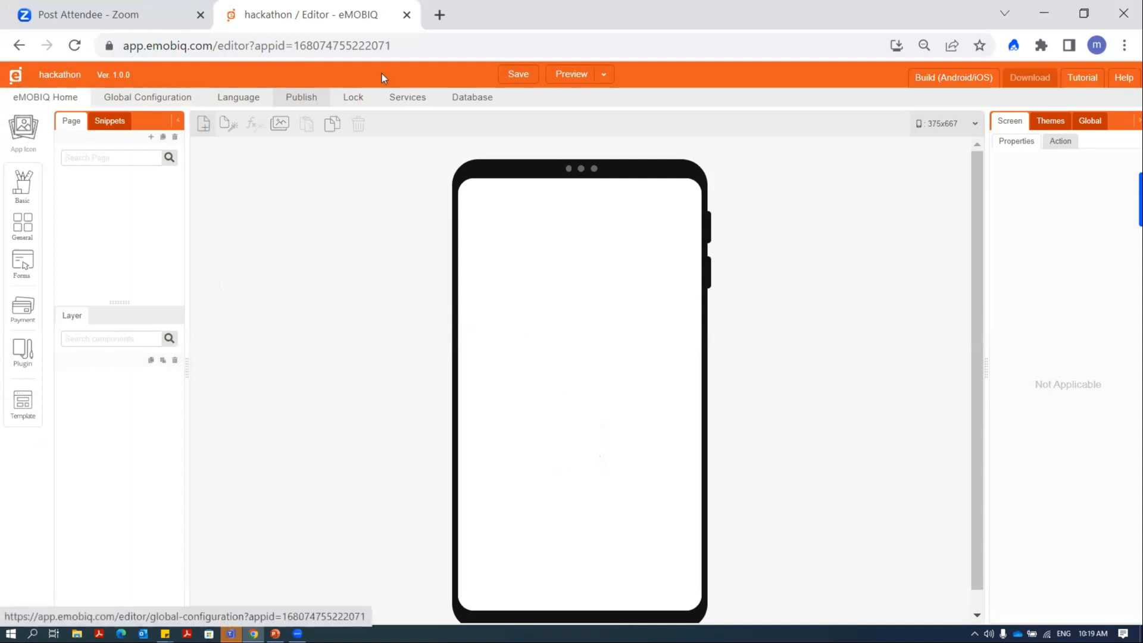
Step: Check the hackathon application's icon on the dashboard and go back into its editor
{"action": "left_click", "coordinate": [16, 80]}
{"action": "scroll", "coordinate": [266, 512], "scroll_direction": "down", "scroll_amount": 1}
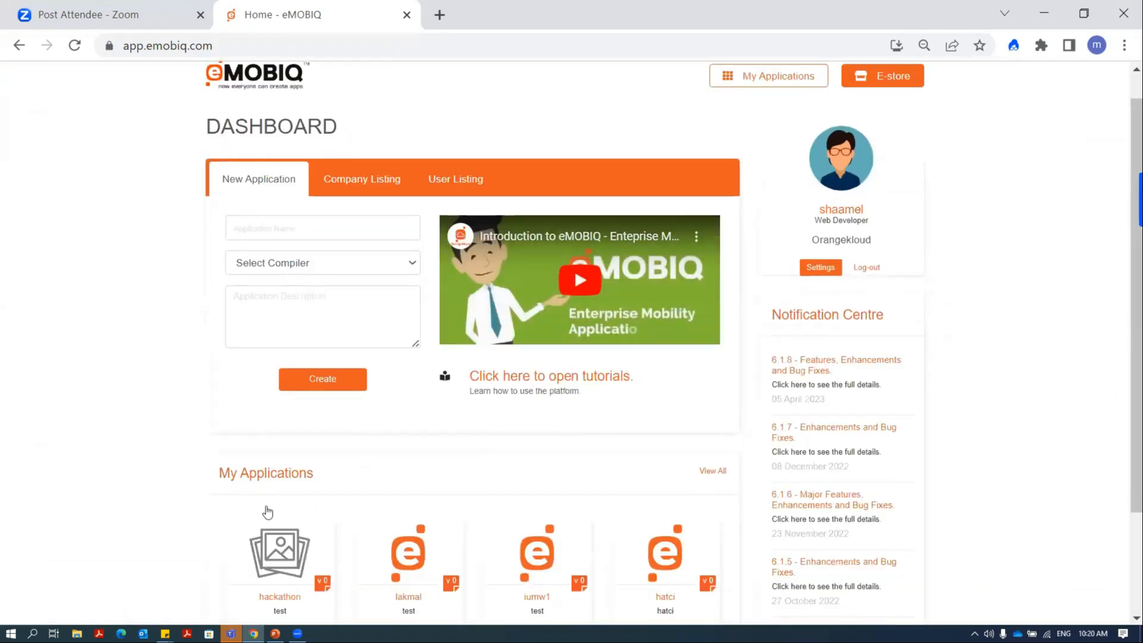
{"action": "scroll", "coordinate": [279, 518], "scroll_direction": "down", "scroll_amount": 1}
{"action": "scroll", "coordinate": [332, 401], "scroll_direction": "up", "scroll_amount": 2}
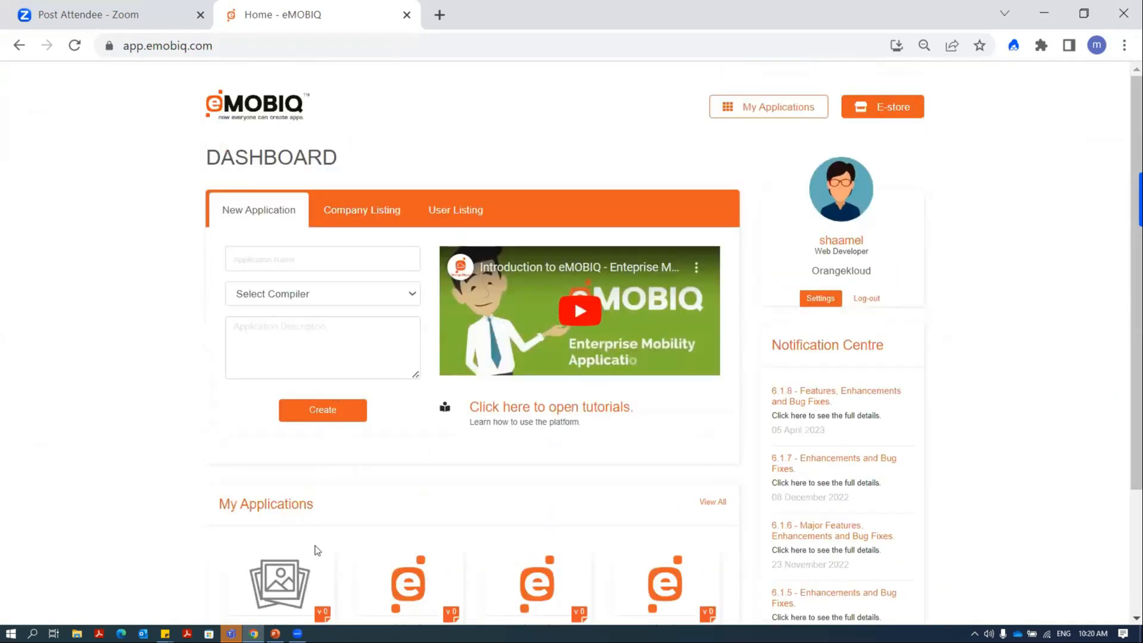
{"action": "scroll", "coordinate": [402, 481], "scroll_direction": "down", "scroll_amount": 1}
{"action": "mouse_move", "coordinate": [330, 520]}
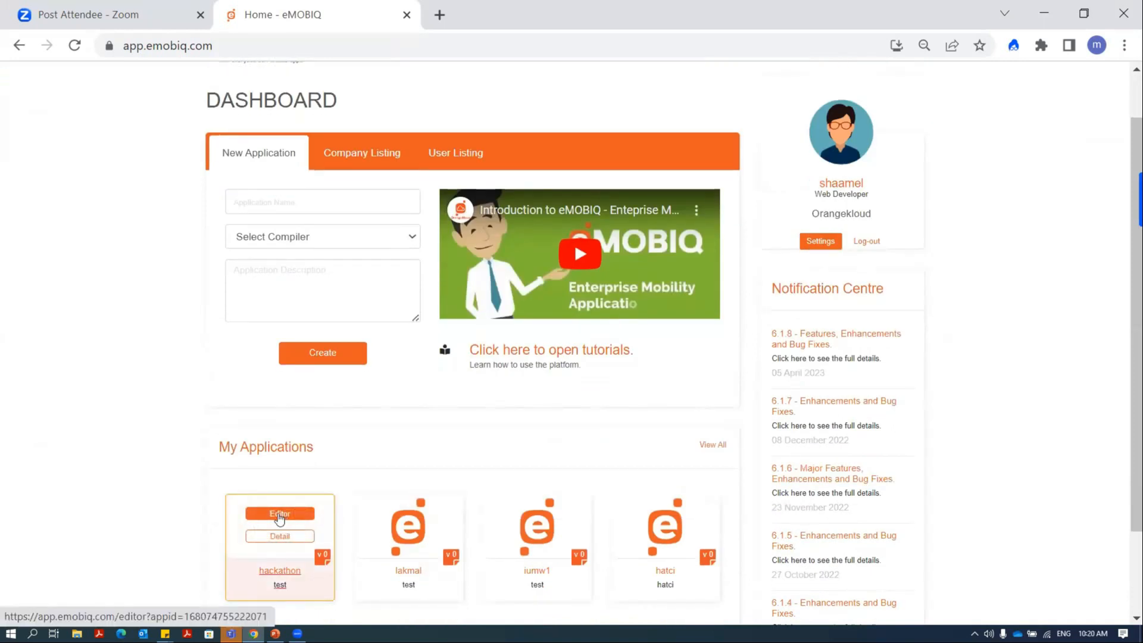
{"action": "left_click", "coordinate": [280, 516]}
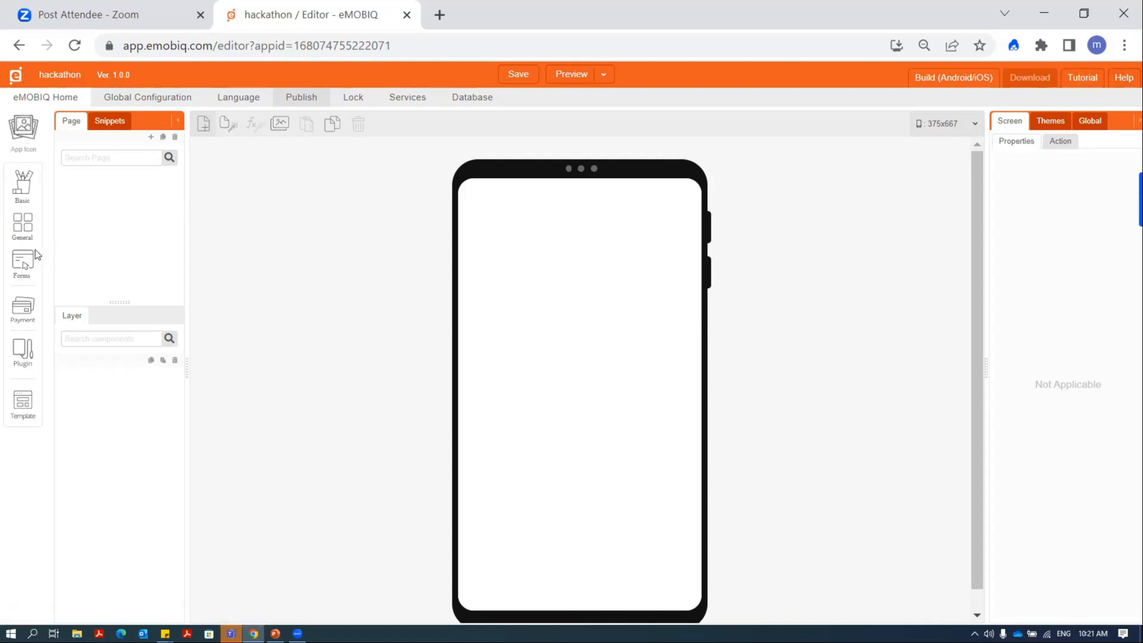
Step: Examine the components offered in the Forms and Basic groups of the editor
{"action": "left_click", "coordinate": [19, 243]}
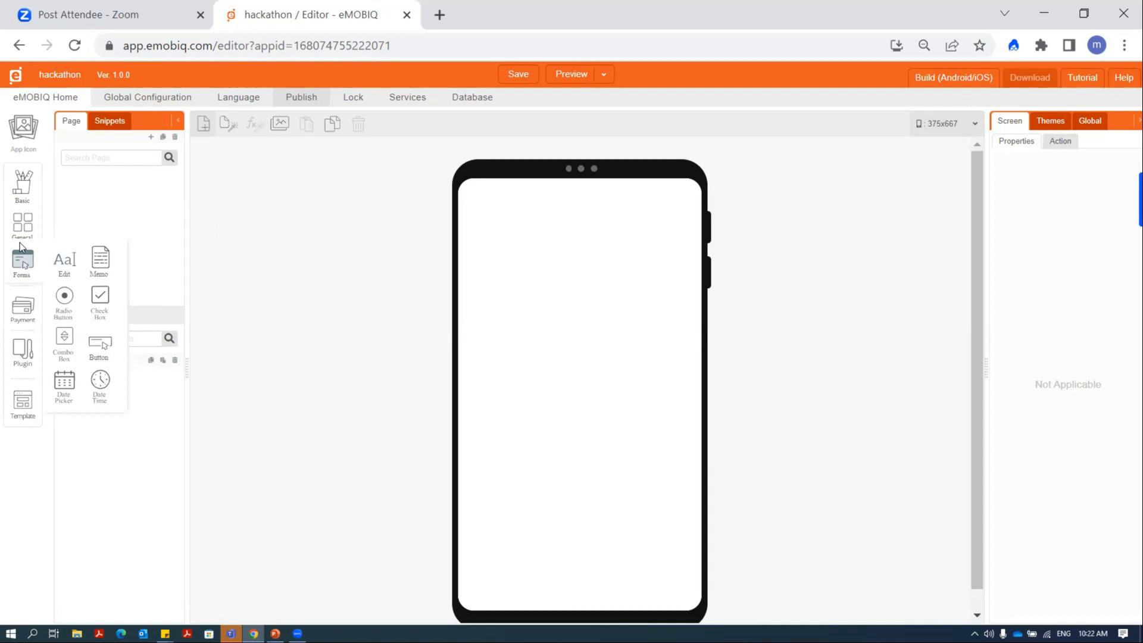
{"action": "mouse_move", "coordinate": [41, 195]}
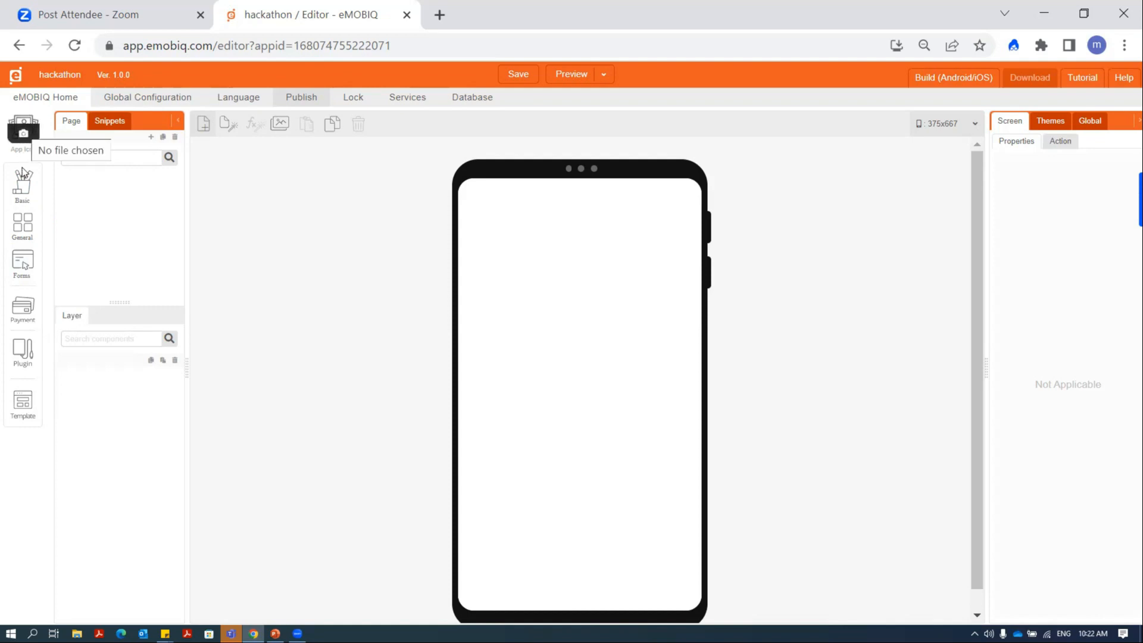
{"action": "mouse_move", "coordinate": [23, 172]}
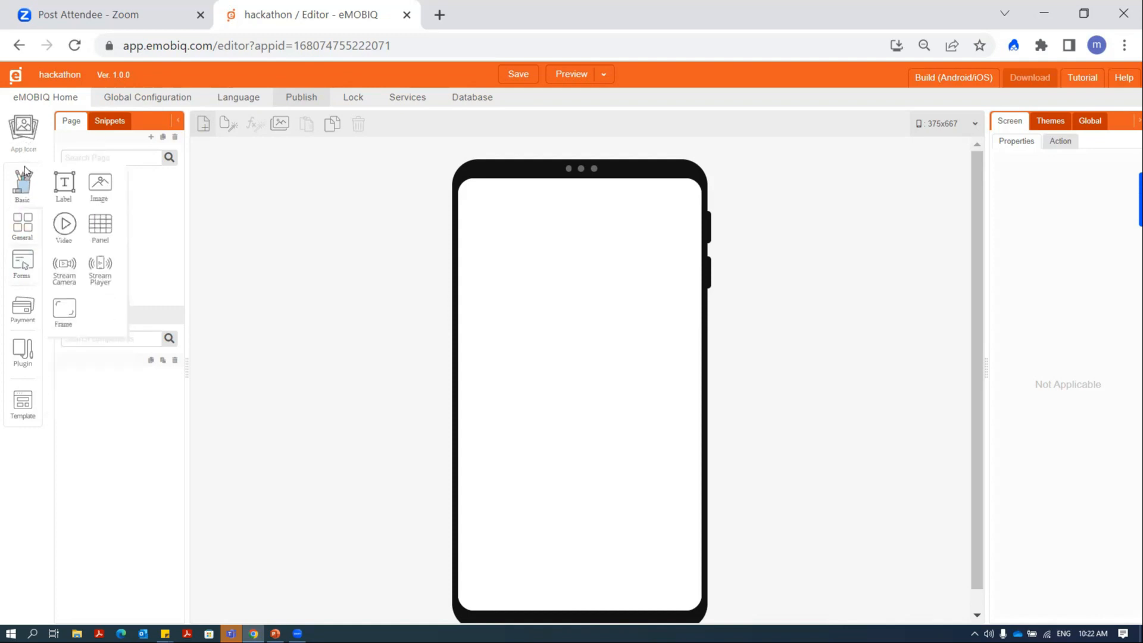
{"action": "mouse_move", "coordinate": [24, 318]}
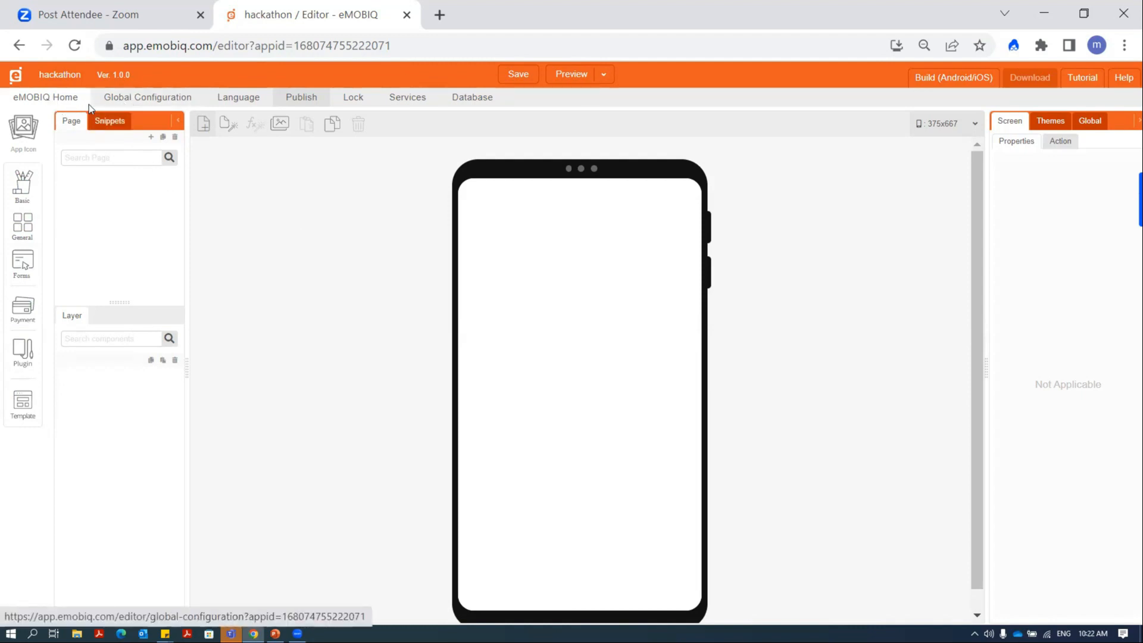
Step: Review the General settings in the project's Global Configuration, including the choices for the application default page
{"action": "left_click", "coordinate": [147, 99]}
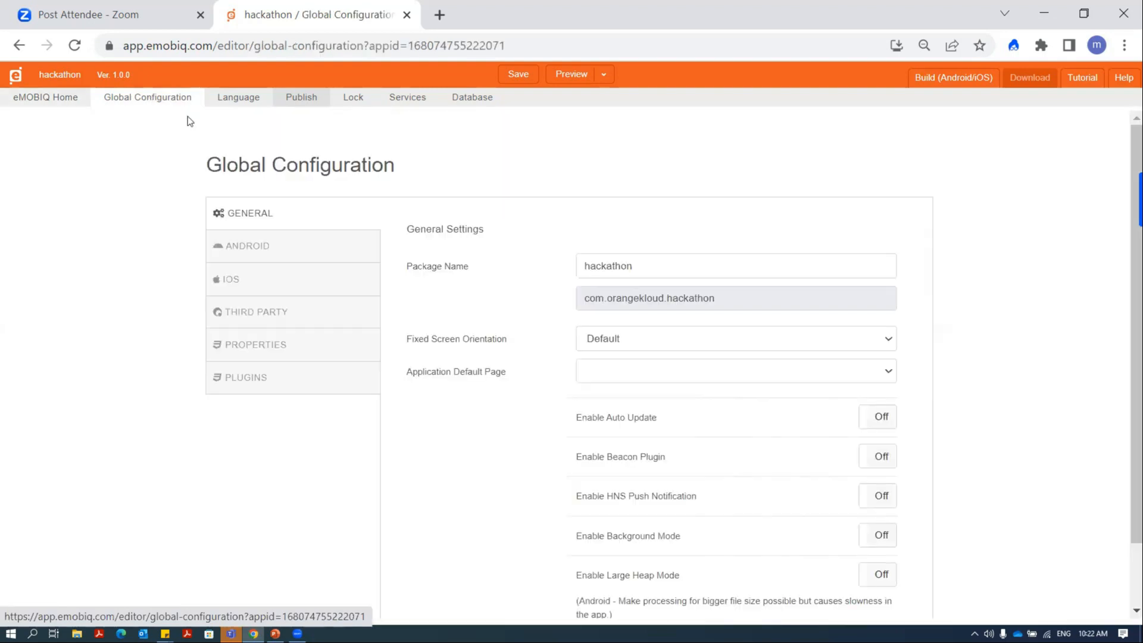
{"action": "left_click", "coordinate": [600, 375]}
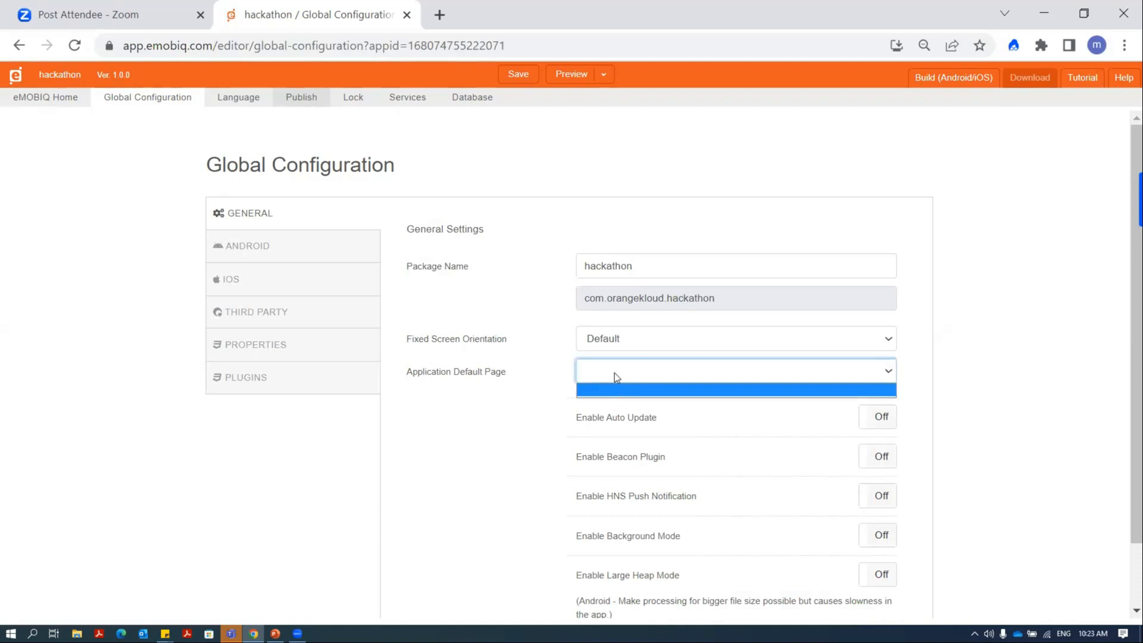
{"action": "left_click", "coordinate": [614, 373]}
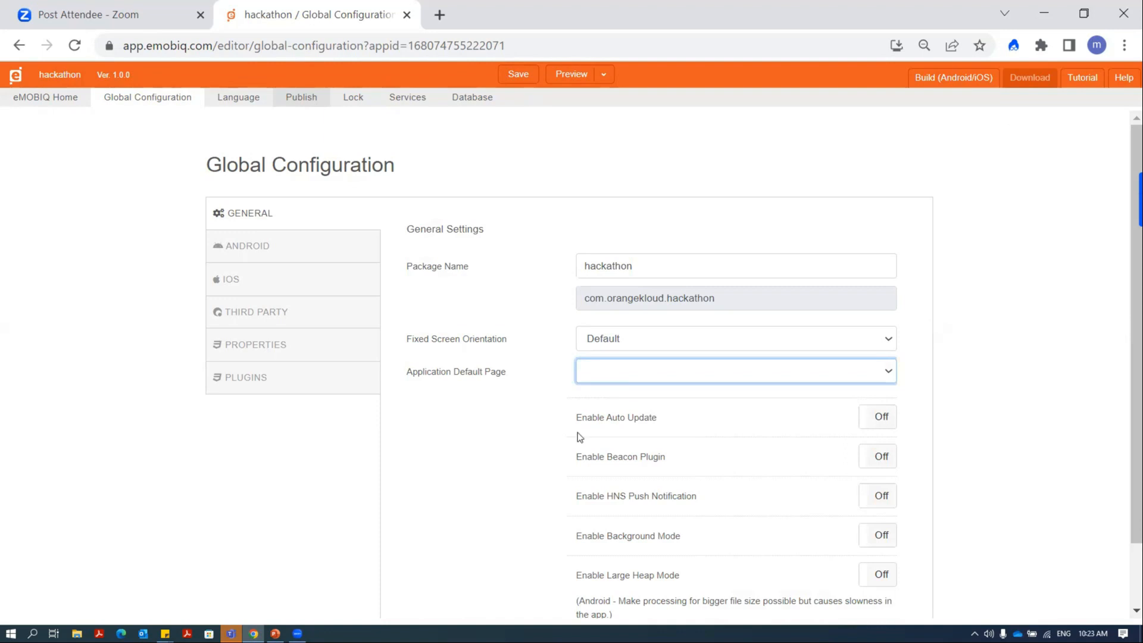
{"action": "scroll", "coordinate": [574, 427], "scroll_direction": "down", "scroll_amount": 2}
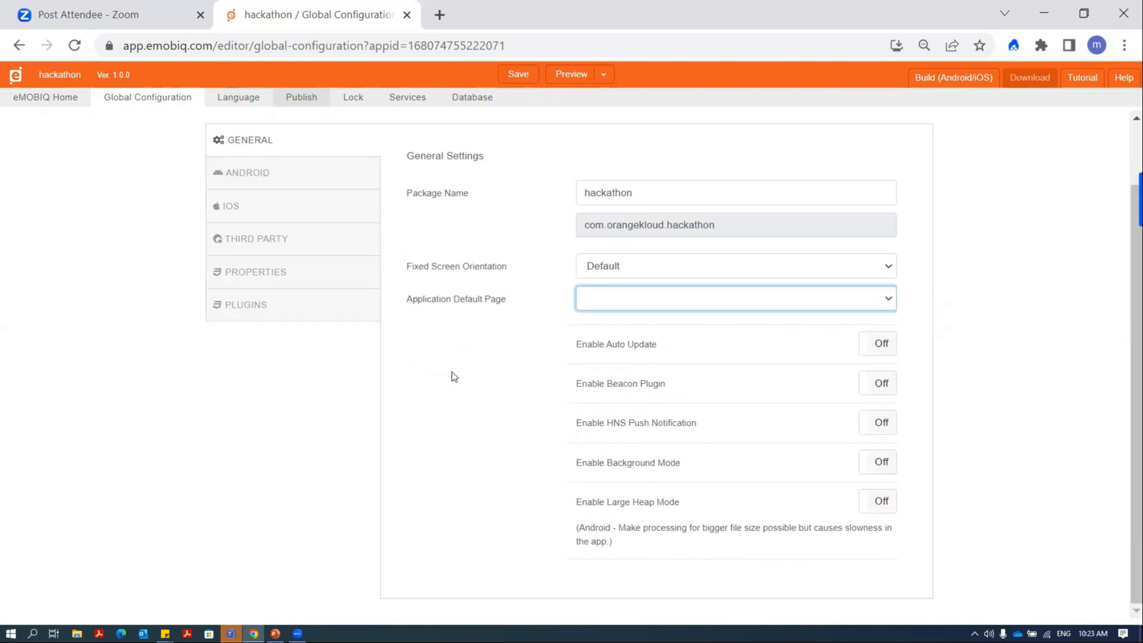
Step: Paste the Google API key into the Third Party settings of the Global Configuration and save the project
{"action": "left_click", "coordinate": [258, 247]}
{"action": "left_click", "coordinate": [644, 249]}
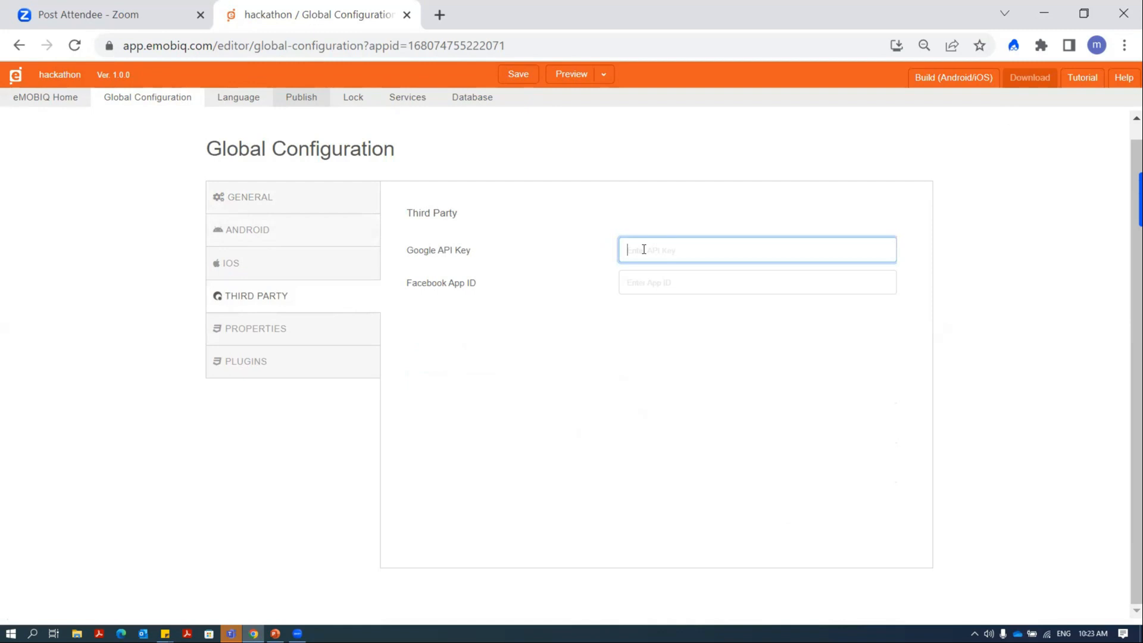
{"action": "key", "text": "ctrl+v"}
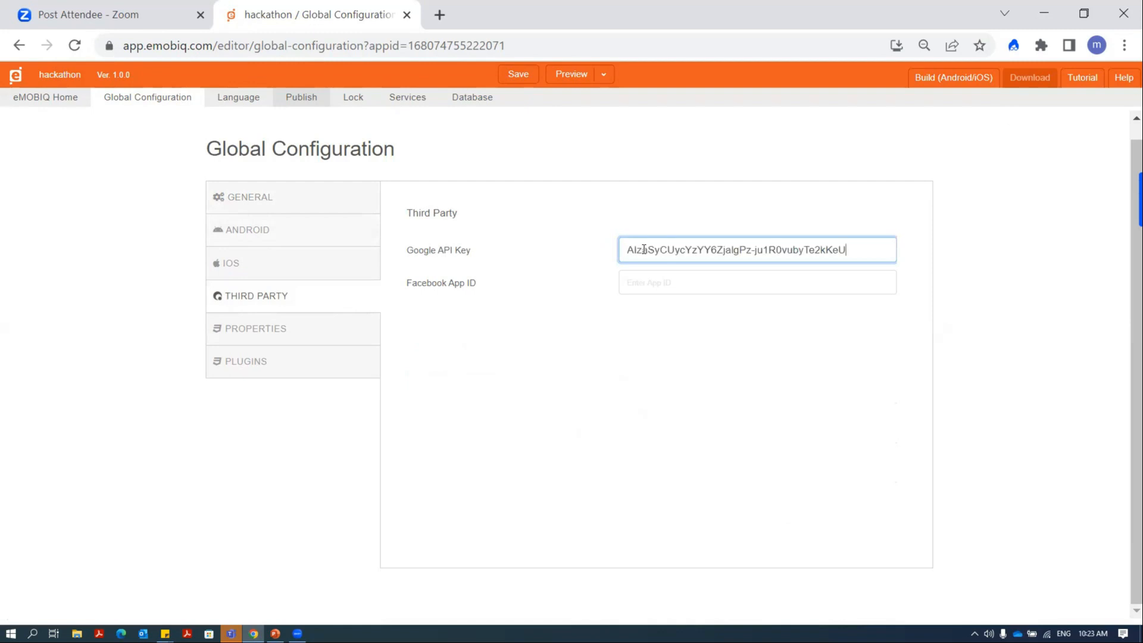
{"action": "left_click", "coordinate": [664, 284]}
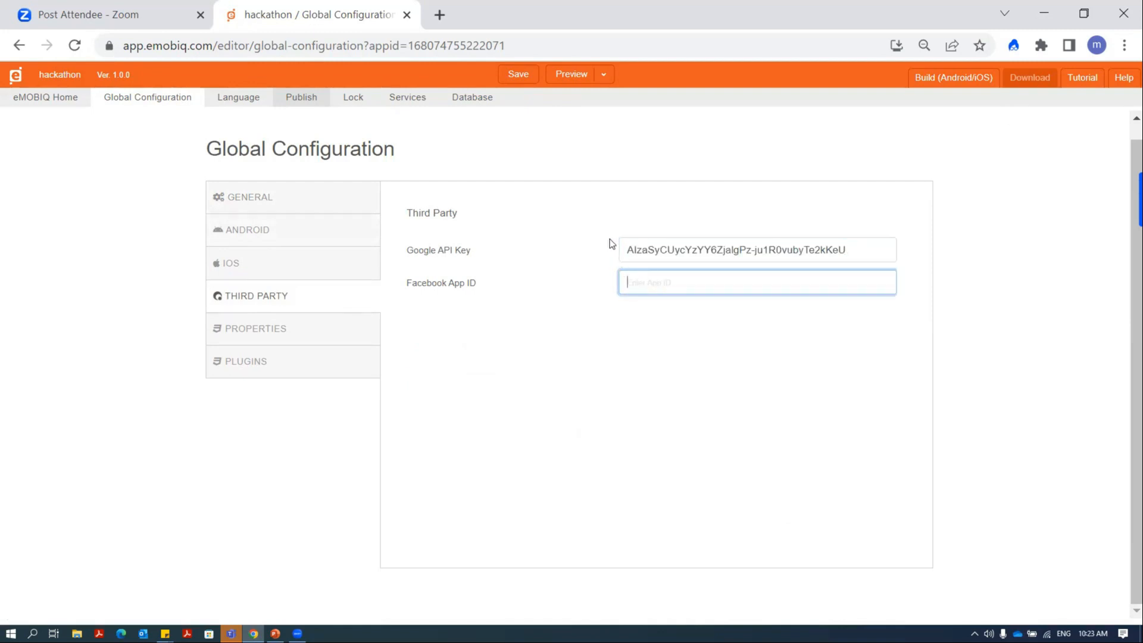
{"action": "left_click", "coordinate": [521, 77]}
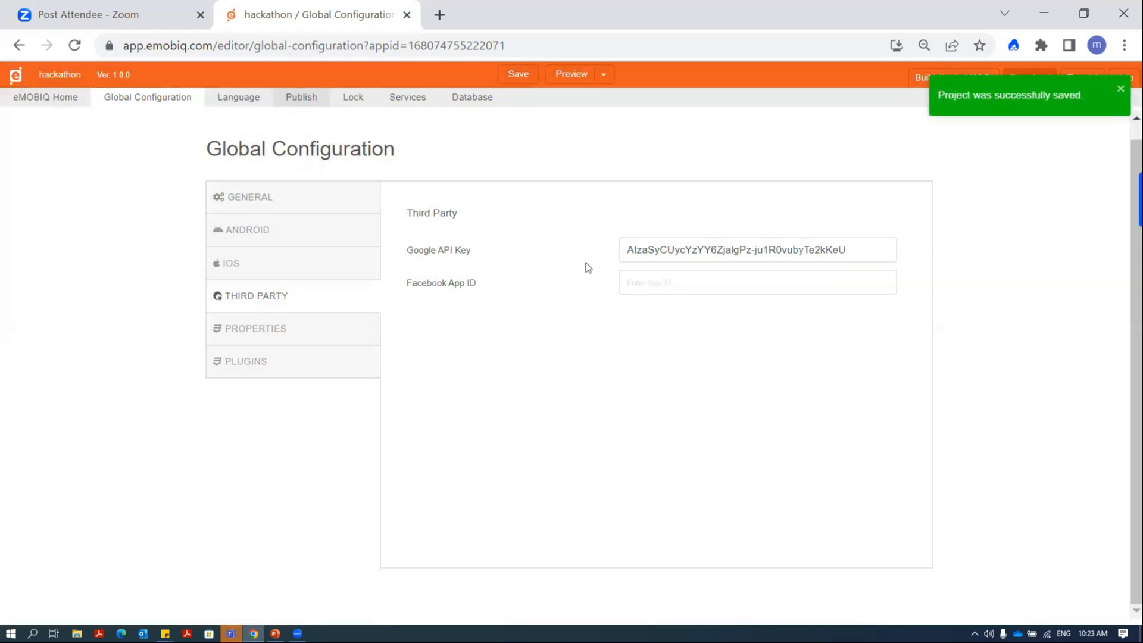
Step: Examine the available service connectors and the staging database structure of the project, and return to the page editor
{"action": "left_click", "coordinate": [67, 103]}
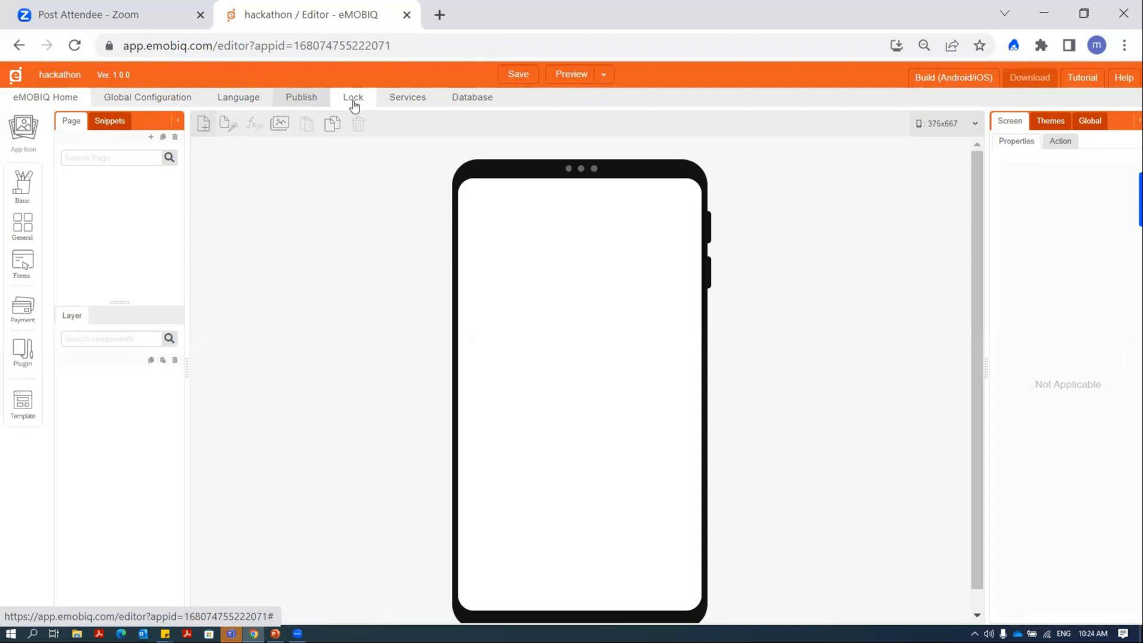
{"action": "left_click", "coordinate": [398, 102]}
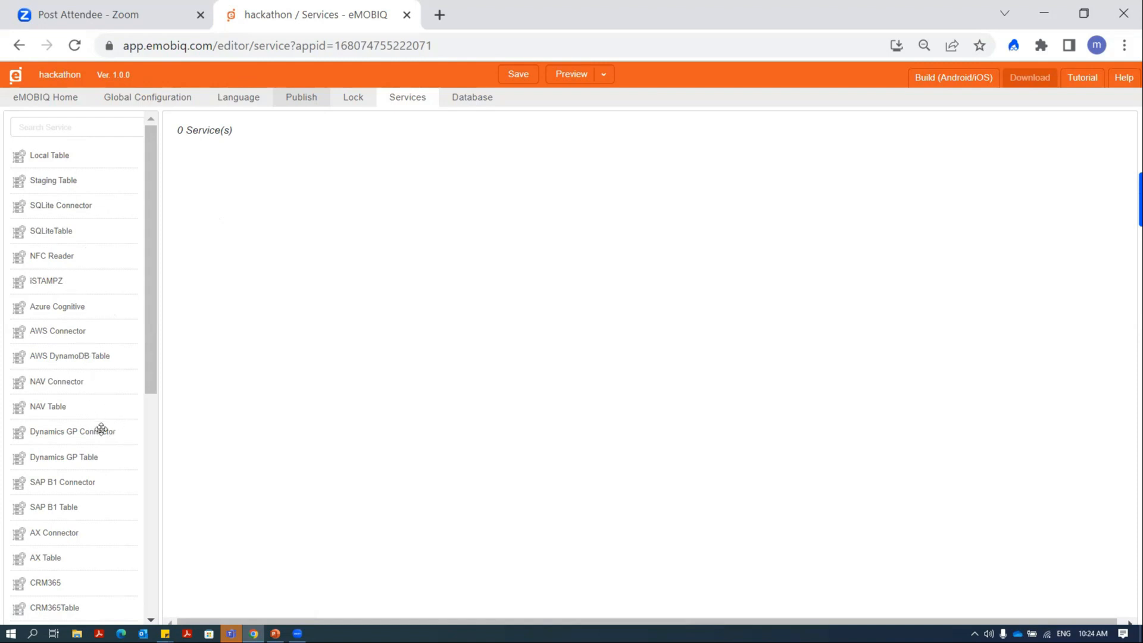
{"action": "scroll", "coordinate": [101, 429], "scroll_direction": "down", "scroll_amount": 5}
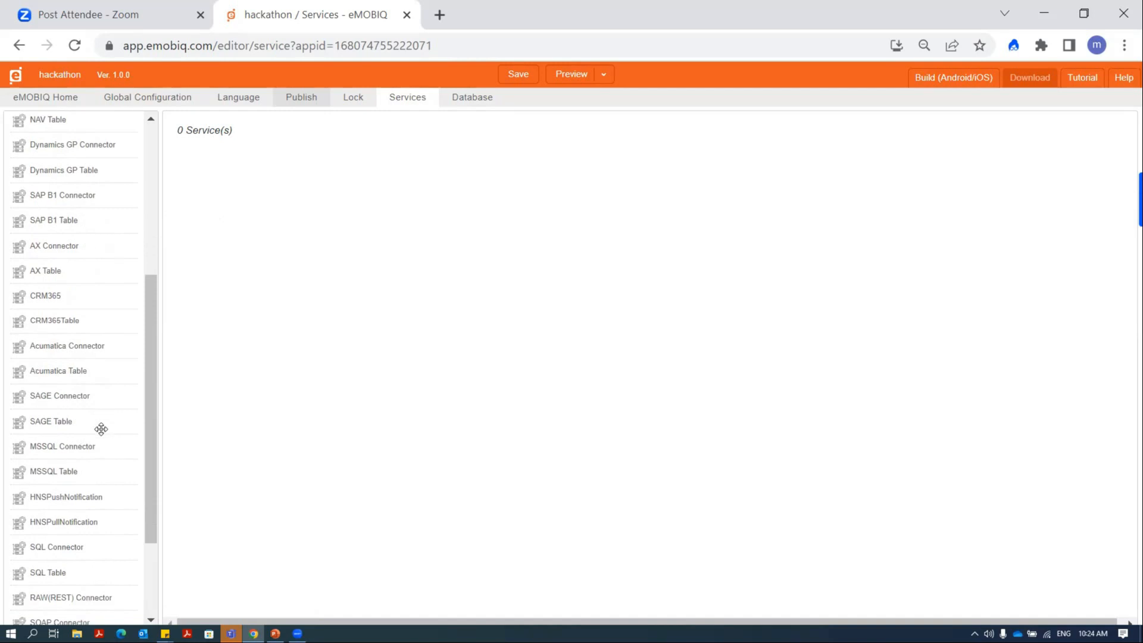
{"action": "scroll", "coordinate": [101, 429], "scroll_direction": "down", "scroll_amount": 2}
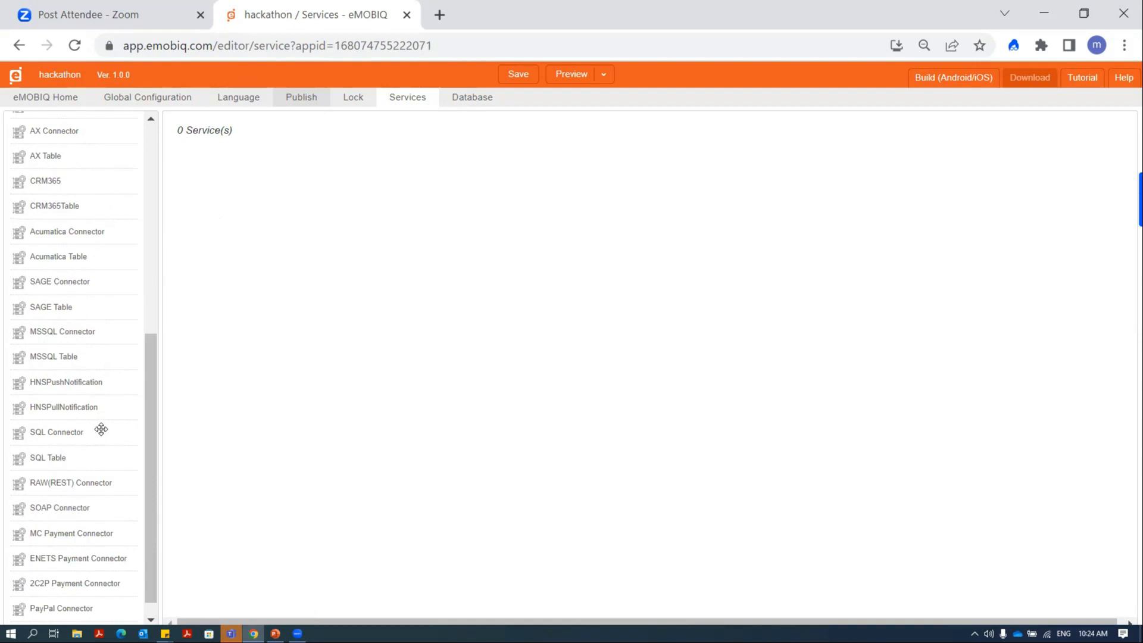
{"action": "scroll", "coordinate": [80, 439], "scroll_direction": "down", "scroll_amount": 1}
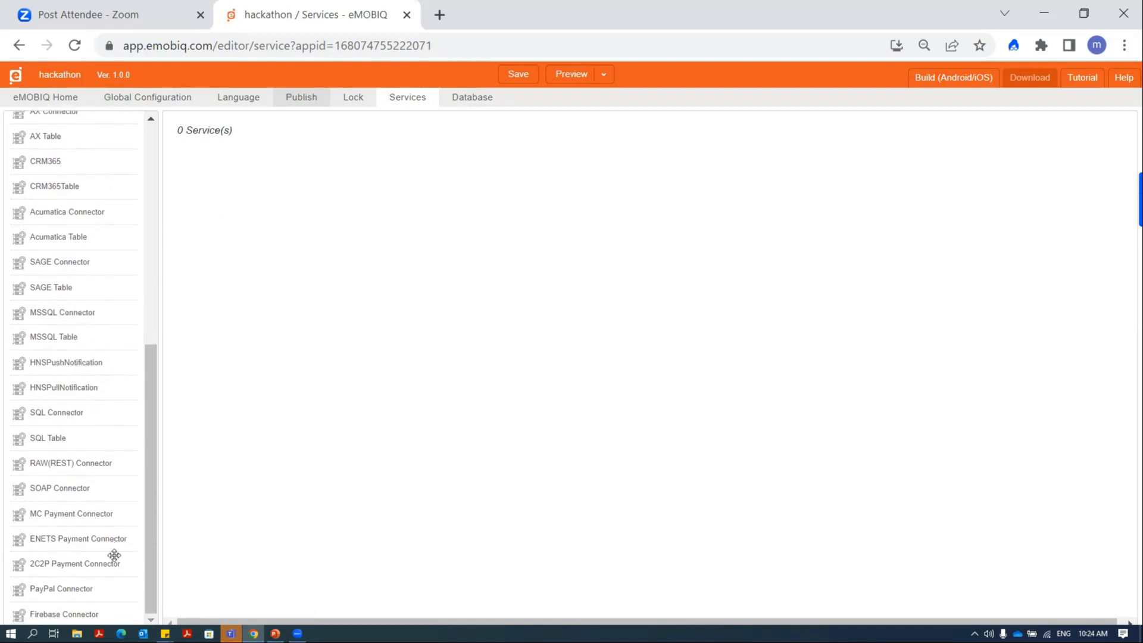
{"action": "scroll", "coordinate": [89, 515], "scroll_direction": "up", "scroll_amount": 7}
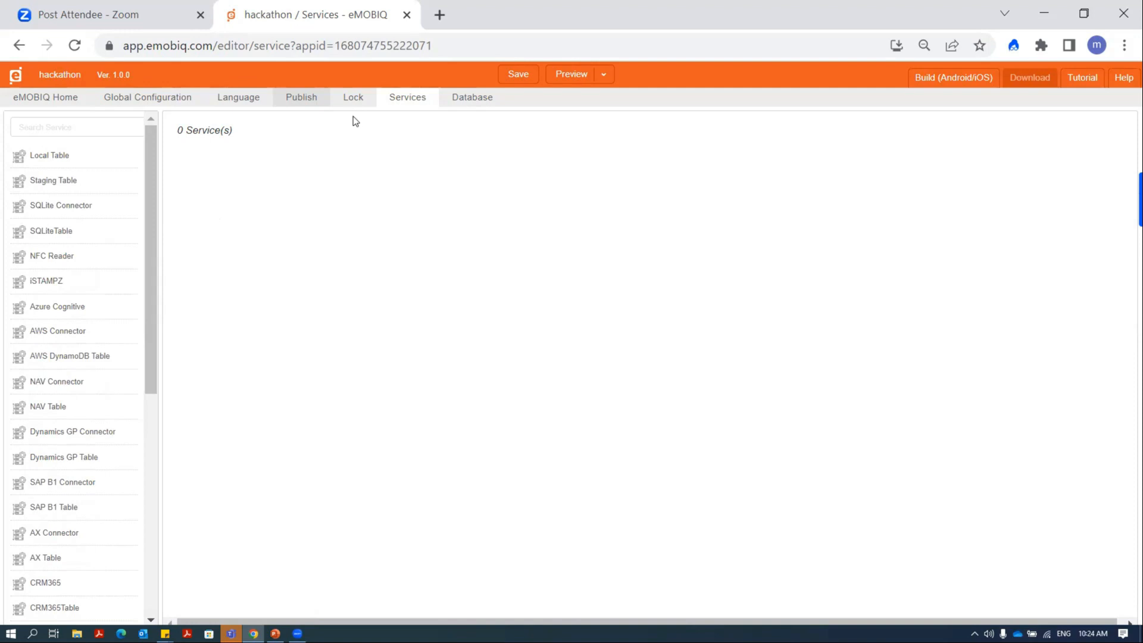
{"action": "left_click", "coordinate": [470, 100]}
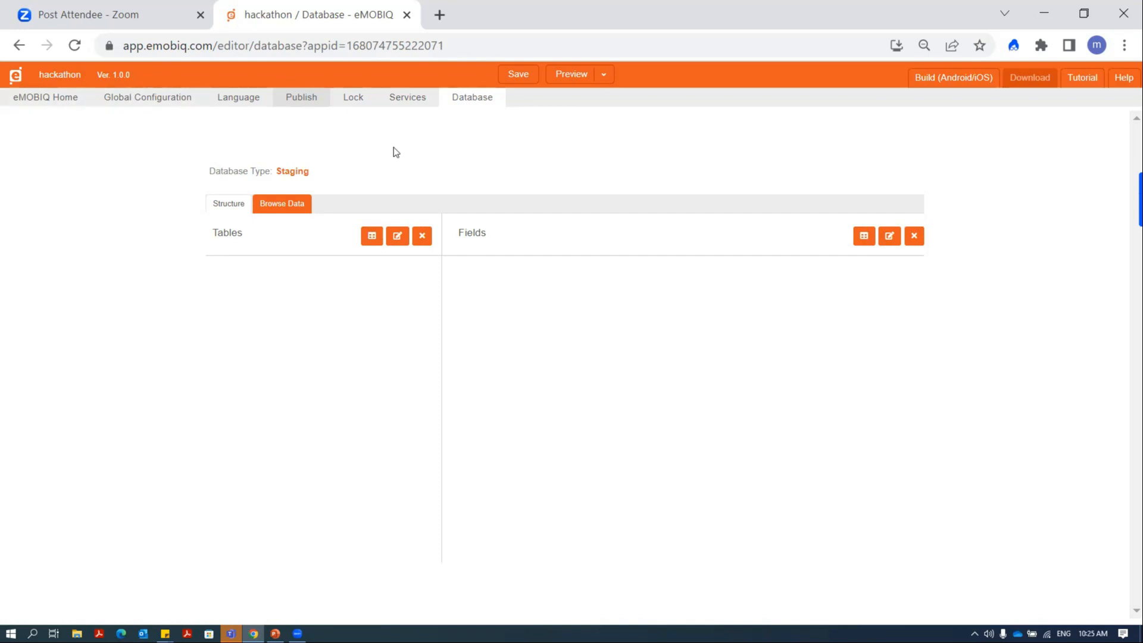
{"action": "left_click", "coordinate": [56, 104]}
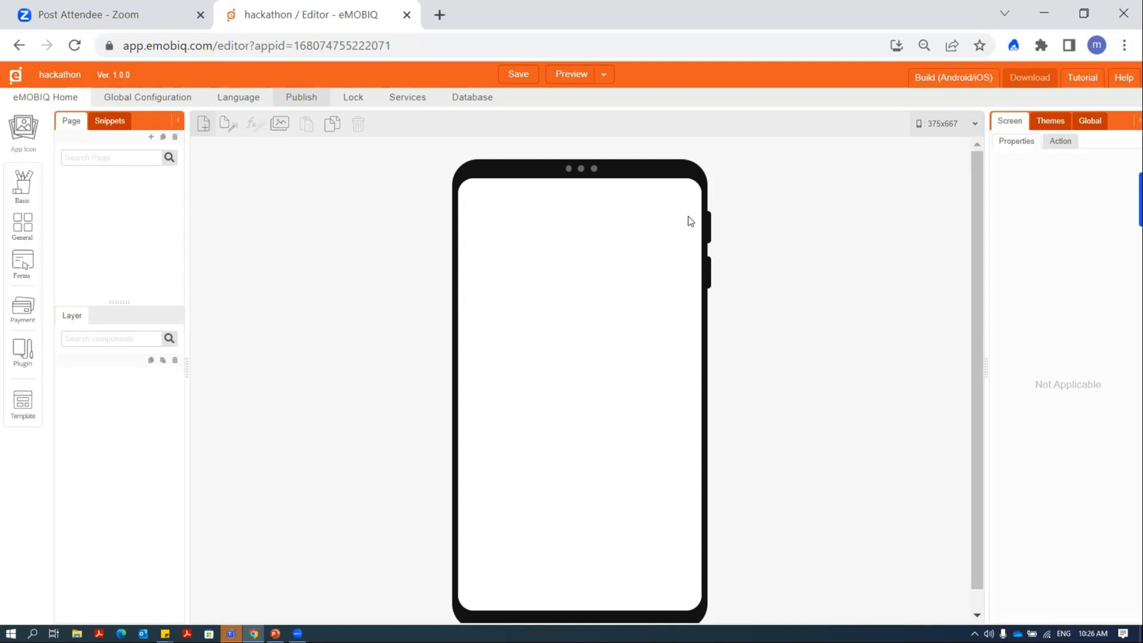
Step: Add a new page named splash to the hackathon application
{"action": "mouse_move", "coordinate": [24, 197]}
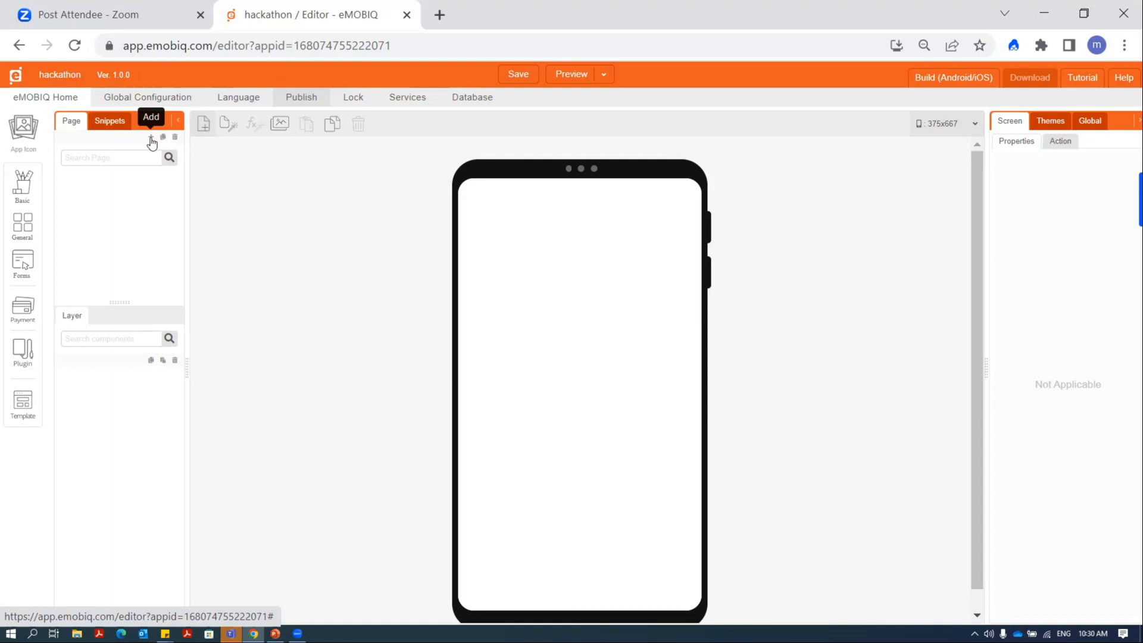
{"action": "left_click", "coordinate": [151, 138]}
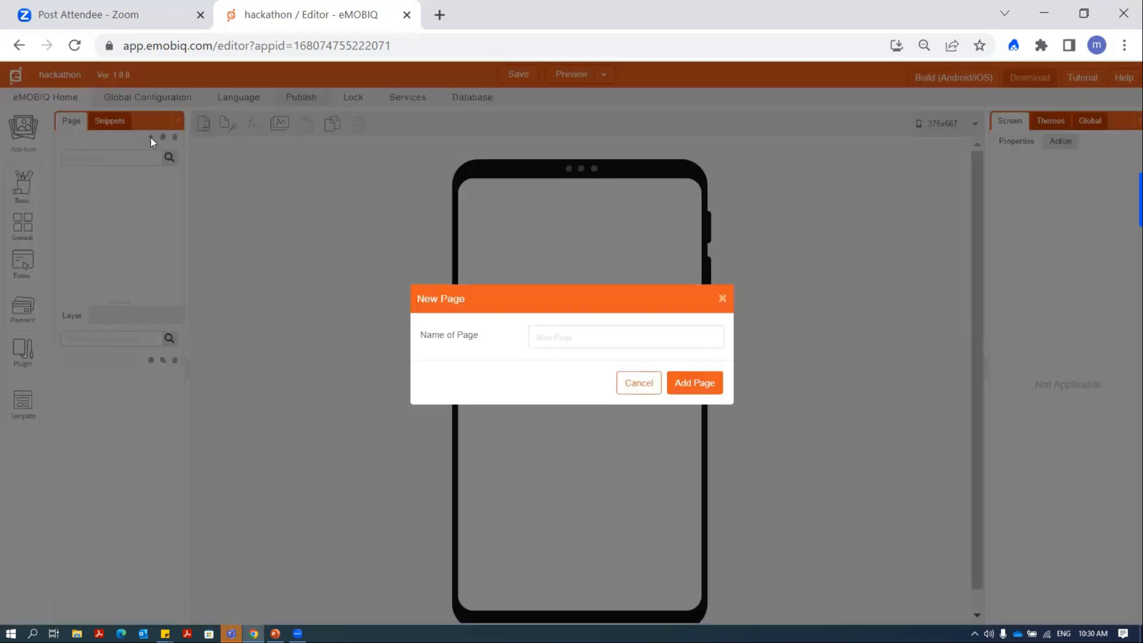
{"action": "left_click", "coordinate": [568, 346]}
{"action": "type", "text": "sp"}
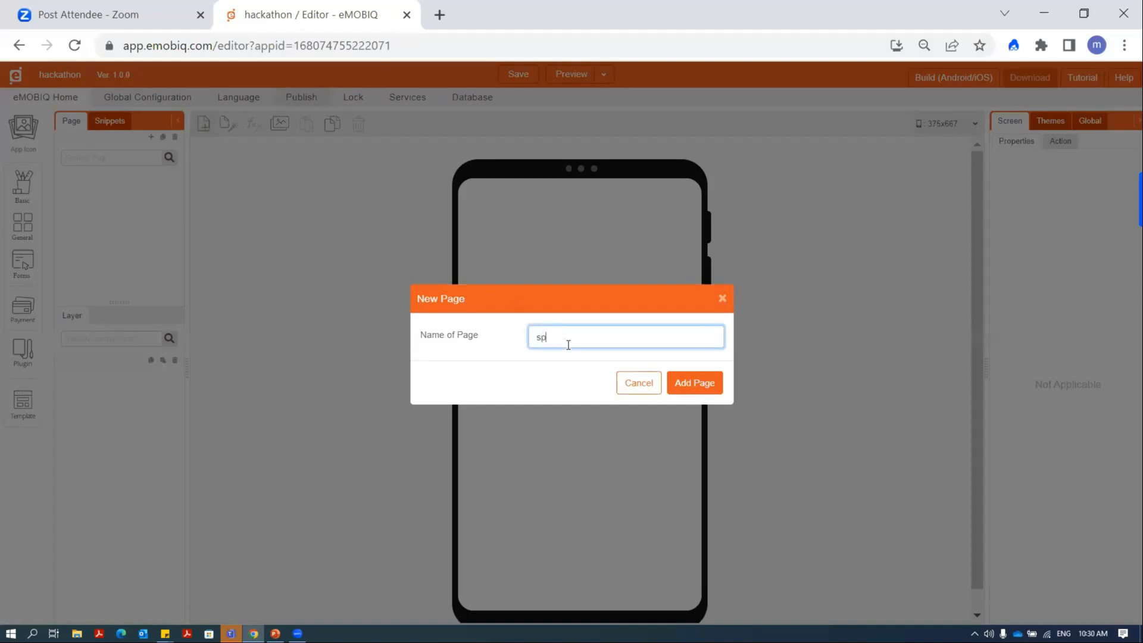
{"action": "type", "text": "lash"}
{"action": "left_click", "coordinate": [697, 384]}
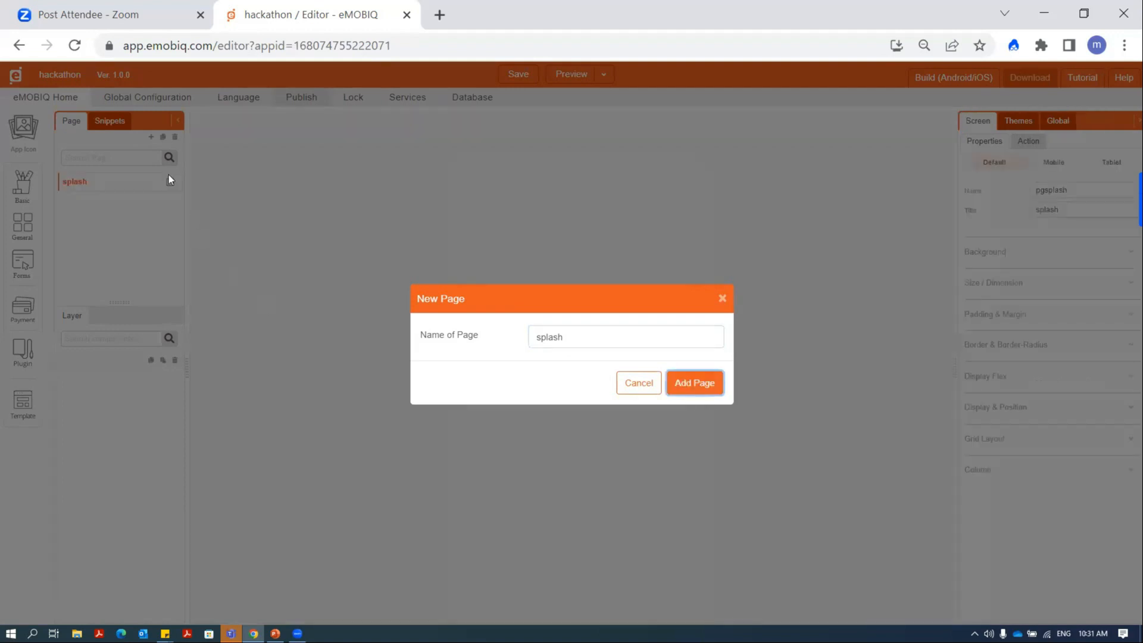
Step: Add another page named menu to the application
{"action": "left_click", "coordinate": [151, 136]}
{"action": "left_click", "coordinate": [542, 335]}
{"action": "type", "text": "menu"}
{"action": "left_click", "coordinate": [688, 388]}
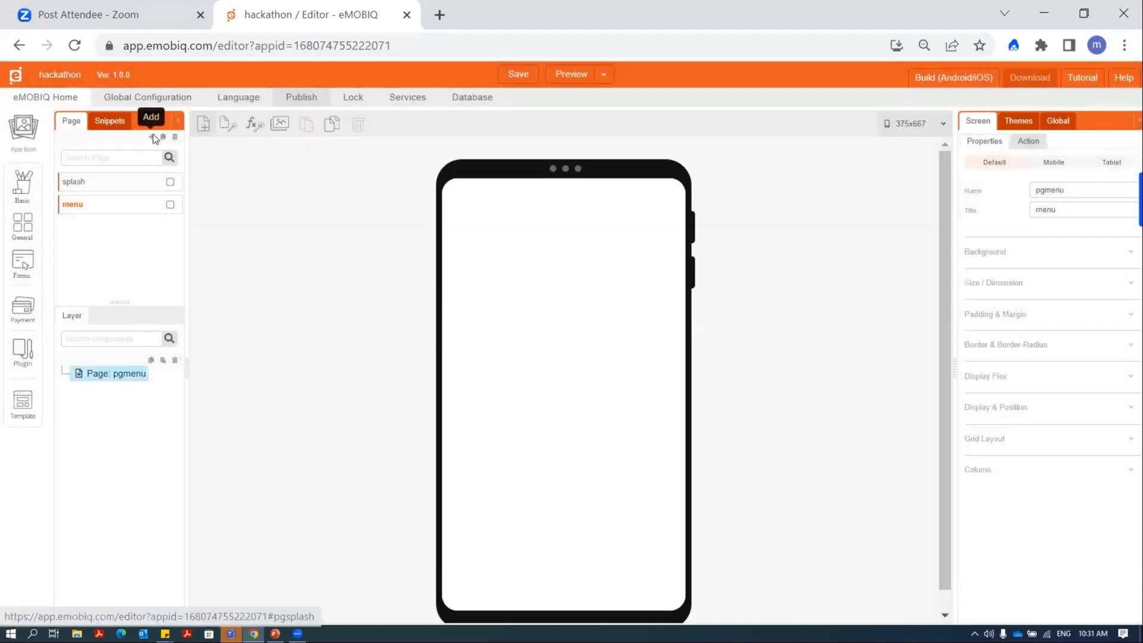
{"action": "left_click", "coordinate": [152, 137]}
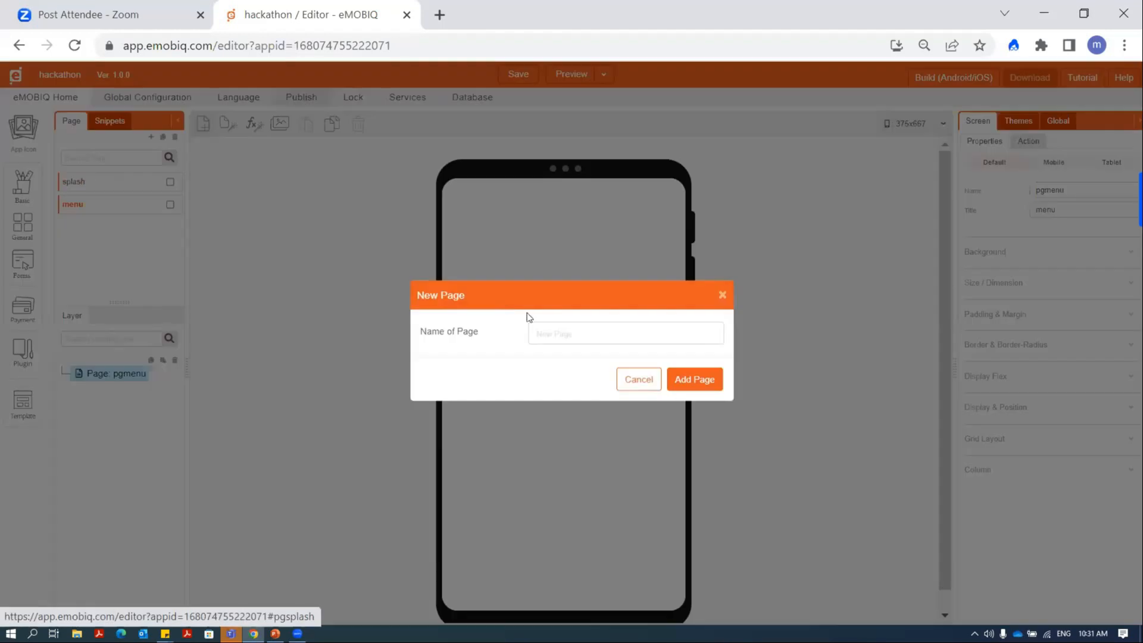
{"action": "left_click", "coordinate": [558, 337]}
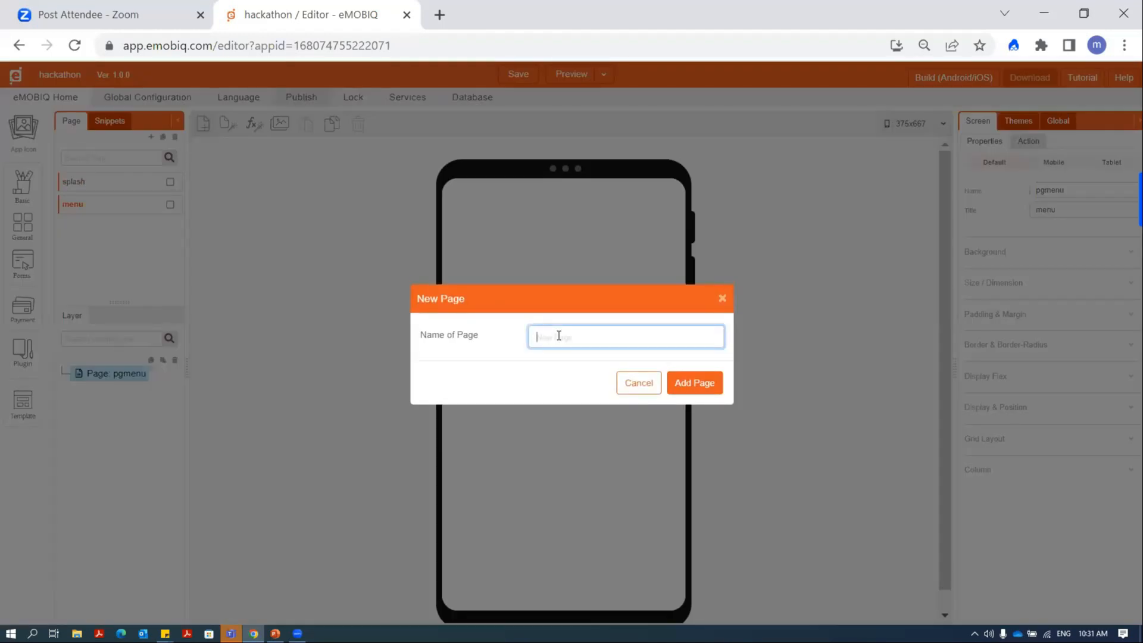
{"action": "left_click", "coordinate": [624, 388]}
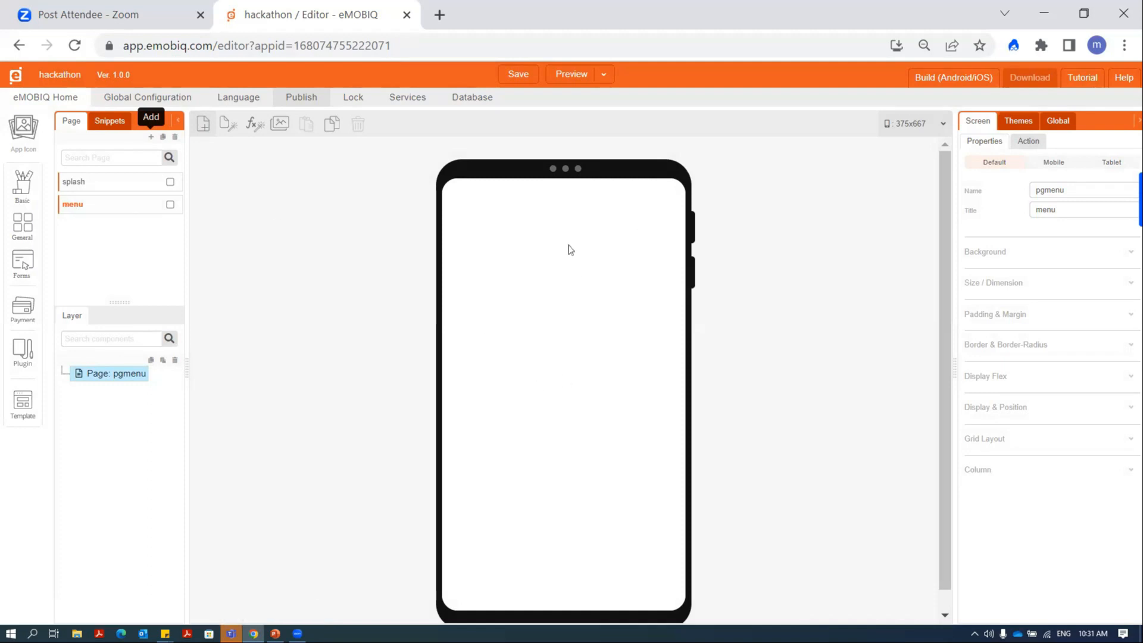
Step: Switch between the splash and menu pages, tick both in the page list and clear the ticks again
{"action": "left_click", "coordinate": [73, 182]}
{"action": "left_click", "coordinate": [78, 205]}
{"action": "left_click", "coordinate": [171, 183]}
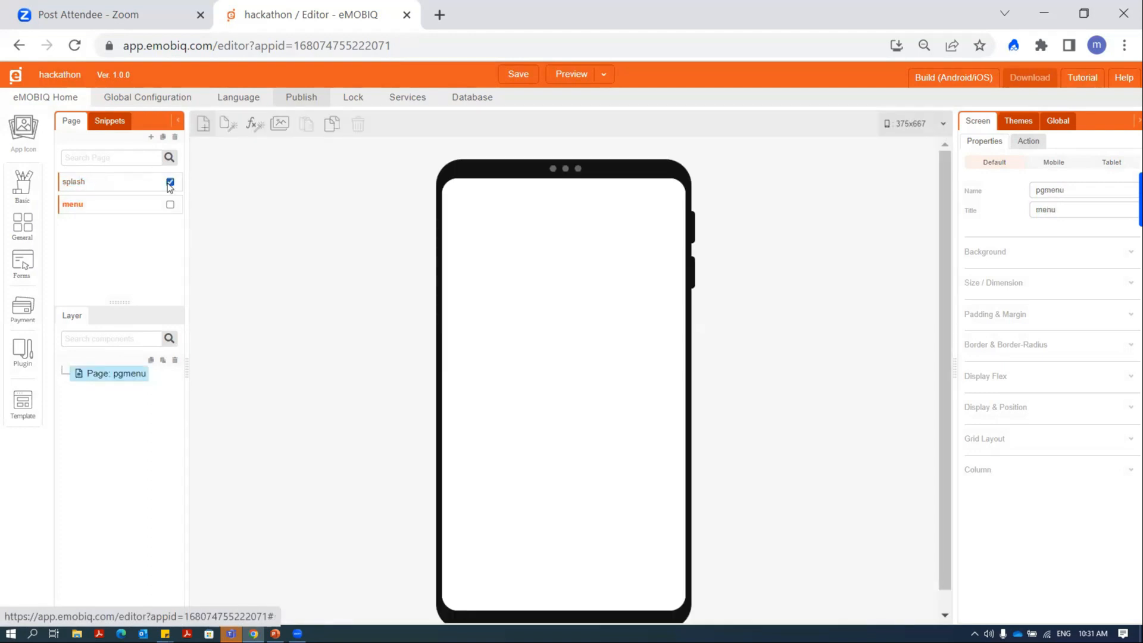
{"action": "left_click", "coordinate": [171, 204]}
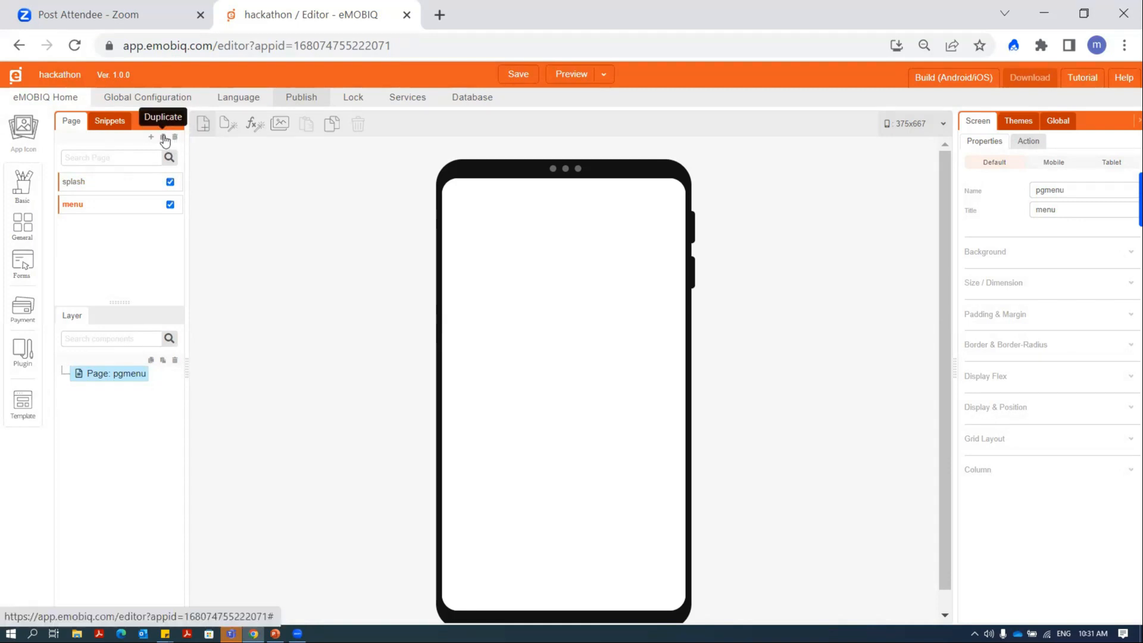
{"action": "left_click", "coordinate": [170, 182]}
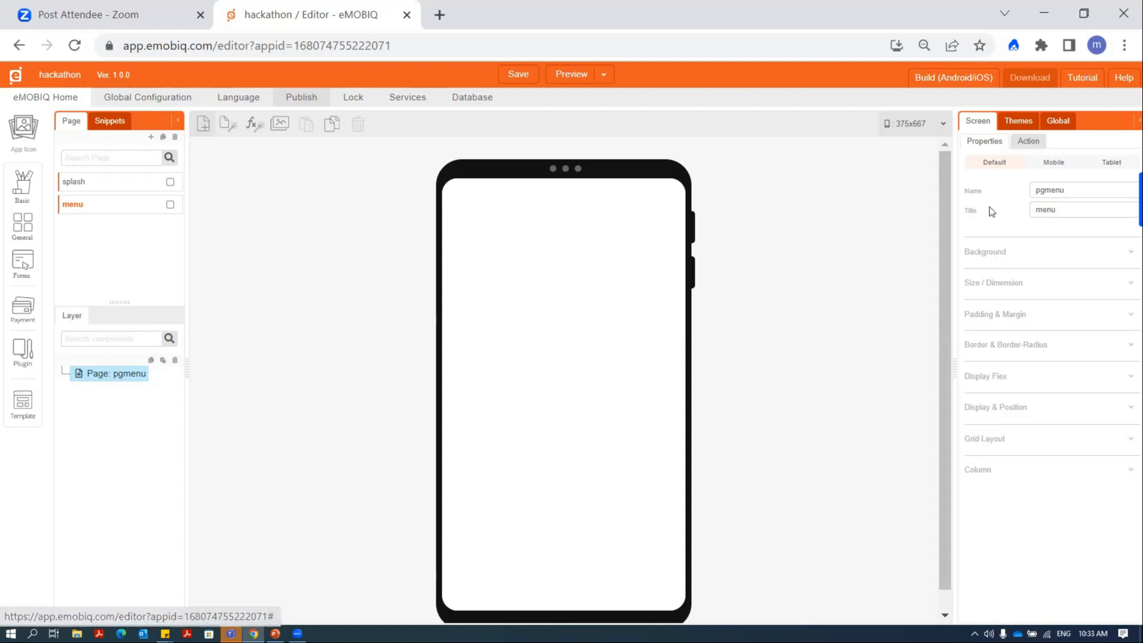
Step: Change the title of the pgmenu page to men
{"action": "left_click", "coordinate": [1071, 194]}
{"action": "left_click", "coordinate": [1060, 212]}
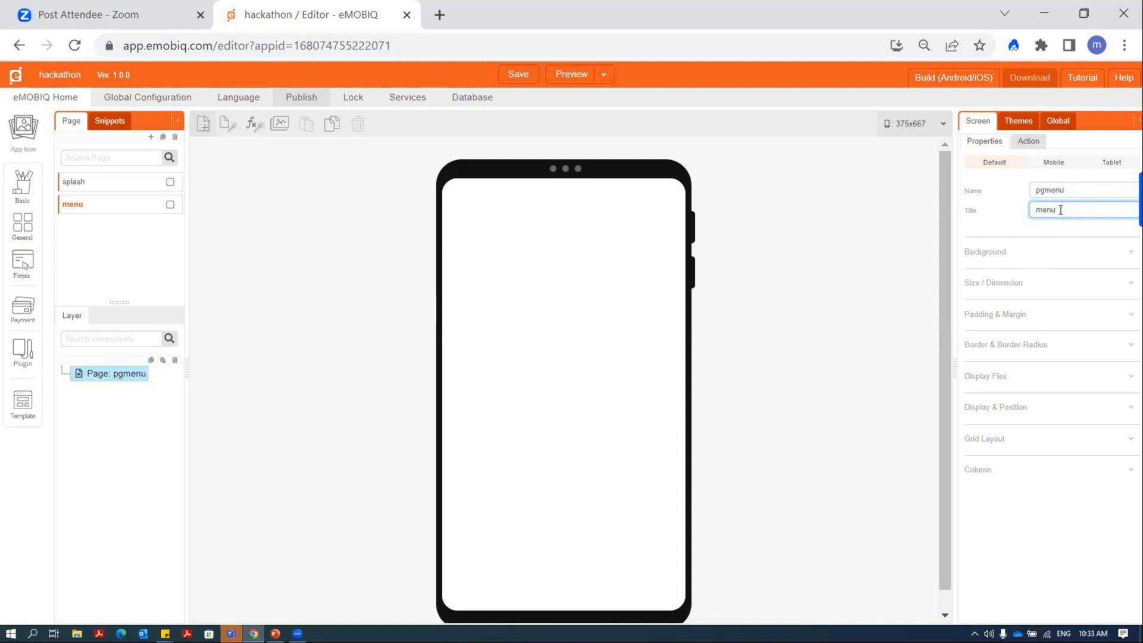
{"action": "left_click_drag", "start_coordinate": [1064, 210], "coordinate": [1038, 209]}
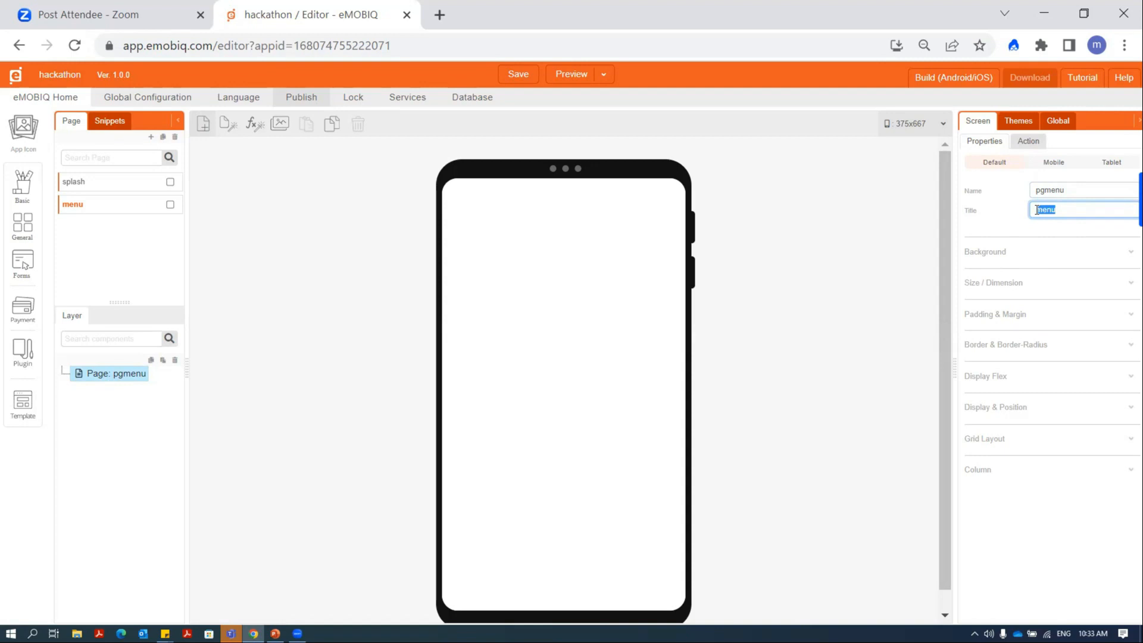
{"action": "type", "text": "men"}
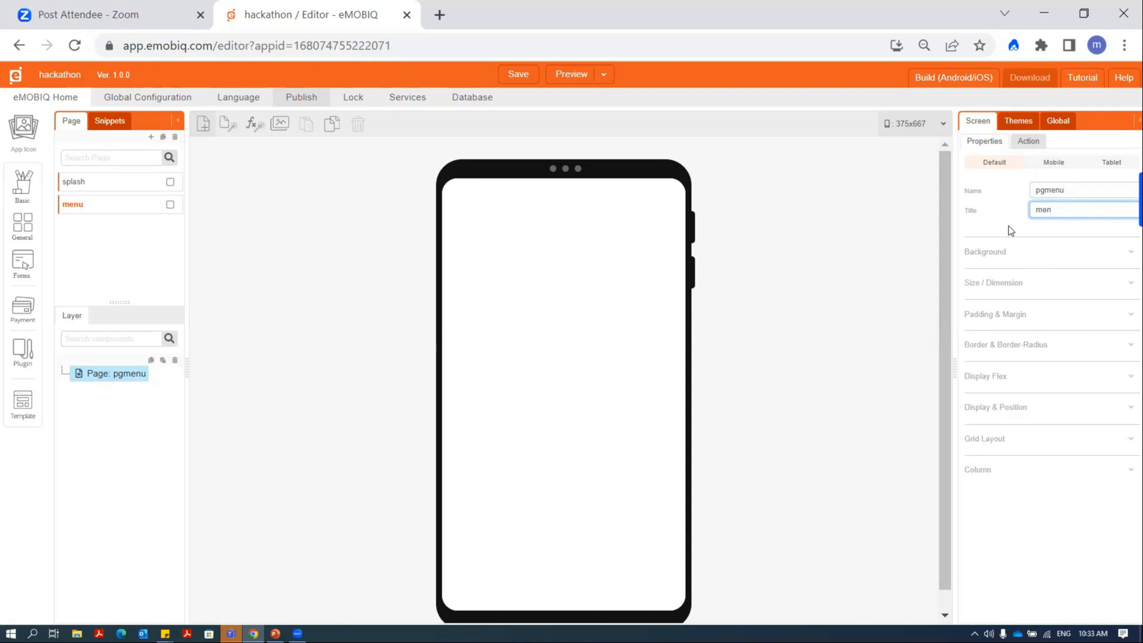
{"action": "left_click", "coordinate": [993, 233]}
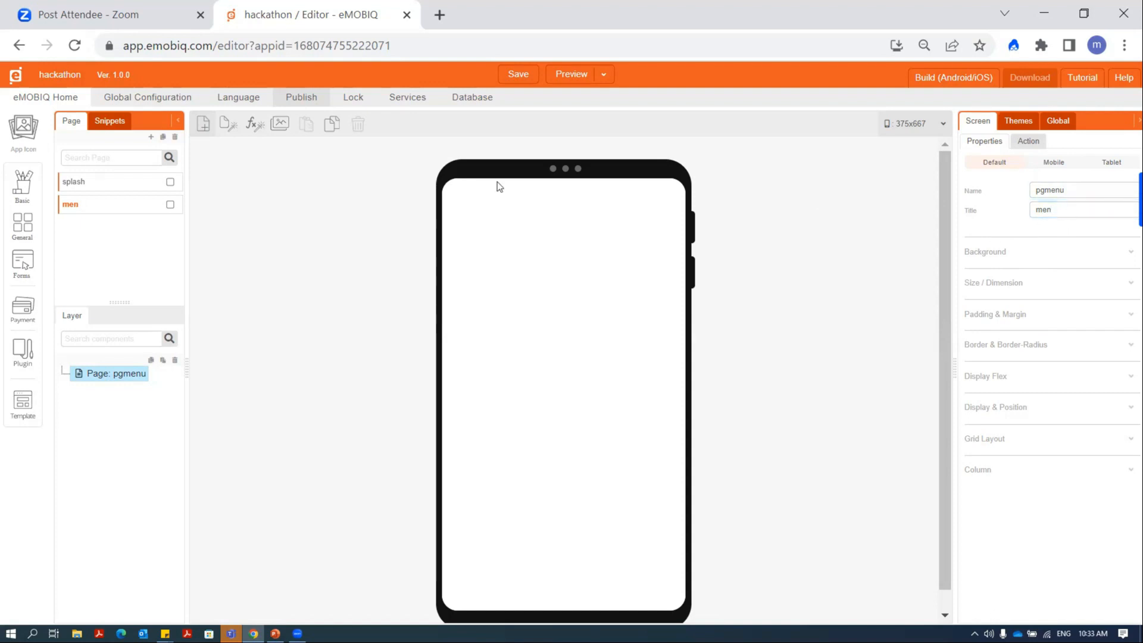
Step: Restore the title of the pgmenu page to menu
{"action": "double_click", "coordinate": [1064, 212]}
{"action": "type", "text": "Mn"}
{"action": "key", "text": "BackSpace"}
{"action": "key", "text": "BackSpace"}
{"action": "type", "text": "menu"}
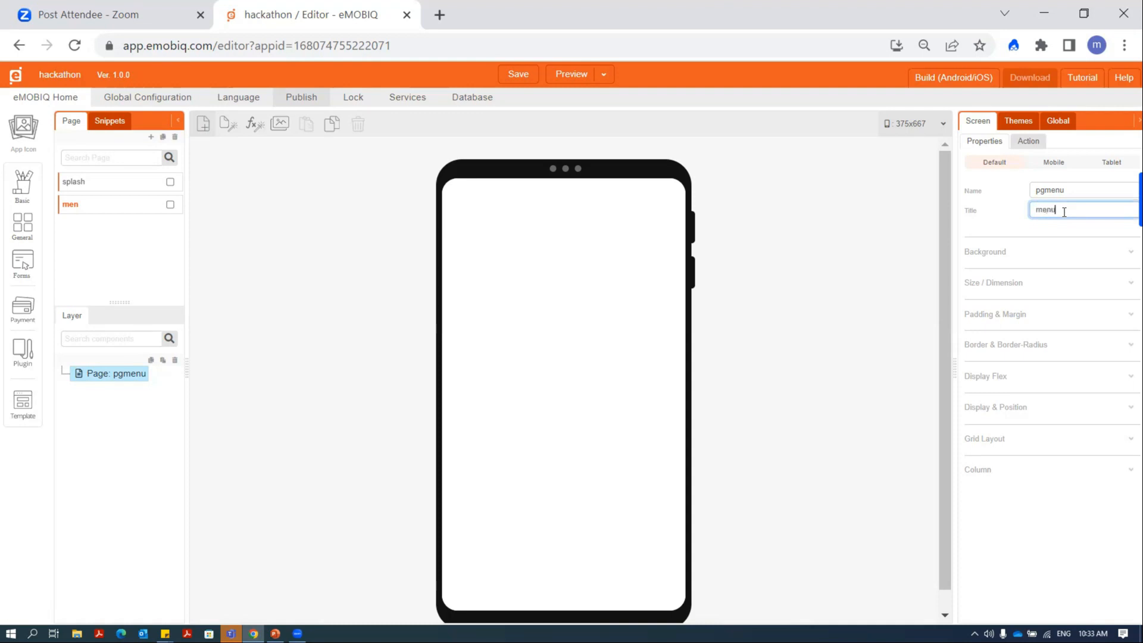
{"action": "left_click", "coordinate": [984, 233]}
Step: Set the menu page's background colour to the red rgba(231, 77, 77, 1)
{"action": "left_click", "coordinate": [1001, 258]}
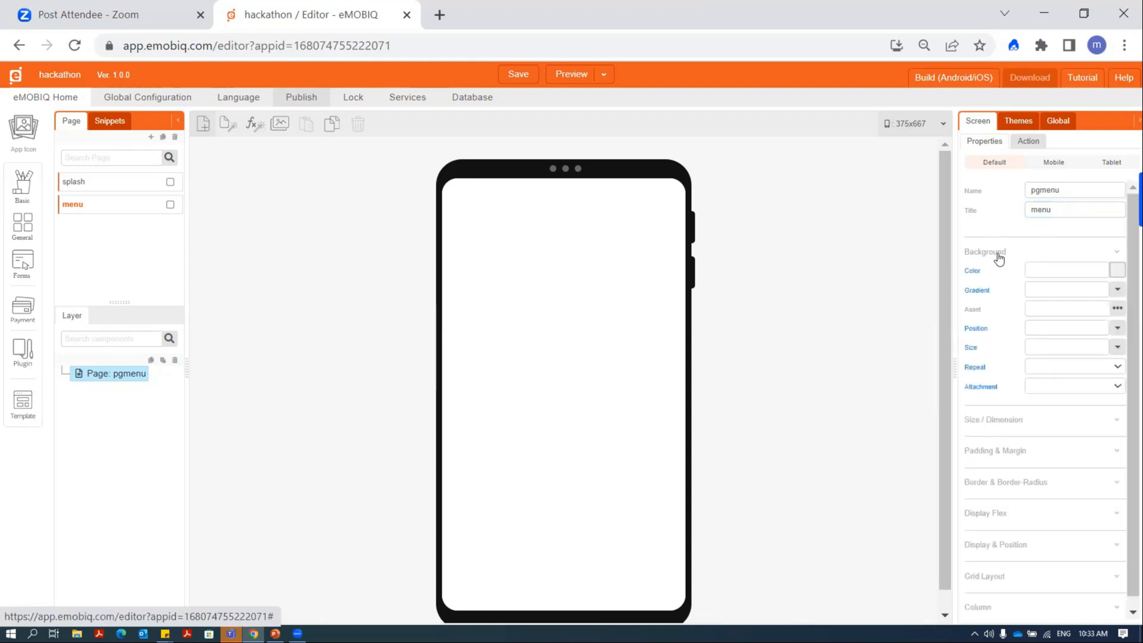
{"action": "left_click", "coordinate": [1119, 271]}
{"action": "left_click", "coordinate": [1077, 278]}
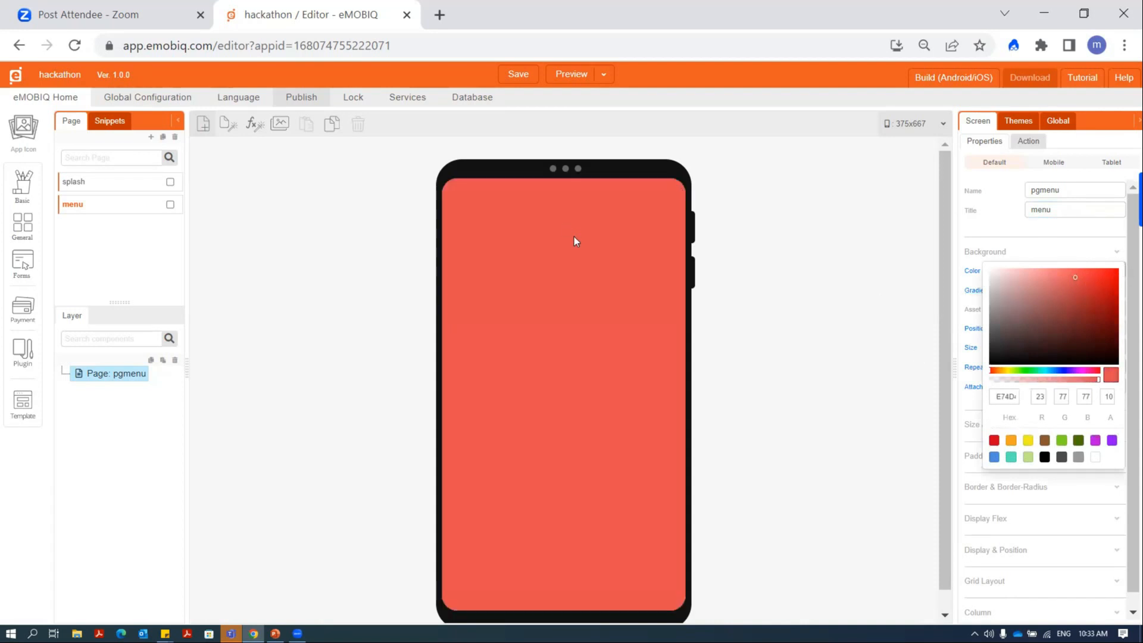
{"action": "left_click", "coordinate": [1001, 237]}
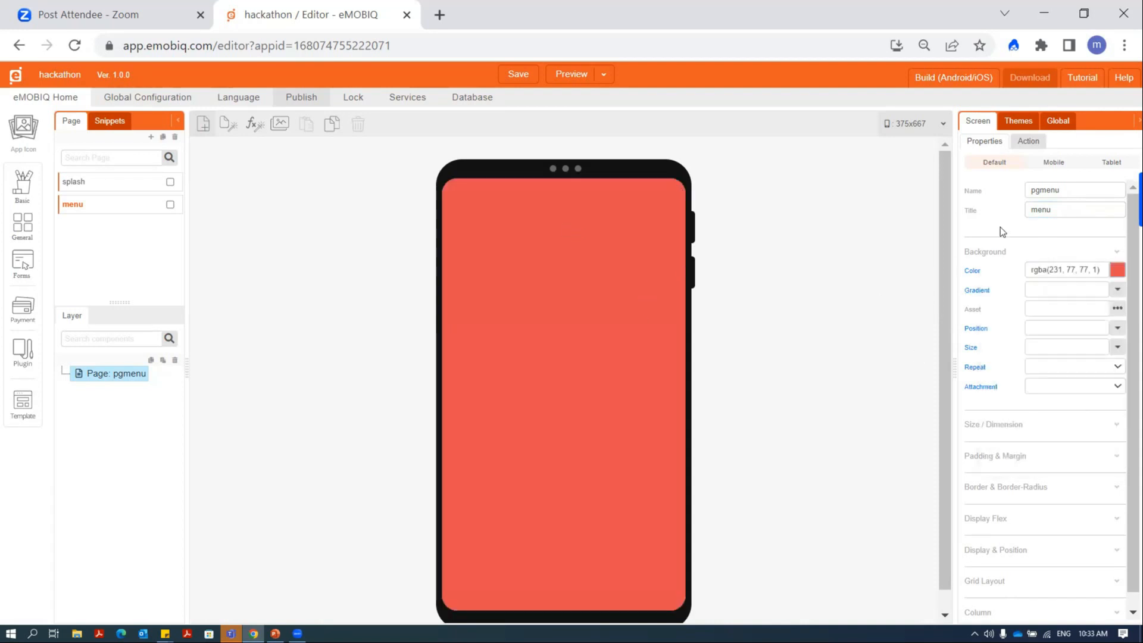
Step: Consult the W3Schools CSS Gradients reference for the Gradient property and open its top-to-bottom linear-gradient(red, yellow) example in the Tryit editor
{"action": "left_click", "coordinate": [975, 295]}
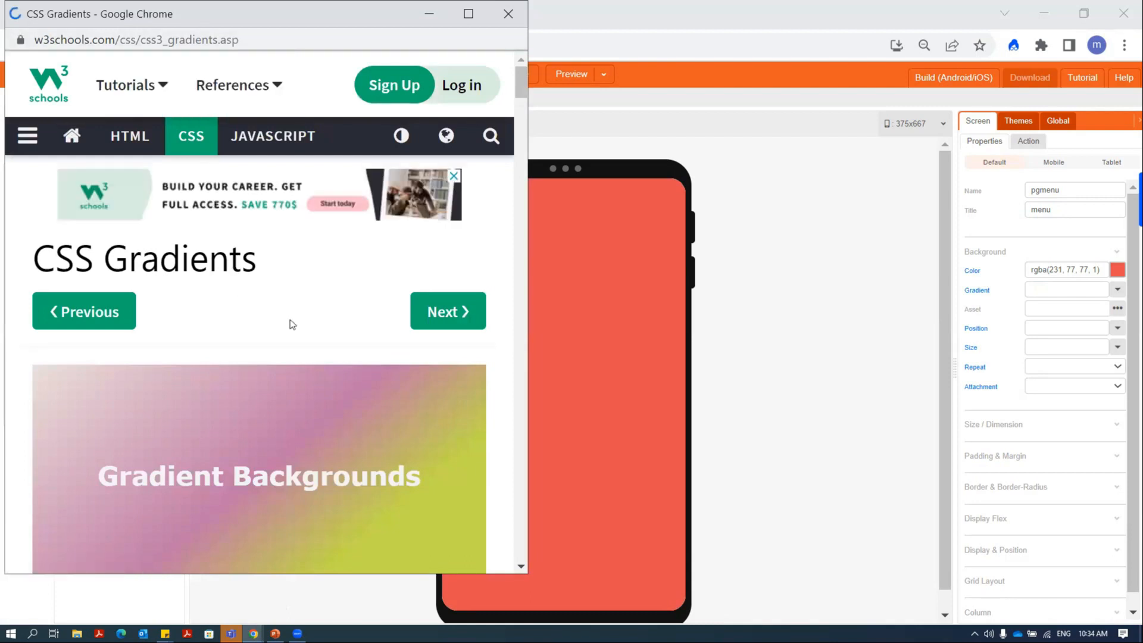
{"action": "scroll", "coordinate": [274, 360], "scroll_direction": "down", "scroll_amount": 6}
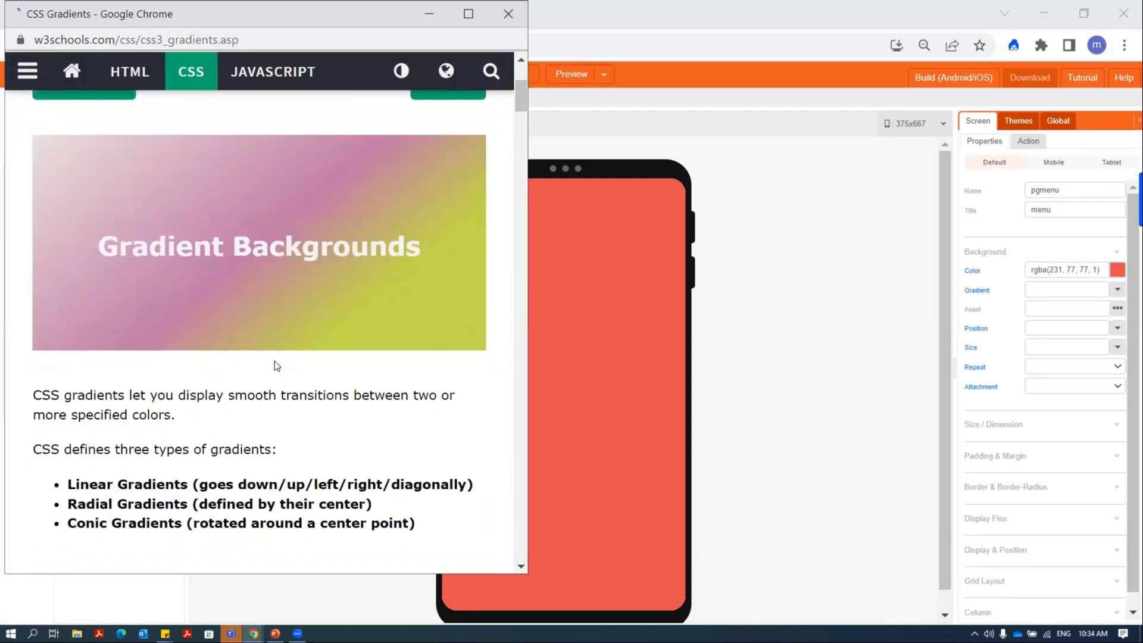
{"action": "scroll", "coordinate": [274, 361], "scroll_direction": "down", "scroll_amount": 6}
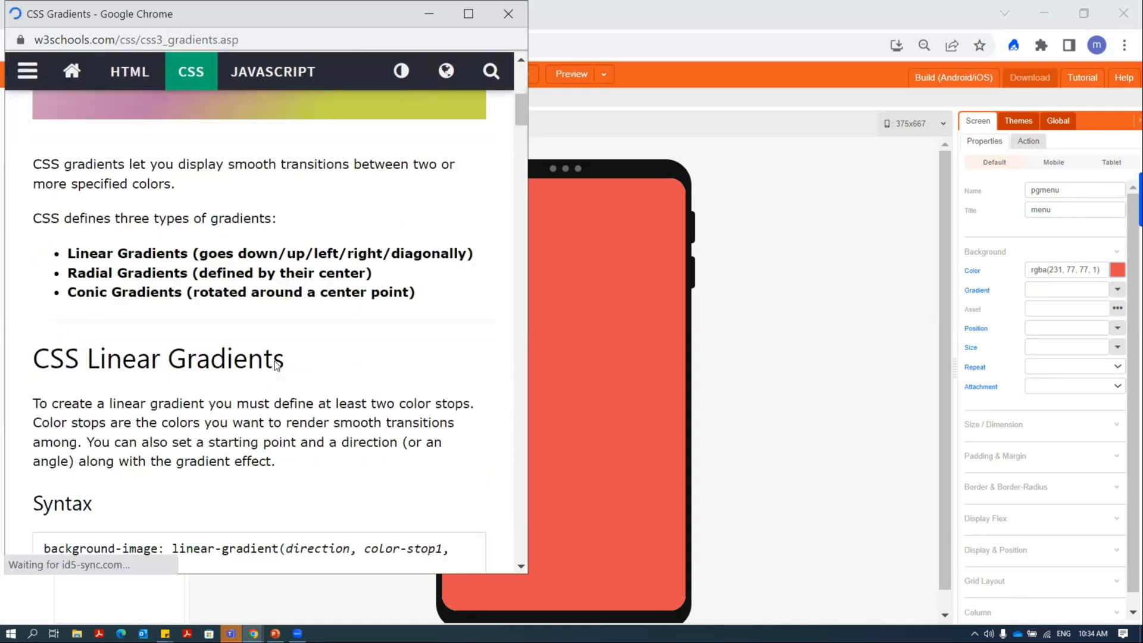
{"action": "scroll", "coordinate": [275, 360], "scroll_direction": "down", "scroll_amount": 5}
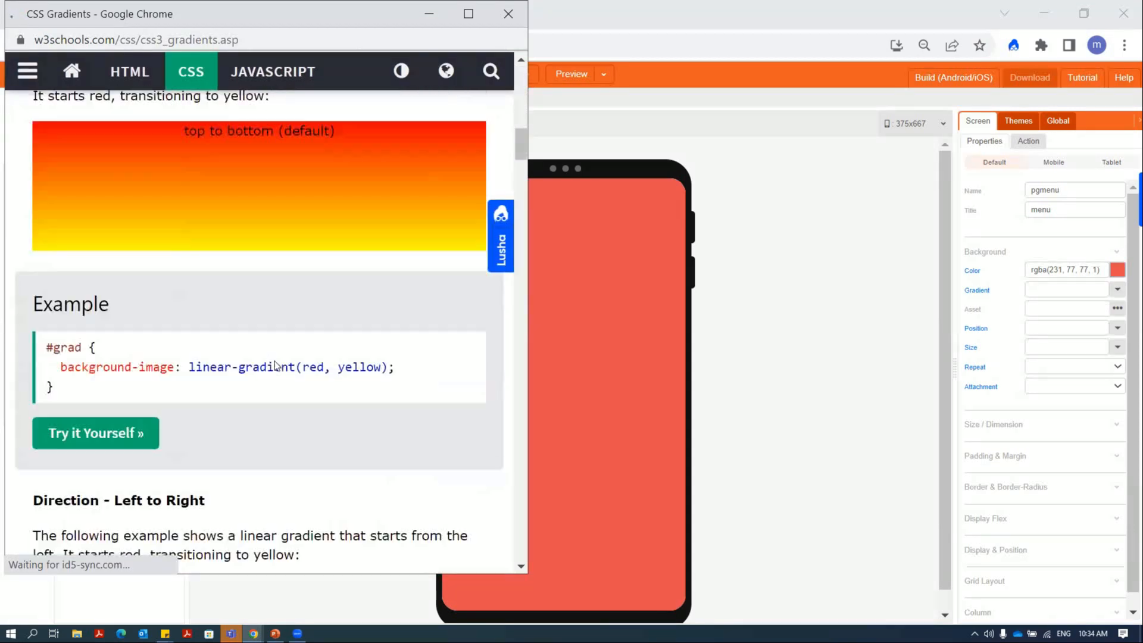
{"action": "left_click", "coordinate": [109, 429]}
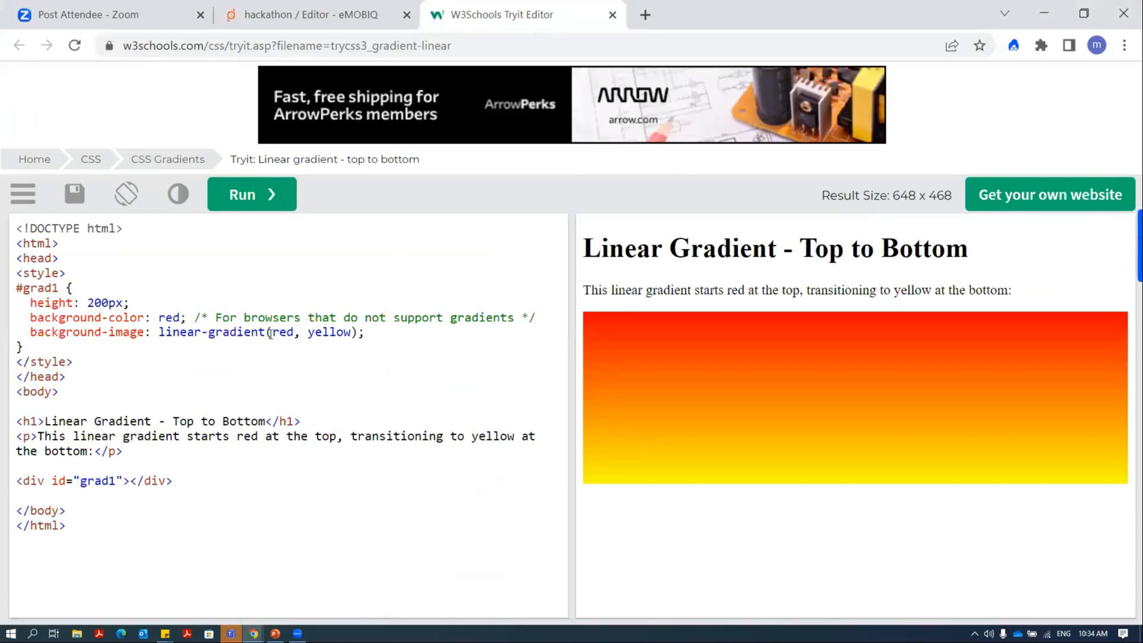
Step: Try black as the background-color in the example code, run it and restore the value to red
{"action": "left_click_drag", "start_coordinate": [272, 333], "coordinate": [295, 338]}
{"action": "double_click", "coordinate": [169, 317]}
{"action": "type", "text": "black"}
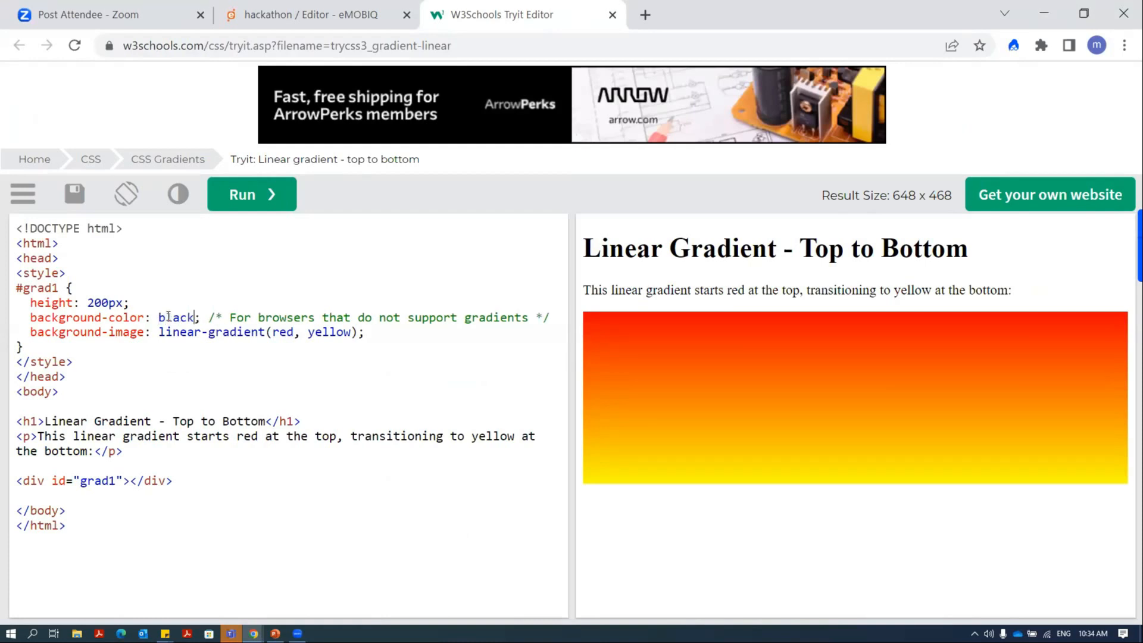
{"action": "left_click", "coordinate": [213, 352]}
{"action": "left_click", "coordinate": [239, 196]}
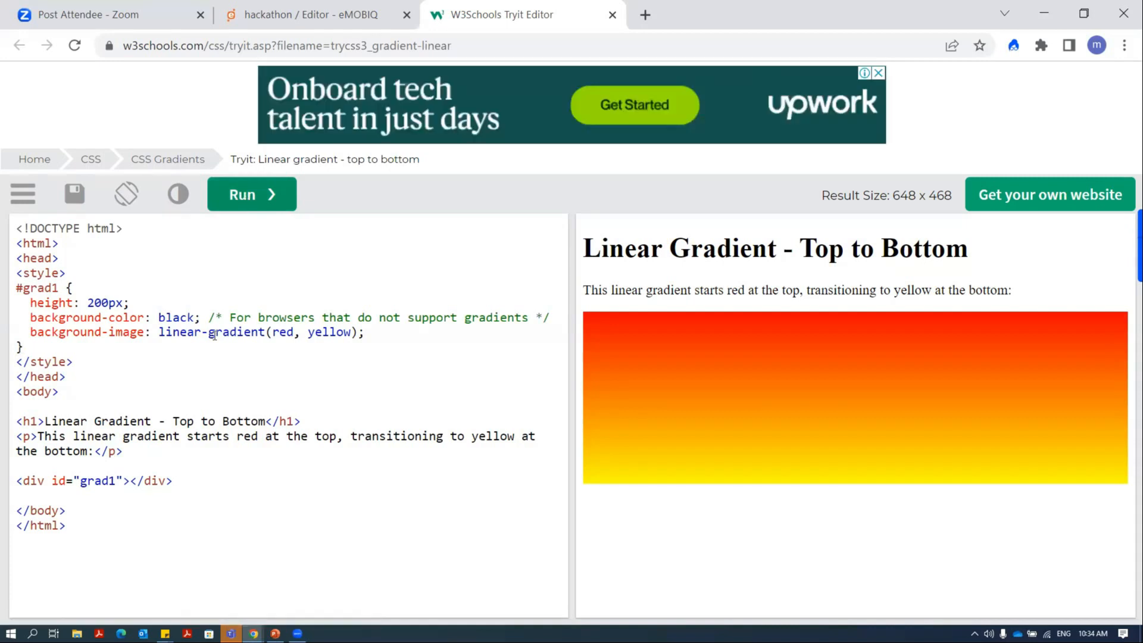
{"action": "double_click", "coordinate": [179, 318]}
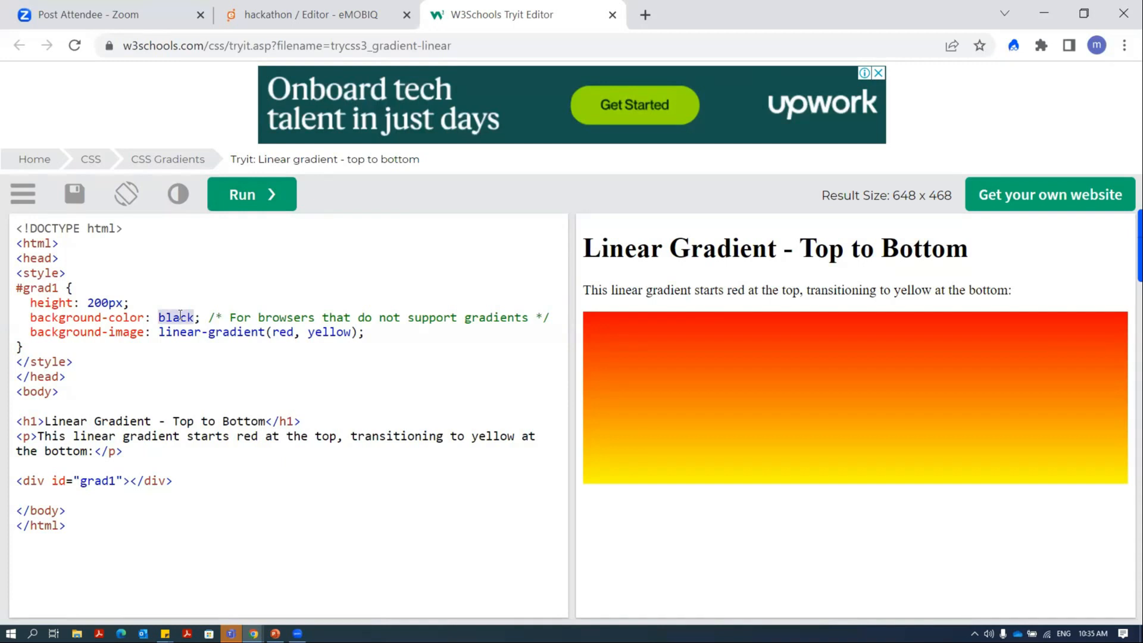
{"action": "type", "text": "red"}
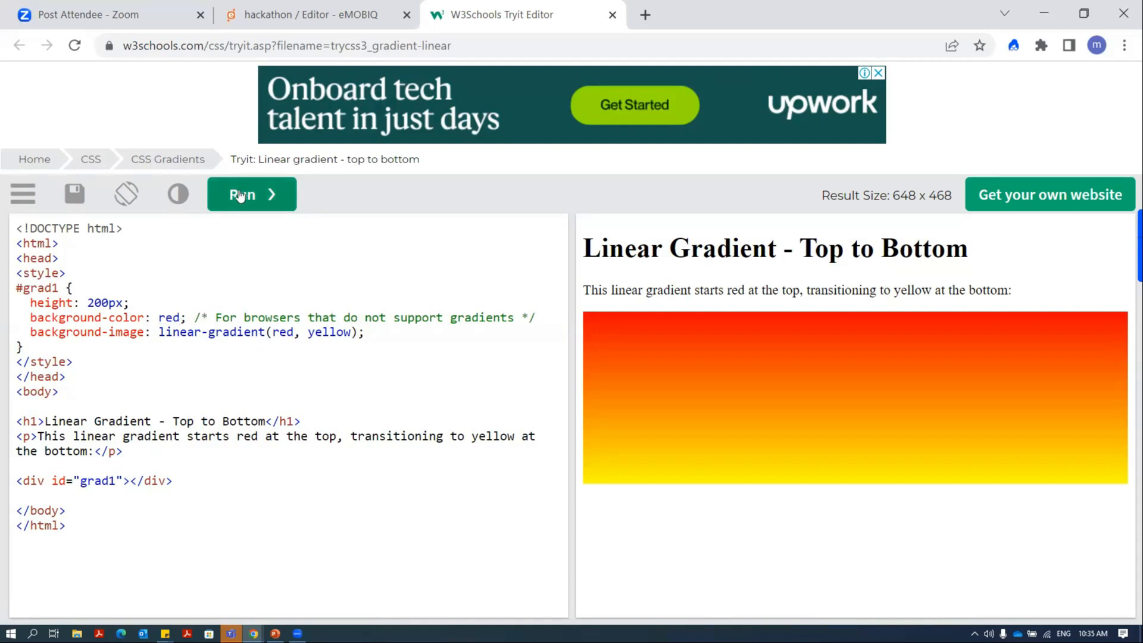
Step: Change the example's background-image to linear-gradient(red, red) and run the code
{"action": "left_click", "coordinate": [209, 333]}
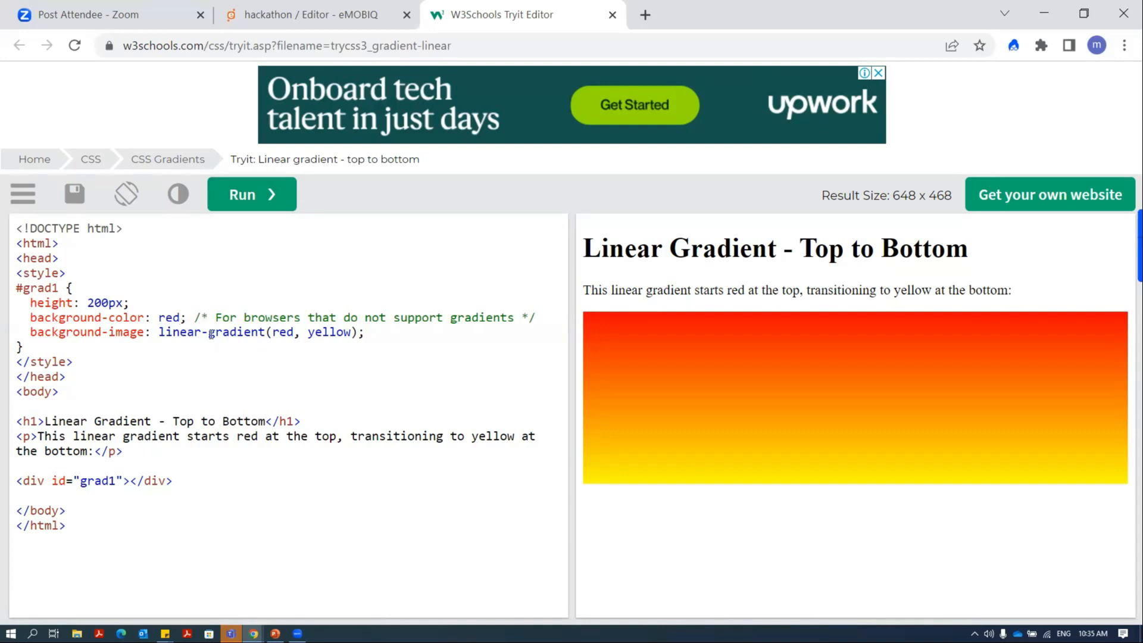
{"action": "double_click", "coordinate": [279, 332]}
{"action": "type", "text": "red"}
{"action": "double_click", "coordinate": [328, 334]}
{"action": "type", "text": "red"}
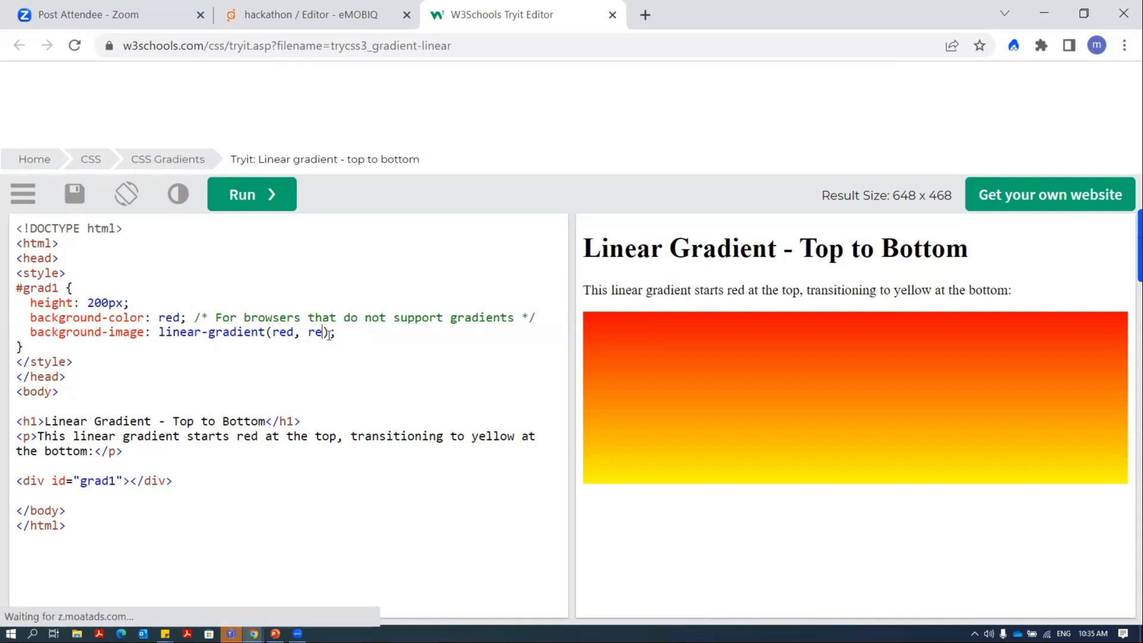
{"action": "left_click", "coordinate": [250, 209]}
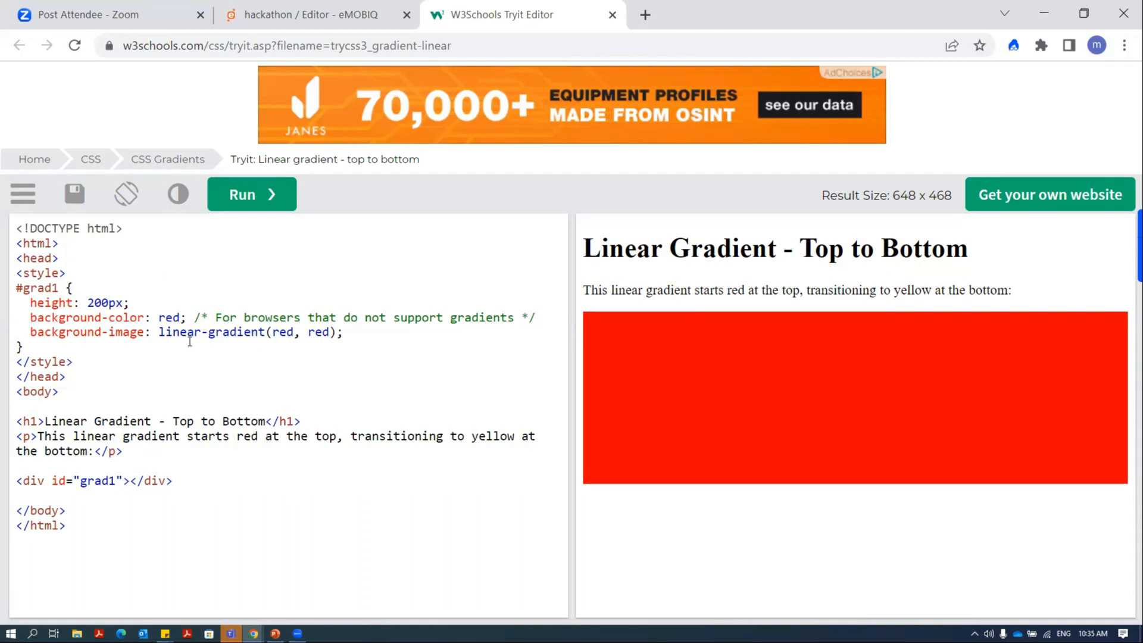
Step: Return to the hackathon project in the eMOBIQ editor and save it
{"action": "left_click", "coordinate": [315, 18]}
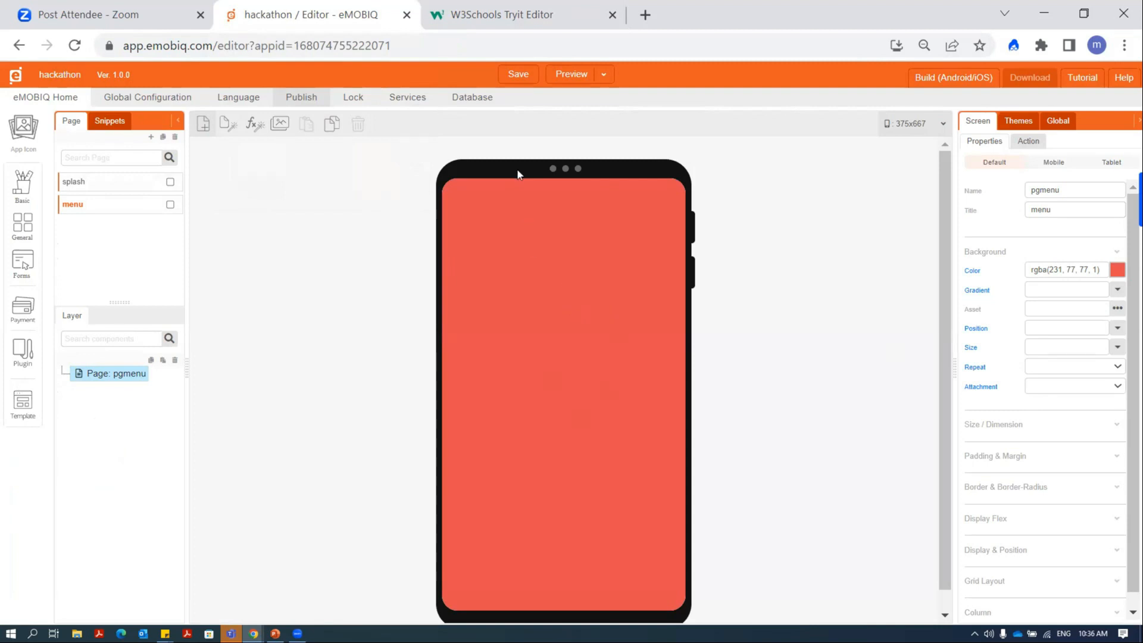
{"action": "left_click", "coordinate": [519, 78]}
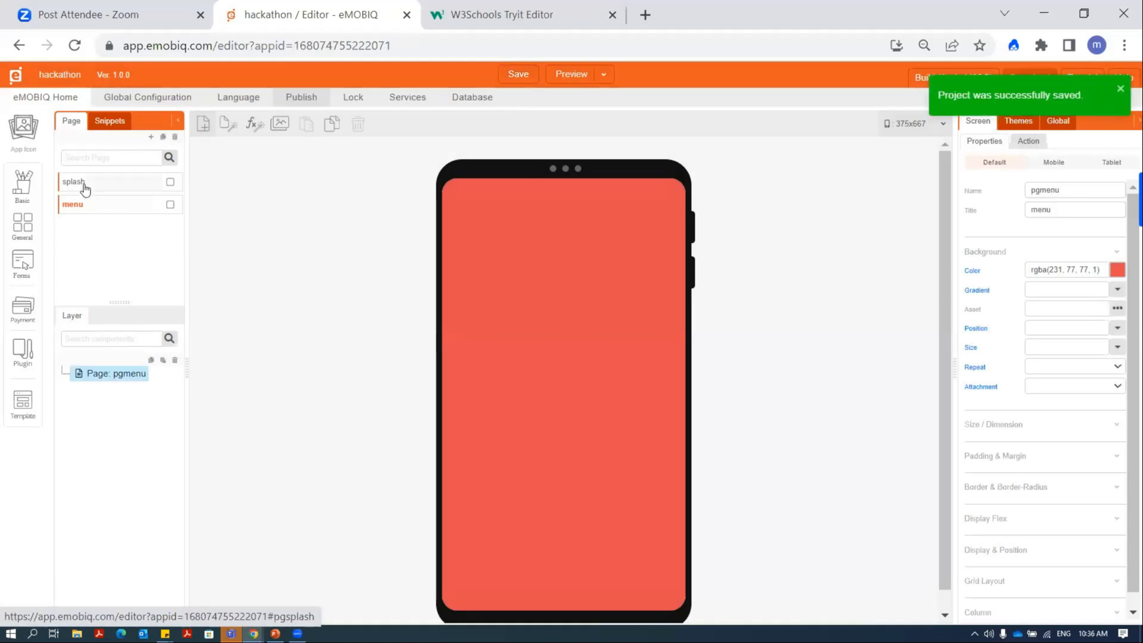
Step: Place the dark blue eMOBIQ splash screen template on the splash page
{"action": "left_click", "coordinate": [86, 187]}
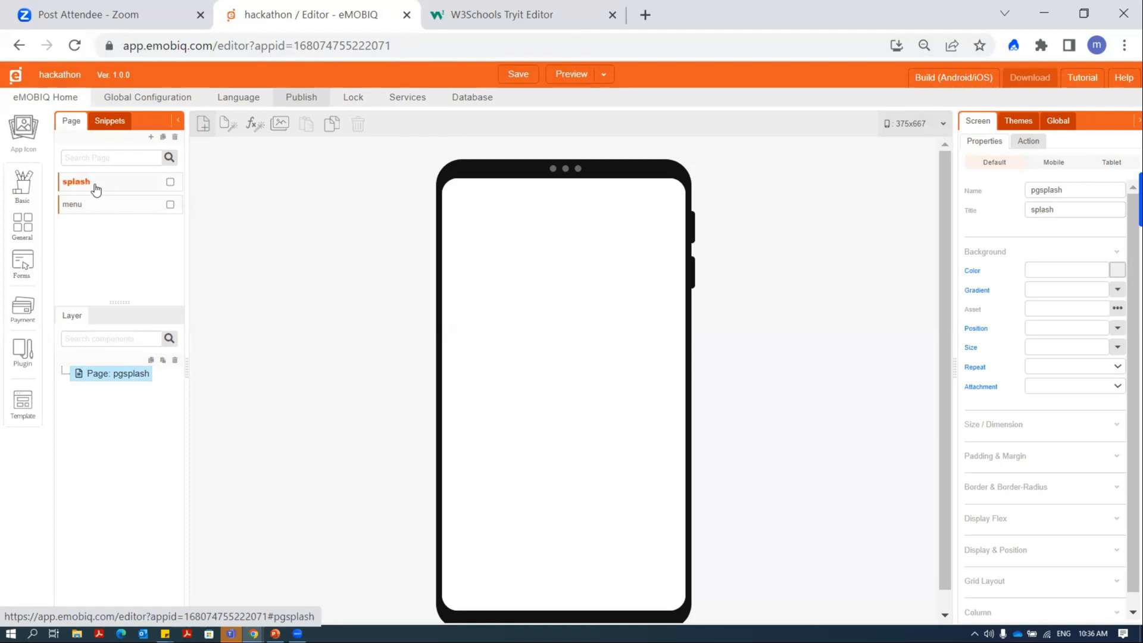
{"action": "left_click", "coordinate": [22, 408]}
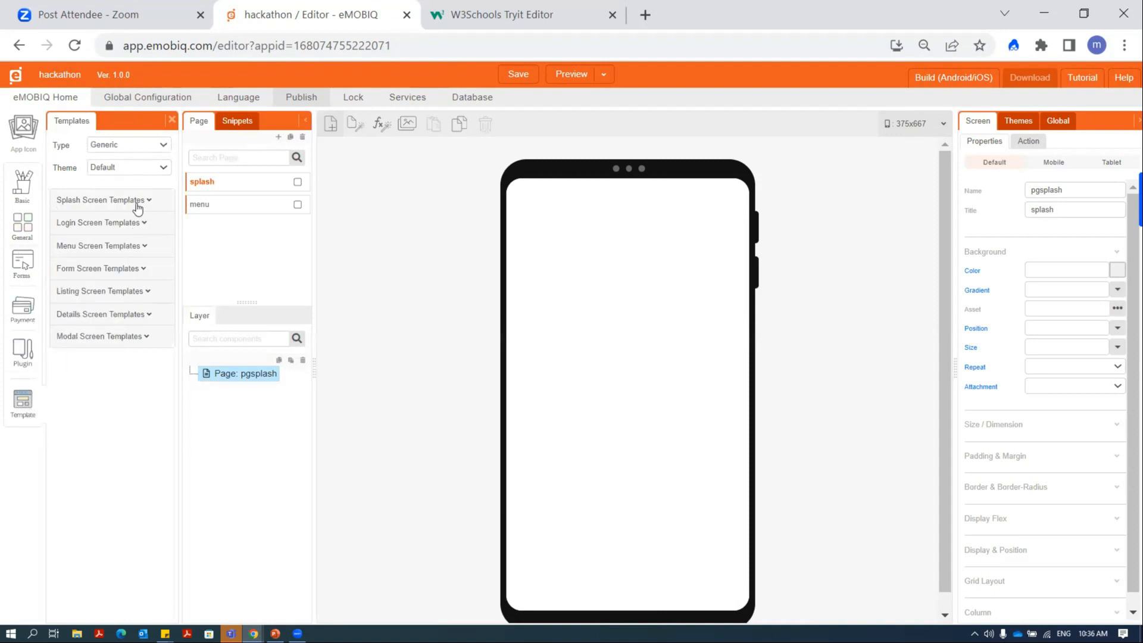
{"action": "left_click", "coordinate": [113, 200]}
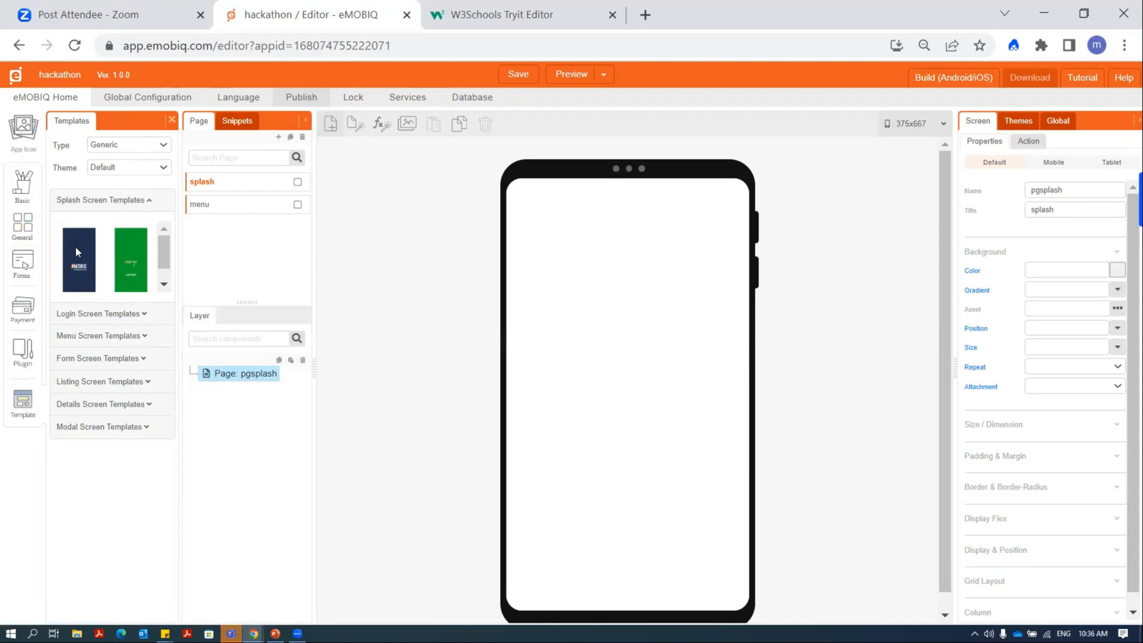
{"action": "left_click_drag", "start_coordinate": [75, 245], "coordinate": [575, 274]}
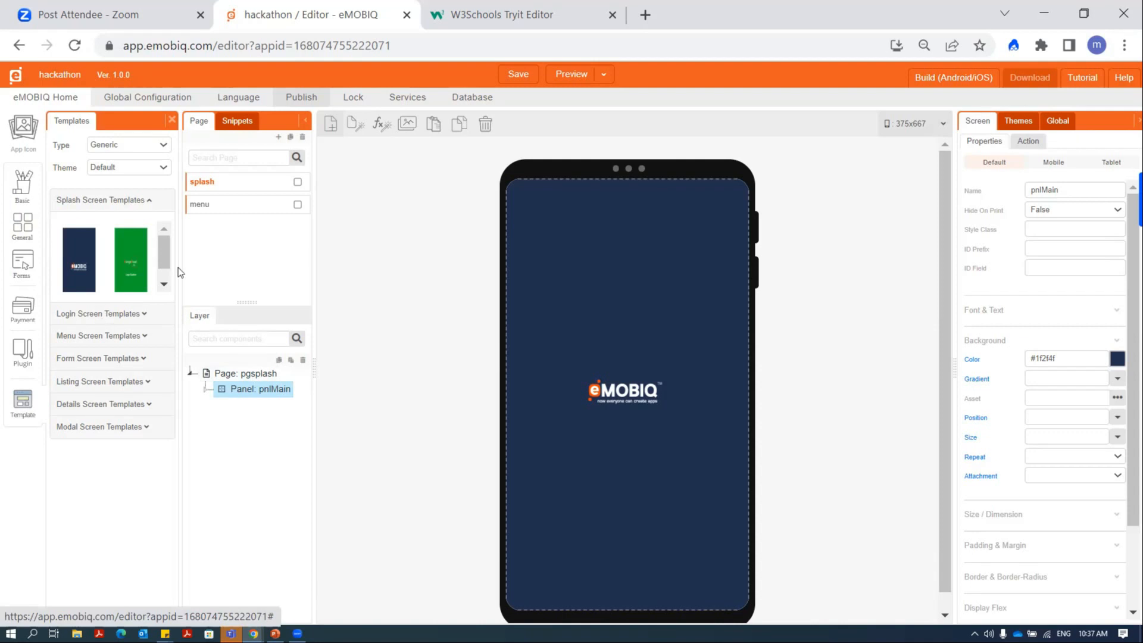
Step: Place the dark blue menu screen template on the menu page
{"action": "left_click", "coordinate": [202, 206]}
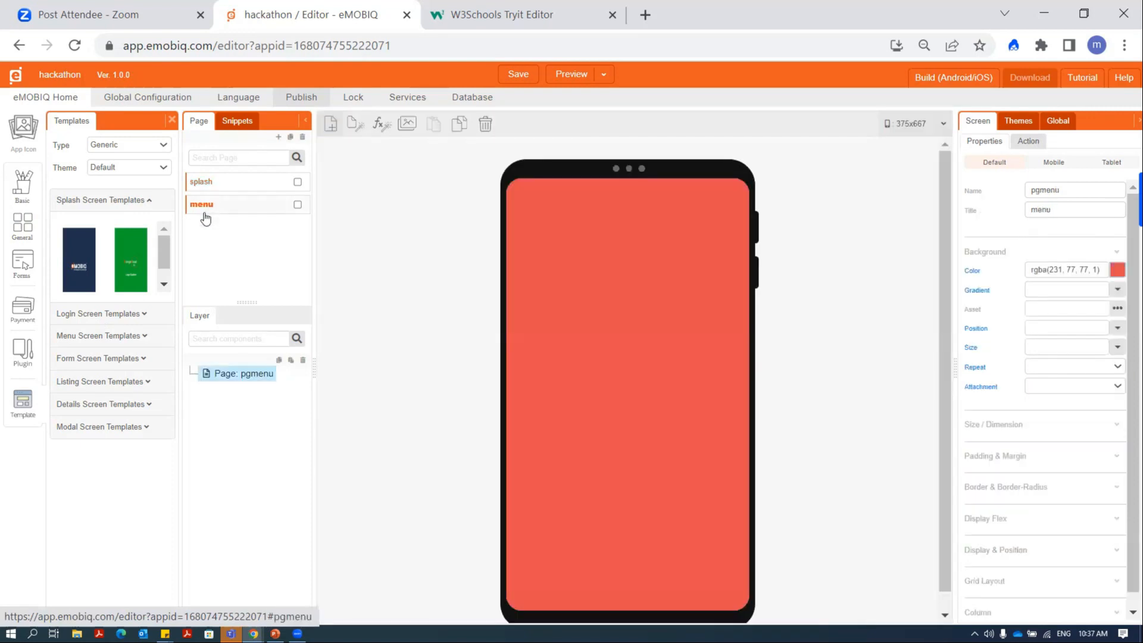
{"action": "left_click", "coordinate": [101, 338]}
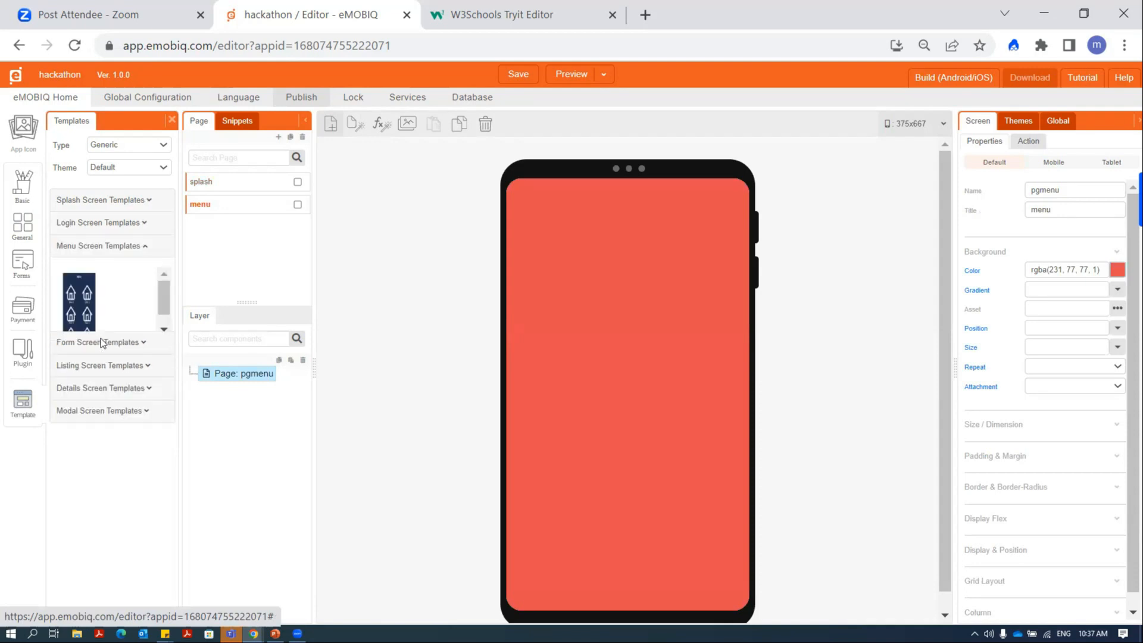
{"action": "left_click_drag", "start_coordinate": [79, 307], "coordinate": [596, 323]}
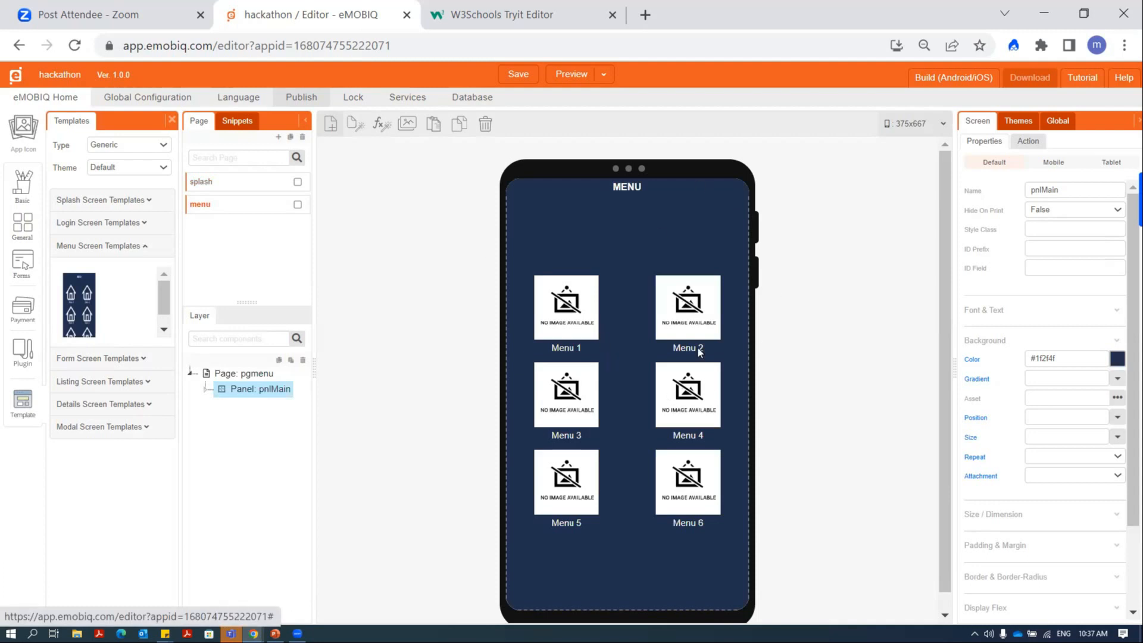
Step: Try to edit the Menu 1 caption on the canvas and reload the editor
{"action": "left_click", "coordinate": [568, 350]}
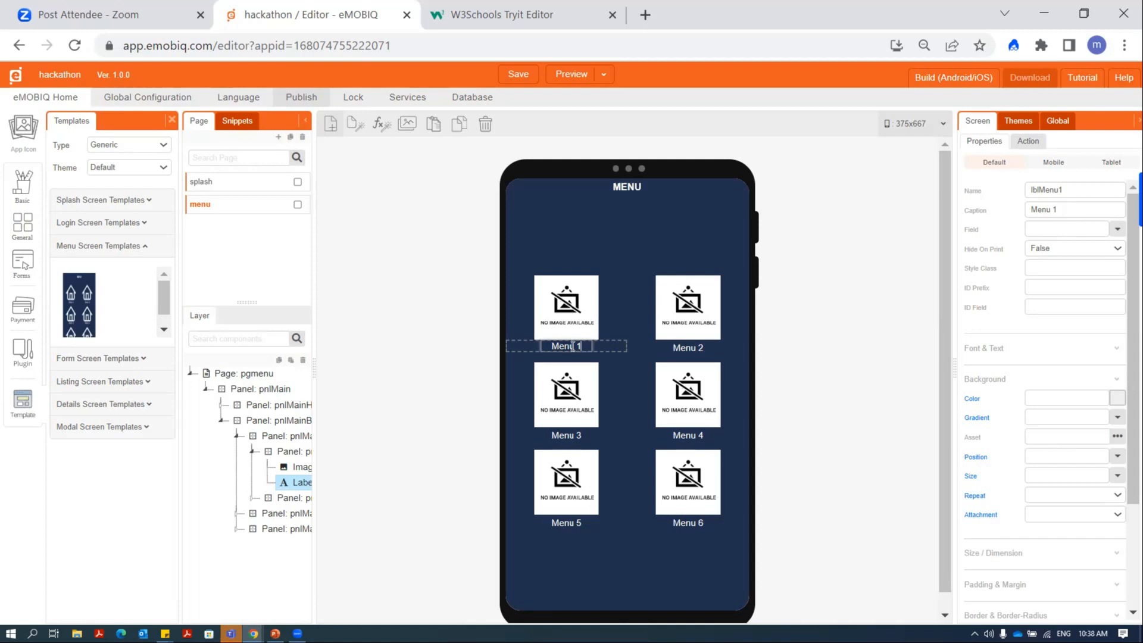
{"action": "left_click_drag", "start_coordinate": [584, 346], "coordinate": [570, 348]}
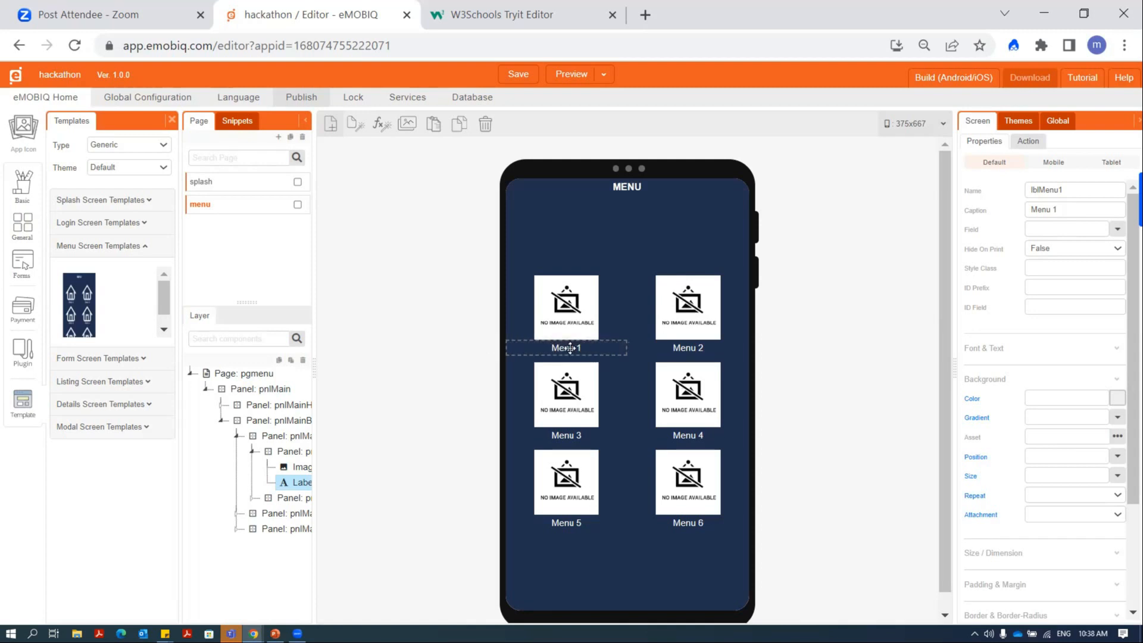
{"action": "left_click", "coordinate": [75, 47]}
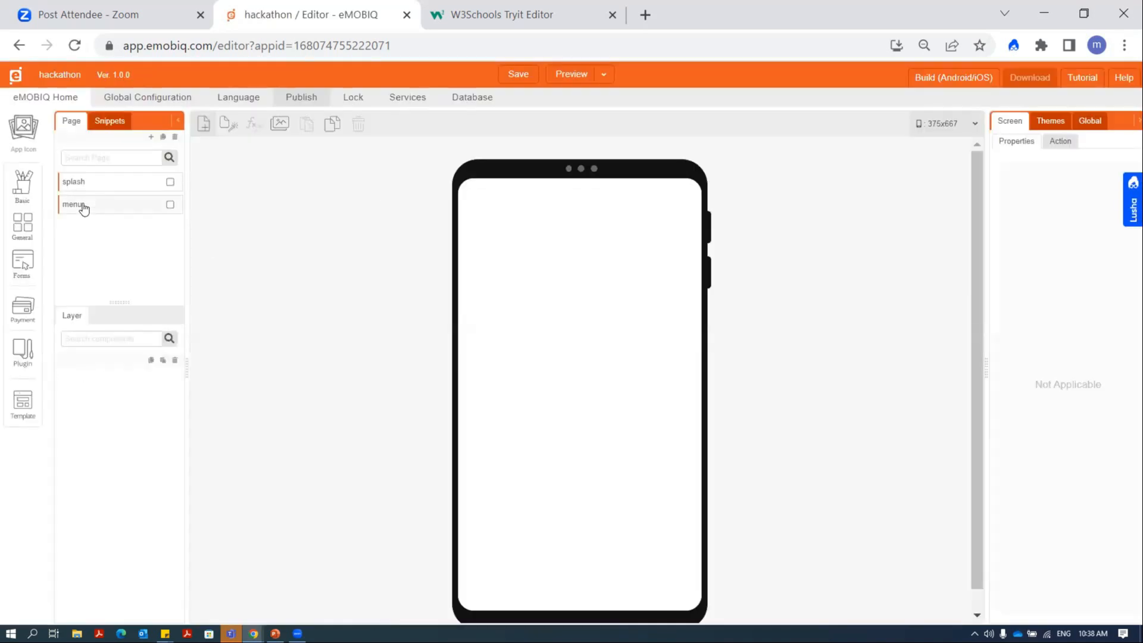
Step: Open the menu page again and apply the dark blue six-item menu screen template to it
{"action": "left_click", "coordinate": [83, 206]}
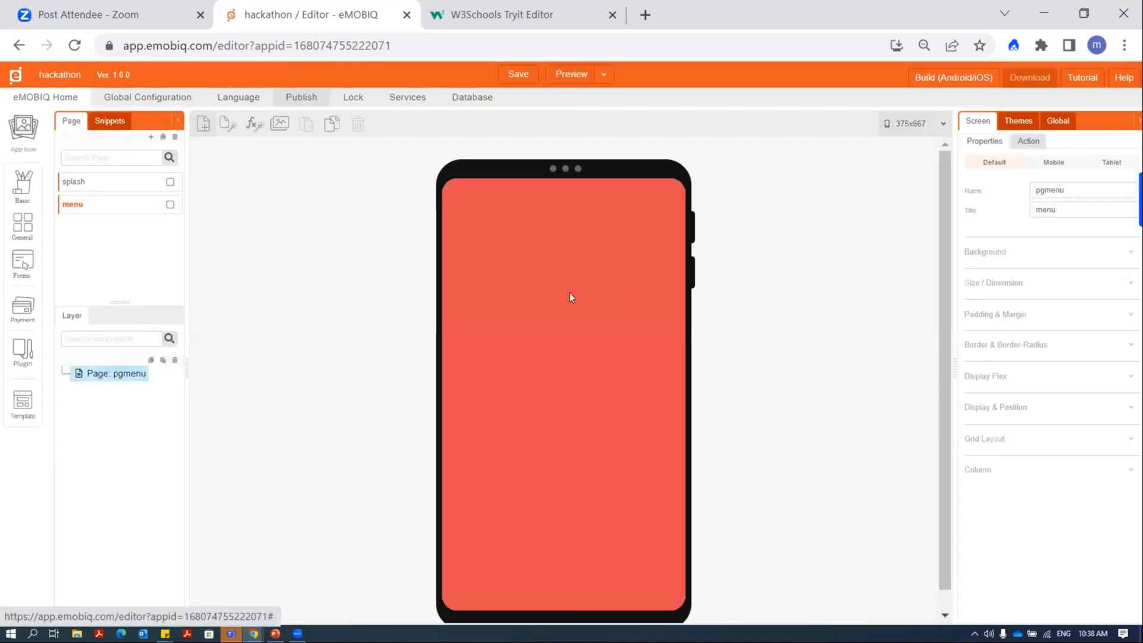
{"action": "left_click", "coordinate": [22, 400]}
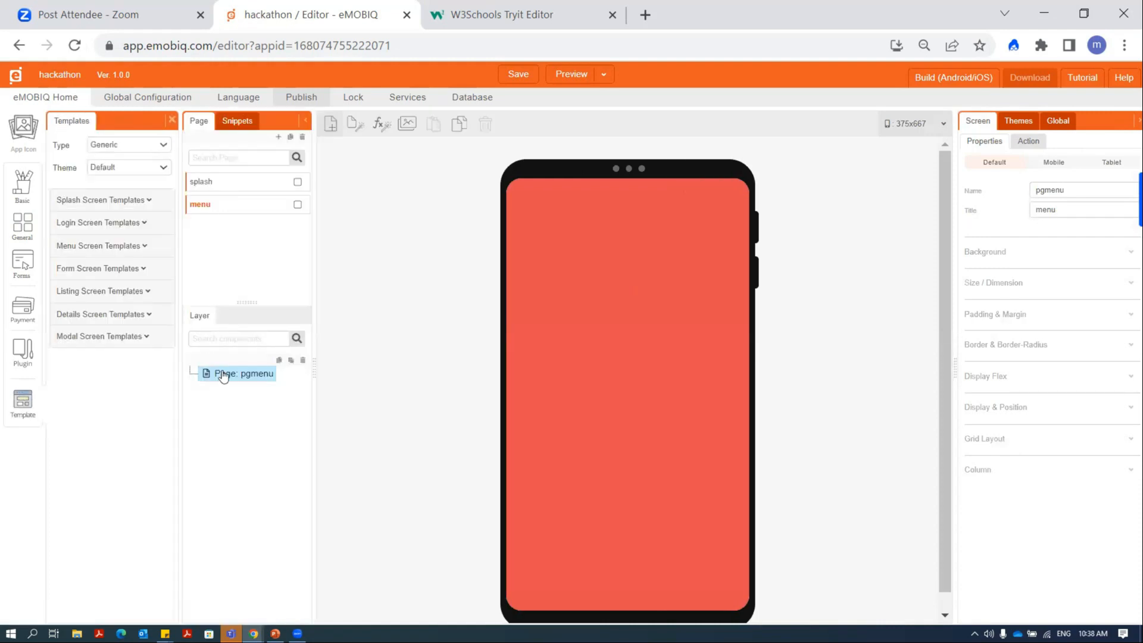
{"action": "left_click", "coordinate": [102, 200]}
{"action": "left_click", "coordinate": [99, 314]}
{"action": "left_click", "coordinate": [98, 352]}
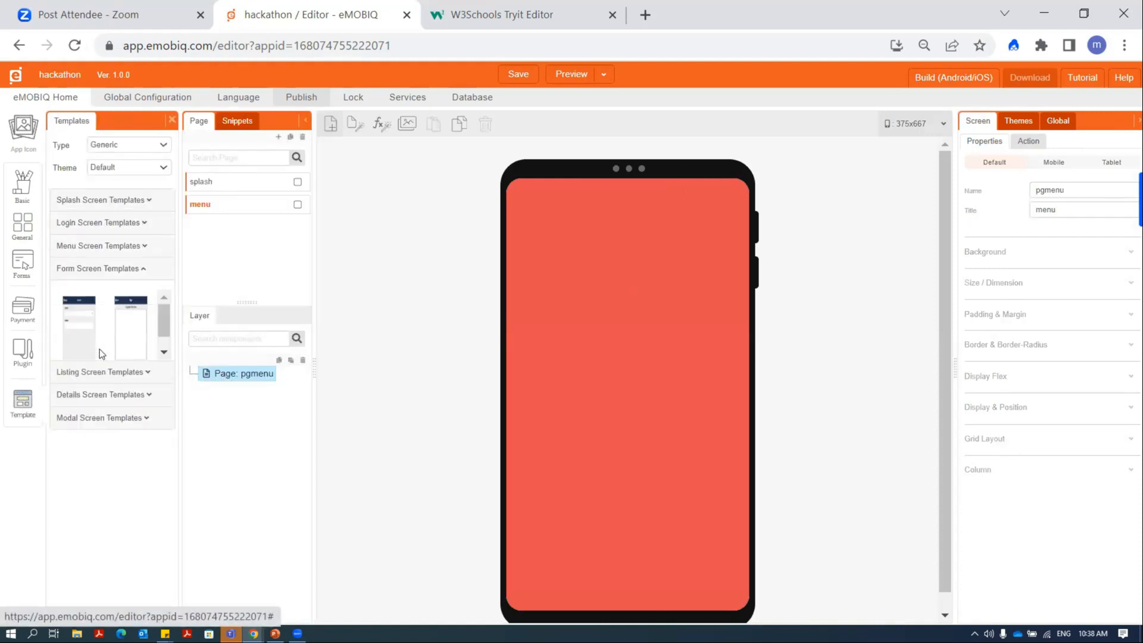
{"action": "left_click", "coordinate": [98, 246]}
{"action": "left_click_drag", "start_coordinate": [79, 304], "coordinate": [600, 276]}
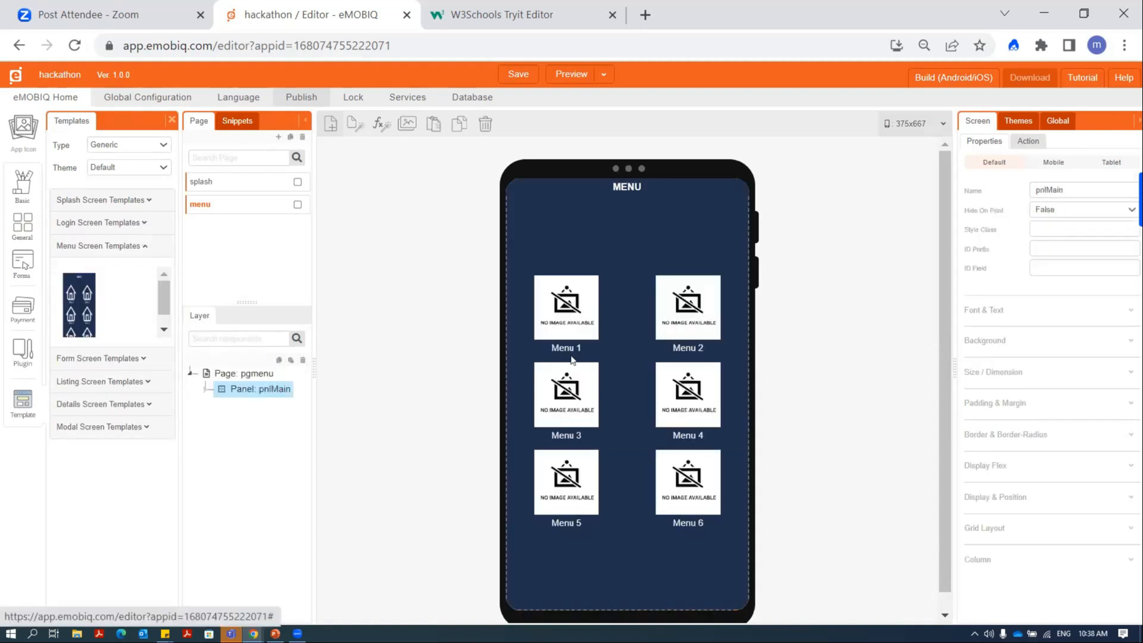
Step: Replace the Menu 1 caption on the menu page with Info
{"action": "left_click", "coordinate": [568, 350]}
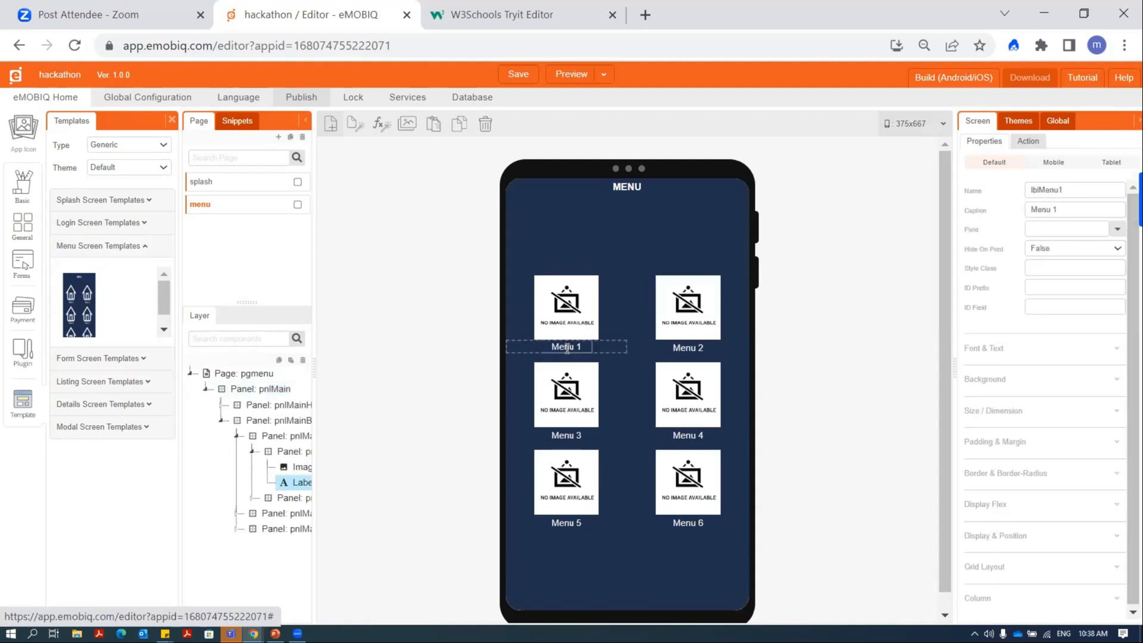
{"action": "double_click", "coordinate": [568, 350]}
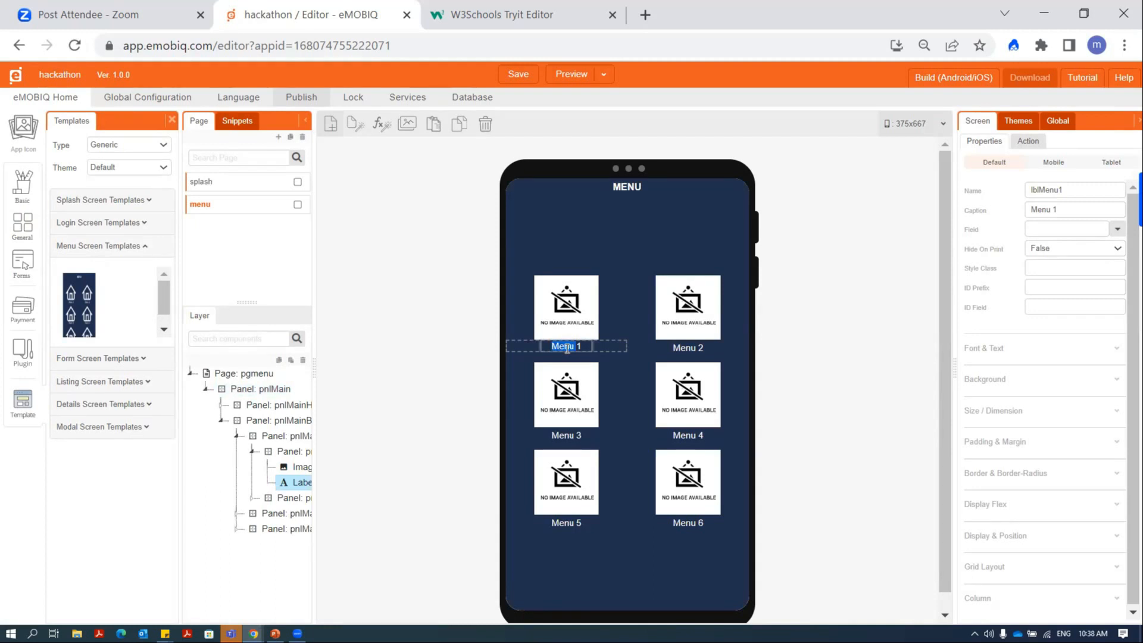
{"action": "type", "text": "Inf"}
{"action": "key", "text": "BackSpace"}
{"action": "type", "text": "fo"}
{"action": "key", "text": "Delete"}
Step: Replace the Menu 2 caption with Camera
{"action": "left_click", "coordinate": [687, 349]}
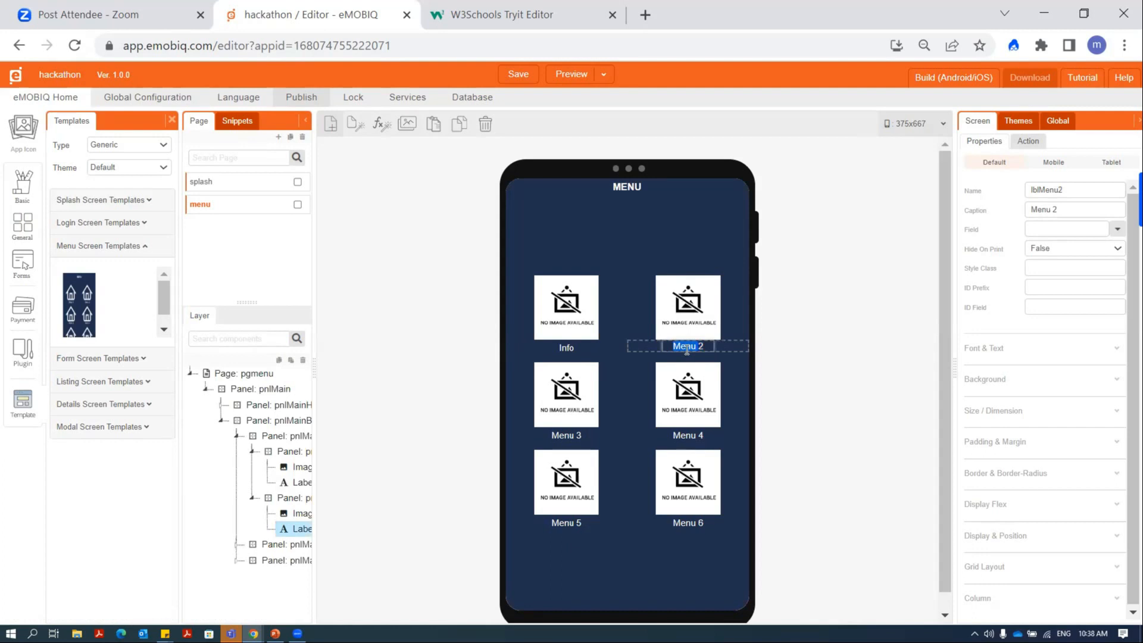
{"action": "type", "text": "Pho"}
{"action": "key", "text": "BackSpace"}
{"action": "key", "text": "BackSpace"}
{"action": "key", "text": "BackSpace"}
{"action": "type", "text": "Camera"}
{"action": "key", "text": "Delete"}
Step: Replace the Menu 3 caption with Signature
{"action": "double_click", "coordinate": [575, 436]}
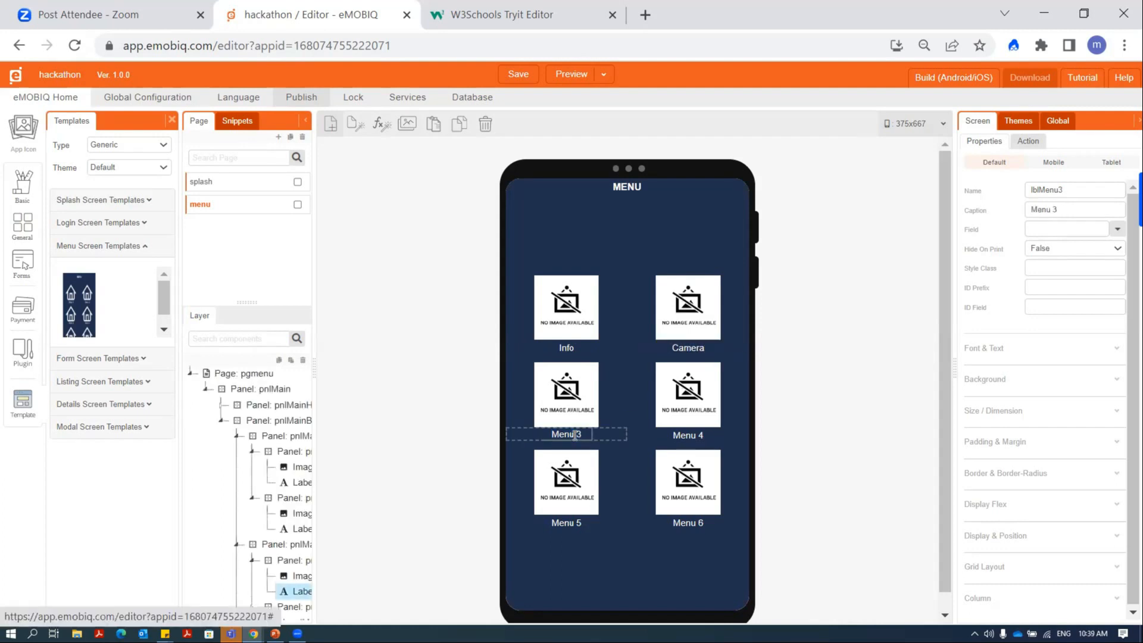
{"action": "triple_click", "coordinate": [575, 436]}
{"action": "type", "text": "Signature"}
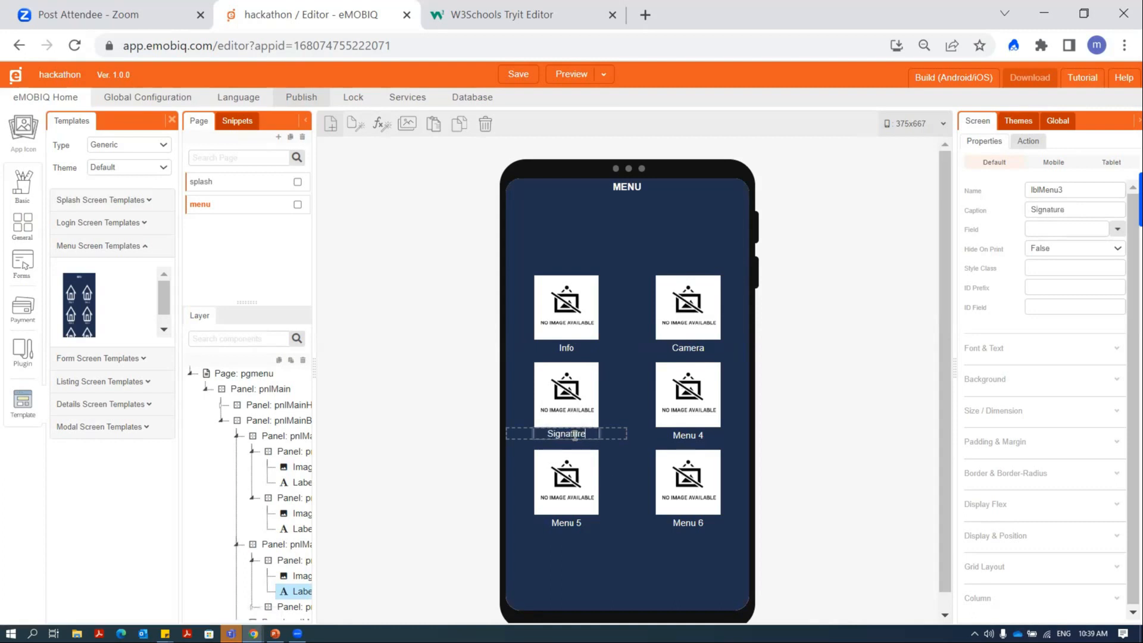
Step: Replace the Menu 4 caption with Location
{"action": "left_click", "coordinate": [684, 436]}
{"action": "double_click", "coordinate": [685, 434]}
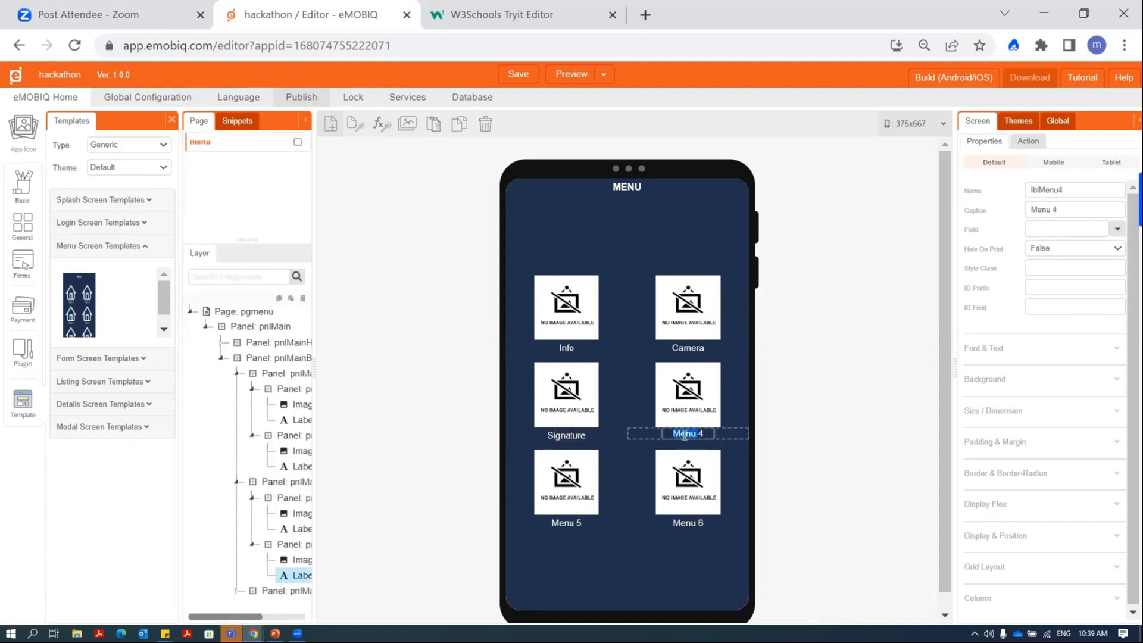
{"action": "type", "text": "Location"}
{"action": "key", "text": "Delete"}
Step: Replace the Menu 5 caption with Share
{"action": "left_click", "coordinate": [570, 523]}
{"action": "double_click", "coordinate": [571, 523]}
{"action": "left_click", "coordinate": [583, 523]}
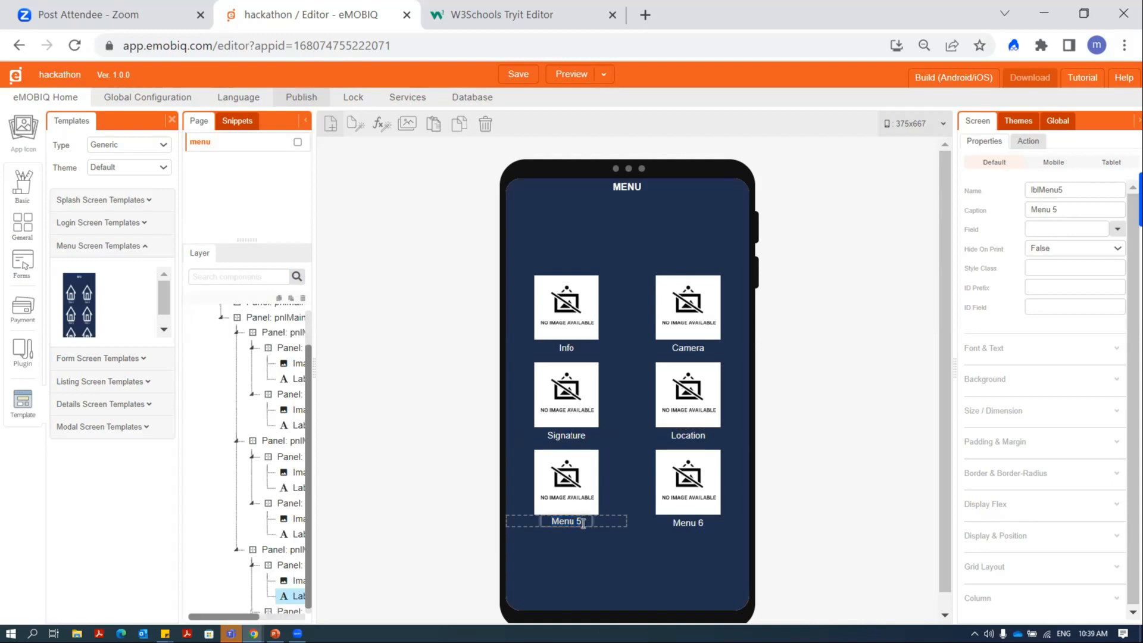
{"action": "triple_click", "coordinate": [579, 523]}
{"action": "type", "text": "Share"}
Step: Replace the Menu 6 caption with Settings
{"action": "left_click", "coordinate": [686, 524]}
{"action": "double_click", "coordinate": [687, 522]}
{"action": "left_click", "coordinate": [704, 521]}
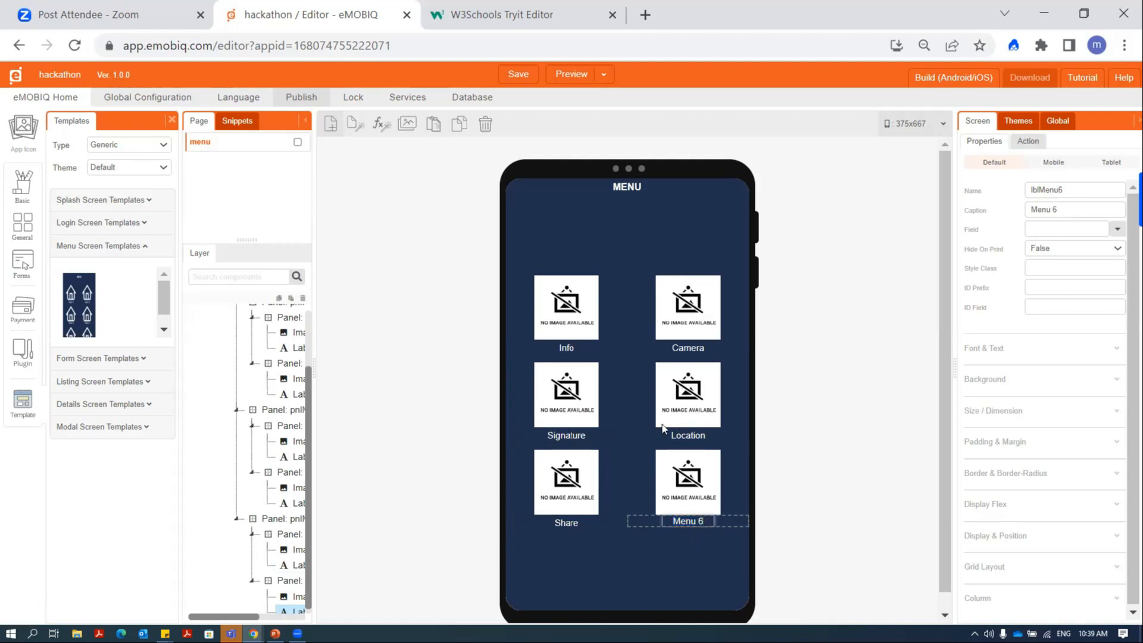
{"action": "double_click", "coordinate": [704, 522]}
{"action": "type", "text": "Settings"}
Step: Swap the last two menu captions so the fifth item reads Setting and the sixth reads Share
{"action": "double_click", "coordinate": [569, 522]}
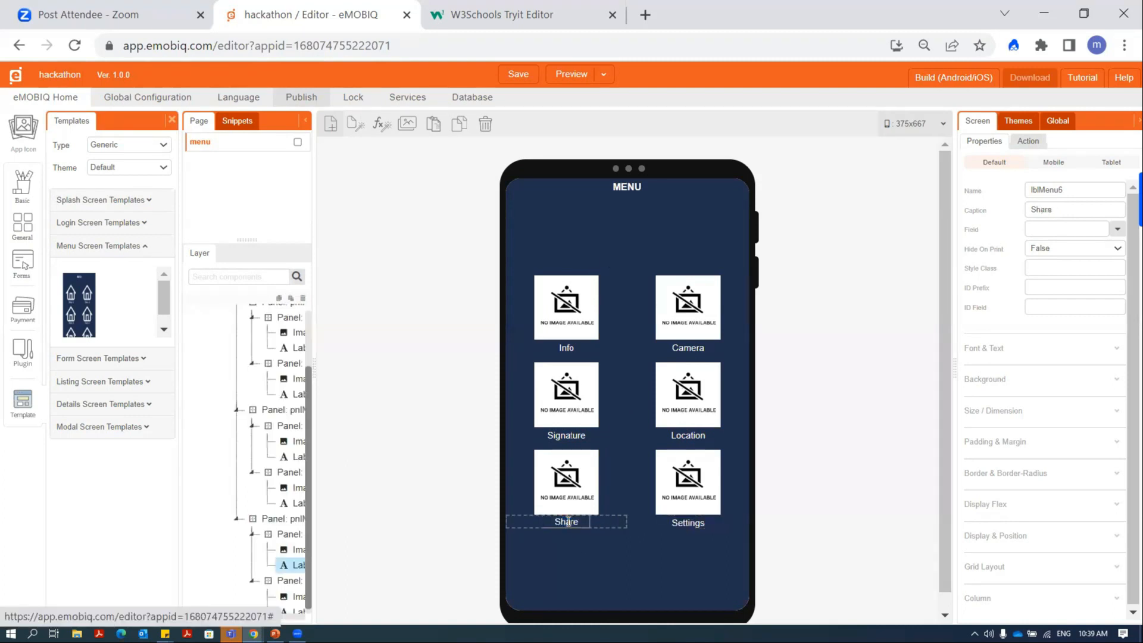
{"action": "type", "text": "Setting"}
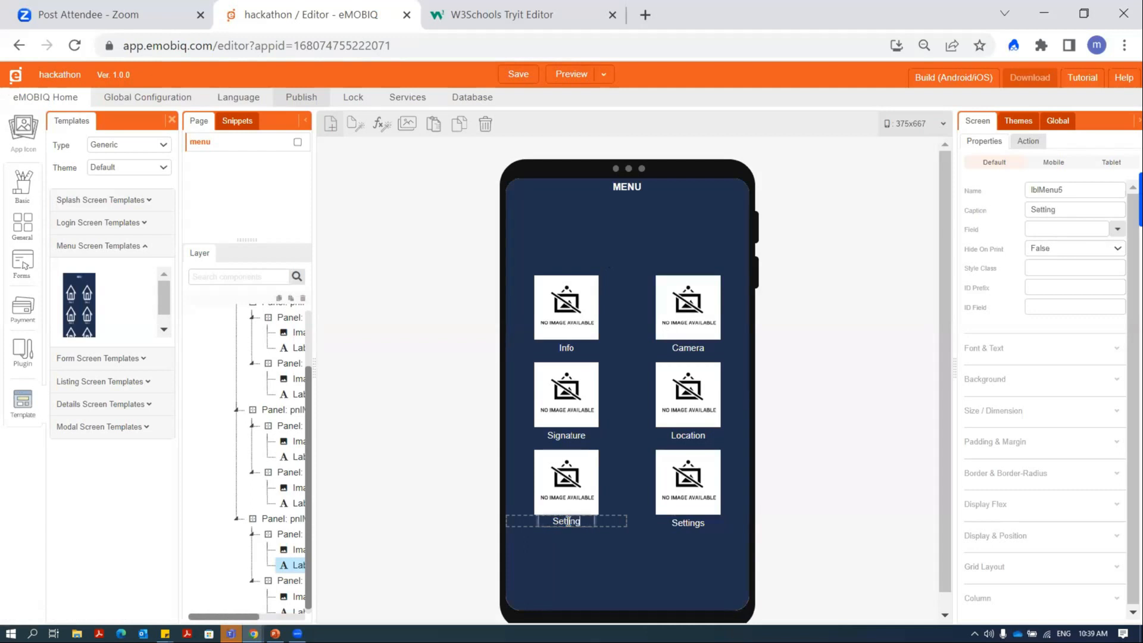
{"action": "left_click", "coordinate": [690, 521]}
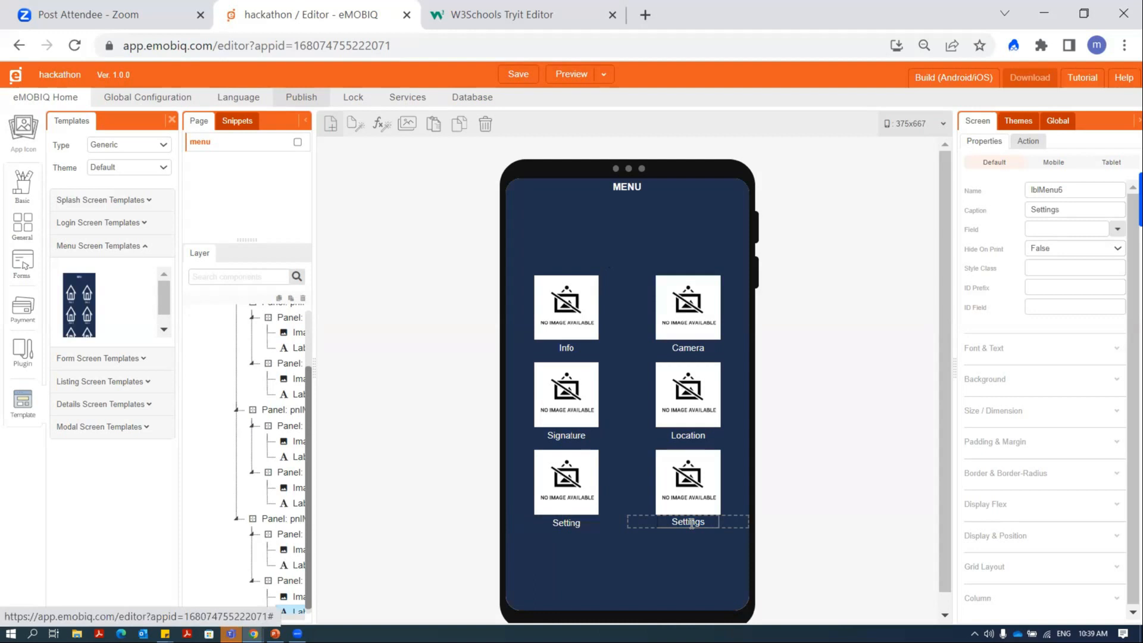
{"action": "double_click", "coordinate": [691, 524]}
{"action": "type", "text": "Share"}
{"action": "left_click", "coordinate": [622, 232]}
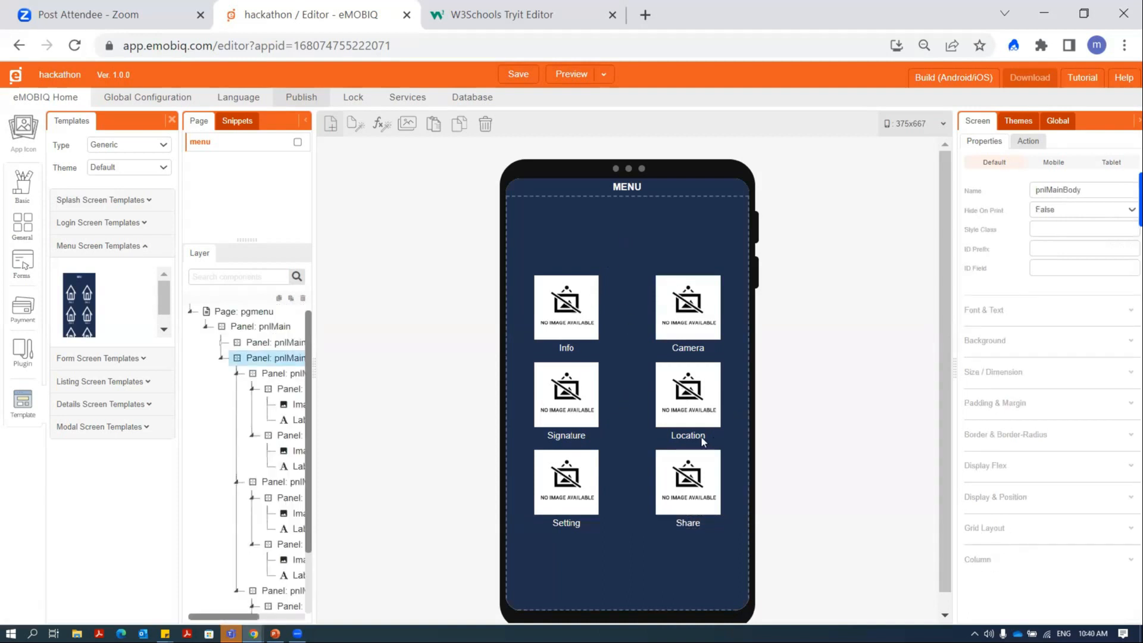
Step: Open the media library for the Info item's image, look through the public folders and select the icons folder
{"action": "double_click", "coordinate": [569, 316]}
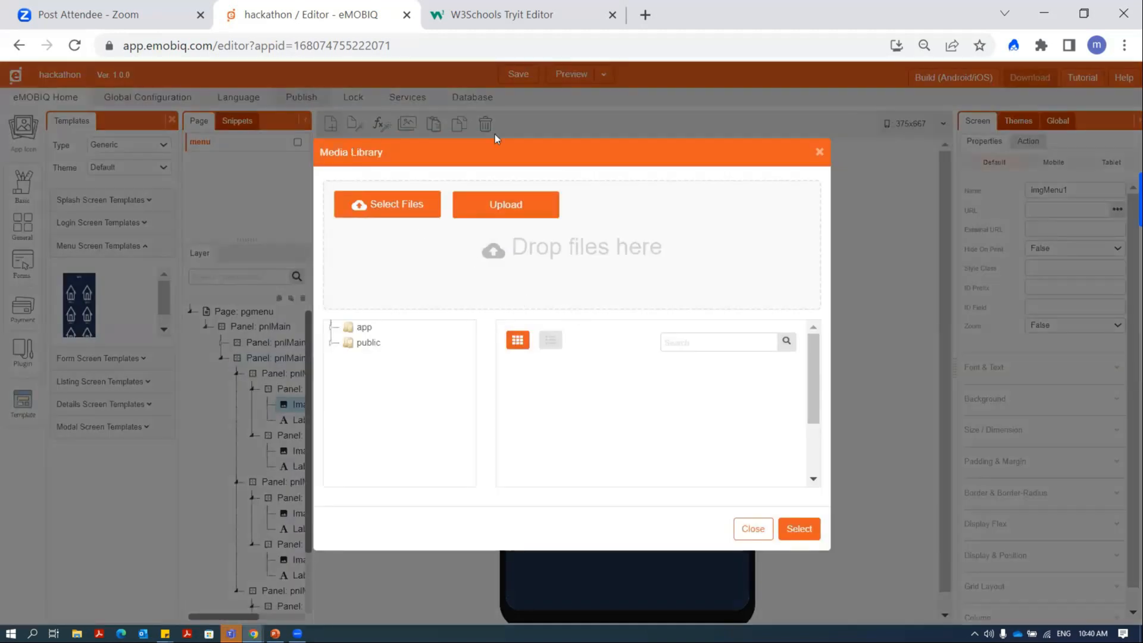
{"action": "left_click", "coordinate": [333, 343]}
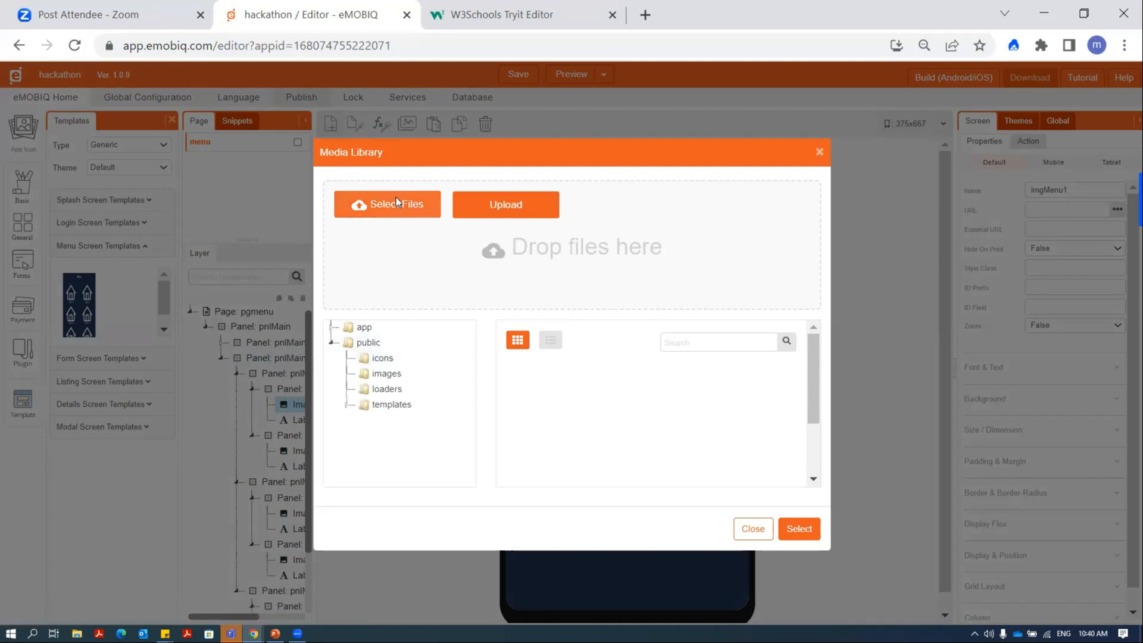
{"action": "left_click", "coordinate": [381, 359]}
{"action": "left_click", "coordinate": [367, 347]}
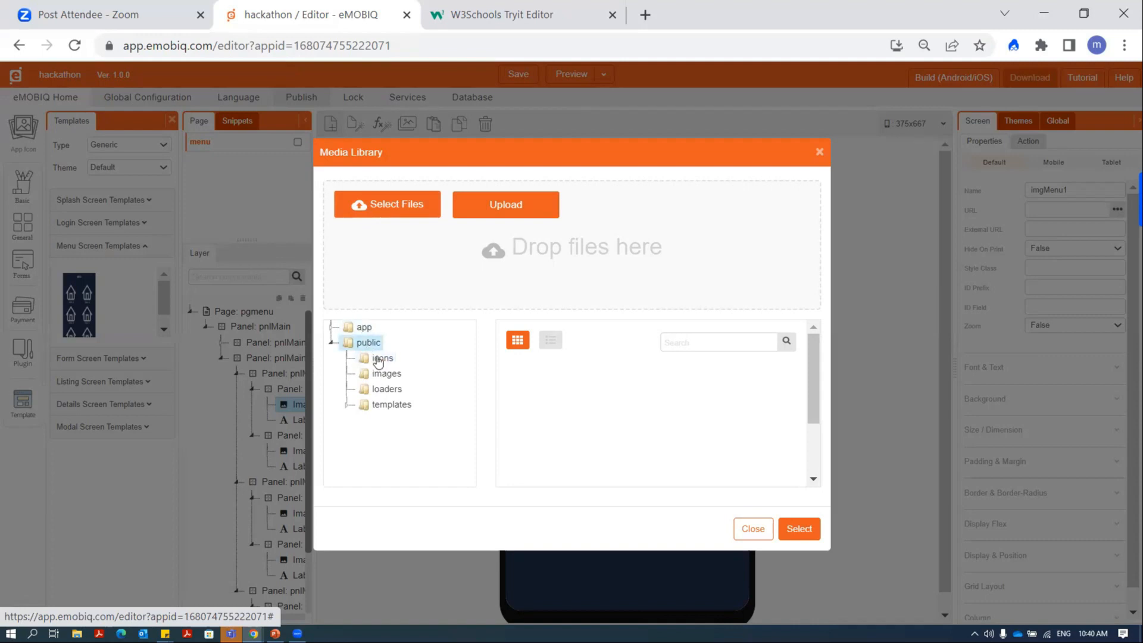
{"action": "left_click", "coordinate": [382, 360]}
{"action": "left_click", "coordinate": [386, 374]}
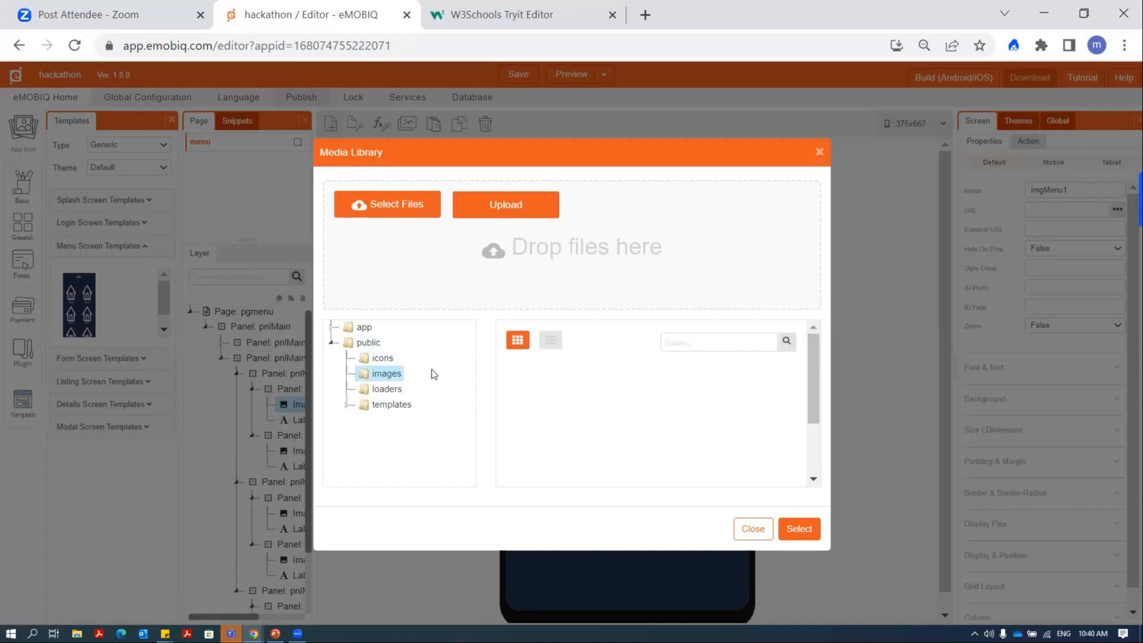
{"action": "left_click", "coordinate": [333, 345]}
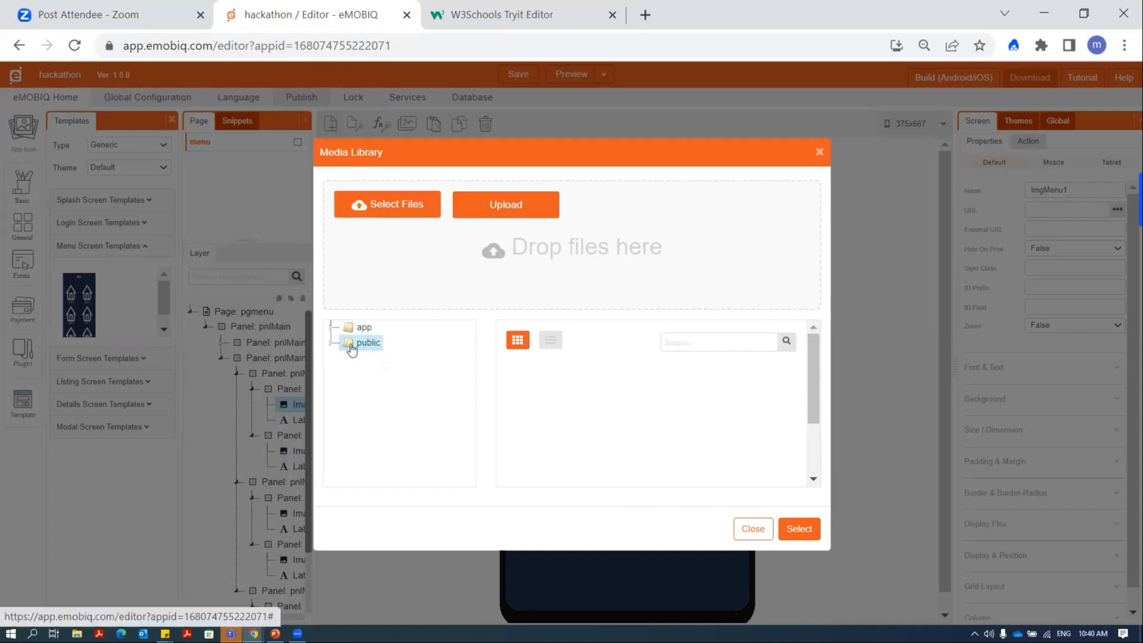
{"action": "left_click", "coordinate": [333, 345]}
{"action": "left_click", "coordinate": [382, 358]}
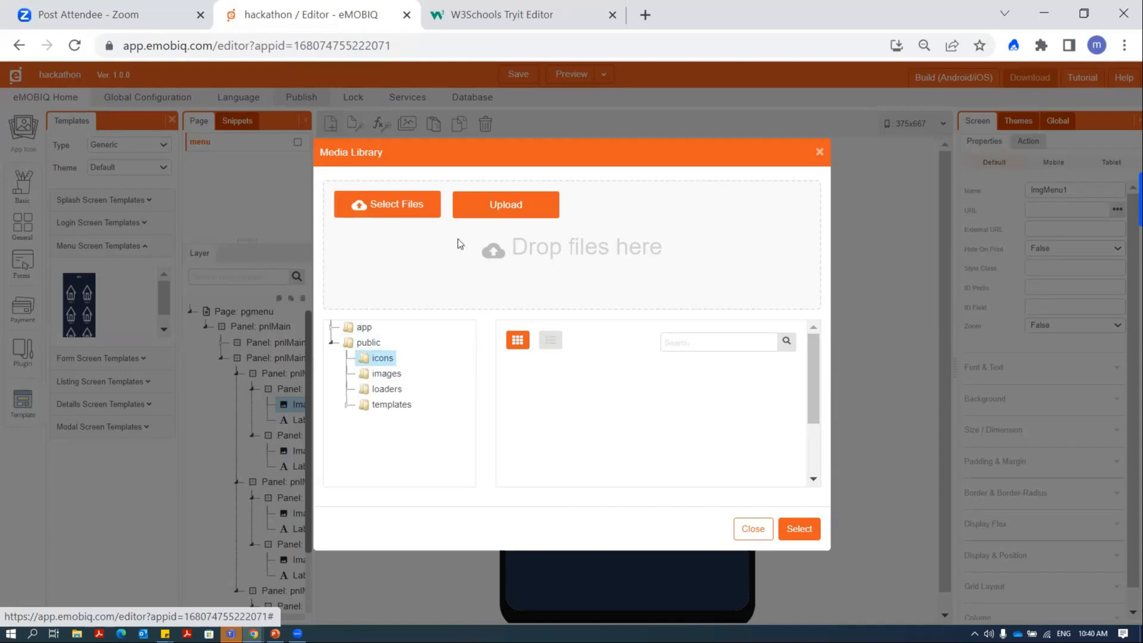
Step: Upload the ten _icons-white PNG files from the Pictures folder and assign _icons-white_03.png to the Info image
{"action": "left_click", "coordinate": [405, 205]}
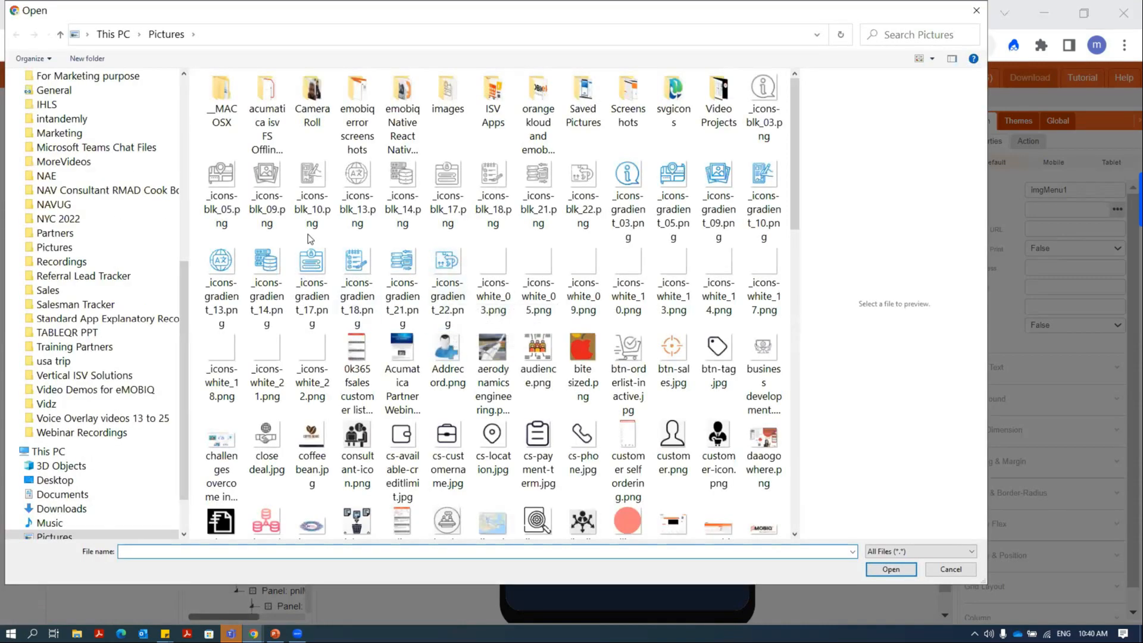
{"action": "left_click", "coordinate": [497, 264]}
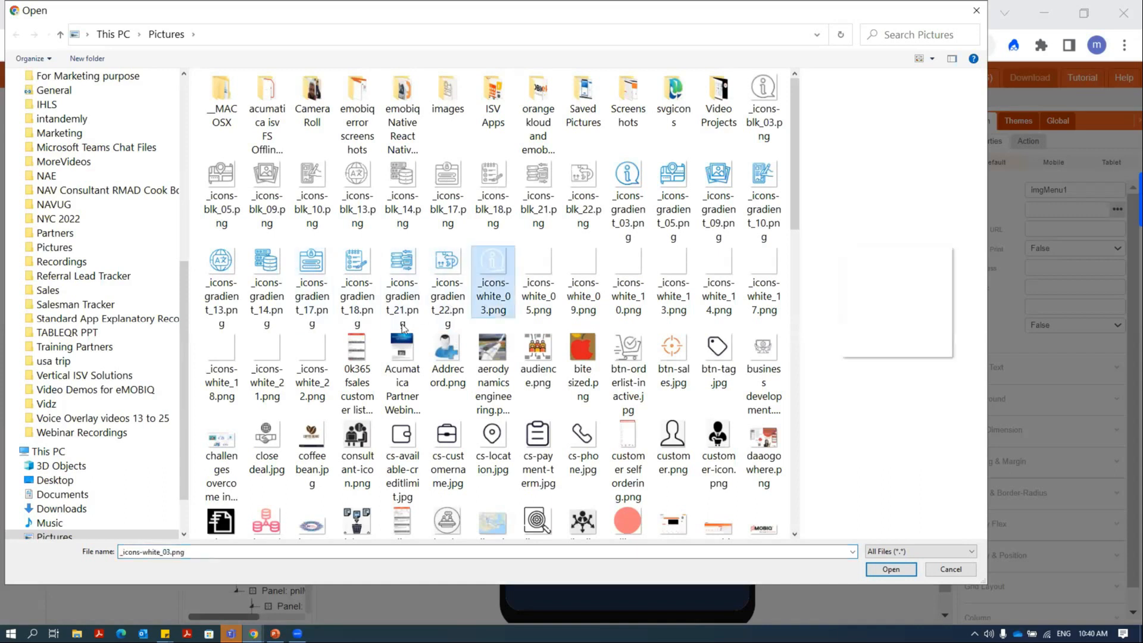
{"action": "left_click", "coordinate": [314, 354], "text": "shift"}
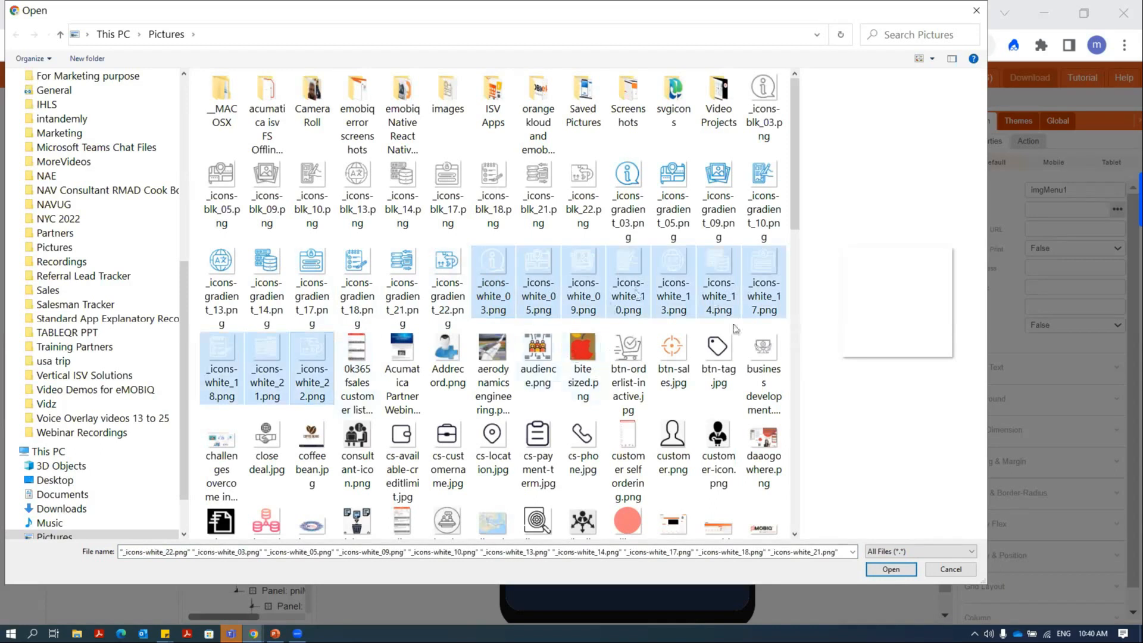
{"action": "left_click", "coordinate": [890, 570]}
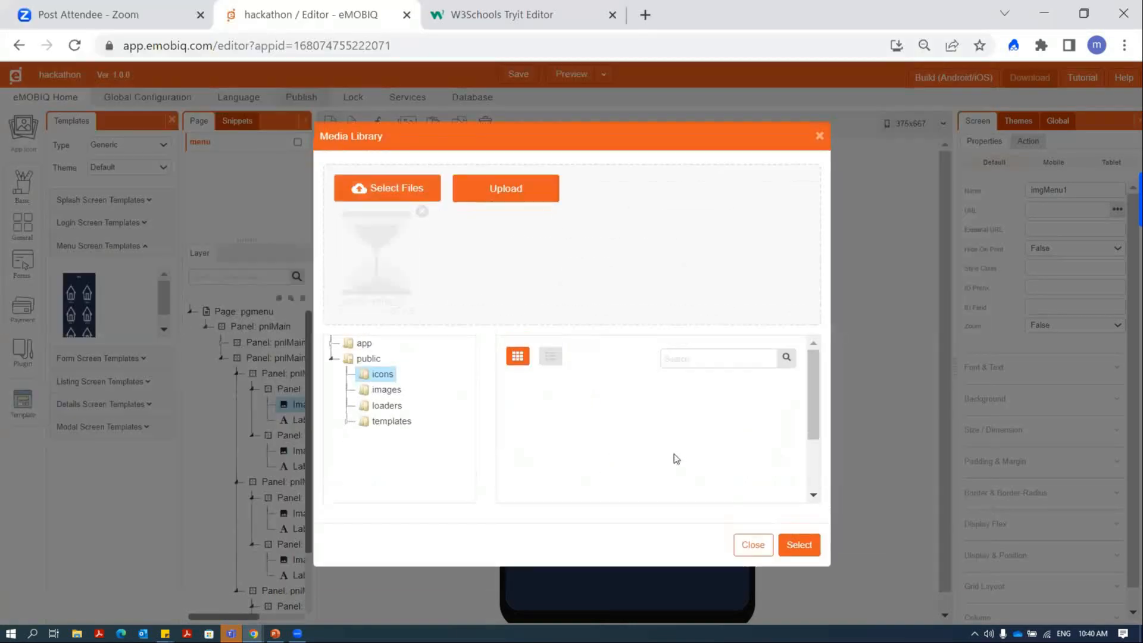
{"action": "left_click", "coordinate": [499, 189]}
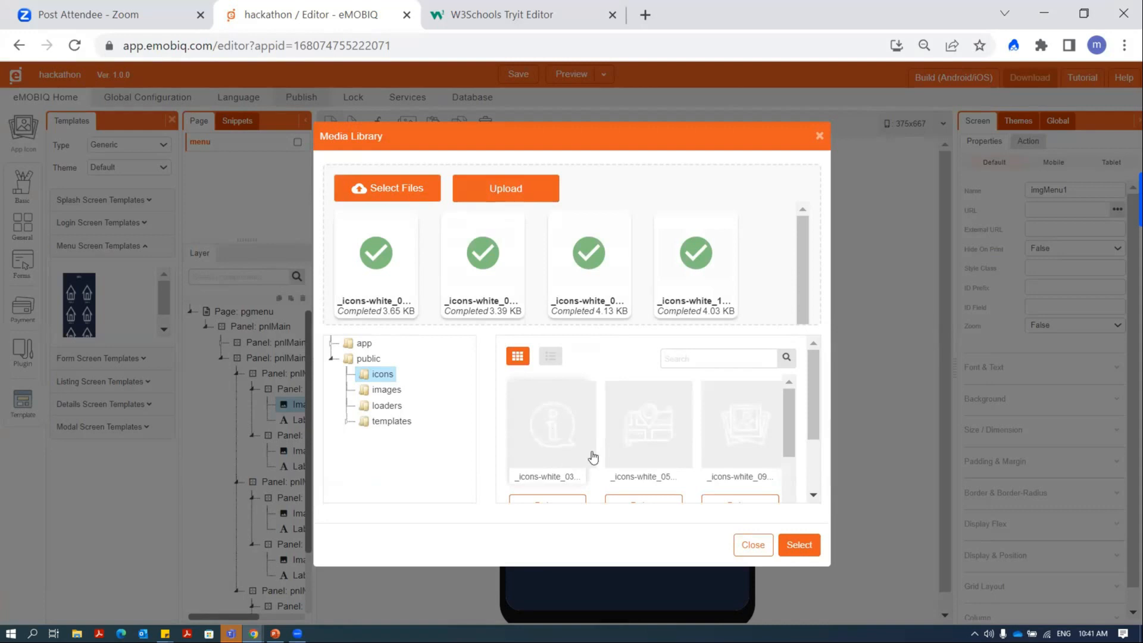
{"action": "left_click", "coordinate": [800, 544]}
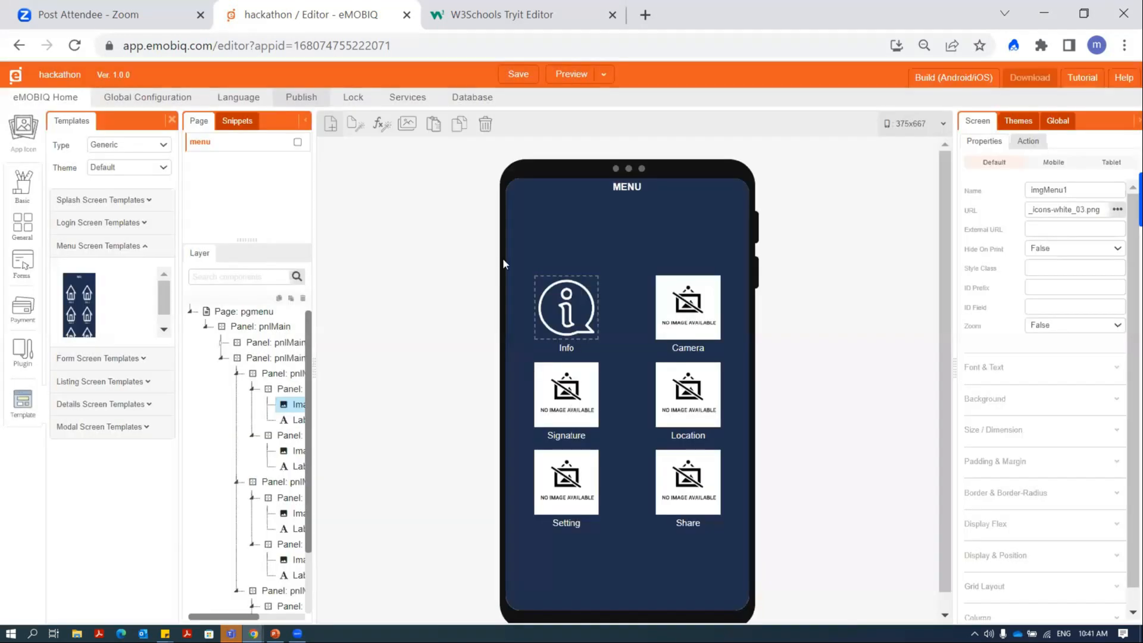
Step: Set the Camera item's image to _icons-white_09.png from the media library
{"action": "double_click", "coordinate": [691, 312]}
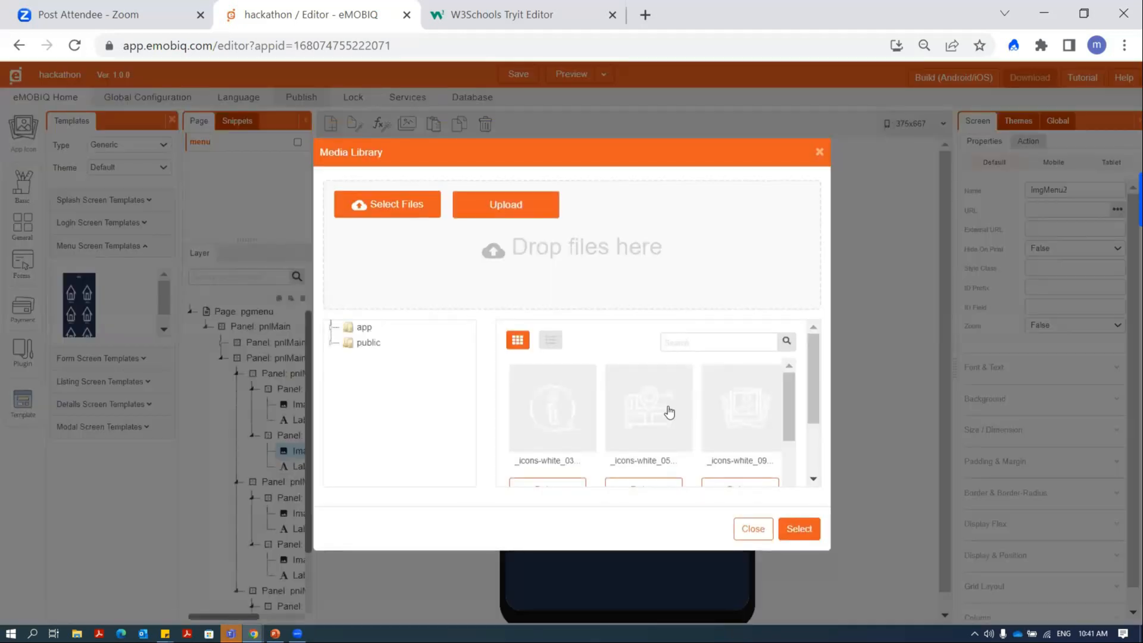
{"action": "left_click", "coordinate": [739, 420]}
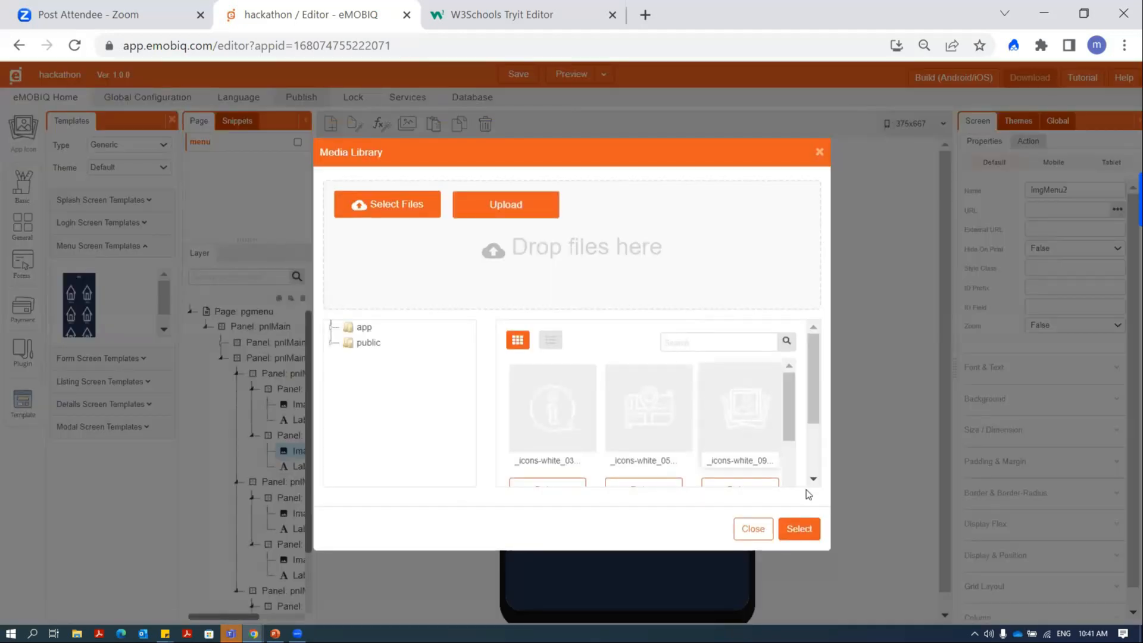
{"action": "left_click", "coordinate": [802, 527]}
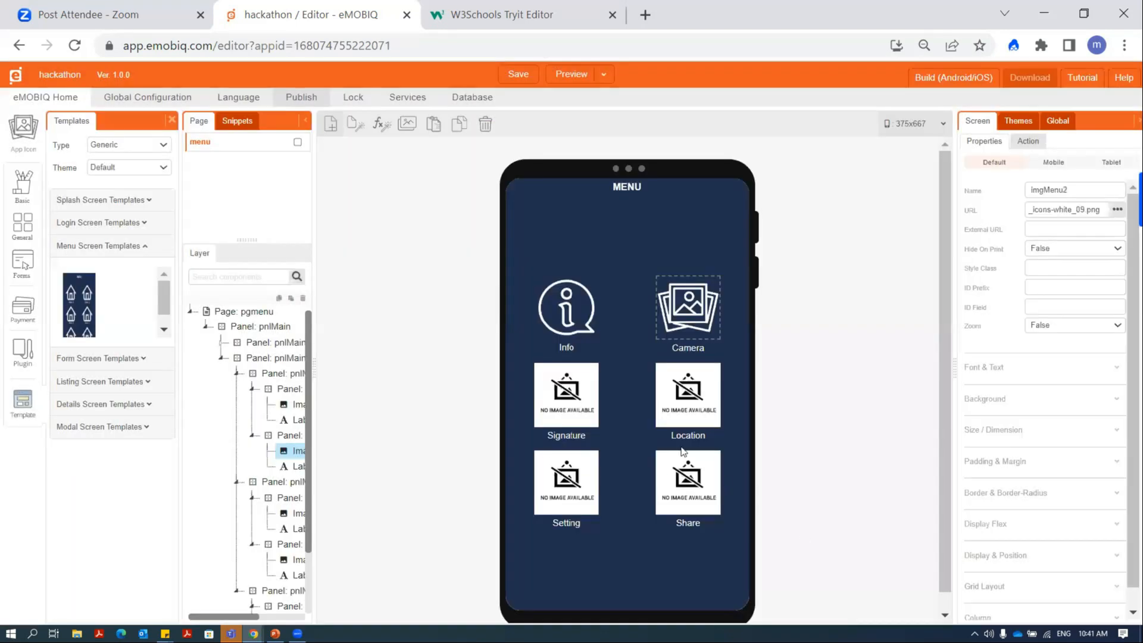
Step: Set the Signature item's image to _icons-white_18.png from the media library
{"action": "double_click", "coordinate": [575, 402]}
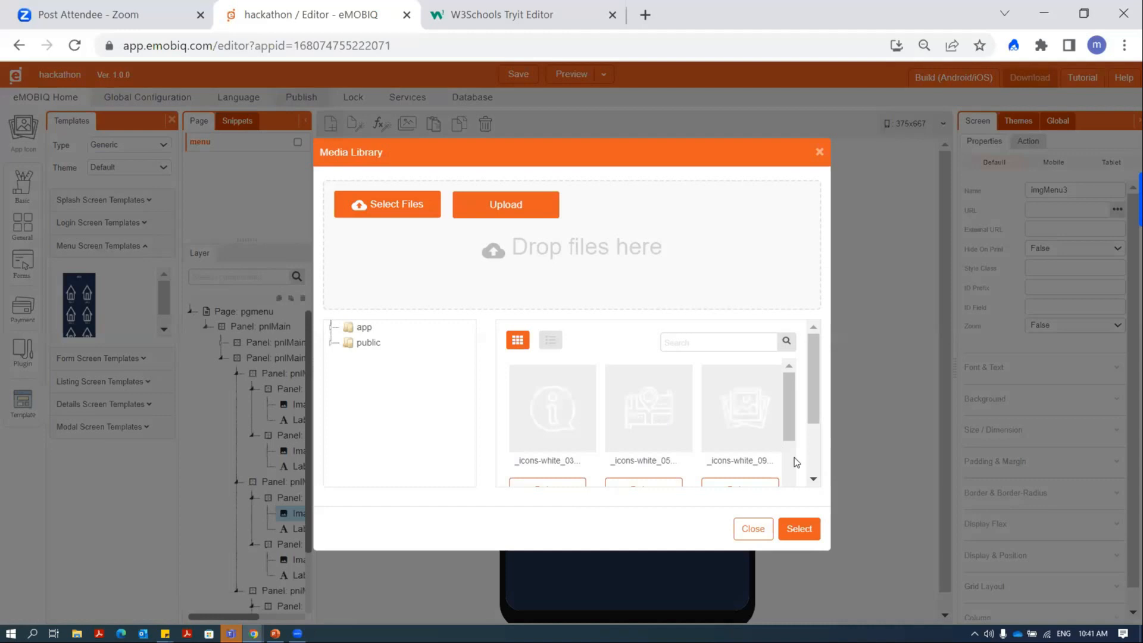
{"action": "scroll", "coordinate": [792, 466], "scroll_direction": "down", "scroll_amount": 3}
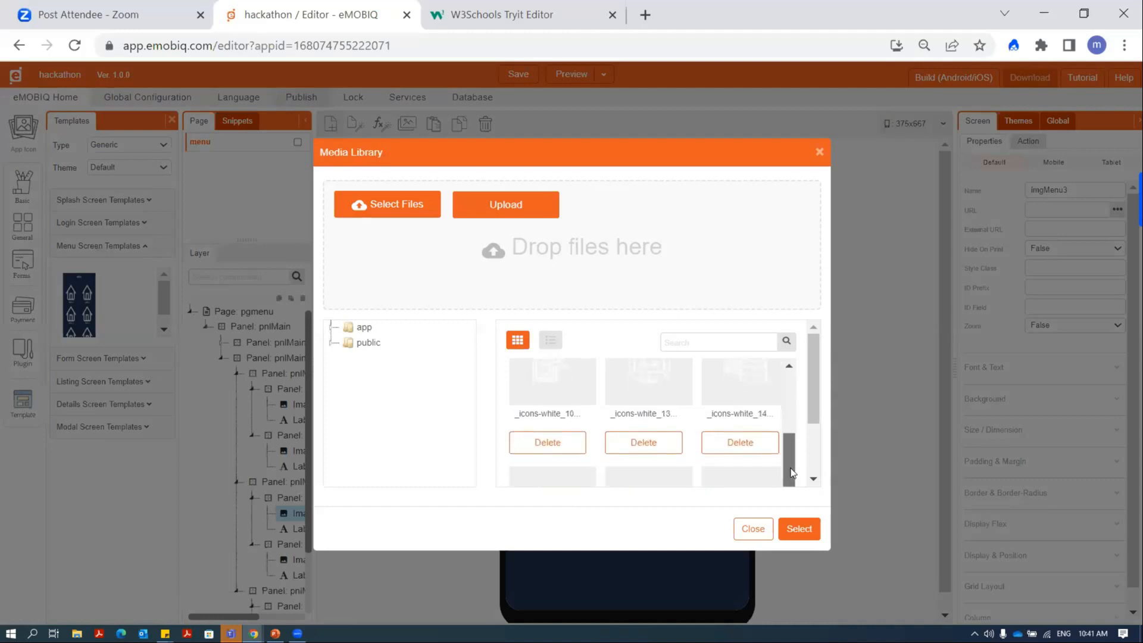
{"action": "scroll", "coordinate": [792, 471], "scroll_direction": "down", "scroll_amount": 2}
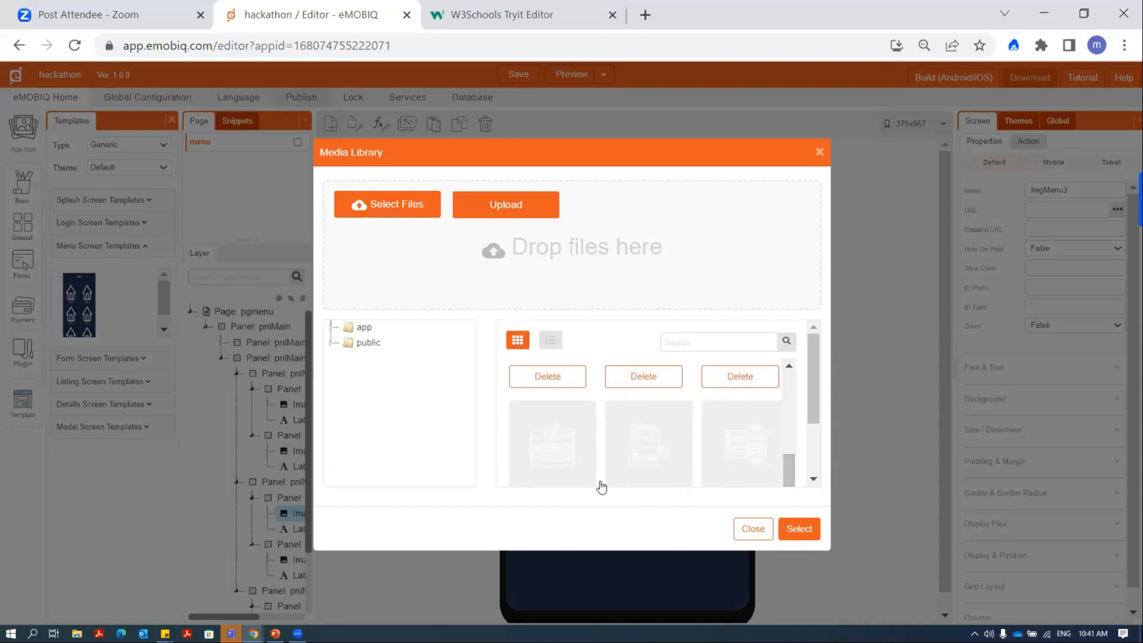
{"action": "left_click", "coordinate": [651, 457]}
{"action": "left_click", "coordinate": [799, 528]}
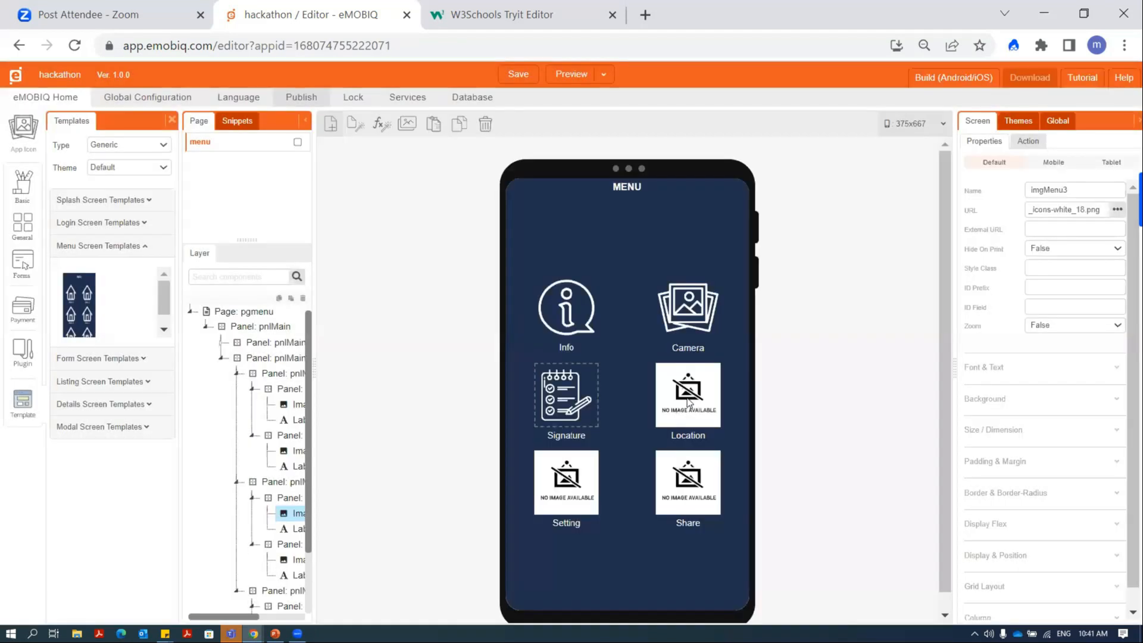
Step: Set the Location item's image to _icons-white_05.png from the media library
{"action": "double_click", "coordinate": [687, 404]}
{"action": "left_click", "coordinate": [659, 416]}
{"action": "left_click", "coordinate": [801, 527]}
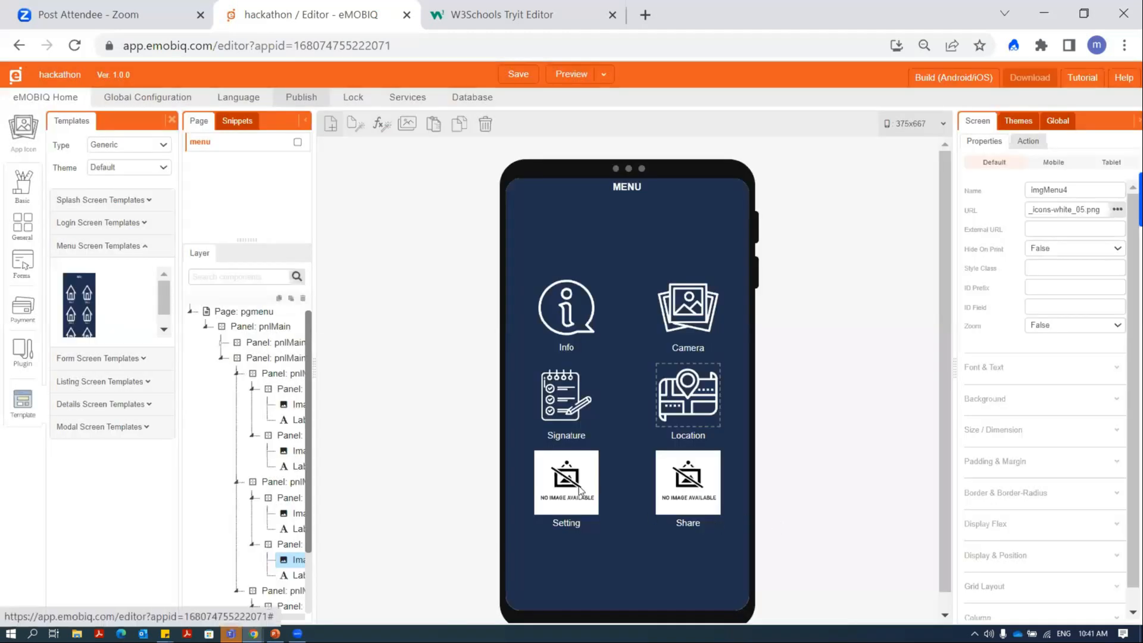
Step: Look through the uploaded icons and set the Setting item's image to _icons-white_14.png
{"action": "double_click", "coordinate": [579, 489]}
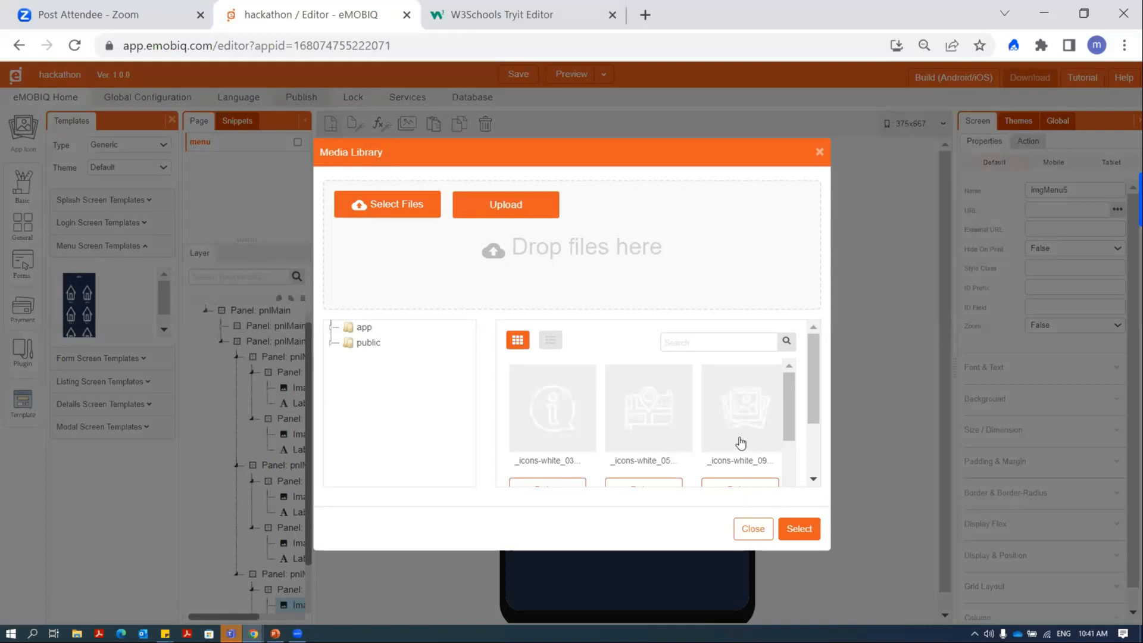
{"action": "scroll", "coordinate": [740, 442], "scroll_direction": "down", "scroll_amount": 3}
{"action": "scroll", "coordinate": [740, 443], "scroll_direction": "down", "scroll_amount": 3}
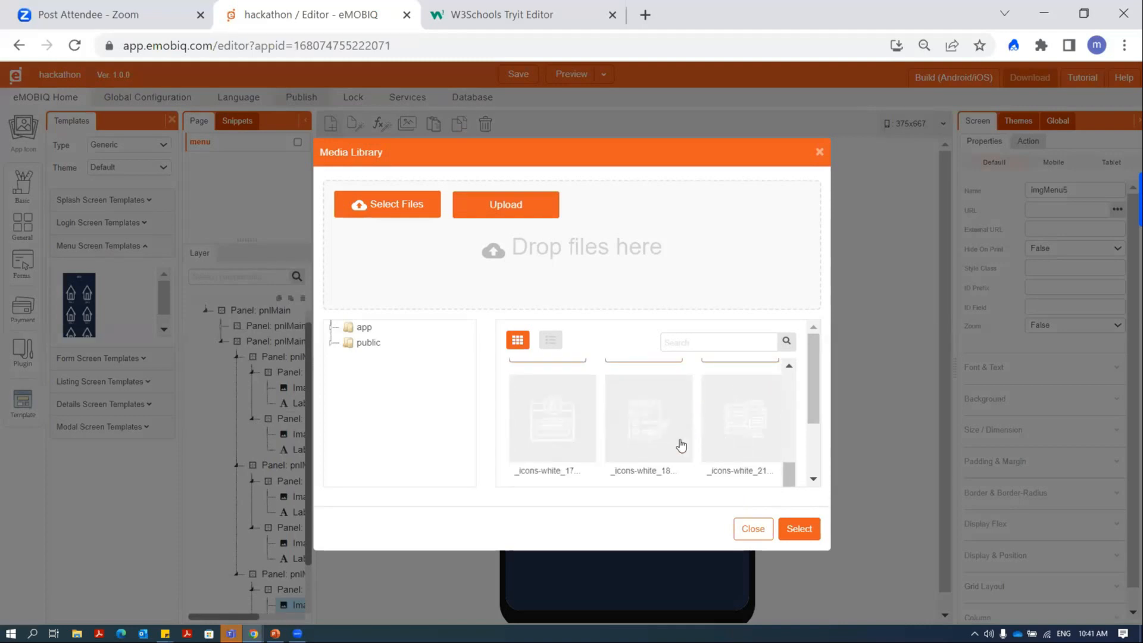
{"action": "scroll", "coordinate": [661, 442], "scroll_direction": "down", "scroll_amount": 3}
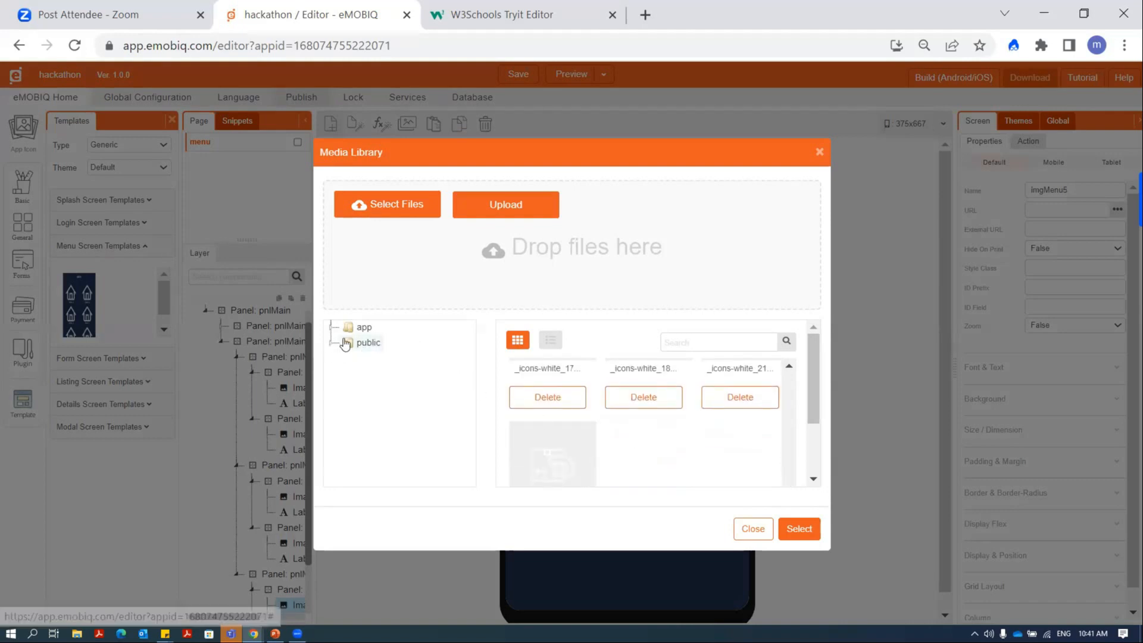
{"action": "scroll", "coordinate": [648, 445], "scroll_direction": "down", "scroll_amount": 1}
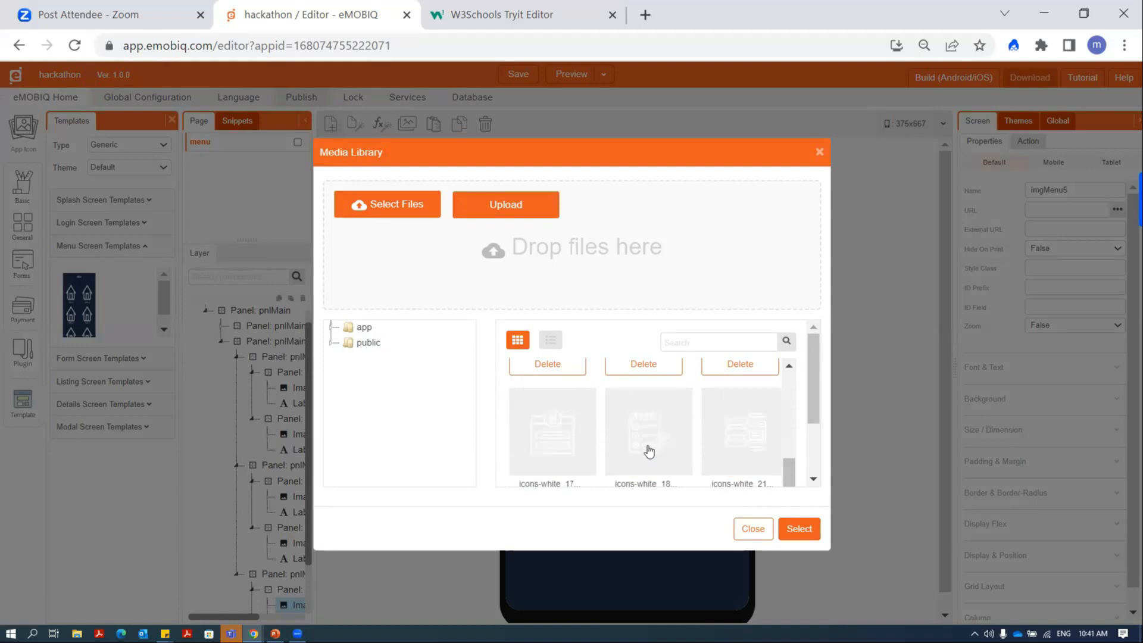
{"action": "scroll", "coordinate": [648, 445], "scroll_direction": "up", "scroll_amount": 1}
{"action": "scroll", "coordinate": [732, 473], "scroll_direction": "up", "scroll_amount": 1}
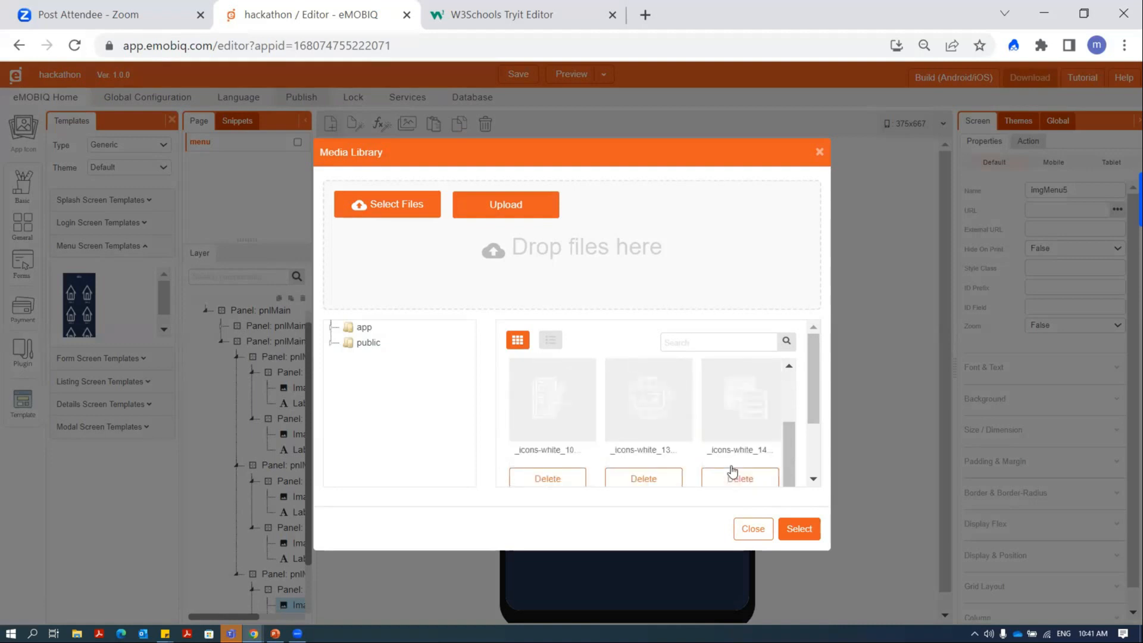
{"action": "left_click", "coordinate": [742, 408]}
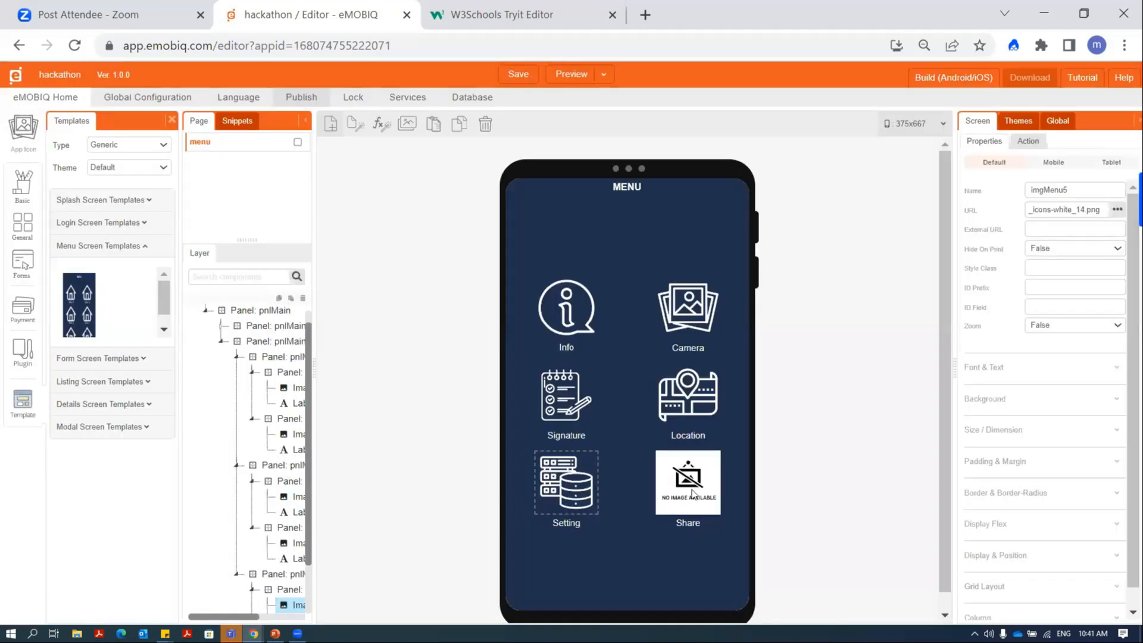
Step: Set the Share item's image to _icons-white_22.png from the media library, checking its app and public folders first
{"action": "double_click", "coordinate": [692, 490]}
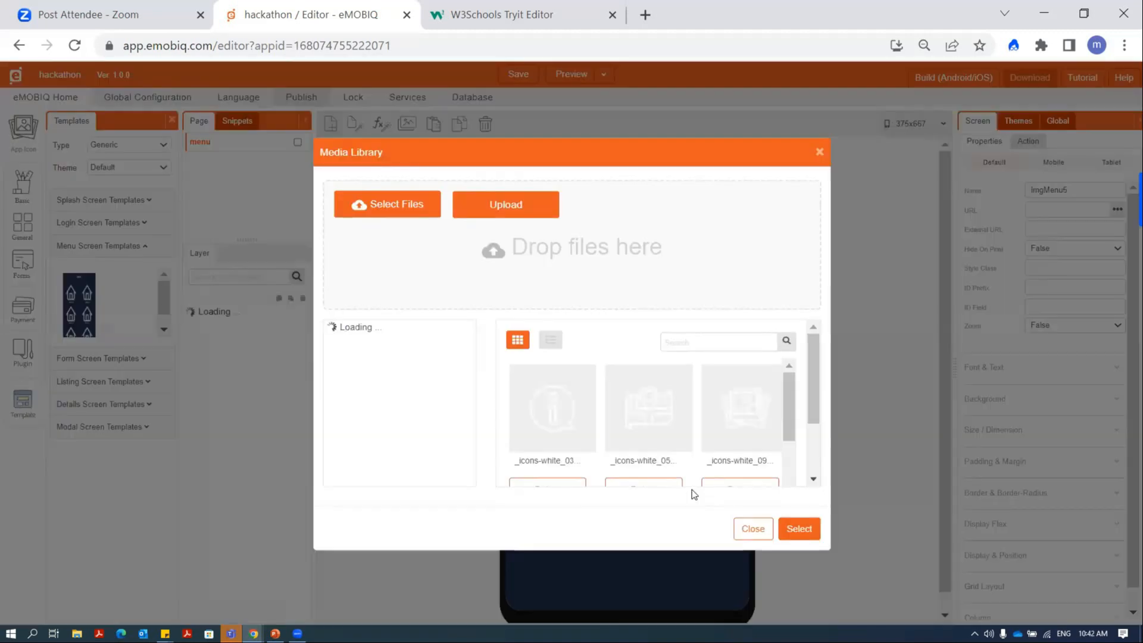
{"action": "scroll", "coordinate": [691, 438], "scroll_direction": "down", "scroll_amount": 5}
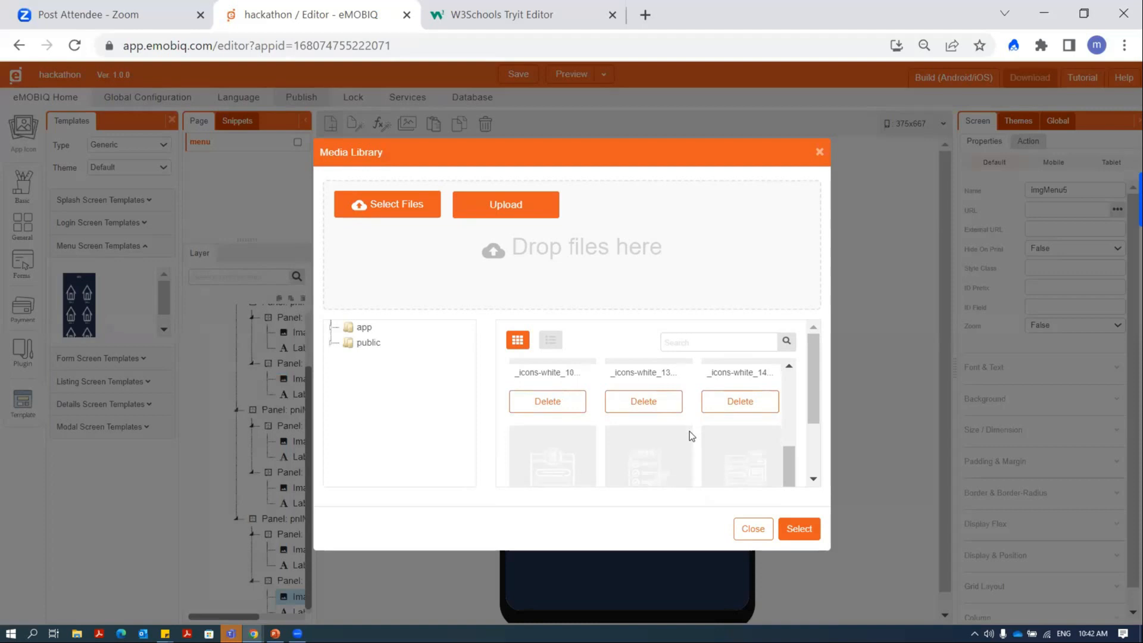
{"action": "left_click", "coordinate": [333, 343]}
{"action": "left_click", "coordinate": [383, 360]}
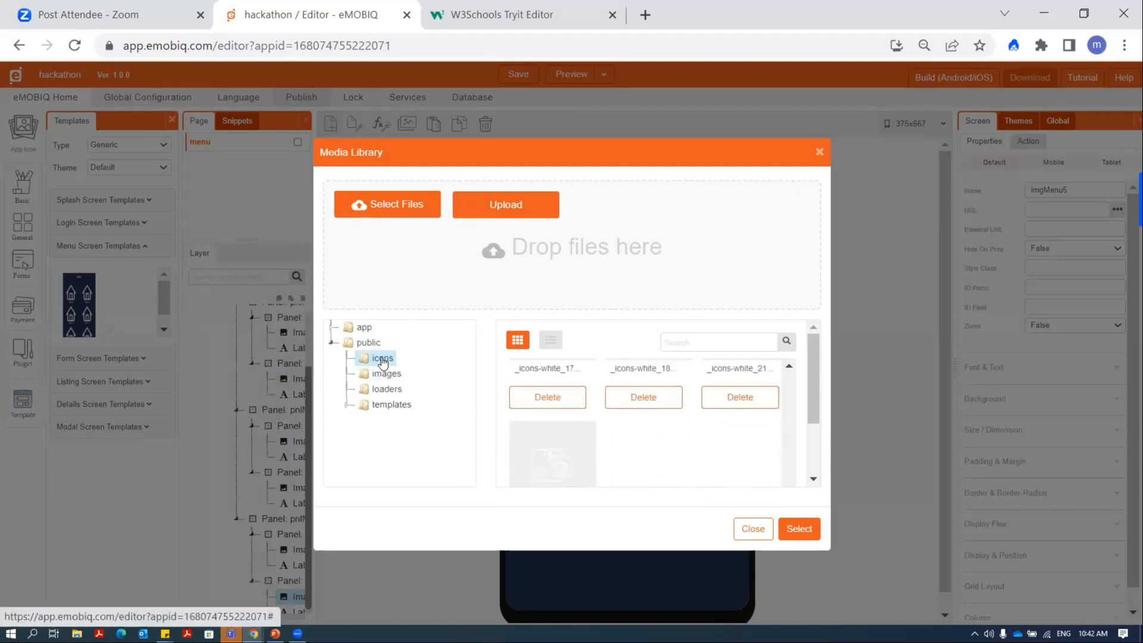
{"action": "left_click", "coordinate": [334, 327]}
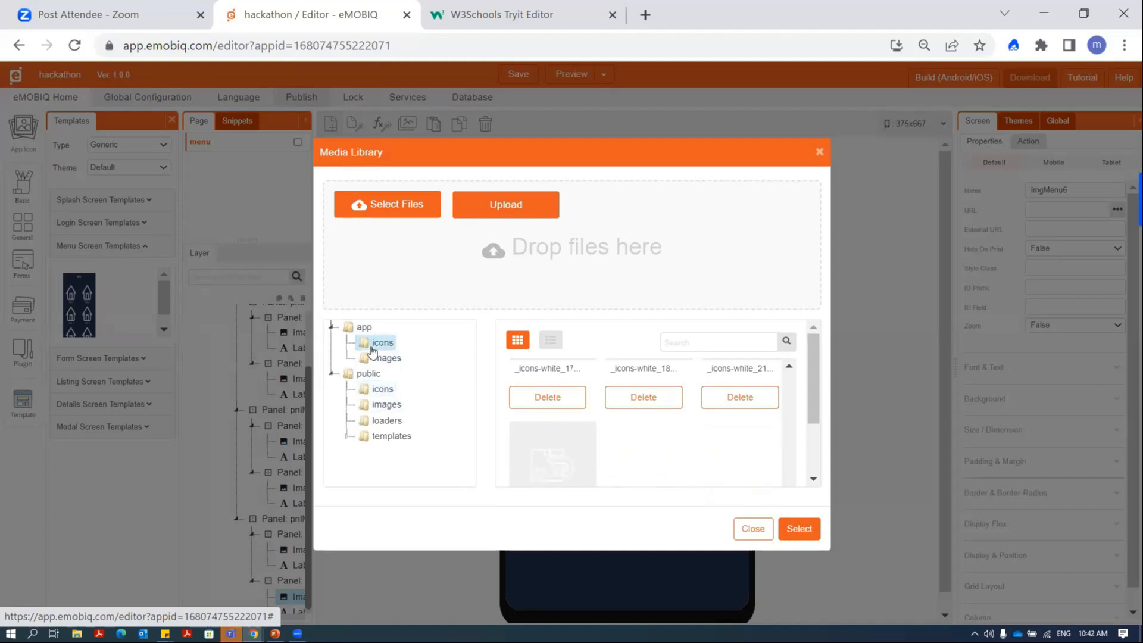
{"action": "left_click", "coordinate": [387, 360]}
{"action": "left_click", "coordinate": [549, 464]}
{"action": "left_click", "coordinate": [809, 535]}
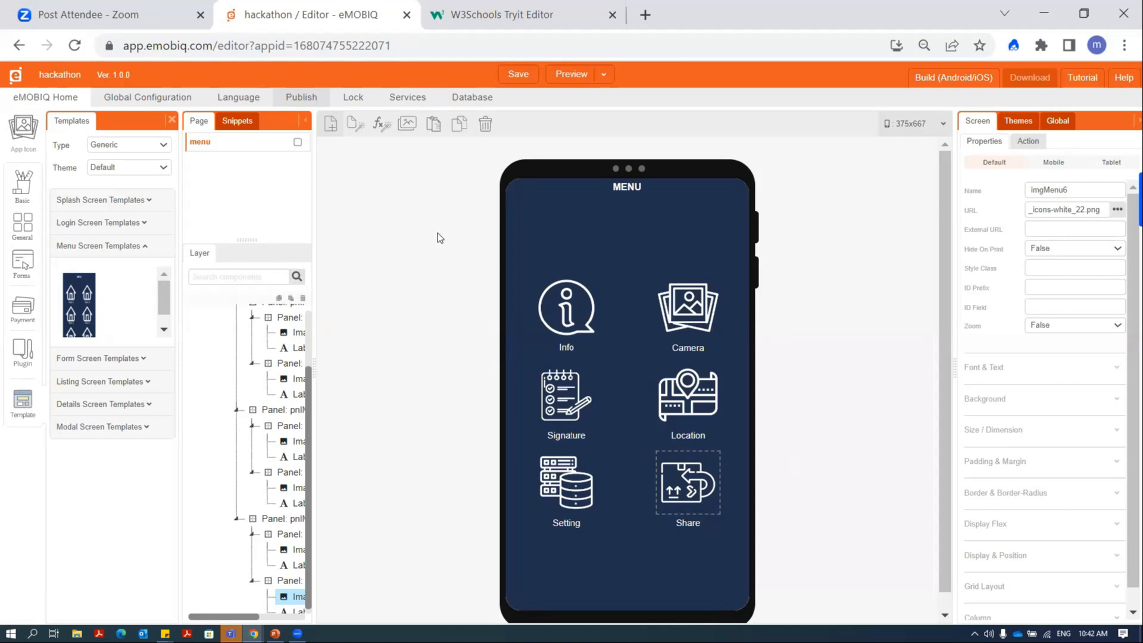
Step: Widen the layer tree and examine the menu page's structure: pnlMain, its header and body panels, the Info item's panel and its image
{"action": "key", "text": "ctrl+minus"}
{"action": "key", "text": "ctrl+minus"}
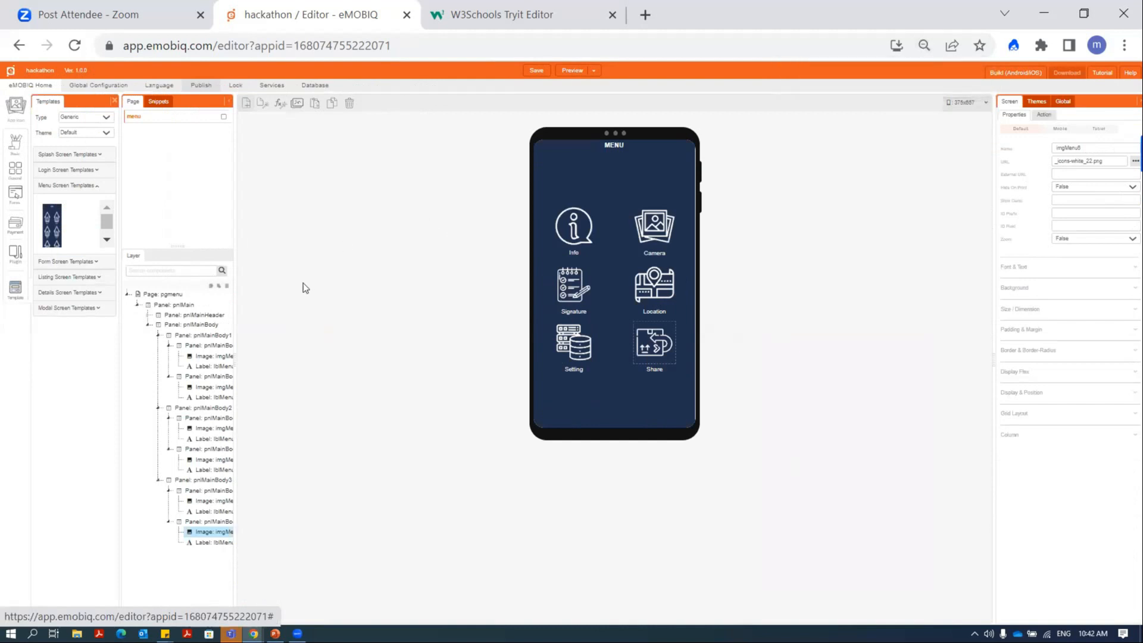
{"action": "left_click_drag", "start_coordinate": [233, 311], "coordinate": [281, 311]}
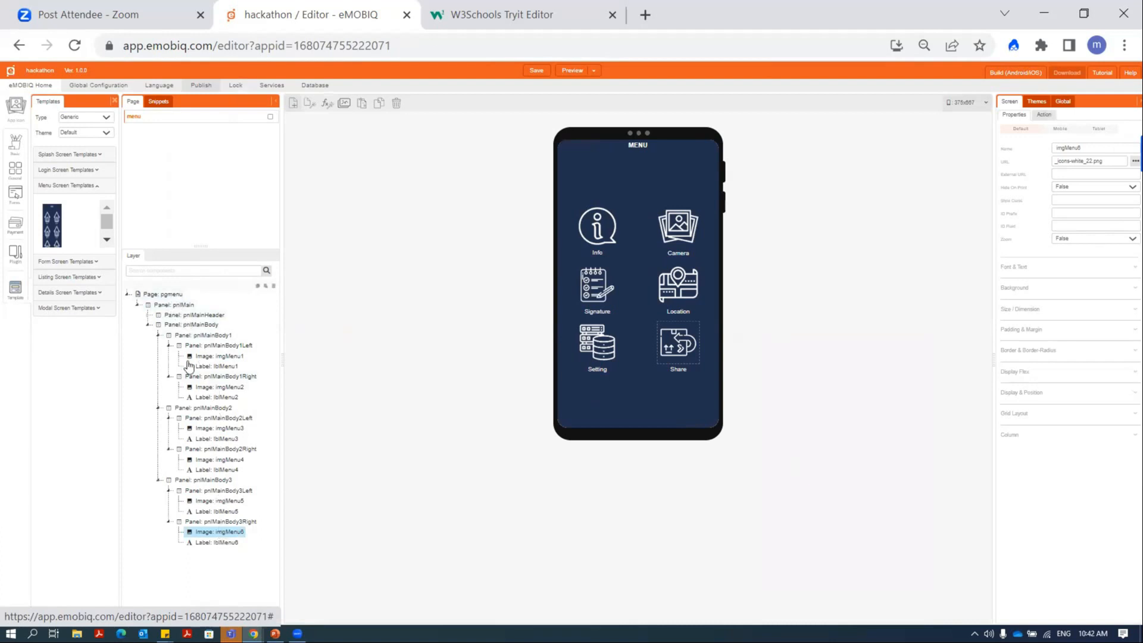
{"action": "left_click", "coordinate": [159, 296]}
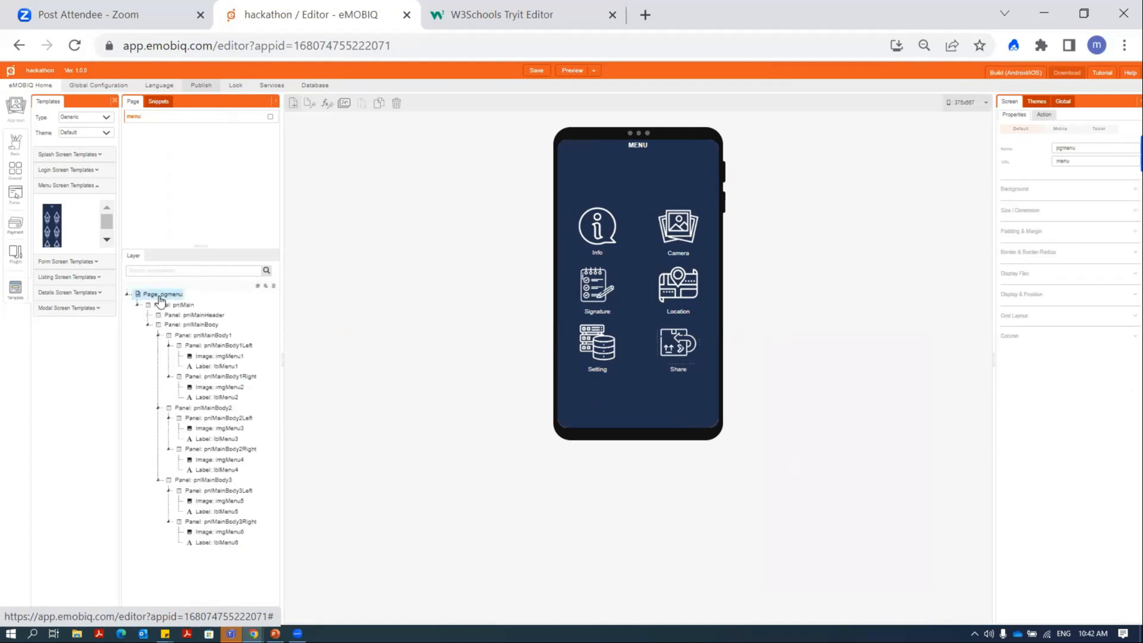
{"action": "left_click", "coordinate": [127, 294]}
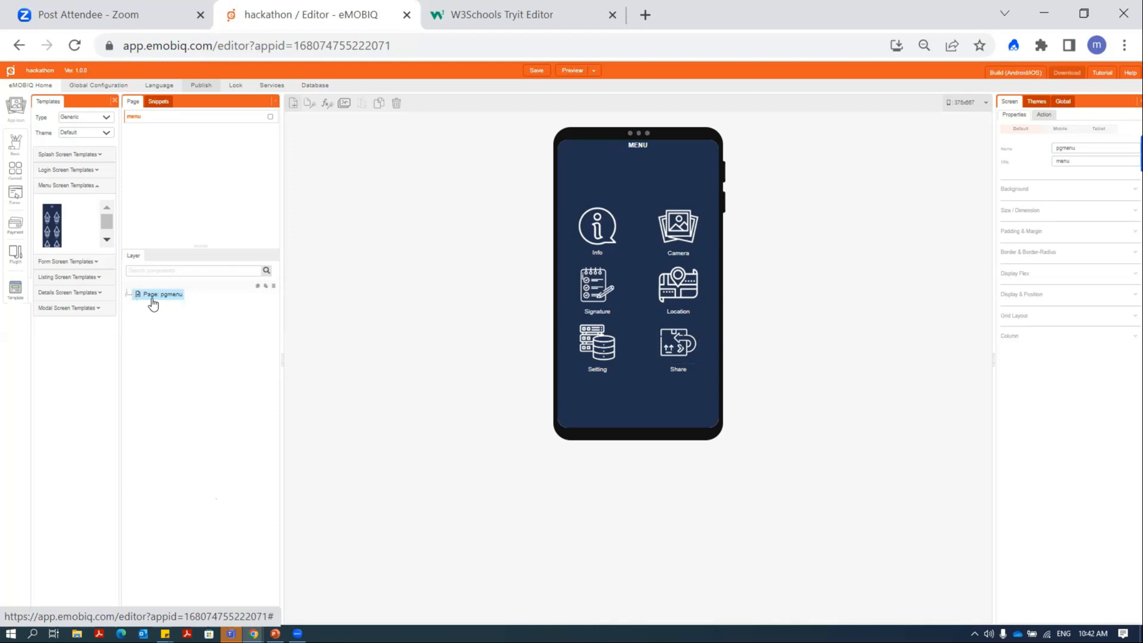
{"action": "left_click", "coordinate": [127, 295]}
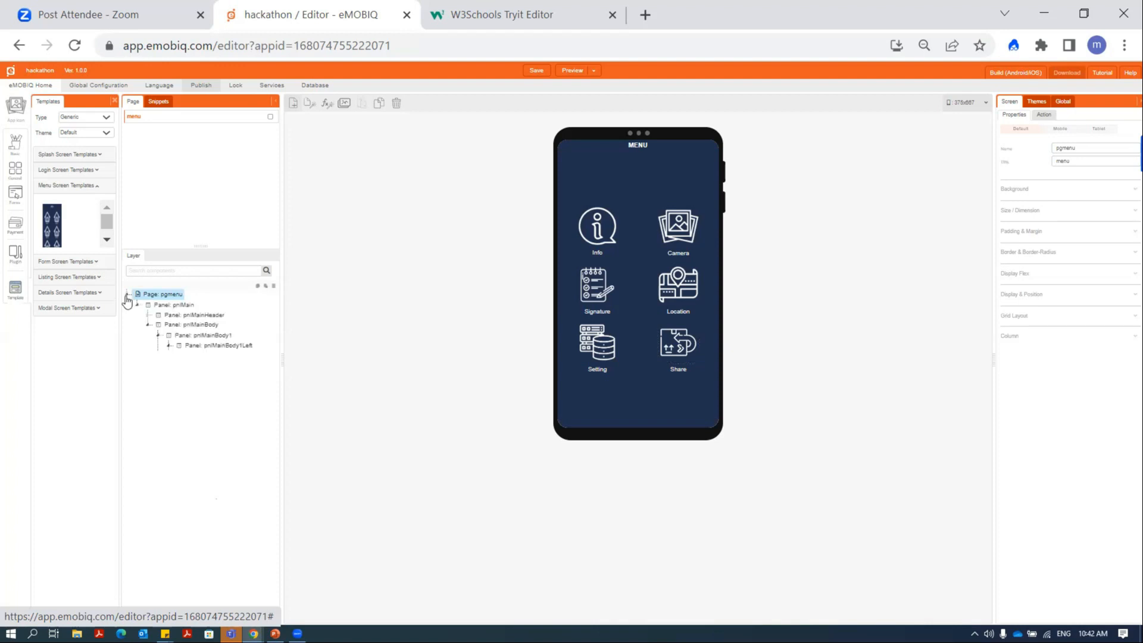
{"action": "left_click", "coordinate": [165, 306]}
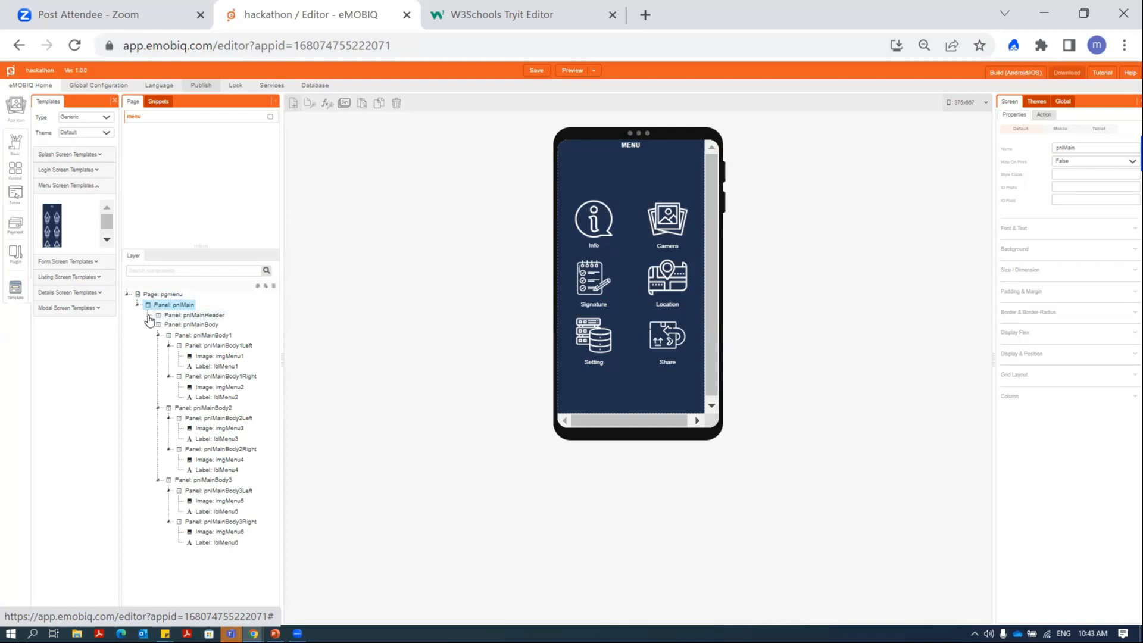
{"action": "left_click", "coordinate": [148, 316]}
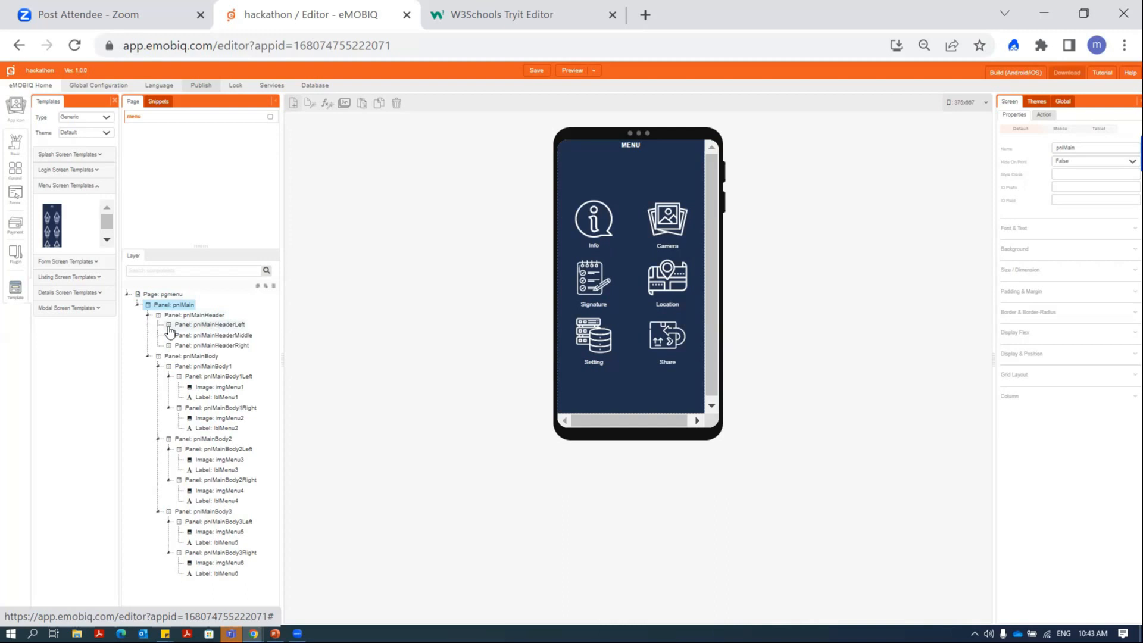
{"action": "left_click", "coordinate": [168, 325]}
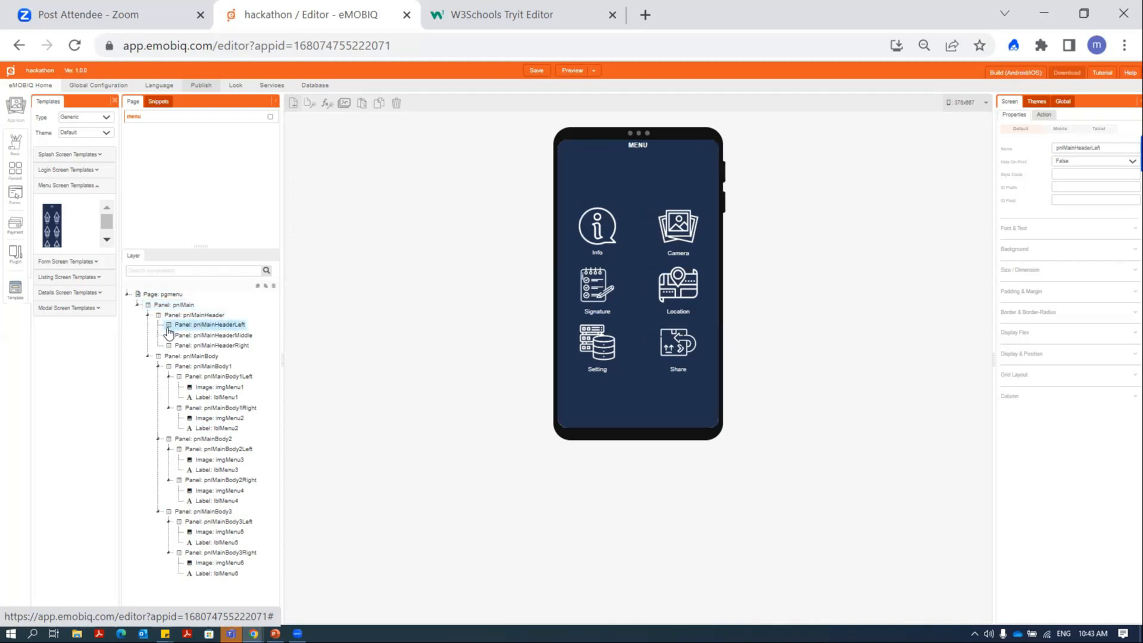
{"action": "left_click", "coordinate": [181, 377]}
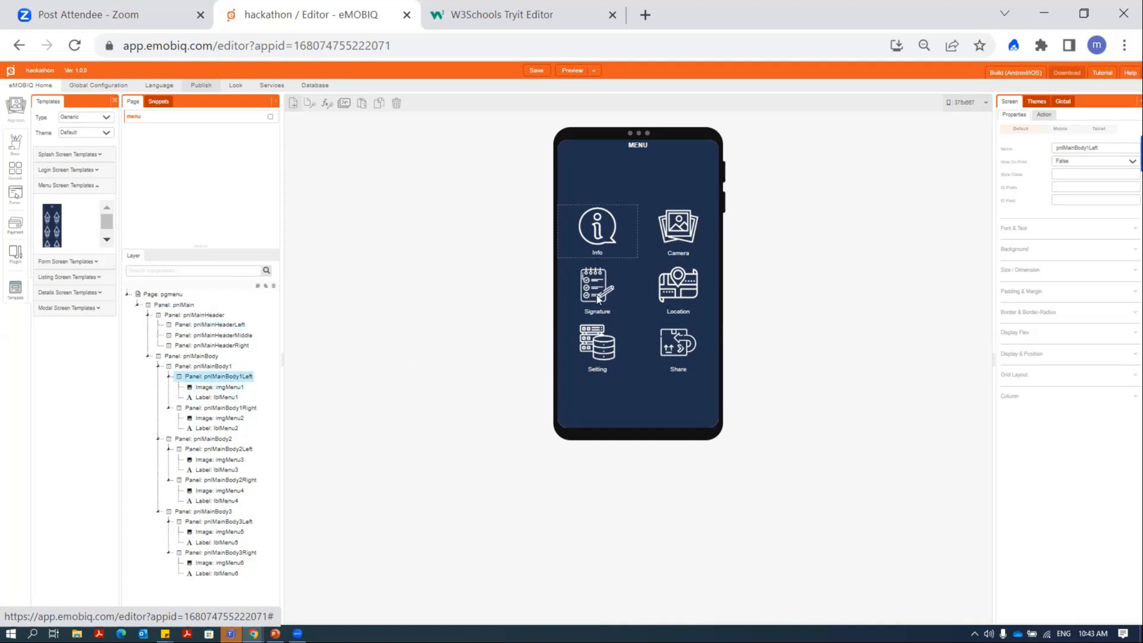
{"action": "left_click", "coordinate": [614, 197]}
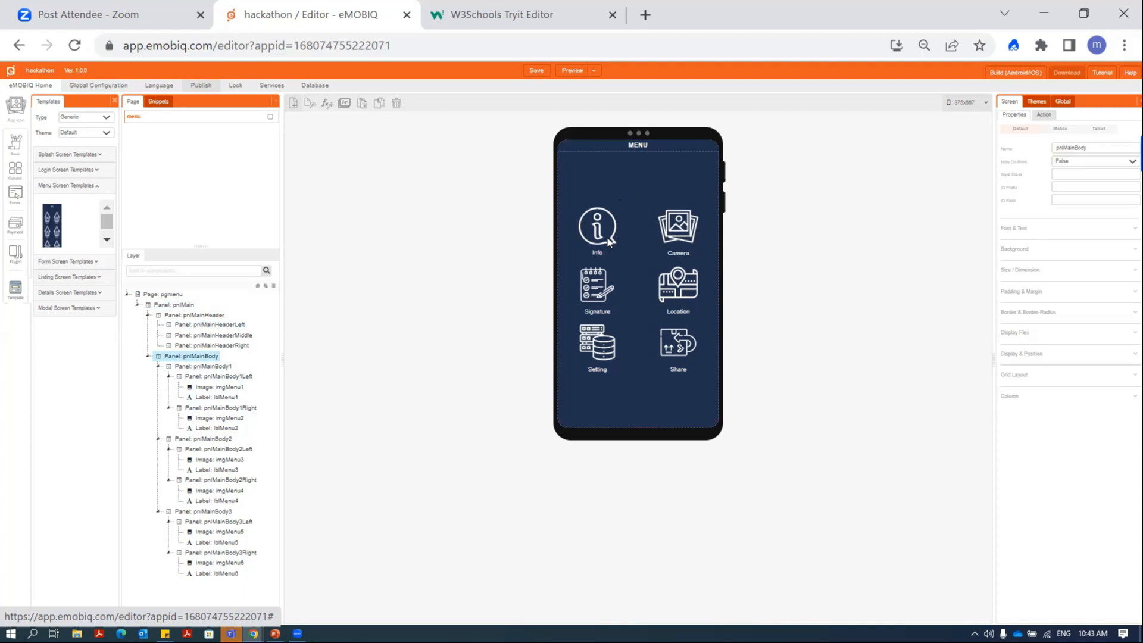
{"action": "left_click", "coordinate": [617, 237]}
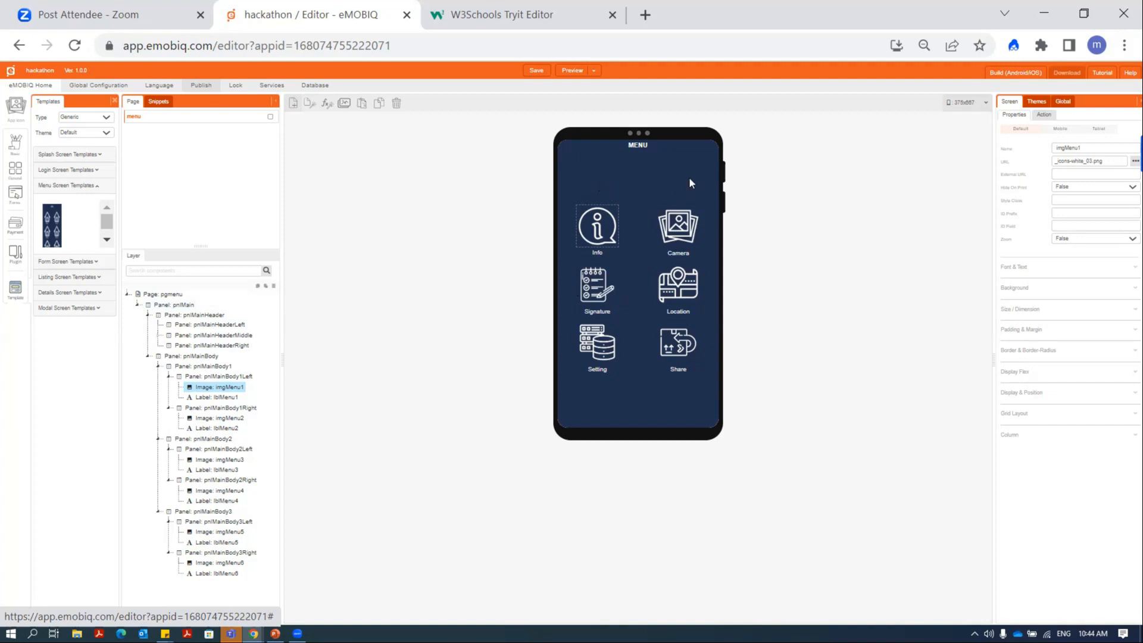
Step: Set the pgmenu page's background colour to a dark reddish brown, about rgba(95, 45, 45, 1)
{"action": "left_click", "coordinate": [659, 395]}
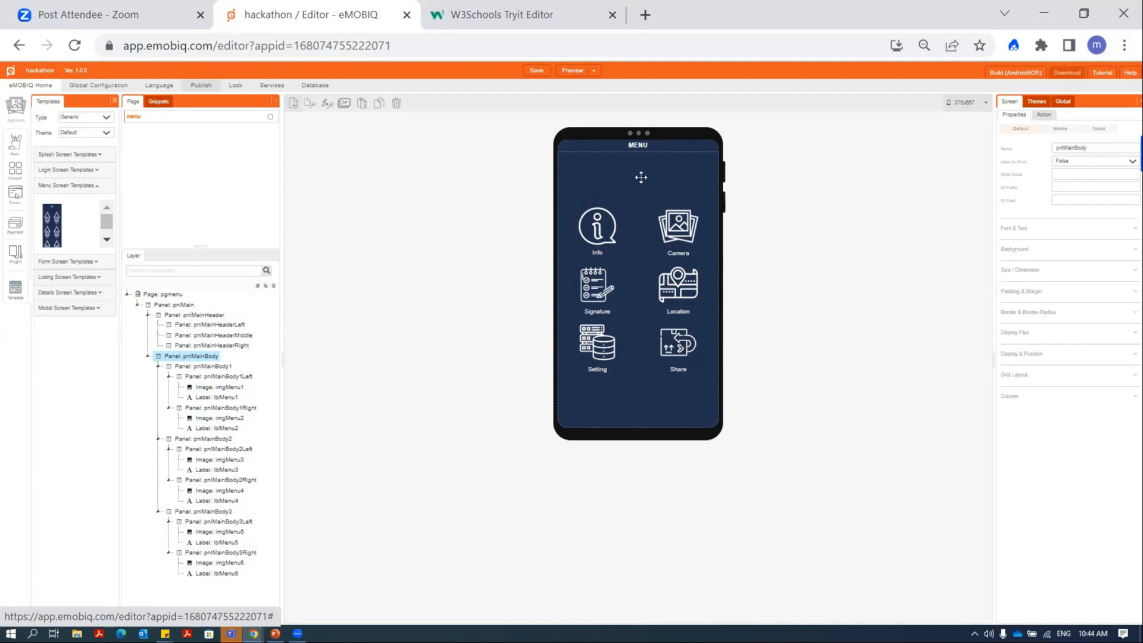
{"action": "left_click", "coordinate": [166, 294]}
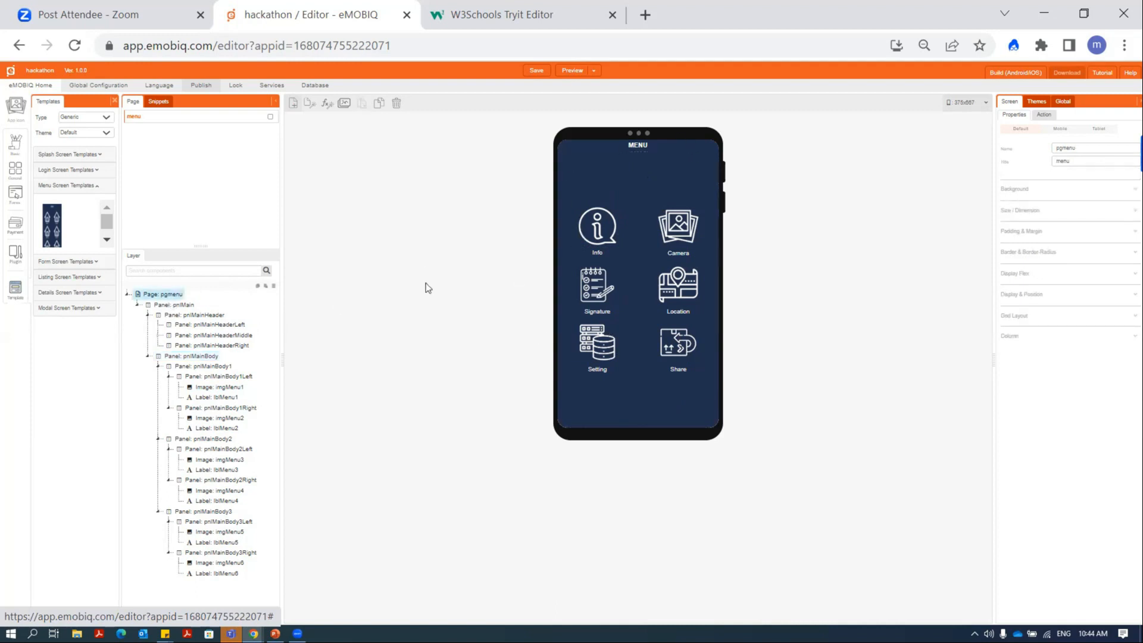
{"action": "left_click", "coordinate": [1014, 189]}
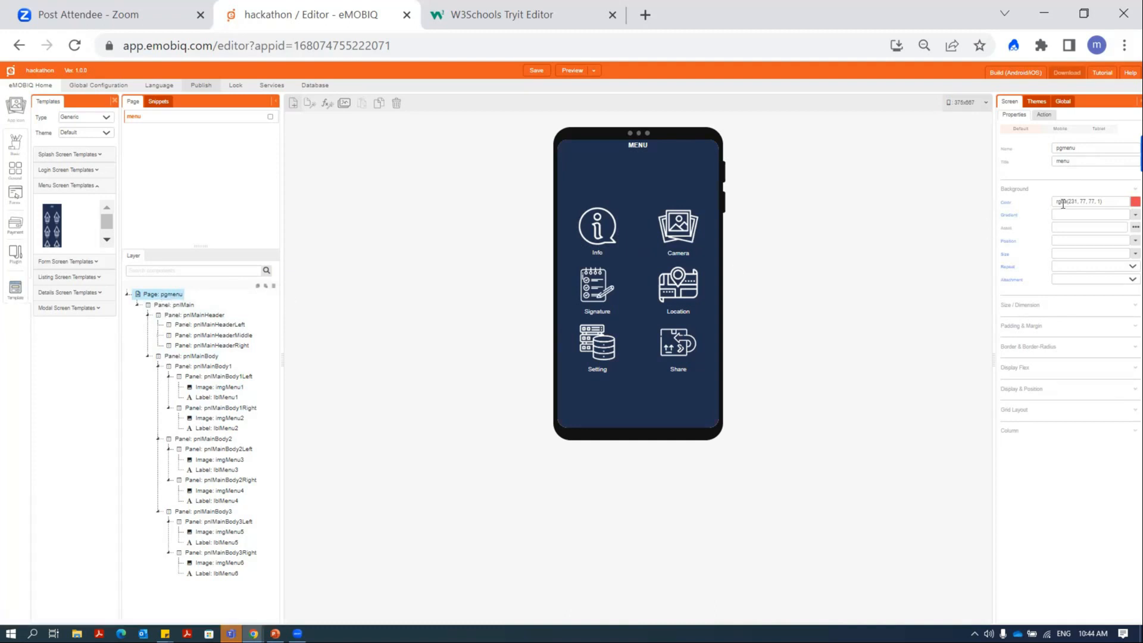
{"action": "left_click", "coordinate": [1131, 204]}
{"action": "left_click", "coordinate": [1059, 220]}
{"action": "left_click_drag", "start_coordinate": [1096, 206], "coordinate": [1085, 227]}
{"action": "left_click", "coordinate": [1096, 240]}
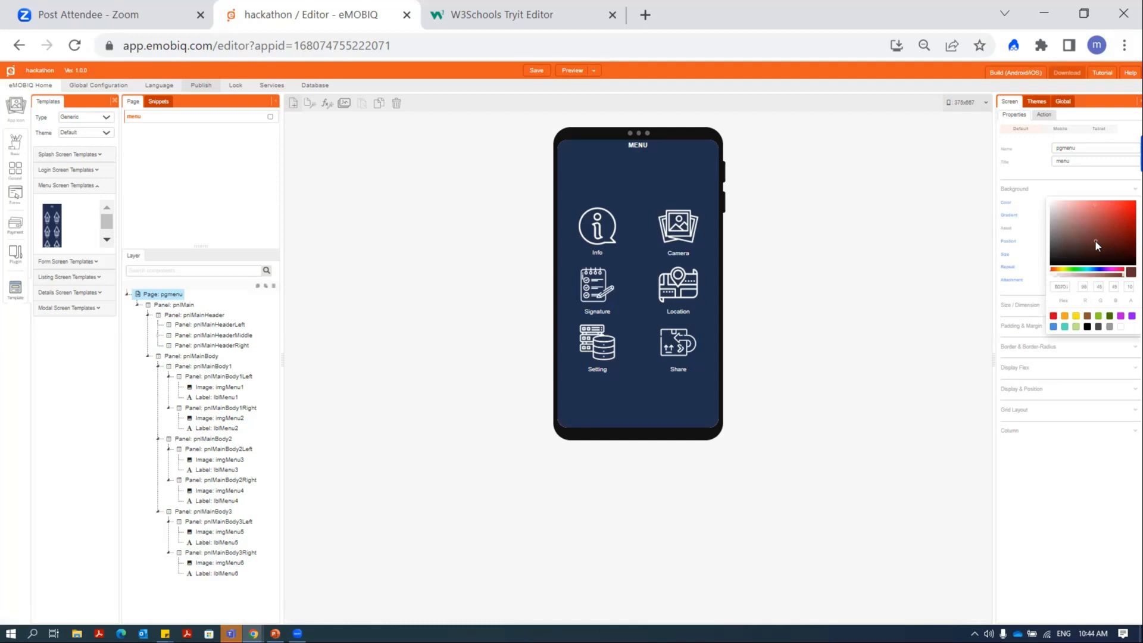
{"action": "left_click", "coordinate": [1047, 191]}
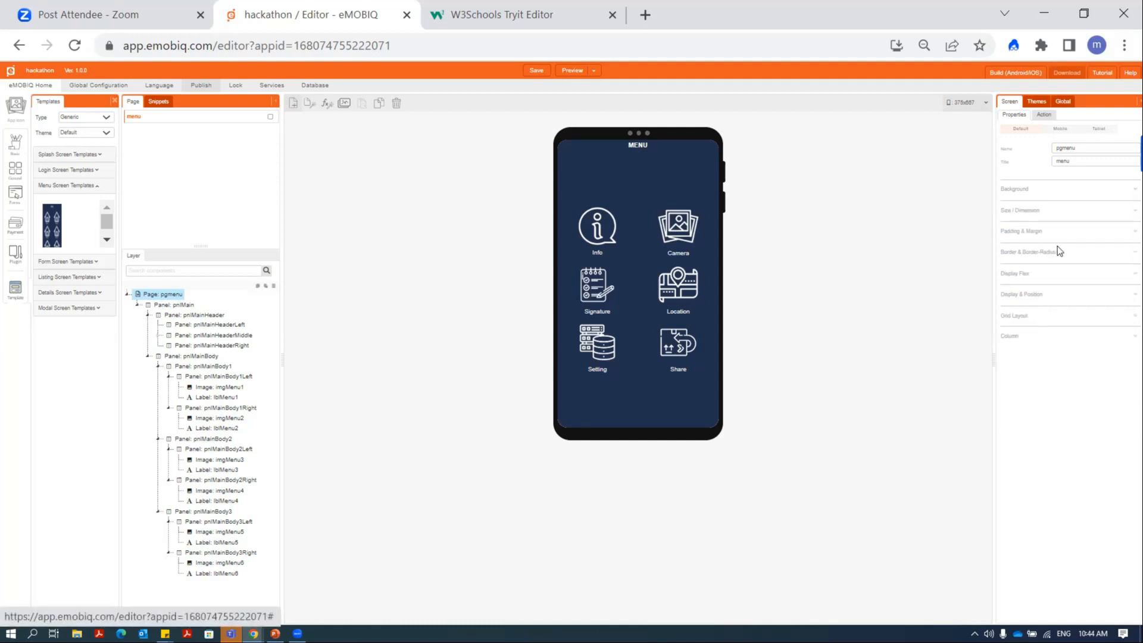
{"action": "left_click", "coordinate": [1126, 192]}
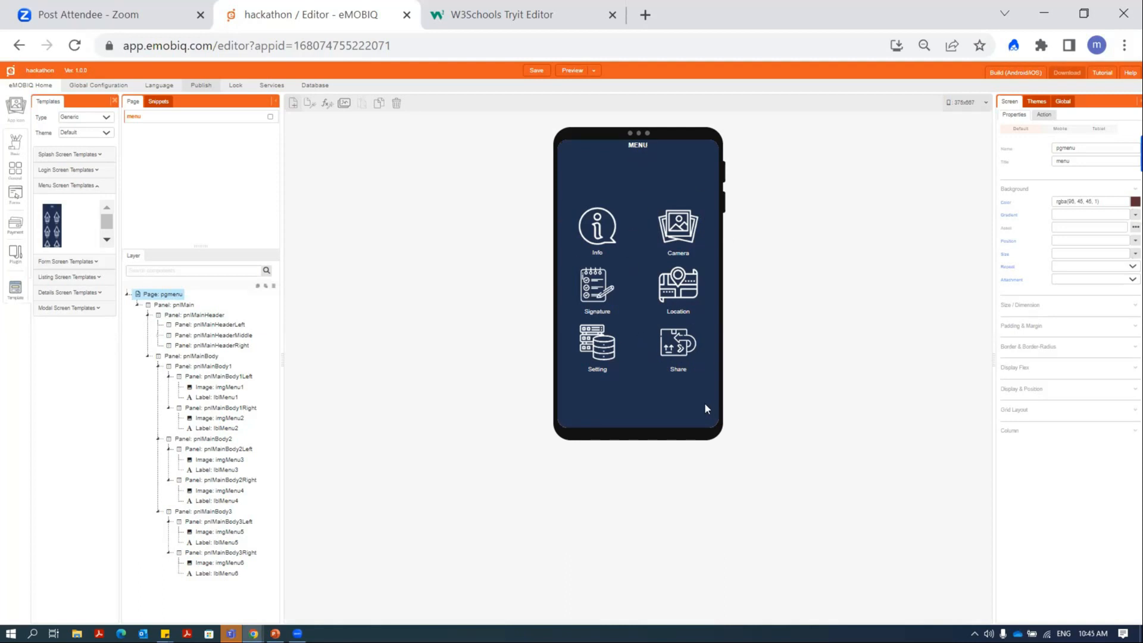
Step: Change the pnlMain panel's background colour to a medium blue, about rgba(59, 96, 169, 1), and save the project
{"action": "left_click", "coordinate": [176, 305]}
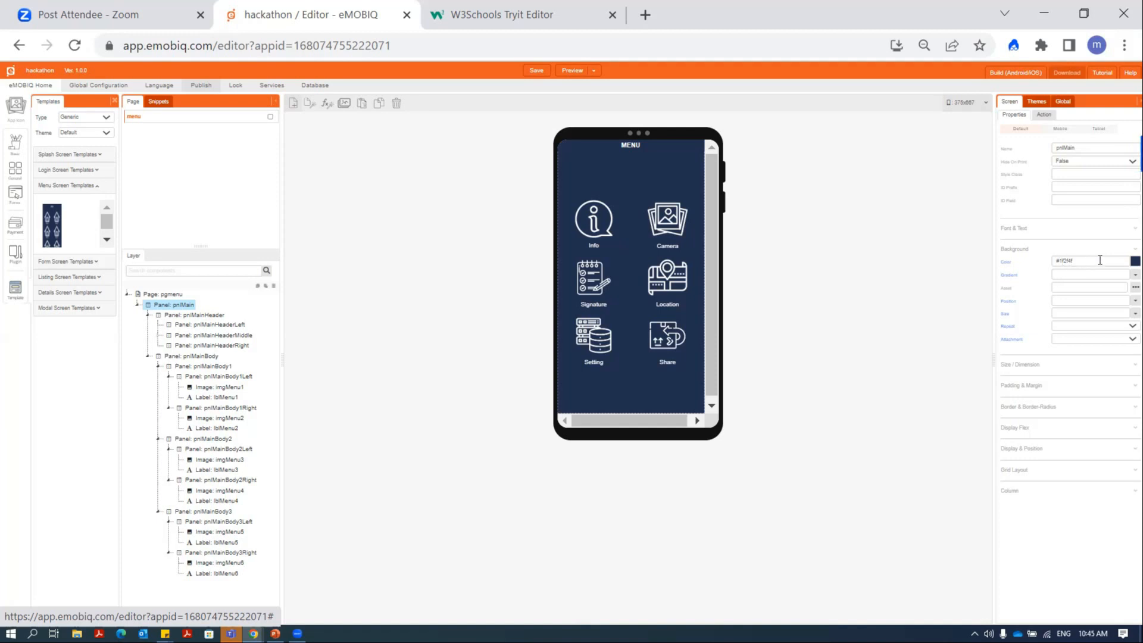
{"action": "left_click", "coordinate": [1129, 266]}
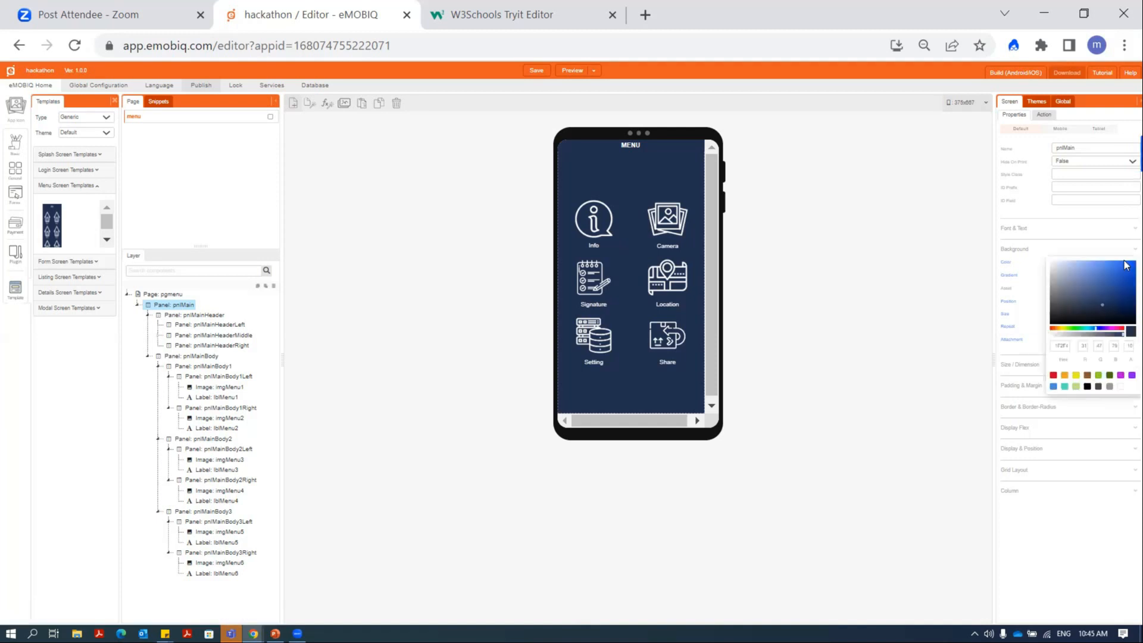
{"action": "left_click", "coordinate": [1098, 270]}
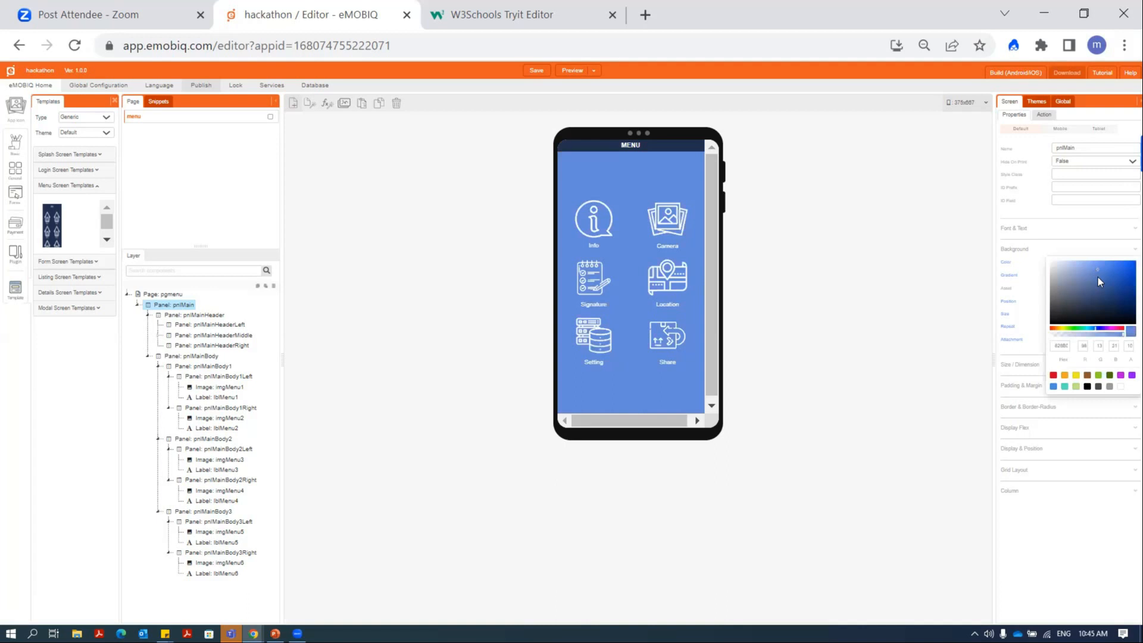
{"action": "left_click", "coordinate": [1094, 280]}
{"action": "left_click", "coordinate": [1088, 263]}
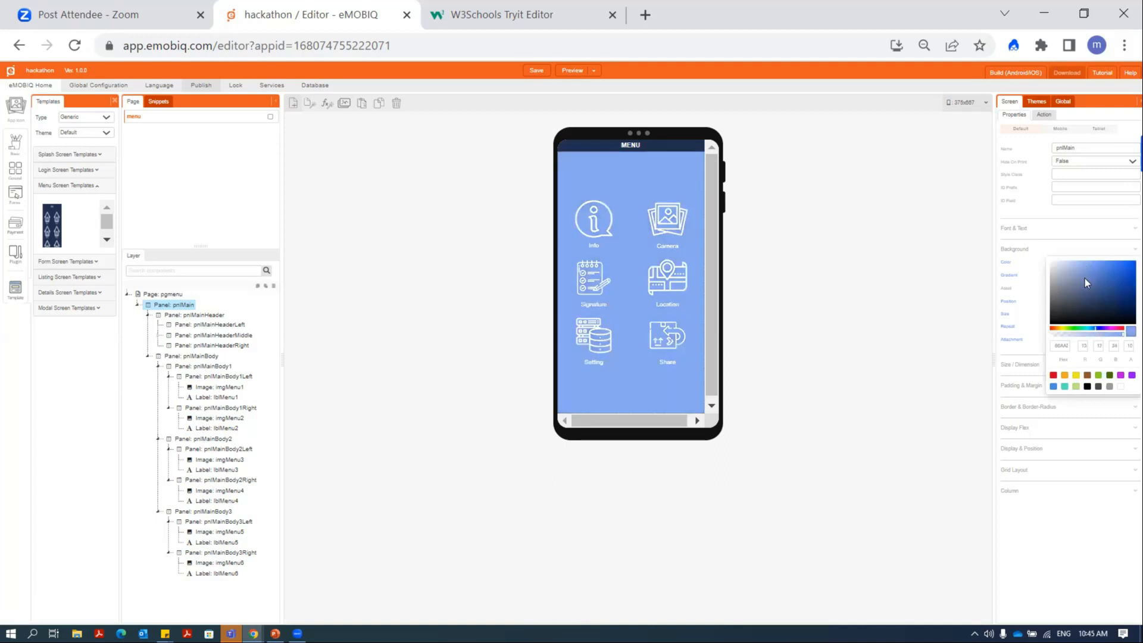
{"action": "left_click", "coordinate": [1106, 284]}
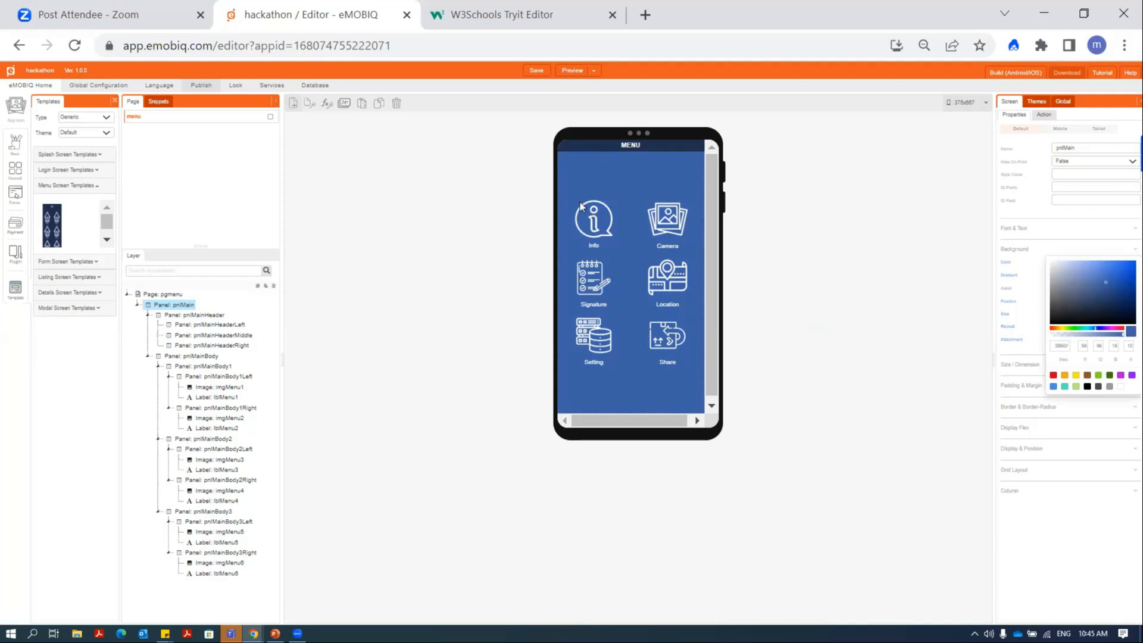
{"action": "left_click", "coordinate": [536, 71]}
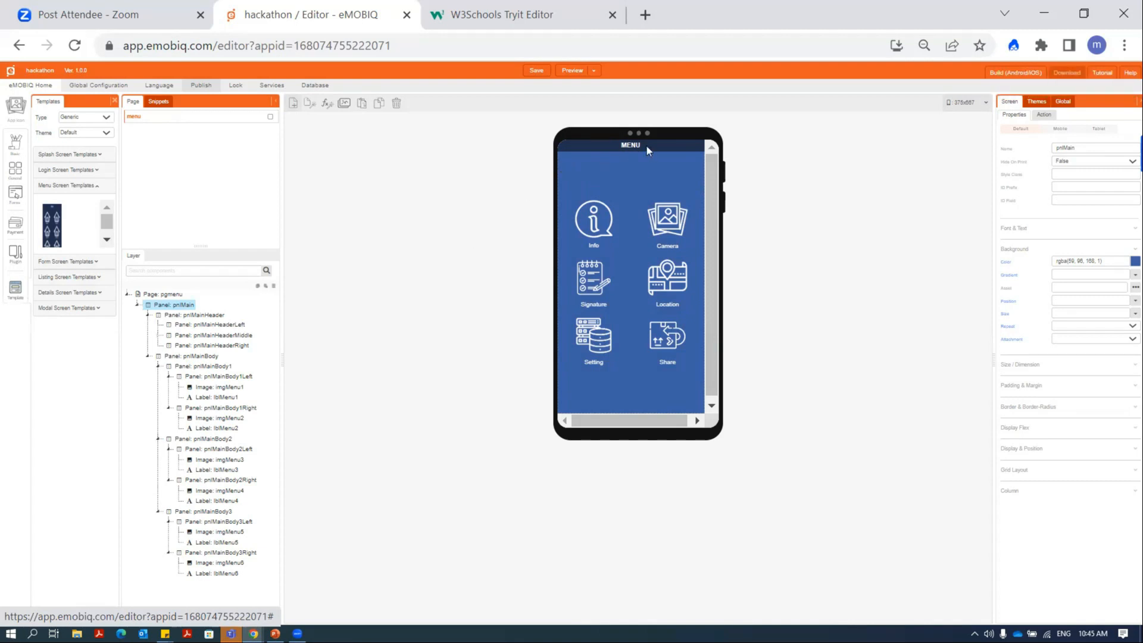
Step: Give the pnlMainHeaderMiddle panel behind the MENU title a salmon-pink background colour and save the project
{"action": "left_click", "coordinate": [647, 146]}
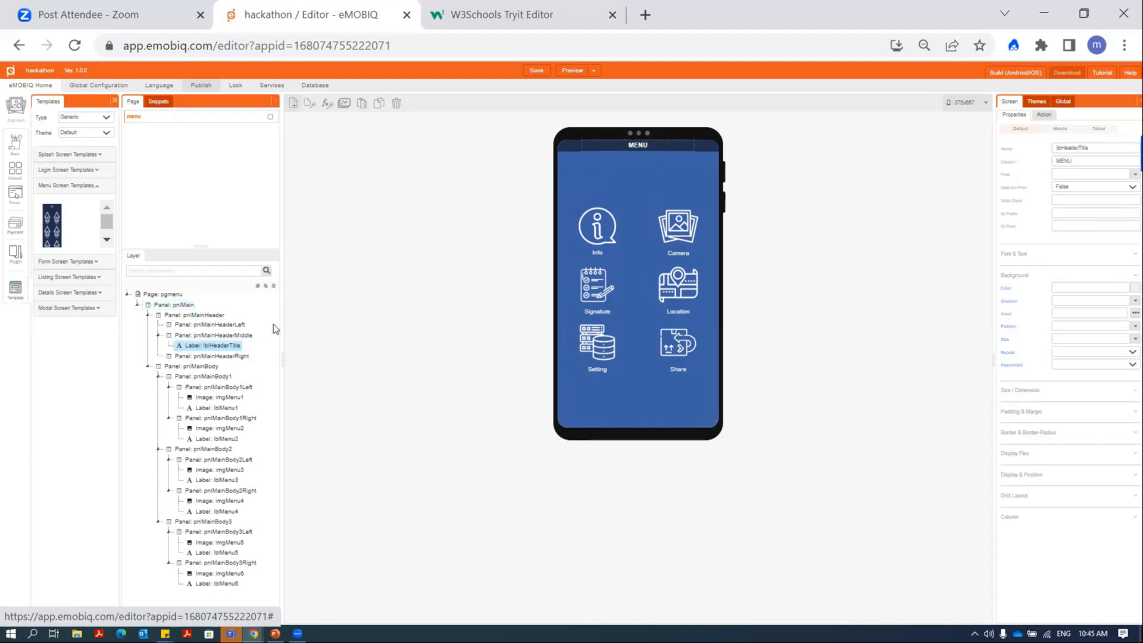
{"action": "left_click", "coordinate": [210, 336]}
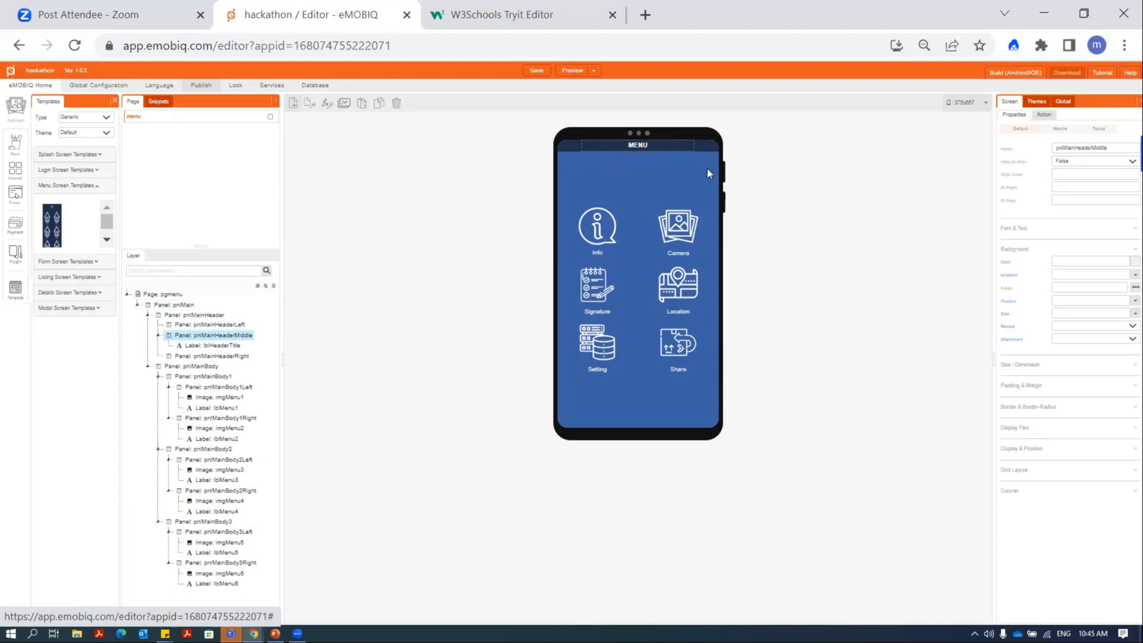
{"action": "left_click", "coordinate": [1133, 262]}
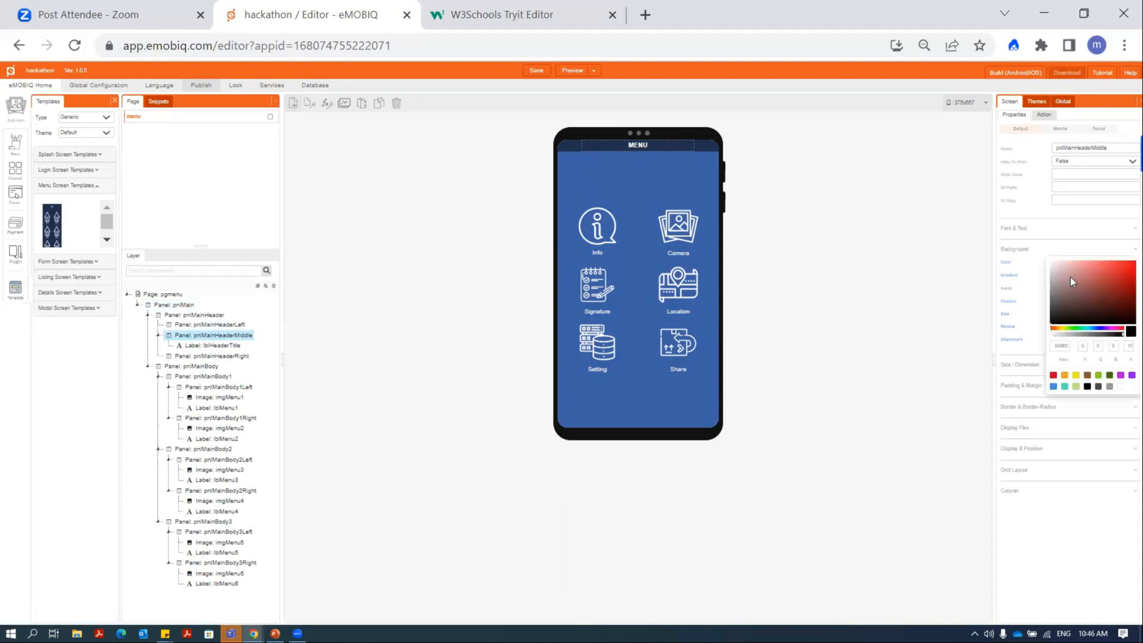
{"action": "left_click", "coordinate": [1064, 264]}
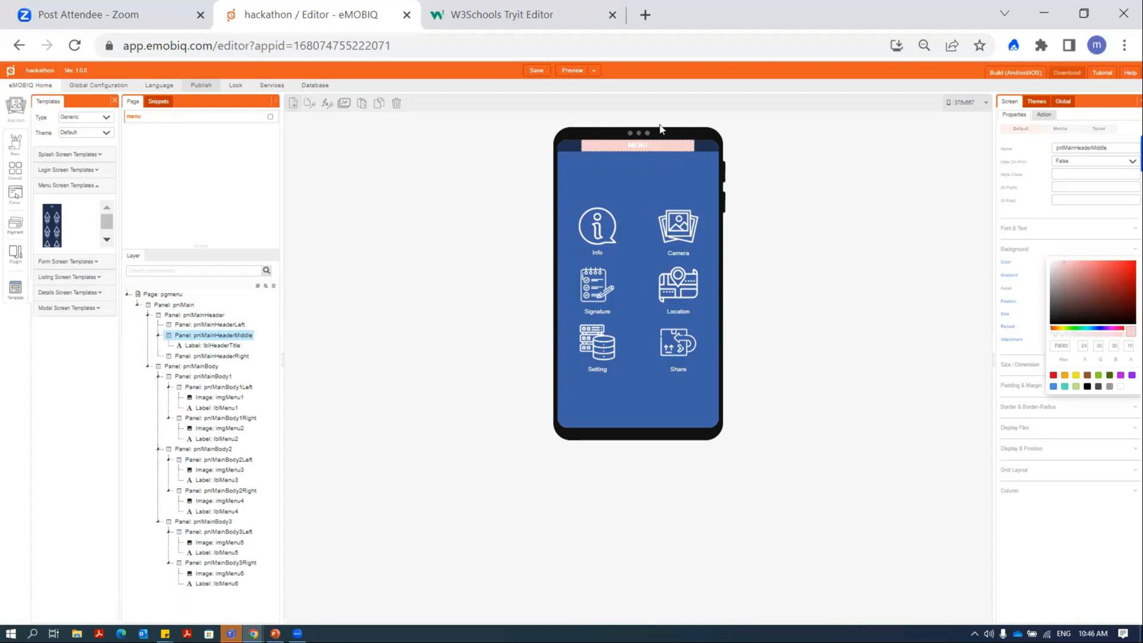
{"action": "left_click", "coordinate": [1088, 269]}
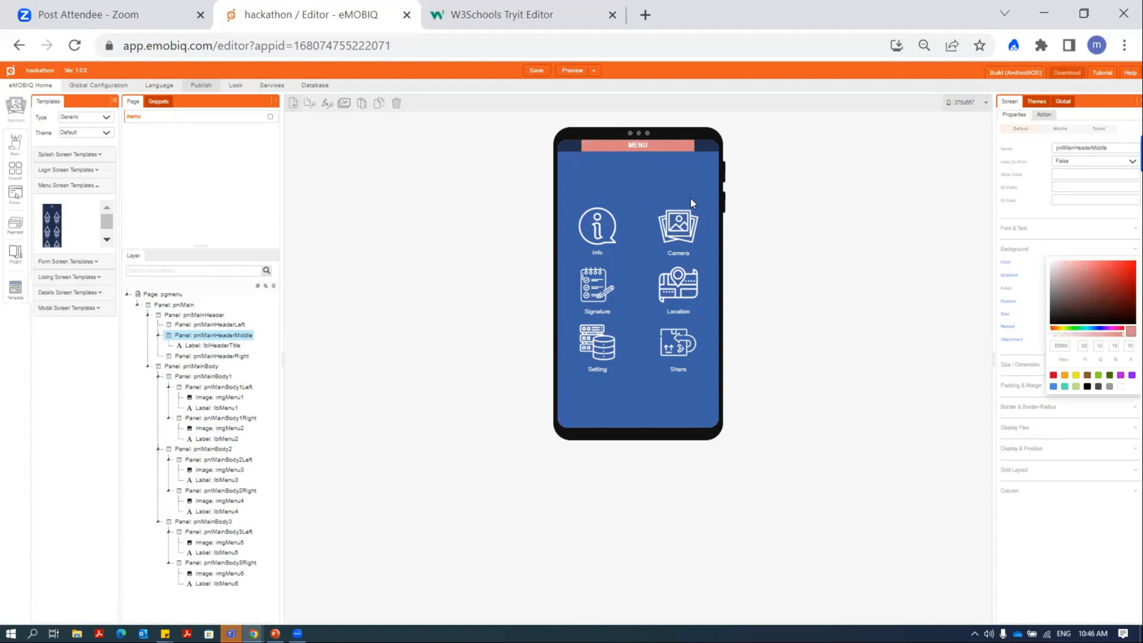
{"action": "left_click", "coordinate": [537, 72]}
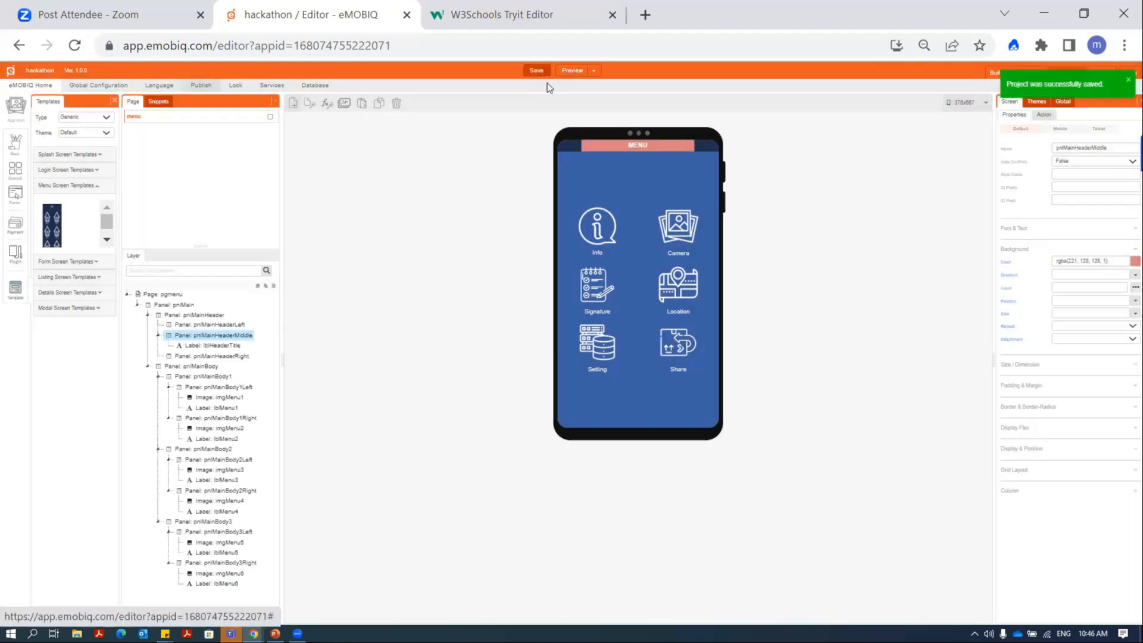
{"action": "left_click", "coordinate": [538, 71]}
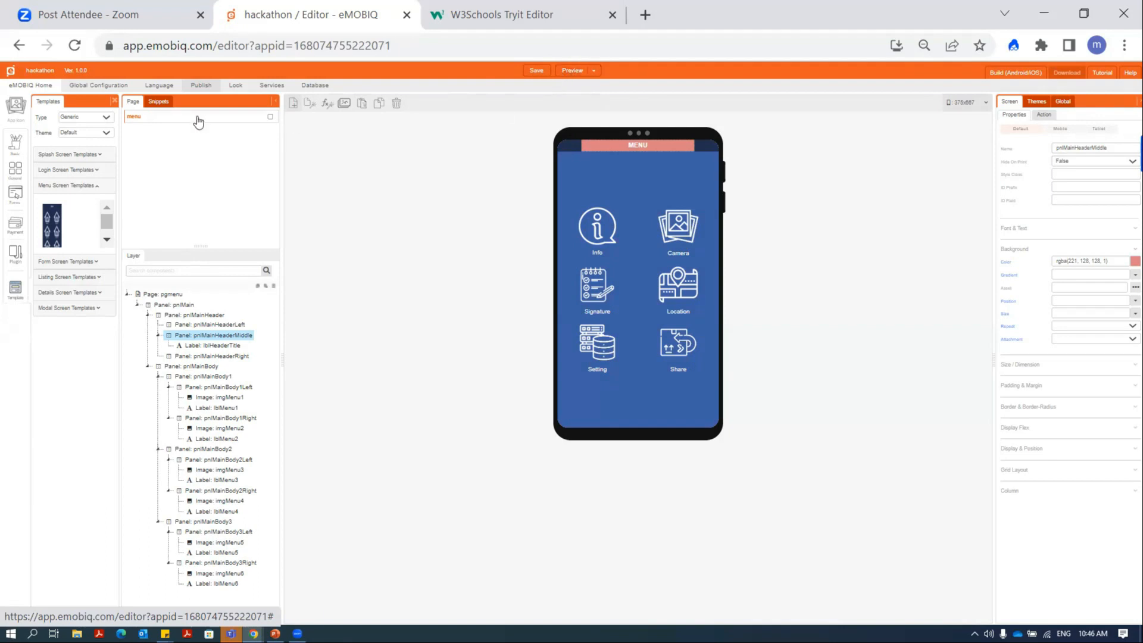
Step: Set the application default page to menu in the global configuration and save the project
{"action": "left_click", "coordinate": [100, 88]}
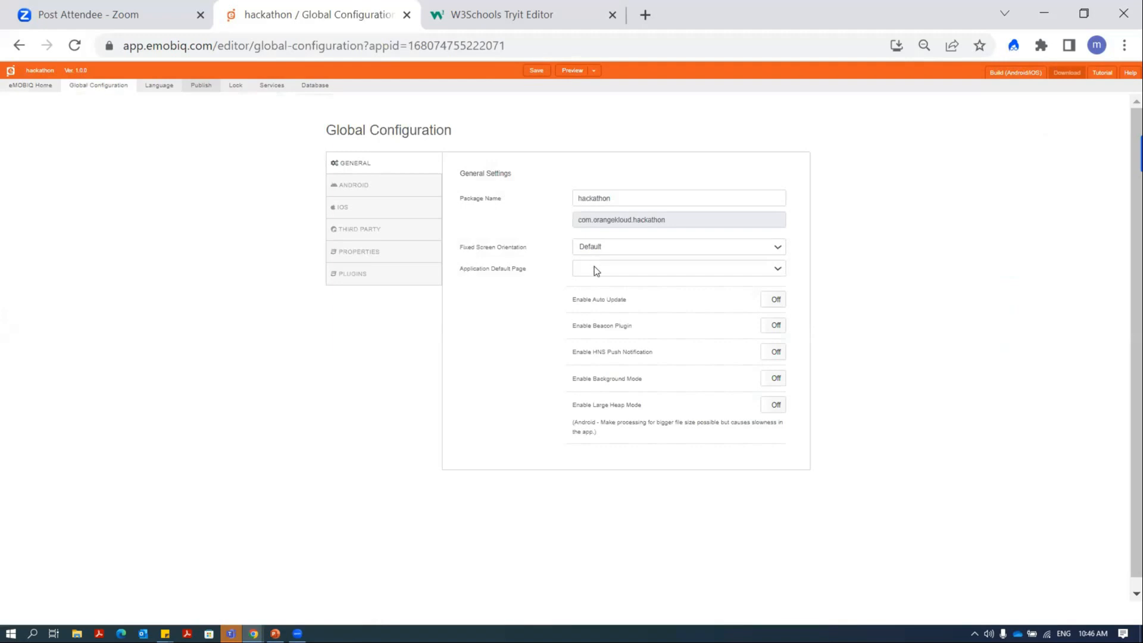
{"action": "left_click", "coordinate": [596, 270]}
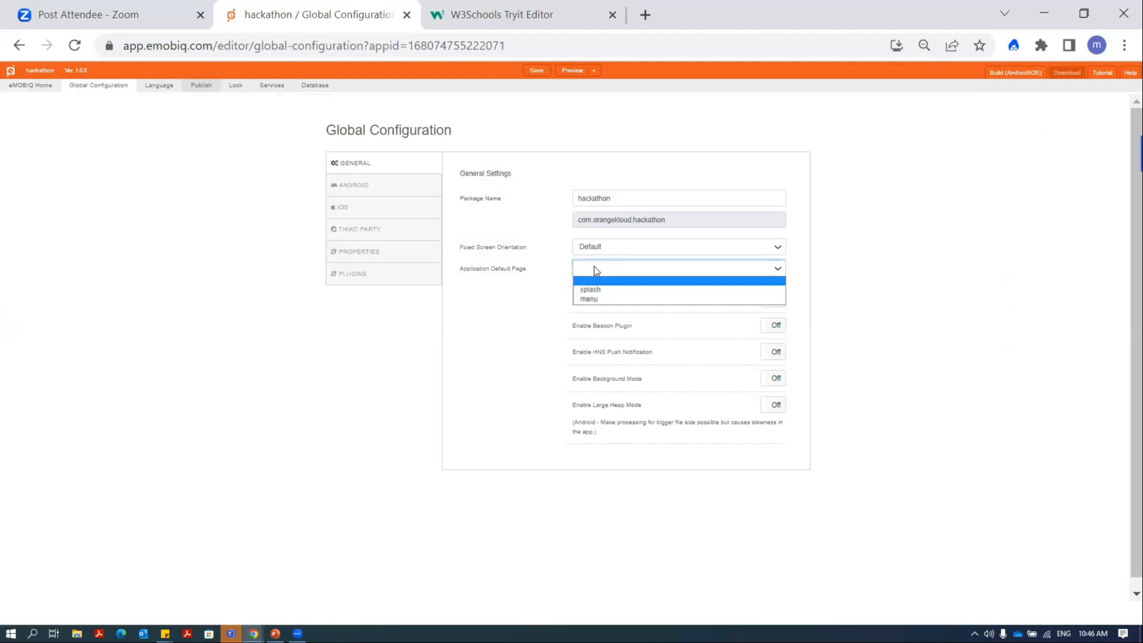
{"action": "left_click", "coordinate": [598, 299]}
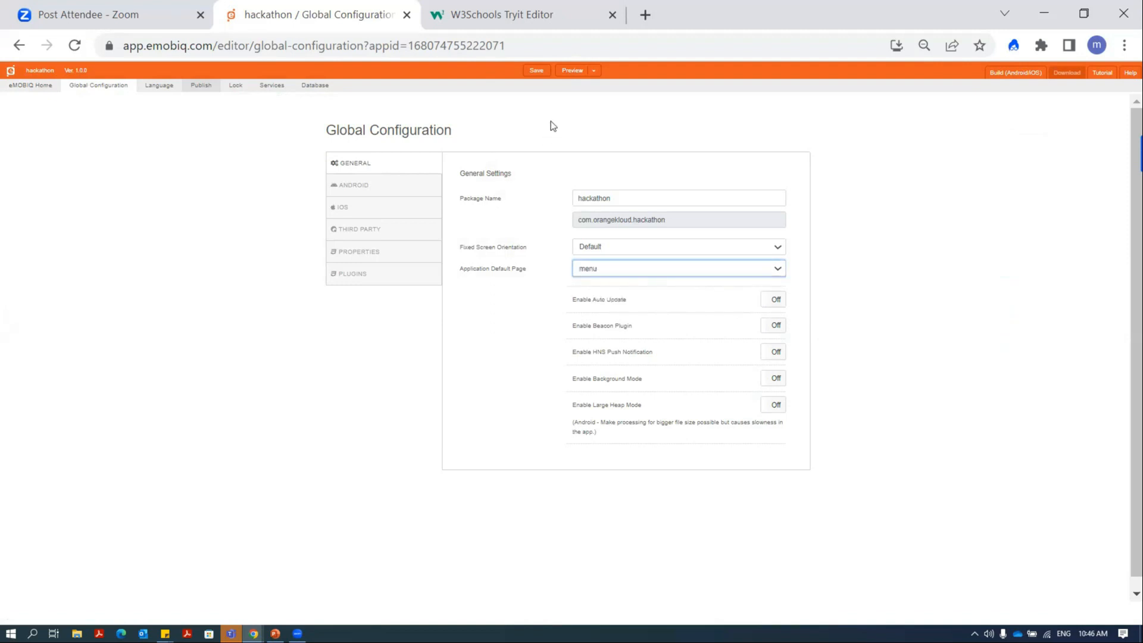
{"action": "left_click", "coordinate": [537, 72]}
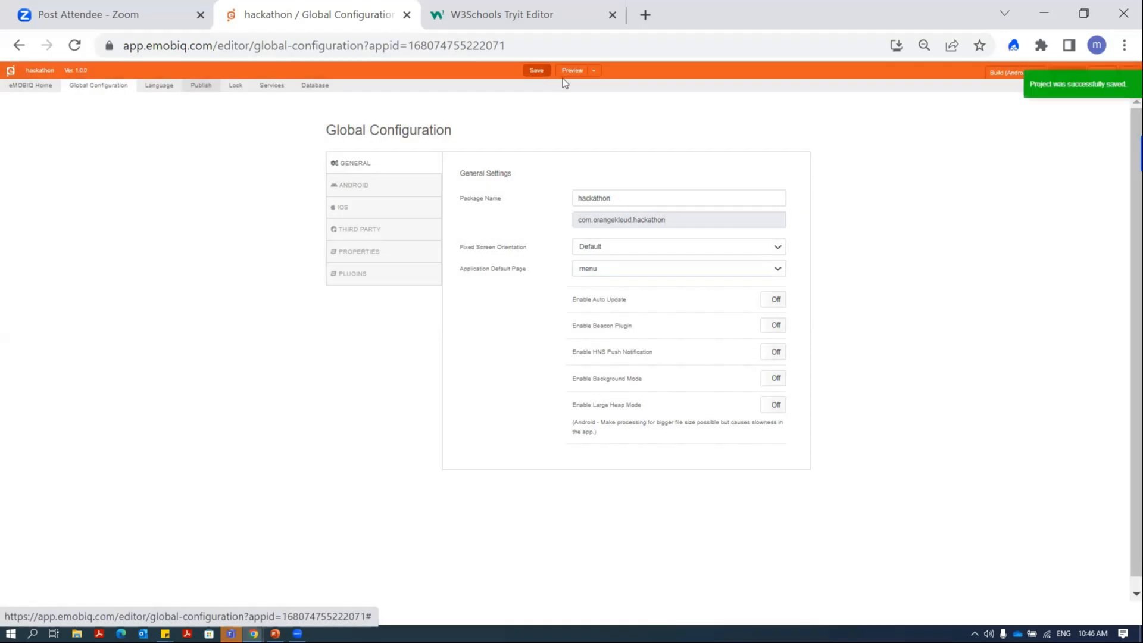
Step: Preview the menu page, close the preview, and view the QR code for previewing on a device
{"action": "left_click", "coordinate": [573, 70]}
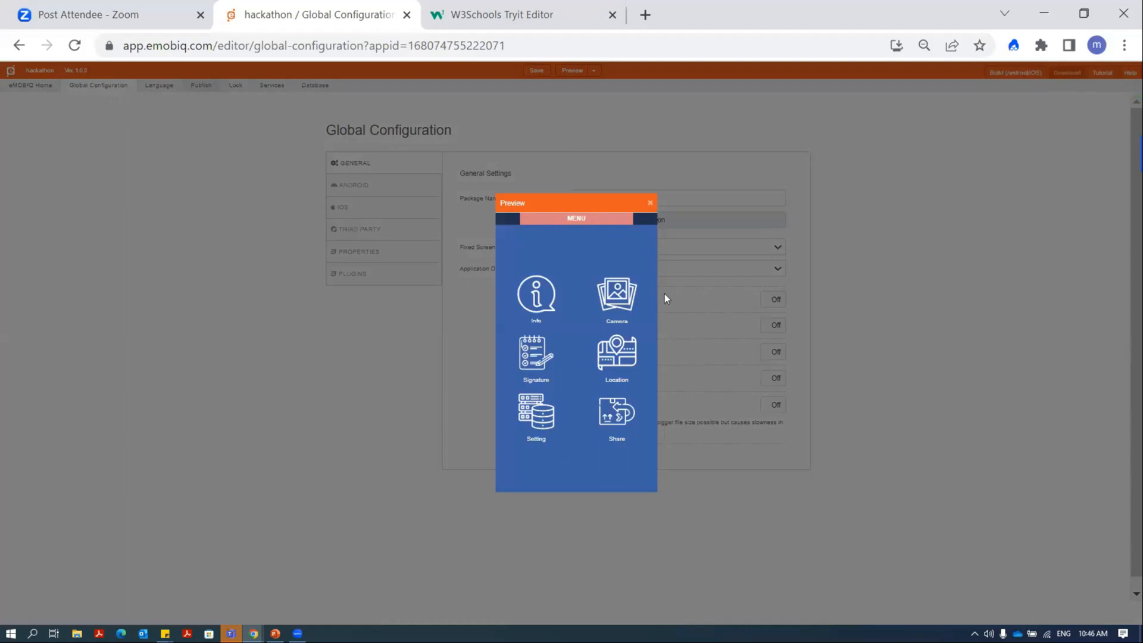
{"action": "left_click", "coordinate": [650, 206]}
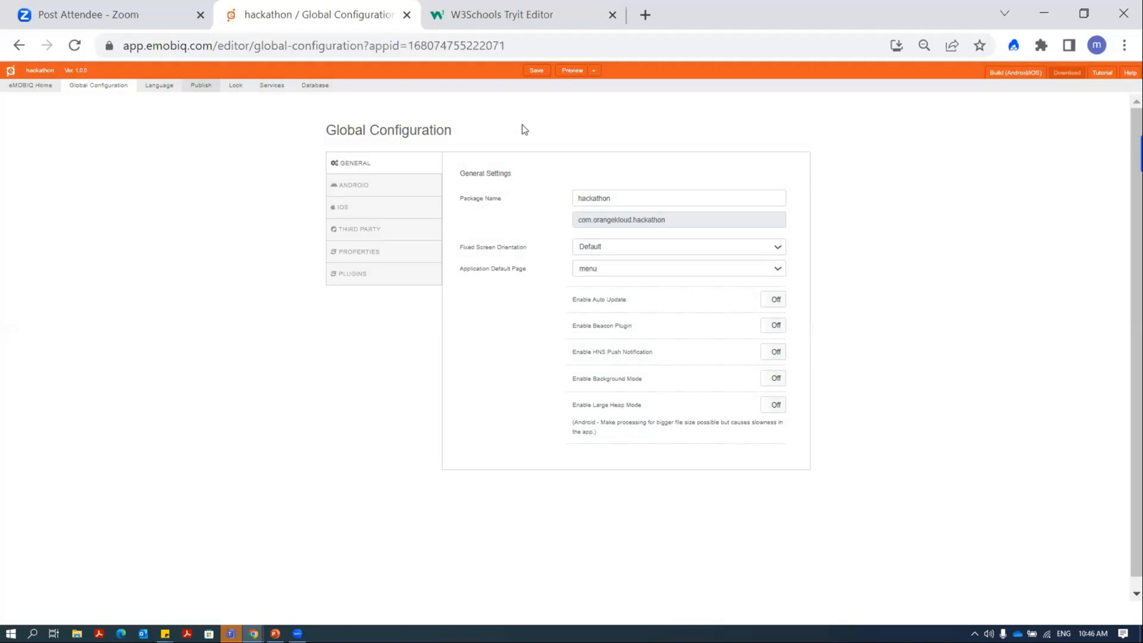
{"action": "left_click", "coordinate": [595, 72]}
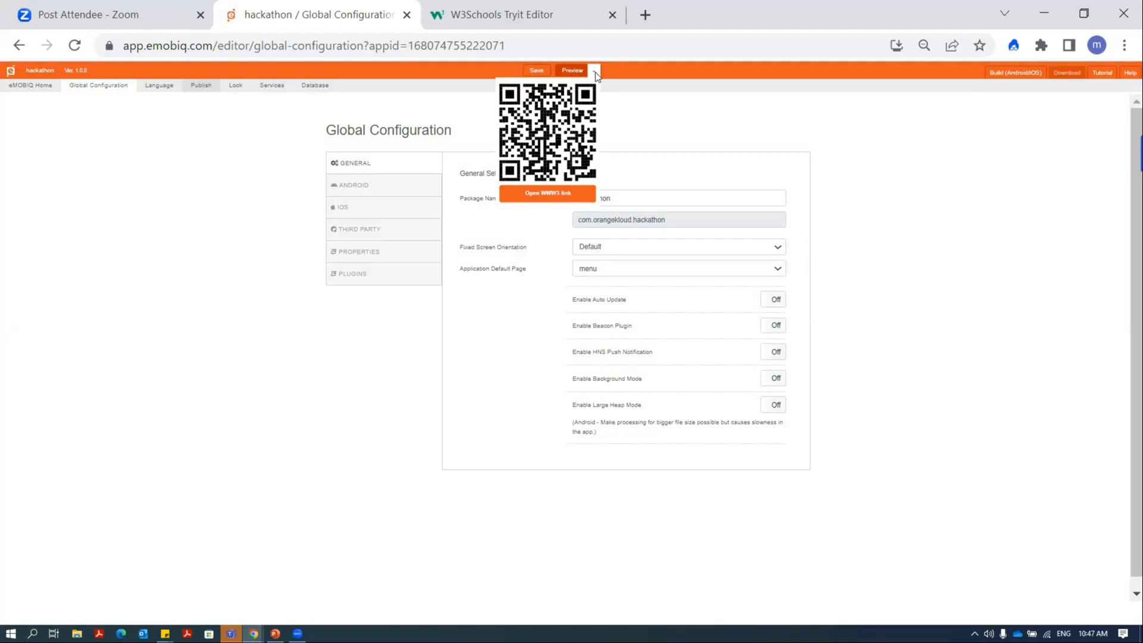
{"action": "left_click", "coordinate": [635, 128]}
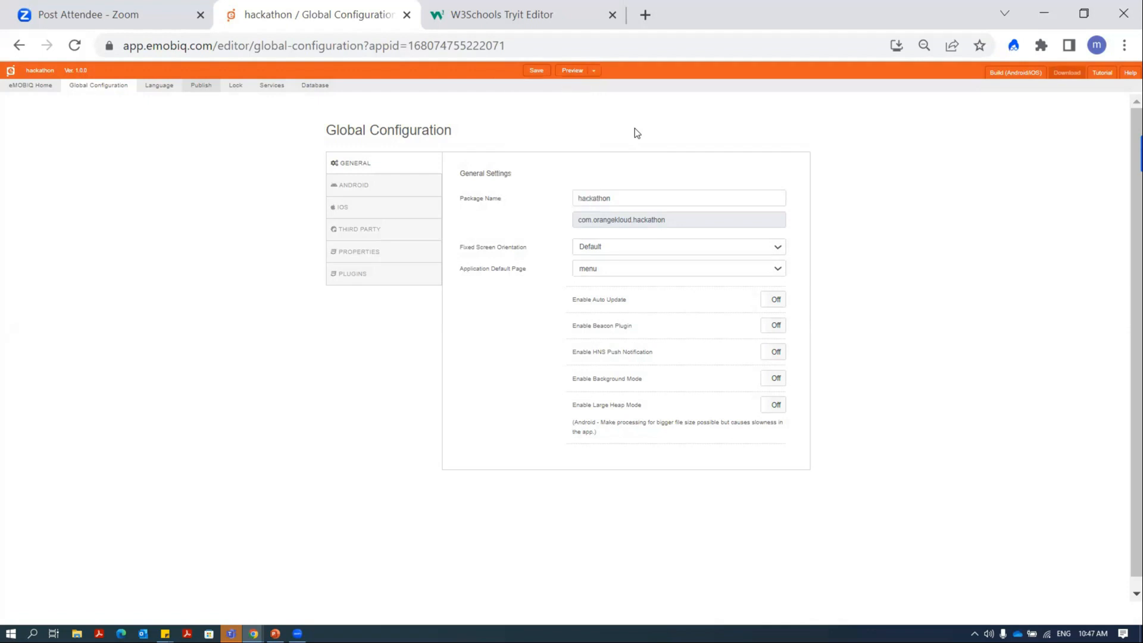
Step: Apply the dark blue splash screen template to the empty splash page and save the project
{"action": "left_click", "coordinate": [36, 85]}
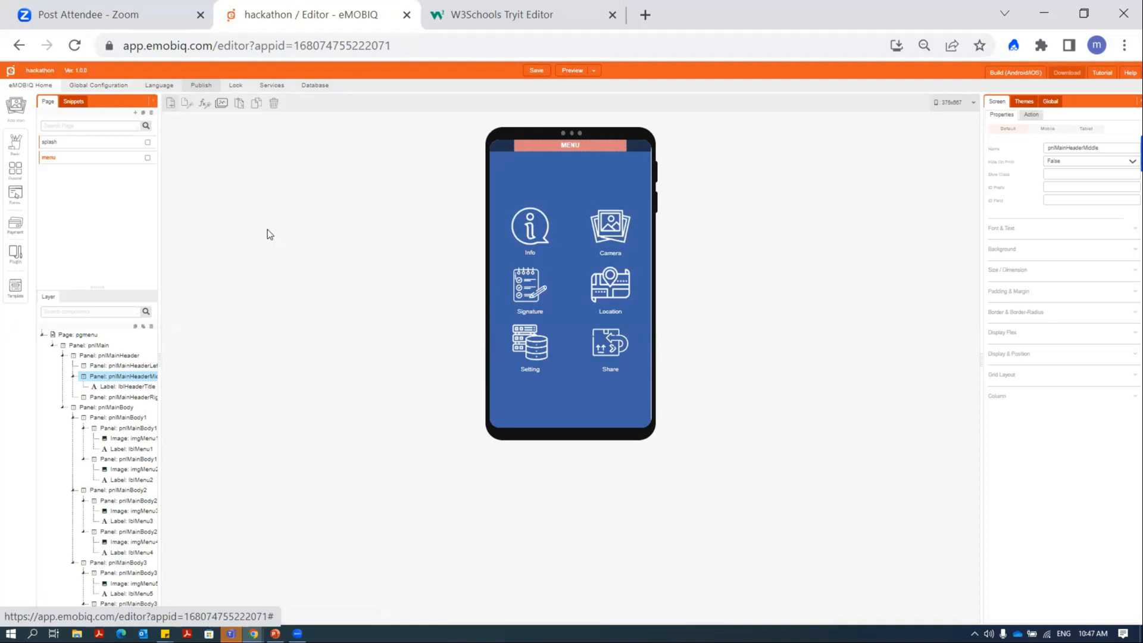
{"action": "left_click", "coordinate": [83, 143]}
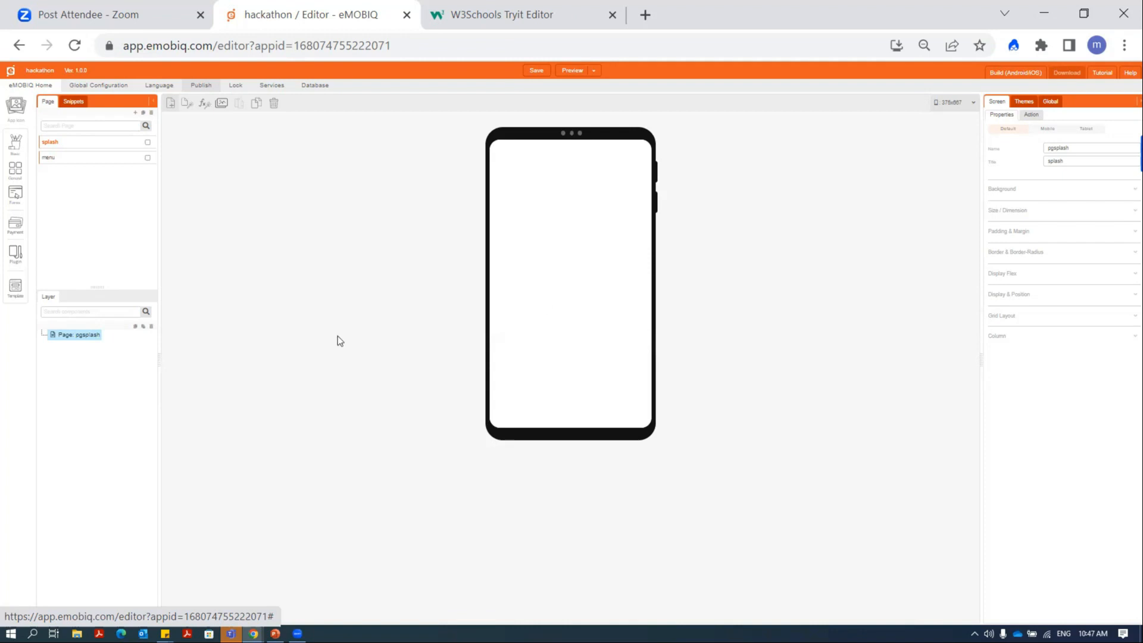
{"action": "left_click", "coordinate": [14, 292]}
{"action": "left_click", "coordinate": [66, 158]}
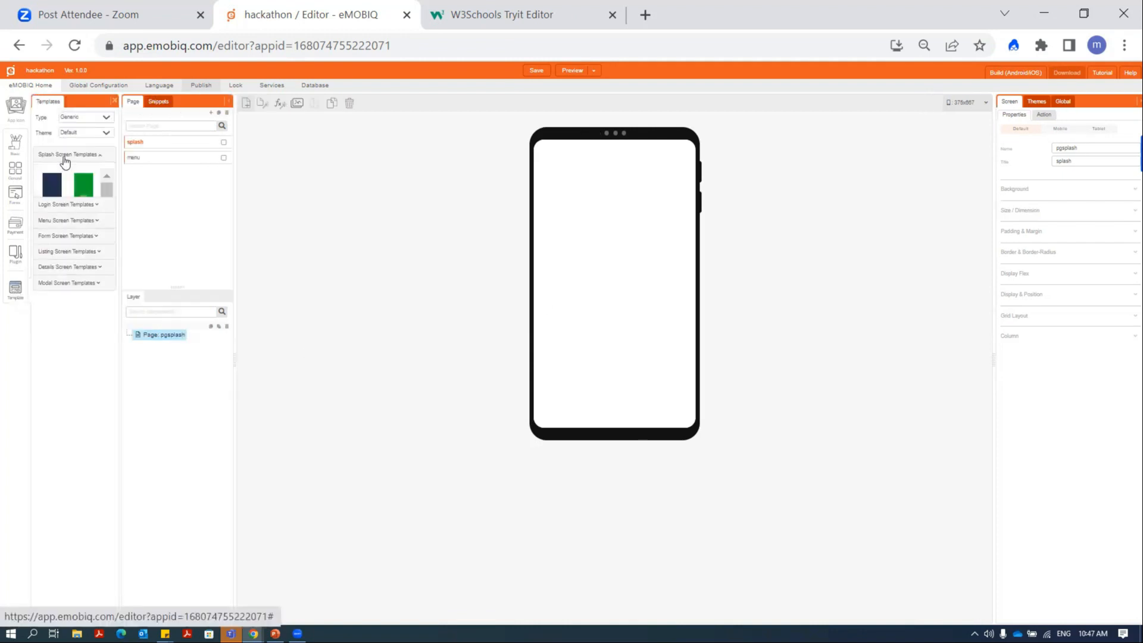
{"action": "left_click_drag", "start_coordinate": [51, 192], "coordinate": [581, 206]}
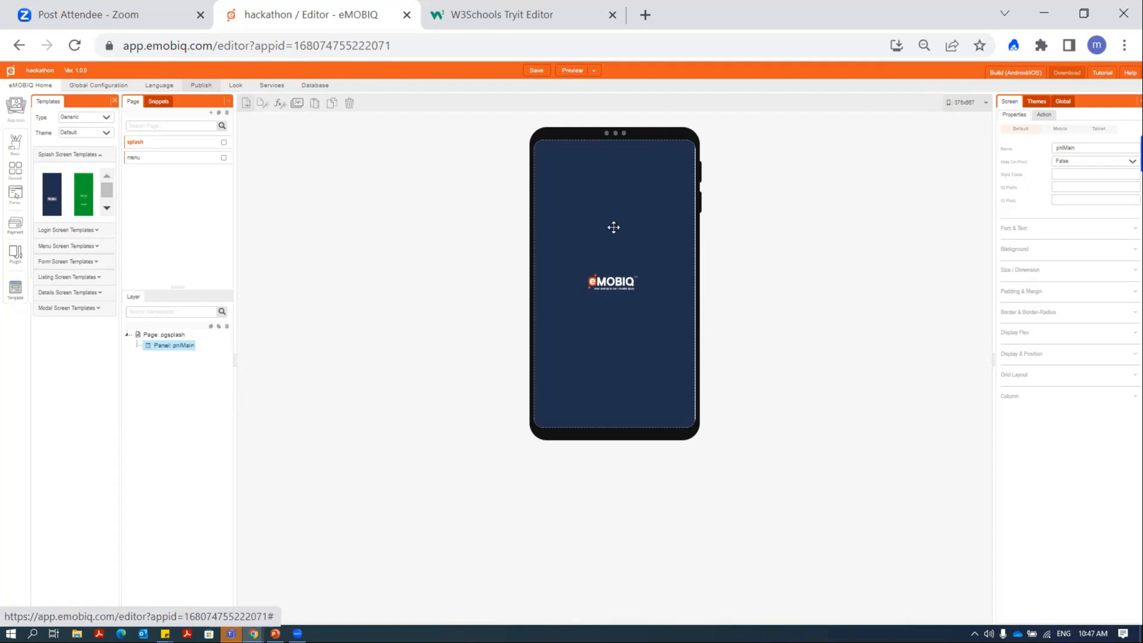
{"action": "left_click", "coordinate": [541, 71]}
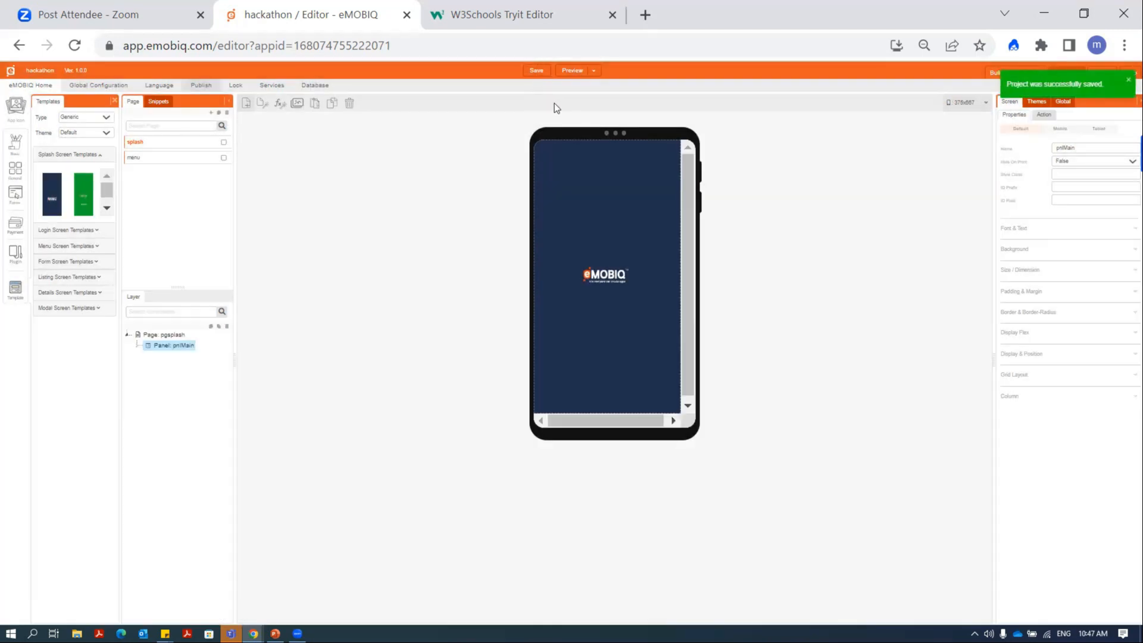
Step: Set the application default page to splash in the global configuration, save the project and preview the app
{"action": "left_click", "coordinate": [106, 83]}
{"action": "left_click", "coordinate": [601, 267]}
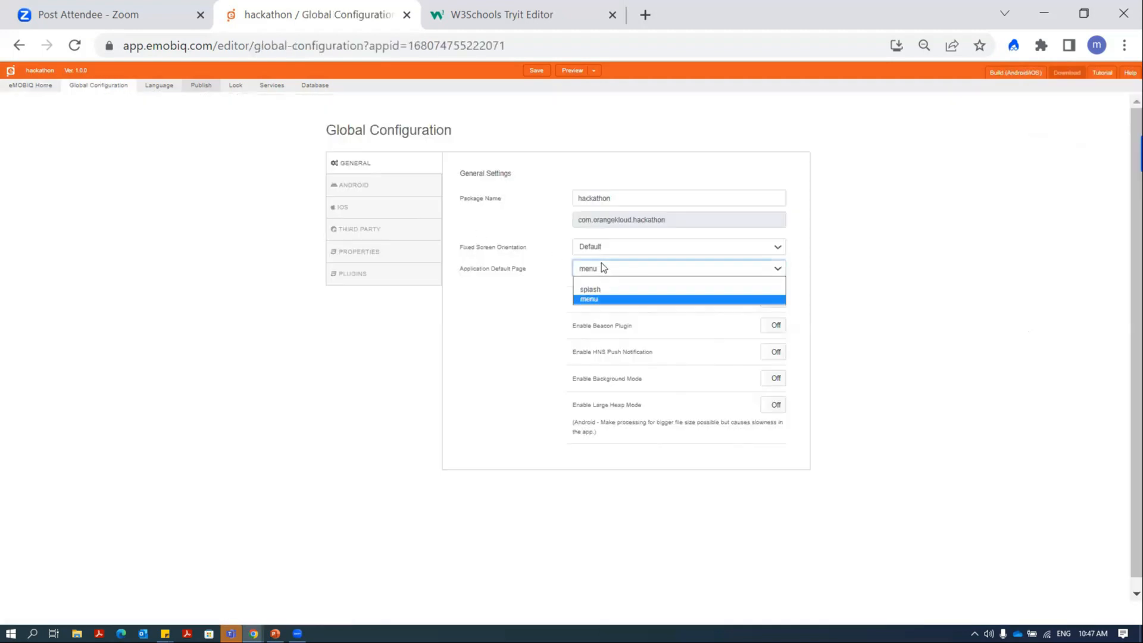
{"action": "left_click", "coordinate": [596, 280]}
{"action": "left_click", "coordinate": [537, 71]}
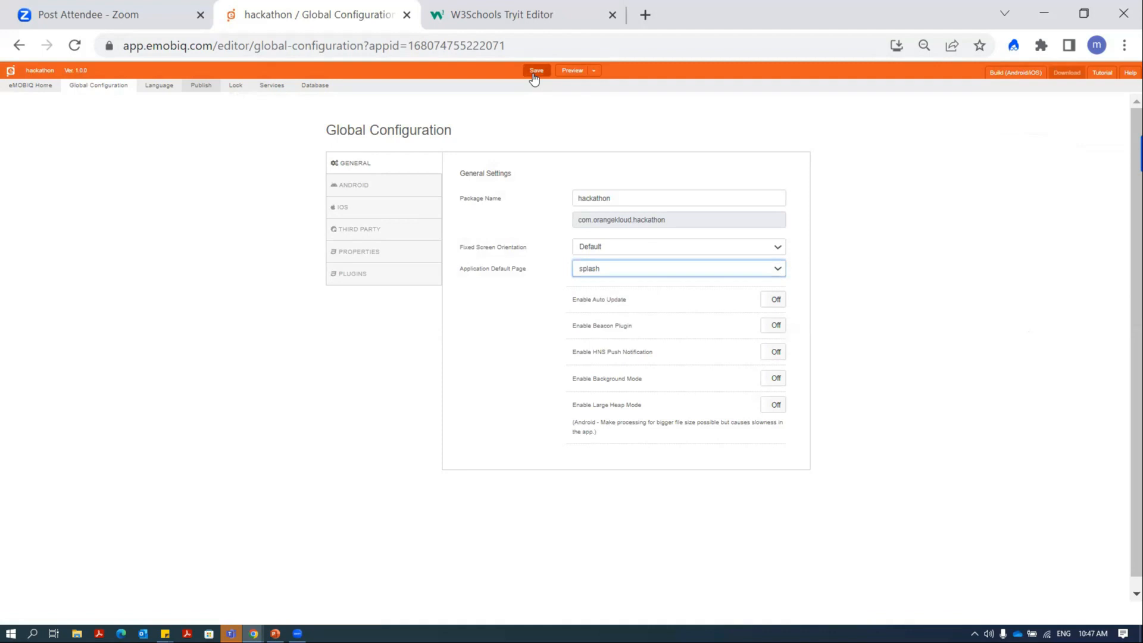
{"action": "left_click", "coordinate": [569, 71]}
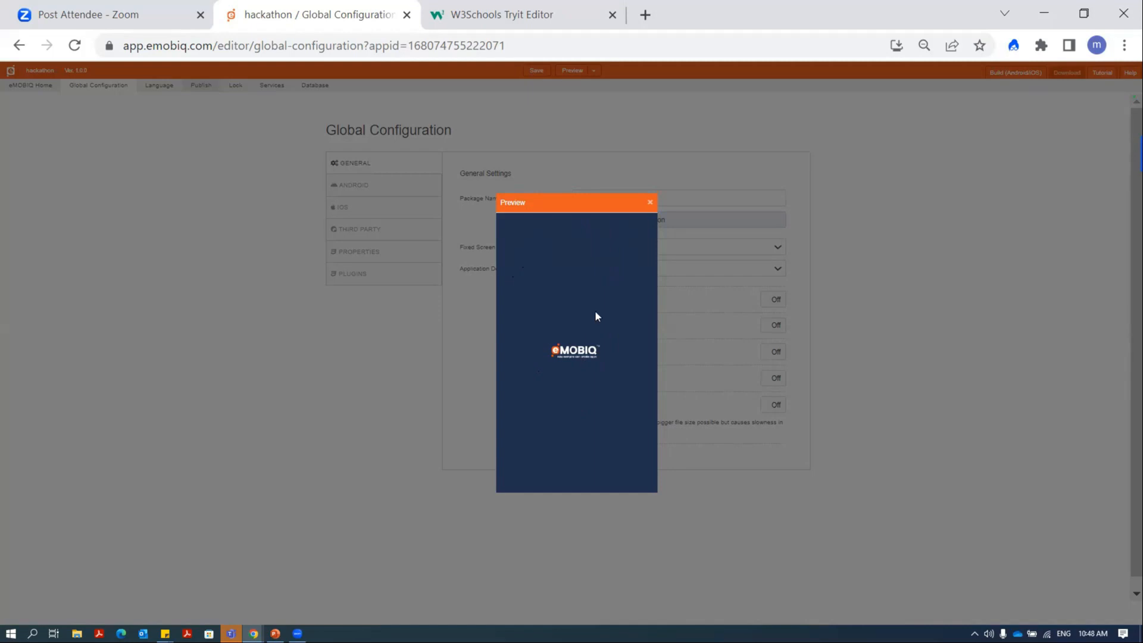
Step: Close the preview, return to the page editor and add a setTimeout function to the action flow of page pgsplash
{"action": "left_click", "coordinate": [651, 203]}
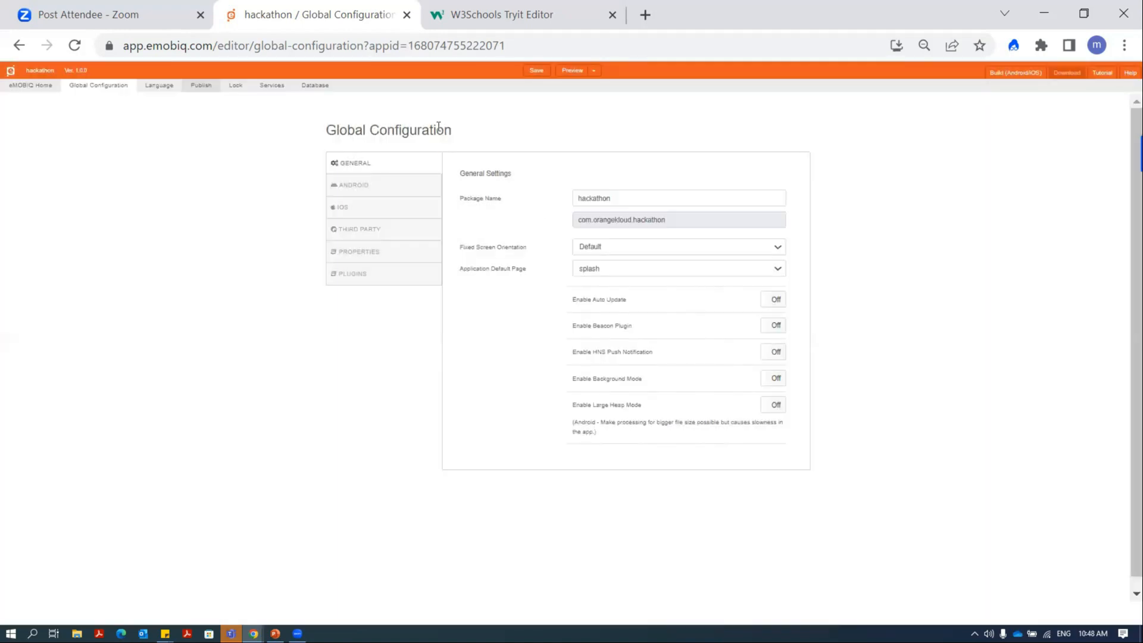
{"action": "left_click", "coordinate": [41, 86]}
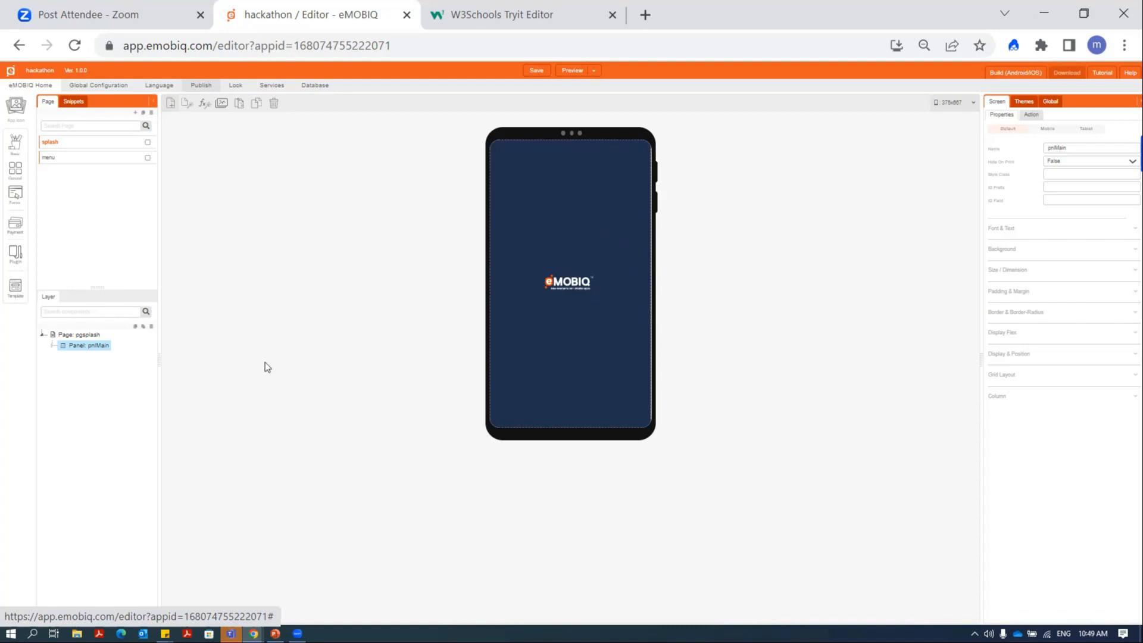
{"action": "left_click", "coordinate": [80, 336]}
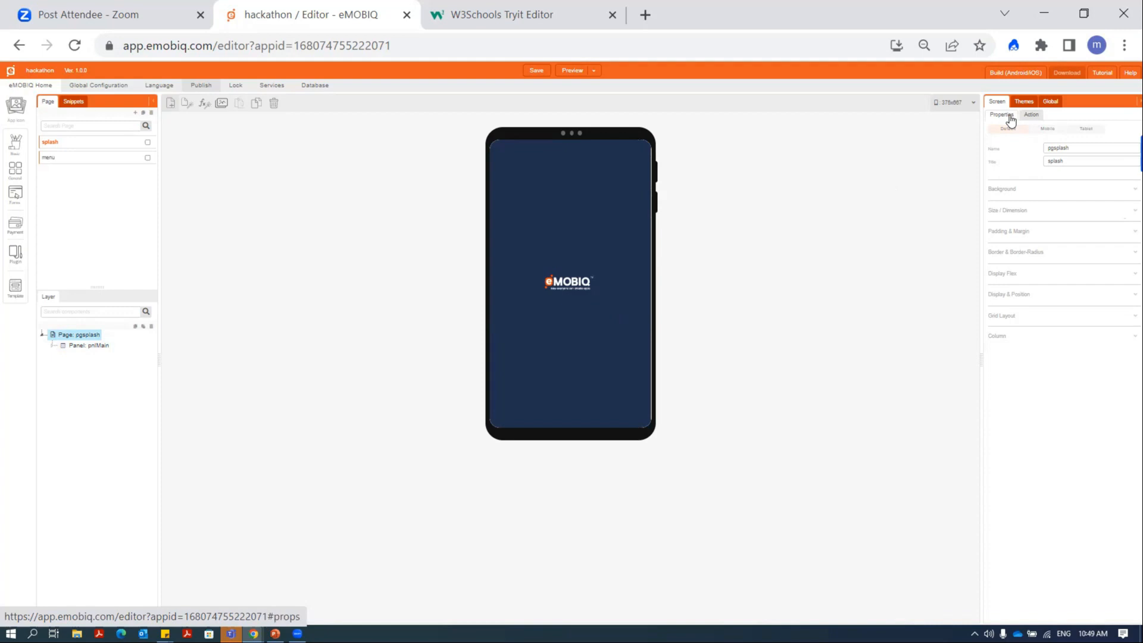
{"action": "left_click", "coordinate": [1032, 117]}
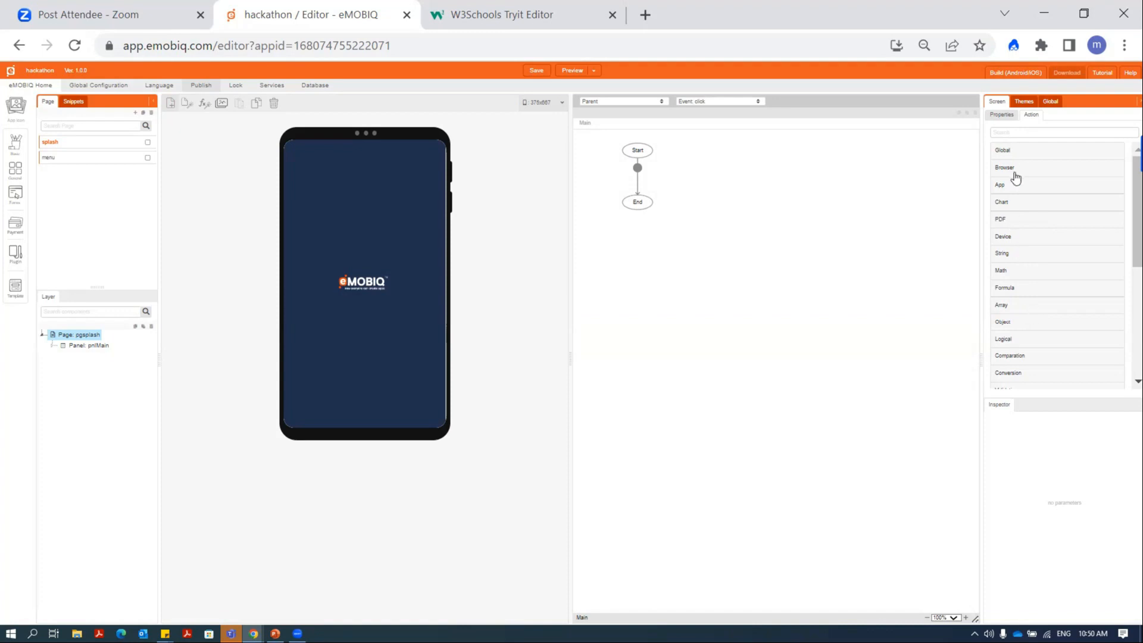
{"action": "left_click", "coordinate": [1010, 134]}
{"action": "type", "text": "ime"}
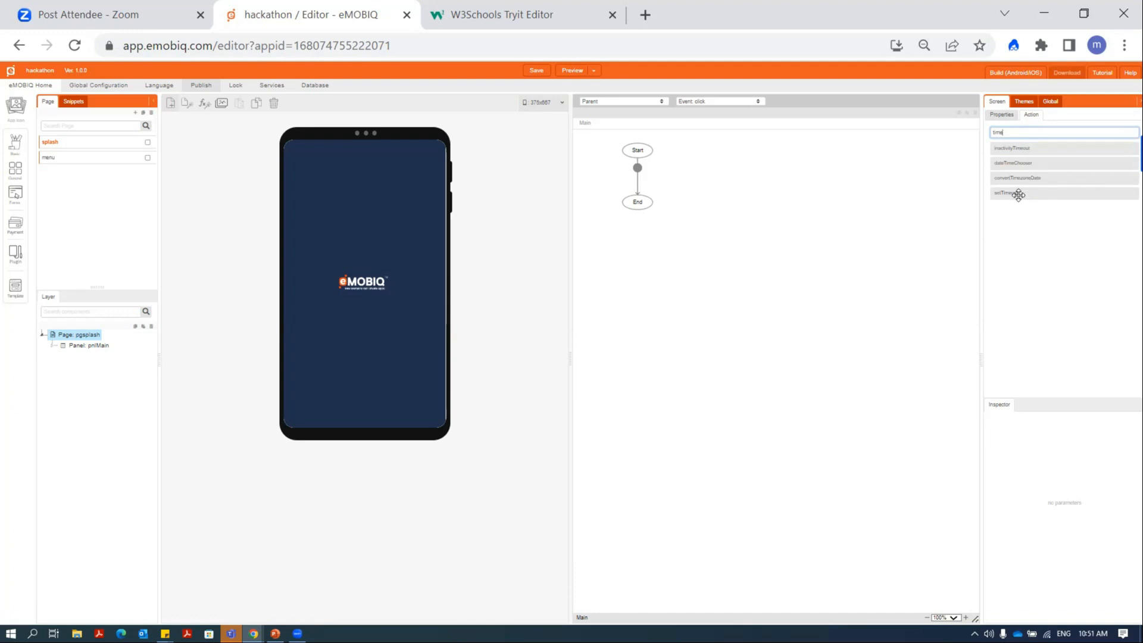
{"action": "left_click_drag", "start_coordinate": [1018, 194], "coordinate": [637, 169]}
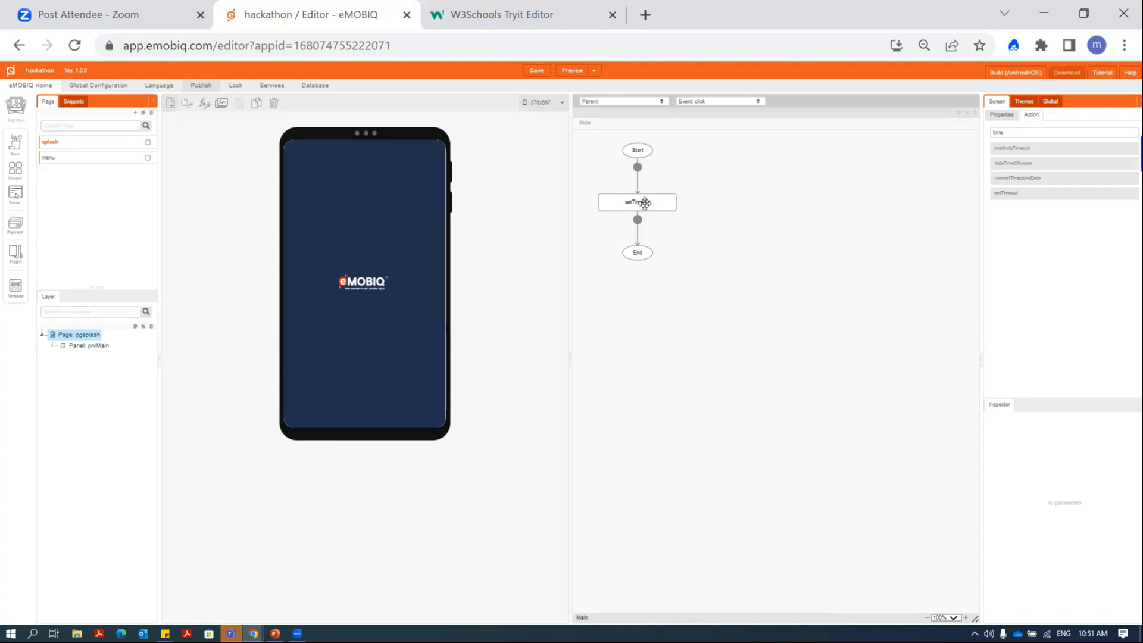
Step: Set the timeout of the setTimeout function to 3000 and leave its persistent parameter empty
{"action": "left_click", "coordinate": [644, 203]}
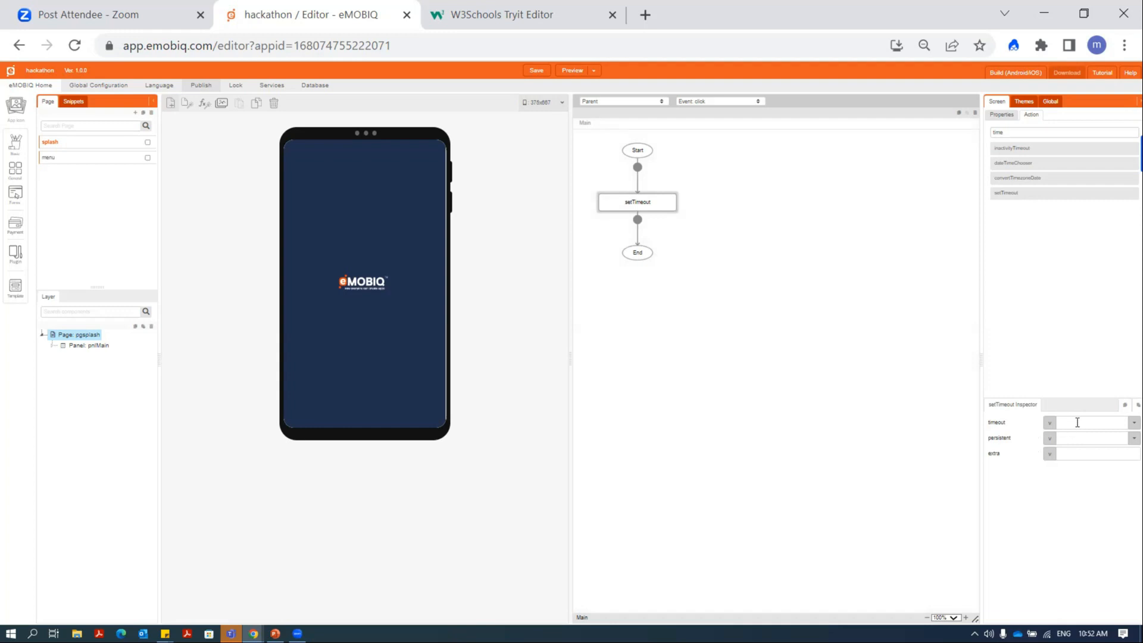
{"action": "left_click", "coordinate": [1129, 425]}
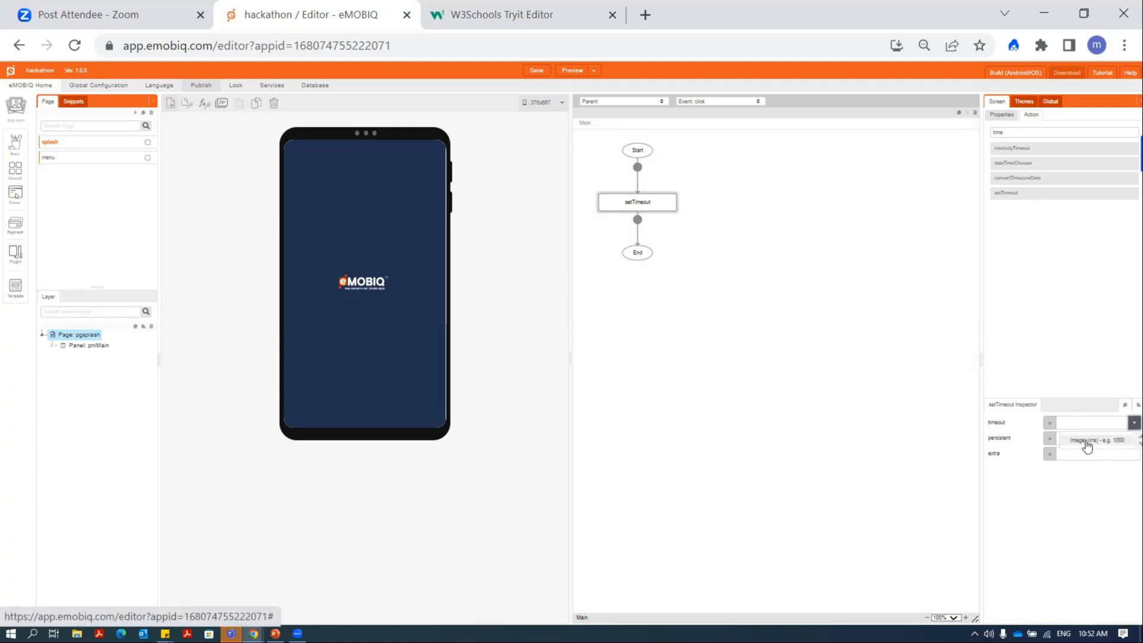
{"action": "left_click", "coordinate": [1079, 423]}
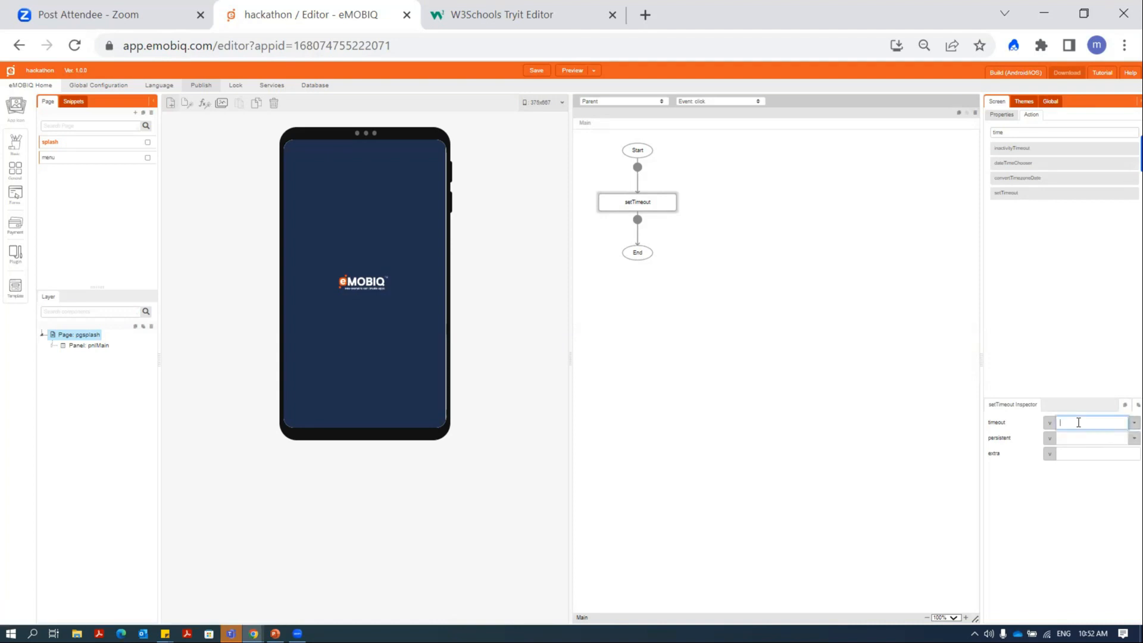
{"action": "type", "text": "3000"}
{"action": "left_click", "coordinate": [1075, 441]}
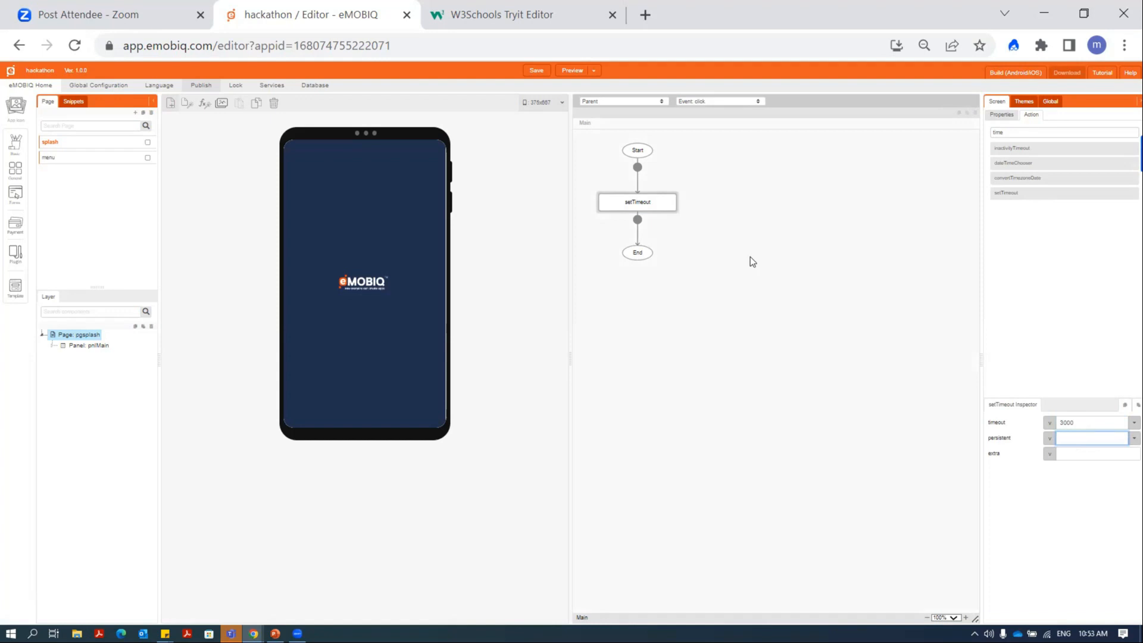
Step: Save the project, preview the splash page with the setTimeout function in its flow, and close the preview
{"action": "left_click", "coordinate": [536, 71]}
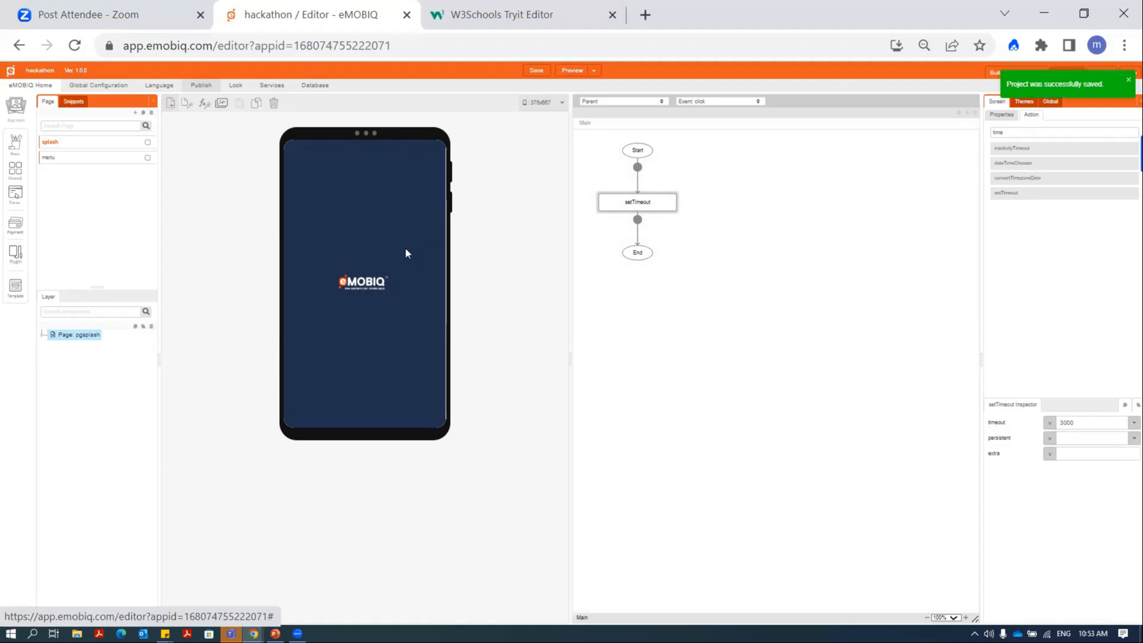
{"action": "left_click", "coordinate": [571, 71]}
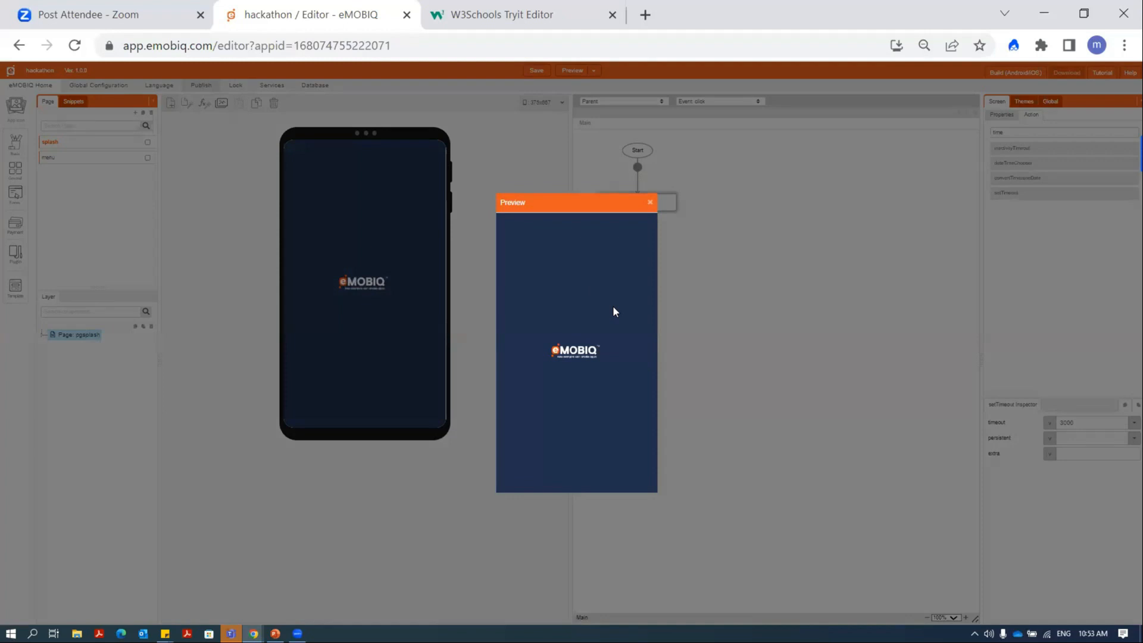
{"action": "left_click", "coordinate": [650, 205]}
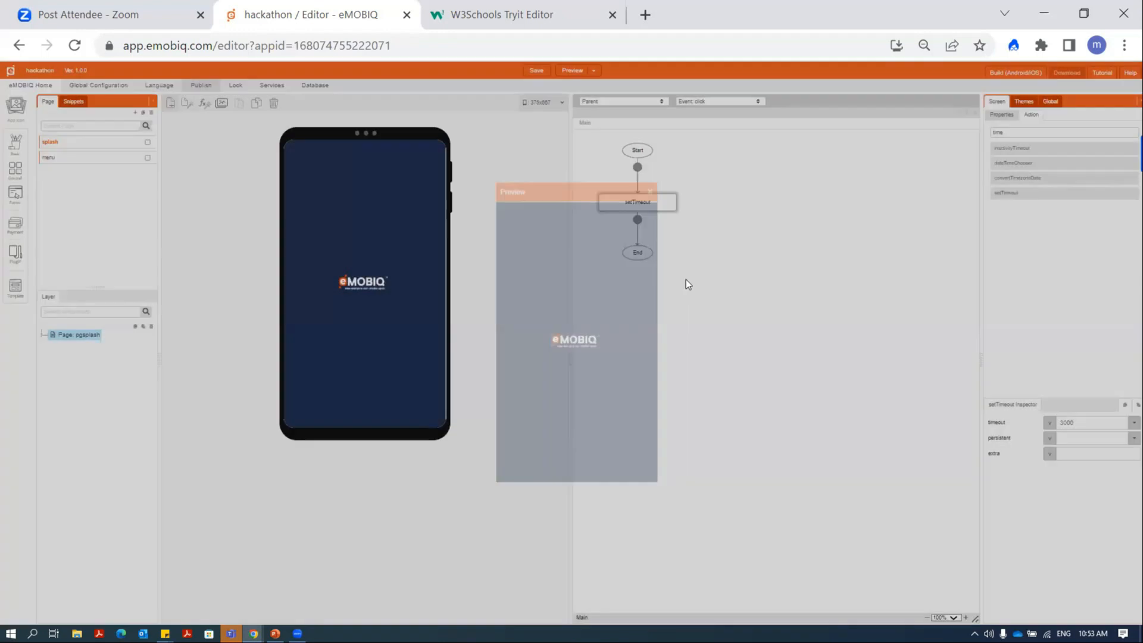
Step: Find the infoDialog function and add it to the flow under the setTimeout: YES branch
{"action": "double_click", "coordinate": [1016, 134]}
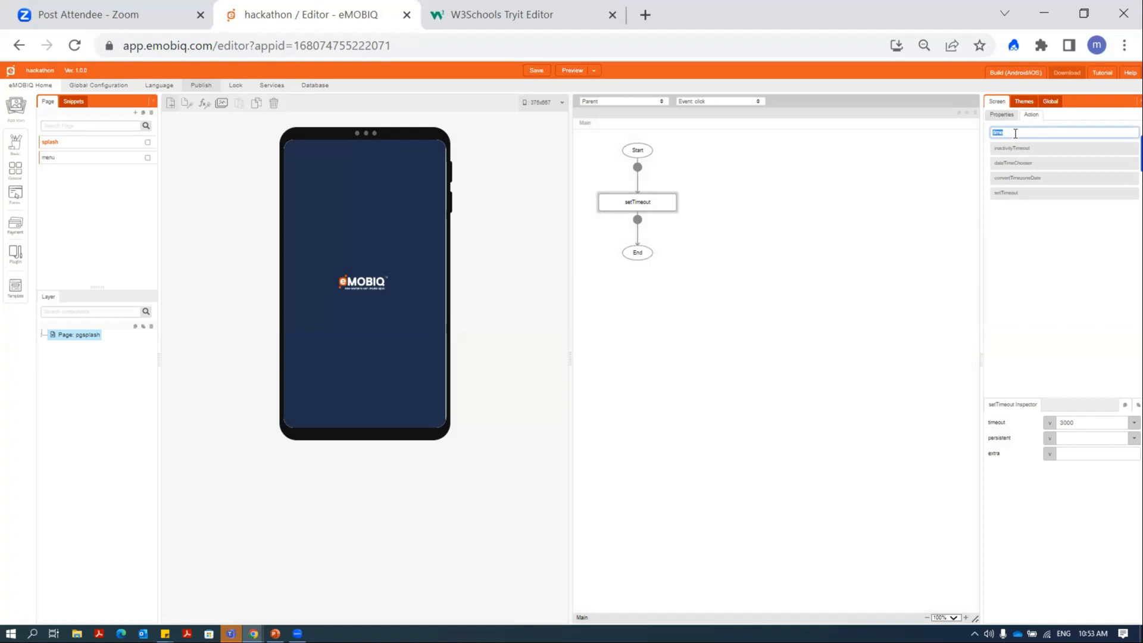
{"action": "type", "text": "infl"}
{"action": "key", "text": "BackSpace"}
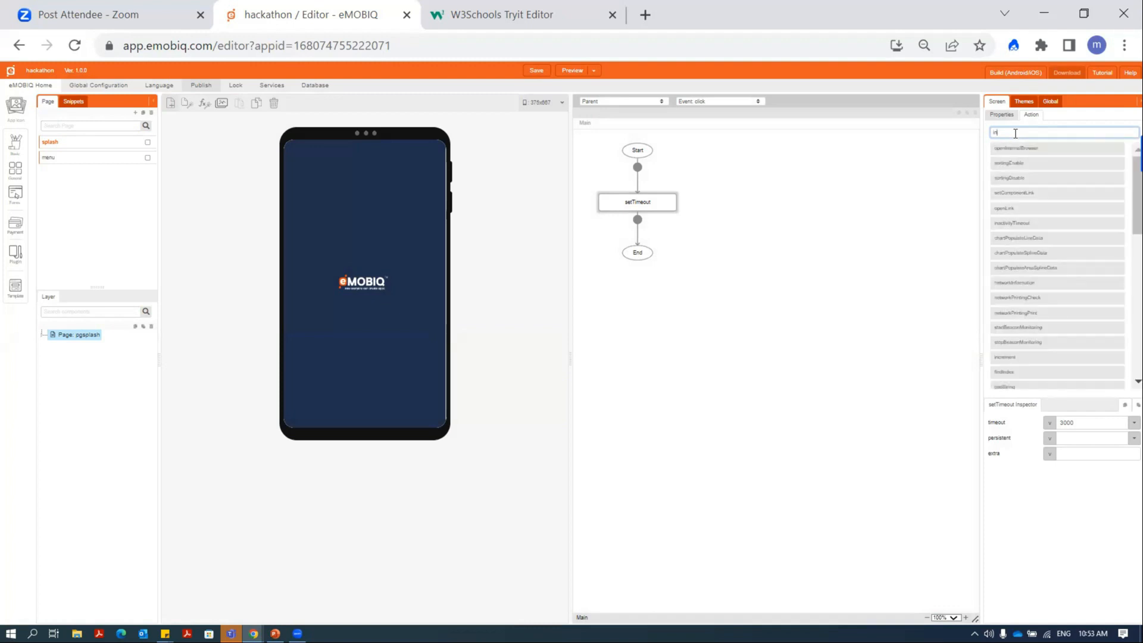
{"action": "key", "text": "BackSpace"}
{"action": "key", "text": "BackSpace"}
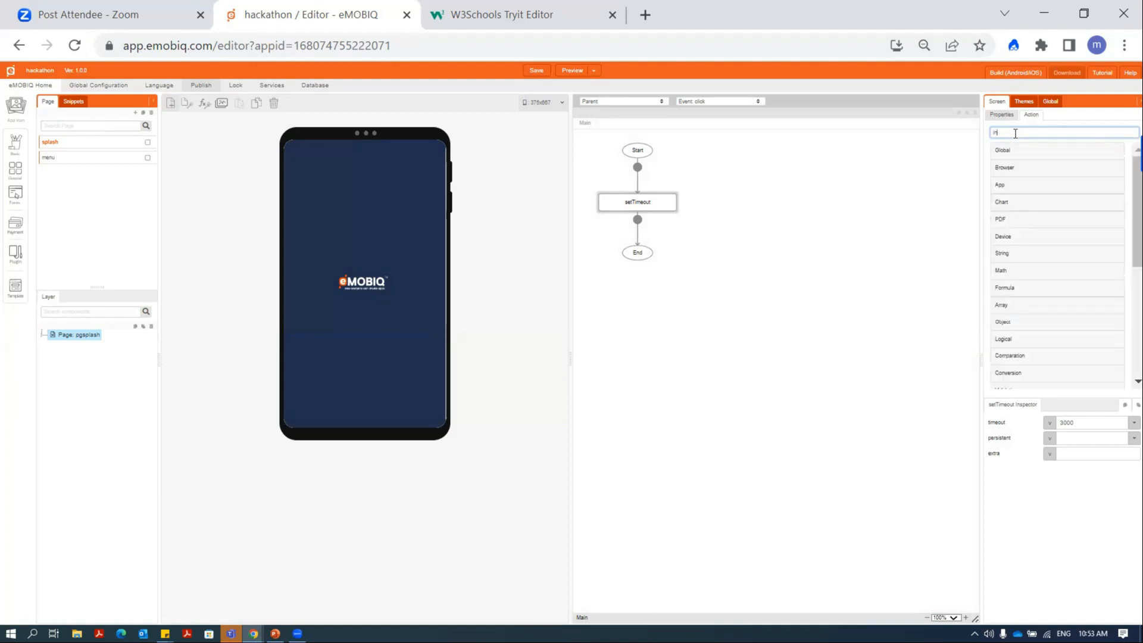
{"action": "type", "text": "o"}
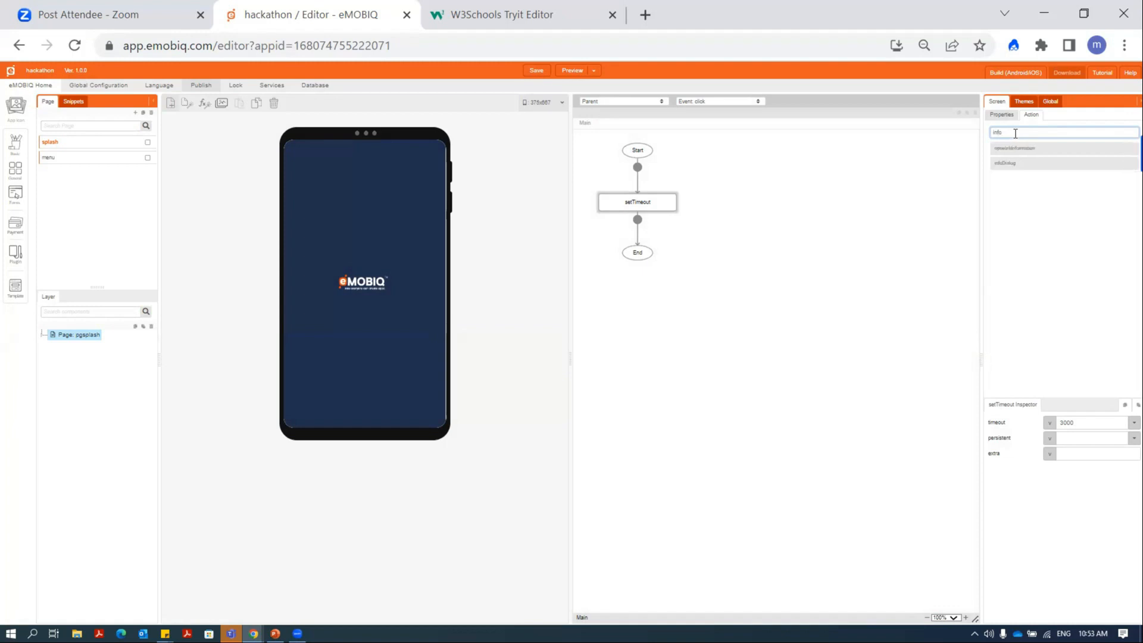
{"action": "left_click_drag", "start_coordinate": [1006, 162], "coordinate": [638, 220]}
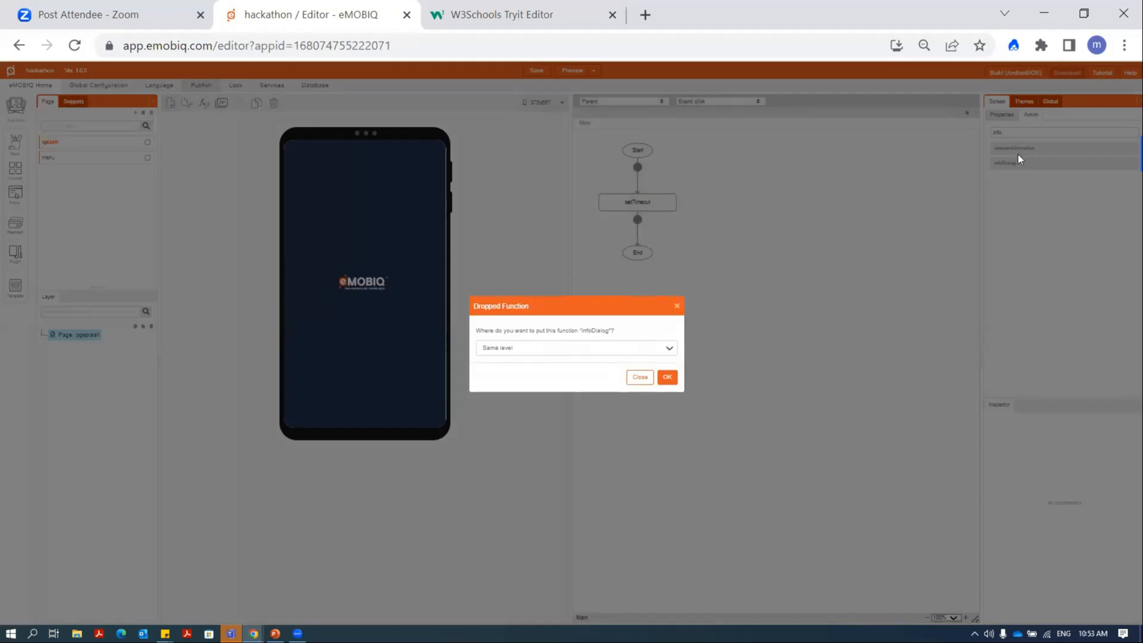
{"action": "left_click", "coordinate": [592, 352]}
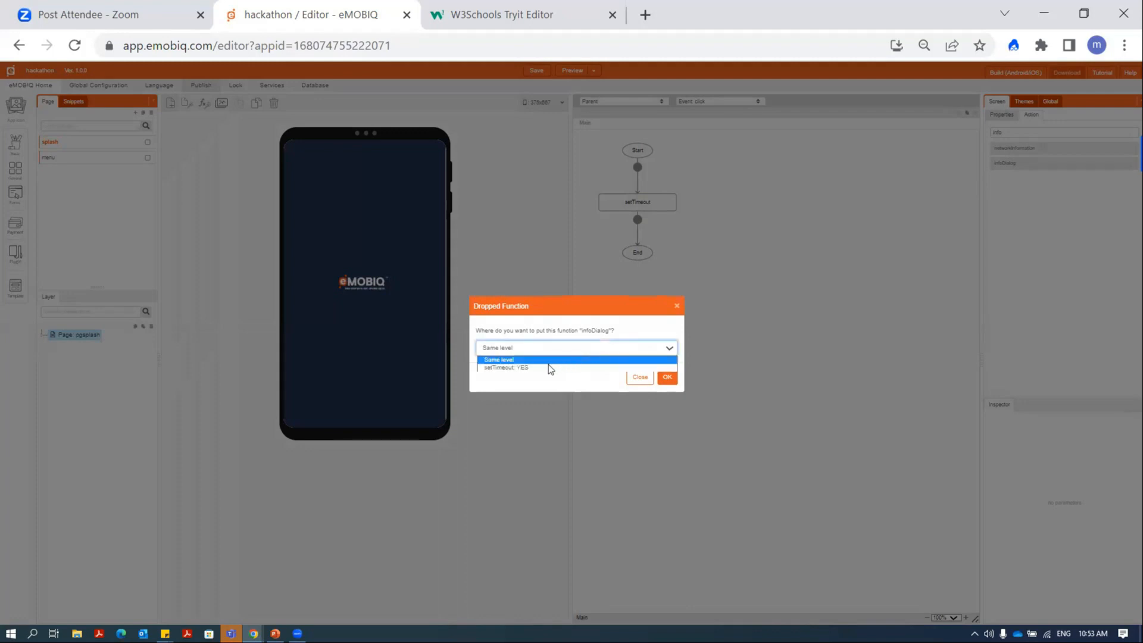
{"action": "left_click", "coordinate": [533, 368]}
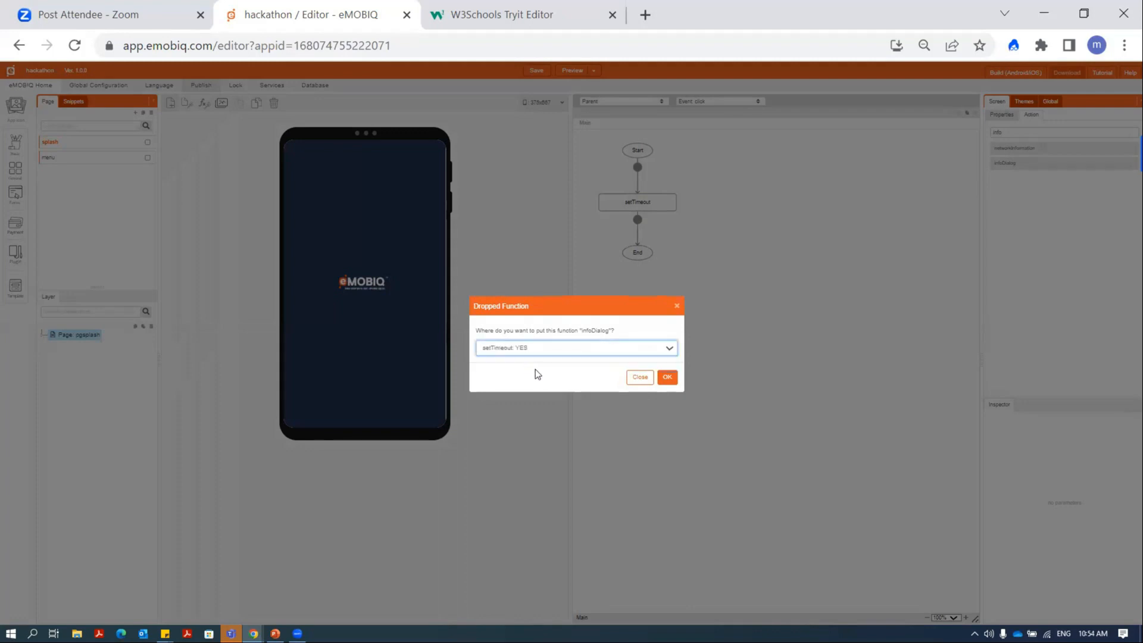
{"action": "left_click", "coordinate": [670, 379]}
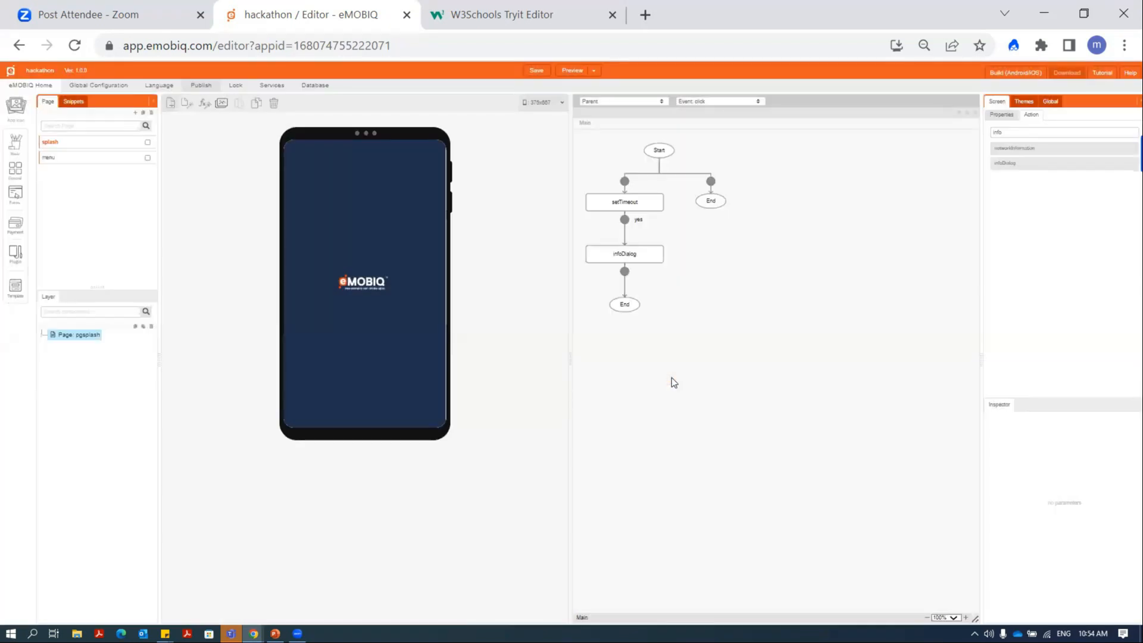
Step: Configure infoDialog with title "Function test", content "Function working" and disableTimer set to true
{"action": "left_click", "coordinate": [626, 254]}
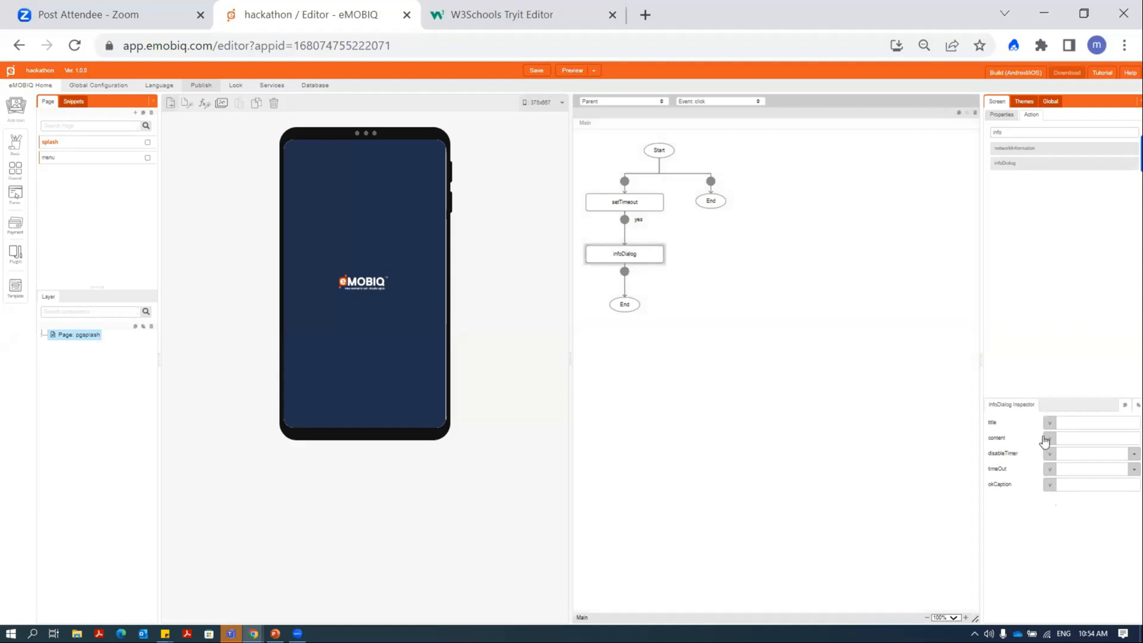
{"action": "left_click", "coordinate": [1074, 423]}
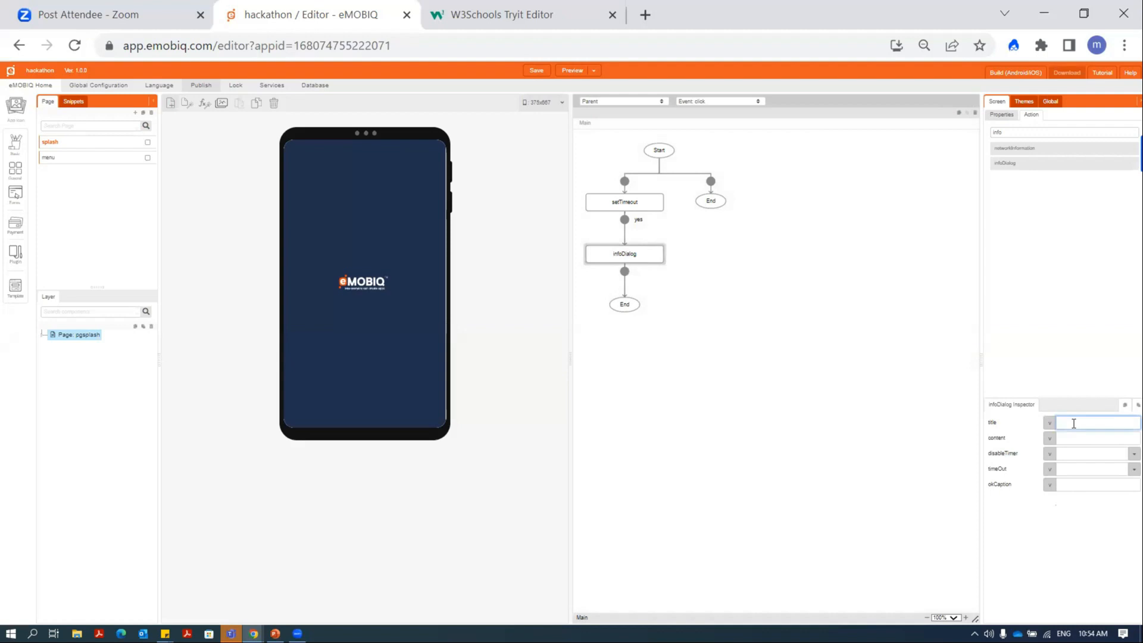
{"action": "type", "text": "Function test"}
{"action": "left_click", "coordinate": [1102, 438]}
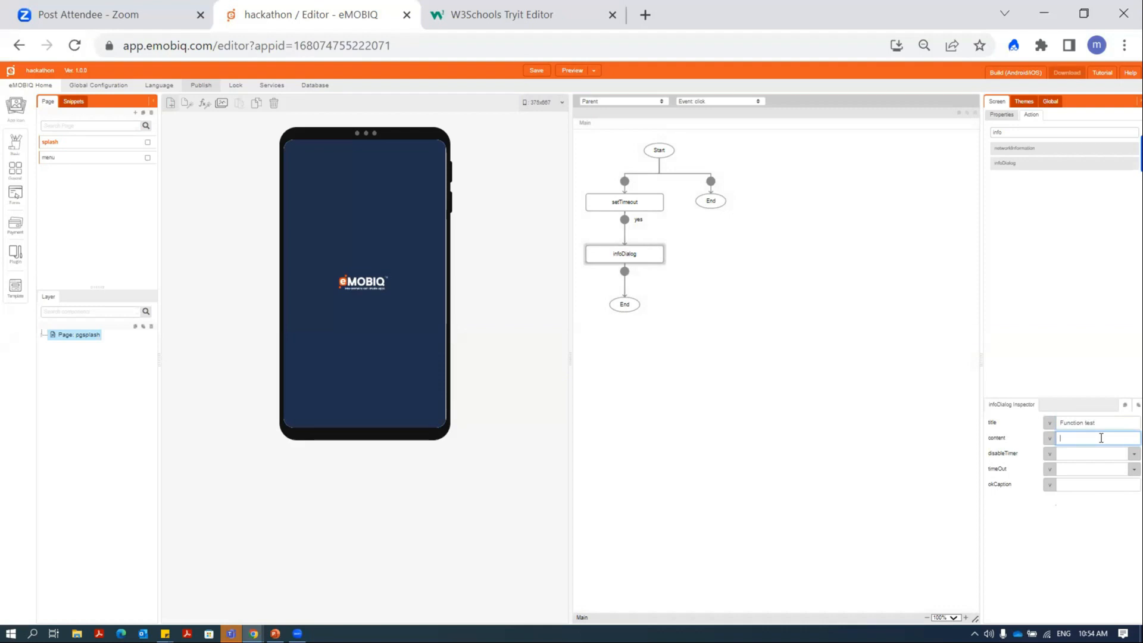
{"action": "type", "text": "Function working"}
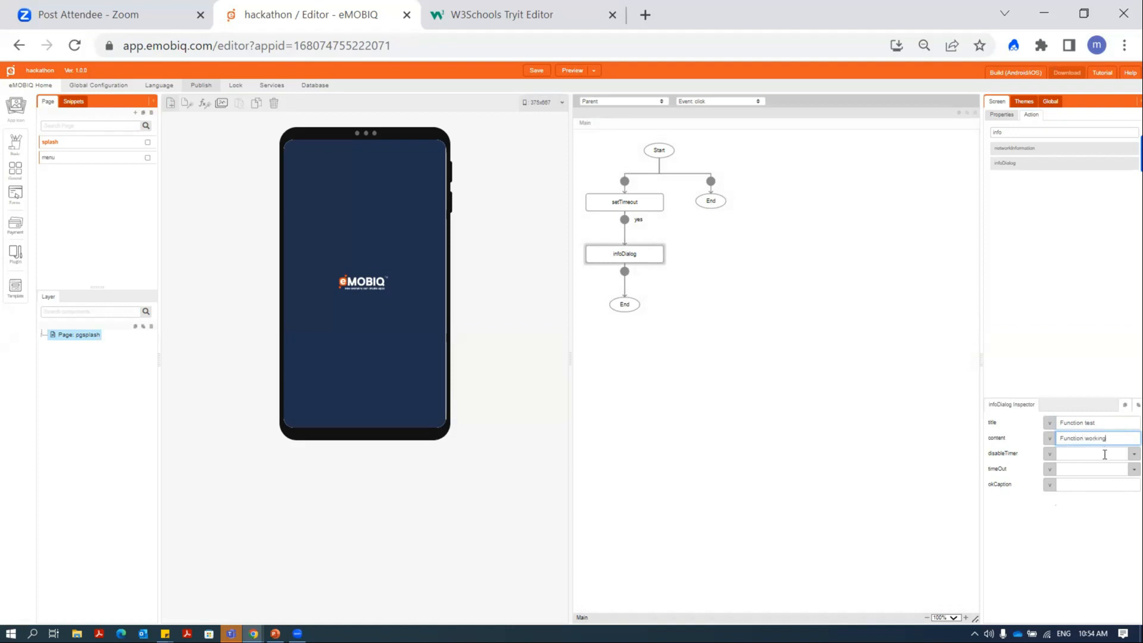
{"action": "left_click", "coordinate": [1130, 457]}
{"action": "left_click", "coordinate": [1101, 472]}
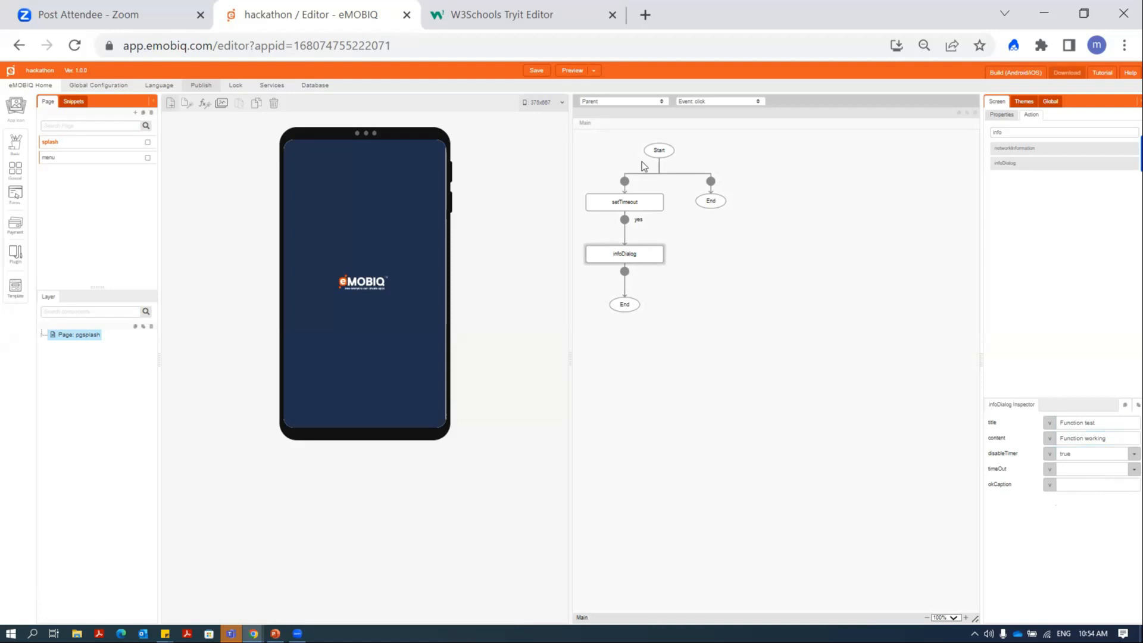
{"action": "left_click", "coordinate": [1075, 471]}
Step: Save the project, preview the app to test the info dialog, and close the preview
{"action": "left_click", "coordinate": [536, 71]}
{"action": "left_click", "coordinate": [572, 71]}
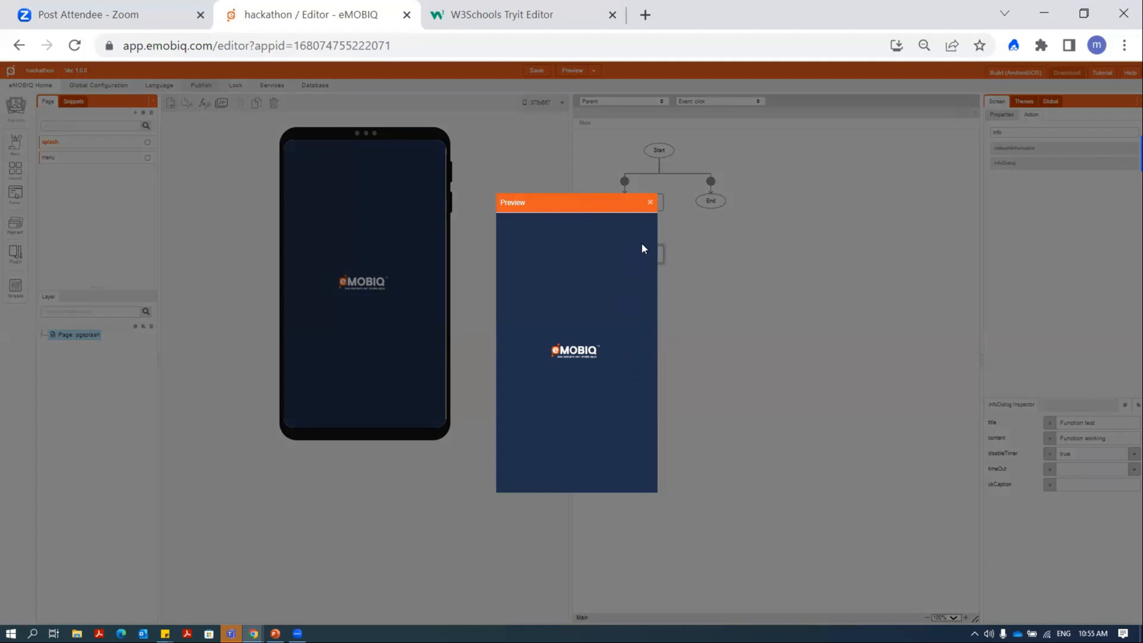
{"action": "left_click", "coordinate": [649, 203]}
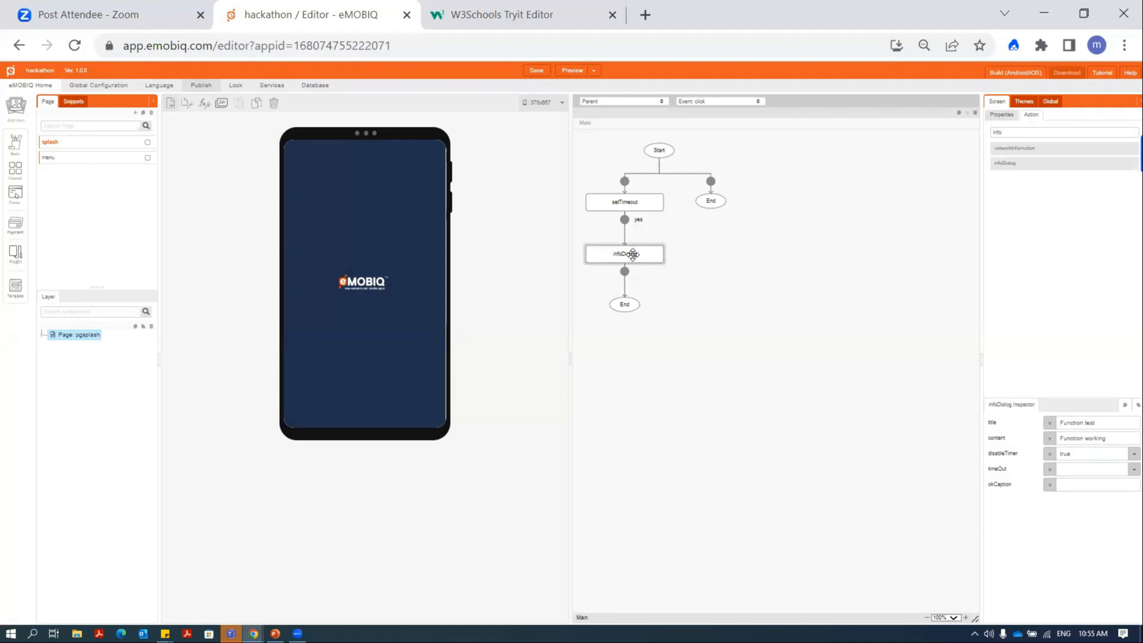
Step: Check the setTimeout parameters, set infoDialog's disableTimer to no, then save the project and preview the app again
{"action": "left_click", "coordinate": [625, 203]}
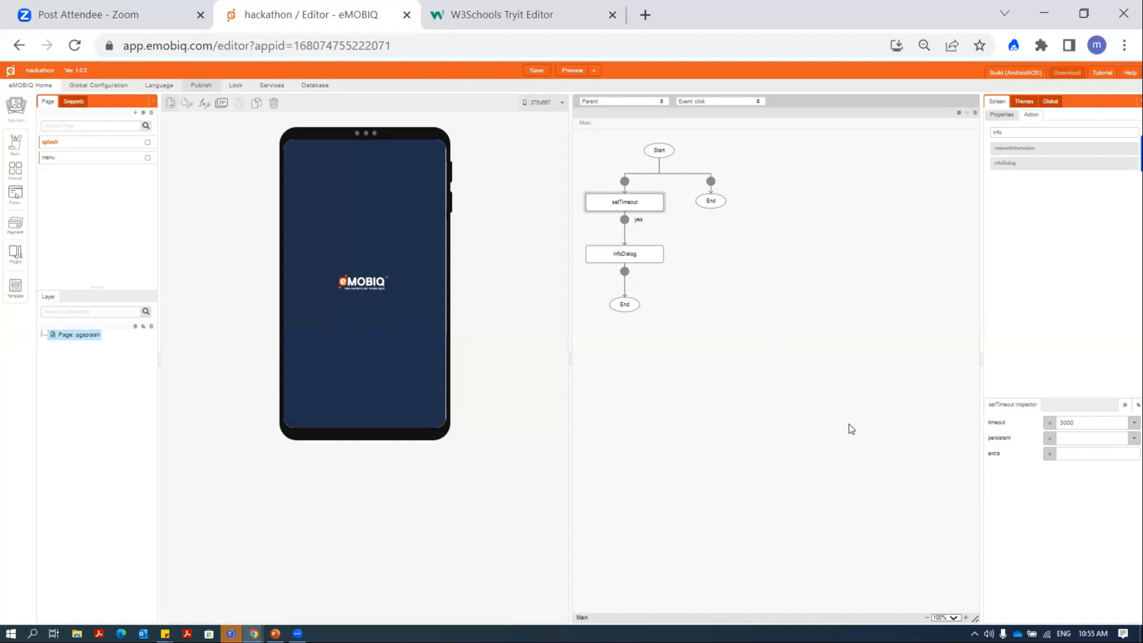
{"action": "left_click", "coordinate": [653, 257]}
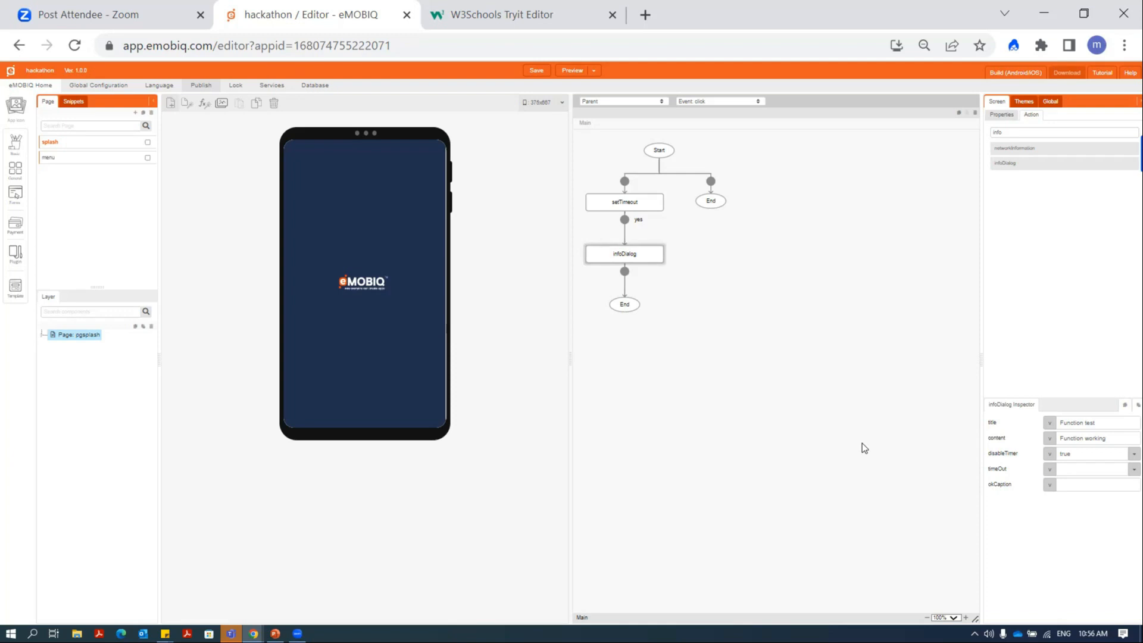
{"action": "left_click", "coordinate": [1129, 457]}
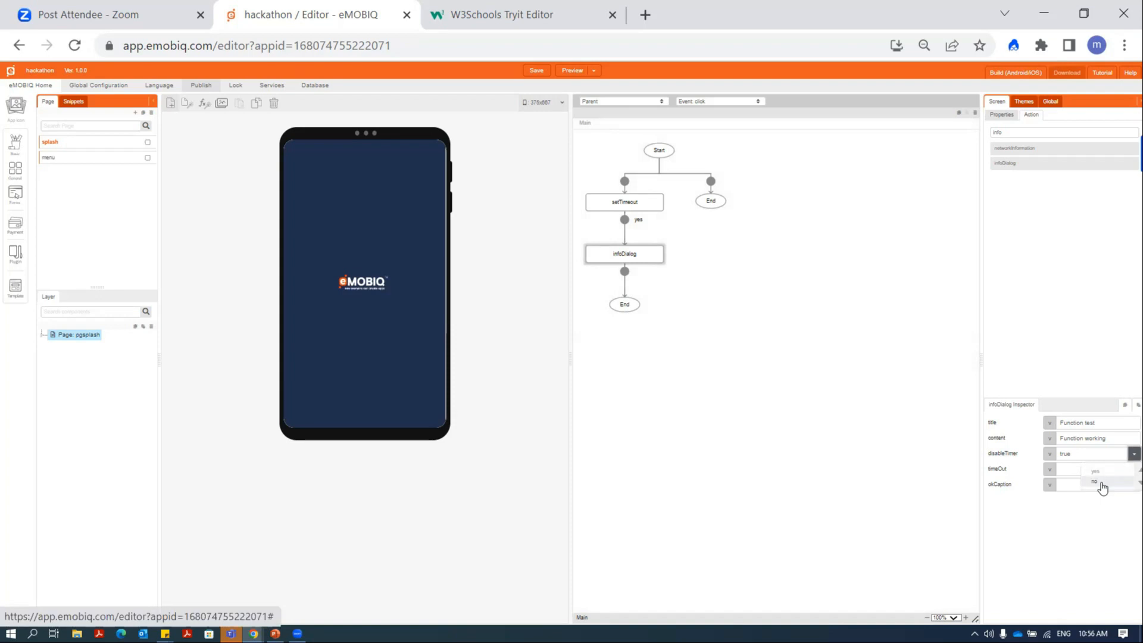
{"action": "left_click", "coordinate": [1099, 482]}
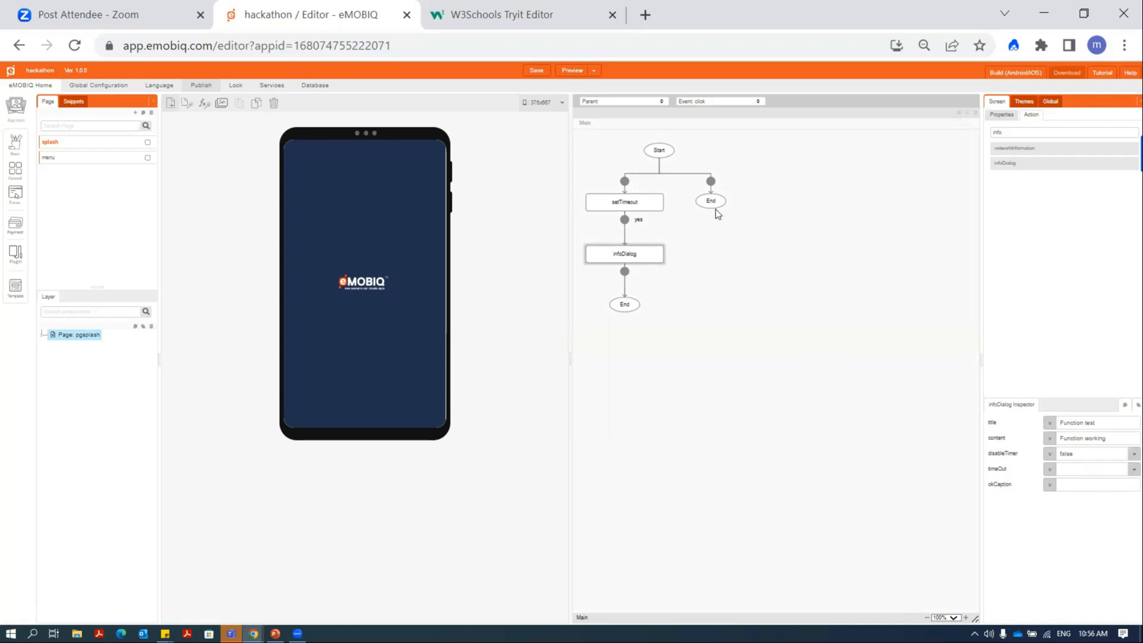
{"action": "left_click", "coordinate": [536, 70]}
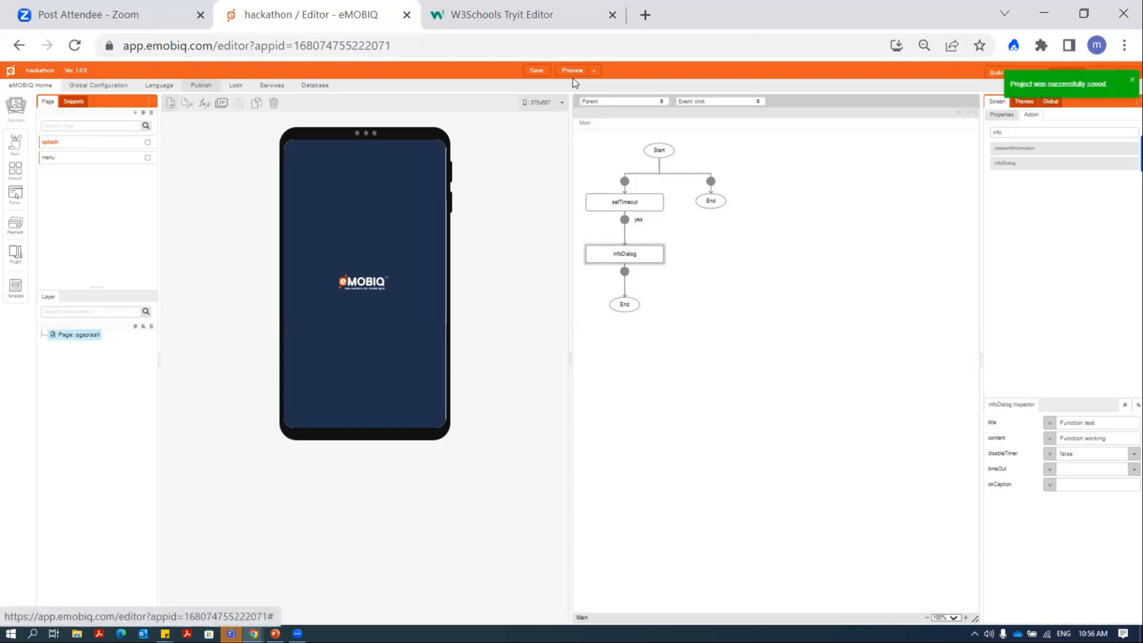
{"action": "left_click", "coordinate": [572, 70]}
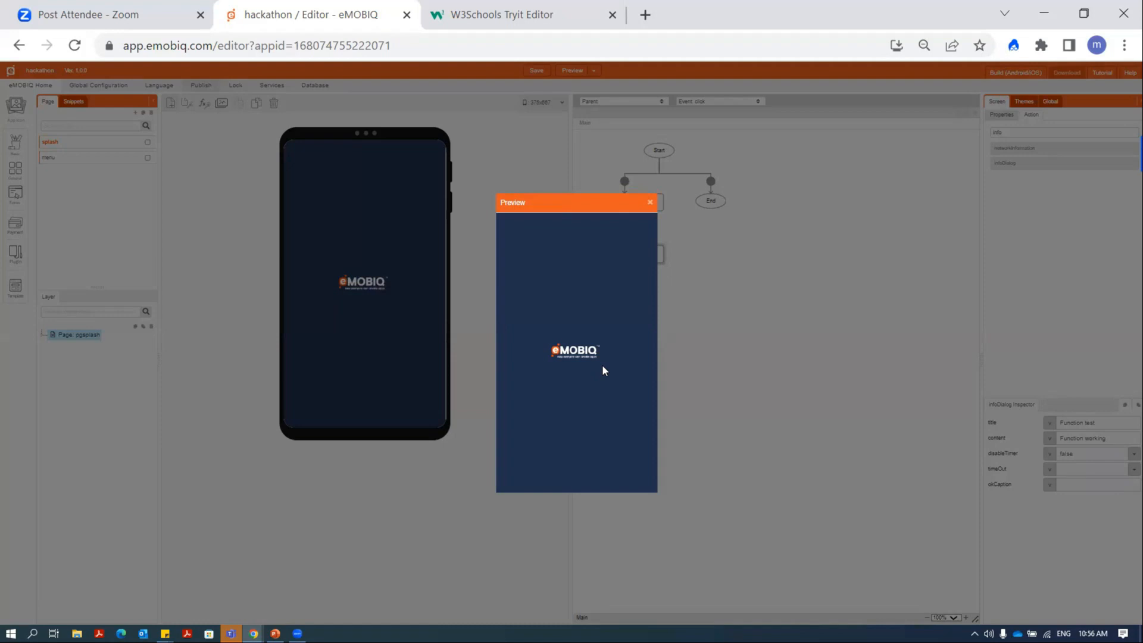
Step: Close the preview and delete the infoDialog function from the splash page's flow
{"action": "left_click", "coordinate": [650, 203]}
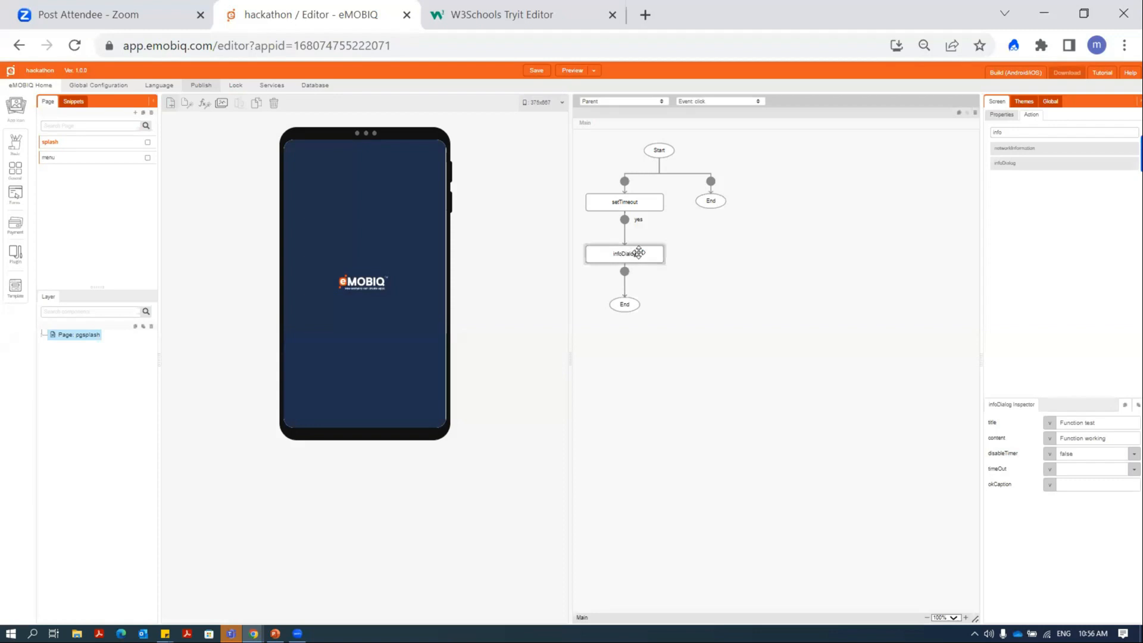
{"action": "left_click", "coordinate": [975, 113]}
{"action": "left_click", "coordinate": [667, 362]}
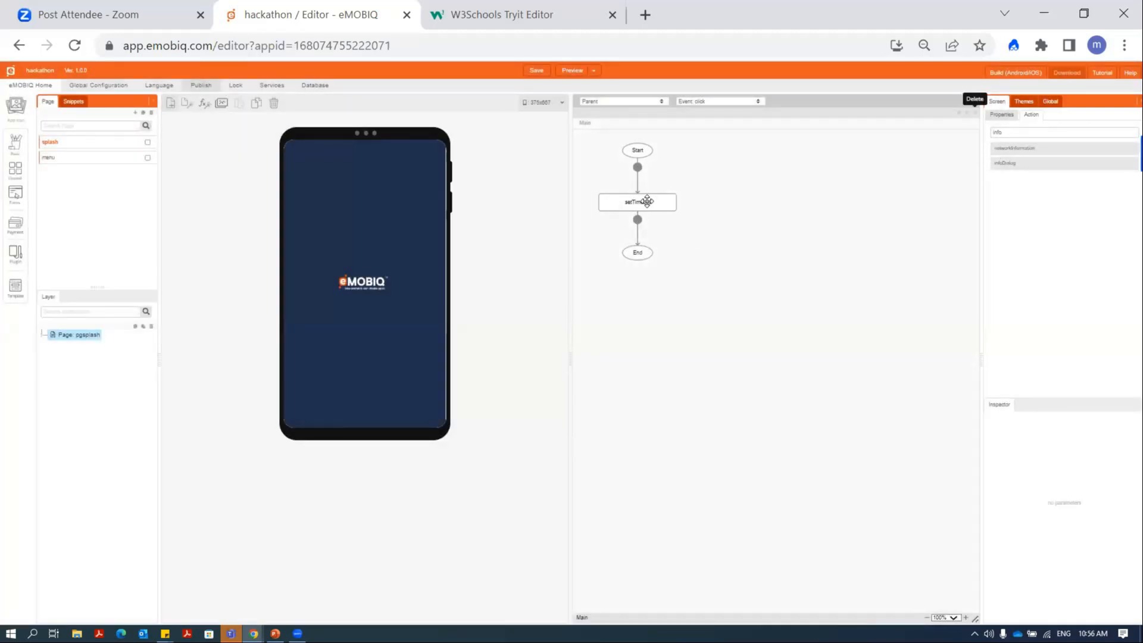
Step: Find the gotoPage function and add it to the flow under the setTimeout: YES branch
{"action": "left_click", "coordinate": [650, 208]}
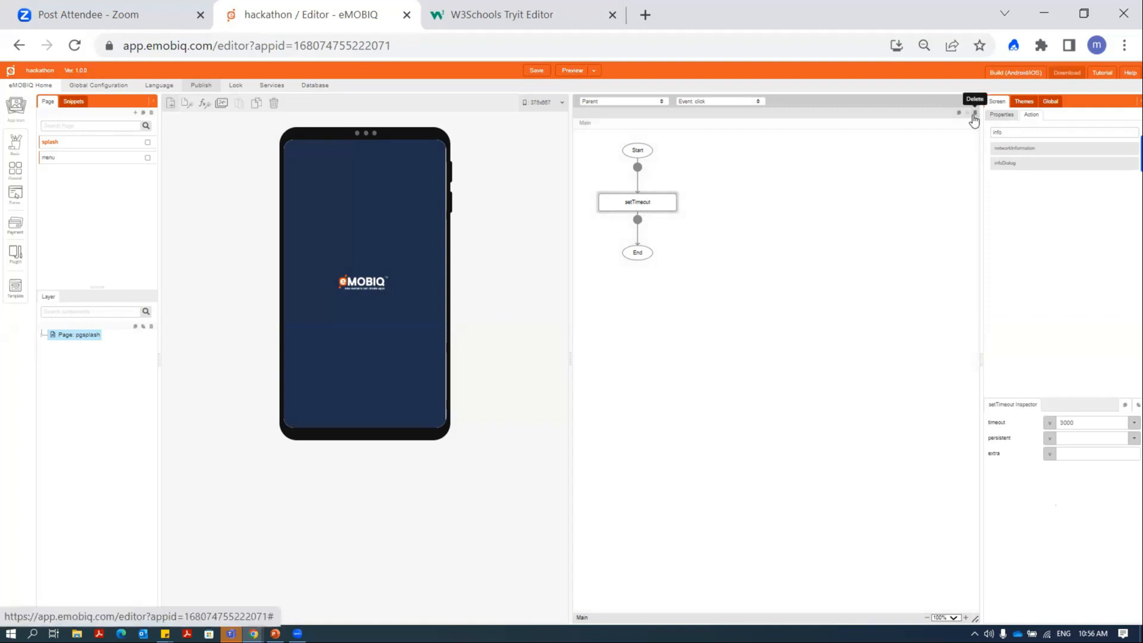
{"action": "double_click", "coordinate": [1005, 132]}
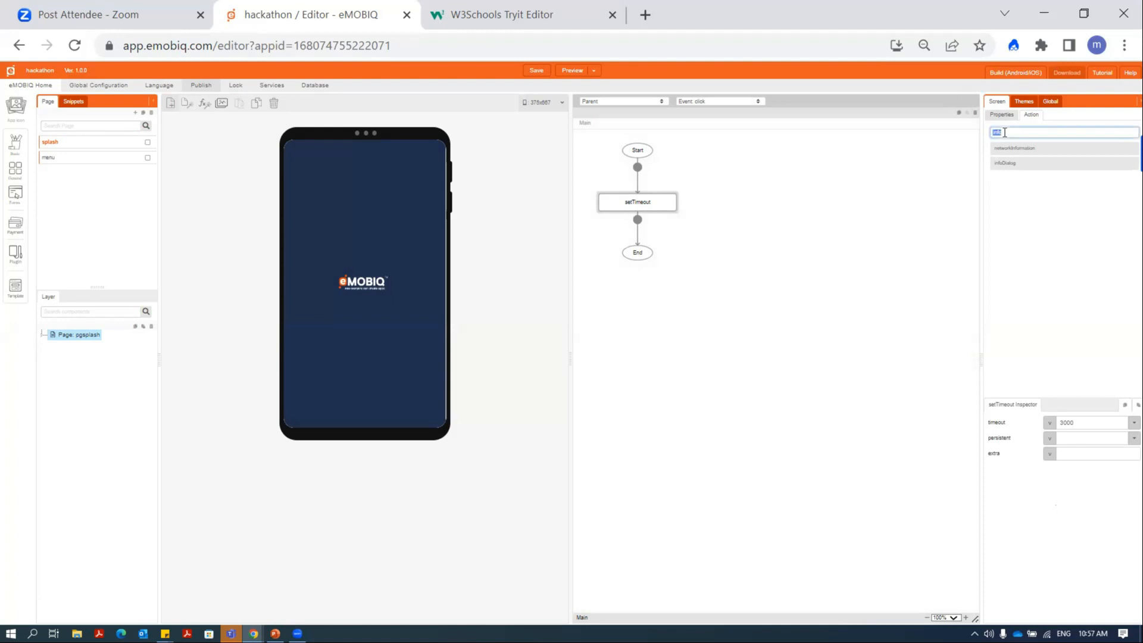
{"action": "type", "text": "d"}
{"action": "type", "text": "o"}
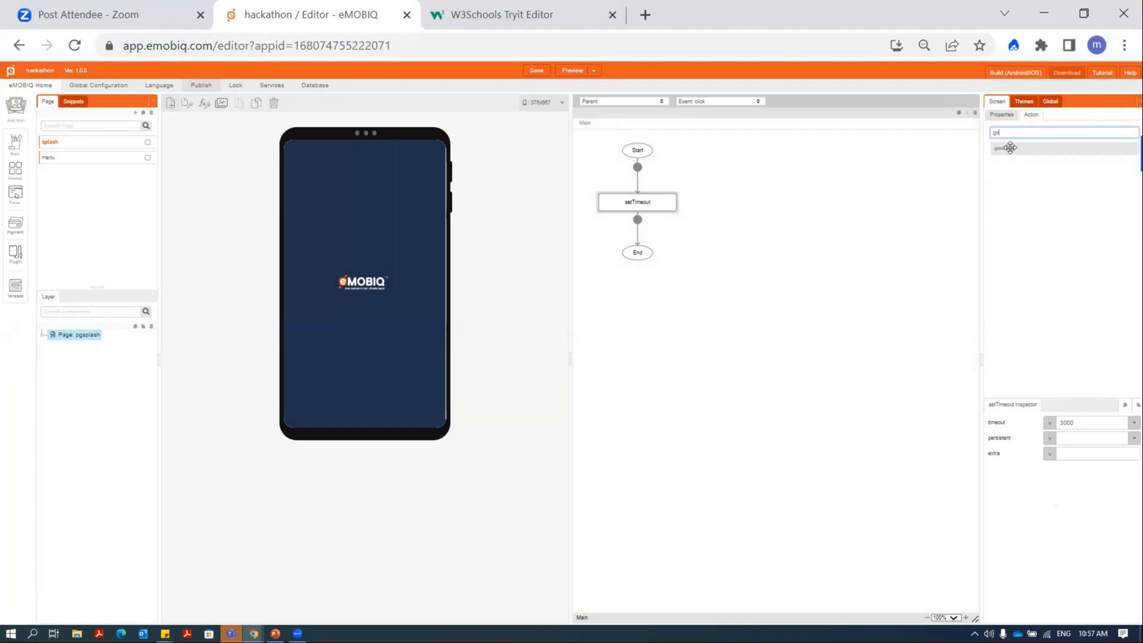
{"action": "left_click_drag", "start_coordinate": [1012, 149], "coordinate": [638, 221]}
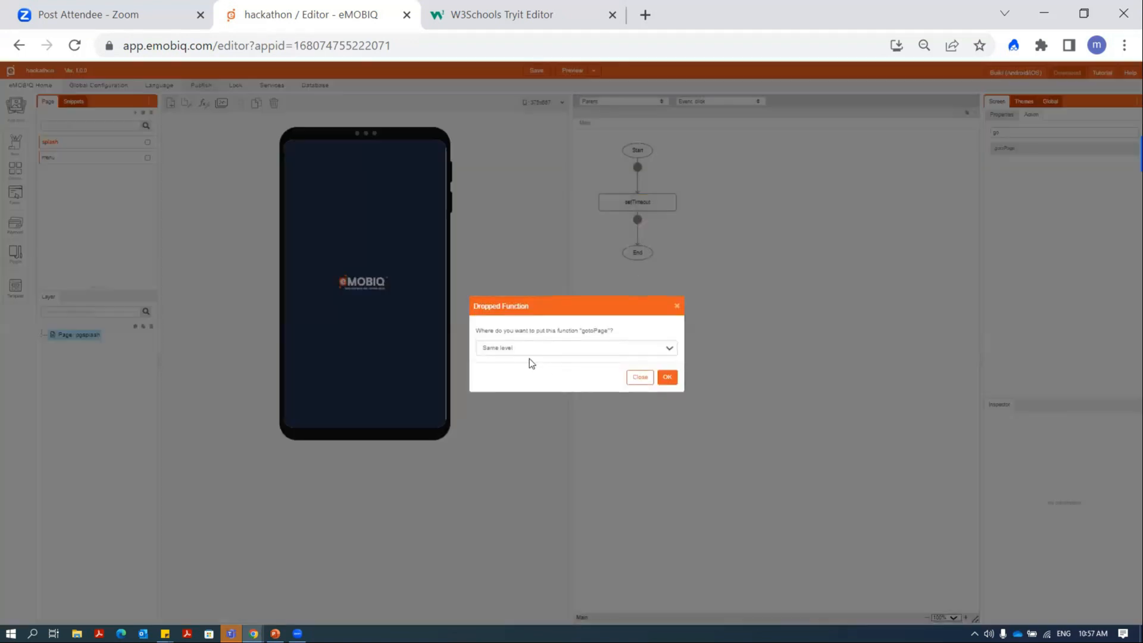
{"action": "left_click", "coordinate": [524, 352]}
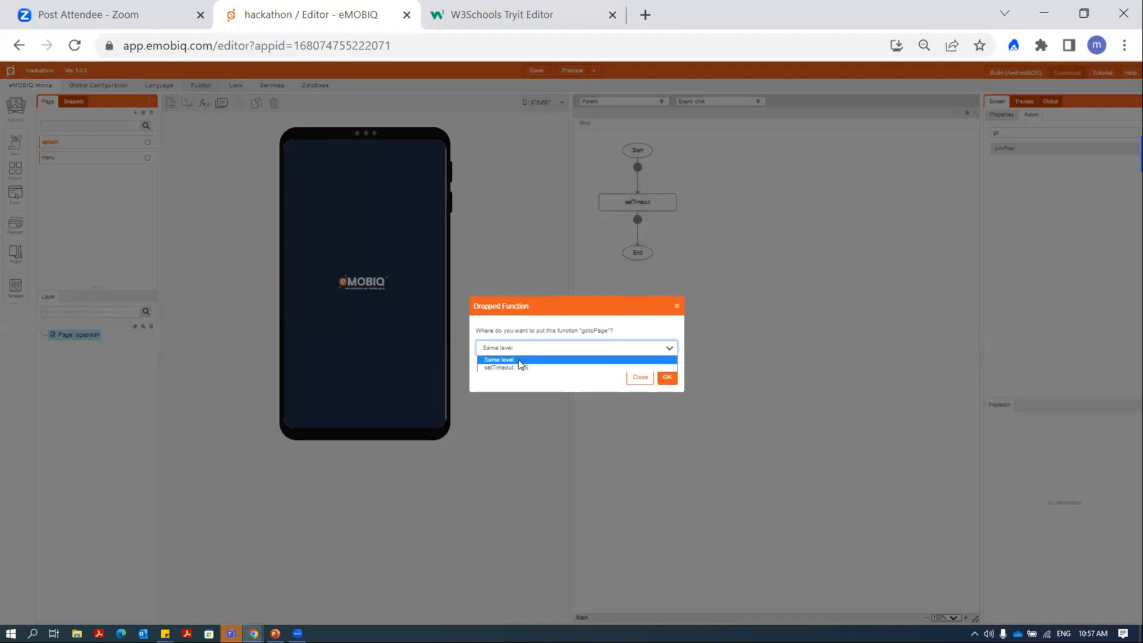
{"action": "left_click", "coordinate": [517, 365]}
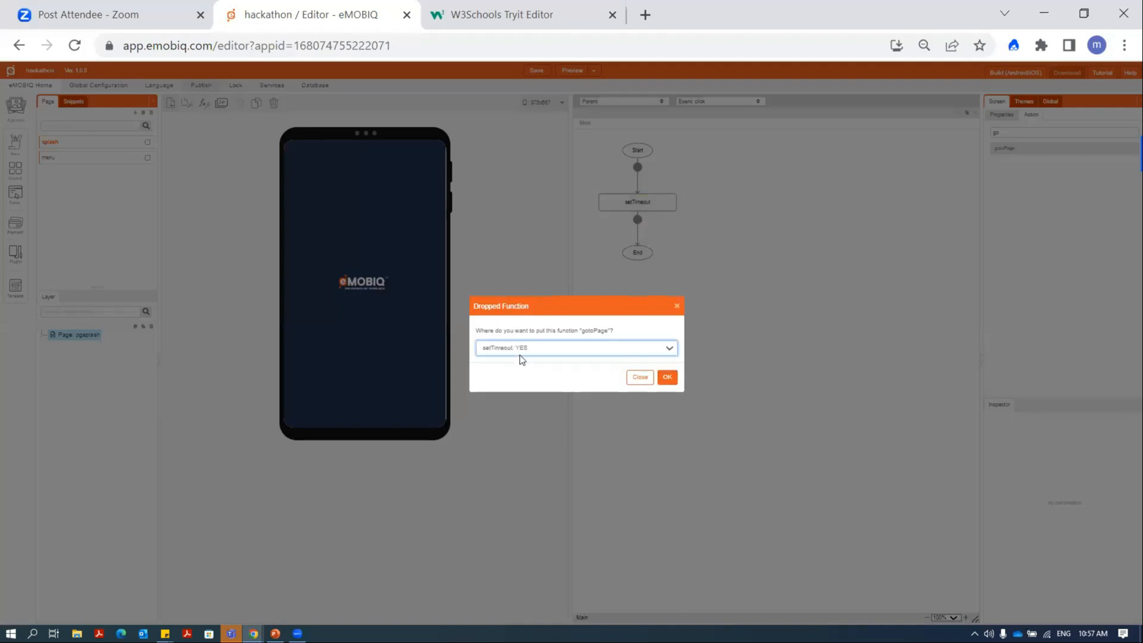
{"action": "left_click", "coordinate": [668, 379]}
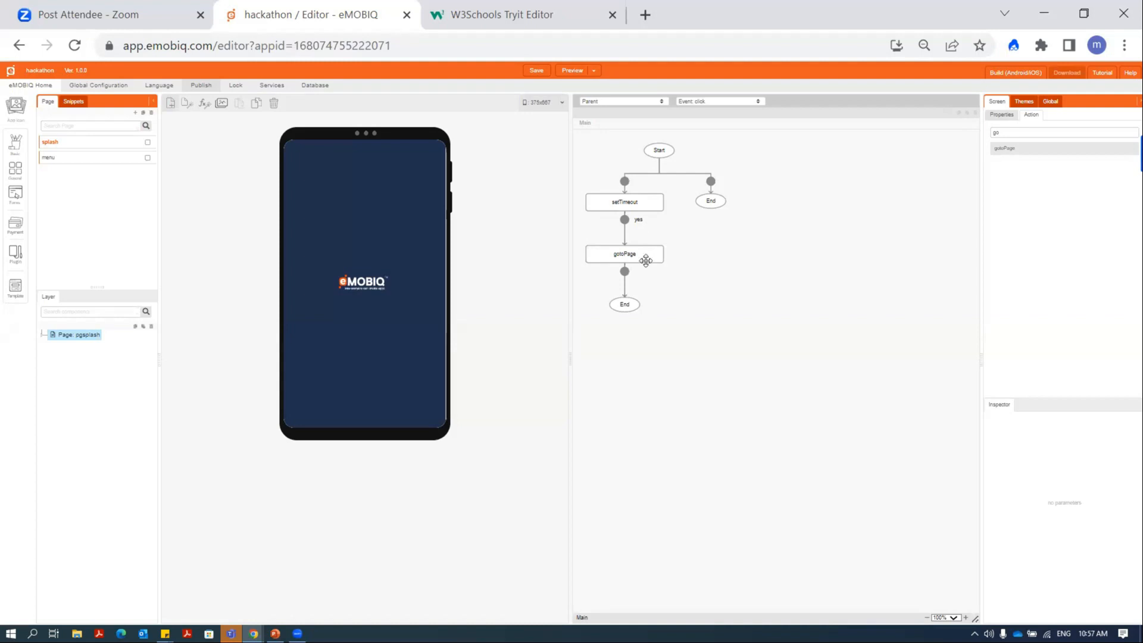
Step: Open the list of target pages for the gotoPage function's p parameter
{"action": "left_click", "coordinate": [627, 255]}
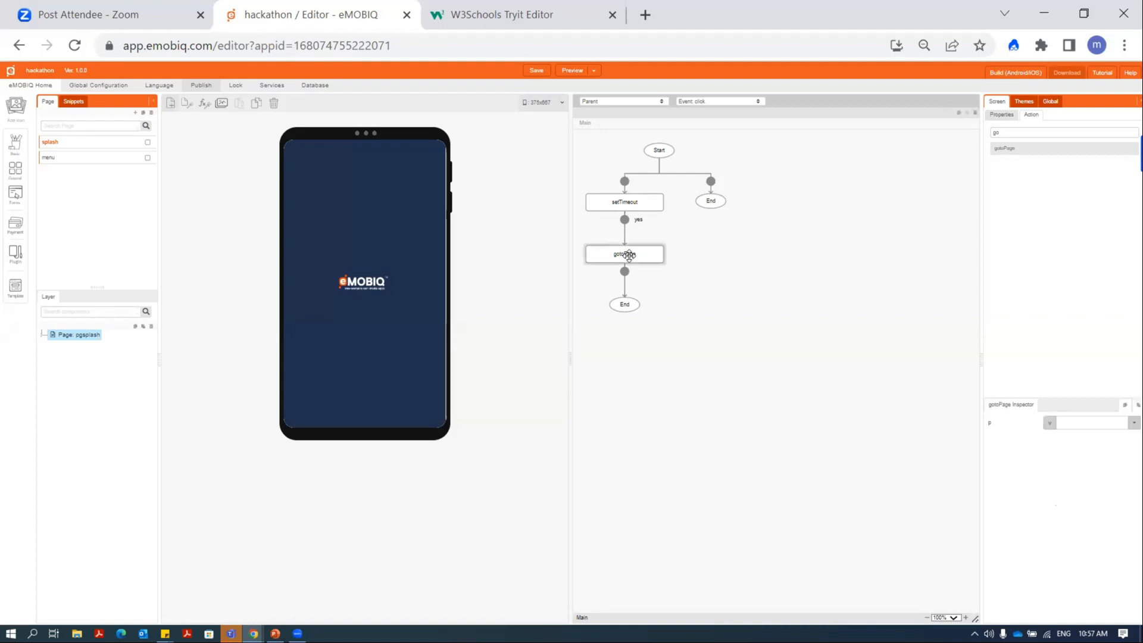
{"action": "left_click", "coordinate": [1130, 425]}
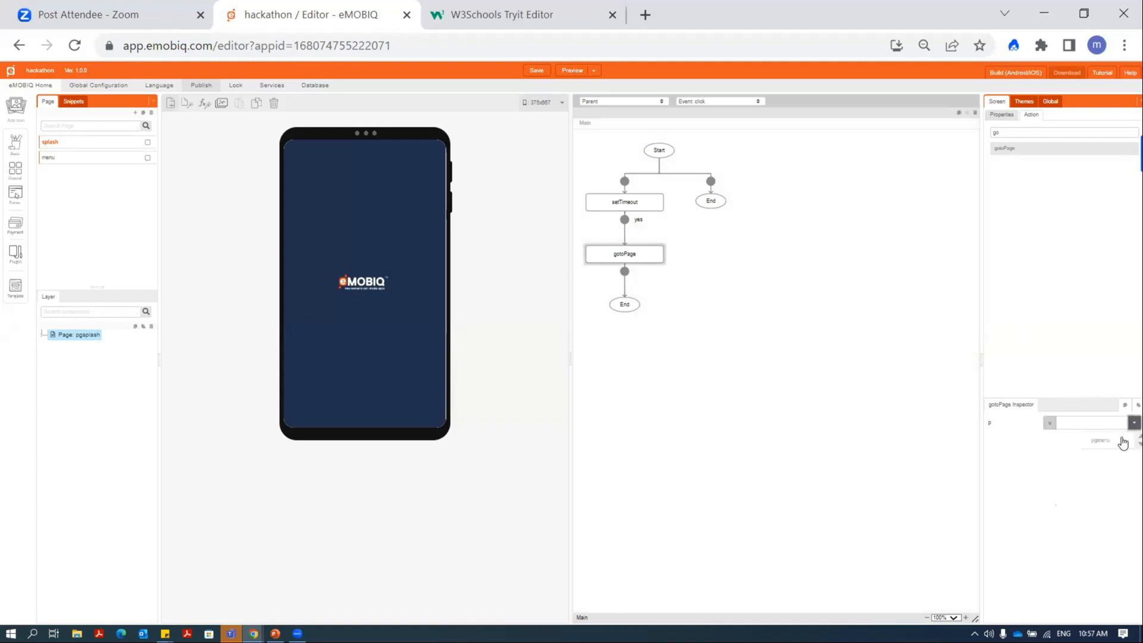
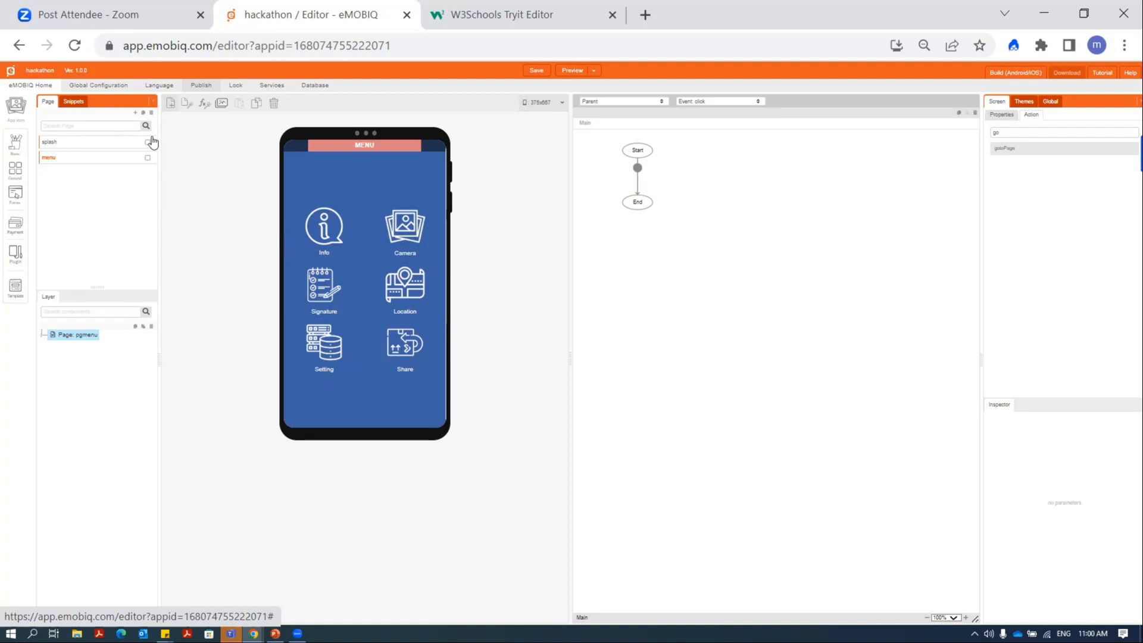
Step: Add a new page named info to the project
{"action": "left_click", "coordinate": [135, 112]}
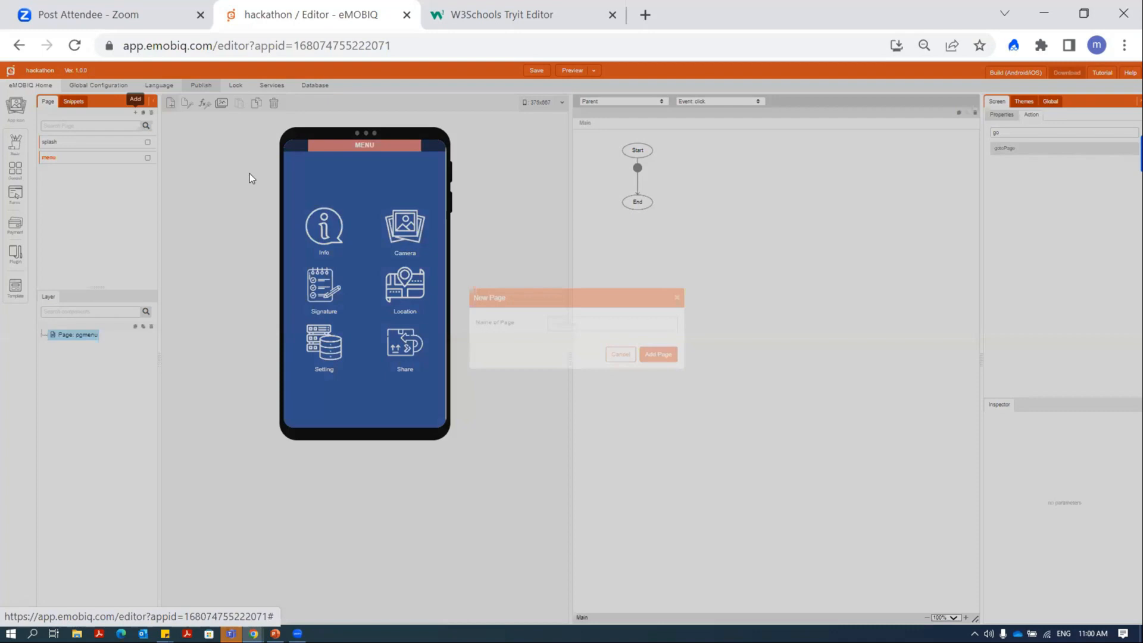
{"action": "left_click", "coordinate": [575, 344]}
{"action": "type", "text": "info"}
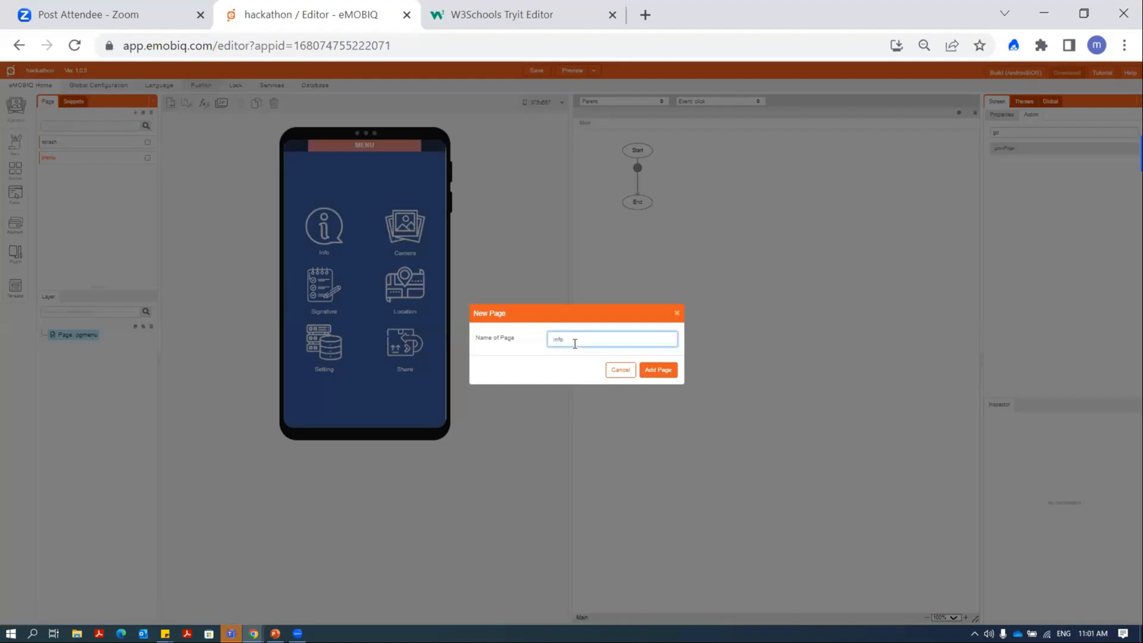
{"action": "left_click", "coordinate": [658, 370]}
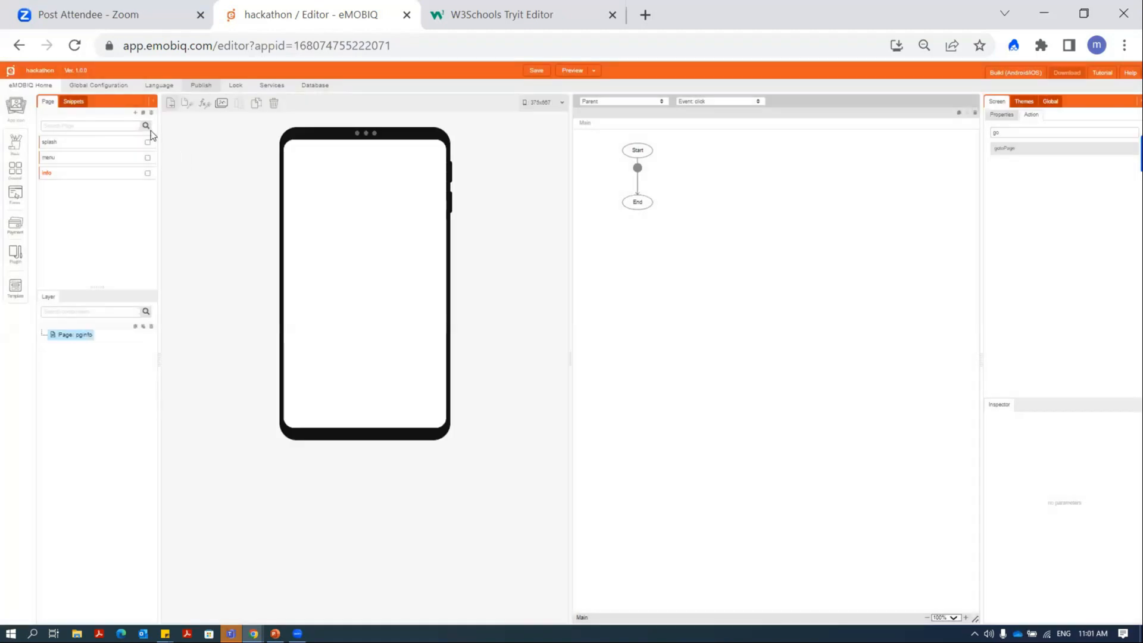
Step: Add two more pages named signature and location
{"action": "left_click", "coordinate": [135, 112]}
{"action": "left_click", "coordinate": [562, 340]}
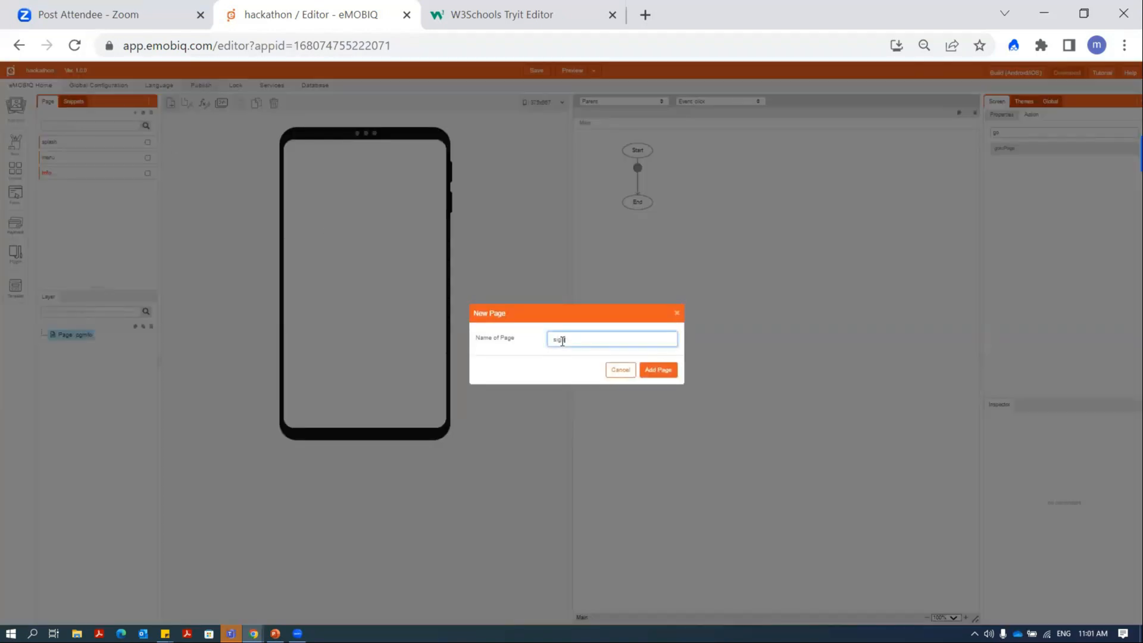
{"action": "left_click", "coordinate": [653, 377]}
{"action": "left_click", "coordinate": [136, 113]}
{"action": "left_click", "coordinate": [562, 339]}
{"action": "type", "text": "location"}
{"action": "left_click", "coordinate": [672, 372]}
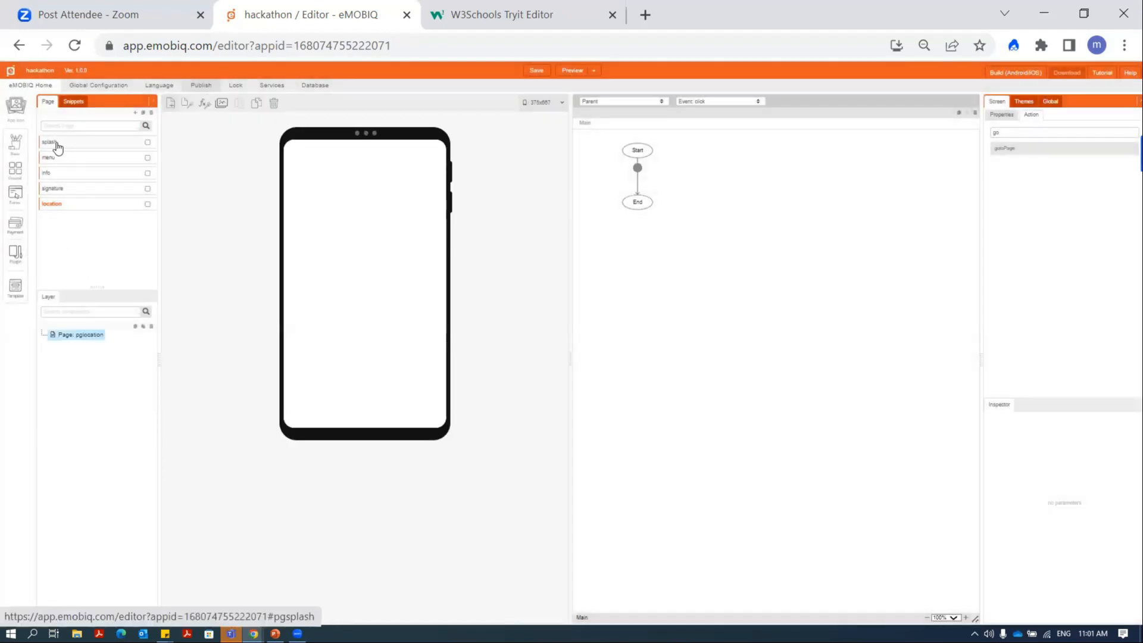
Step: Open the menu page, save the project, and select the panel containing the Info icon and label
{"action": "left_click", "coordinate": [53, 162]}
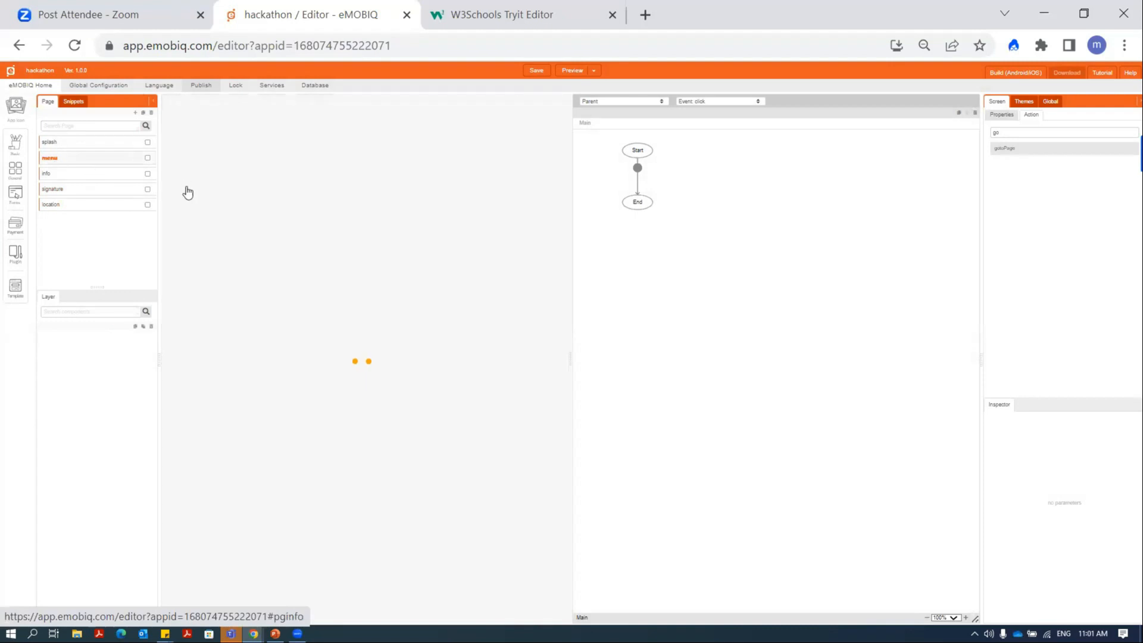
{"action": "left_click", "coordinate": [535, 72]}
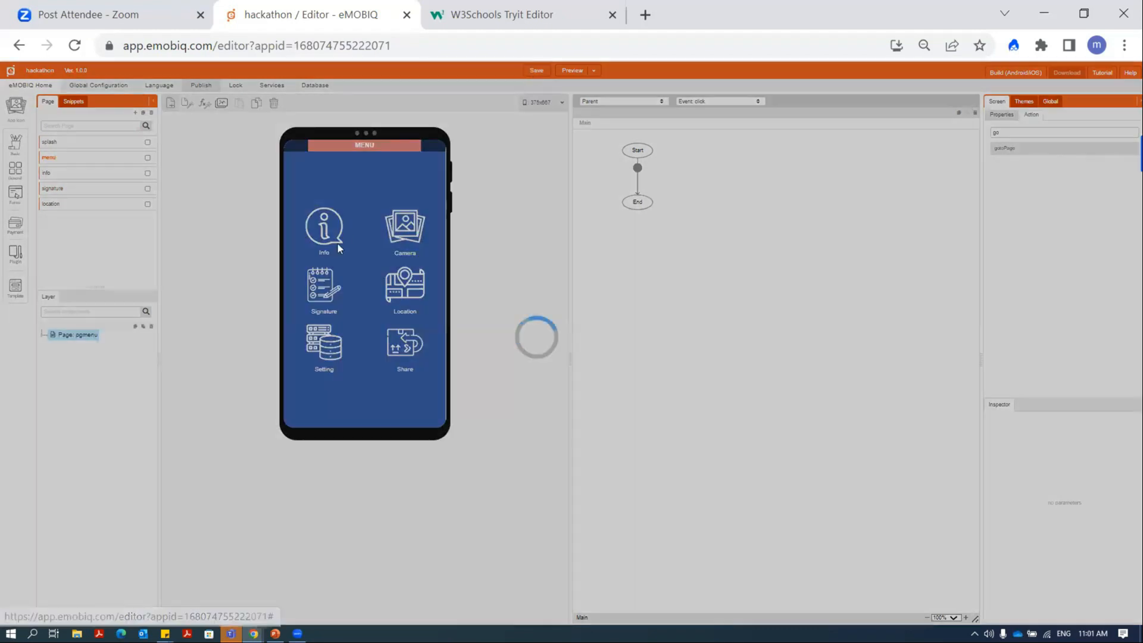
{"action": "left_click", "coordinate": [305, 194]}
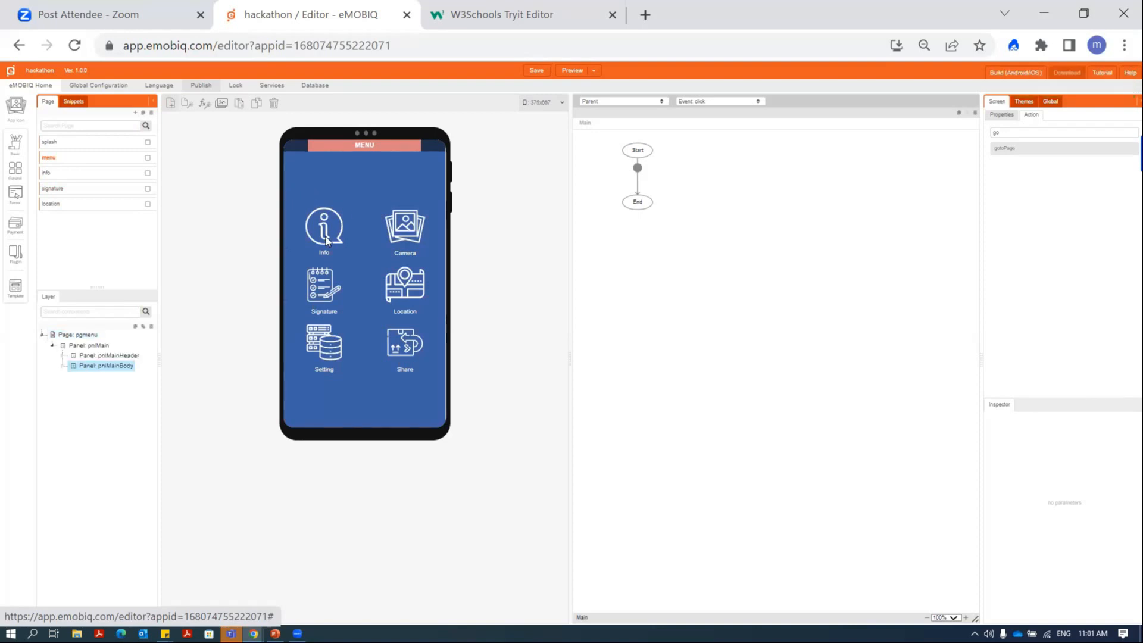
{"action": "left_click", "coordinate": [301, 206]}
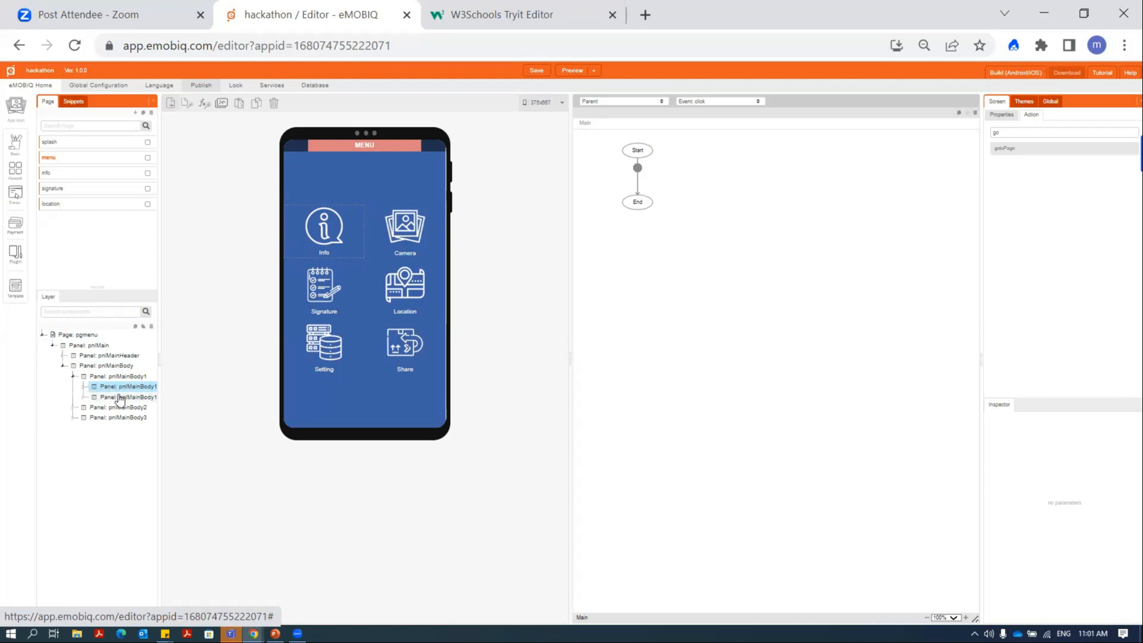
{"action": "left_click", "coordinate": [84, 387]}
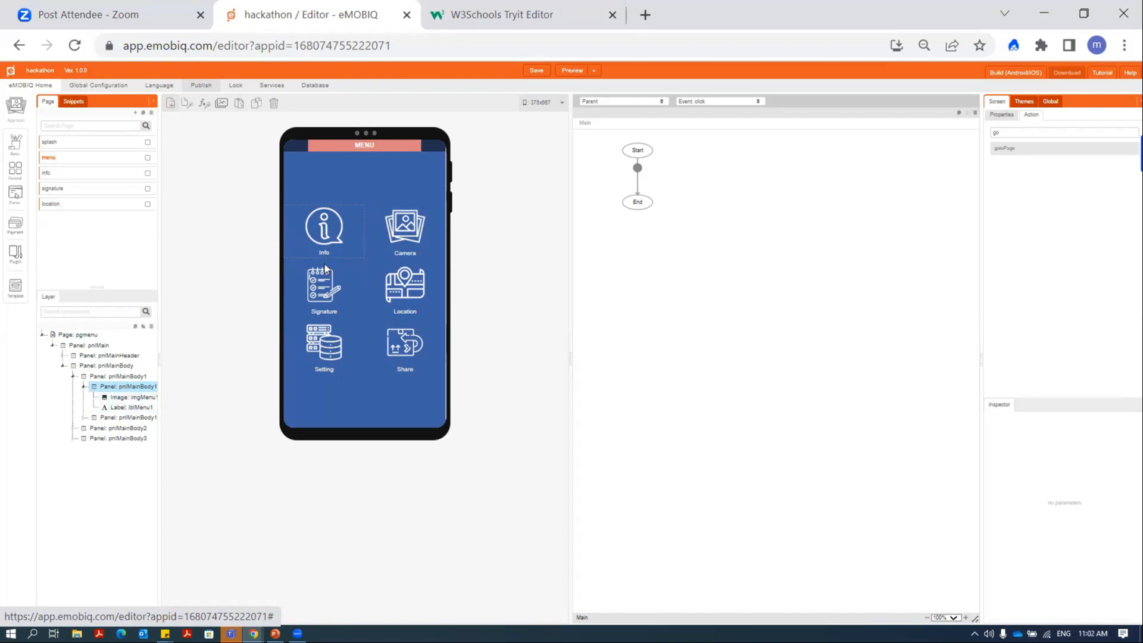
{"action": "left_click", "coordinate": [331, 230]}
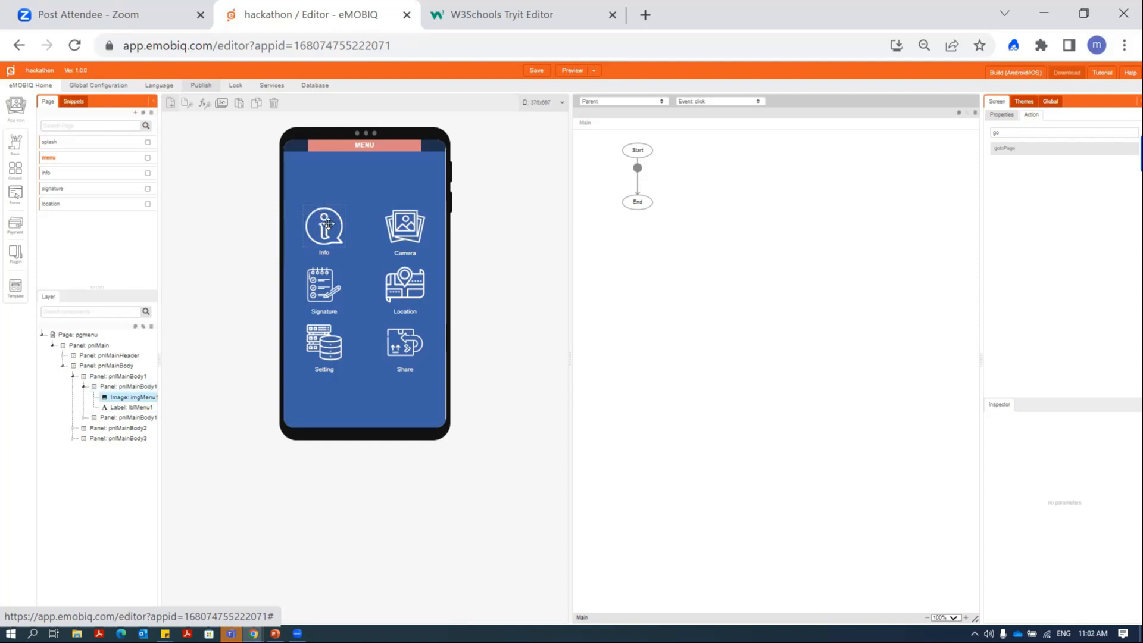
{"action": "left_click", "coordinate": [294, 212]}
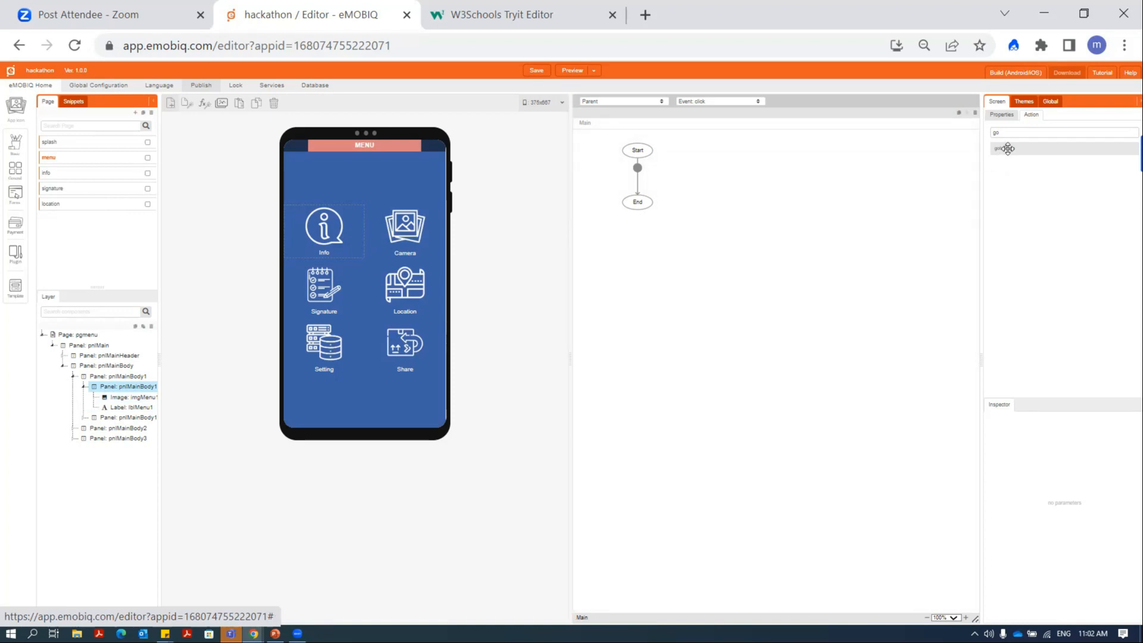
Step: Add gotoPage to the Info panel's click flow with pginfo as its p parameter, and save the project
{"action": "left_click_drag", "start_coordinate": [1009, 150], "coordinate": [648, 173]}
{"action": "left_click", "coordinate": [647, 205]}
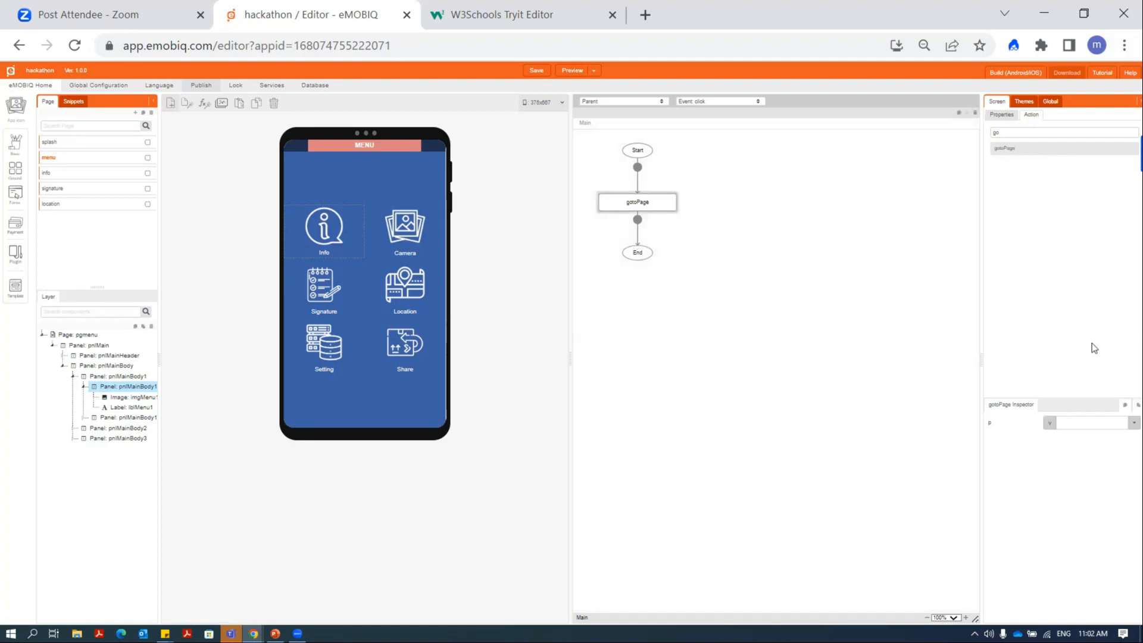
{"action": "left_click", "coordinate": [1132, 425]}
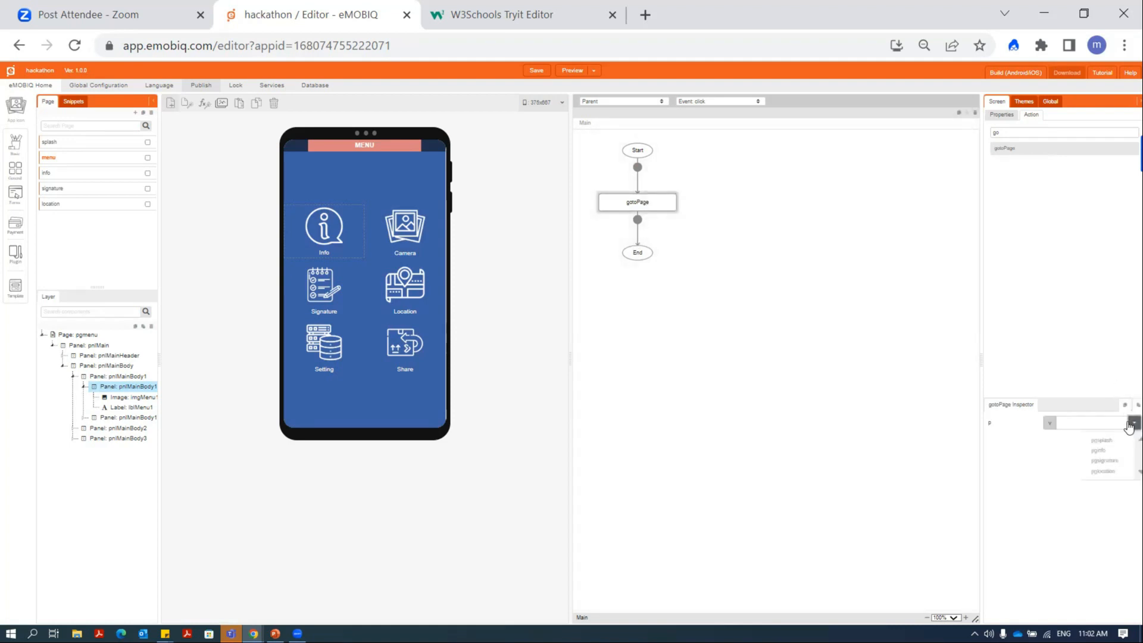
{"action": "left_click", "coordinate": [1101, 452]}
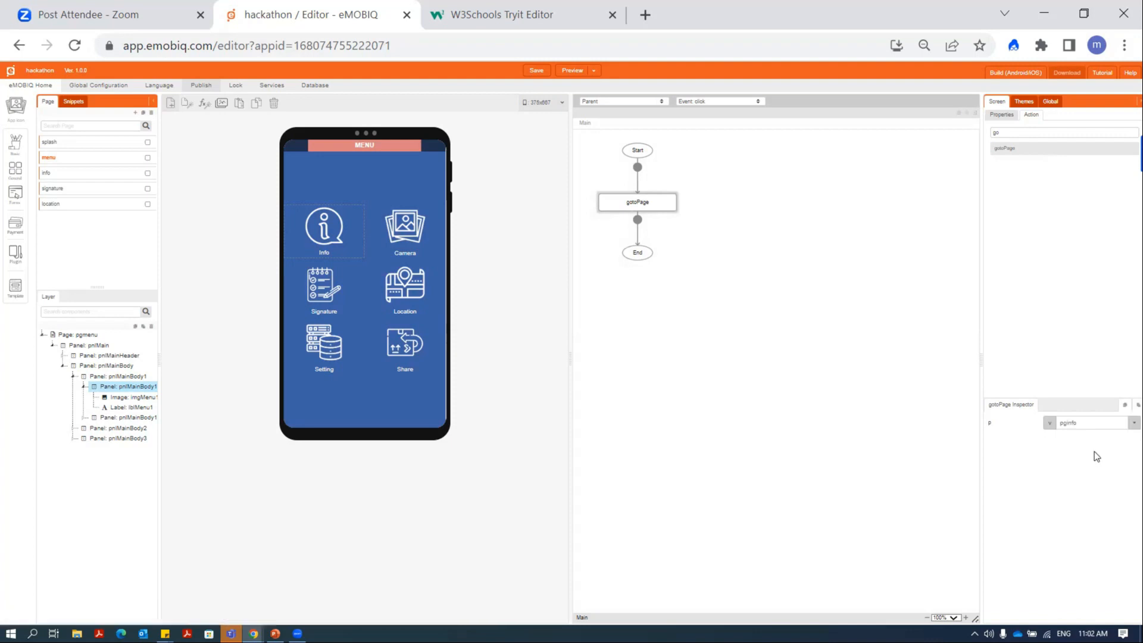
{"action": "left_click", "coordinate": [535, 72]}
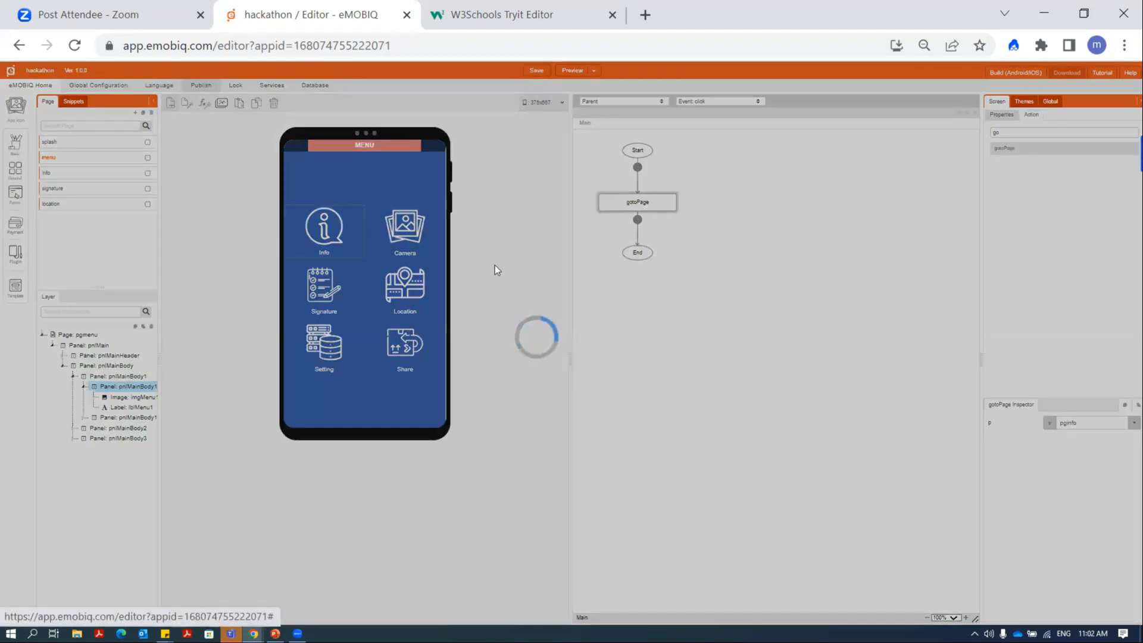
Step: Add the gotoPage function to the Camera panel's click flow and open the list of target pages for p
{"action": "left_click", "coordinate": [434, 234]}
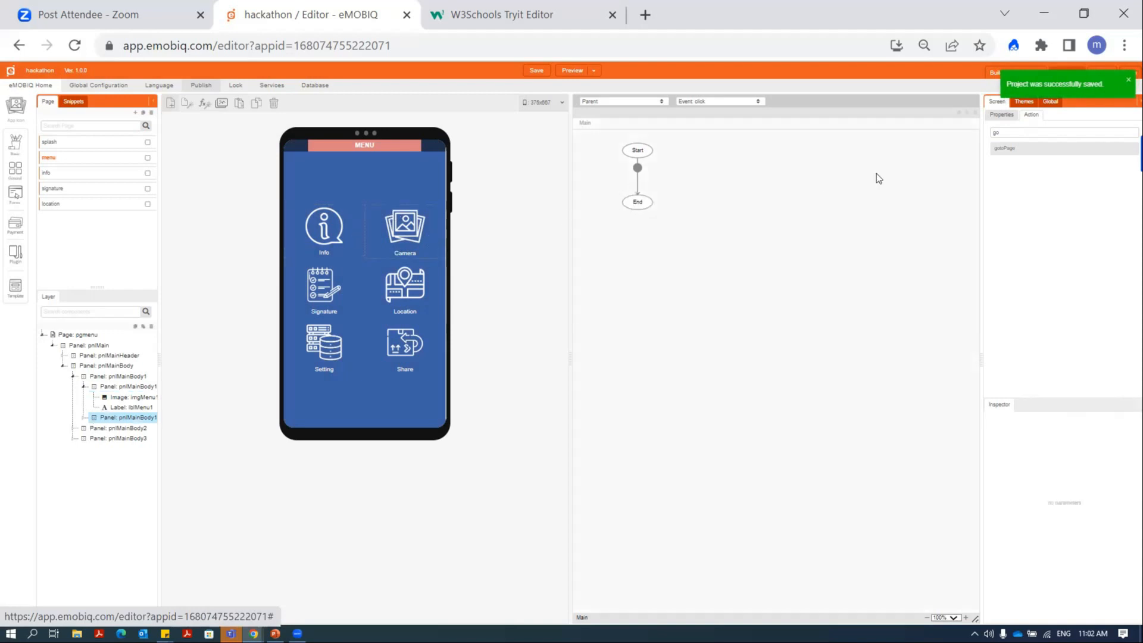
{"action": "left_click_drag", "start_coordinate": [1005, 148], "coordinate": [639, 172]}
{"action": "left_click", "coordinate": [638, 203]}
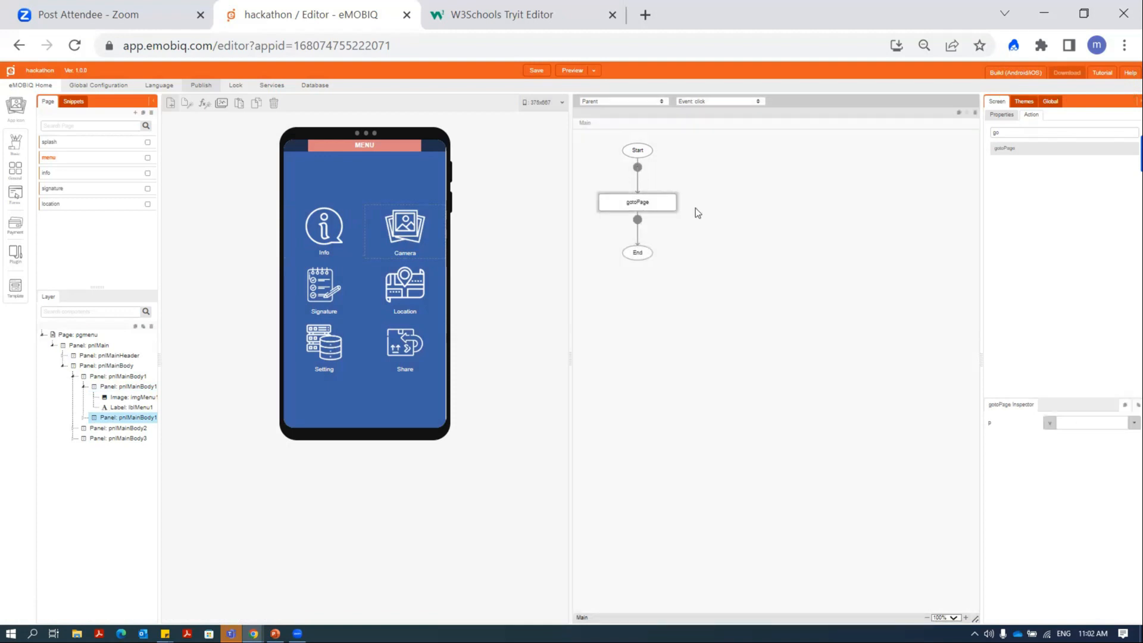
{"action": "left_click", "coordinate": [1130, 424]}
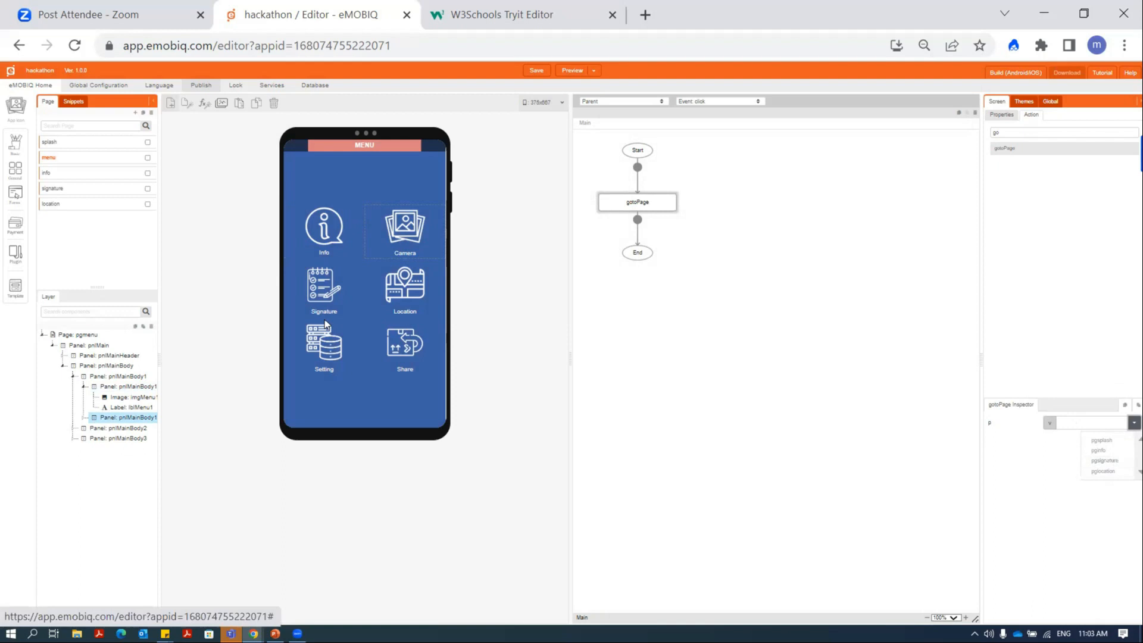
Step: Add a new page named camera and save the project
{"action": "left_click", "coordinate": [136, 114]}
{"action": "left_click", "coordinate": [574, 339]}
{"action": "type", "text": "camera"}
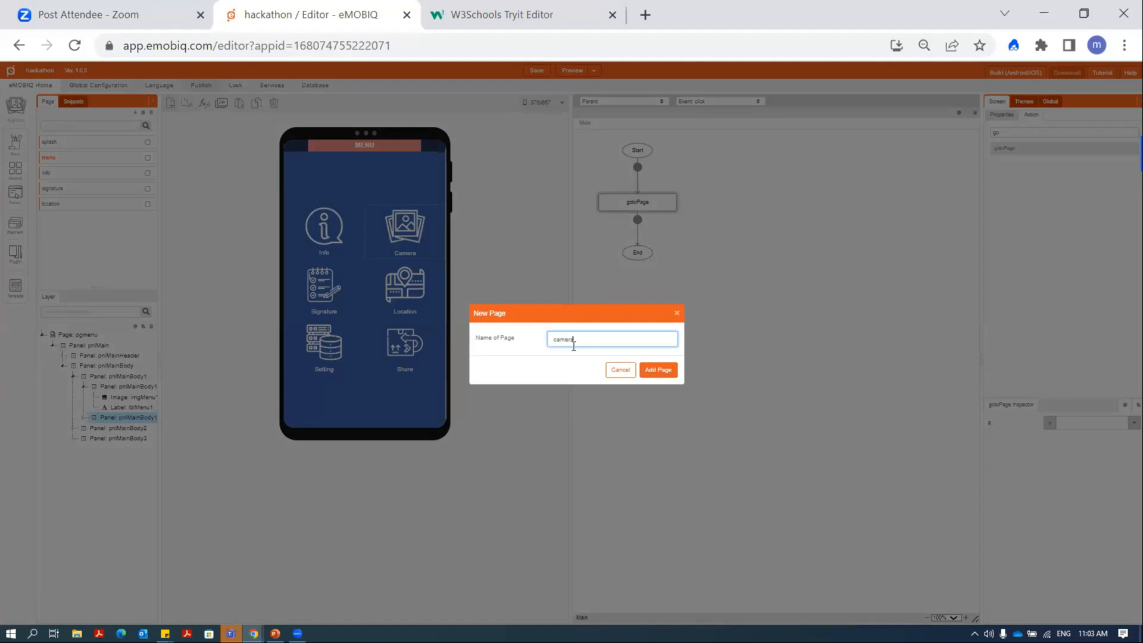
{"action": "left_click", "coordinate": [658, 370]}
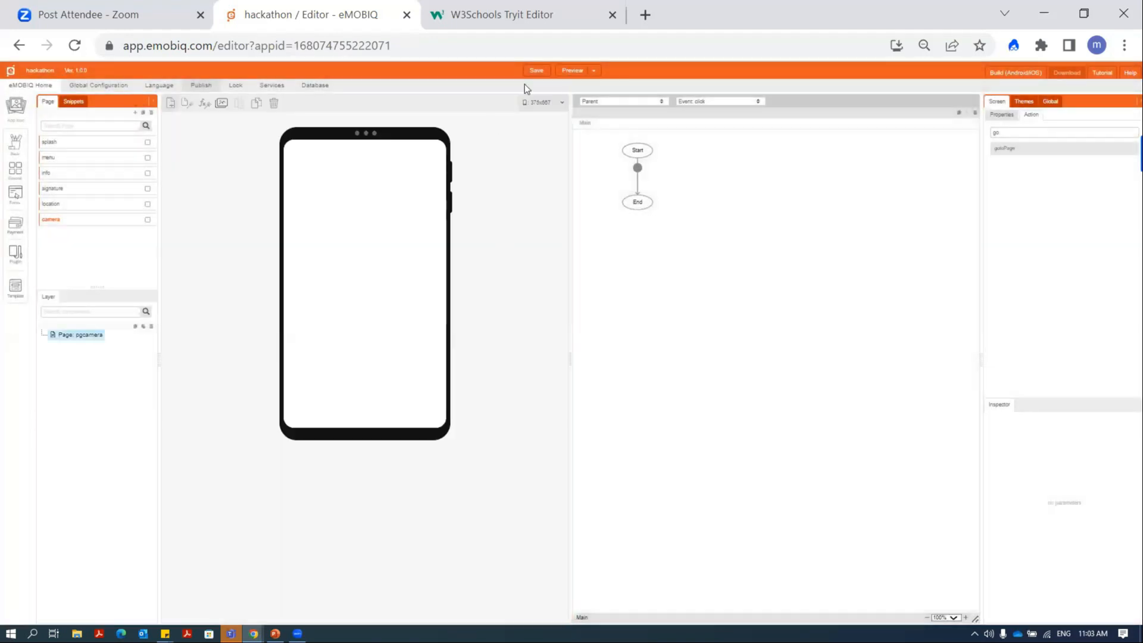
Step: On the menu page, set p of the Camera panel's gotoPage function to pgcamera and save the project
{"action": "left_click", "coordinate": [84, 159]}
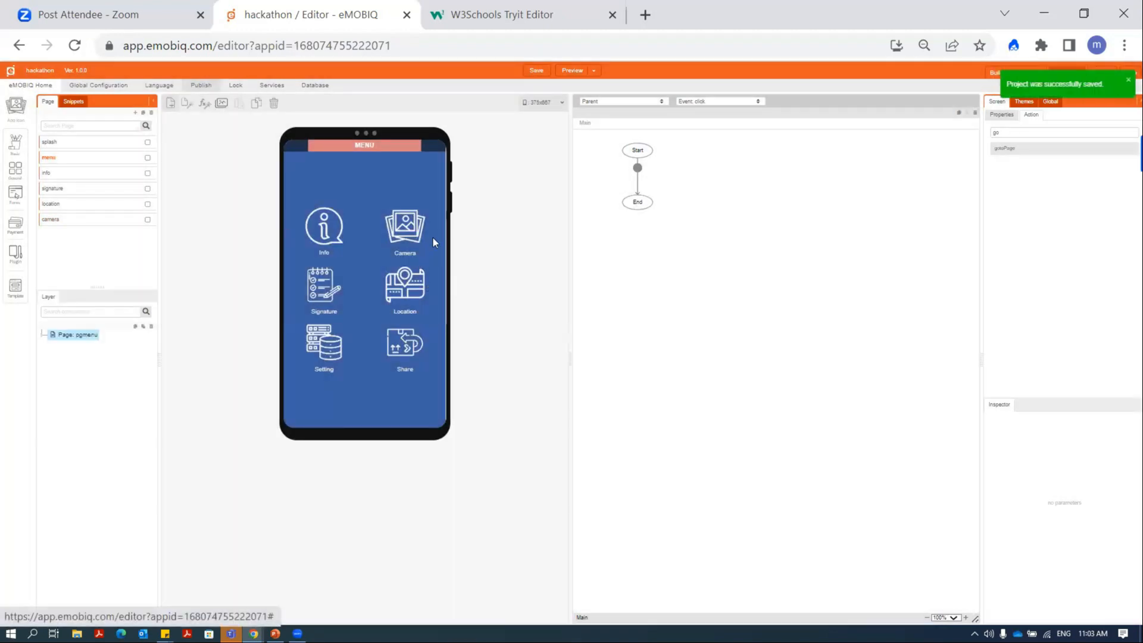
{"action": "left_click", "coordinate": [432, 241]}
{"action": "left_click", "coordinate": [658, 201]}
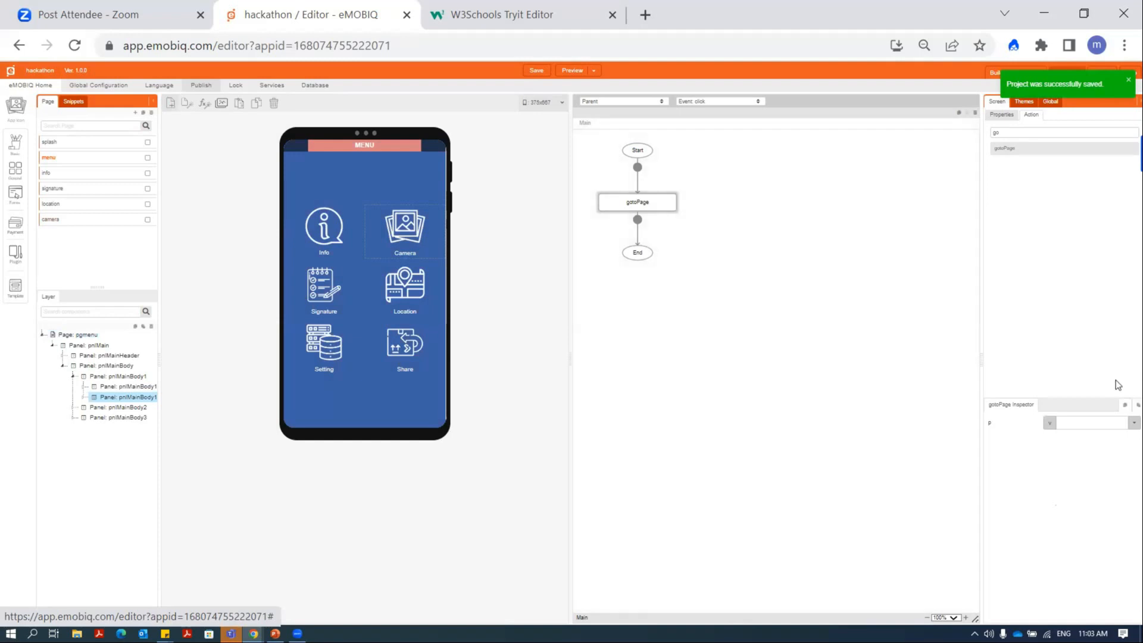
{"action": "left_click", "coordinate": [1135, 423]}
{"action": "left_click", "coordinate": [1118, 481]}
{"action": "left_click", "coordinate": [537, 71]}
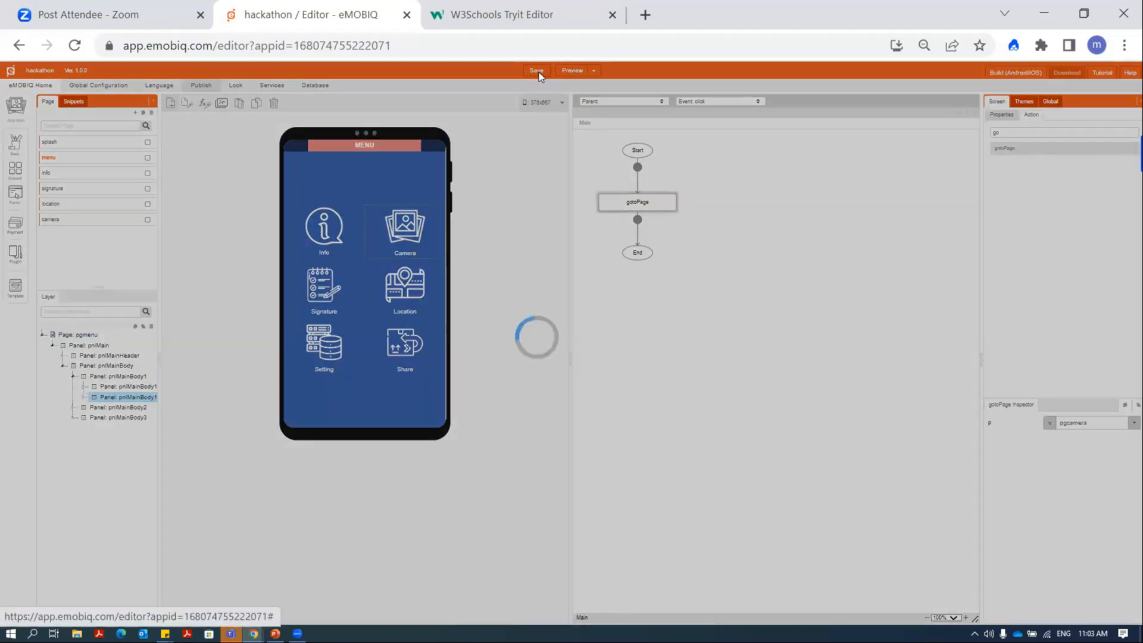
{"action": "left_click", "coordinate": [361, 312]}
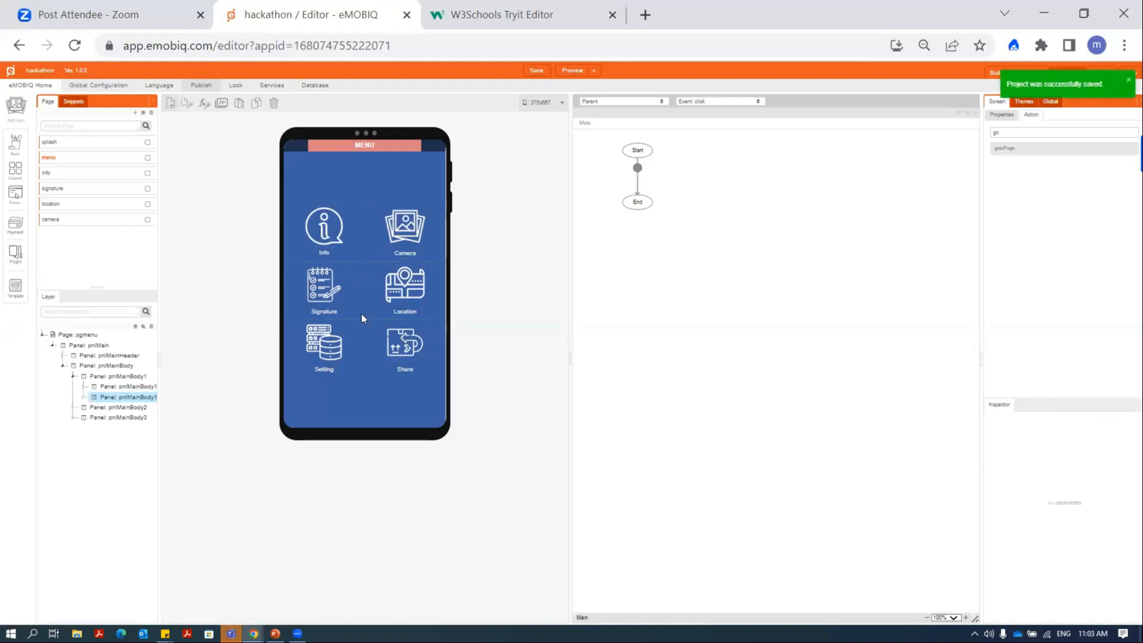
{"action": "left_click", "coordinate": [349, 289]}
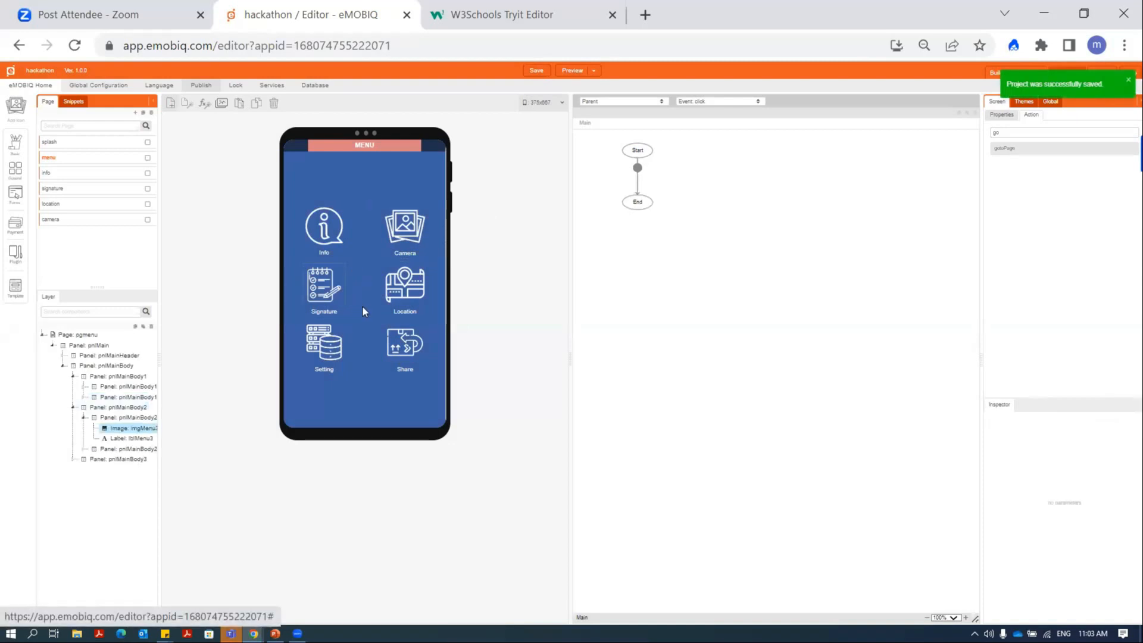
{"action": "double_click", "coordinate": [348, 289]}
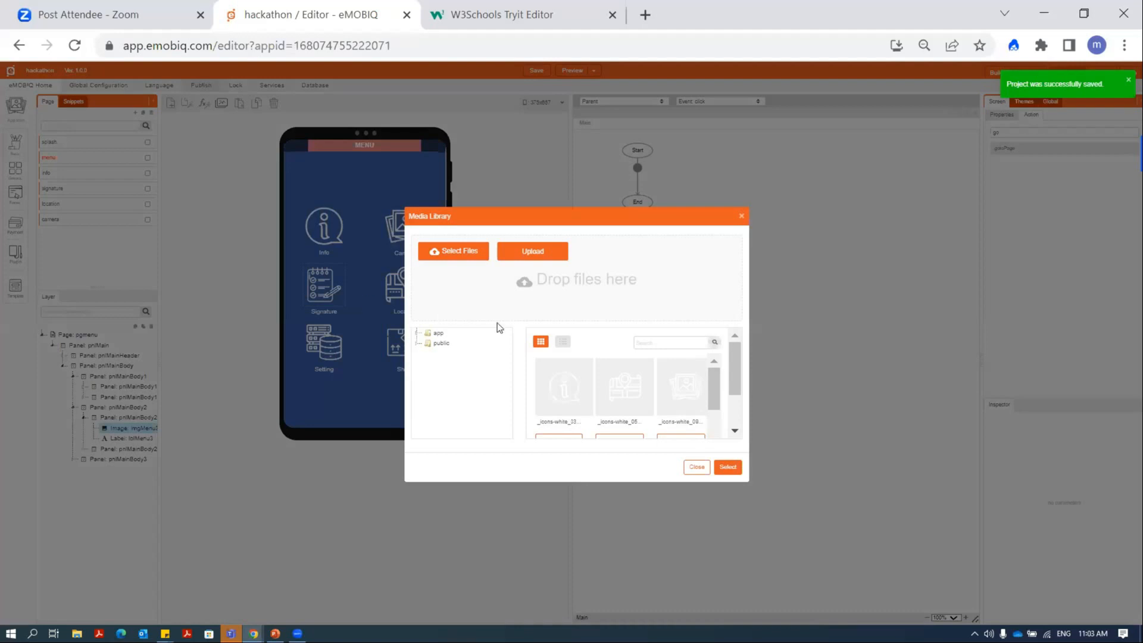
{"action": "left_click", "coordinate": [695, 468]}
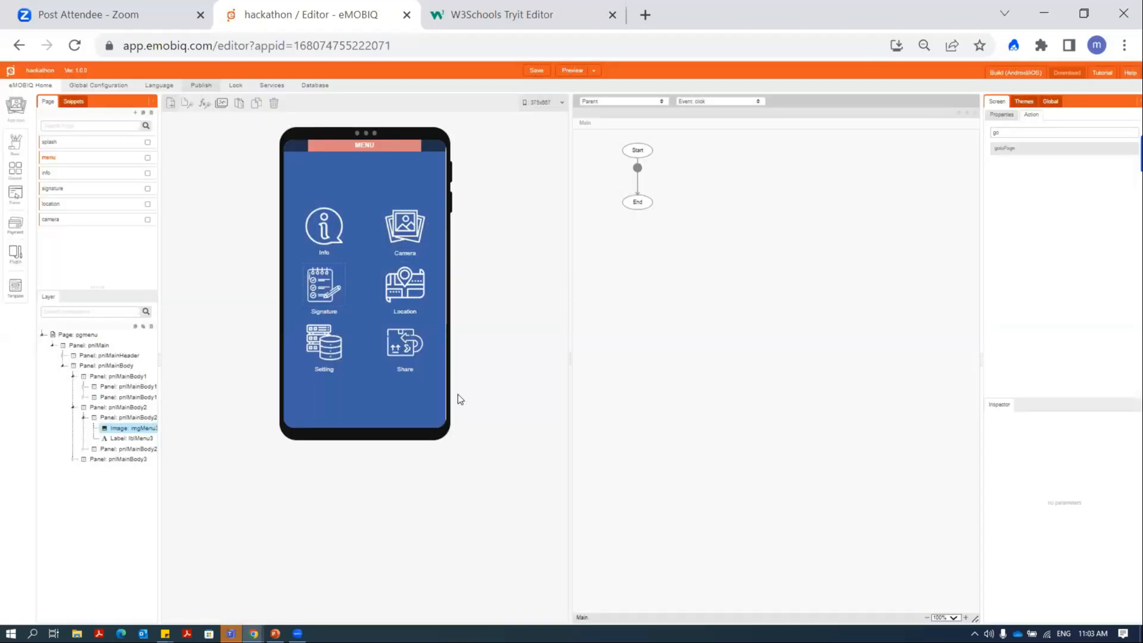
Step: Add the gotoPage function to the Signature panel's click flow and copy that function
{"action": "left_click", "coordinate": [352, 280]}
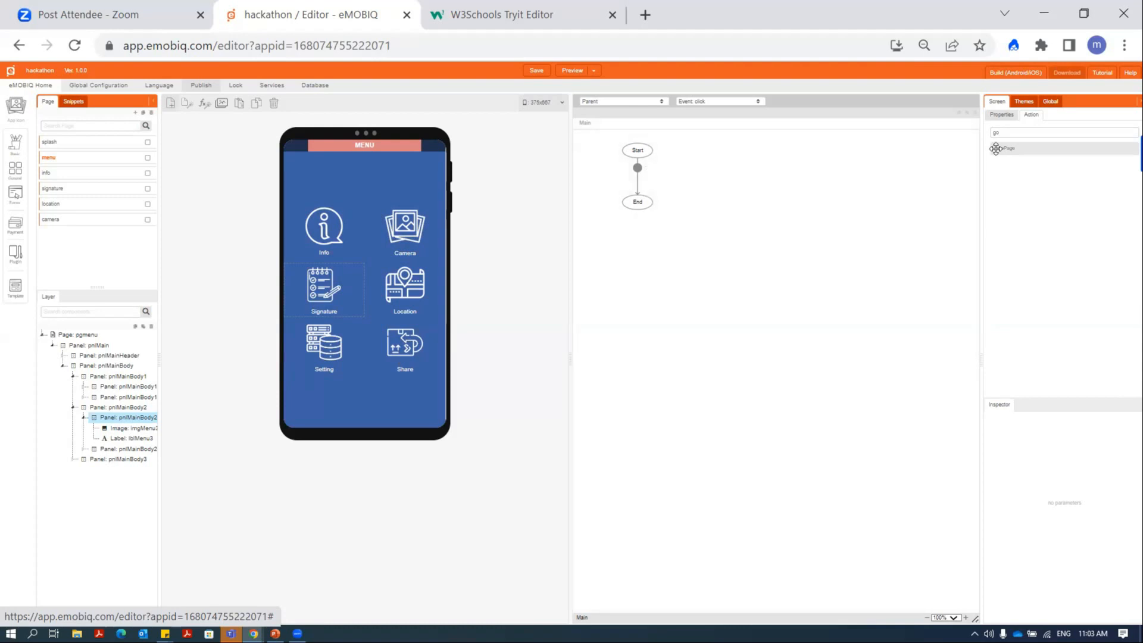
{"action": "left_click_drag", "start_coordinate": [1011, 141], "coordinate": [643, 171]}
{"action": "left_click_drag", "start_coordinate": [637, 168], "coordinate": [638, 167]}
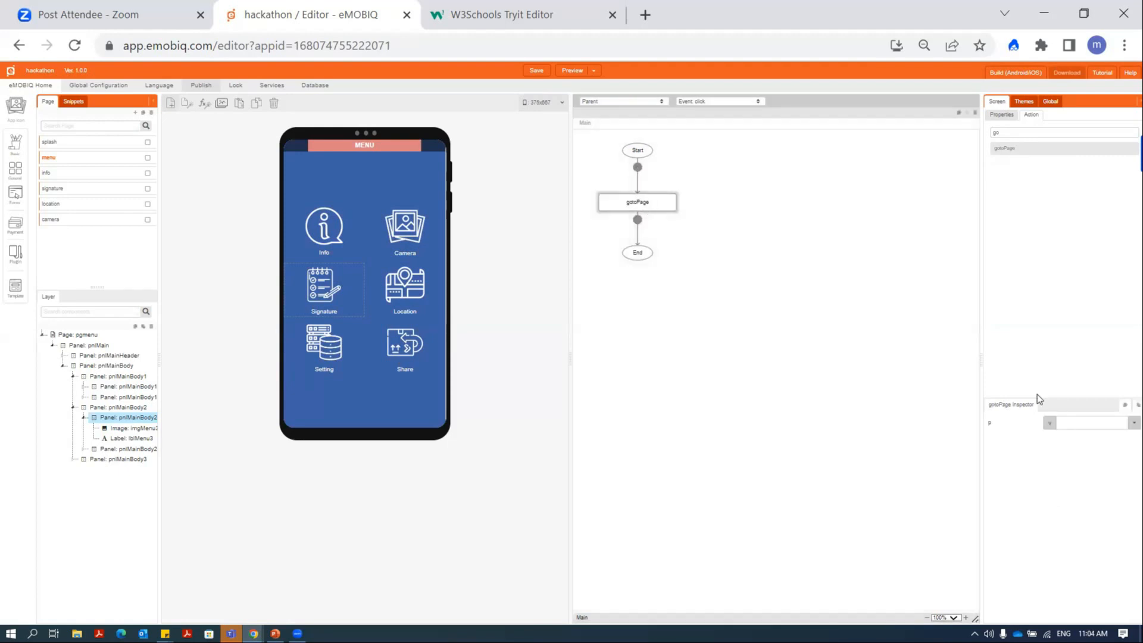
{"action": "left_click", "coordinate": [959, 115]}
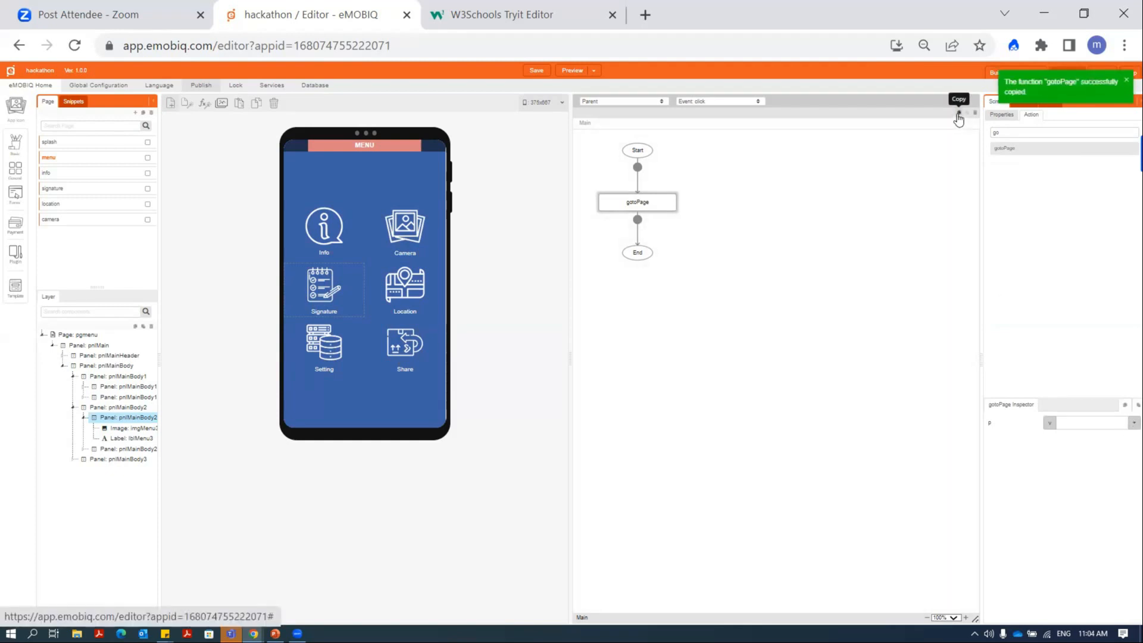
Step: Set p of the Signature panel's gotoPage function to pgsignature and save the project
{"action": "left_click", "coordinate": [1129, 430]}
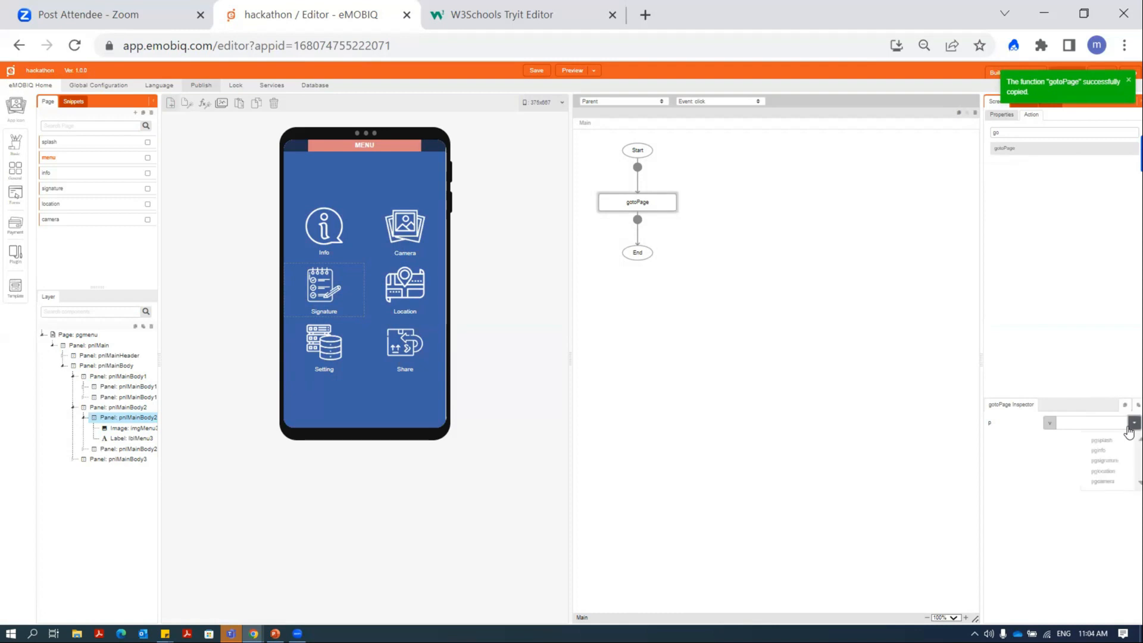
{"action": "left_click", "coordinate": [1119, 463]}
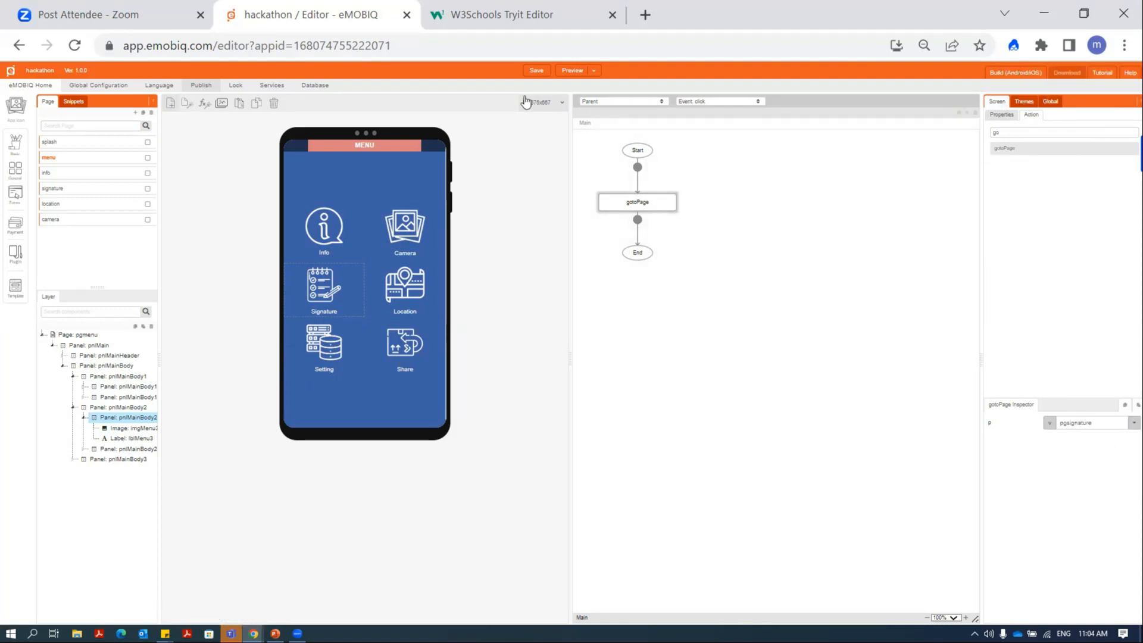
{"action": "left_click", "coordinate": [536, 71]}
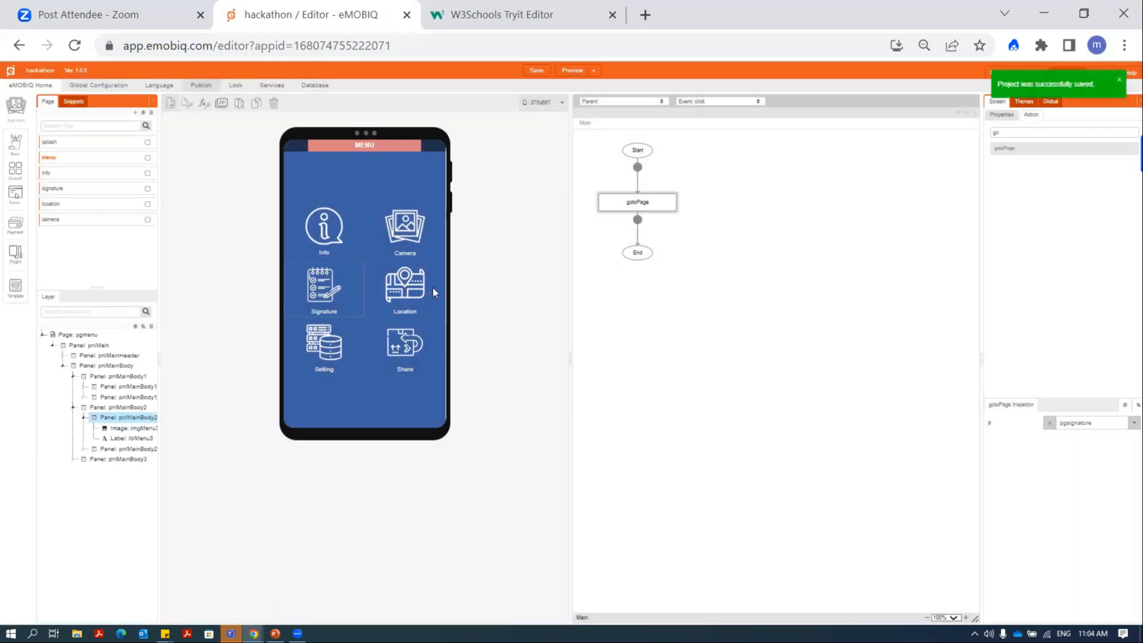
Step: Paste the copied gotoPage function into the Location panel's click flow, set its p to pglocation and save the project
{"action": "left_click", "coordinate": [434, 292]}
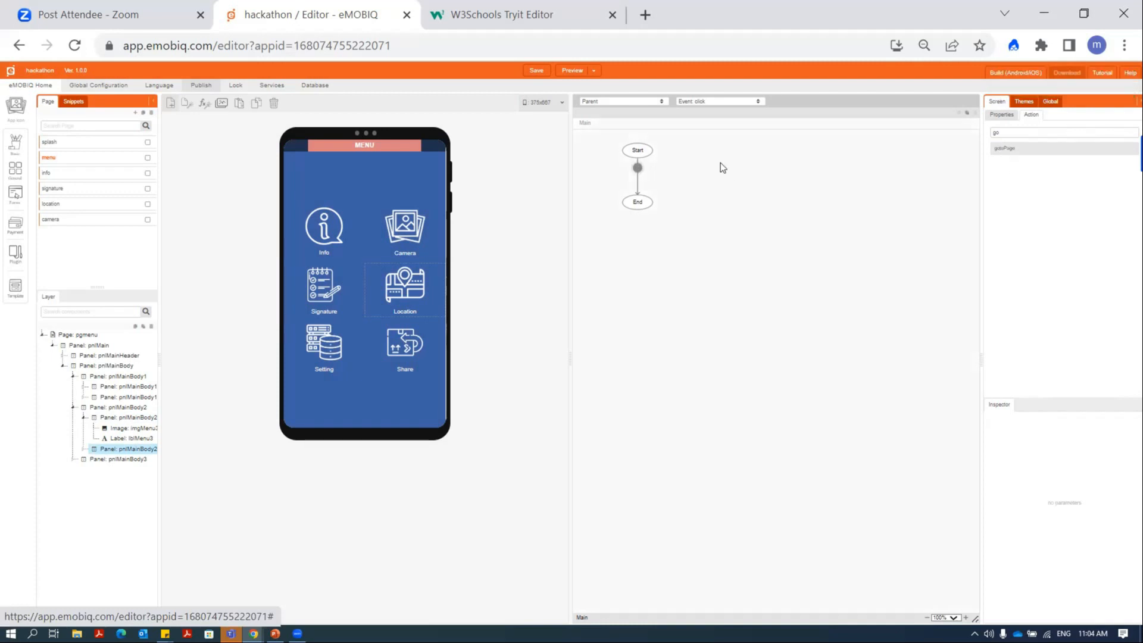
{"action": "left_click", "coordinate": [968, 115]}
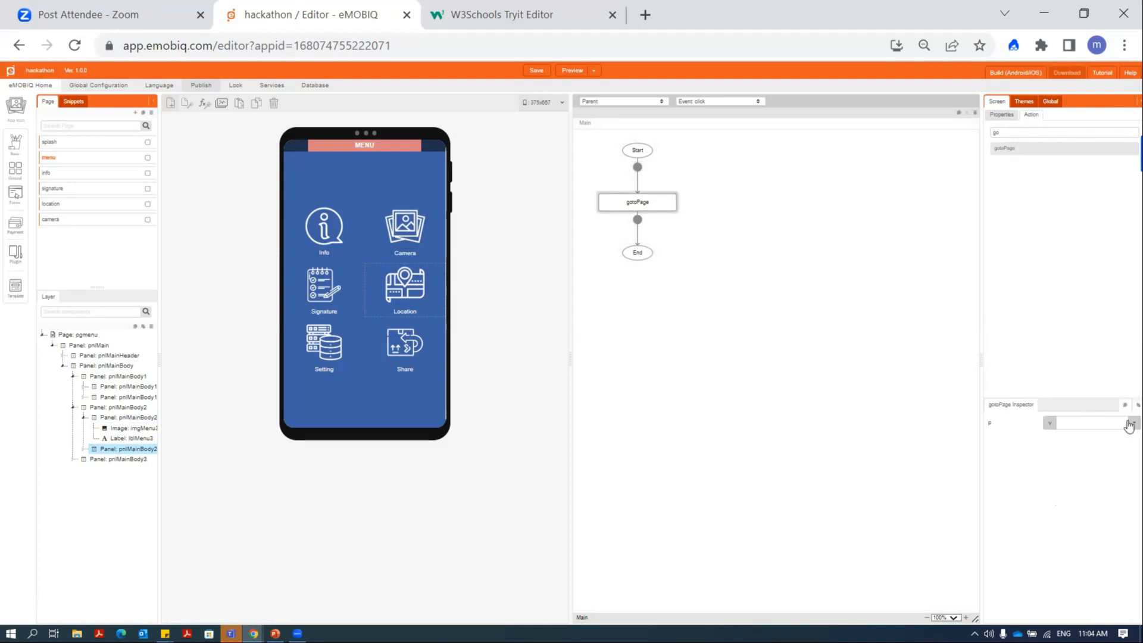
{"action": "left_click", "coordinate": [1131, 423]}
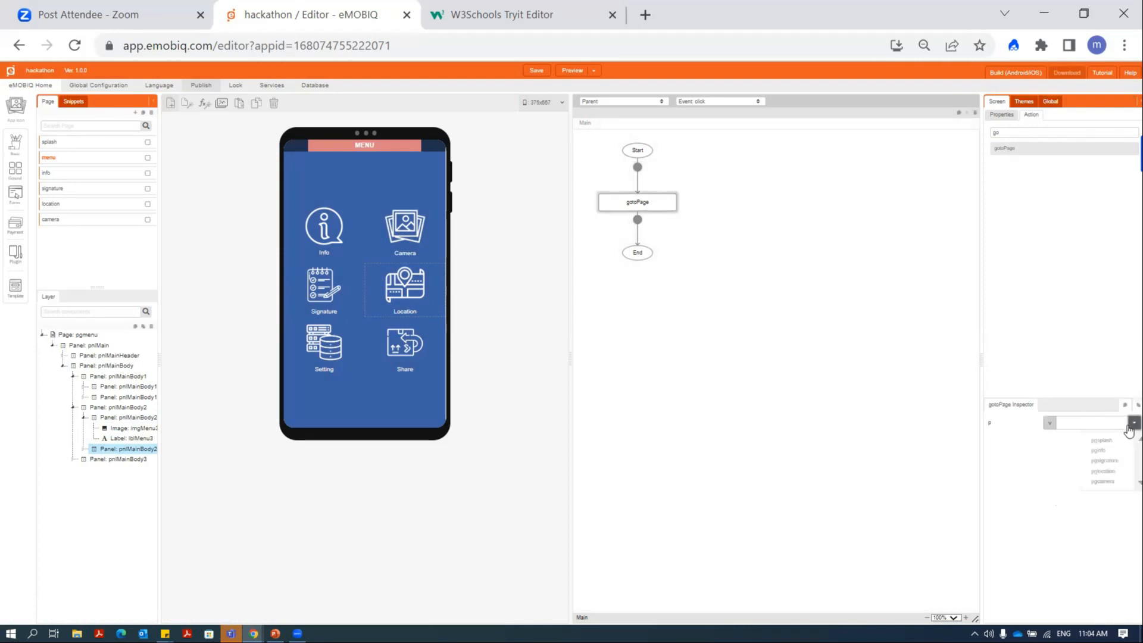
{"action": "left_click", "coordinate": [1107, 472]}
{"action": "left_click", "coordinate": [537, 70]}
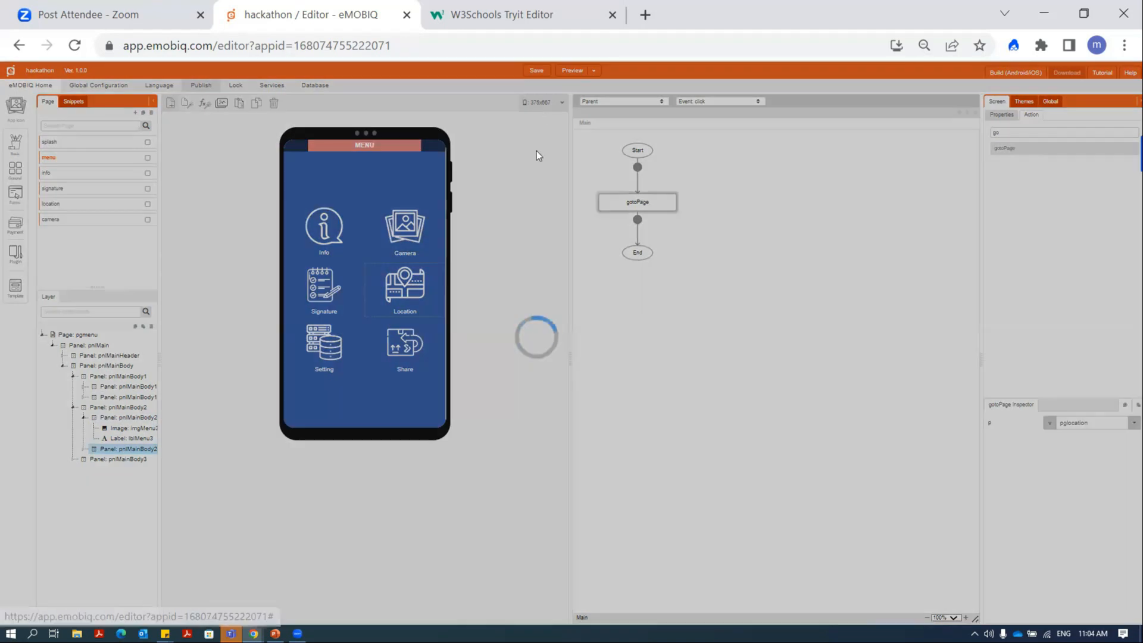
Step: Paste the copied gotoPage function into the Setting panel's click flow and check the pages available for its p parameter
{"action": "left_click", "coordinate": [357, 349]}
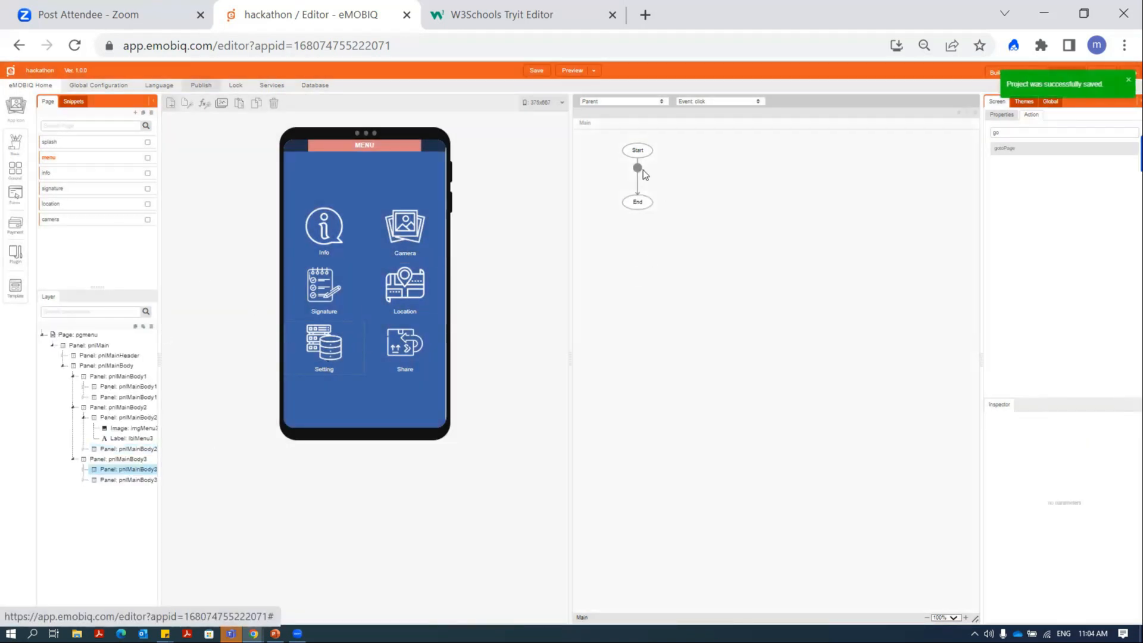
{"action": "left_click", "coordinate": [968, 113]}
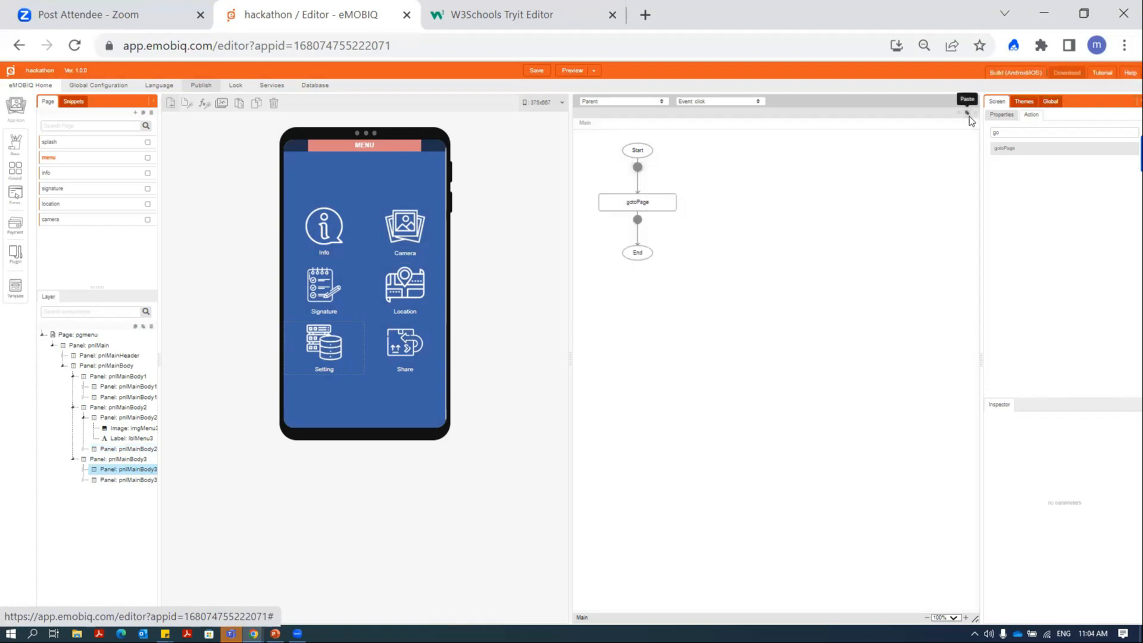
{"action": "left_click", "coordinate": [646, 203]}
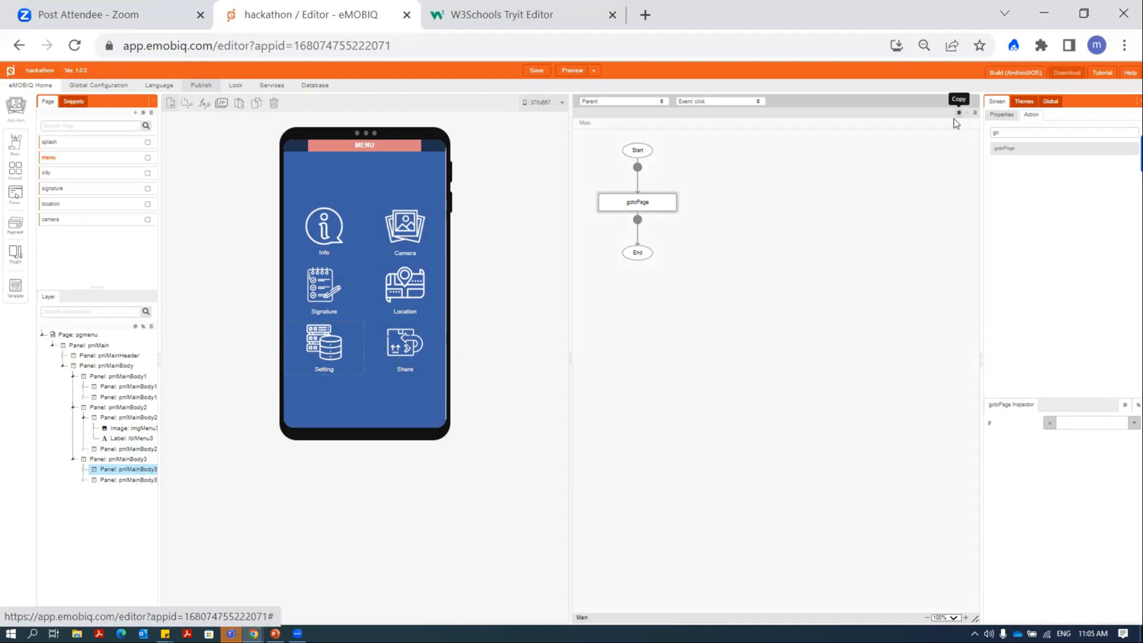
{"action": "left_click", "coordinate": [1129, 424]}
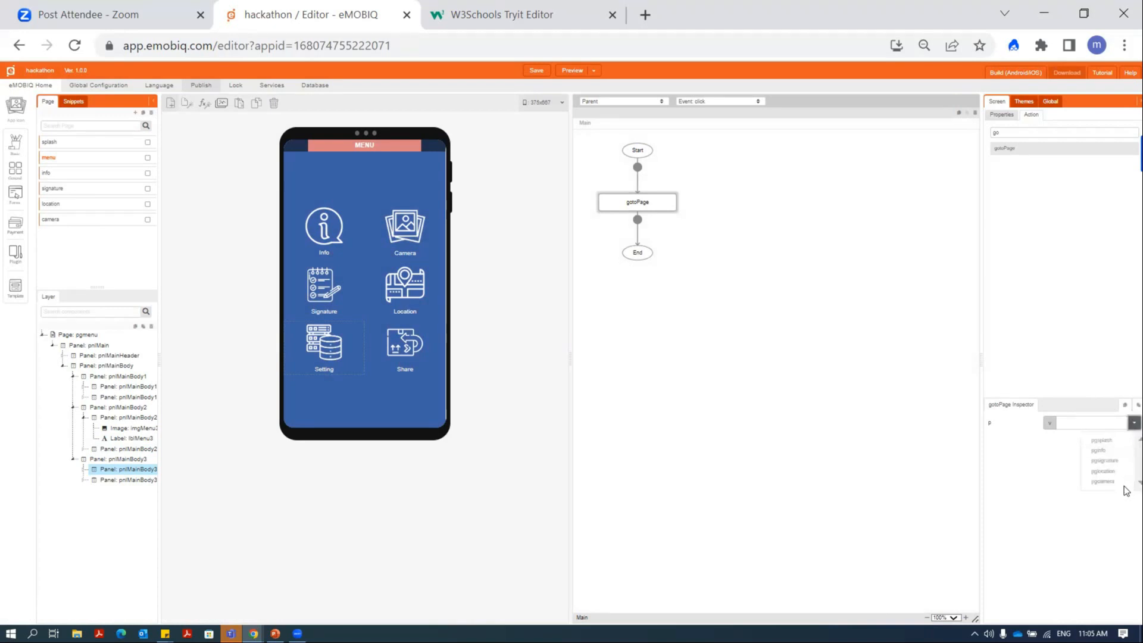
{"action": "left_click", "coordinate": [800, 232]}
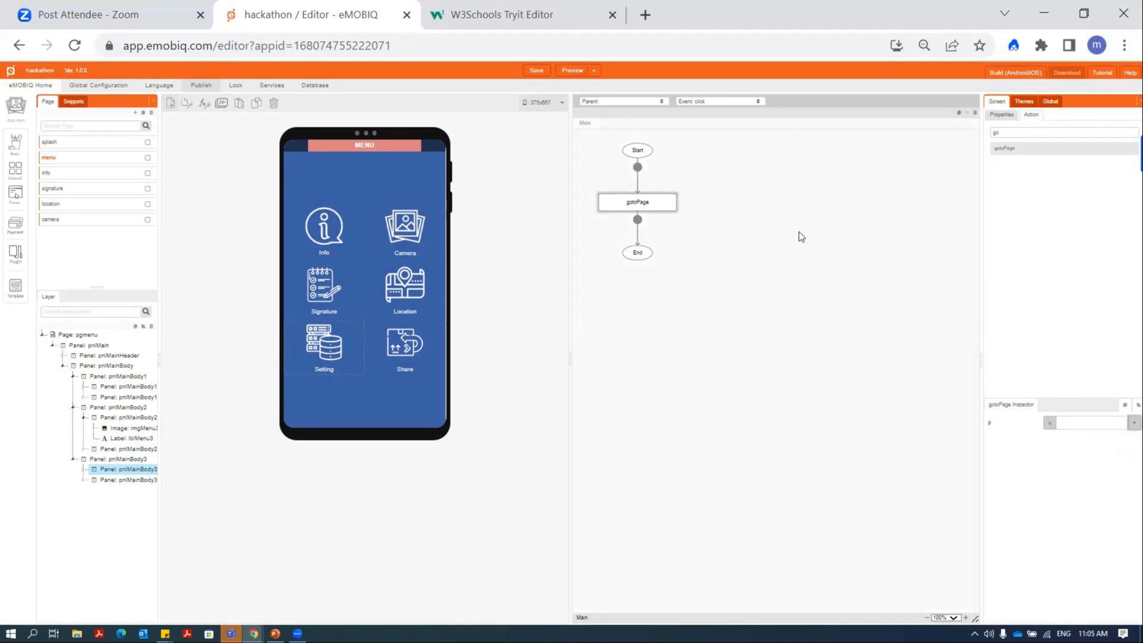
Step: Add a new page named settings
{"action": "left_click", "coordinate": [134, 115]}
{"action": "left_click", "coordinate": [572, 342]}
{"action": "type", "text": "settings"}
{"action": "left_click", "coordinate": [655, 370]}
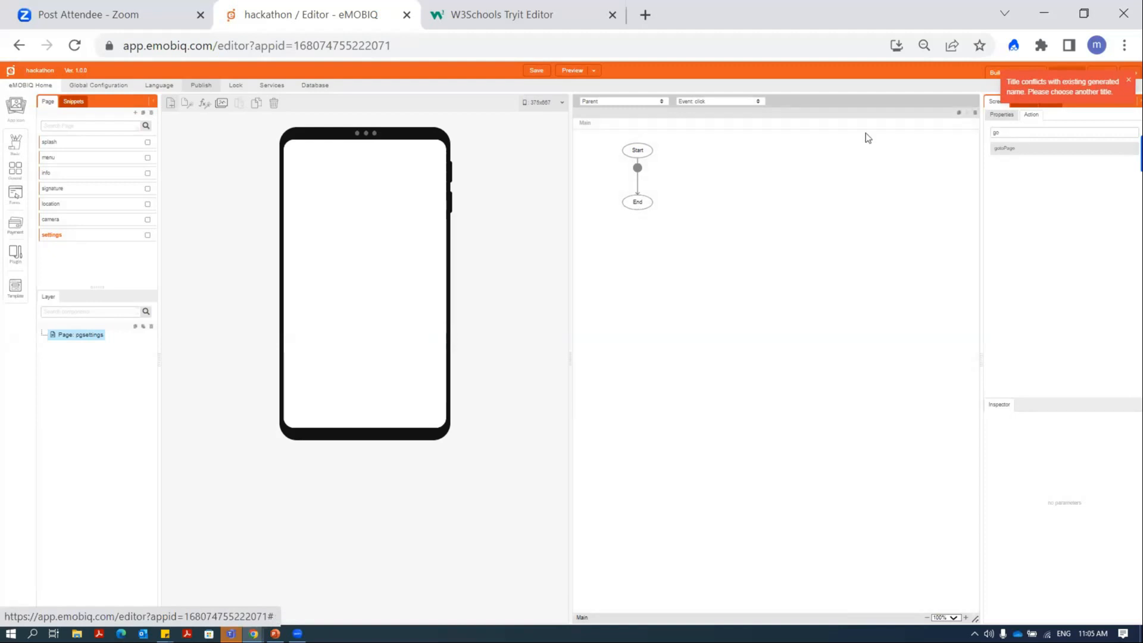
Step: Paste the copied gotoPage function into the settings page's click flow and save the project
{"action": "left_click", "coordinate": [637, 170]}
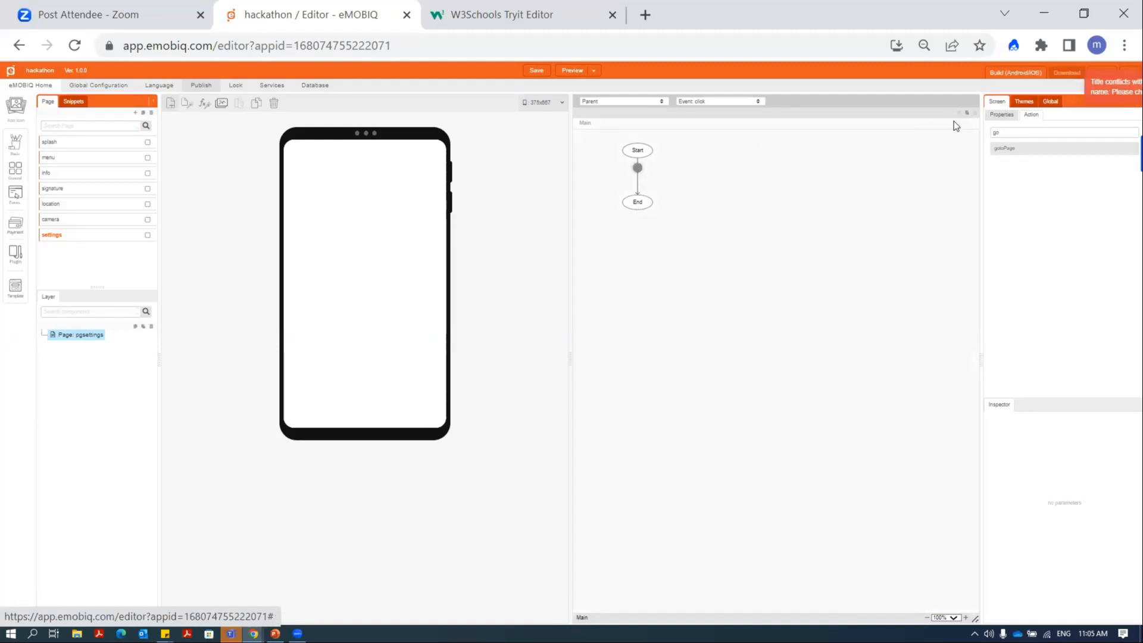
{"action": "left_click", "coordinate": [967, 112]}
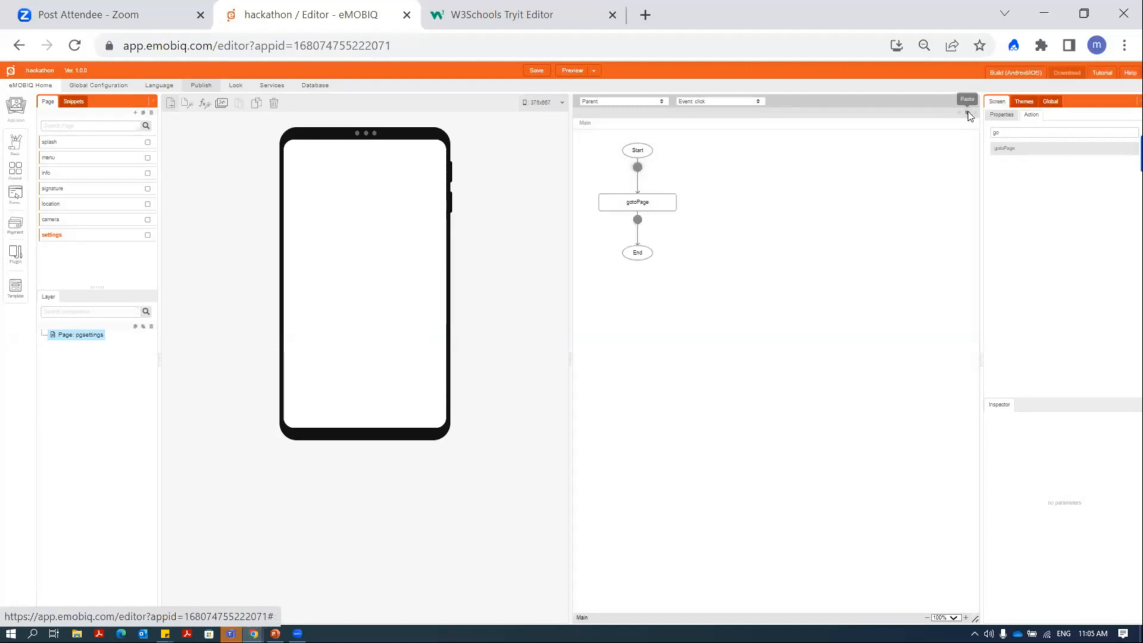
{"action": "left_click", "coordinate": [655, 203]}
{"action": "left_click", "coordinate": [1131, 425]}
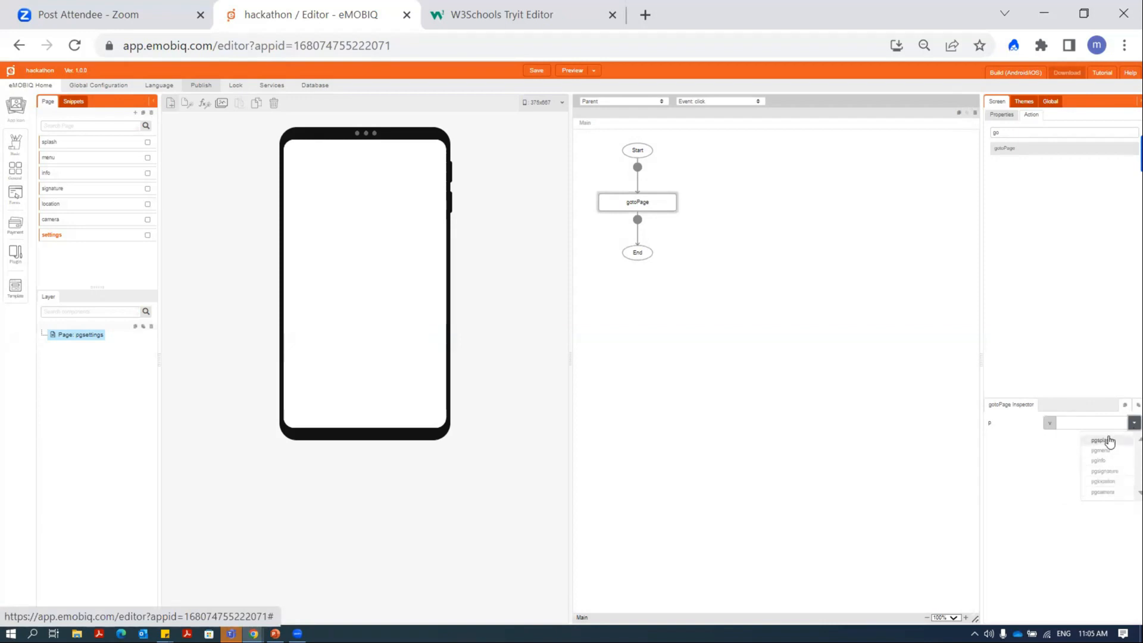
{"action": "left_click", "coordinate": [539, 75]}
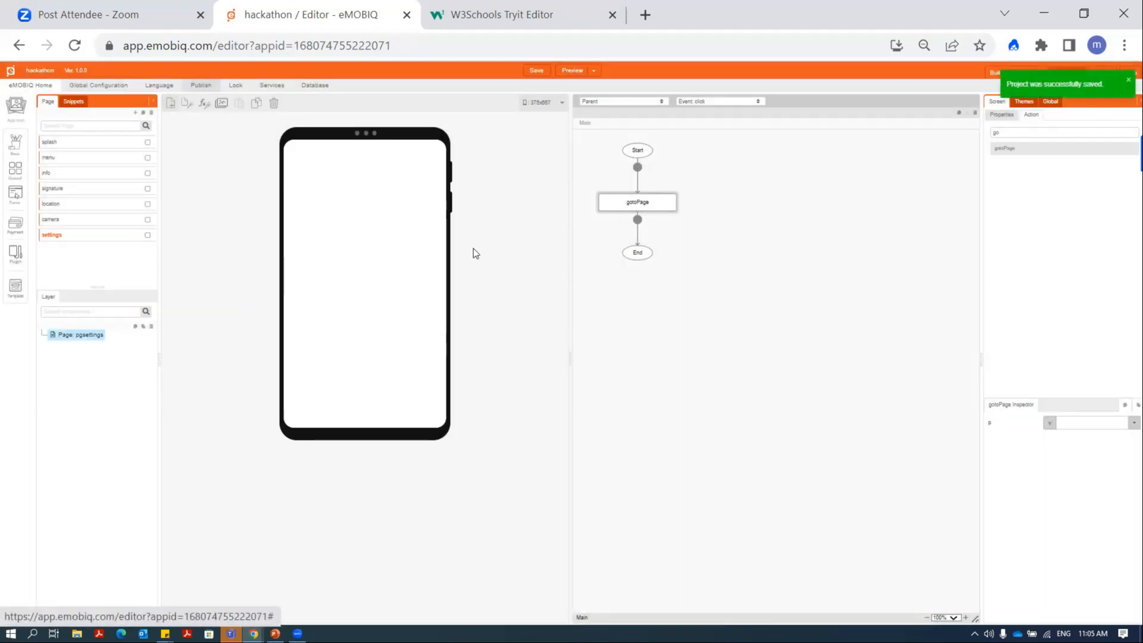
Step: Place the first form screen template on the info page and change its header title to Info
{"action": "left_click", "coordinate": [51, 173]}
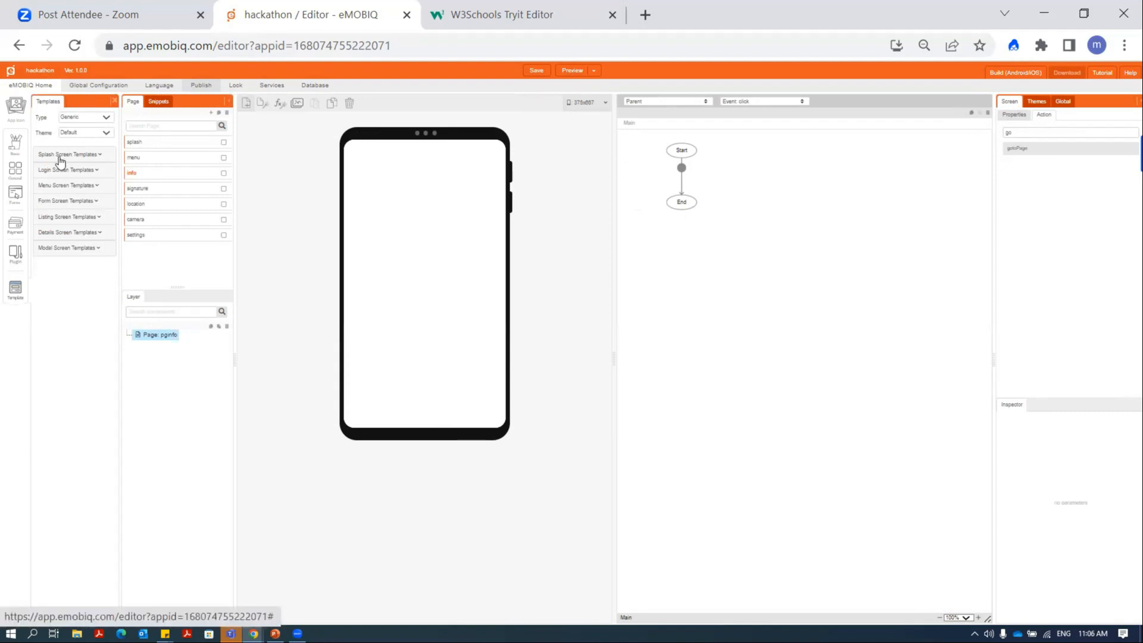
{"action": "left_click", "coordinate": [57, 200]}
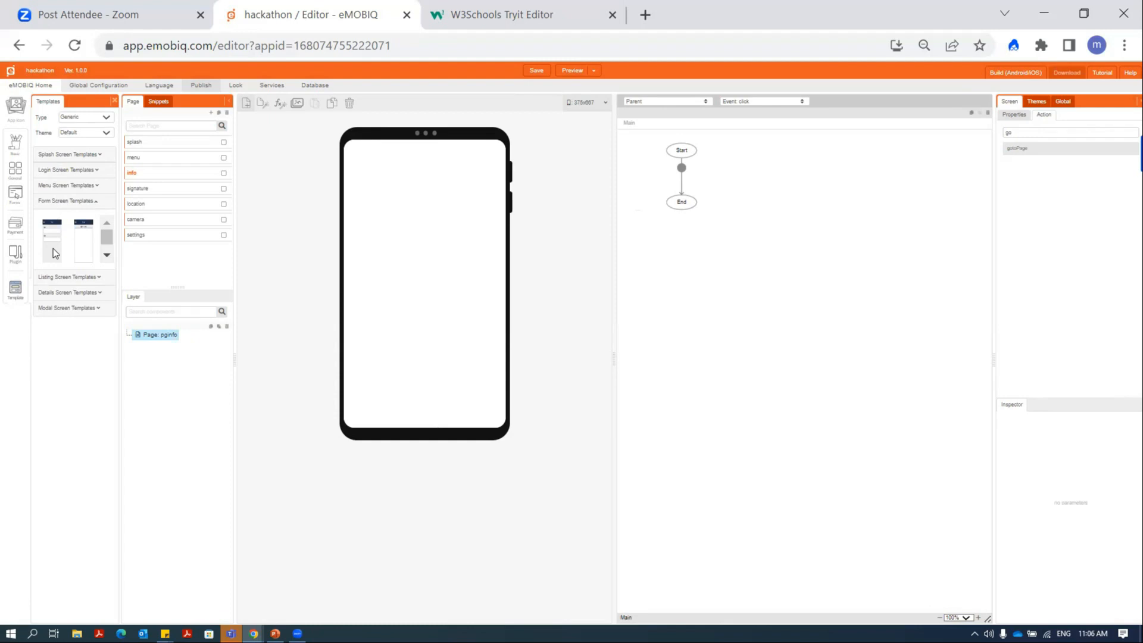
{"action": "left_click_drag", "start_coordinate": [52, 248], "coordinate": [402, 252]}
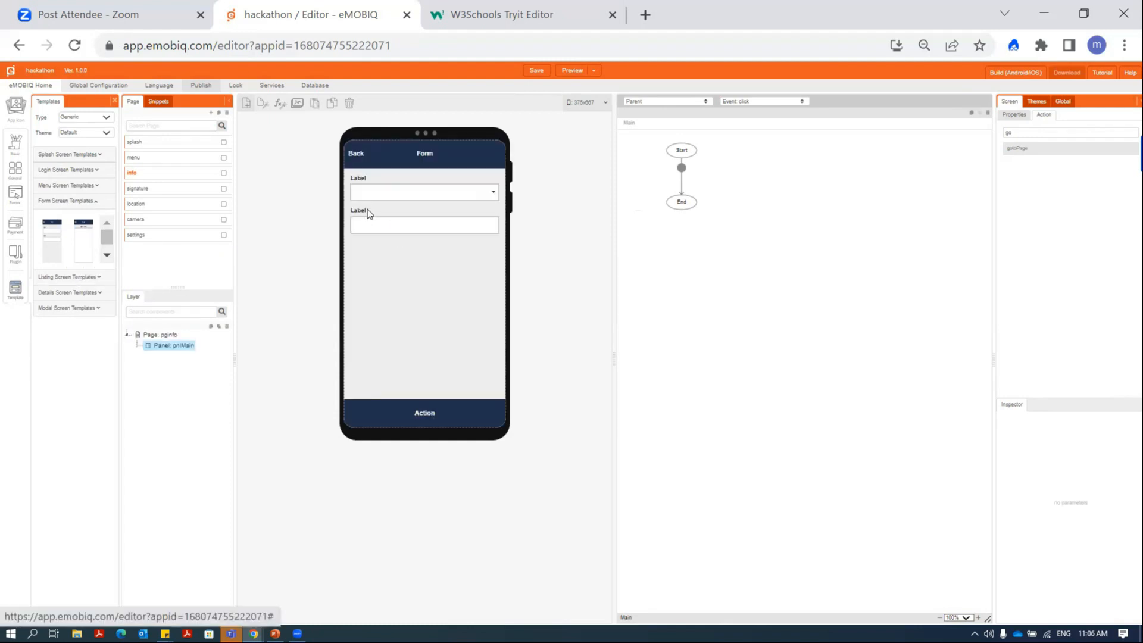
{"action": "left_click", "coordinate": [423, 154]}
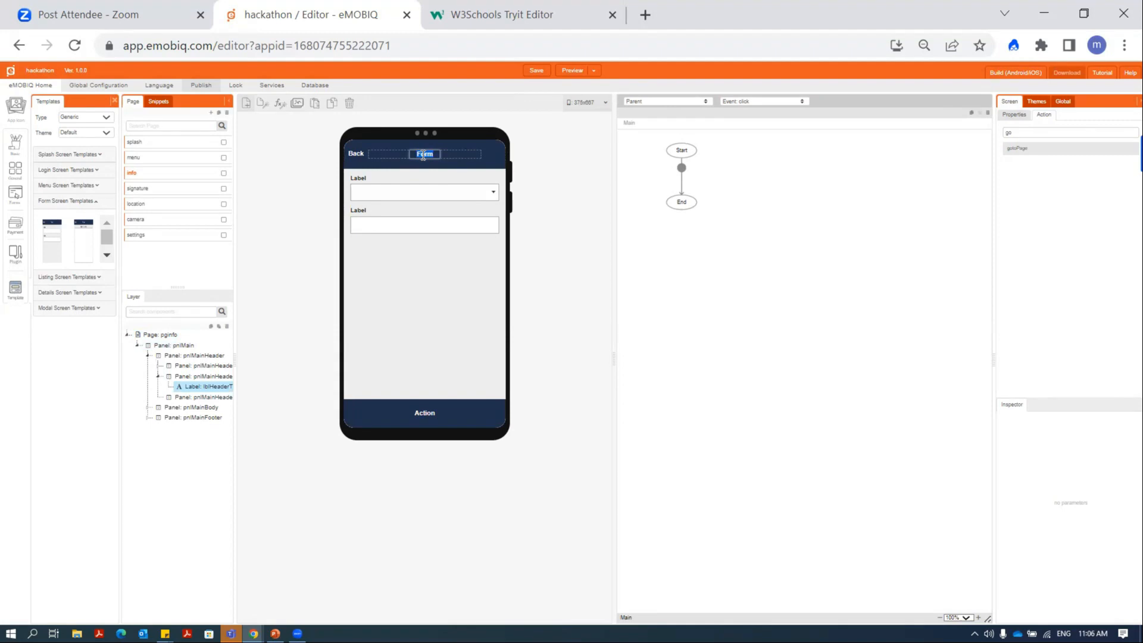
{"action": "type", "text": "Info"}
{"action": "left_click", "coordinate": [347, 173]}
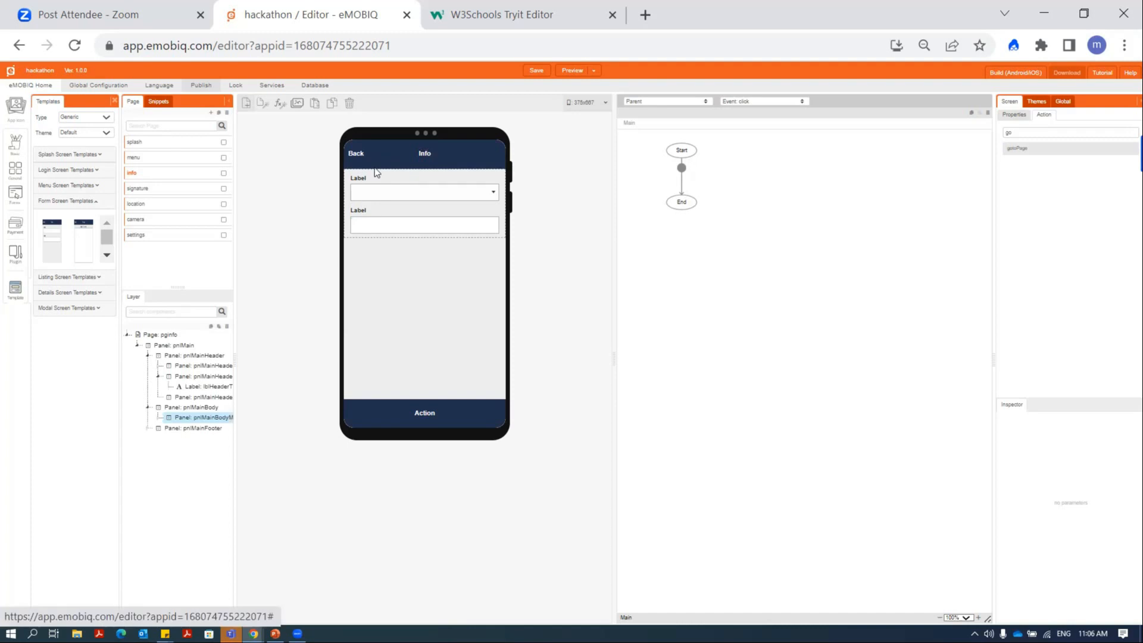
Step: Delete the panel holding the first label and combo box from the info page's body
{"action": "left_click", "coordinate": [379, 195]}
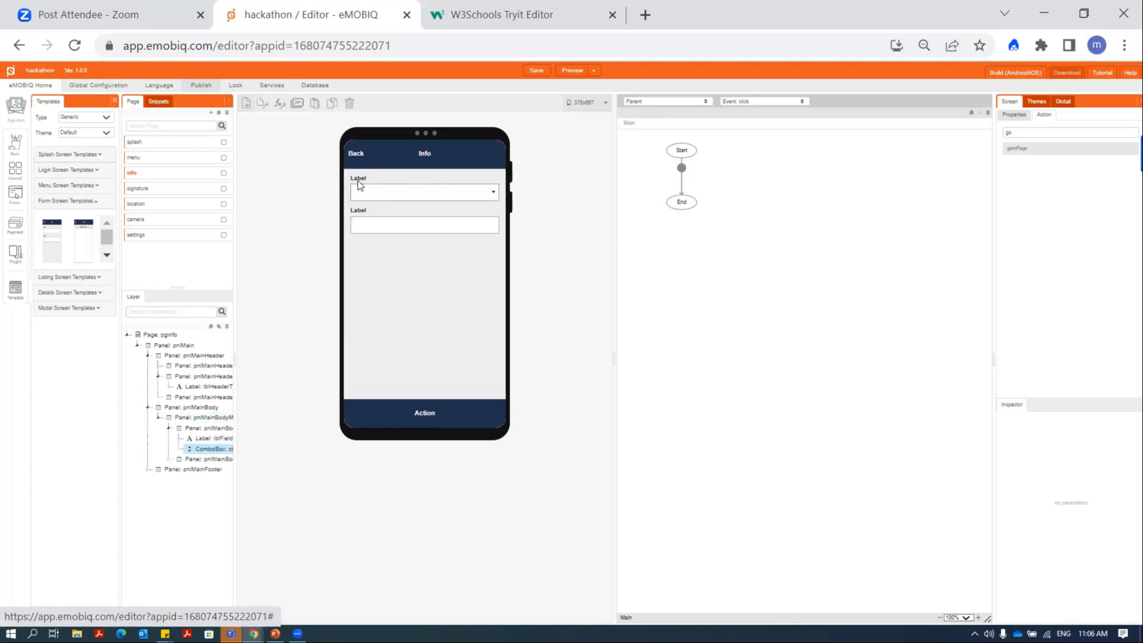
{"action": "left_click", "coordinate": [205, 428]}
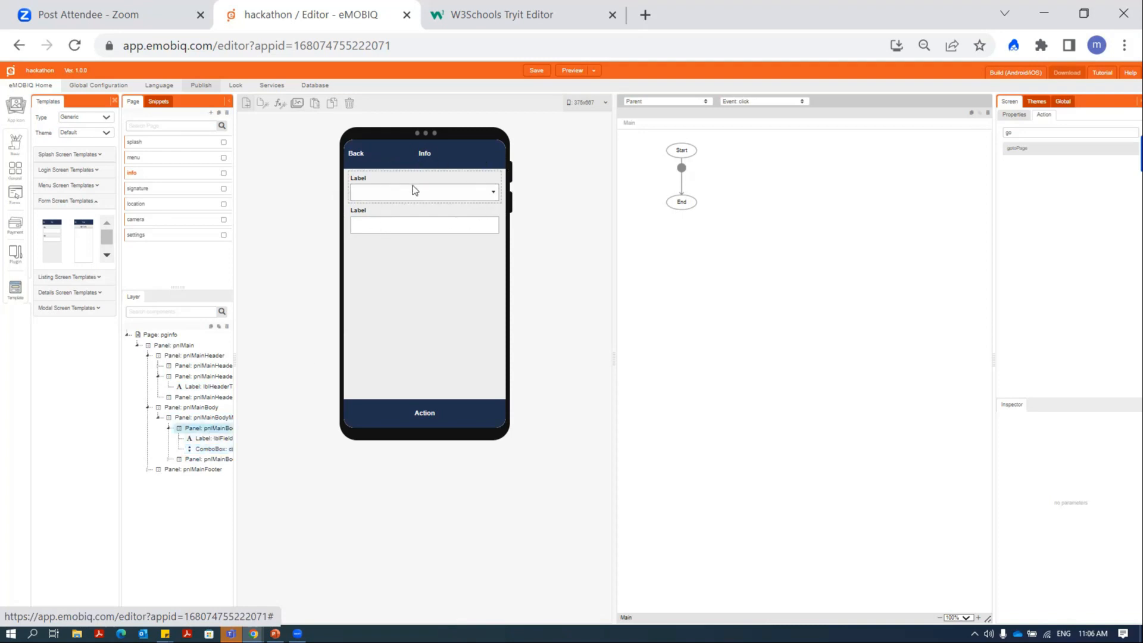
{"action": "left_click", "coordinate": [350, 105]}
{"action": "left_click", "coordinate": [667, 368]}
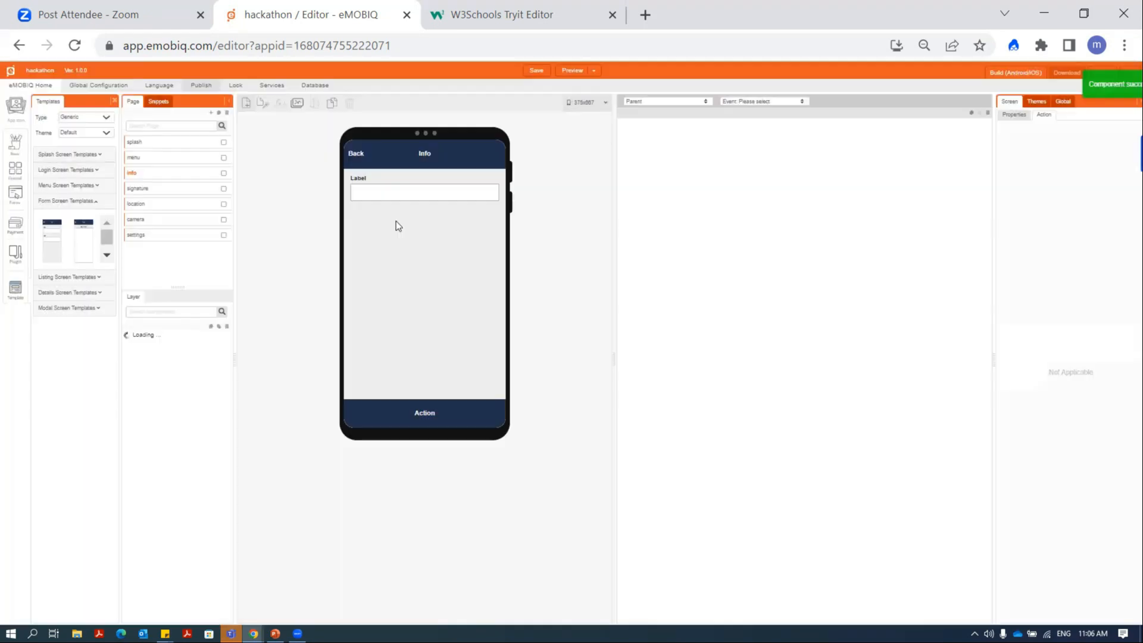
Step: Delete the txtField2 edit field below the remaining label on the info page
{"action": "left_click", "coordinate": [357, 182]}
{"action": "left_click", "coordinate": [373, 195]}
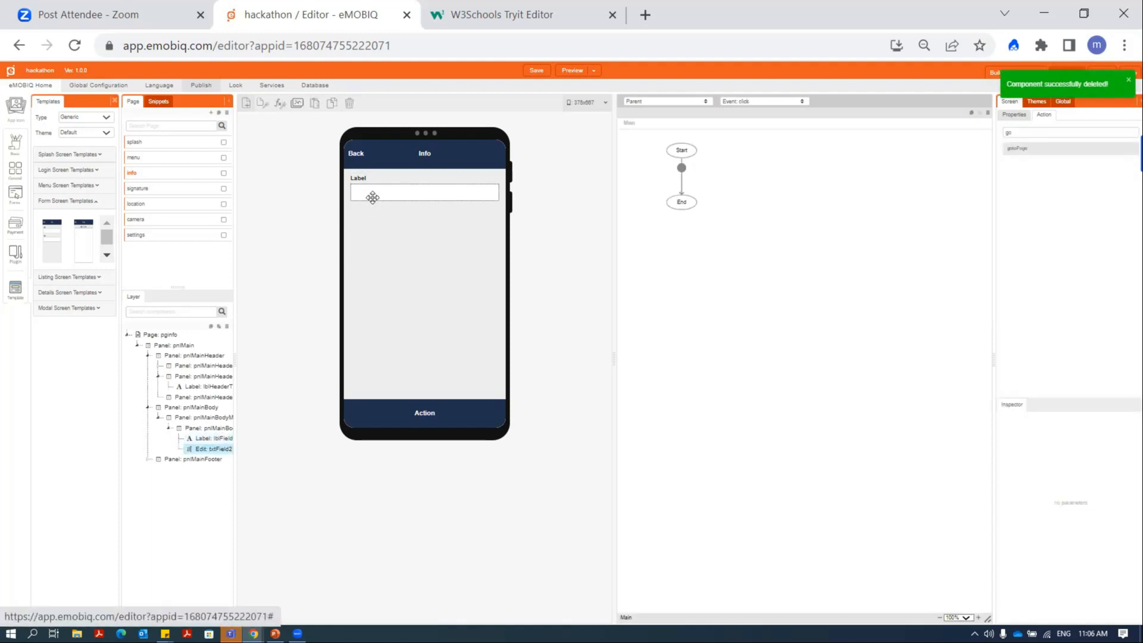
{"action": "left_click", "coordinate": [379, 194]}
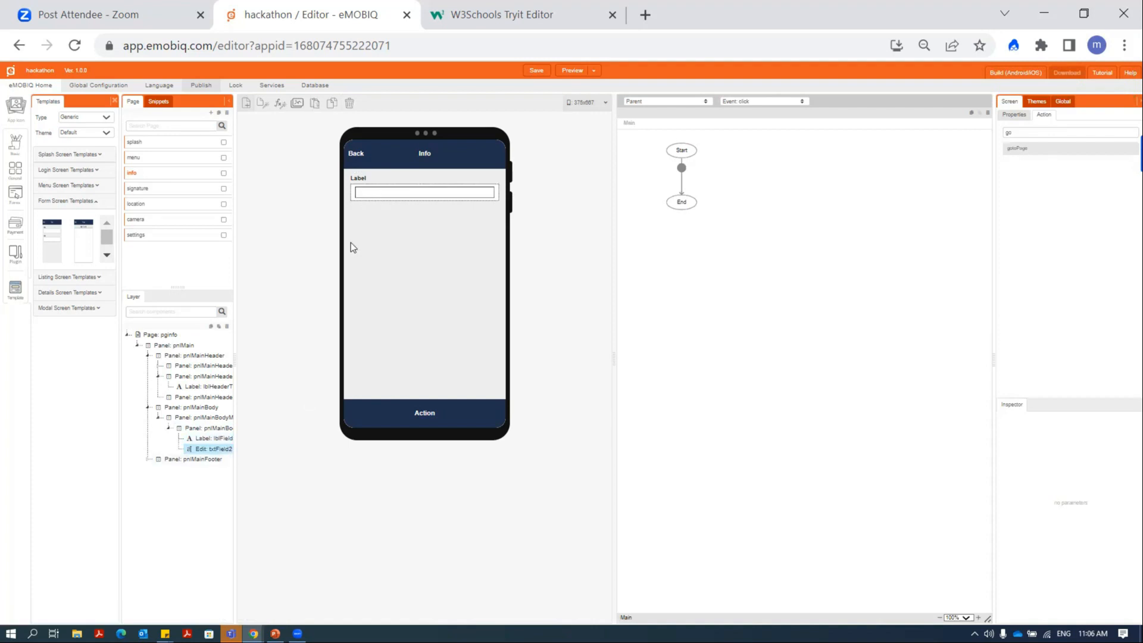
{"action": "left_click", "coordinate": [351, 104]}
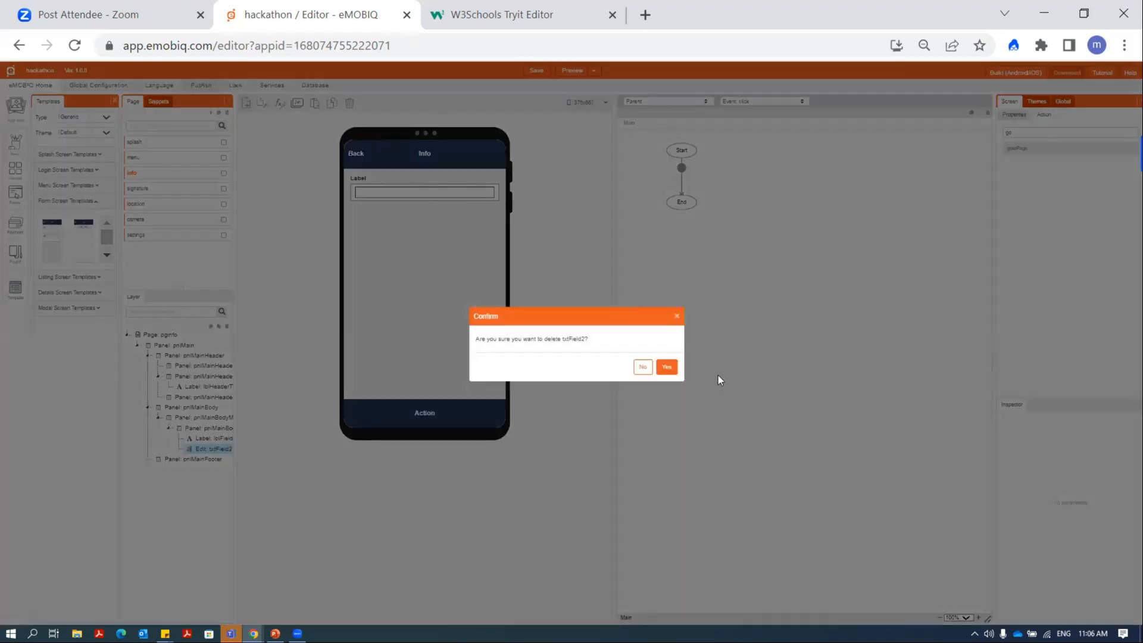
{"action": "left_click", "coordinate": [667, 366]}
Step: Copy the remaining label's panel and paste it three times into its parent panel in the info page's body
{"action": "left_click", "coordinate": [362, 178]}
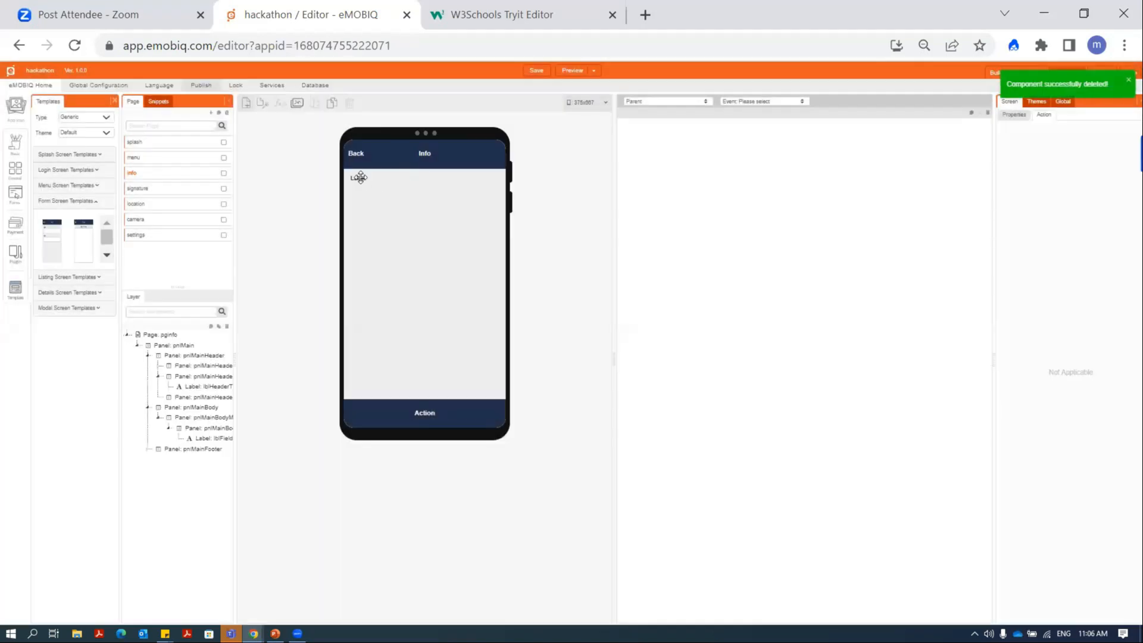
{"action": "left_click", "coordinate": [200, 429]}
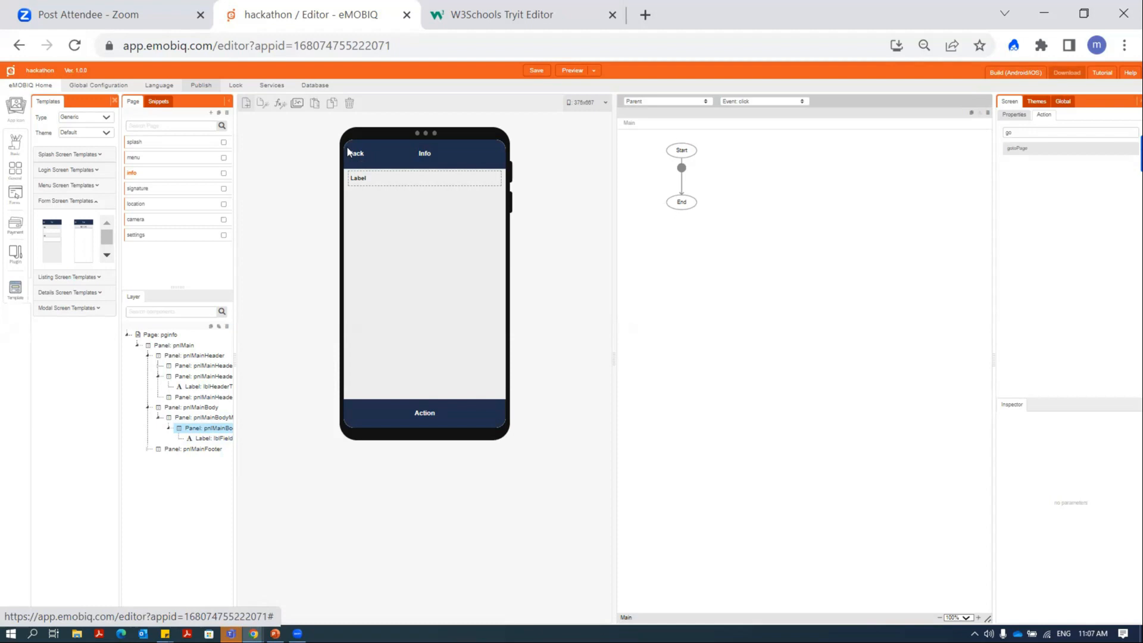
{"action": "left_click", "coordinate": [315, 103]}
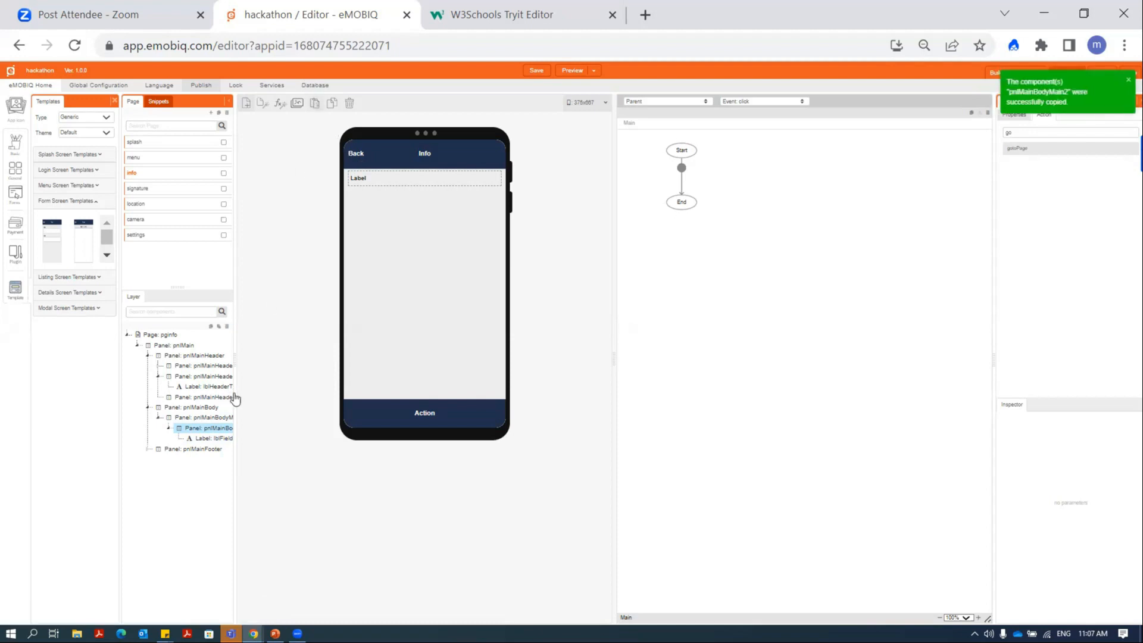
{"action": "left_click", "coordinate": [204, 418]}
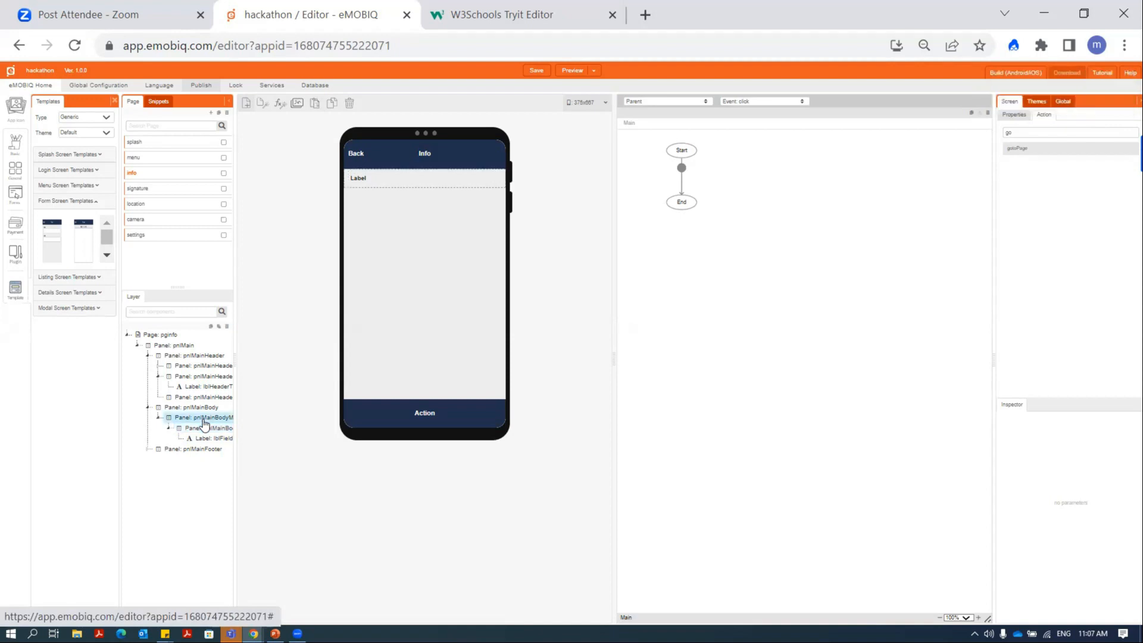
{"action": "left_click", "coordinate": [333, 106]}
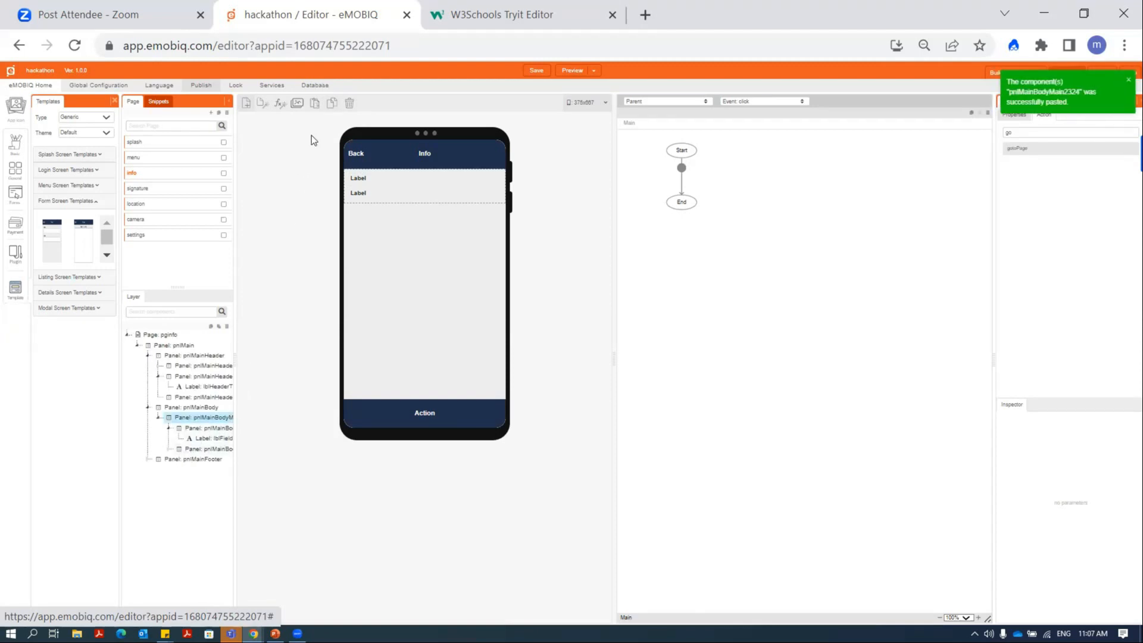
{"action": "left_click", "coordinate": [332, 106]}
{"action": "left_click", "coordinate": [332, 106]}
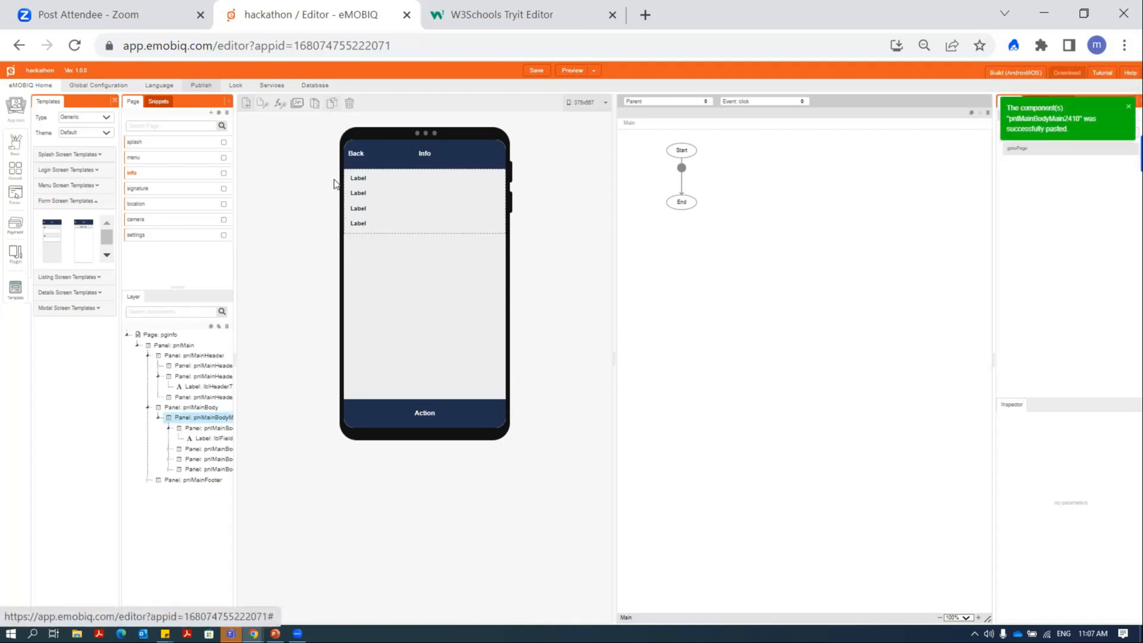
Step: Change the text of the first label in the info page's body to Name
{"action": "left_click", "coordinate": [366, 180]}
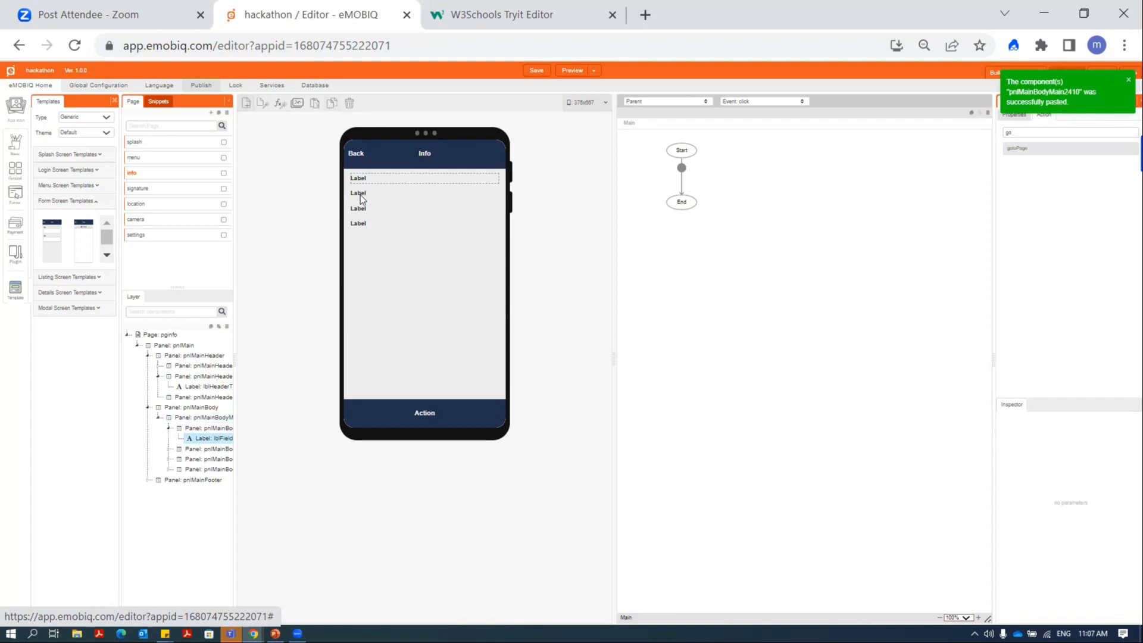
{"action": "left_click", "coordinate": [360, 194]}
{"action": "left_click", "coordinate": [359, 210]}
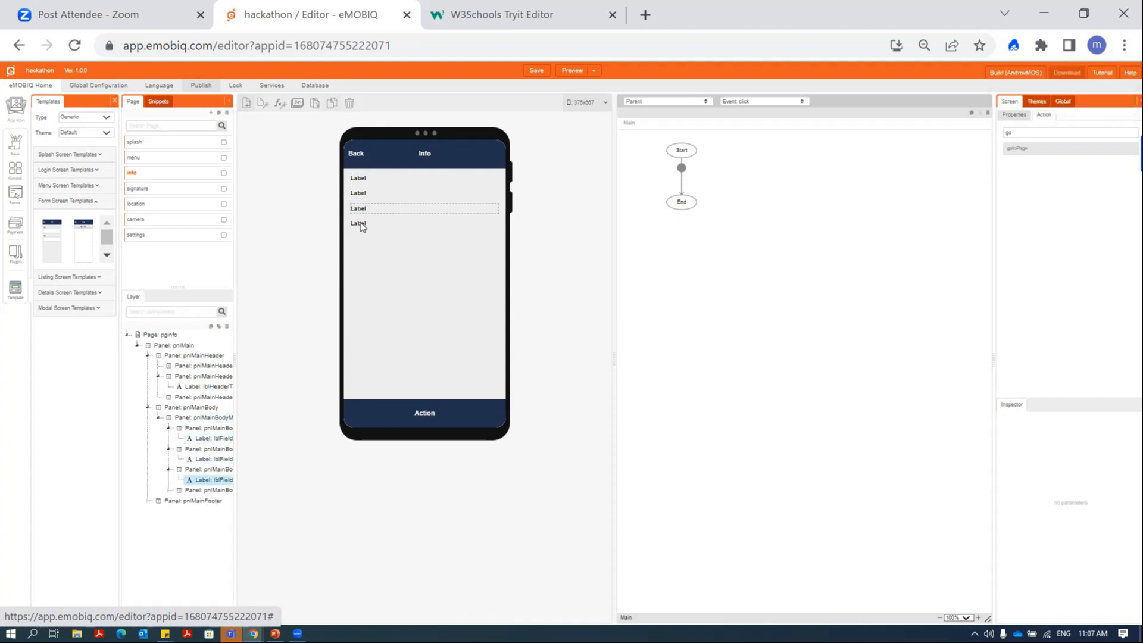
{"action": "left_click", "coordinate": [360, 223]}
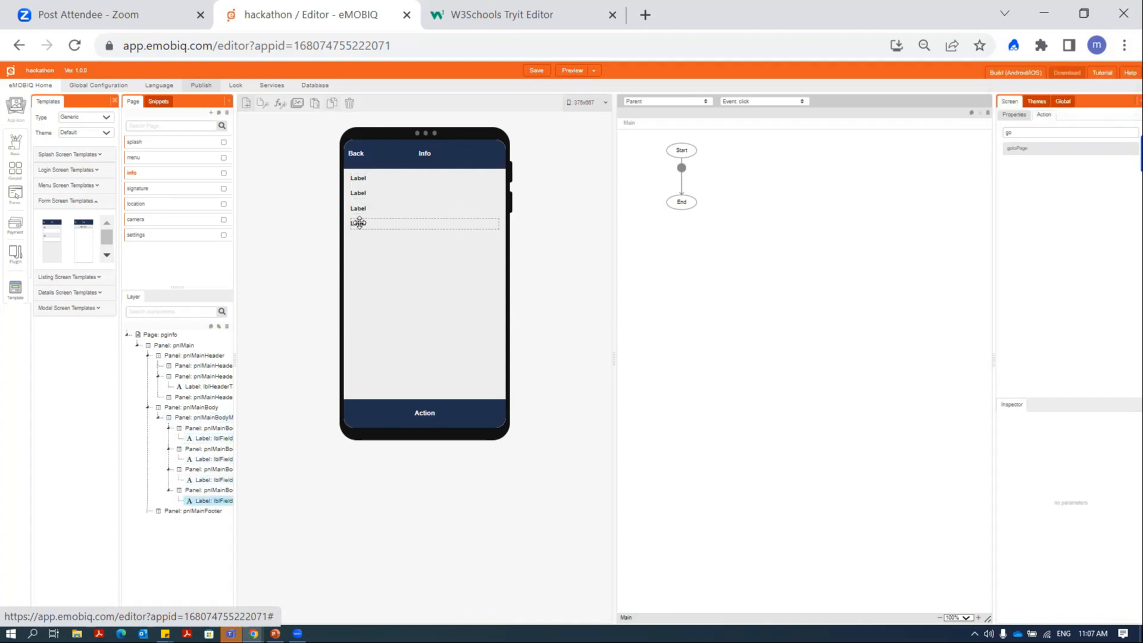
{"action": "double_click", "coordinate": [360, 180]}
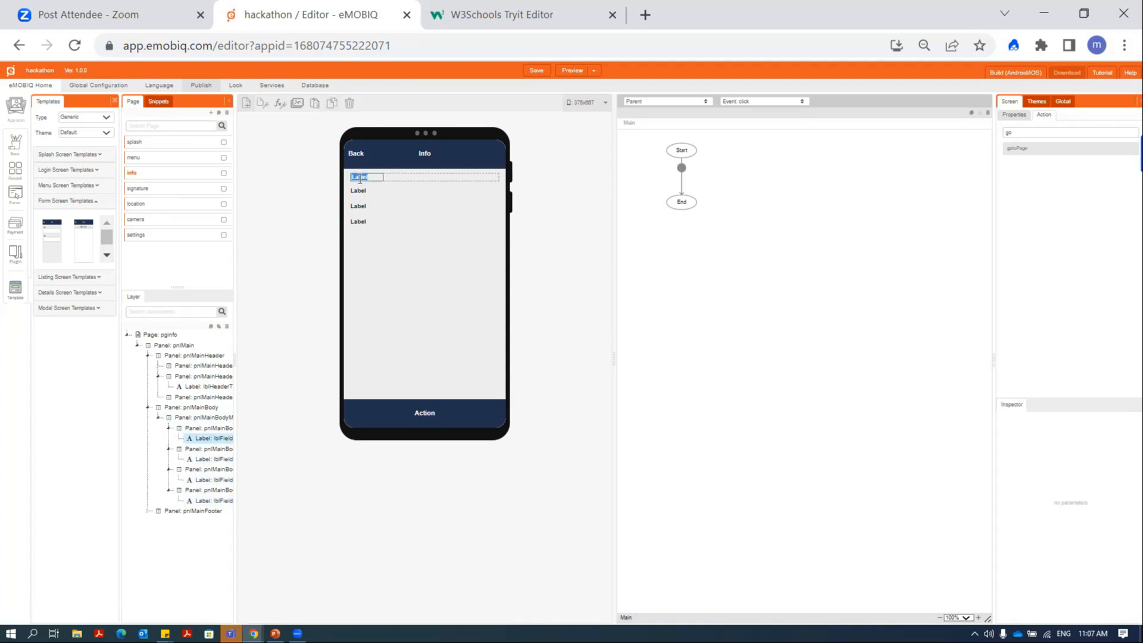
{"action": "type", "text": "My Na"}
{"action": "key", "text": "BackSpace"}
{"action": "key", "text": "BackSpace"}
{"action": "key", "text": "BackSpace"}
{"action": "key", "text": "BackSpace"}
{"action": "key", "text": "BackSpace"}
{"action": "type", "text": "Name"}
Step: Change the second, third and fourth labels on the info page to Address, Contact and Video
{"action": "double_click", "coordinate": [360, 193]}
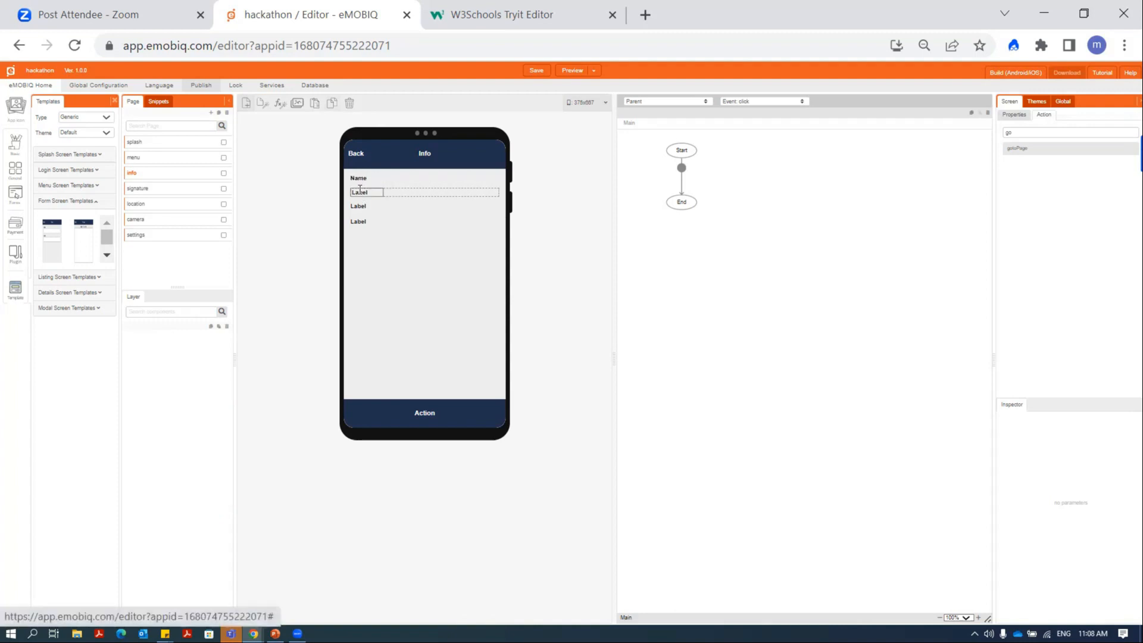
{"action": "type", "text": "Address"}
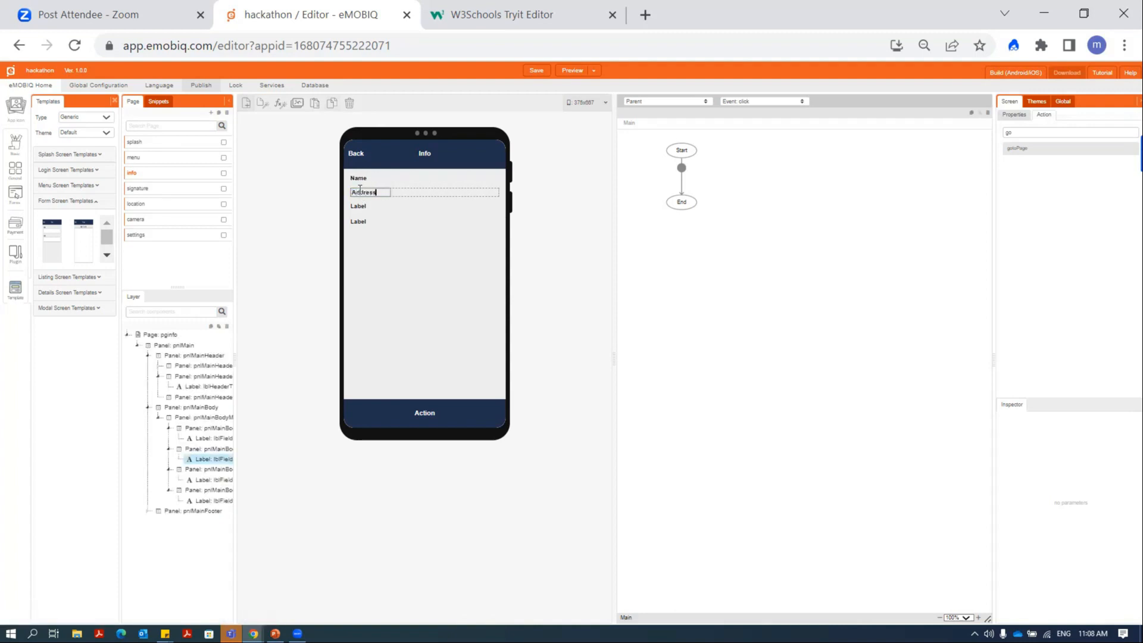
{"action": "double_click", "coordinate": [364, 206]}
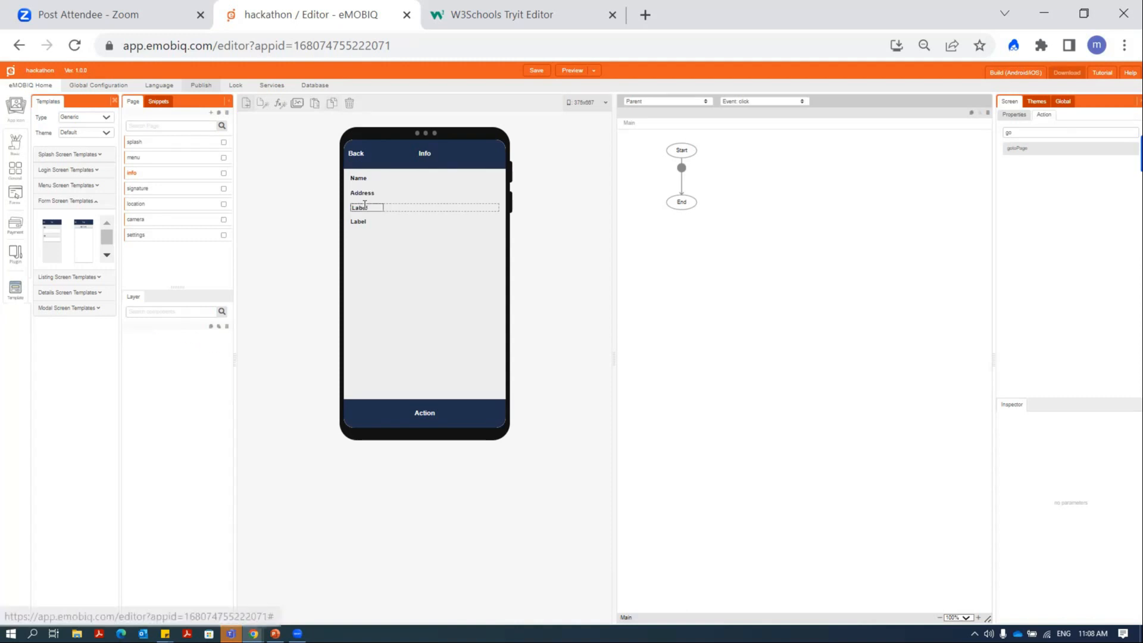
{"action": "type", "text": "Contact"}
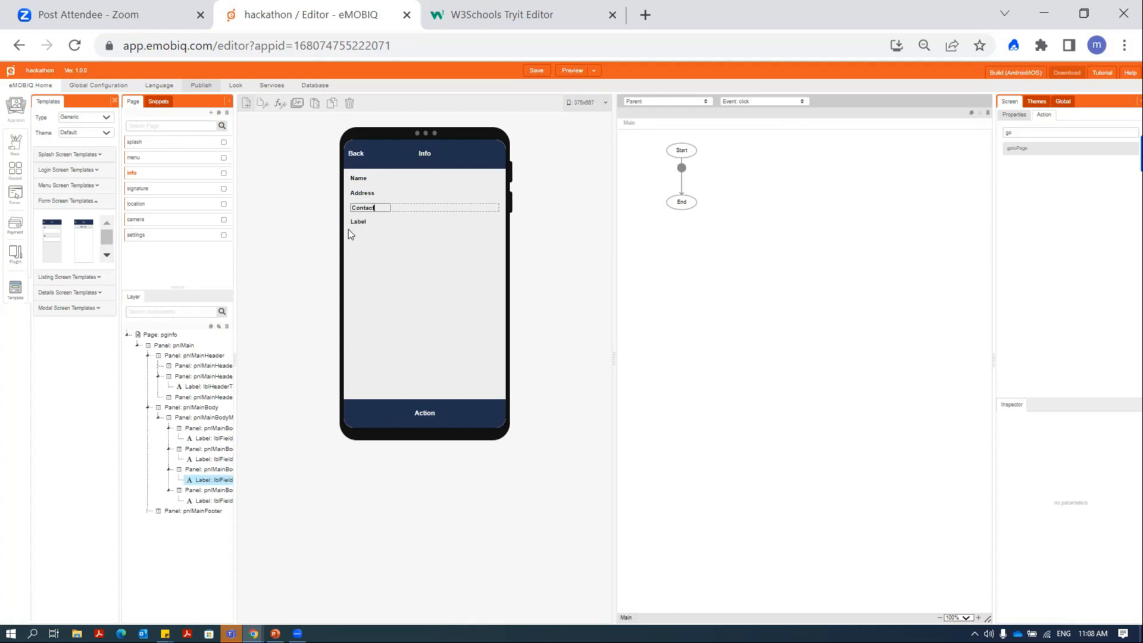
{"action": "left_click", "coordinate": [359, 223]}
{"action": "double_click", "coordinate": [358, 223]}
{"action": "type", "text": "Video"}
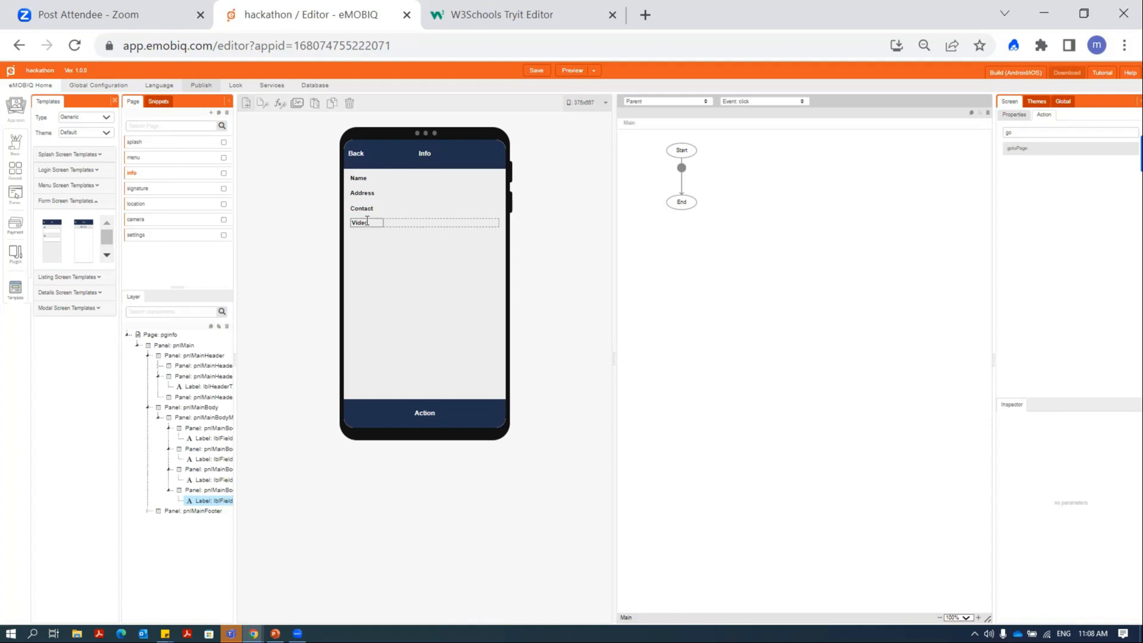
{"action": "left_click", "coordinate": [423, 260]}
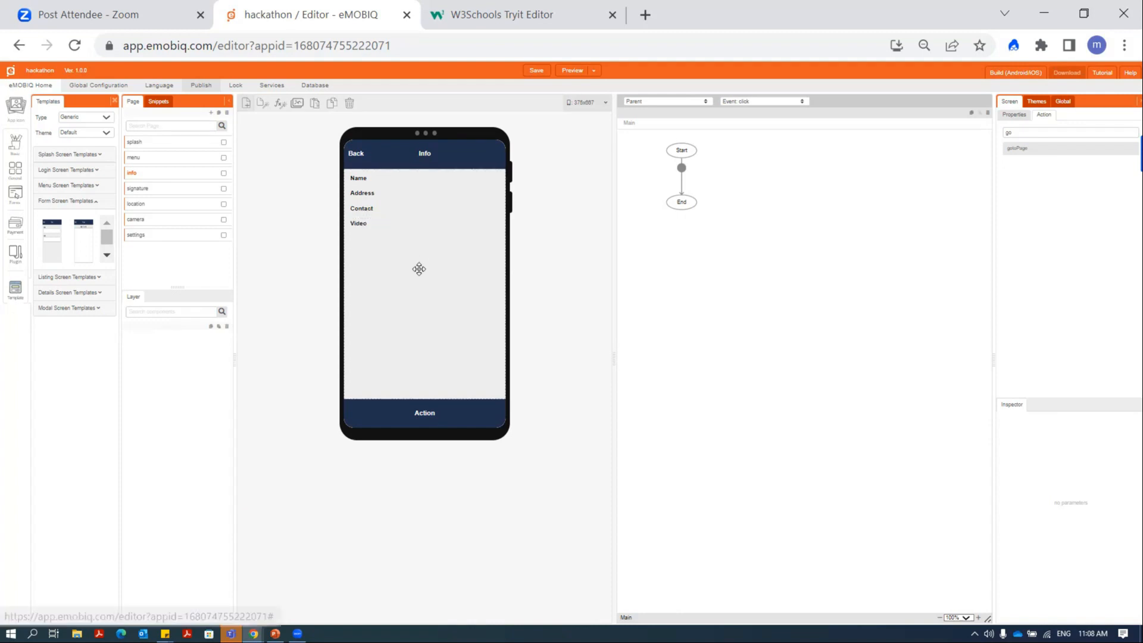
Step: Copy the Name label and paste it into the panel that contains it
{"action": "left_click", "coordinate": [368, 178]}
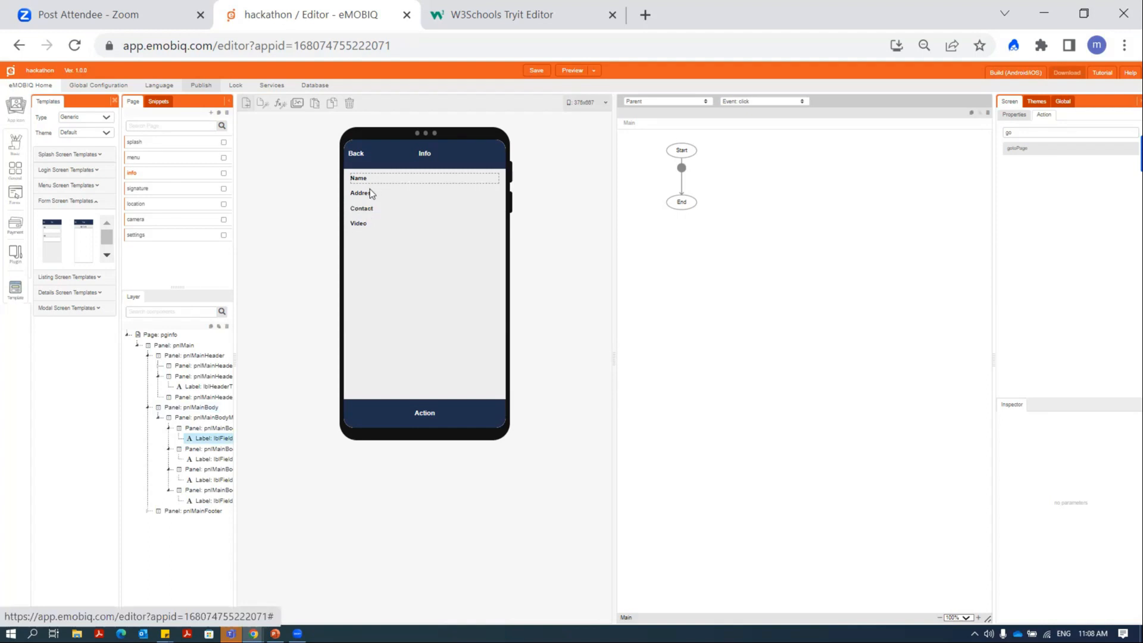
{"action": "right_click", "coordinate": [204, 441]}
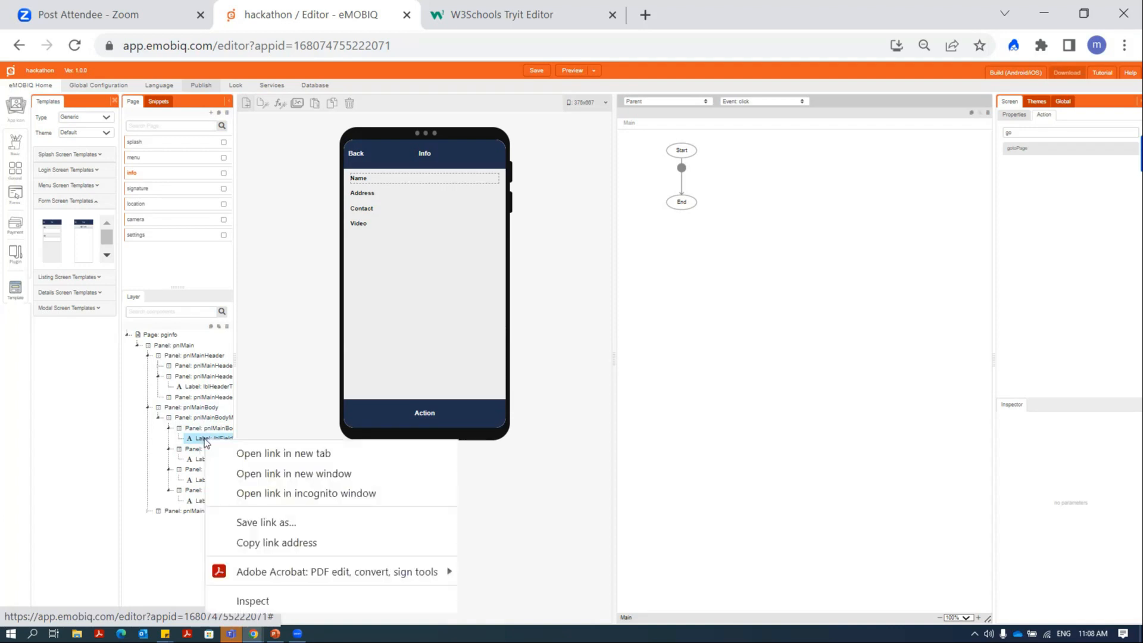
{"action": "left_click", "coordinate": [349, 25]}
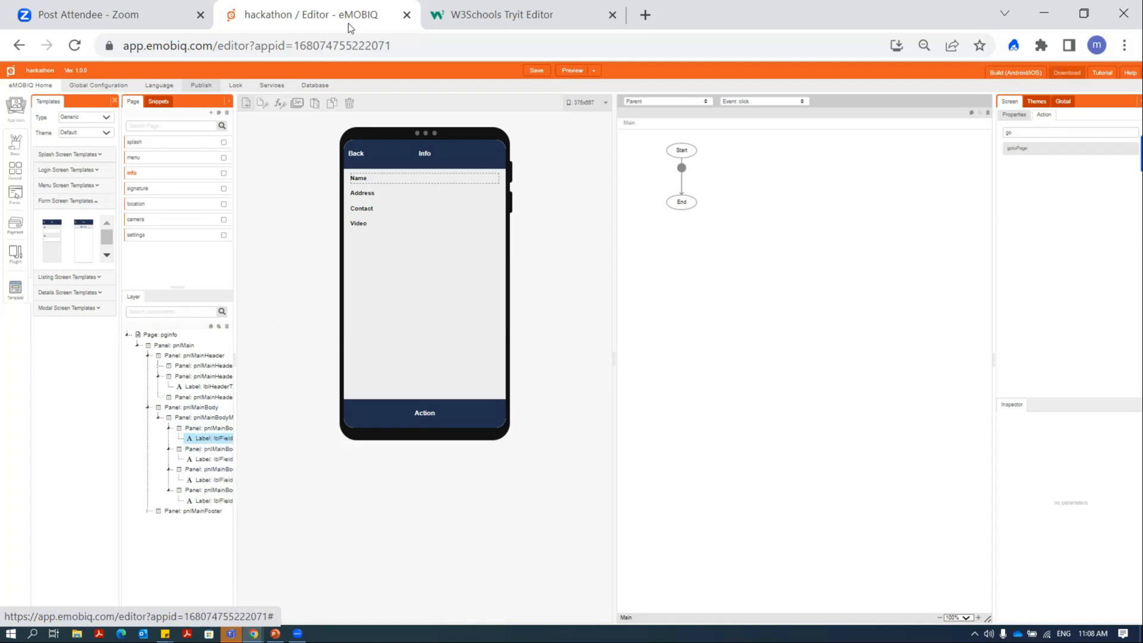
{"action": "left_click", "coordinate": [315, 104]}
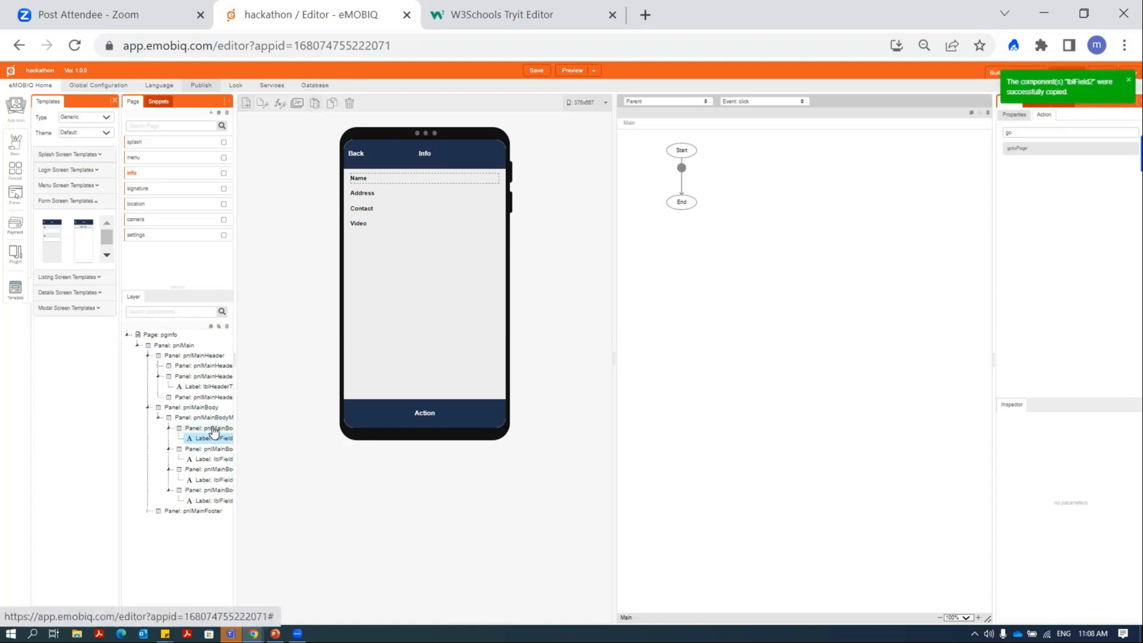
{"action": "left_click", "coordinate": [210, 429]}
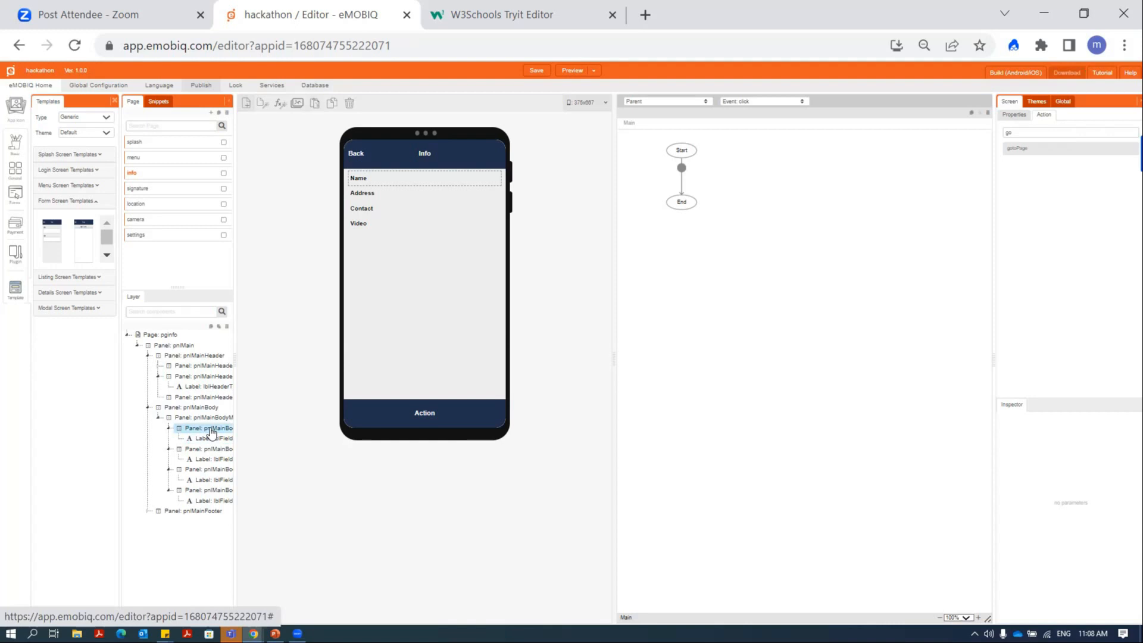
{"action": "left_click", "coordinate": [332, 104]}
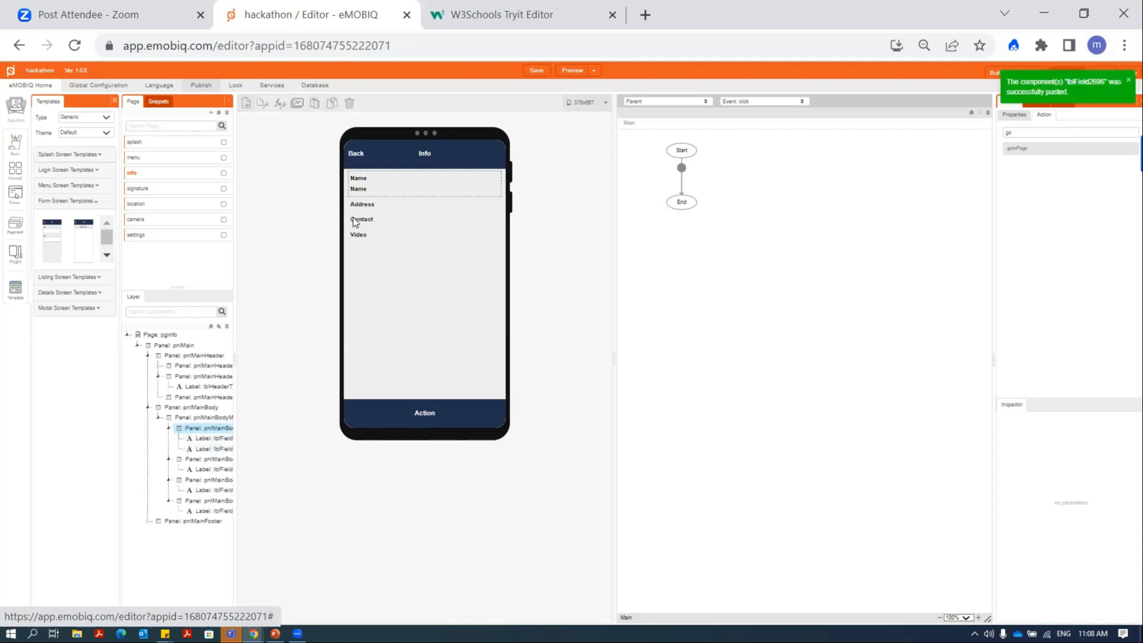
Step: Change the text of the duplicated Name label to Hackathon Challenge
{"action": "double_click", "coordinate": [362, 189]}
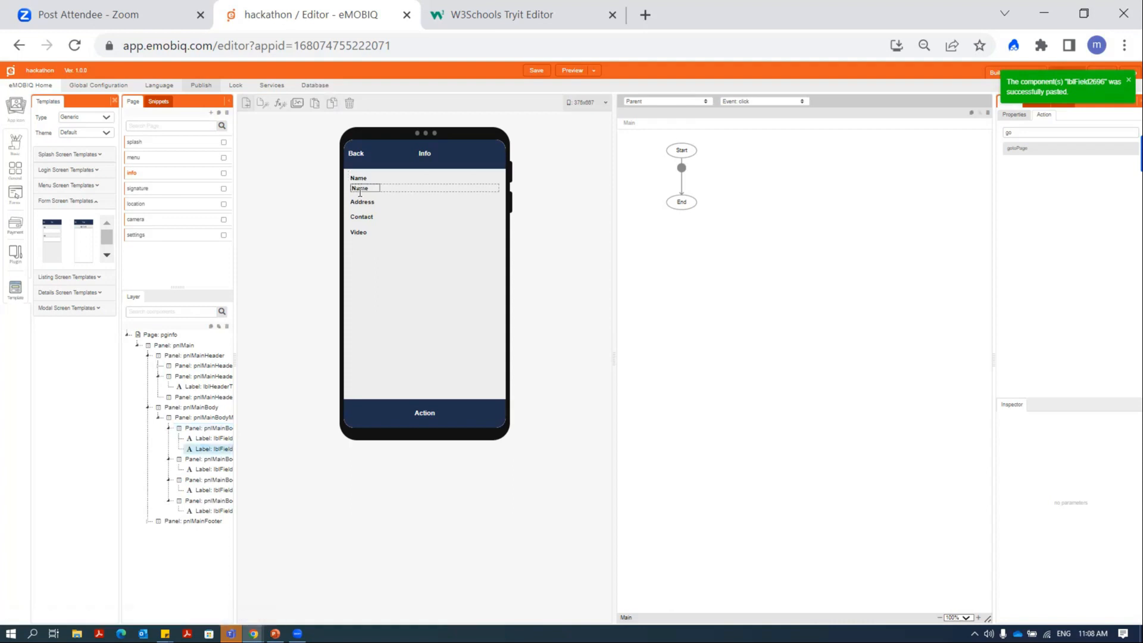
{"action": "type", "text": "S"}
{"action": "key", "text": "BackSpace"}
{"action": "type", "text": "Hackathon Challenge"}
Step: Replace the Address label's text with Malaysia and the Contact label's text with a phone number
{"action": "left_click", "coordinate": [368, 204]}
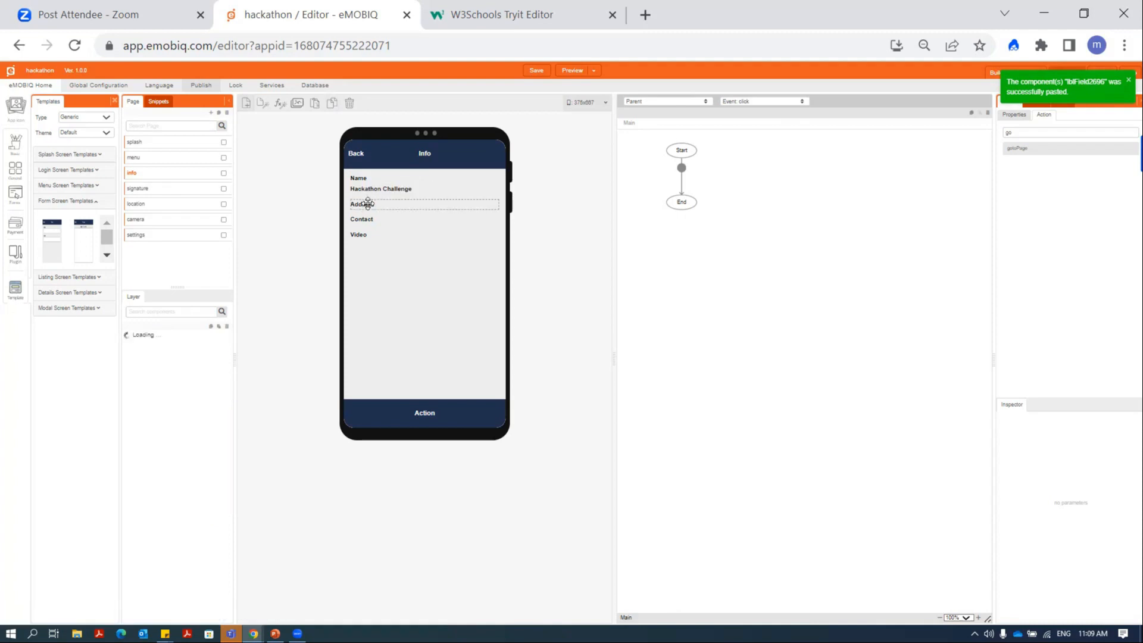
{"action": "double_click", "coordinate": [394, 201]}
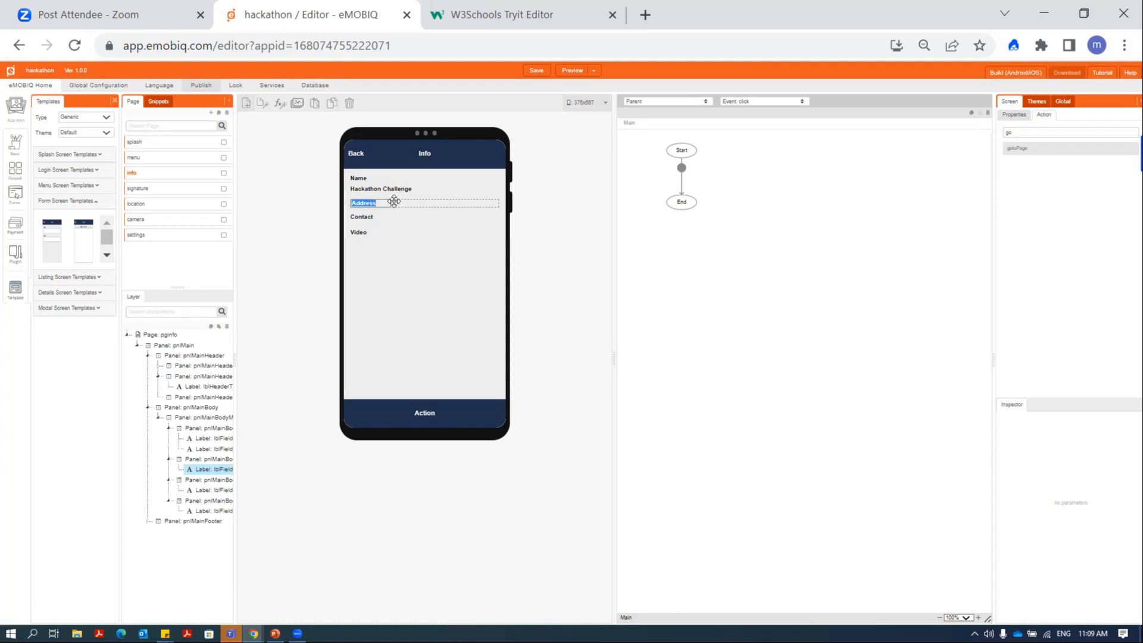
{"action": "type", "text": "Malaysia"}
{"action": "left_click", "coordinate": [367, 218]}
{"action": "double_click", "coordinate": [366, 219]}
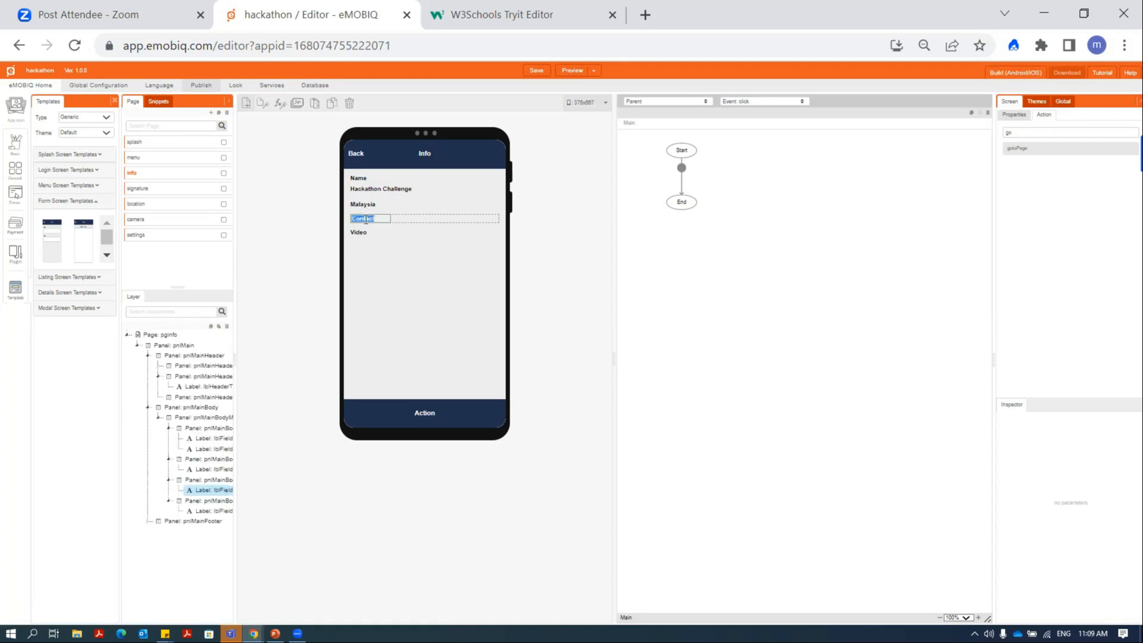
{"action": "type", "text": "+"}
{"action": "key", "text": "BackSpace"}
{"action": "left_click", "coordinate": [362, 237]}
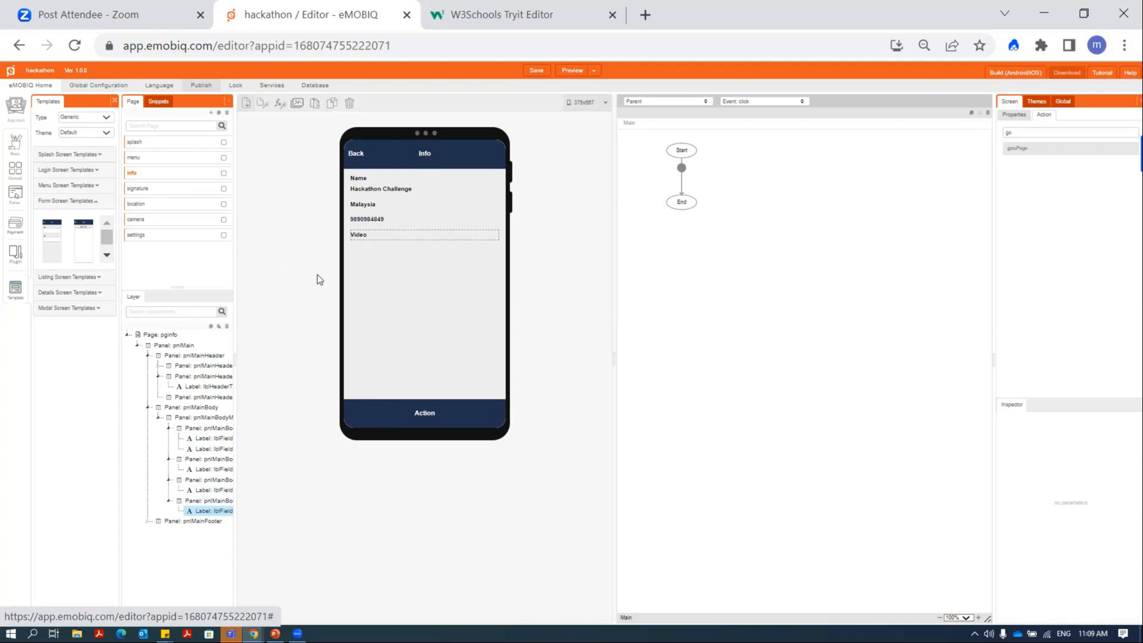
Step: Place a Video component below the Video label in the same panel and save the project
{"action": "mouse_move", "coordinate": [15, 145]}
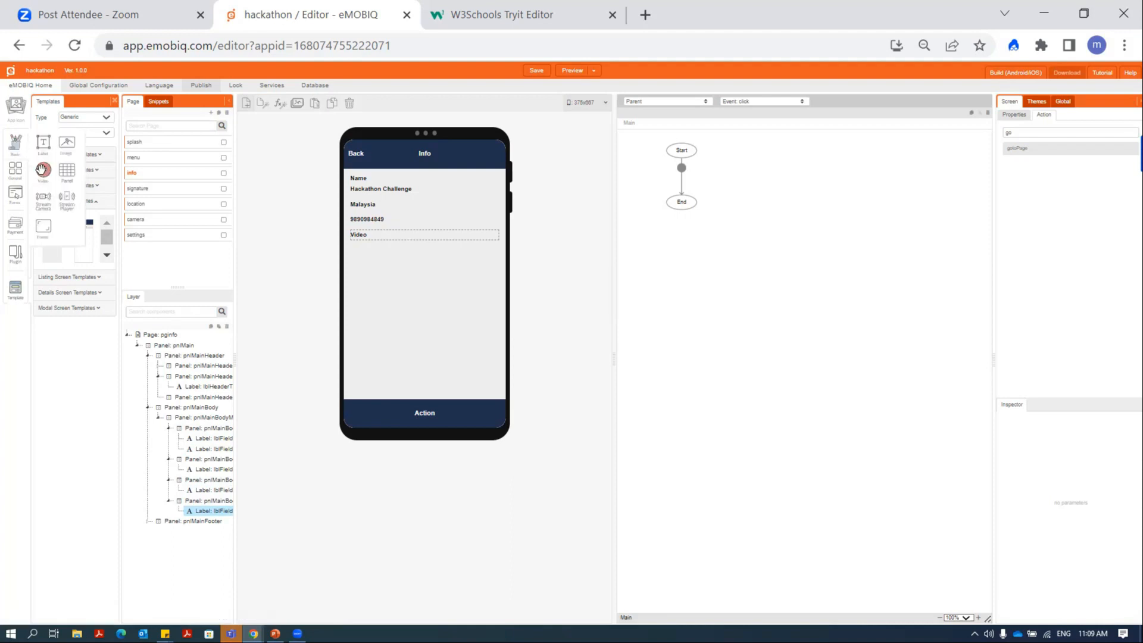
{"action": "left_click_drag", "start_coordinate": [41, 169], "coordinate": [389, 235]}
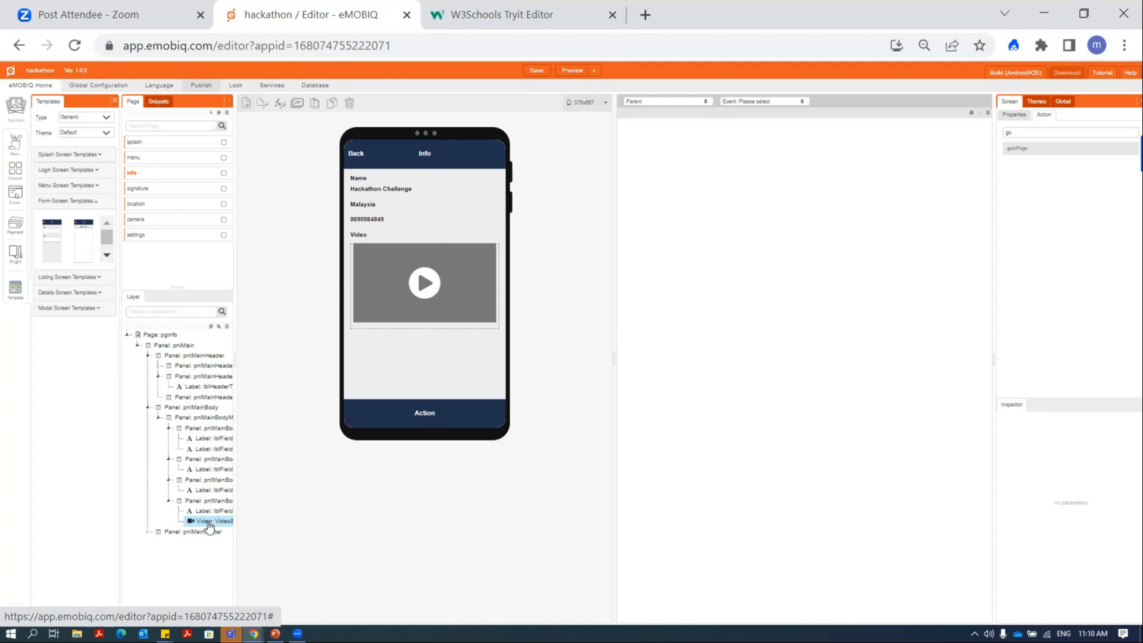
{"action": "mouse_move", "coordinate": [208, 527]}
{"action": "left_mouse_down"}
{"action": "mouse_move", "coordinate": [205, 457]}
{"action": "mouse_move", "coordinate": [207, 523]}
{"action": "left_mouse_up"}
{"action": "left_click", "coordinate": [536, 70]}
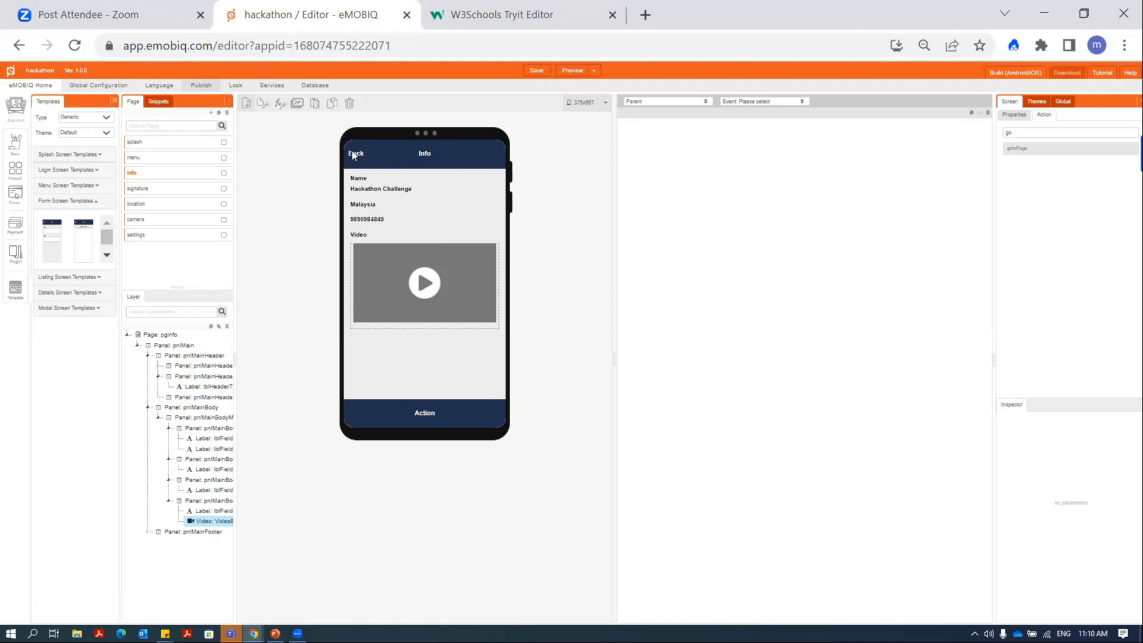
Step: Add a gotoPage action with pgmenu as the target page to the Back panel's click event and save the project
{"action": "left_click", "coordinate": [367, 149]}
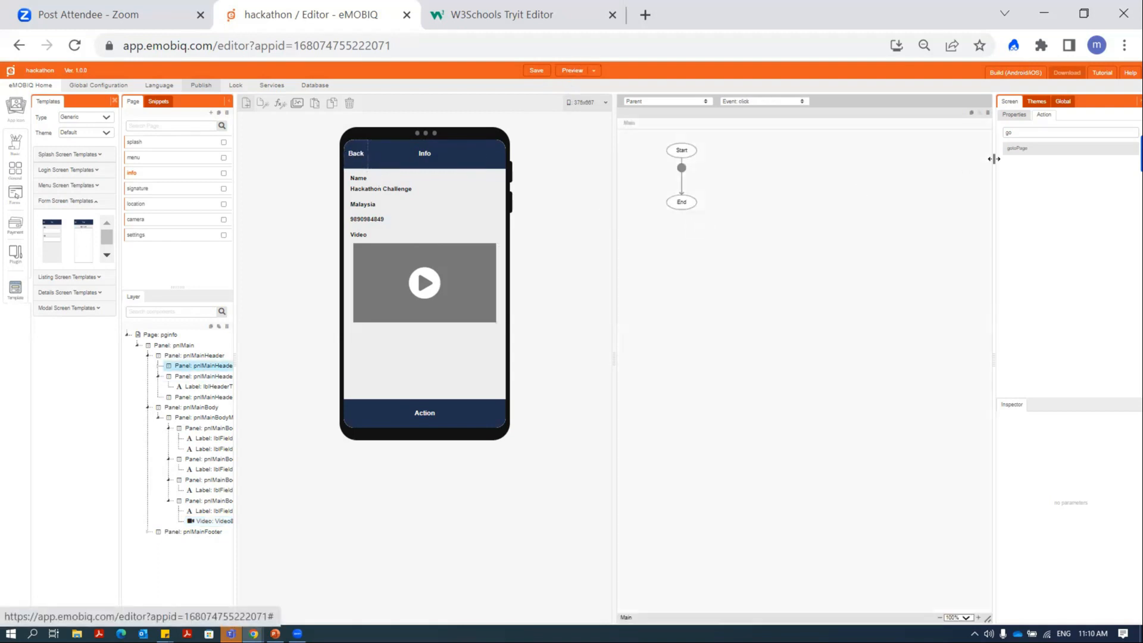
{"action": "left_click_drag", "start_coordinate": [1013, 151], "coordinate": [683, 171]}
{"action": "left_click", "coordinate": [690, 202]}
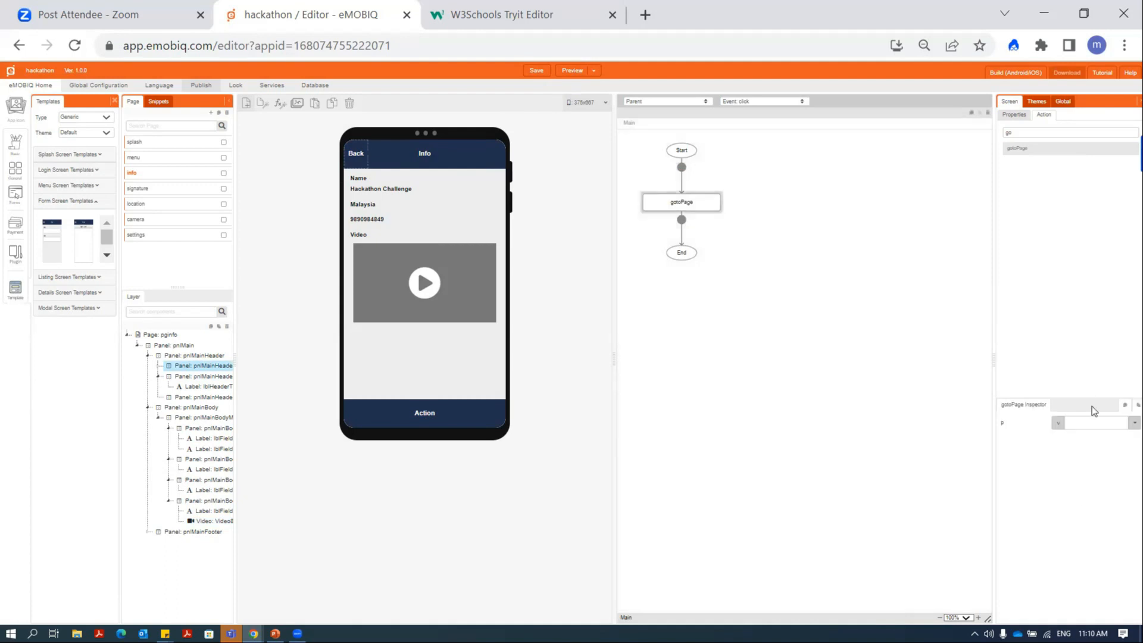
{"action": "left_click", "coordinate": [1131, 424]}
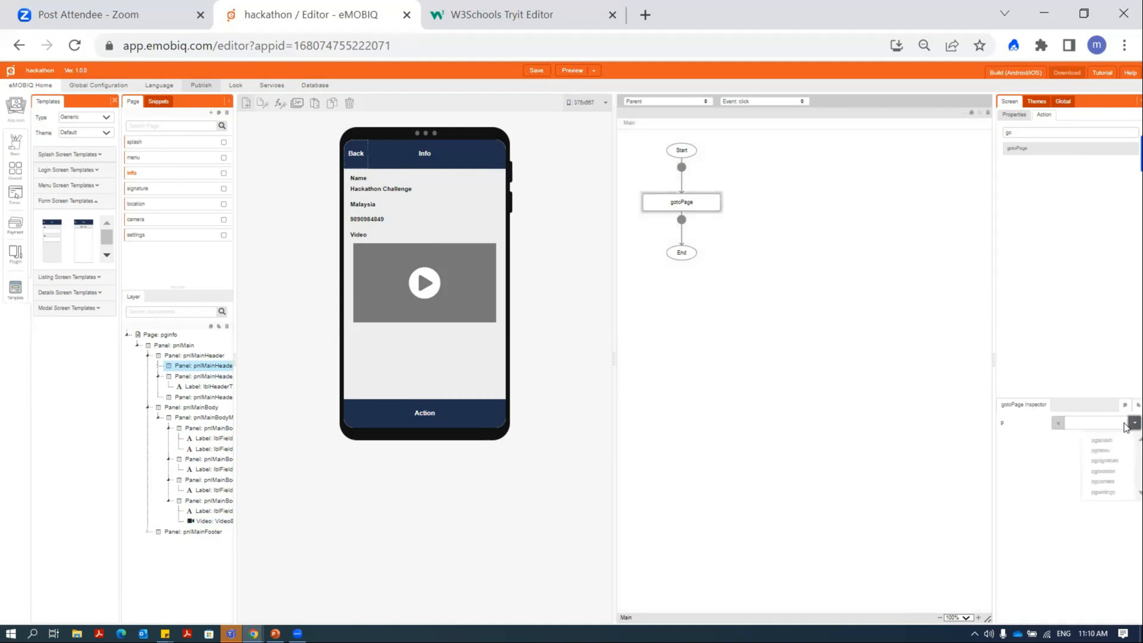
{"action": "left_click", "coordinate": [1105, 461]}
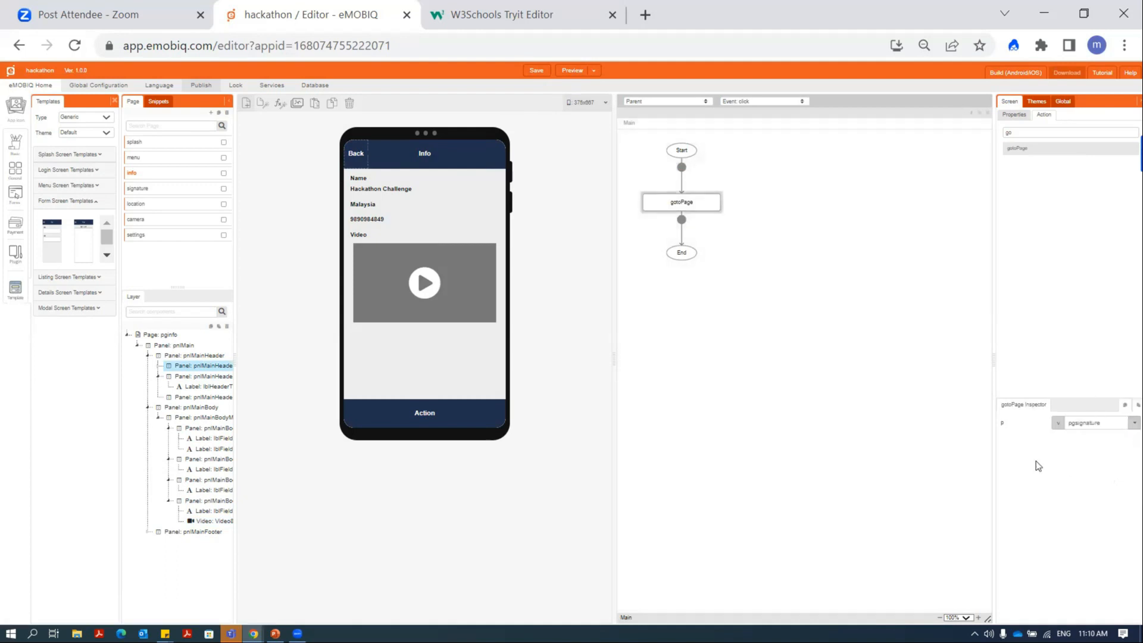
{"action": "left_click", "coordinate": [1131, 424]}
{"action": "left_click", "coordinate": [1114, 450]}
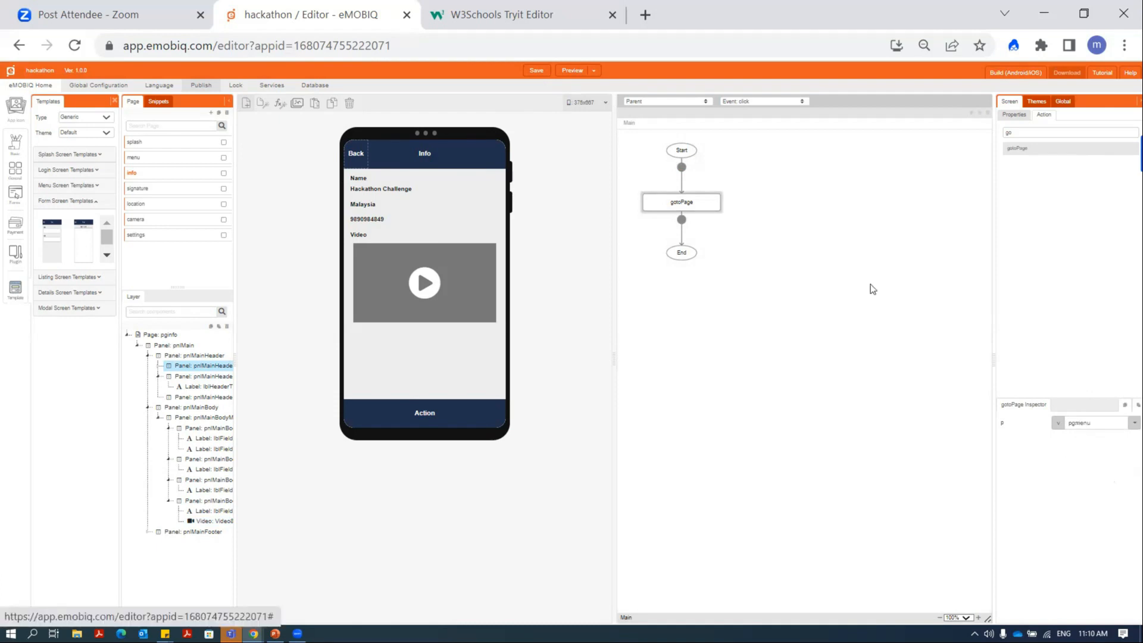
{"action": "left_click", "coordinate": [536, 72]}
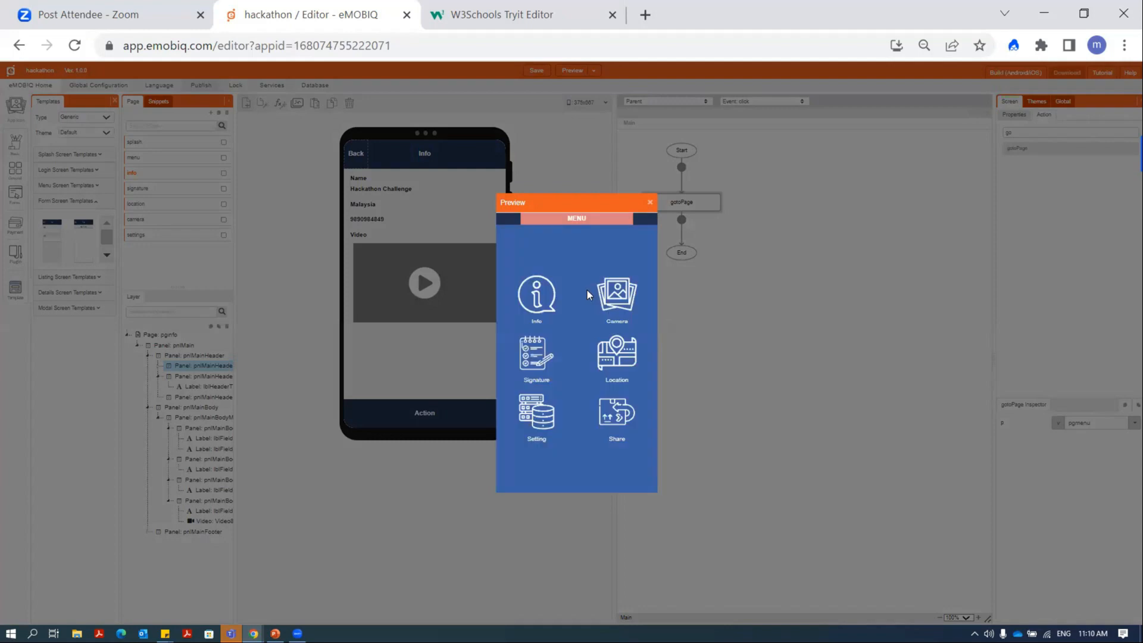
Step: Check the Info page in the app preview by opening it from the menu, and close the preview
{"action": "left_click", "coordinate": [553, 276]}
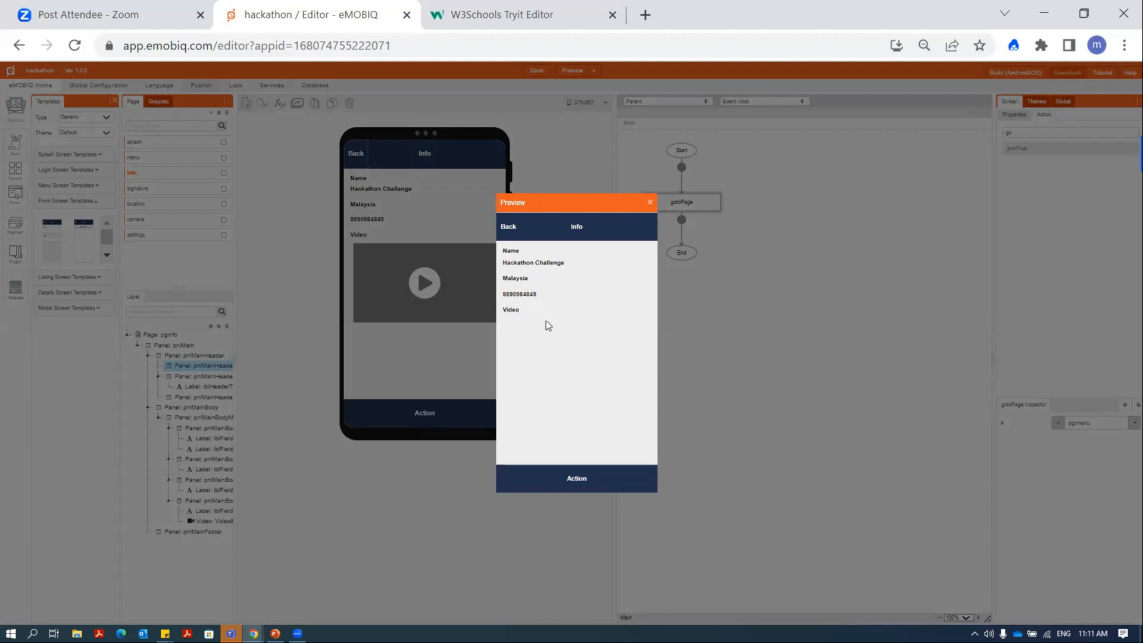
{"action": "left_click", "coordinate": [651, 203]}
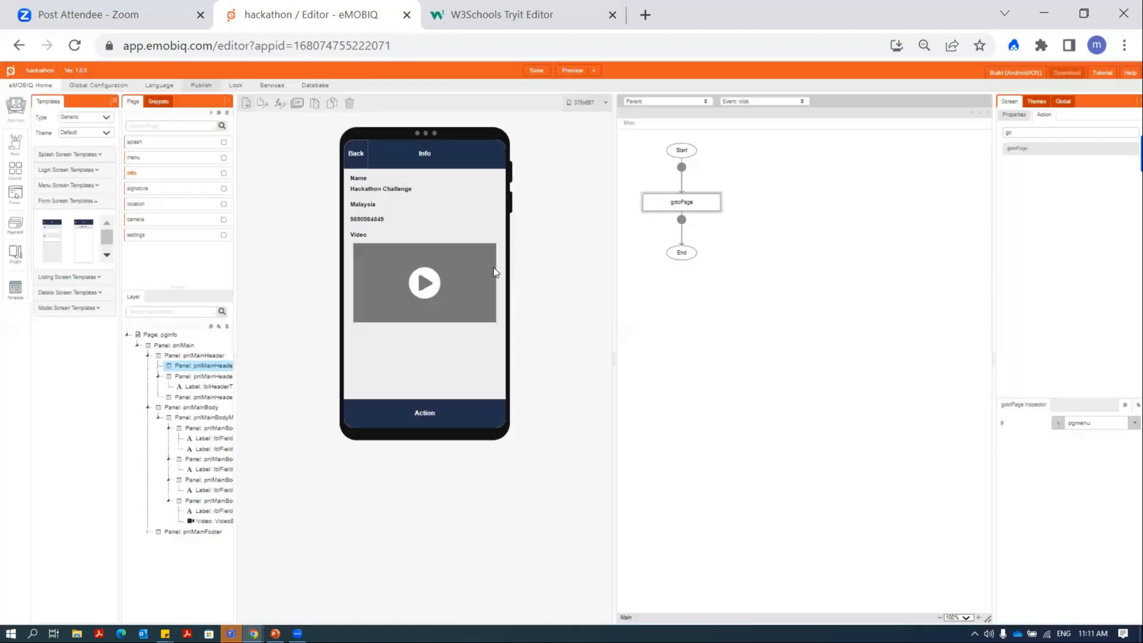
Step: Select the video component on the info page and save the project
{"action": "left_click", "coordinate": [535, 74]}
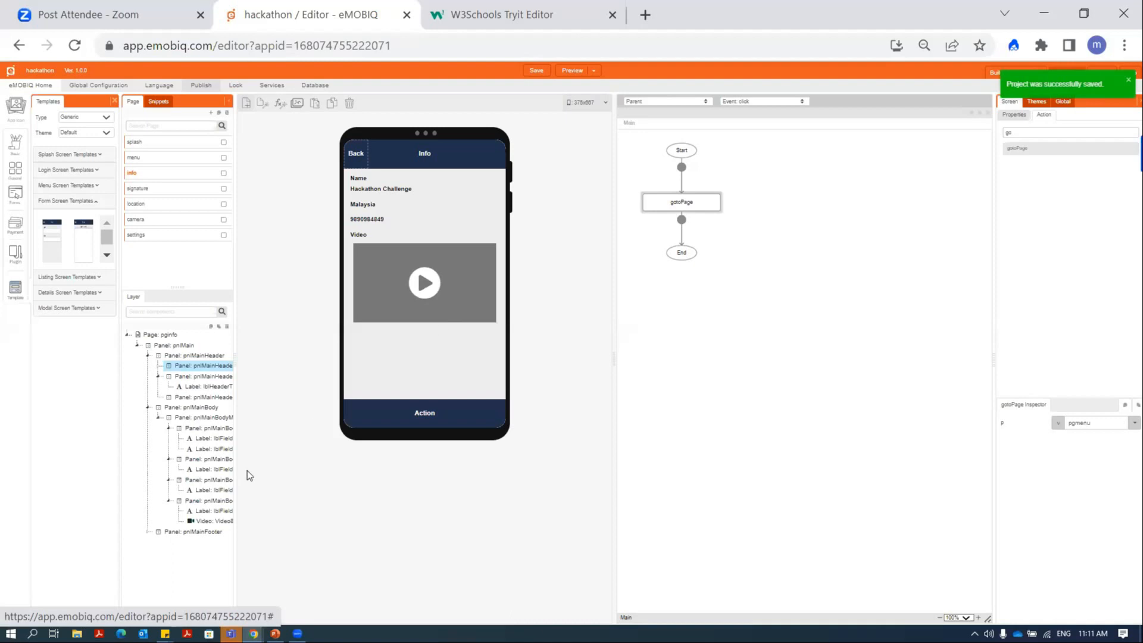
{"action": "left_click", "coordinate": [461, 296]}
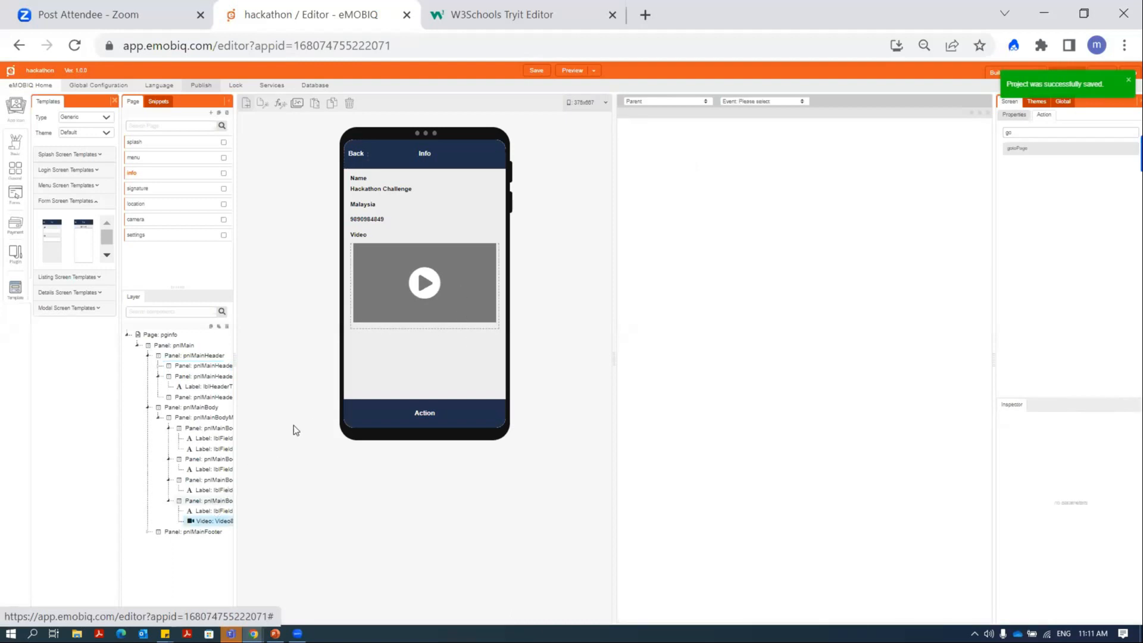
{"action": "left_click", "coordinate": [536, 73]}
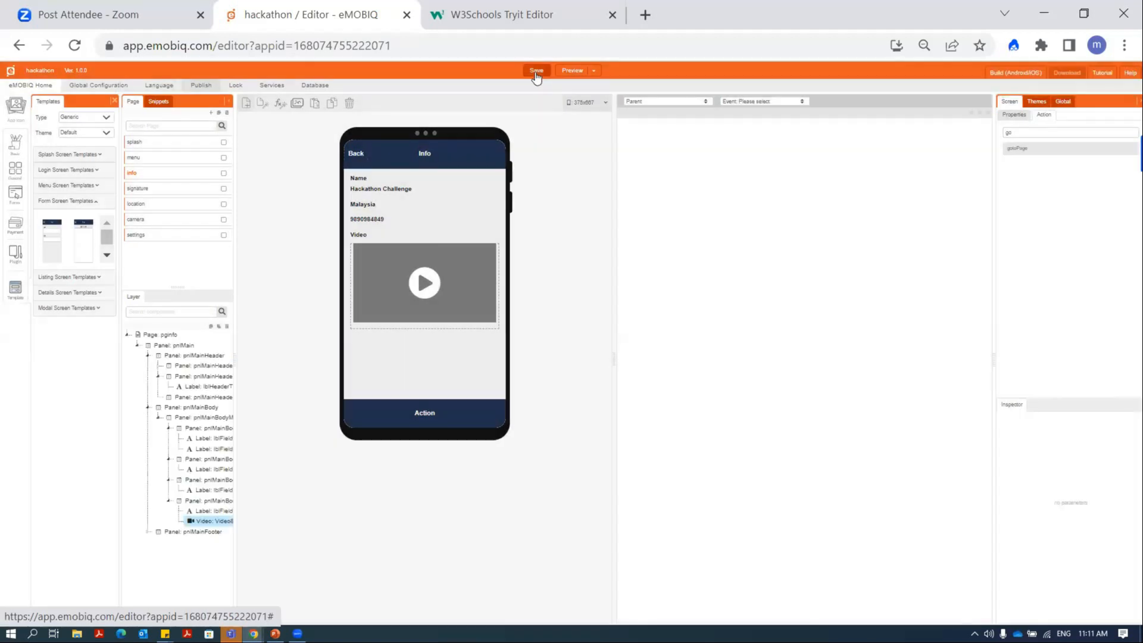
Step: Launch the app preview and close it again
{"action": "left_click", "coordinate": [569, 73]}
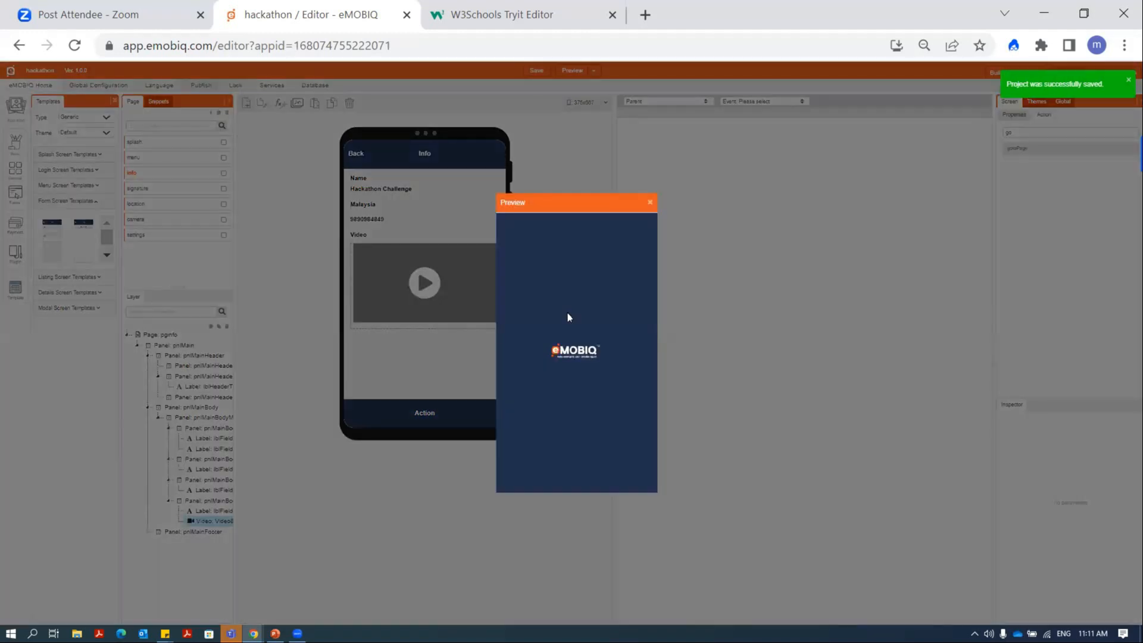
{"action": "left_click", "coordinate": [653, 202]}
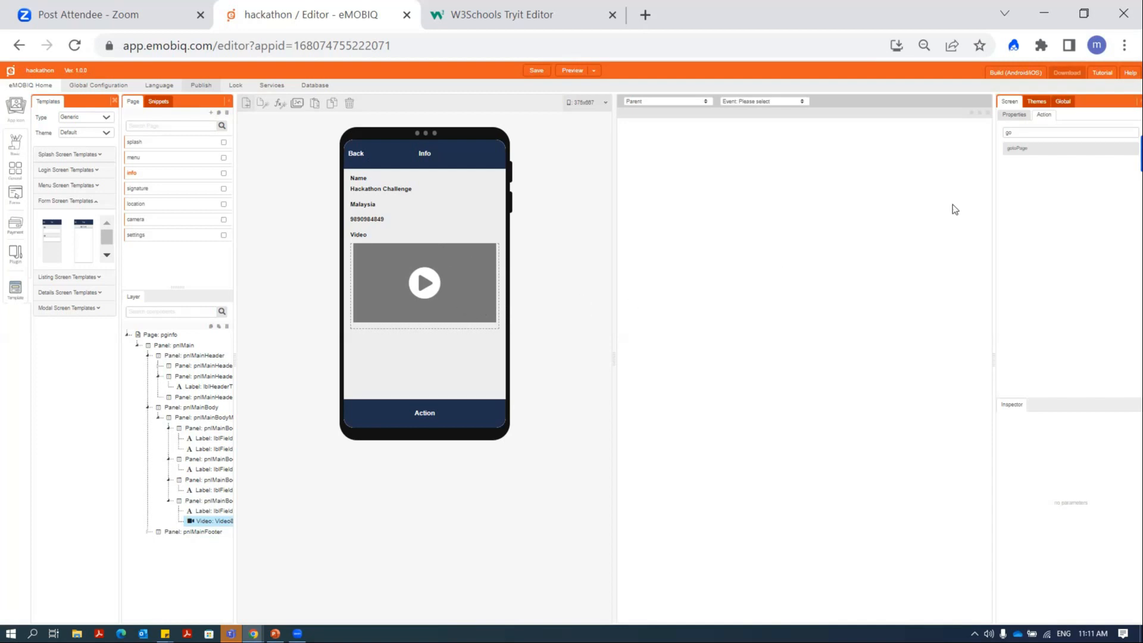
Step: Clear the video component's width, set its height to 40%, and save the project
{"action": "left_click", "coordinate": [1013, 117]}
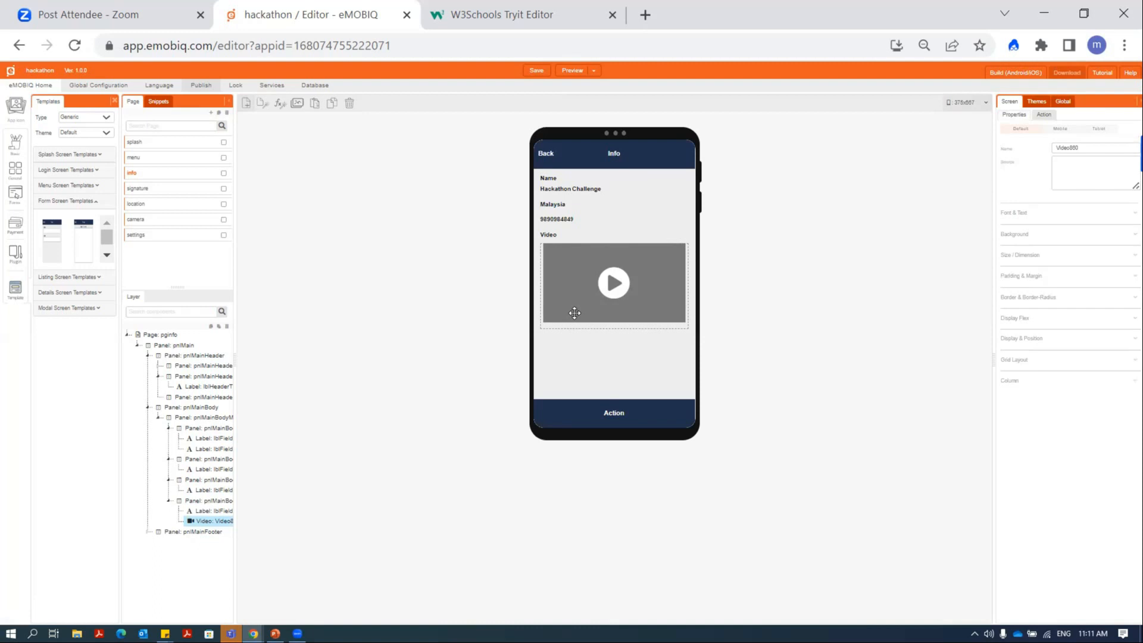
{"action": "left_click", "coordinate": [1019, 256]}
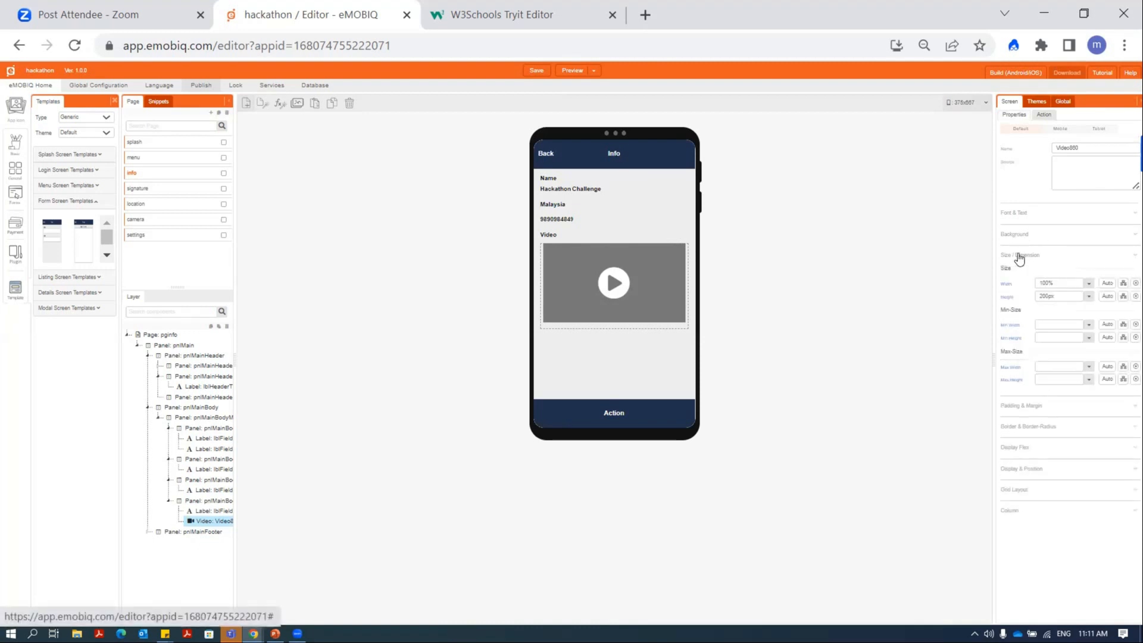
{"action": "double_click", "coordinate": [1064, 284]}
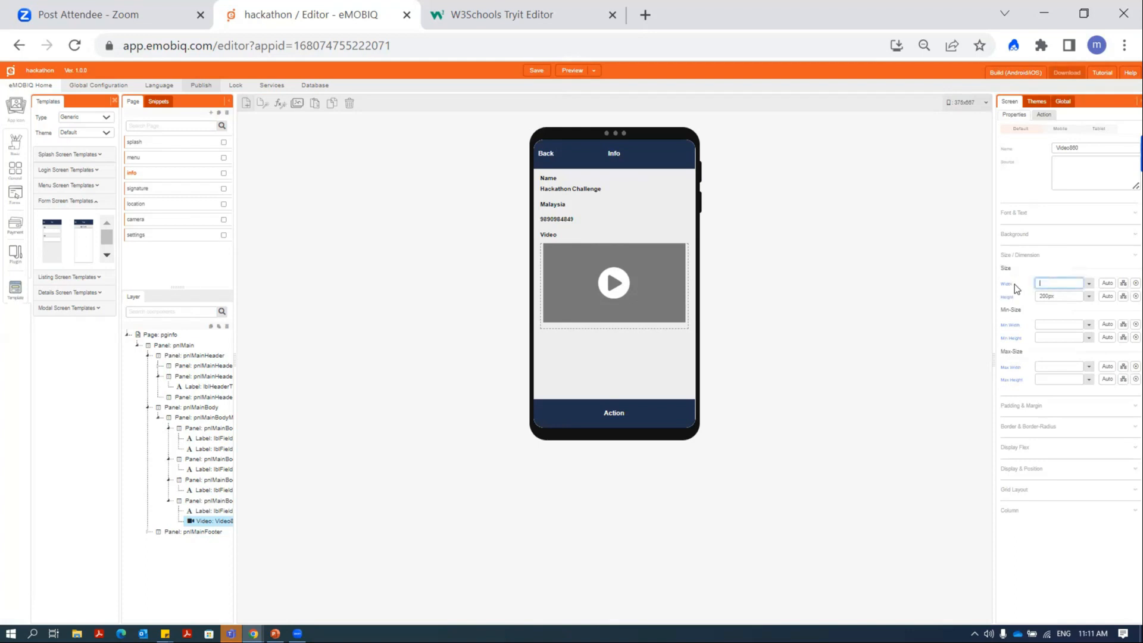
{"action": "key", "text": "BackSpace"}
{"action": "left_click", "coordinate": [1057, 296]}
{"action": "key", "text": "BackSpace"}
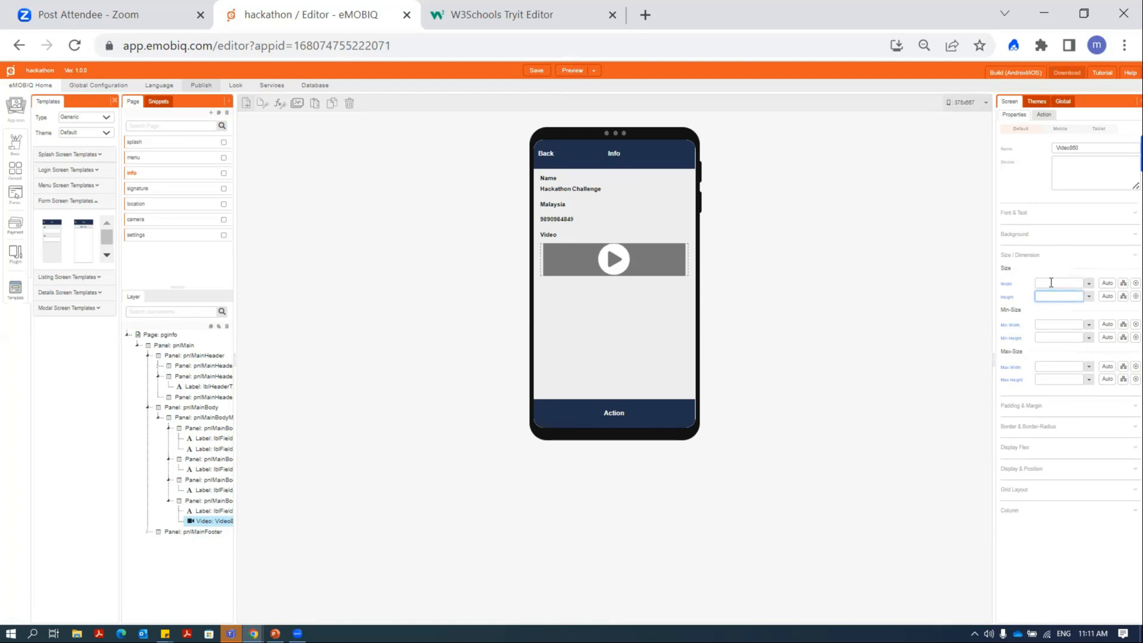
{"action": "left_click", "coordinate": [1052, 283]}
{"action": "left_click", "coordinate": [1049, 296]}
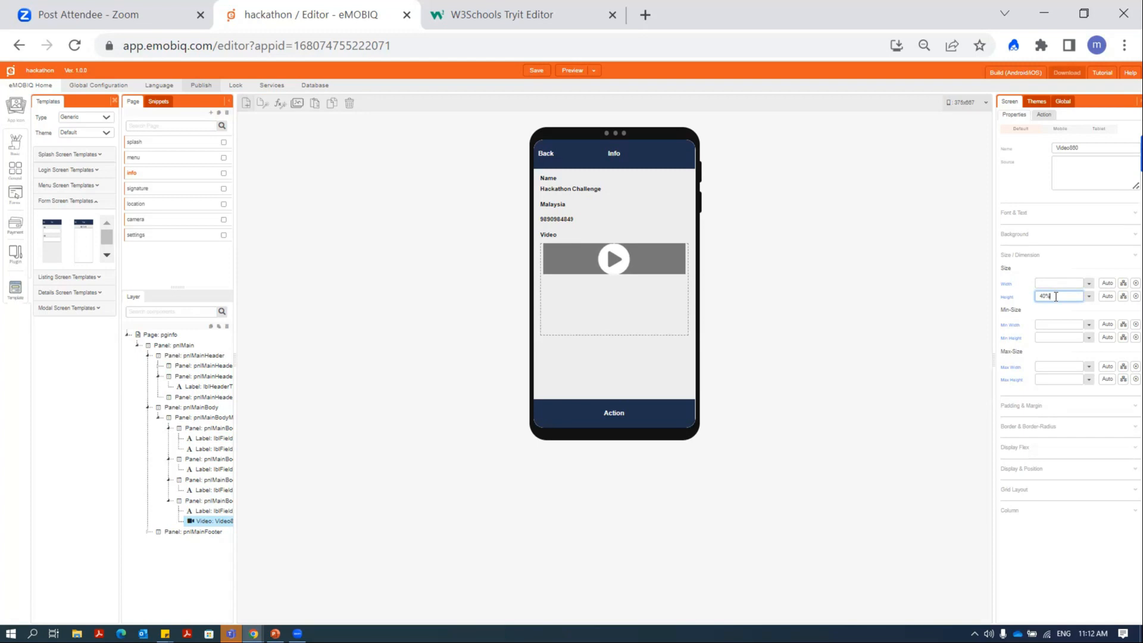
{"action": "left_click", "coordinate": [1048, 284]}
{"action": "left_click", "coordinate": [535, 78]}
Step: Open YouTube in a new browser tab and open the eMOBIQ 5-Mins Demo video
{"action": "left_click", "coordinate": [645, 15]}
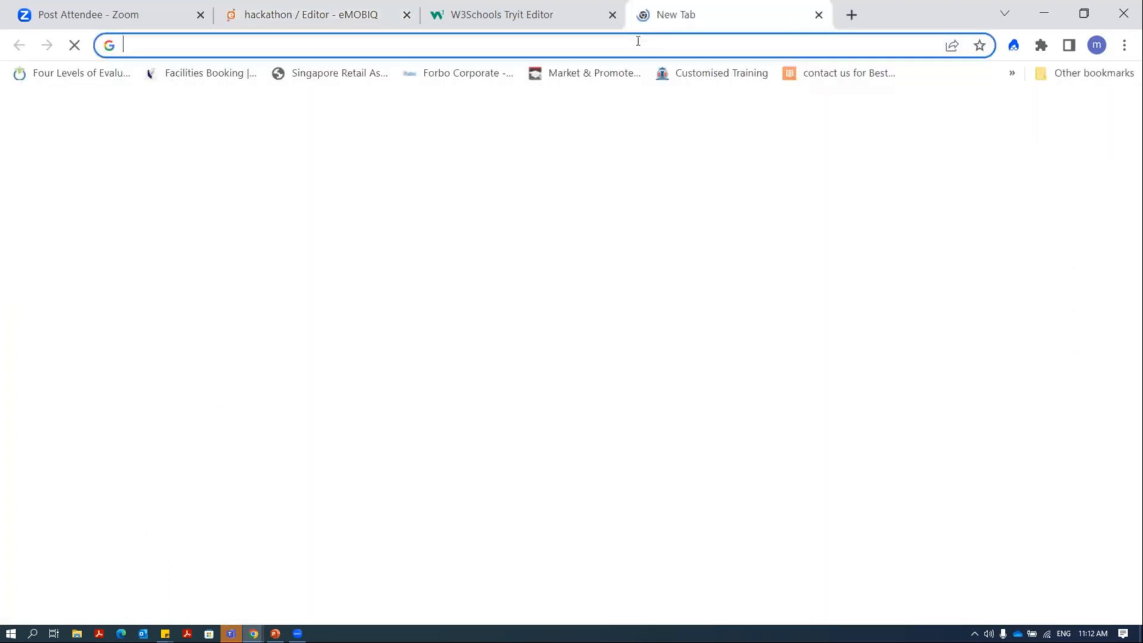
{"action": "type", "text": "youtube.com"}
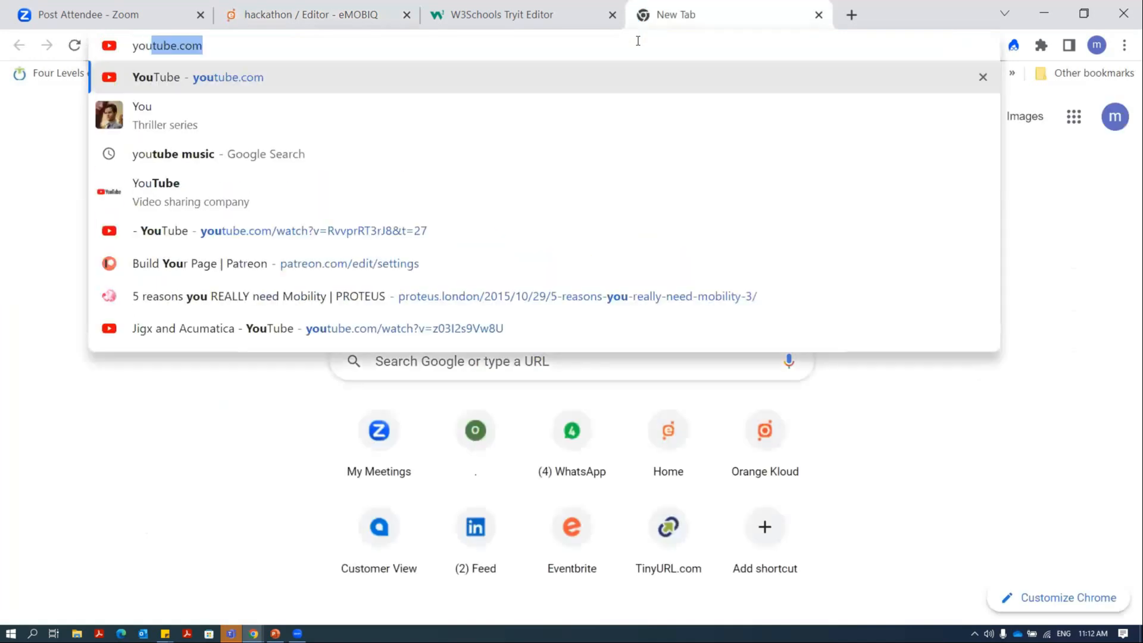
{"action": "key", "text": "Return"}
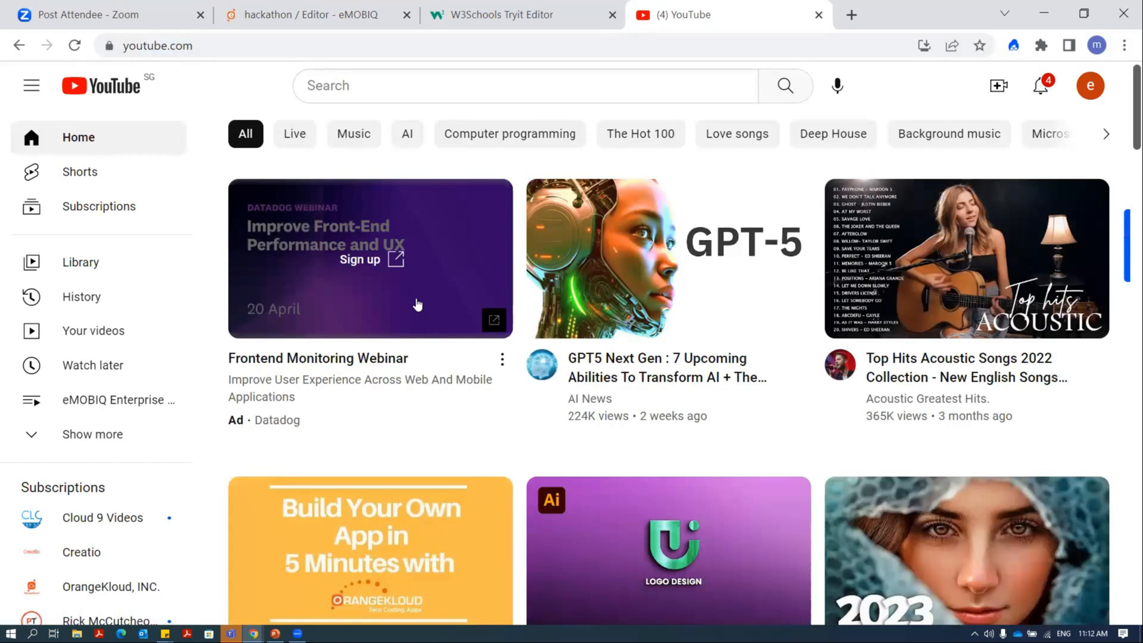
{"action": "left_click", "coordinate": [435, 361]}
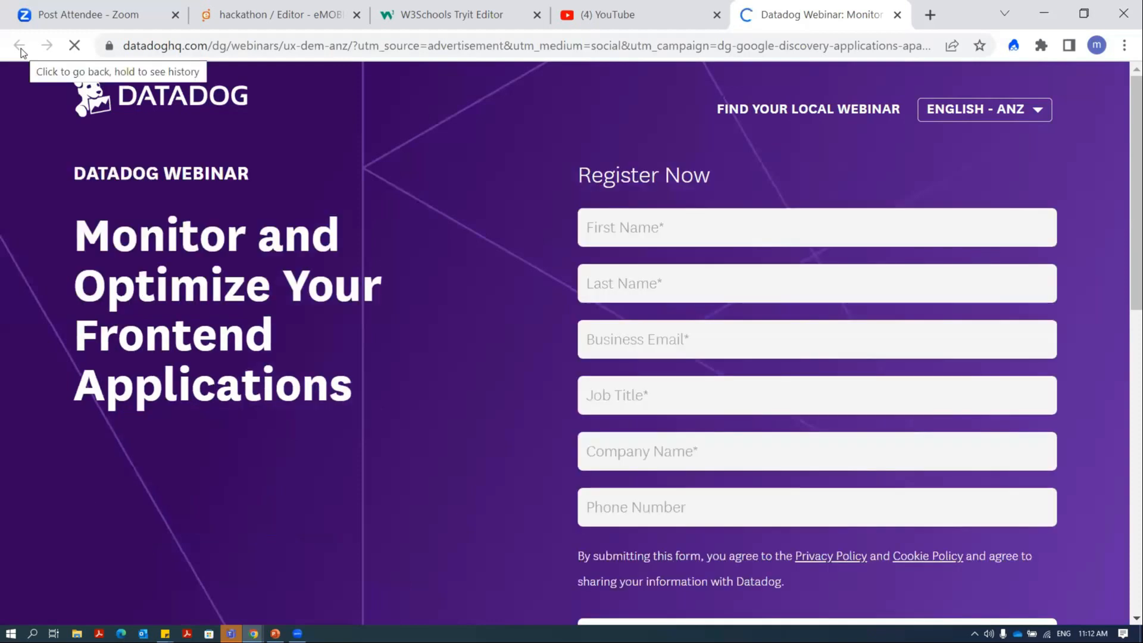
{"action": "left_click", "coordinate": [895, 17]}
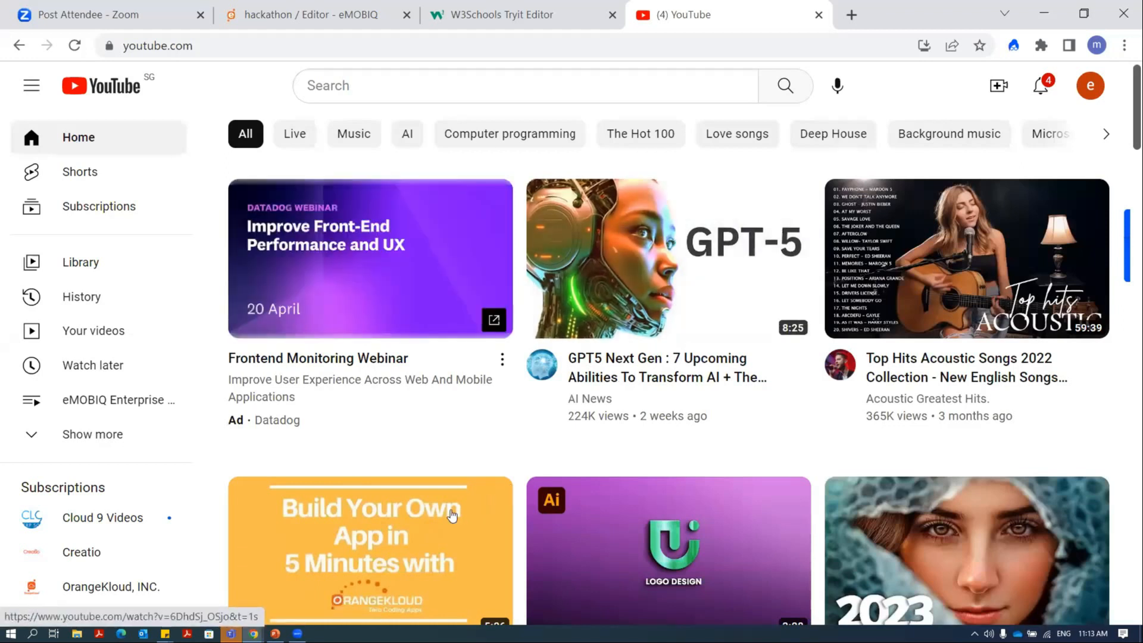
{"action": "scroll", "coordinate": [447, 512], "scroll_direction": "down", "scroll_amount": 3}
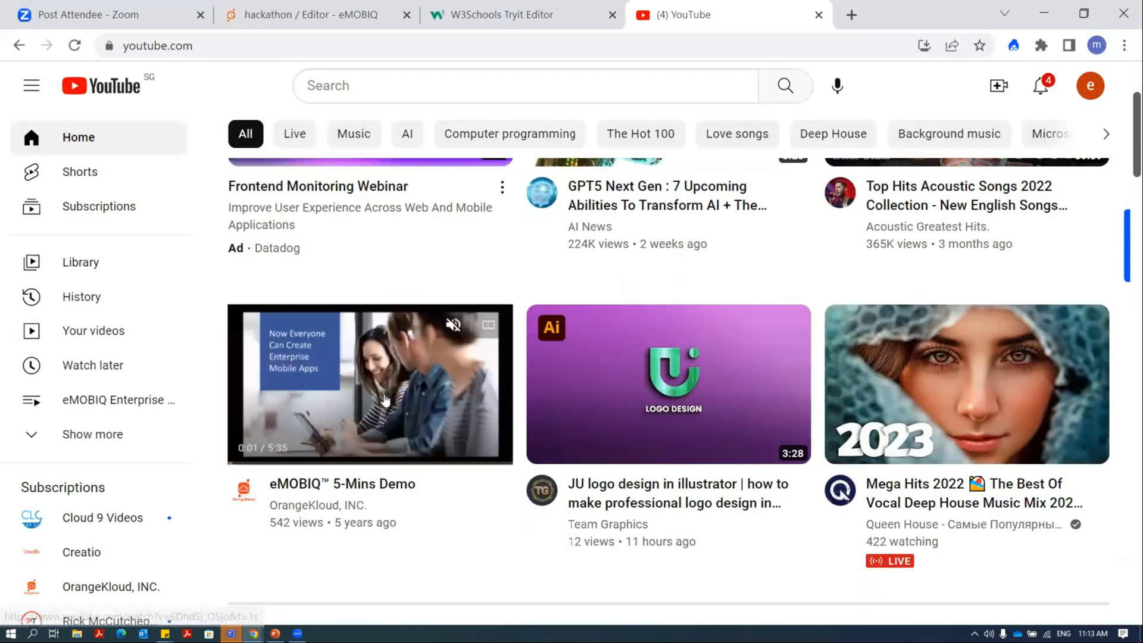
{"action": "left_click", "coordinate": [421, 459]}
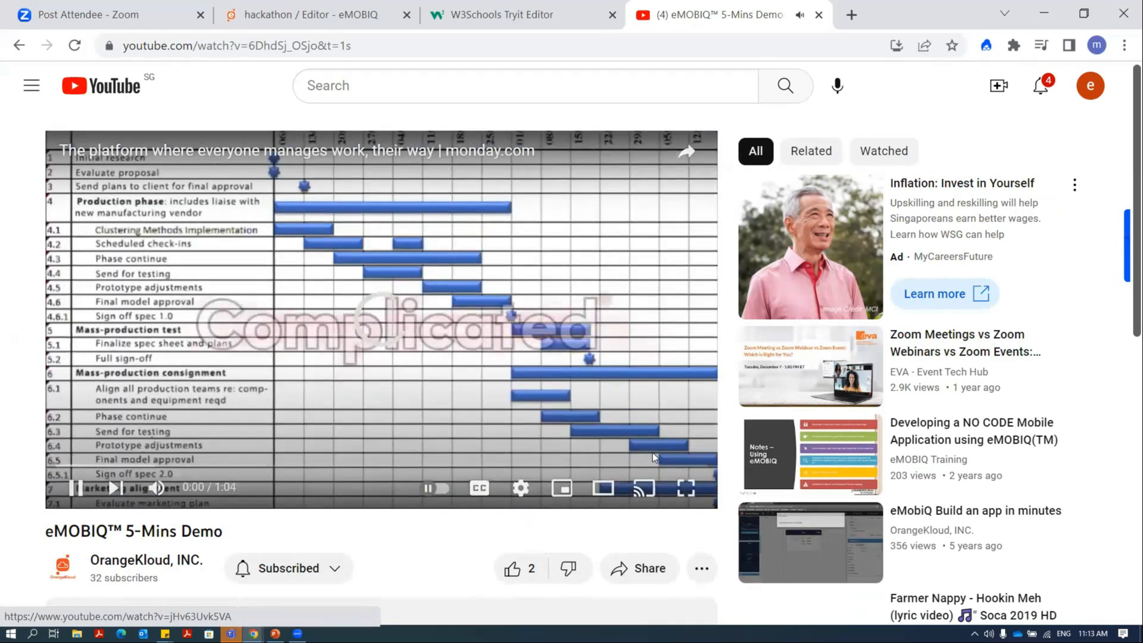
Step: Skip the ad on the eMOBIQ 5-Mins Demo video and copy the video's embed code
{"action": "left_click", "coordinate": [77, 488]}
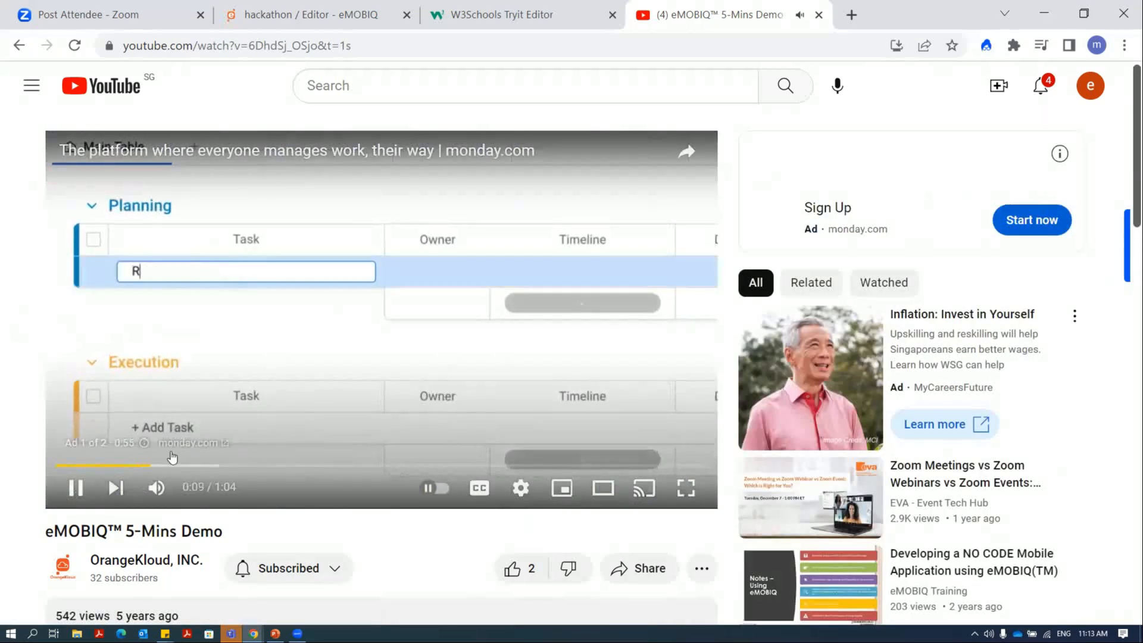
{"action": "right_click", "coordinate": [308, 385]}
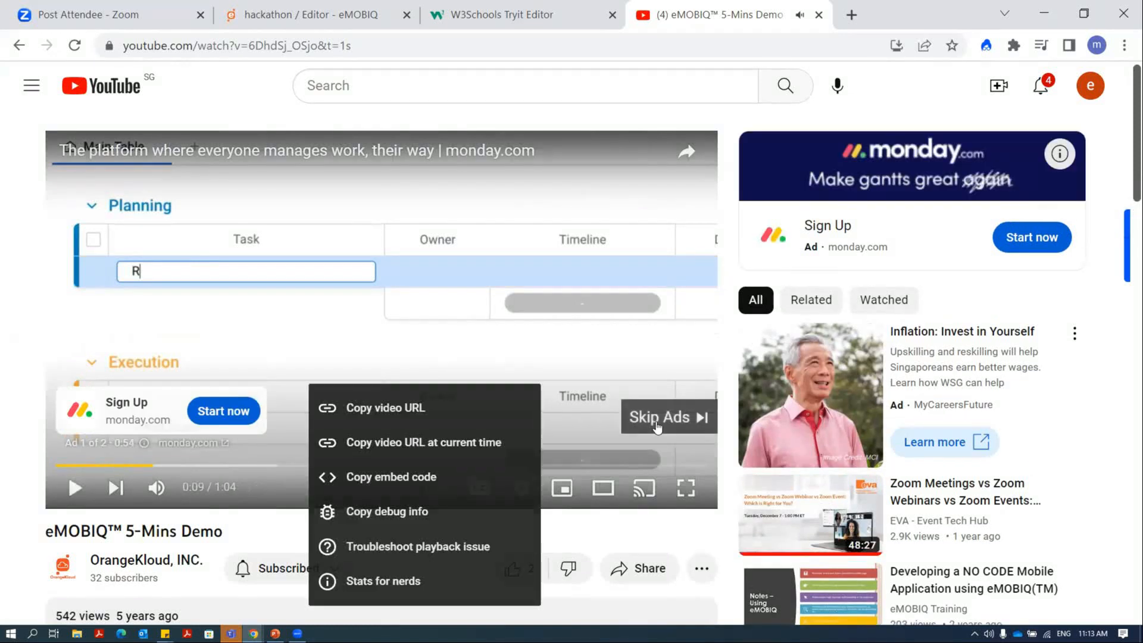
{"action": "left_click", "coordinate": [655, 419]}
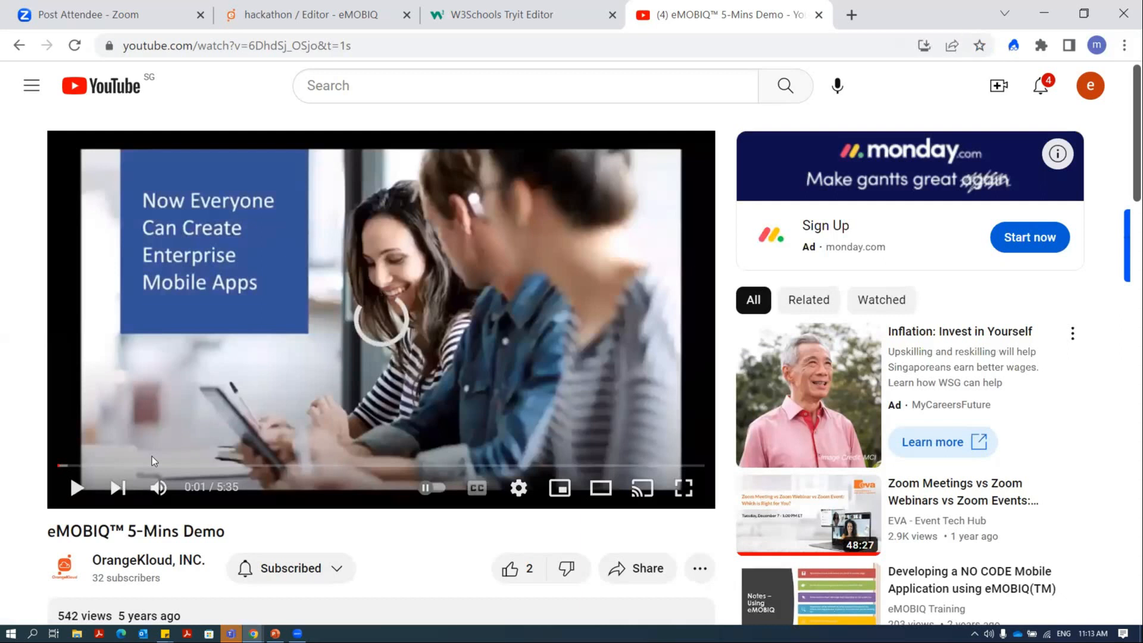
{"action": "right_click", "coordinate": [293, 364]}
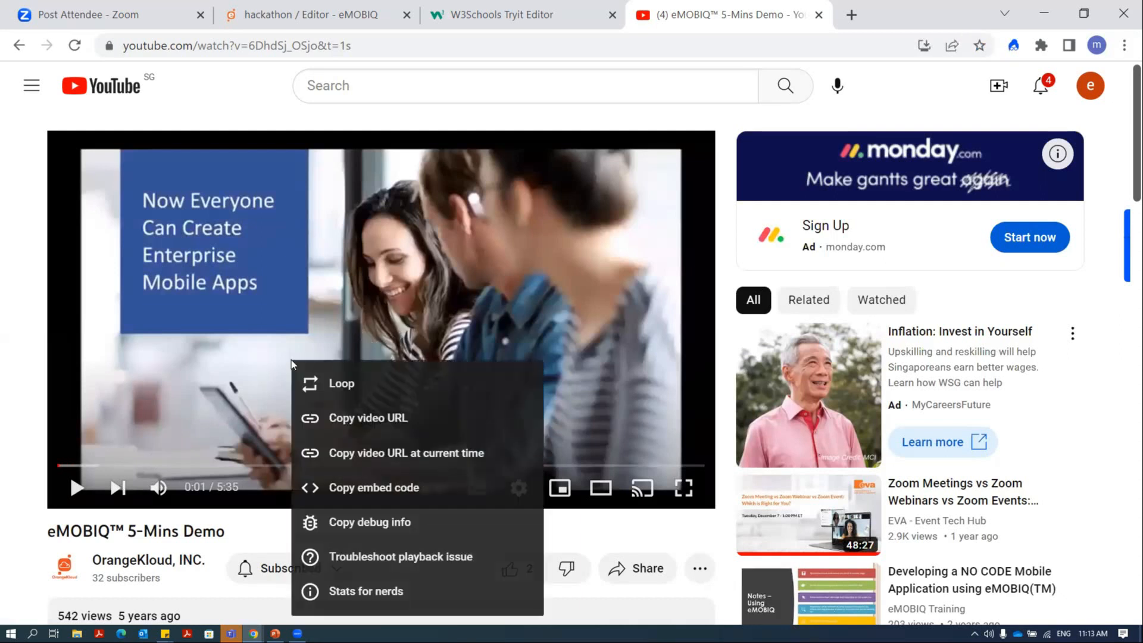
{"action": "left_click", "coordinate": [366, 489]}
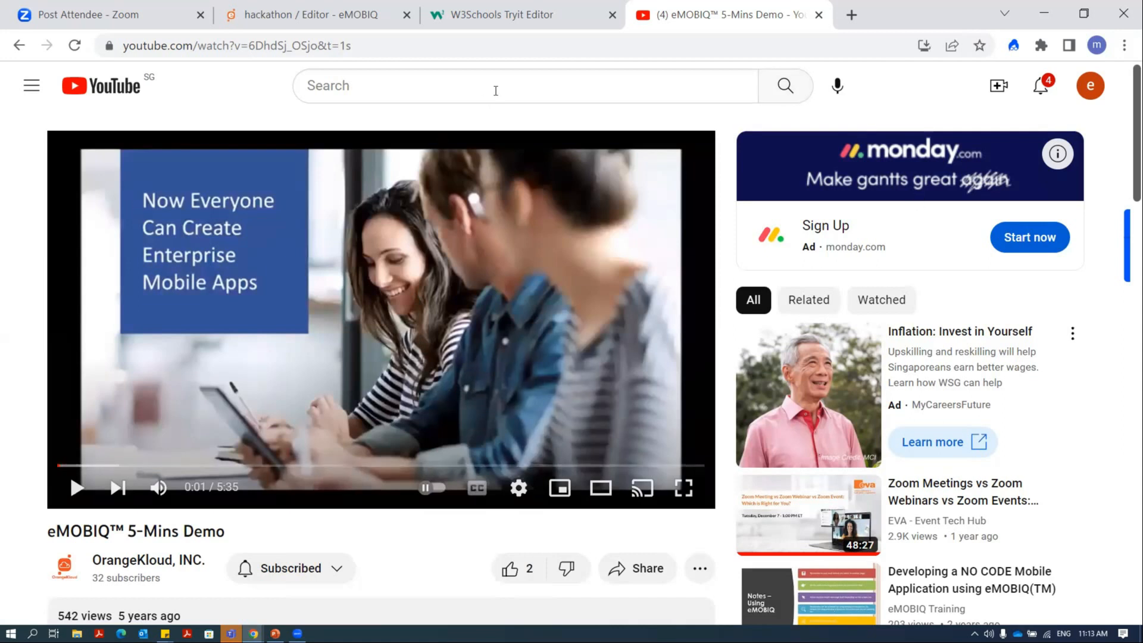
Step: Return to the eMOBIQ editor and paste the copied embed code as the video component's source
{"action": "left_click", "coordinate": [310, 15]}
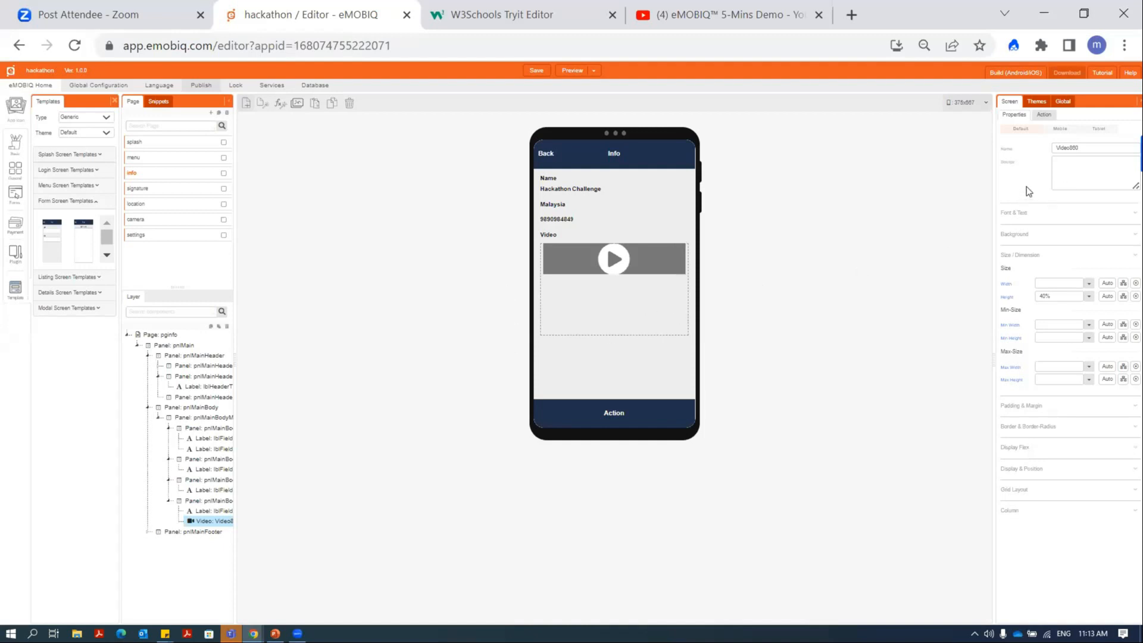
{"action": "right_click", "coordinate": [1062, 169]}
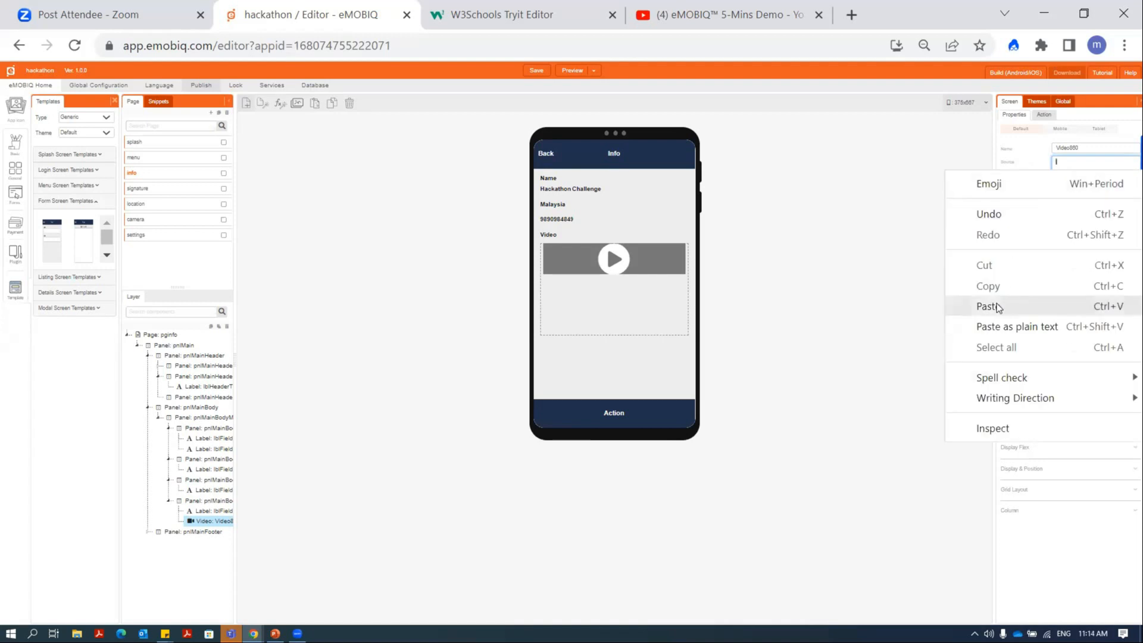
{"action": "left_click", "coordinate": [990, 306]}
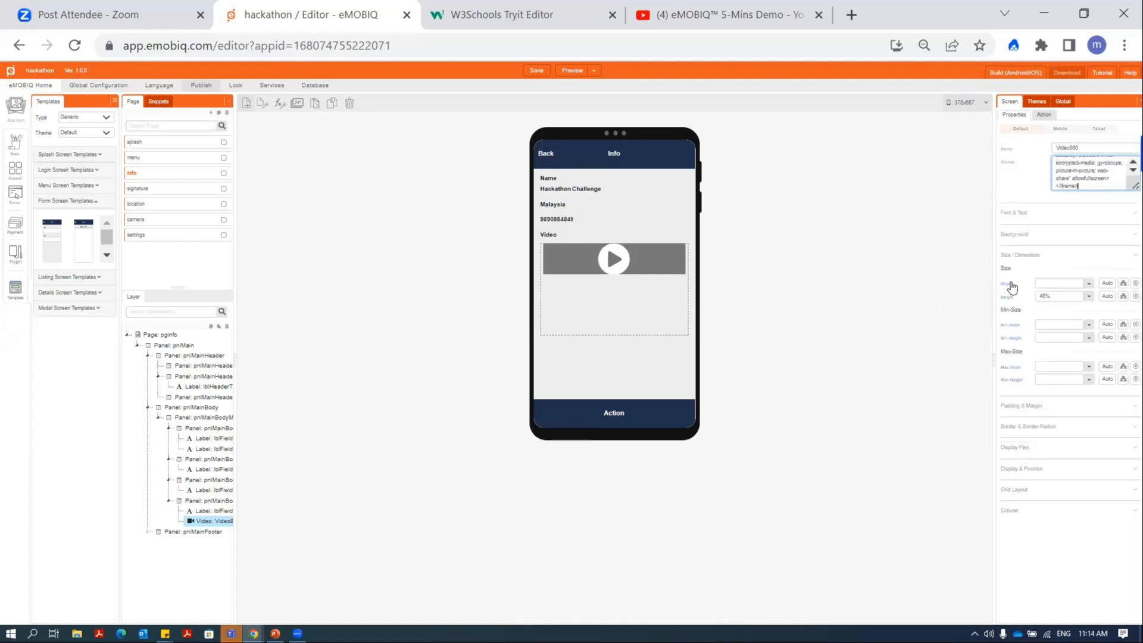
{"action": "left_click_drag", "start_coordinate": [1126, 191], "coordinate": [1125, 205]}
{"action": "left_click", "coordinate": [1108, 180]}
{"action": "key", "text": "ctrl+plus"}
{"action": "key", "text": "ctrl+plus"}
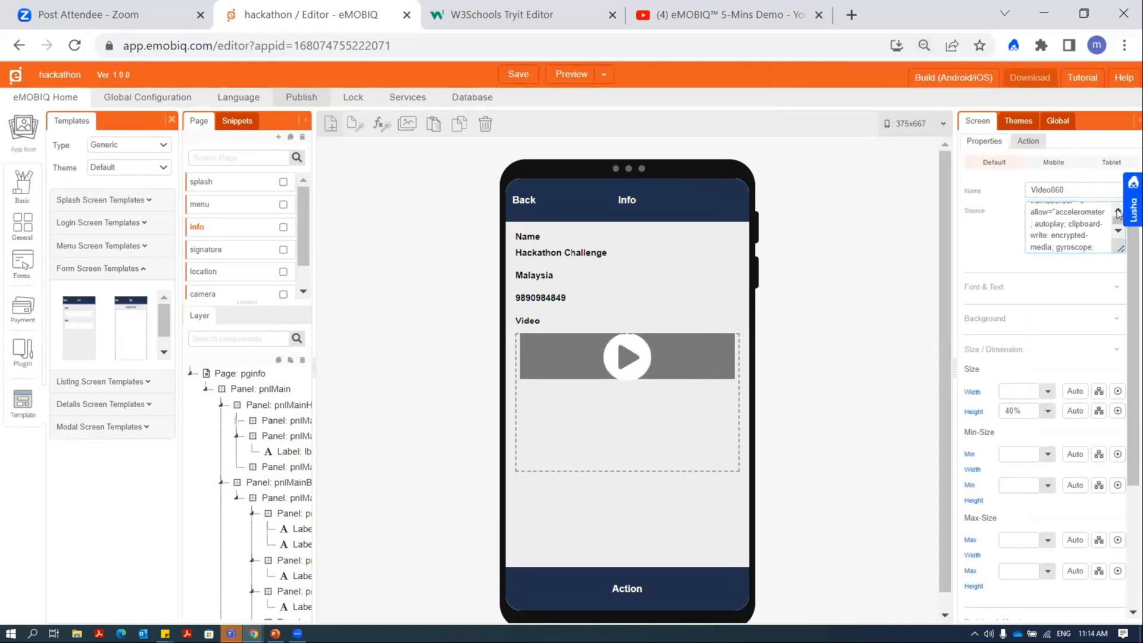
{"action": "left_click", "coordinate": [1069, 234]}
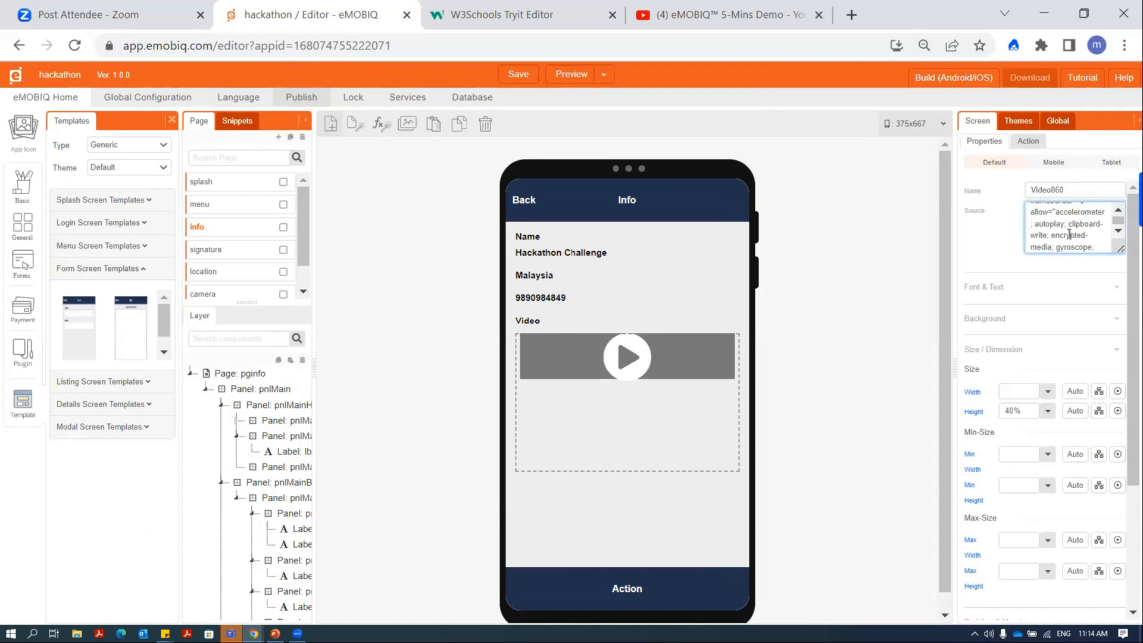
{"action": "key", "text": "ctrl+Home"}
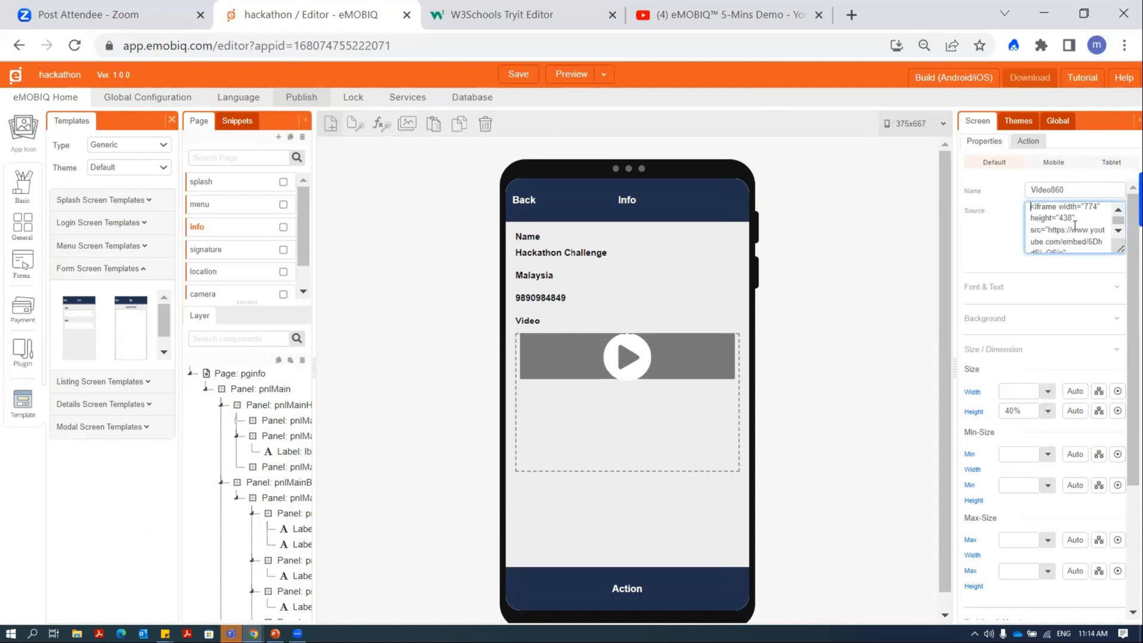
{"action": "left_click", "coordinate": [1045, 231]}
{"action": "left_click", "coordinate": [1024, 209], "text": "shift"}
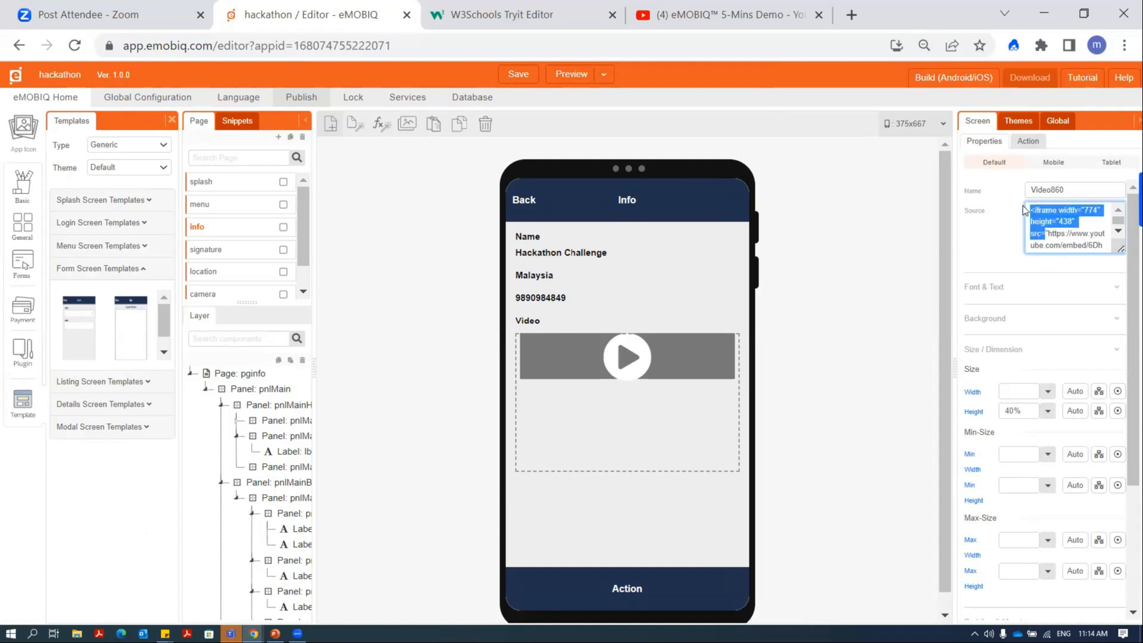
{"action": "key", "text": "Delete"}
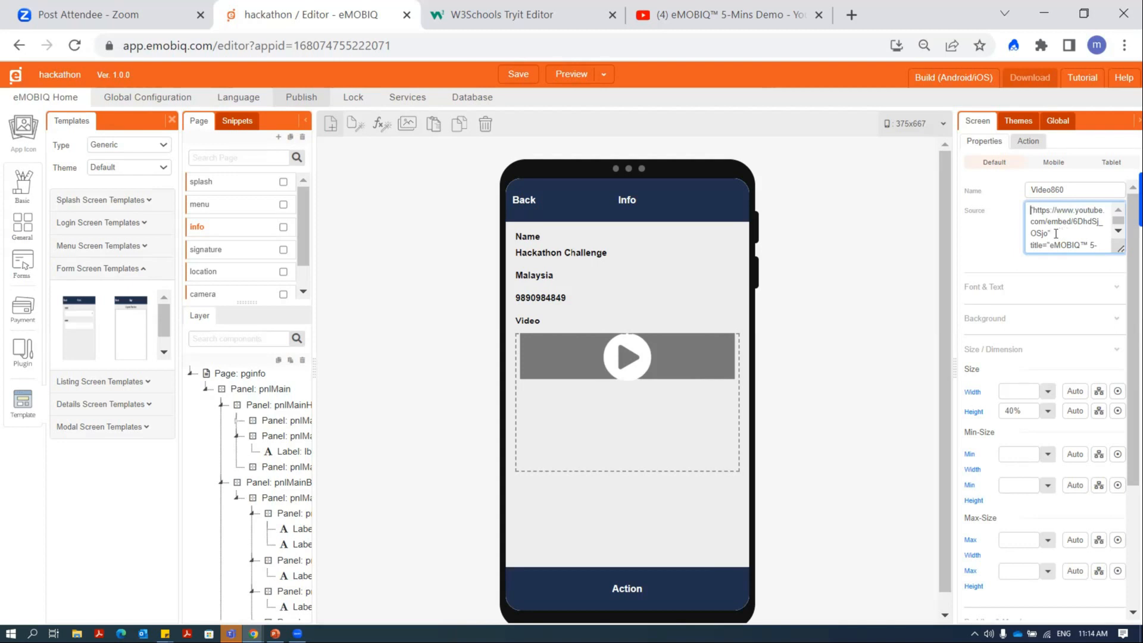
{"action": "left_click_drag", "start_coordinate": [1051, 234], "coordinate": [1086, 251]}
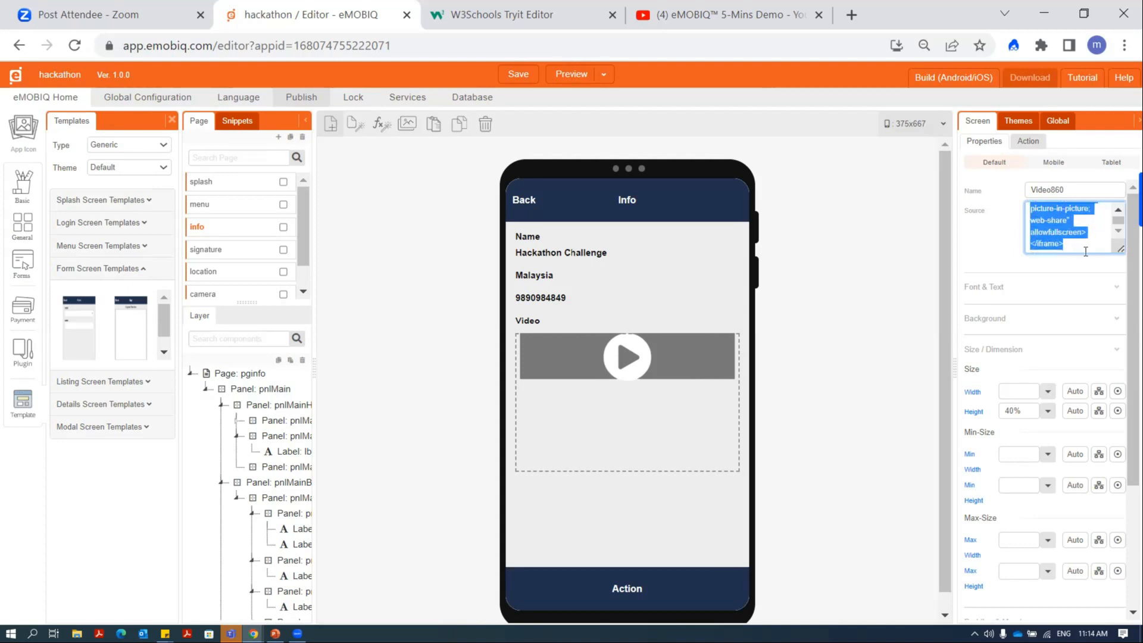
{"action": "key", "text": "Delete"}
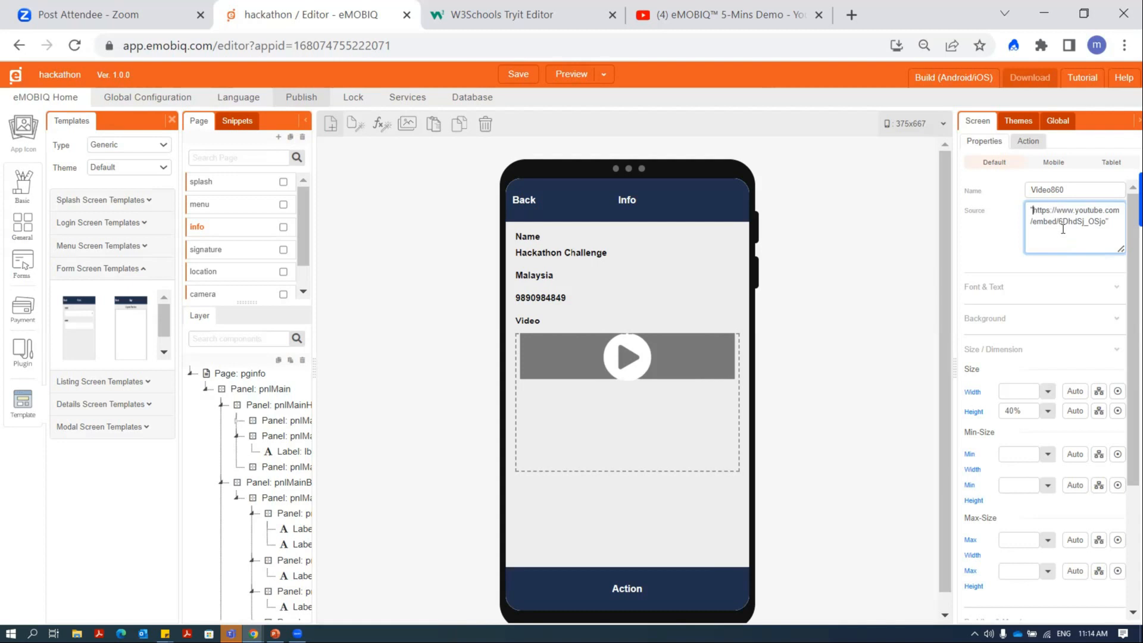
{"action": "left_click", "coordinate": [518, 74]}
Step: Check the Info page's video in the app preview by opening it from the menu, and close the preview
{"action": "left_click", "coordinate": [571, 74]}
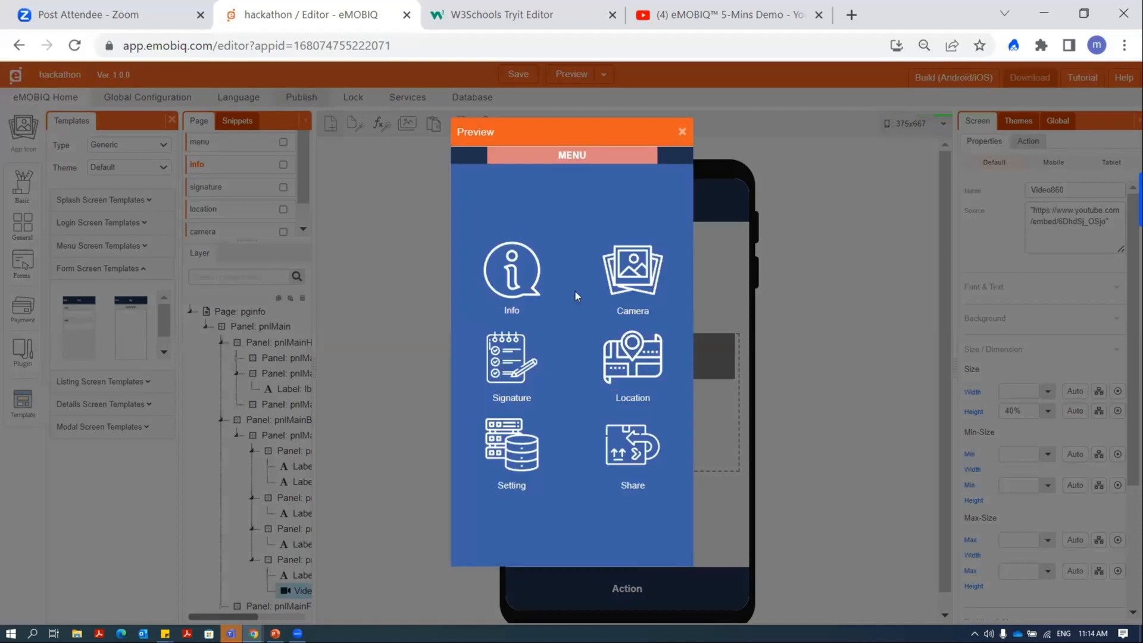
{"action": "left_click", "coordinate": [533, 276]}
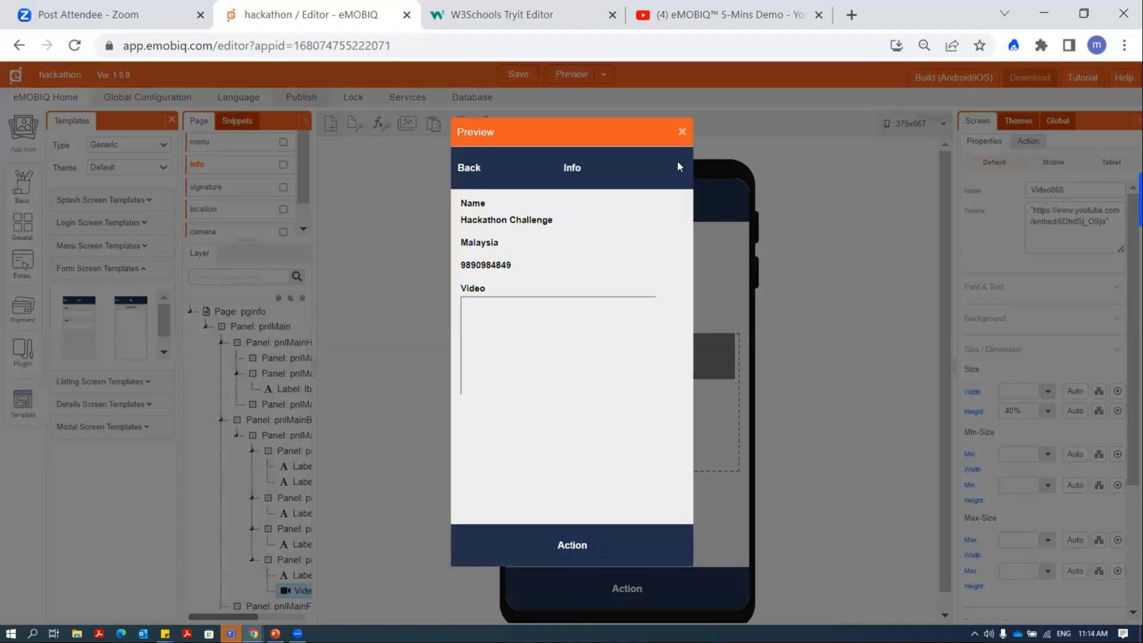
{"action": "left_click", "coordinate": [682, 132]}
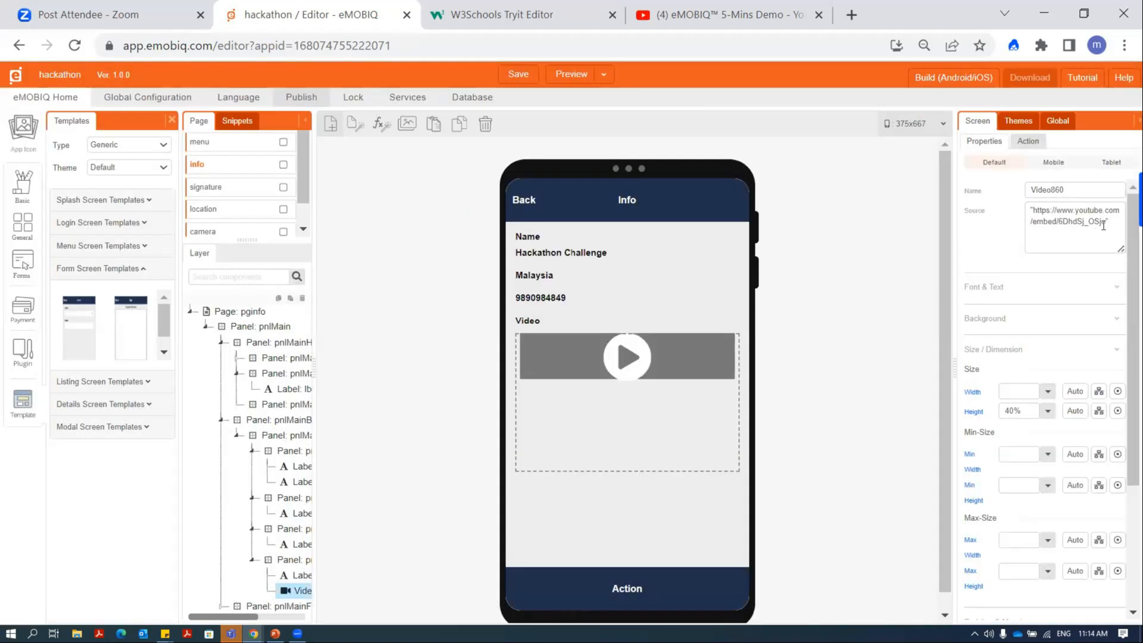
Step: Replace the video's source with the copied iframe embed code and remove its width and height attributes
{"action": "triple_click", "coordinate": [1082, 220]}
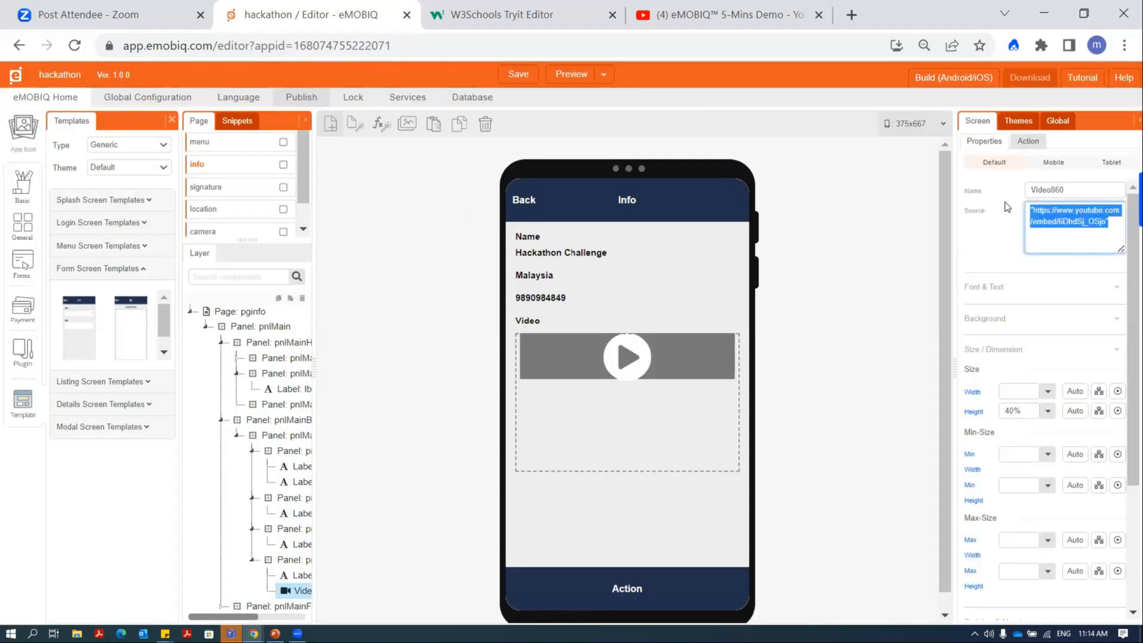
{"action": "key", "text": "ctrl+v"}
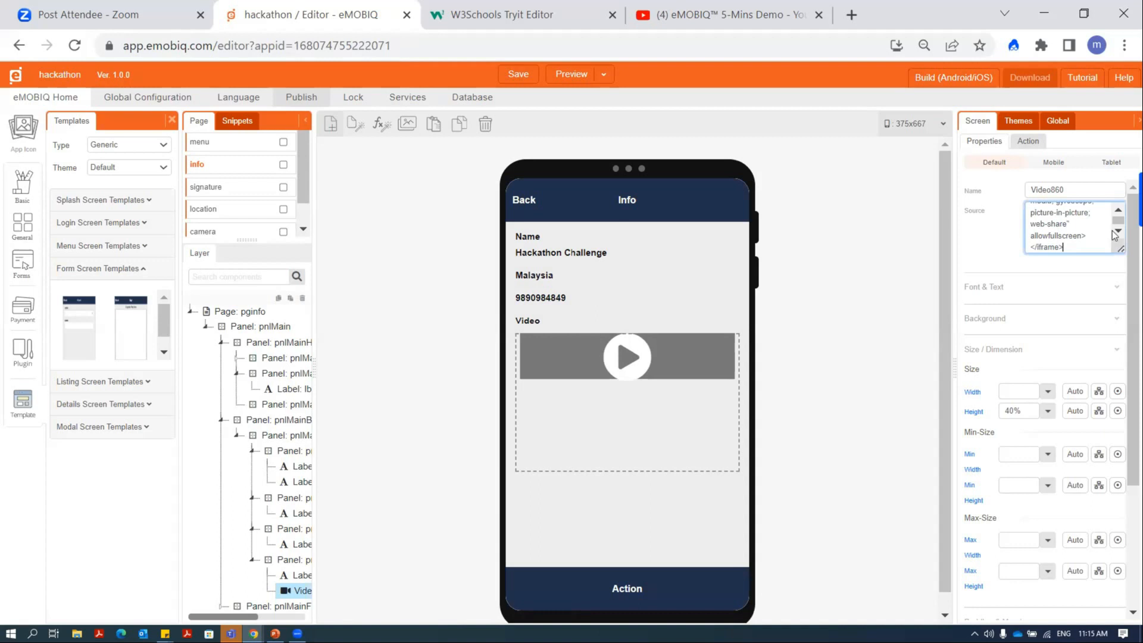
{"action": "left_click", "coordinate": [1118, 211]}
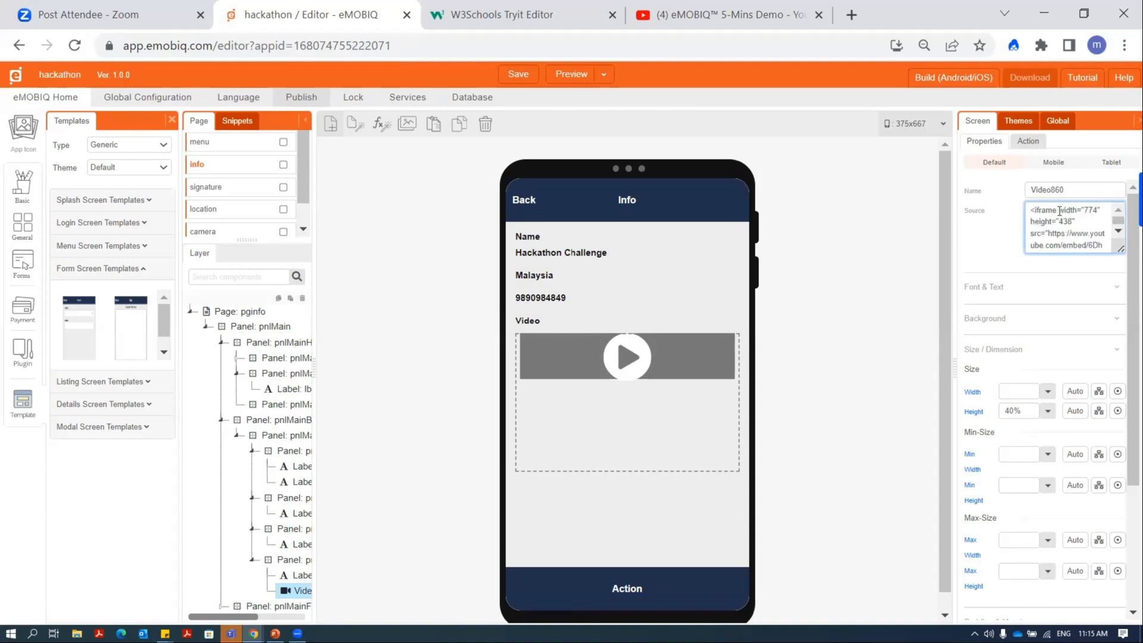
{"action": "left_click_drag", "start_coordinate": [1060, 210], "coordinate": [1077, 221]}
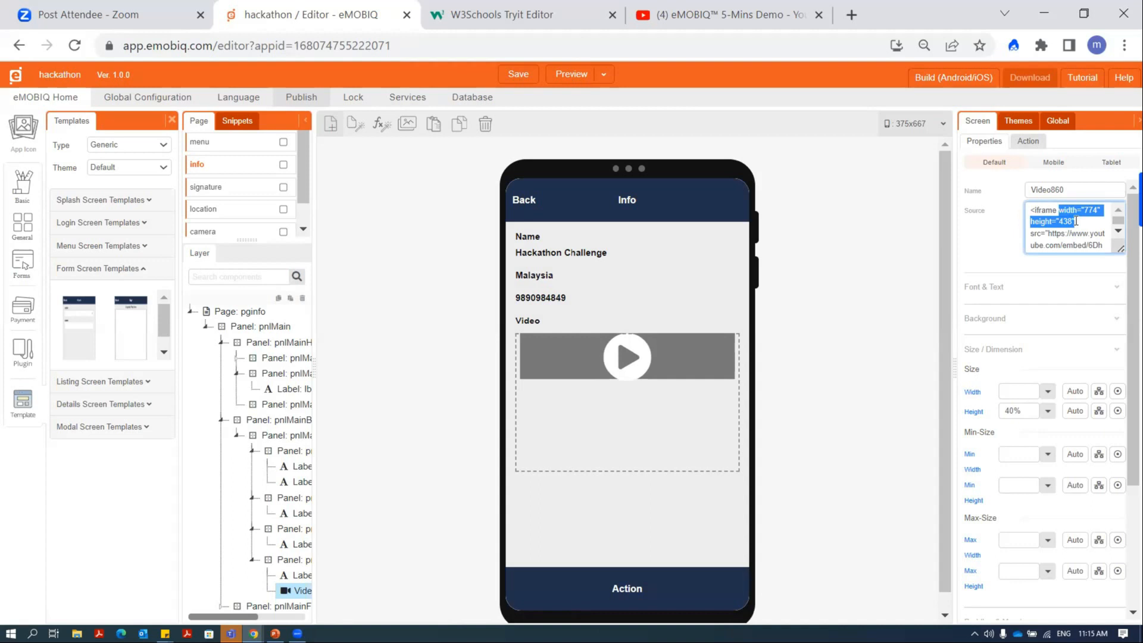
{"action": "key", "text": "BackSpace"}
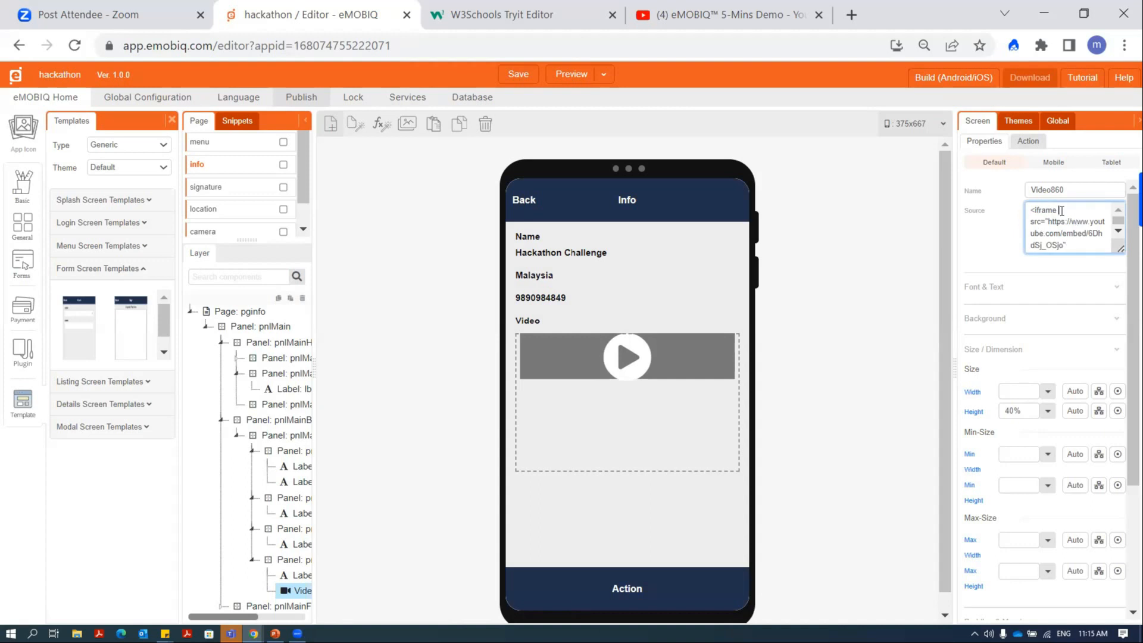
Step: Remove everything from the title attribute through allowfullscreen in the iframe source, keeping only src and the closing tag, and save the project
{"action": "left_click", "coordinate": [1081, 243]}
{"action": "left_click_drag", "start_coordinate": [1121, 249], "coordinate": [1125, 354]}
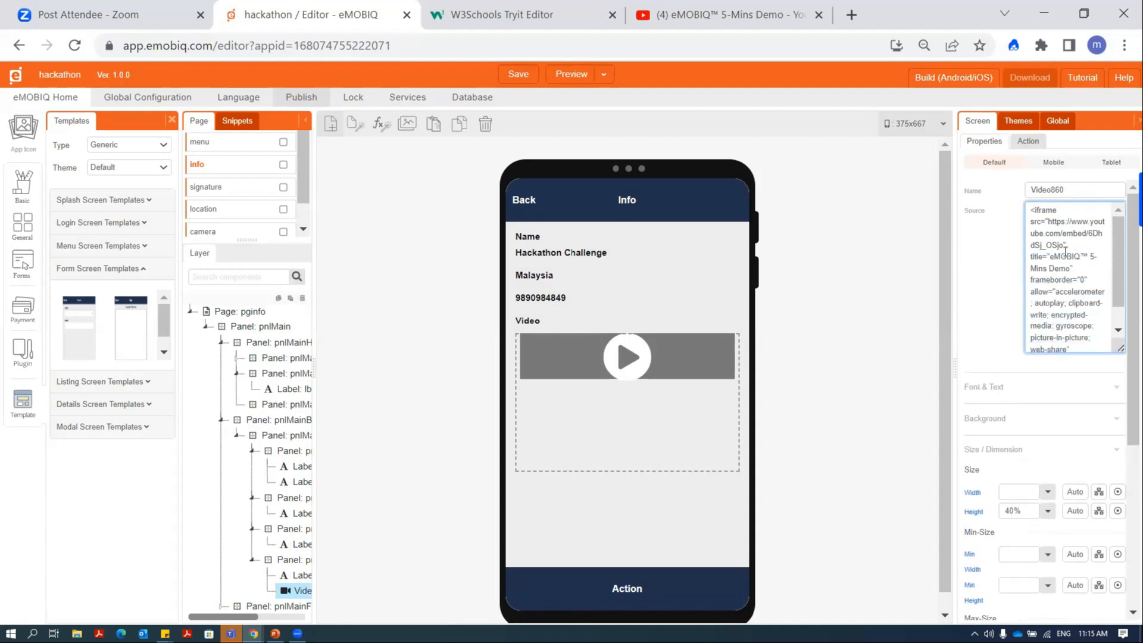
{"action": "left_click_drag", "start_coordinate": [1068, 245], "coordinate": [1089, 333]}
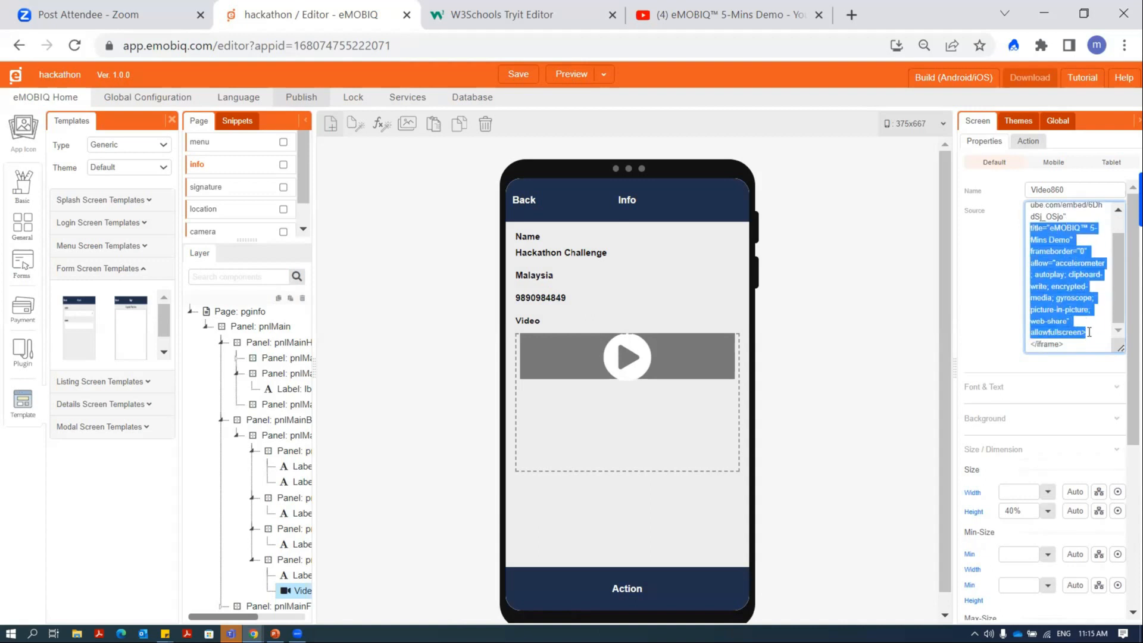
{"action": "key", "text": "BackSpace"}
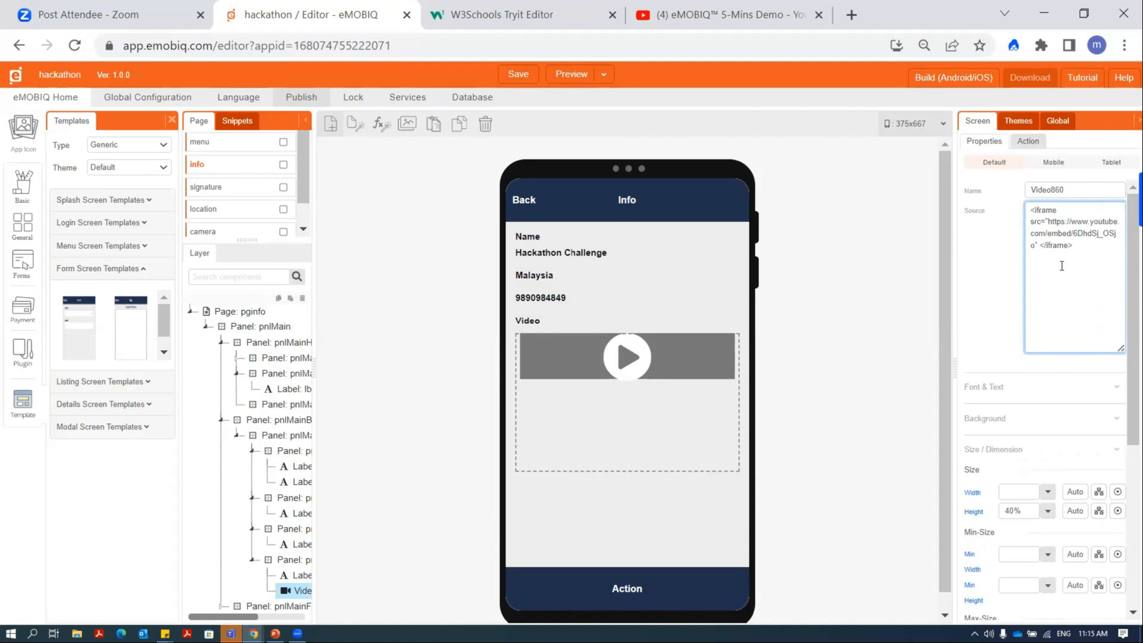
{"action": "left_click", "coordinate": [516, 75]}
Step: Preview the app, check the video on the Info page, return to the menu, try the Camera icon and close the preview
{"action": "left_click", "coordinate": [570, 75]}
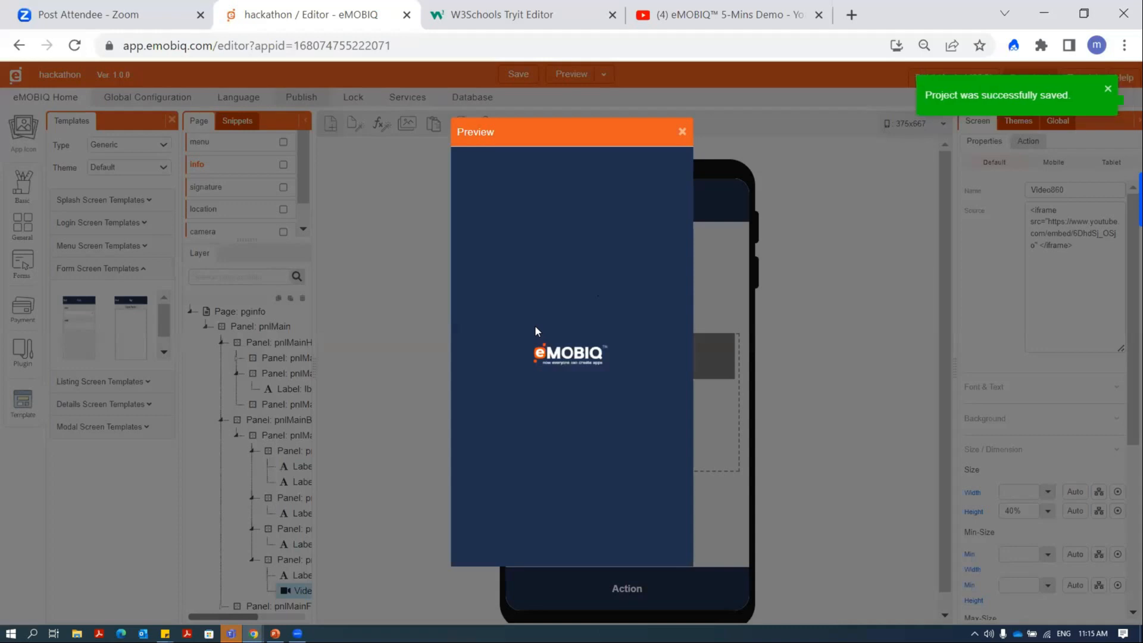
{"action": "left_click", "coordinate": [527, 288]}
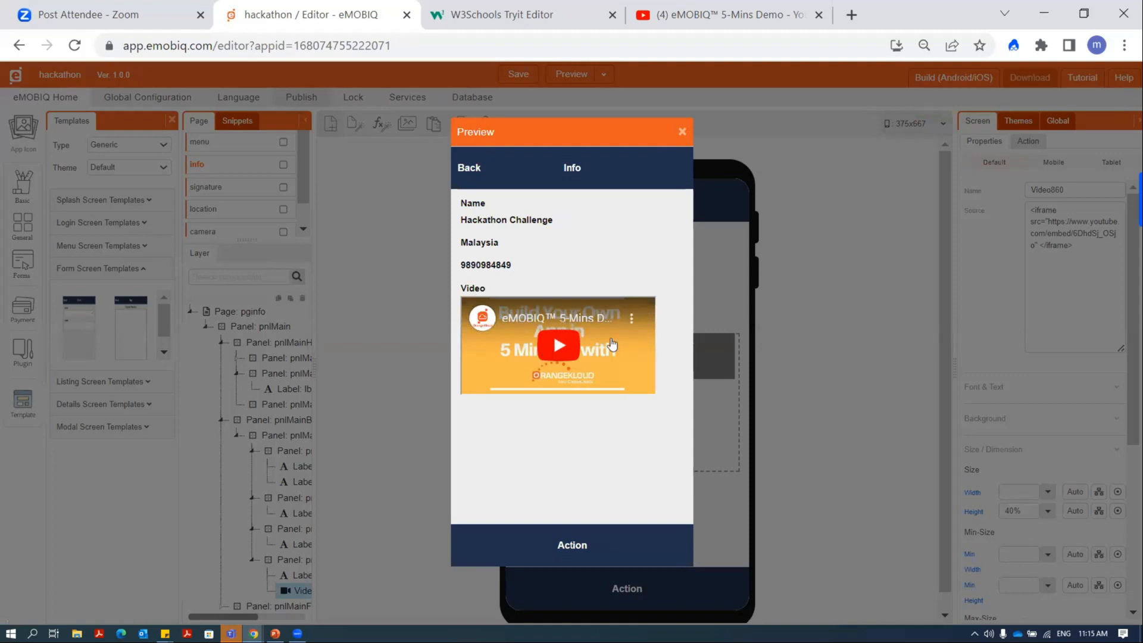
{"action": "left_click", "coordinate": [471, 168]}
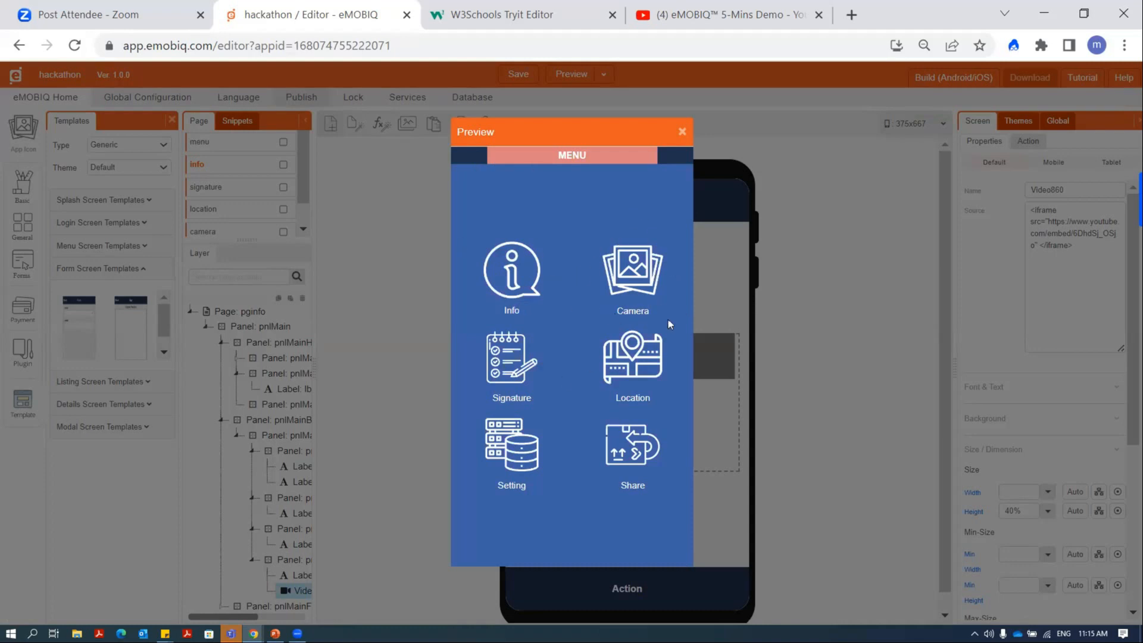
{"action": "left_click", "coordinate": [667, 303]}
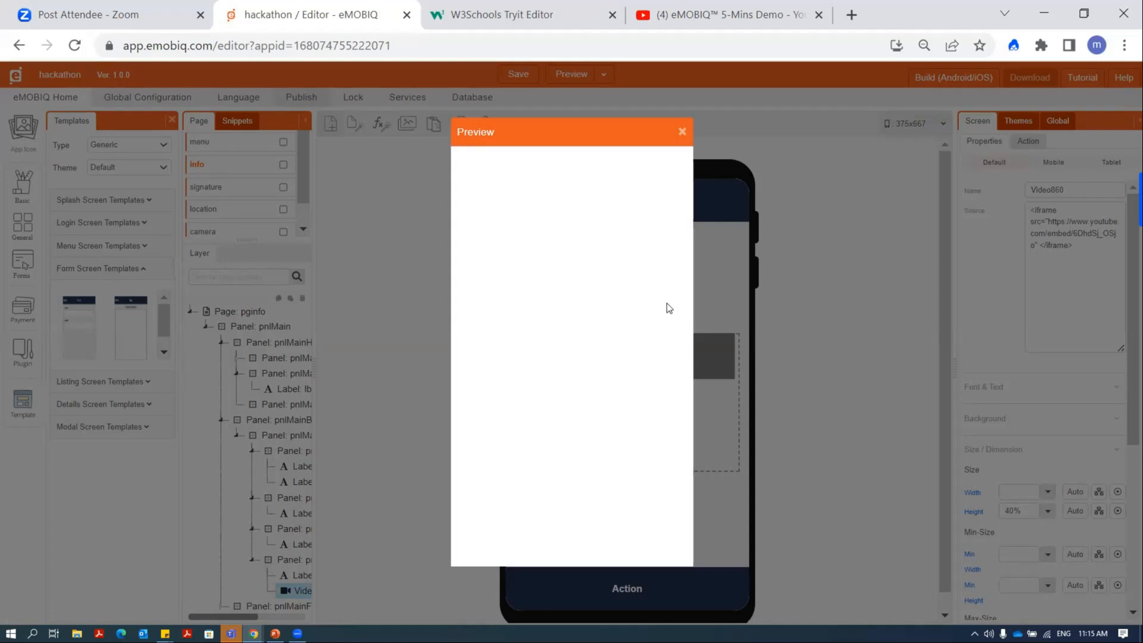
{"action": "left_click", "coordinate": [682, 132]}
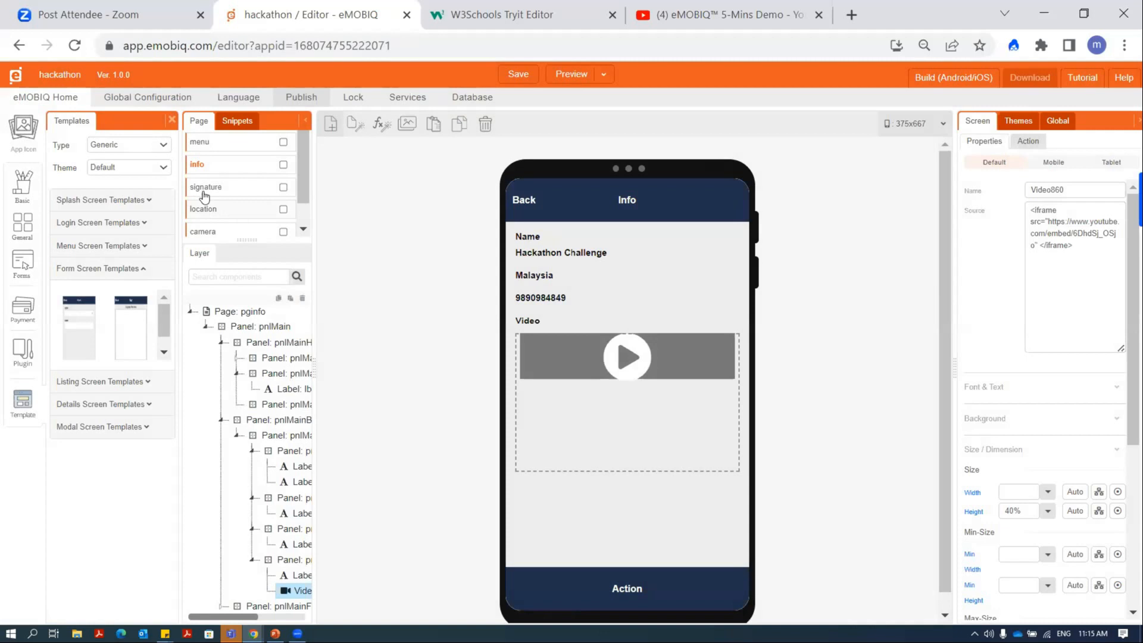
Step: Copy the main panel pnlMain from the info page
{"action": "left_click", "coordinate": [205, 232]}
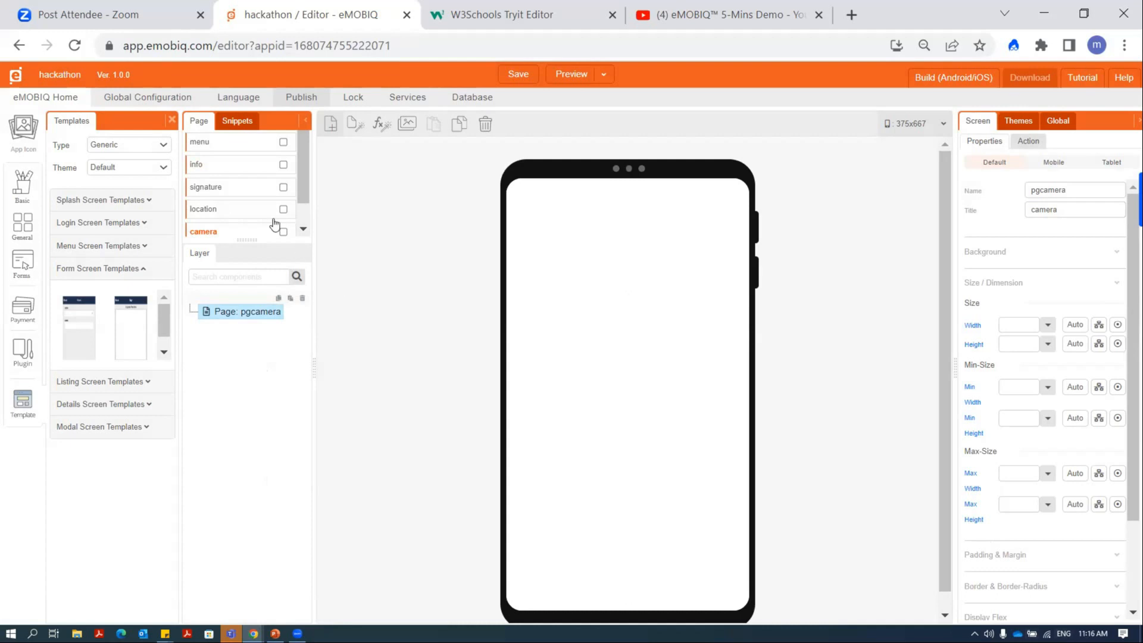
{"action": "left_click_drag", "start_coordinate": [302, 184], "coordinate": [305, 205]}
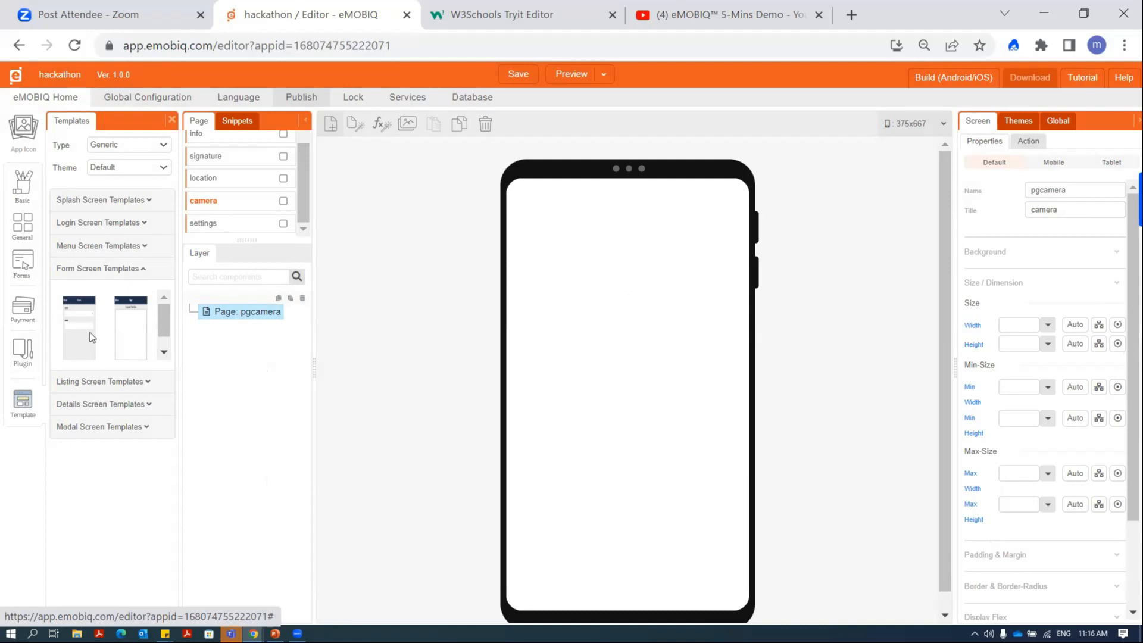
{"action": "scroll", "coordinate": [305, 143], "scroll_direction": "up", "scroll_amount": 1}
{"action": "scroll", "coordinate": [305, 143], "scroll_direction": "up", "scroll_amount": 1}
{"action": "scroll", "coordinate": [302, 130], "scroll_direction": "up", "scroll_amount": 1}
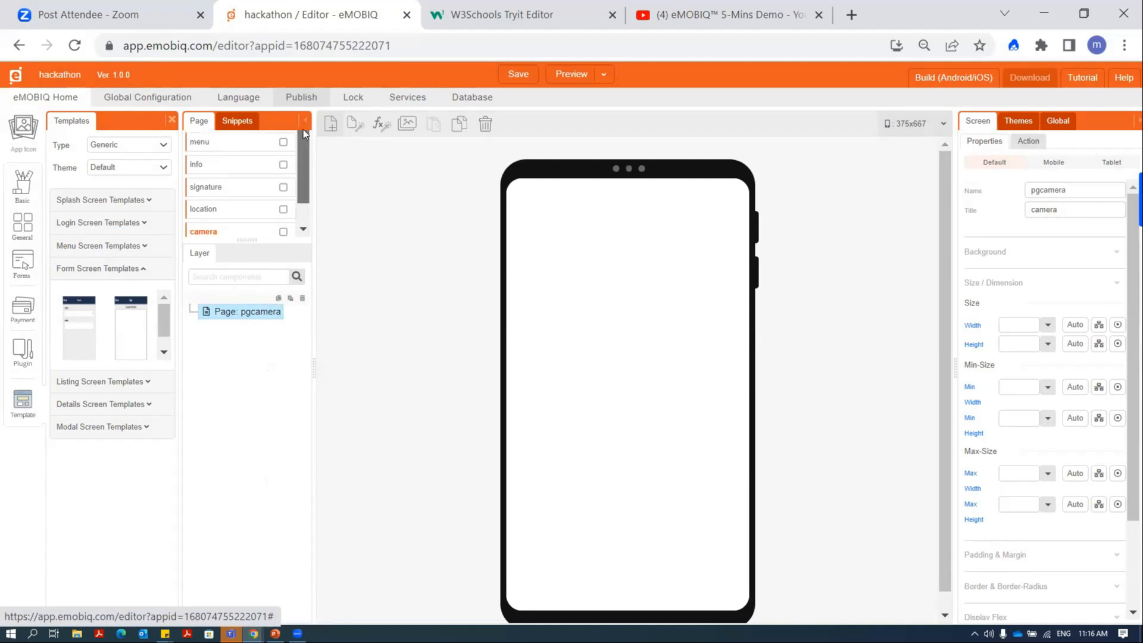
{"action": "left_click", "coordinate": [252, 166]}
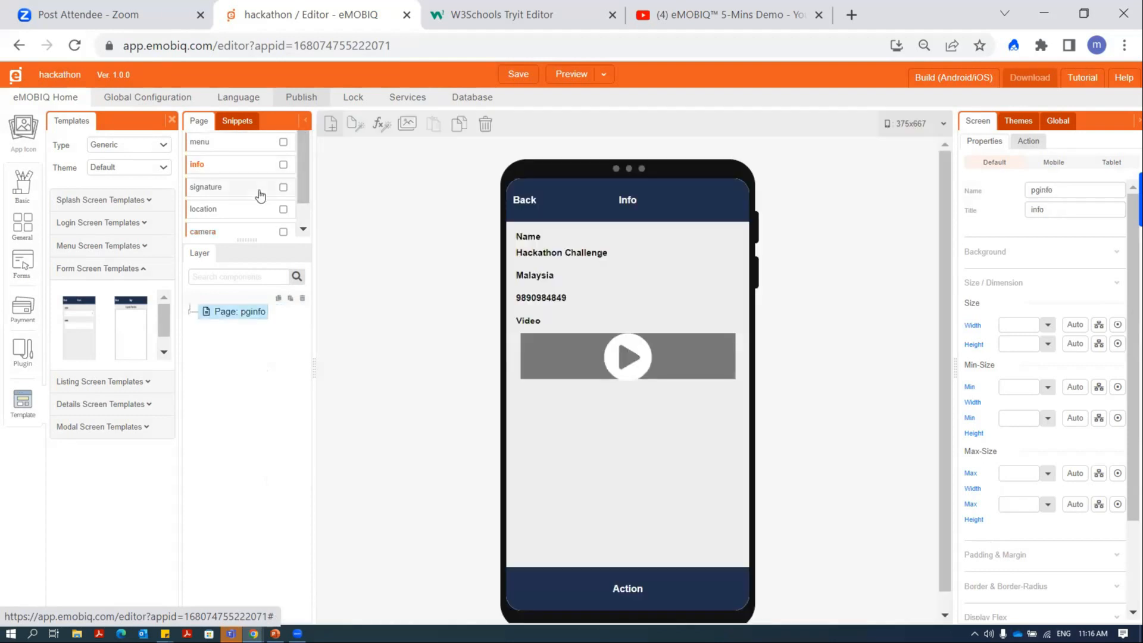
{"action": "left_click", "coordinate": [188, 314]}
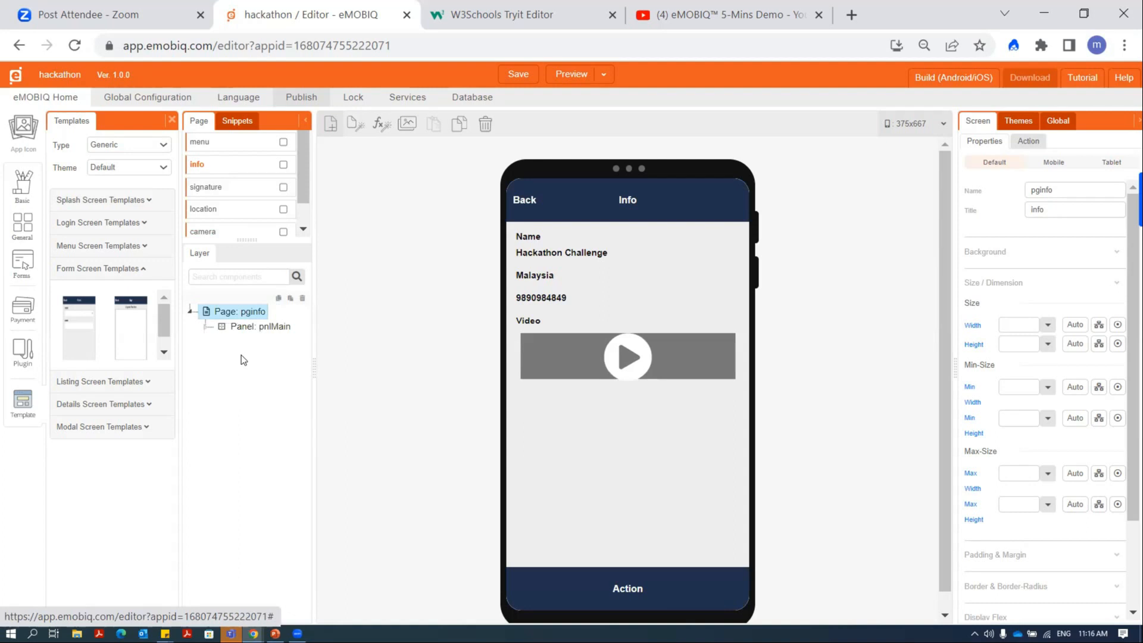
{"action": "left_click", "coordinate": [250, 333]}
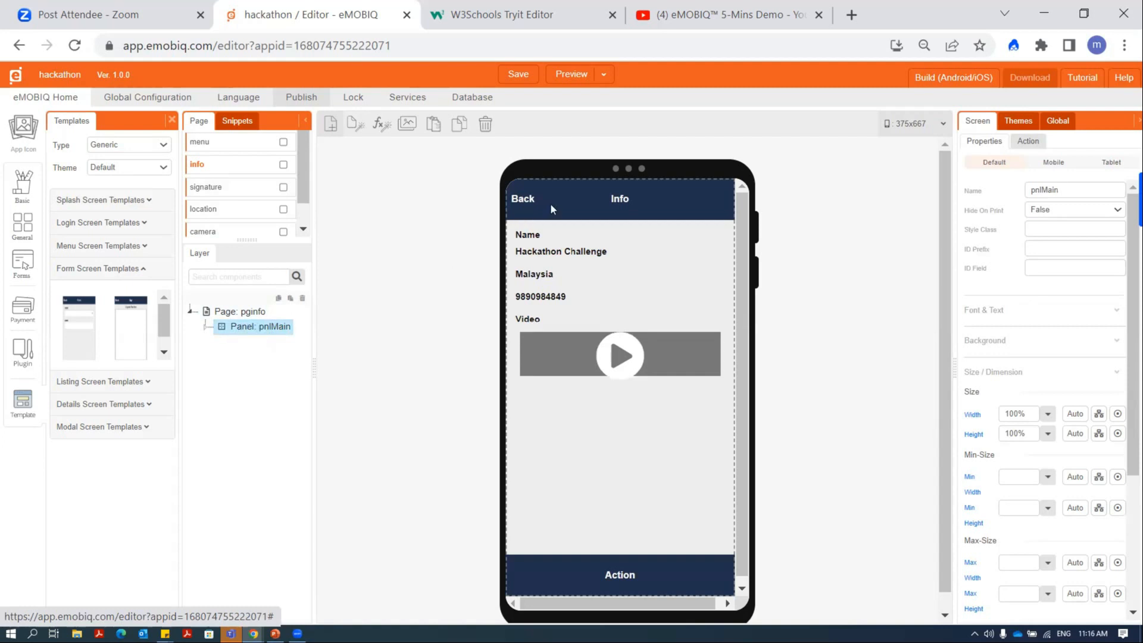
{"action": "left_click", "coordinate": [433, 127]}
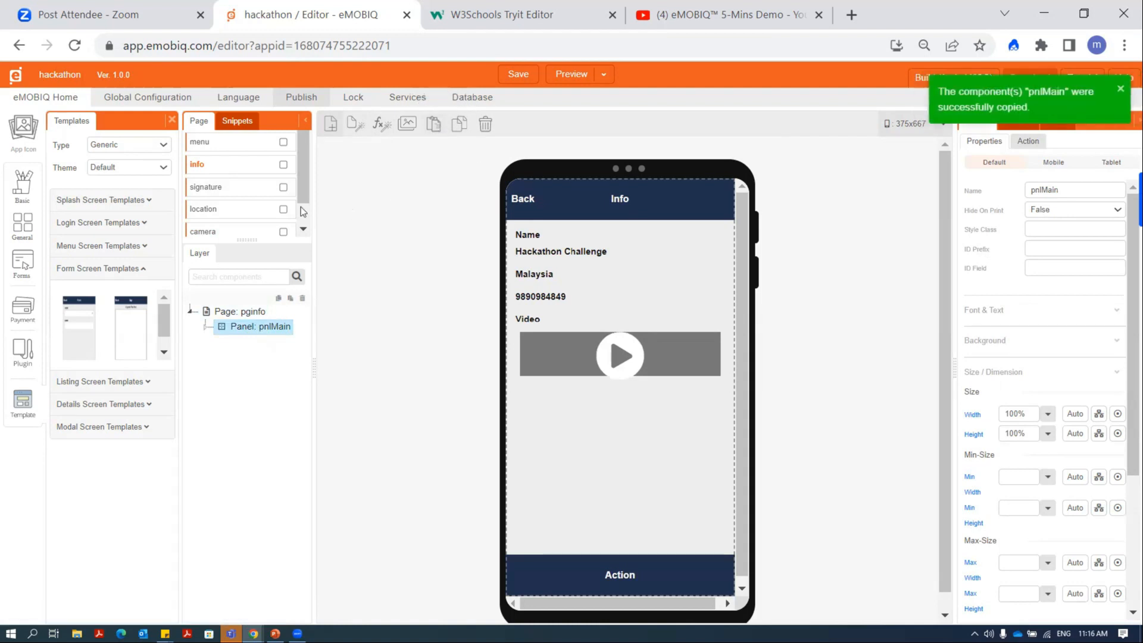
Step: Paste the copied main panel into the empty camera page and select the pasted panel in the layer tree
{"action": "left_click", "coordinate": [214, 232]}
{"action": "left_click", "coordinate": [247, 311]}
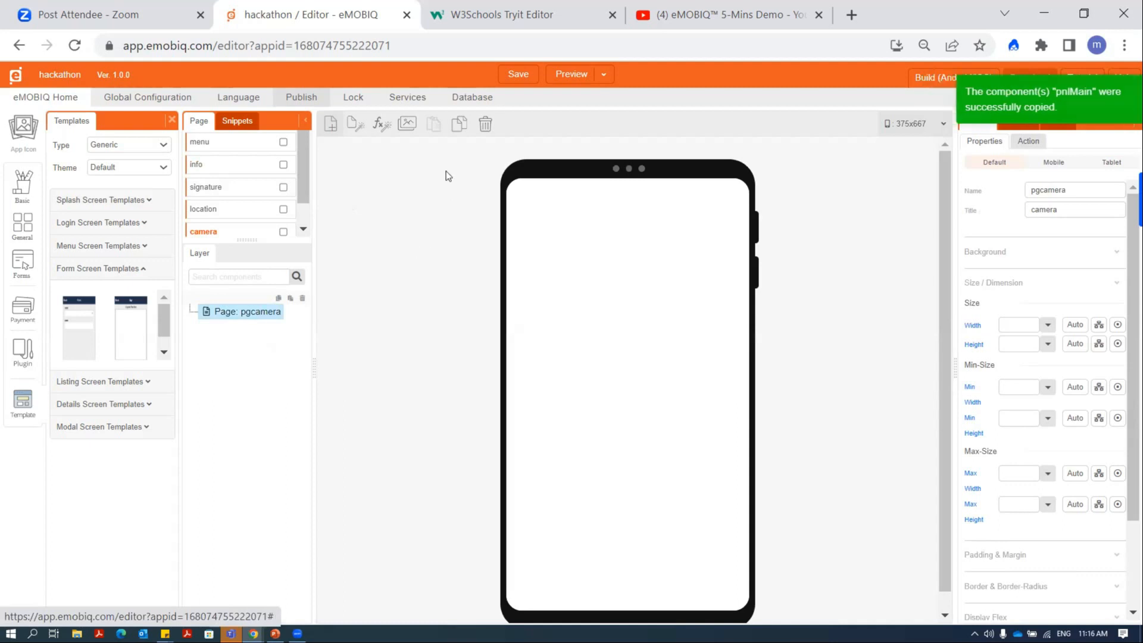
{"action": "left_click", "coordinate": [460, 124]}
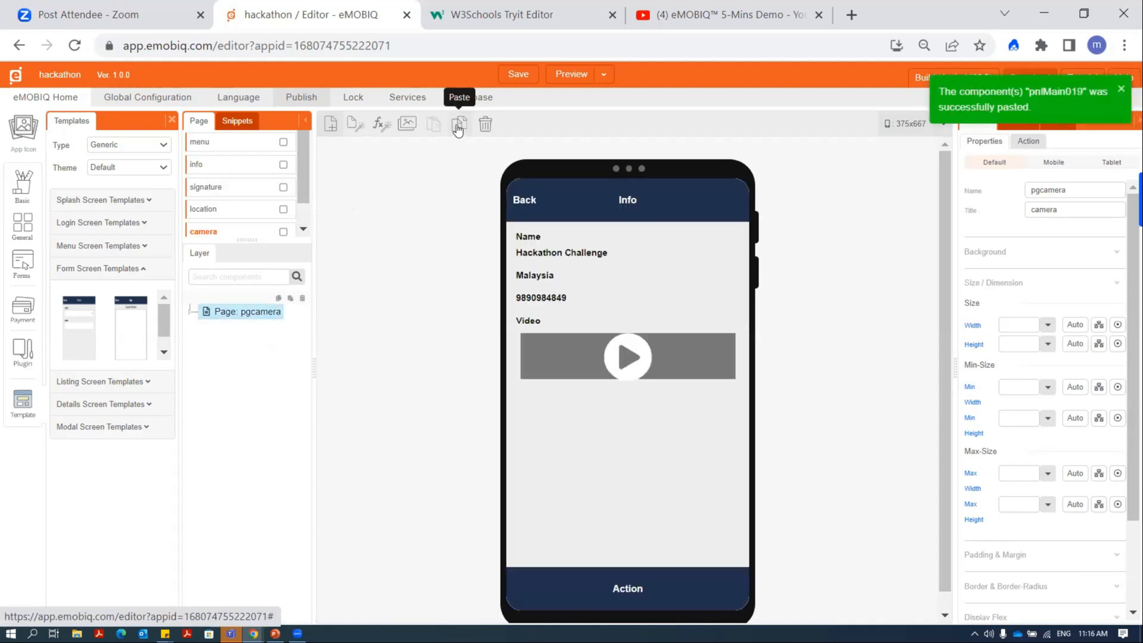
{"action": "left_click", "coordinate": [190, 311]}
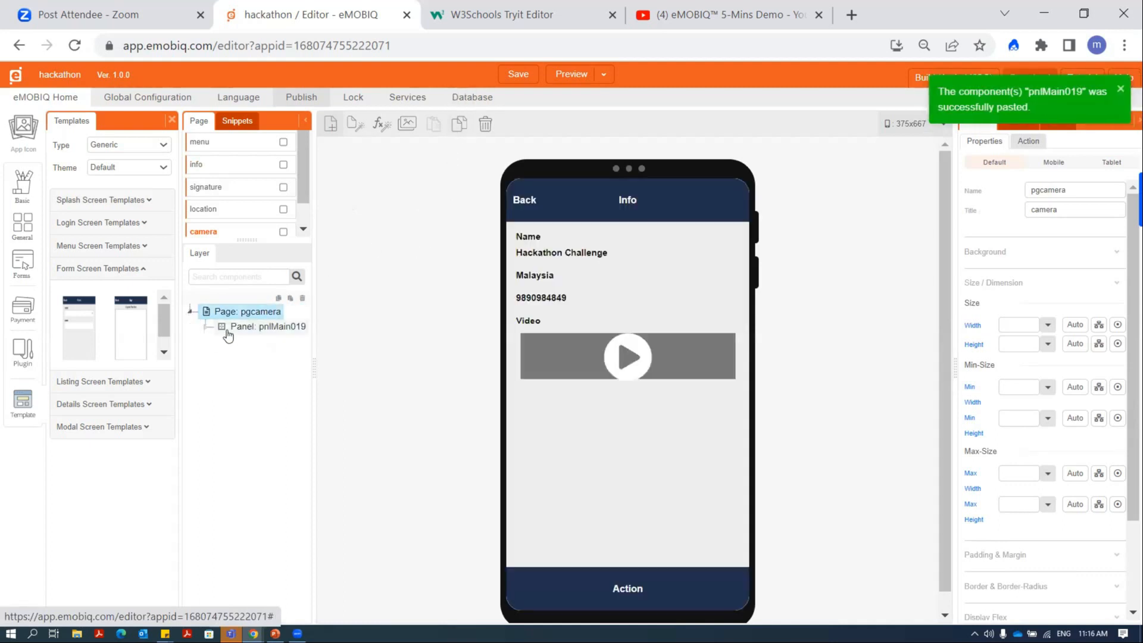
{"action": "left_click", "coordinate": [229, 334]}
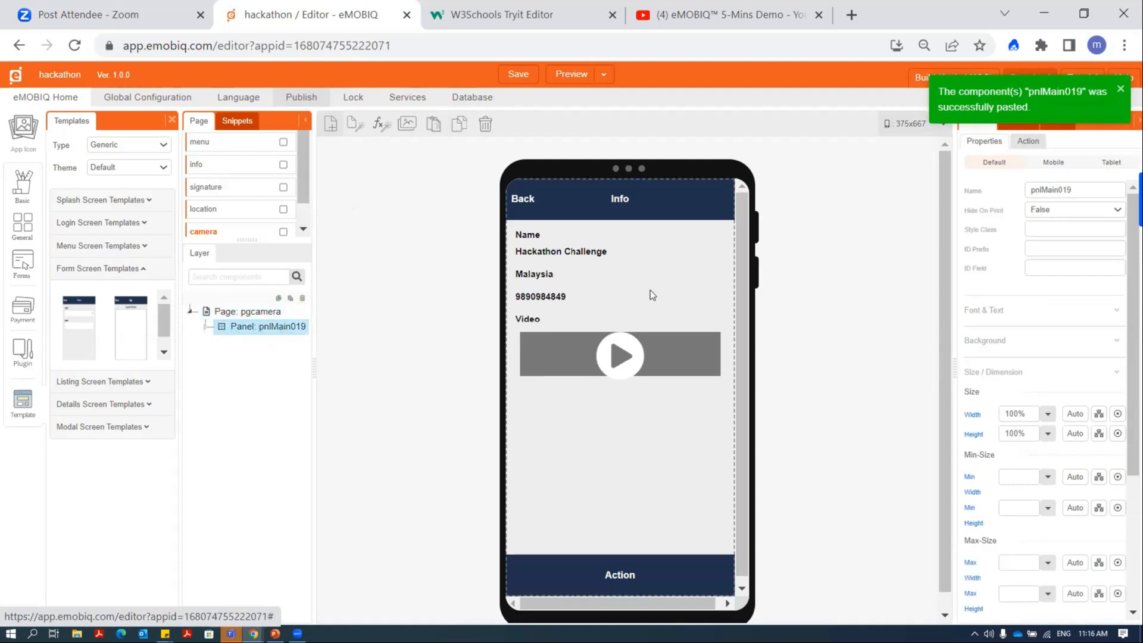
Step: Delete the video component from the camera page
{"action": "left_click", "coordinate": [559, 328]}
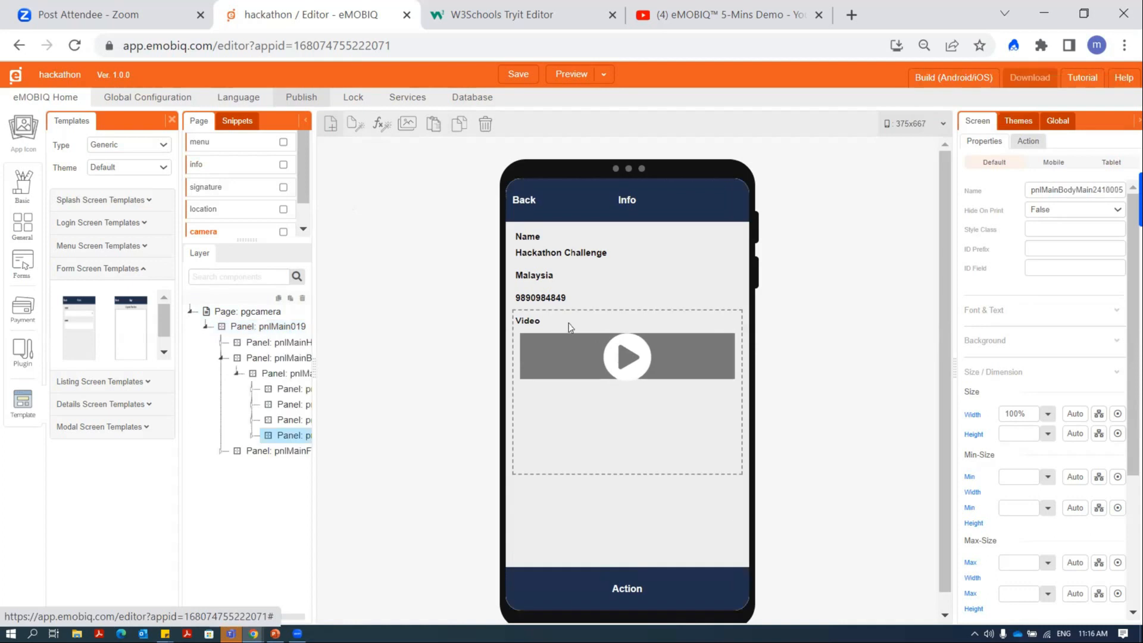
{"action": "left_click", "coordinate": [577, 337]}
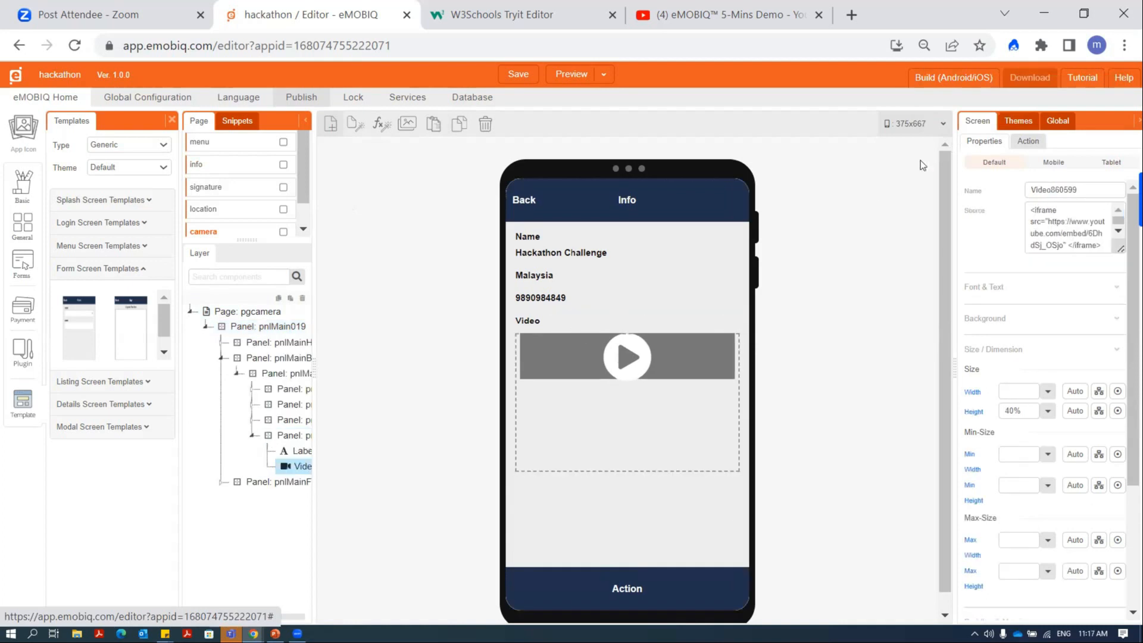
{"action": "key", "text": "Delete"}
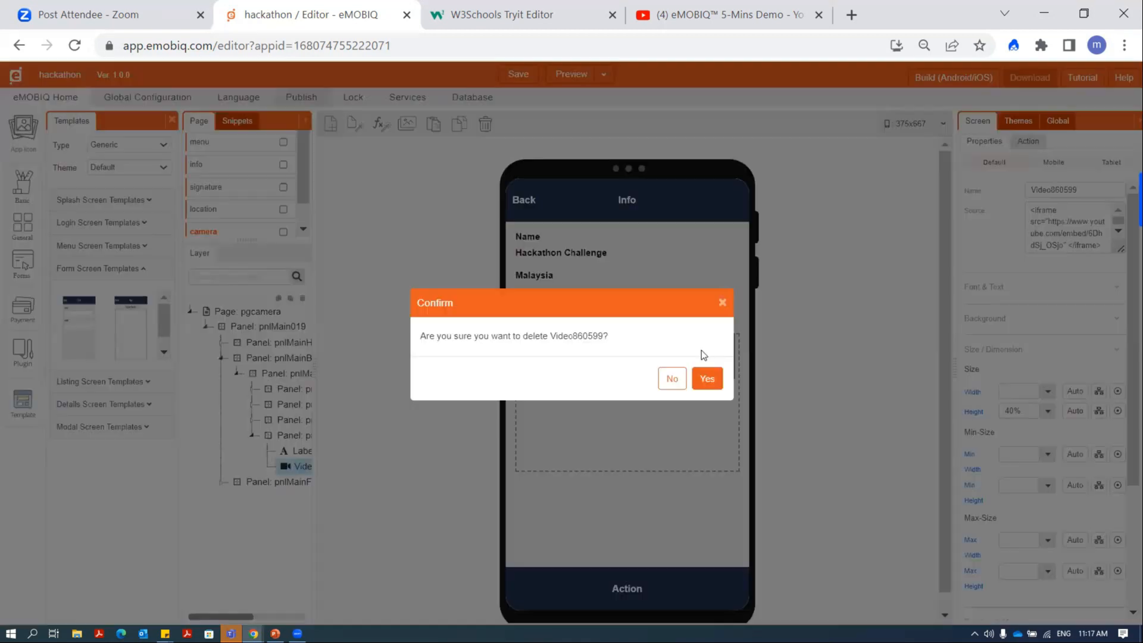
{"action": "left_click", "coordinate": [703, 378]}
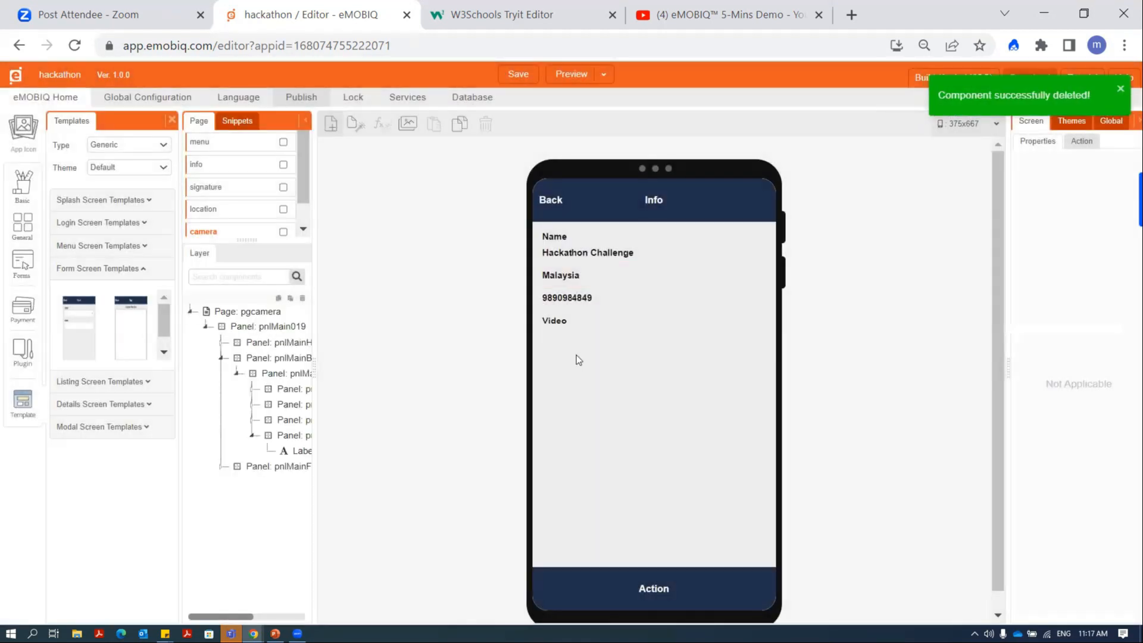
Step: Add an Image component directly below the Video label on the camera page
{"action": "mouse_move", "coordinate": [27, 187]}
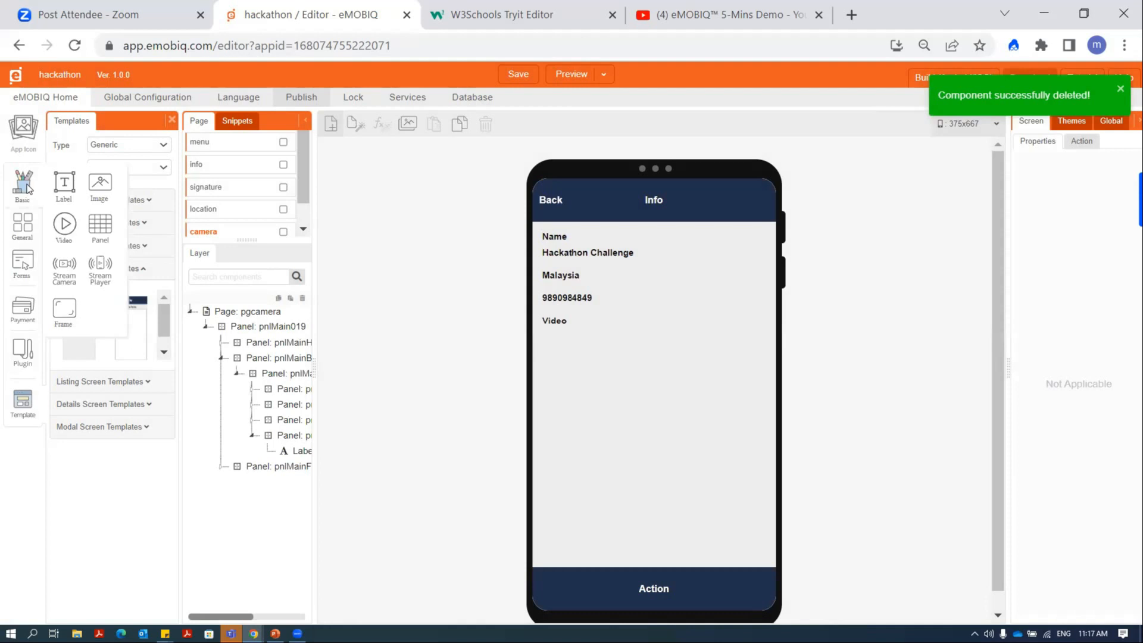
{"action": "left_click_drag", "start_coordinate": [99, 185], "coordinate": [567, 335]}
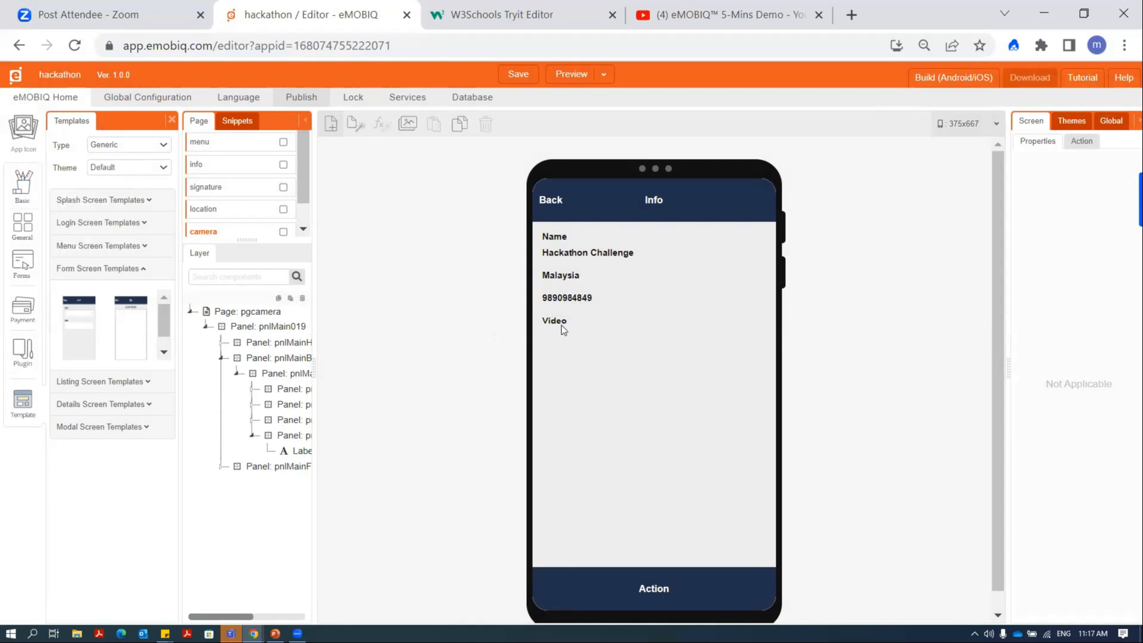
{"action": "left_click", "coordinate": [555, 323]}
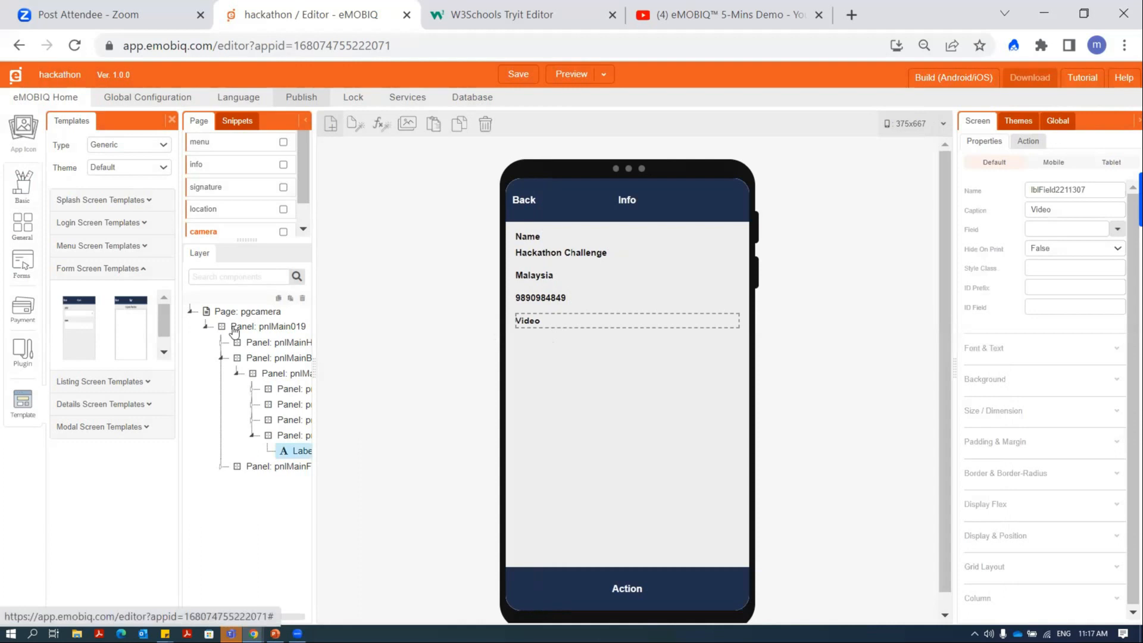
{"action": "mouse_move", "coordinate": [33, 273]}
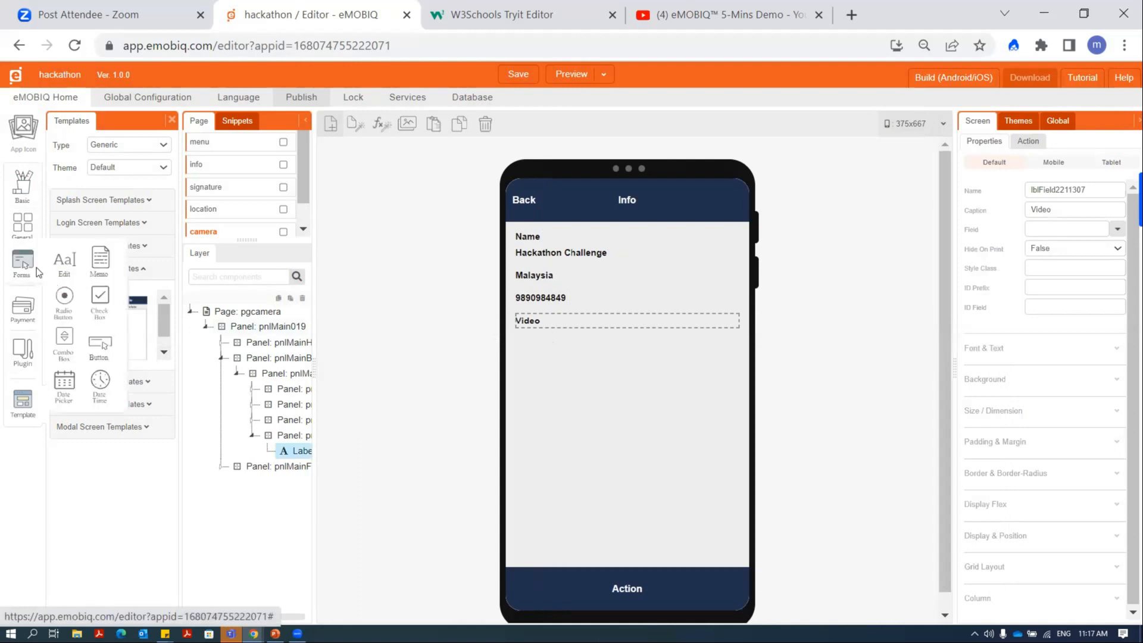
{"action": "mouse_move", "coordinate": [23, 183]}
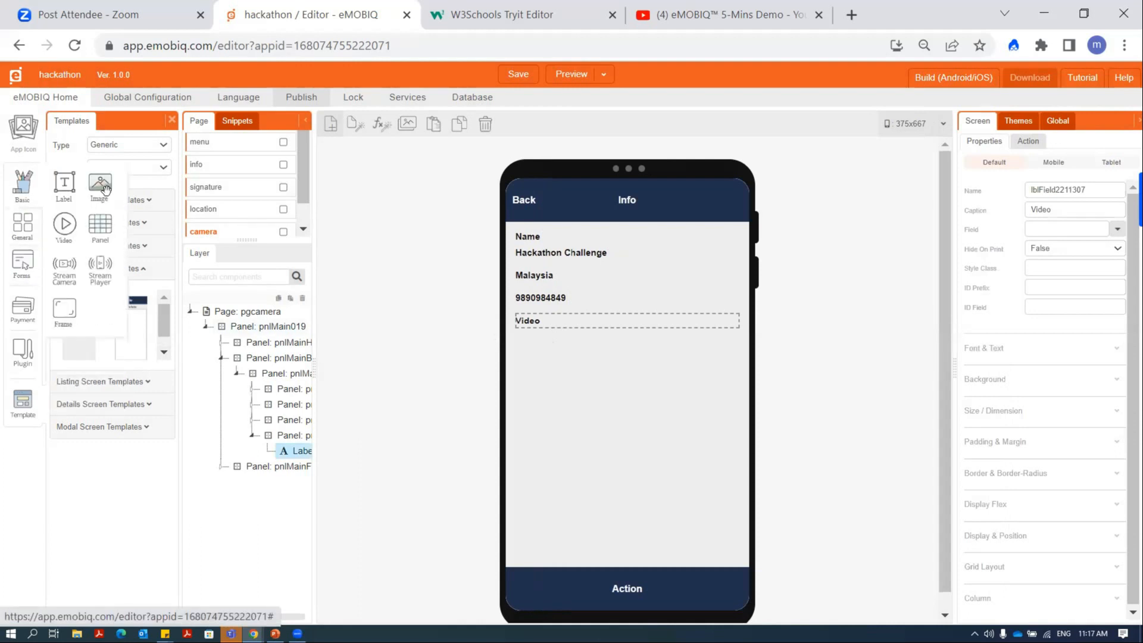
{"action": "left_click_drag", "start_coordinate": [102, 188], "coordinate": [568, 330]}
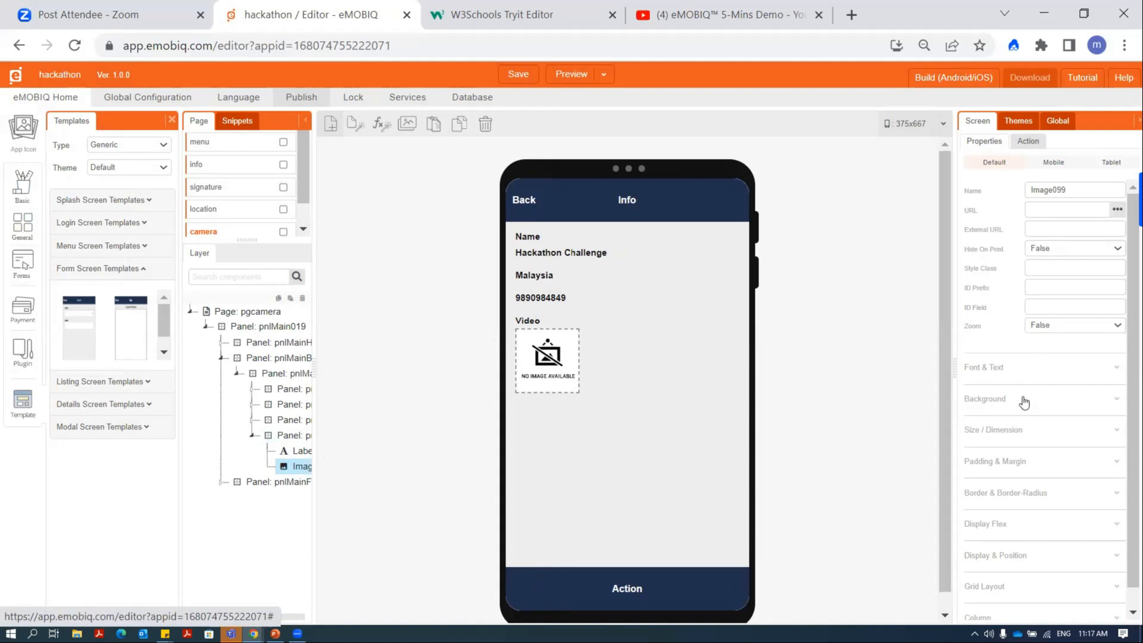
Step: Clear the width and height values of the Image component below the Video label so it takes its natural size
{"action": "left_click", "coordinate": [989, 432]}
{"action": "left_click_drag", "start_coordinate": [1029, 474], "coordinate": [989, 473]}
{"action": "key", "text": "BackSpace"}
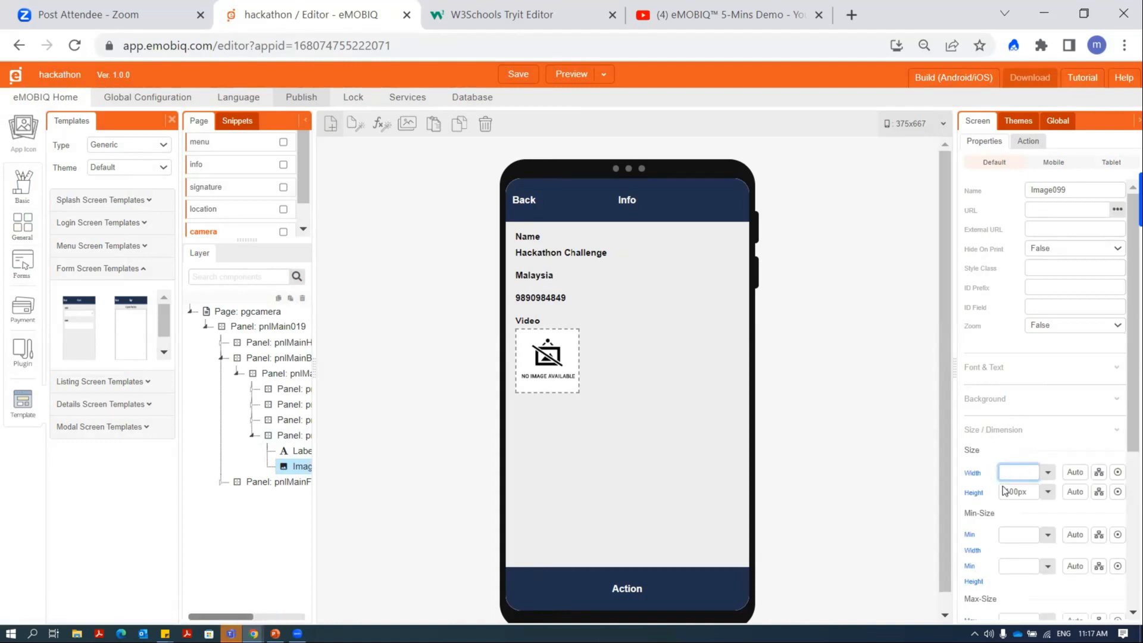
{"action": "left_click_drag", "start_coordinate": [1033, 492], "coordinate": [996, 489]}
{"action": "key", "text": "BackSpace"}
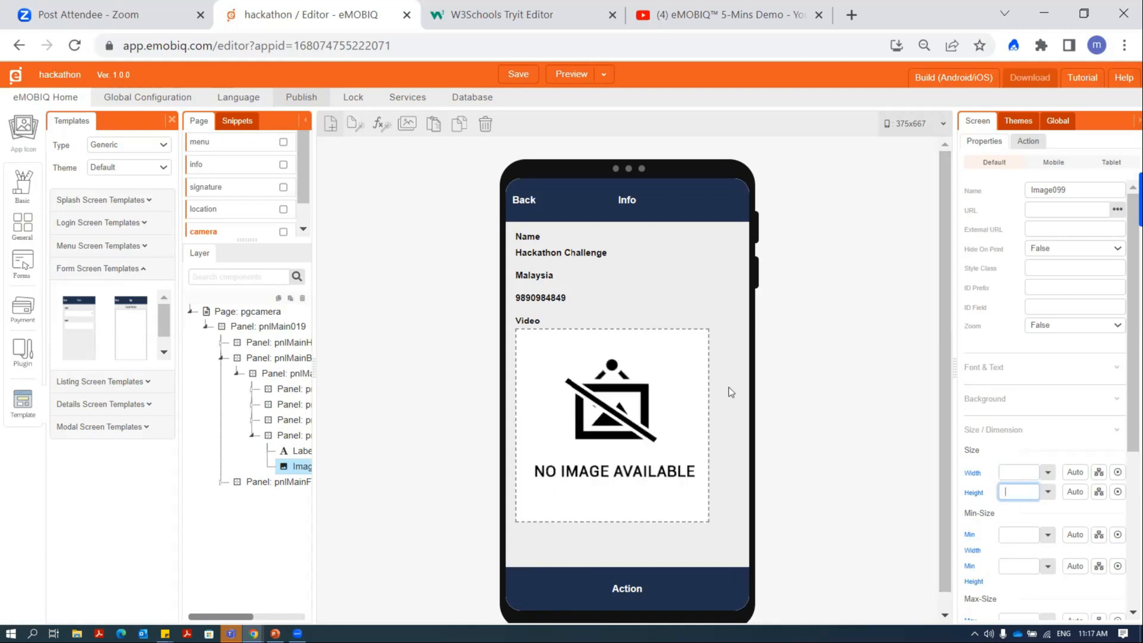
{"action": "left_click", "coordinate": [728, 321]}
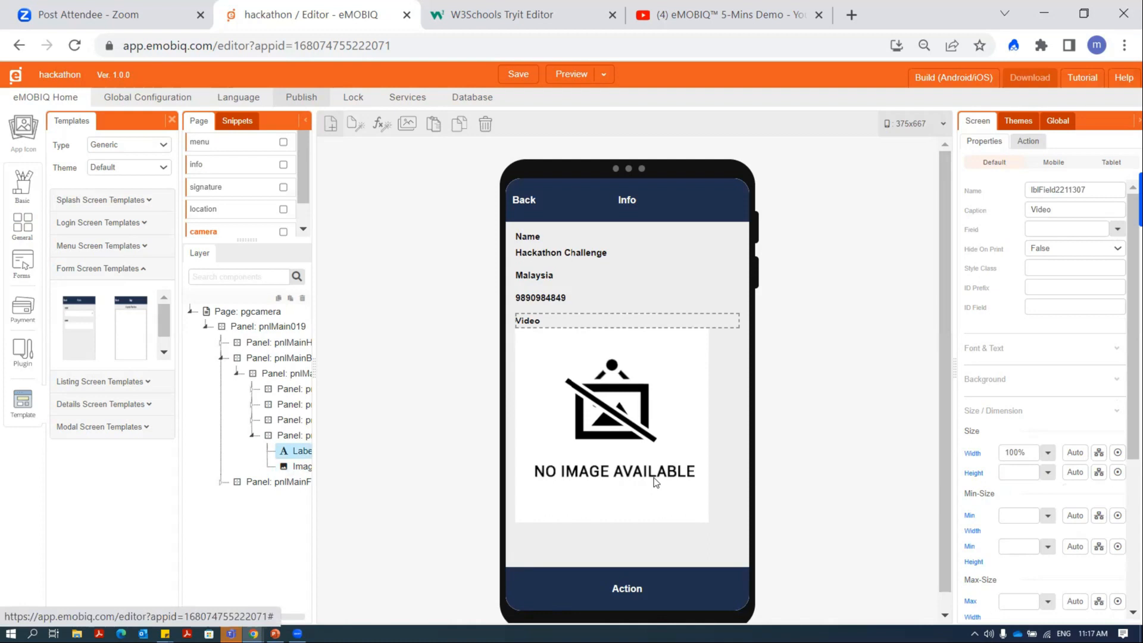
{"action": "scroll", "coordinate": [654, 475], "scroll_direction": "down", "scroll_amount": 1}
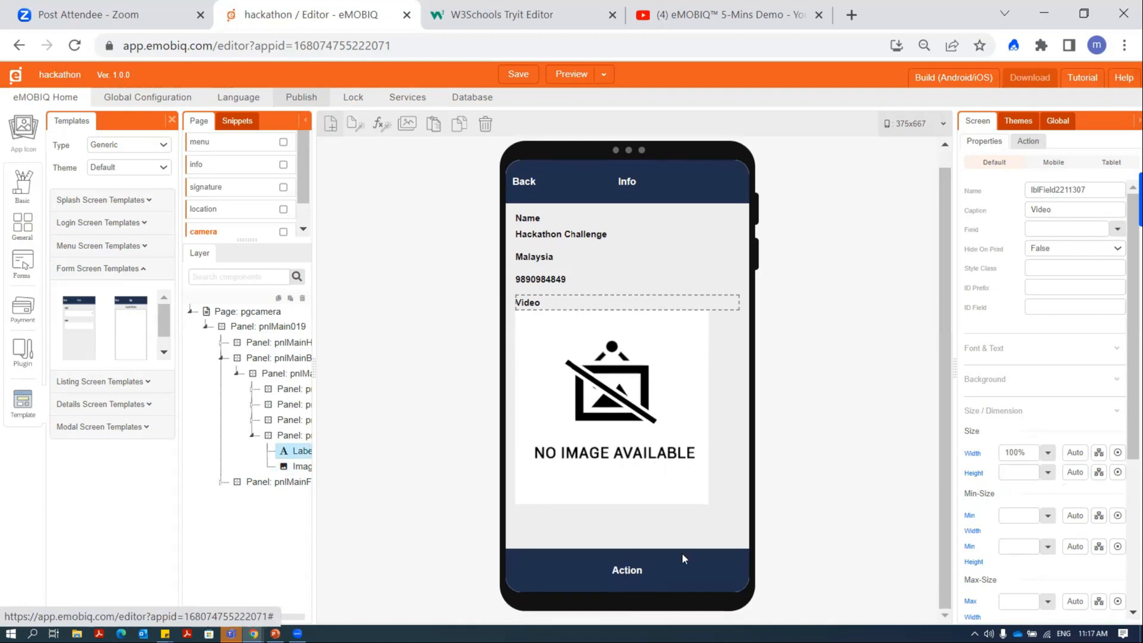
{"action": "left_click", "coordinate": [676, 575]}
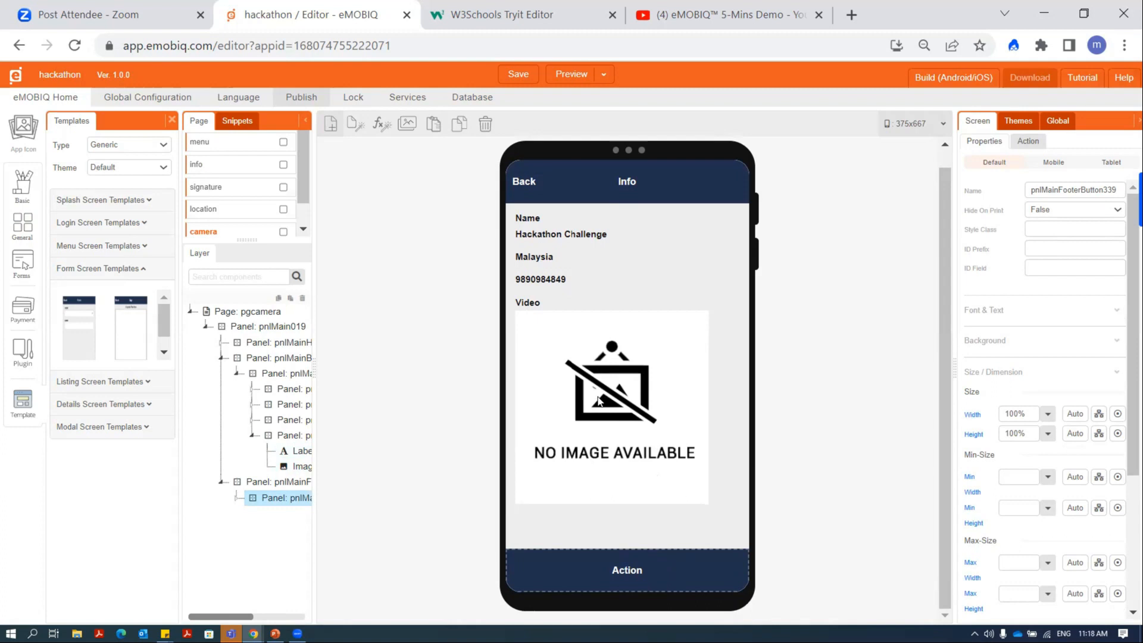
{"action": "left_click", "coordinate": [377, 125]}
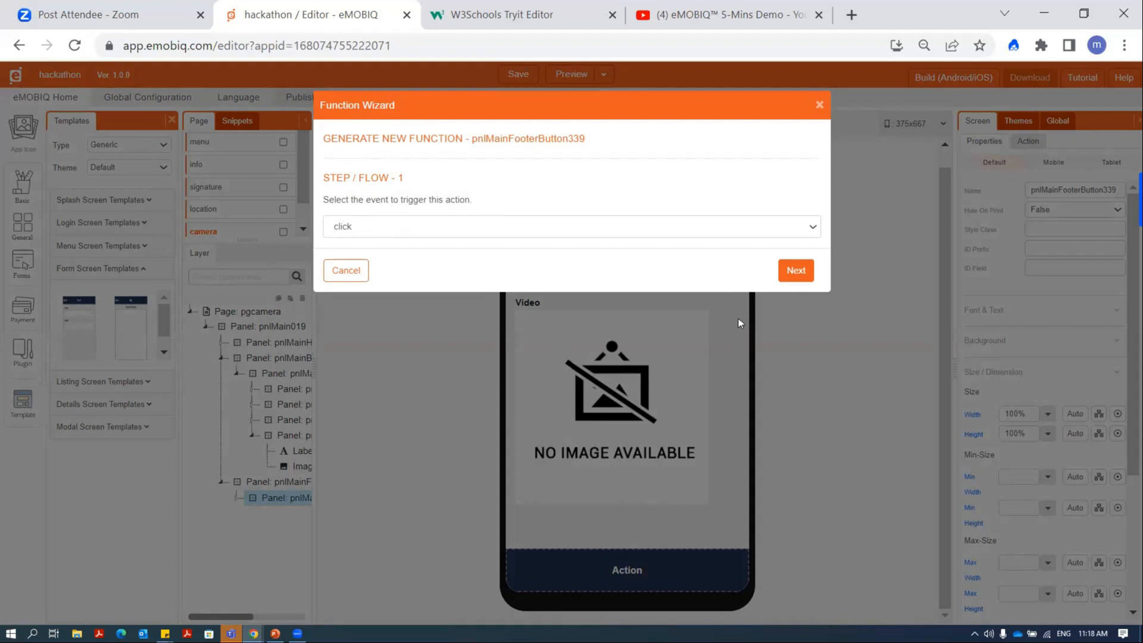
{"action": "left_click", "coordinate": [363, 272]}
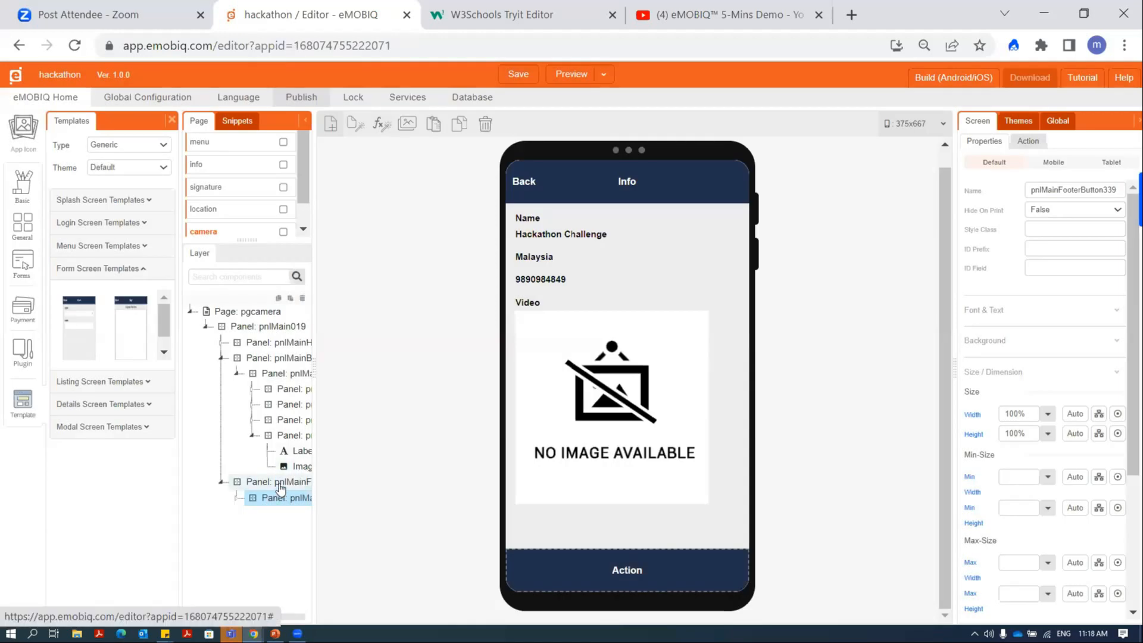
Step: Start a click-triggered Basic Function on the camera page's main footer panel with the Function Wizard, choosing Capture Image
{"action": "left_click", "coordinate": [280, 484]}
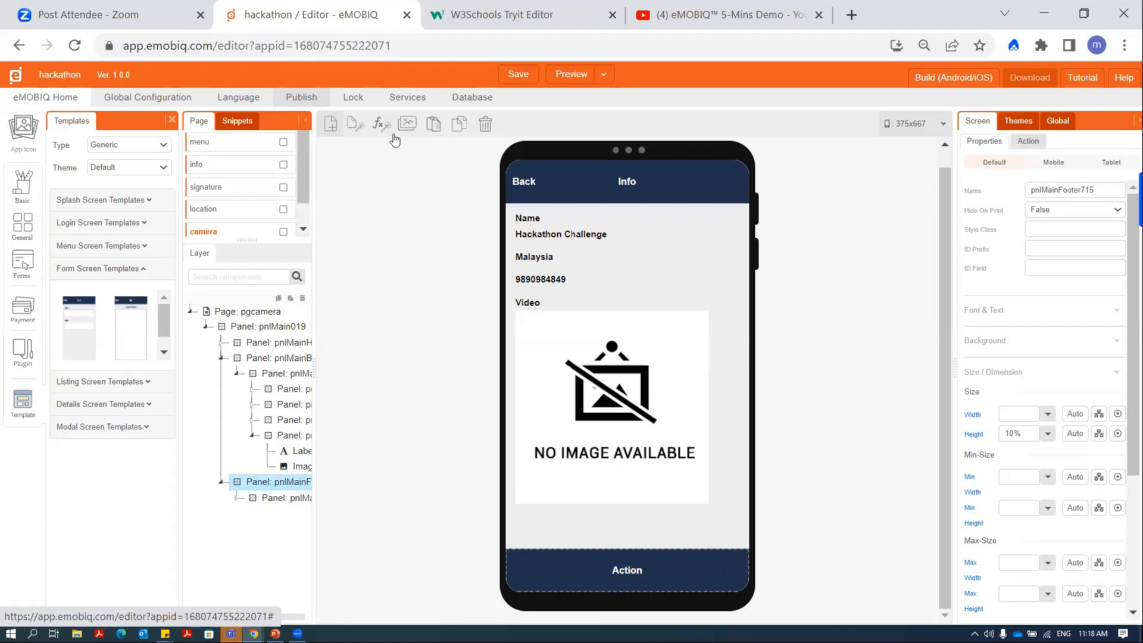
{"action": "left_click", "coordinate": [380, 124]}
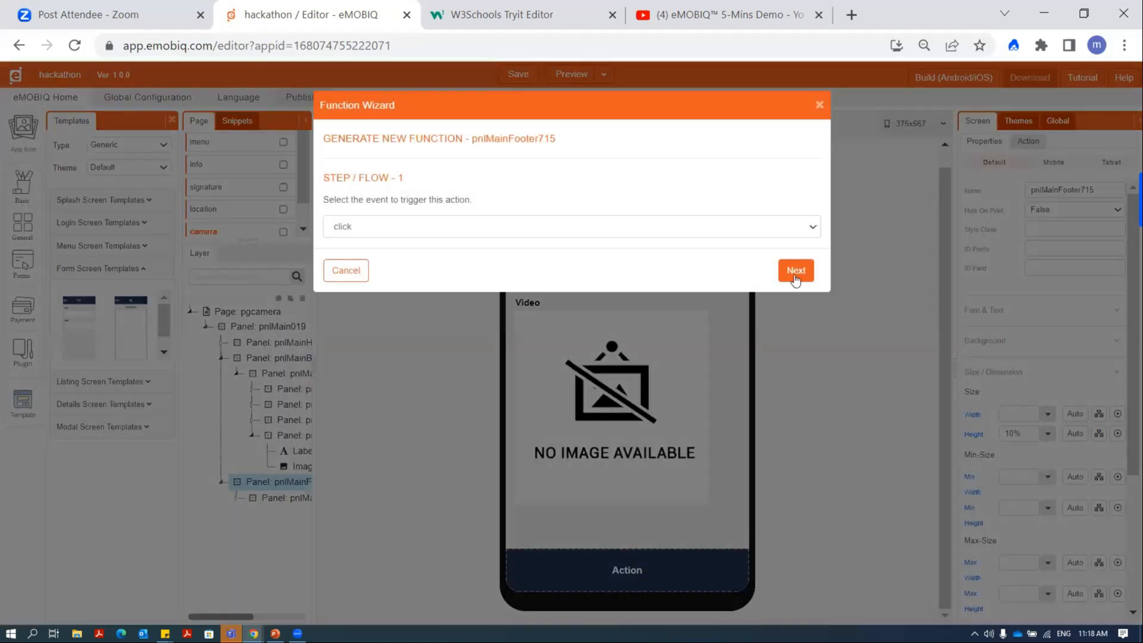
{"action": "left_click", "coordinate": [796, 269]}
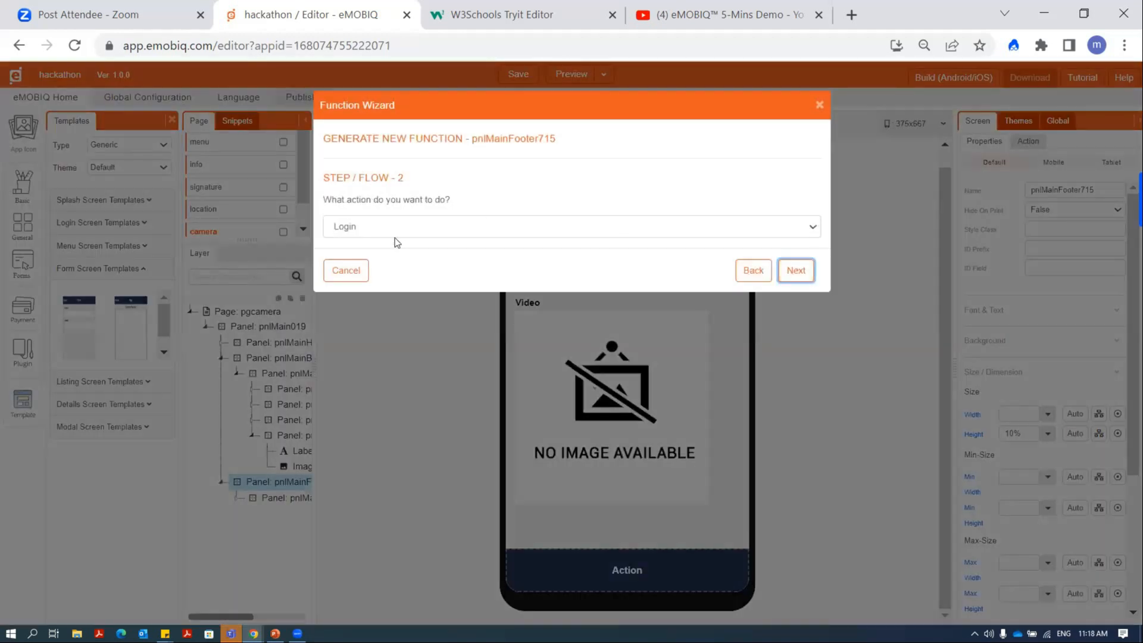
{"action": "left_click", "coordinate": [367, 225]}
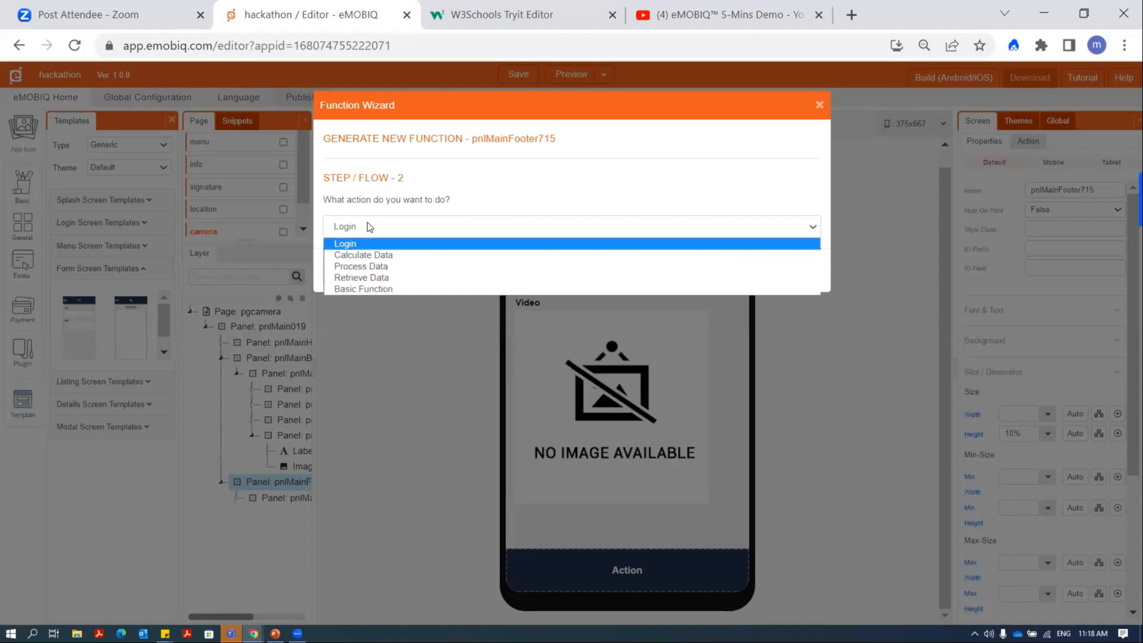
{"action": "left_click", "coordinate": [359, 289]}
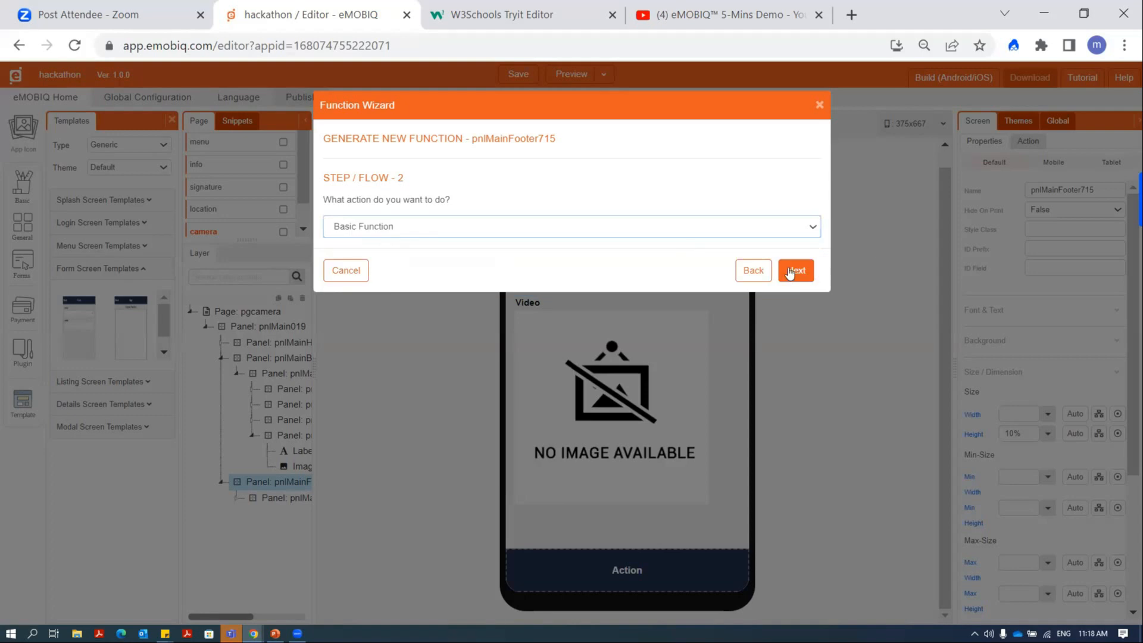
{"action": "left_click", "coordinate": [797, 273]}
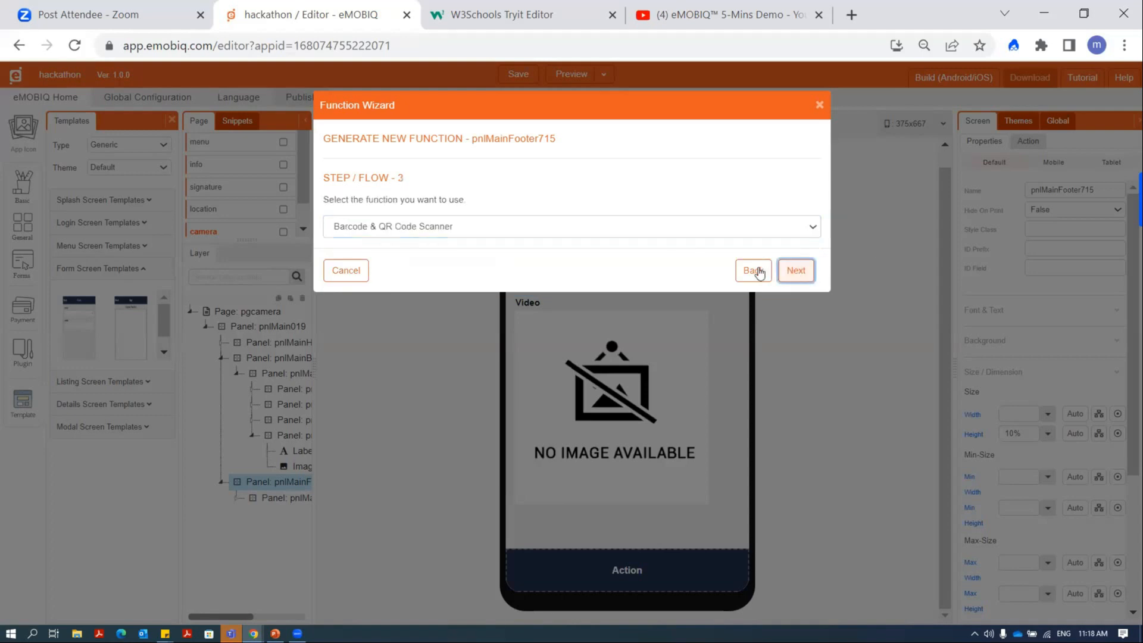
{"action": "left_click", "coordinate": [444, 227]}
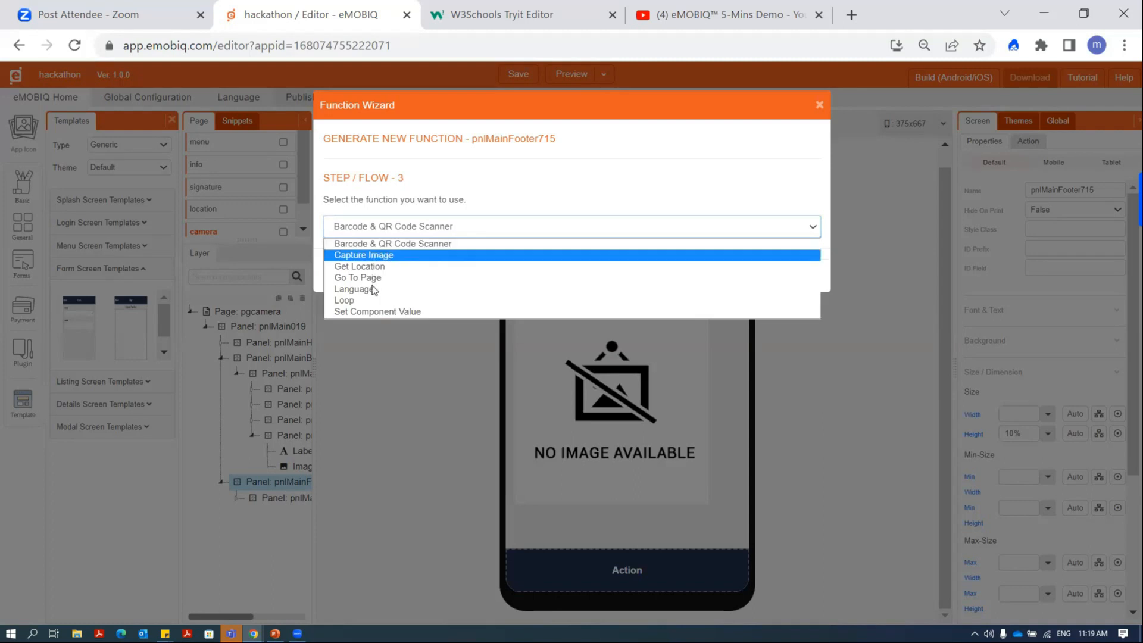
{"action": "left_click", "coordinate": [366, 255]}
{"action": "left_click", "coordinate": [787, 275]}
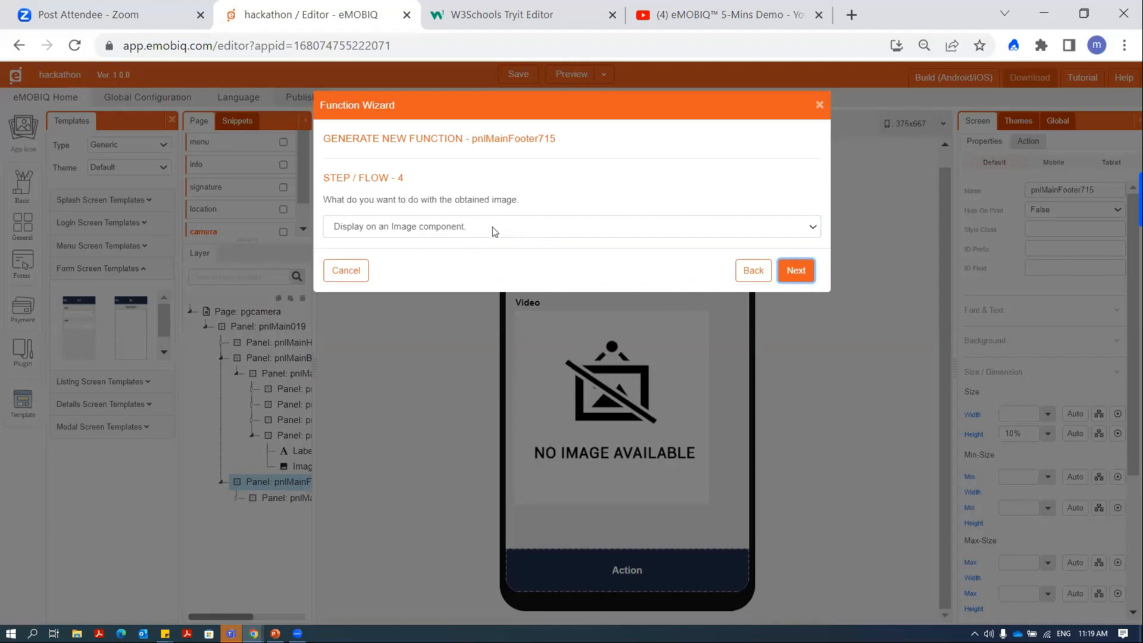
Step: Have the captured image displayed on the Image component Image099 and finish the function without adding another
{"action": "left_click", "coordinate": [787, 231]}
{"action": "left_click", "coordinate": [786, 231]}
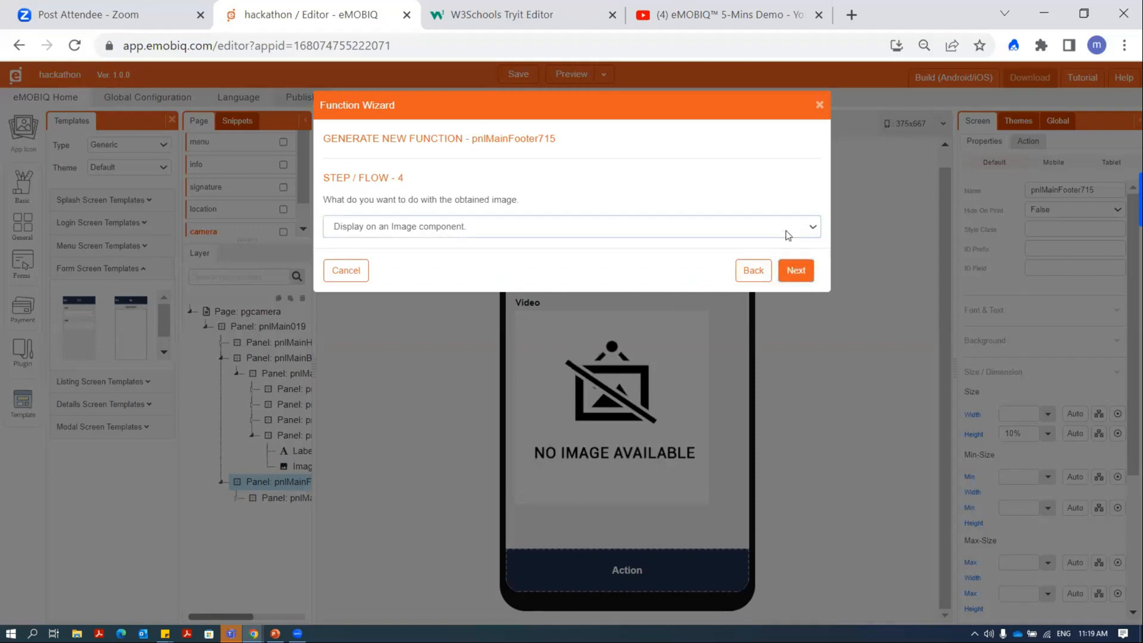
{"action": "left_click", "coordinate": [800, 271]}
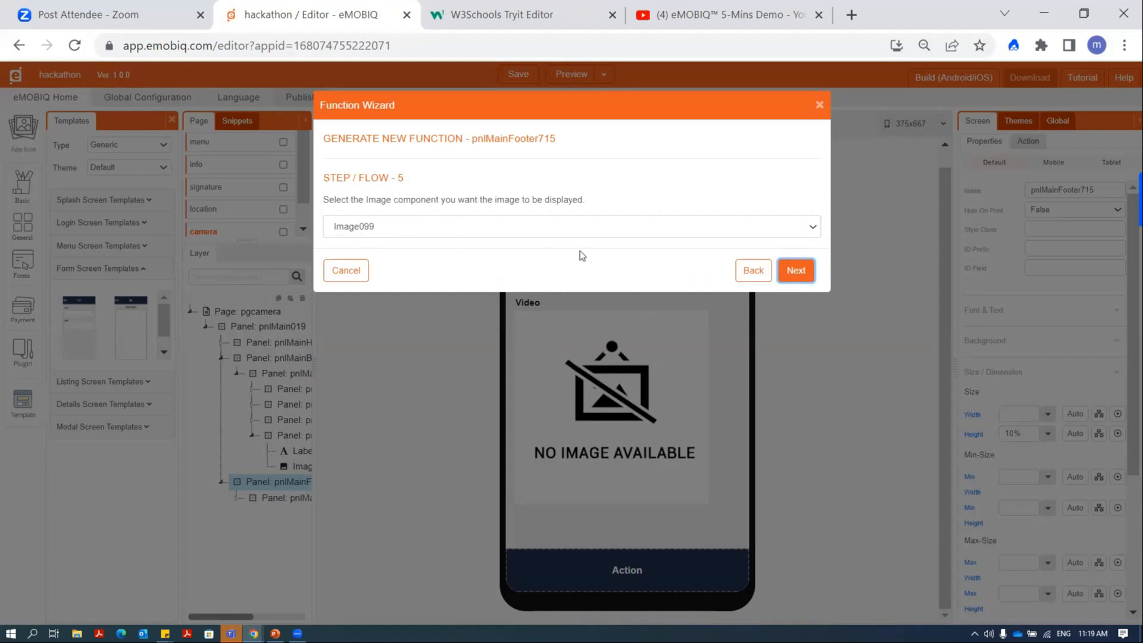
{"action": "left_click", "coordinate": [797, 271]}
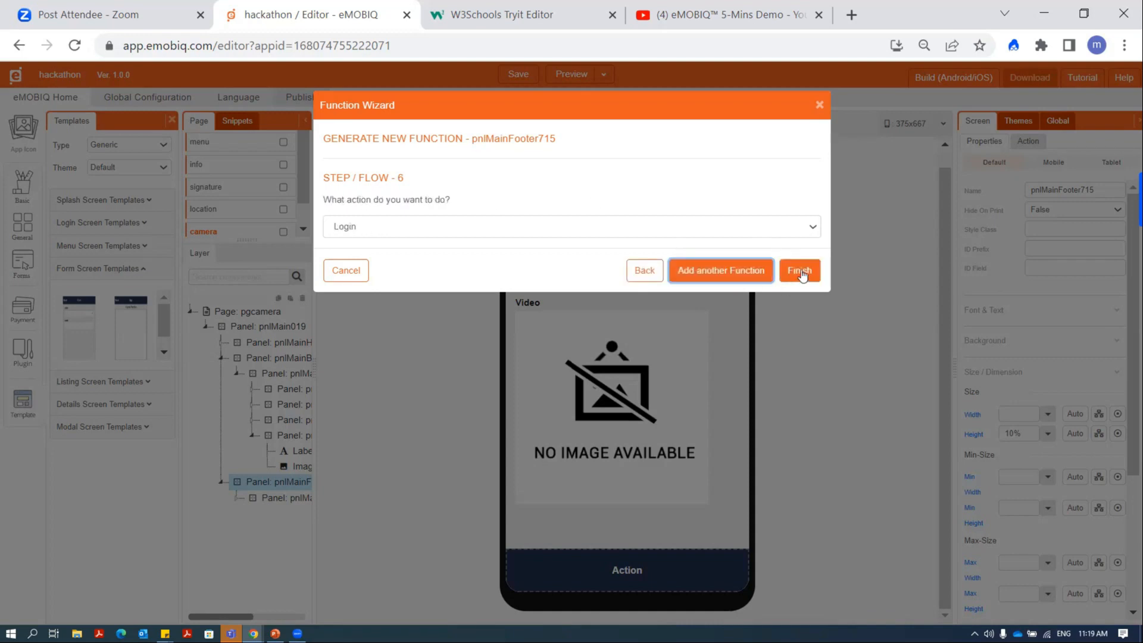
{"action": "left_click", "coordinate": [801, 272]}
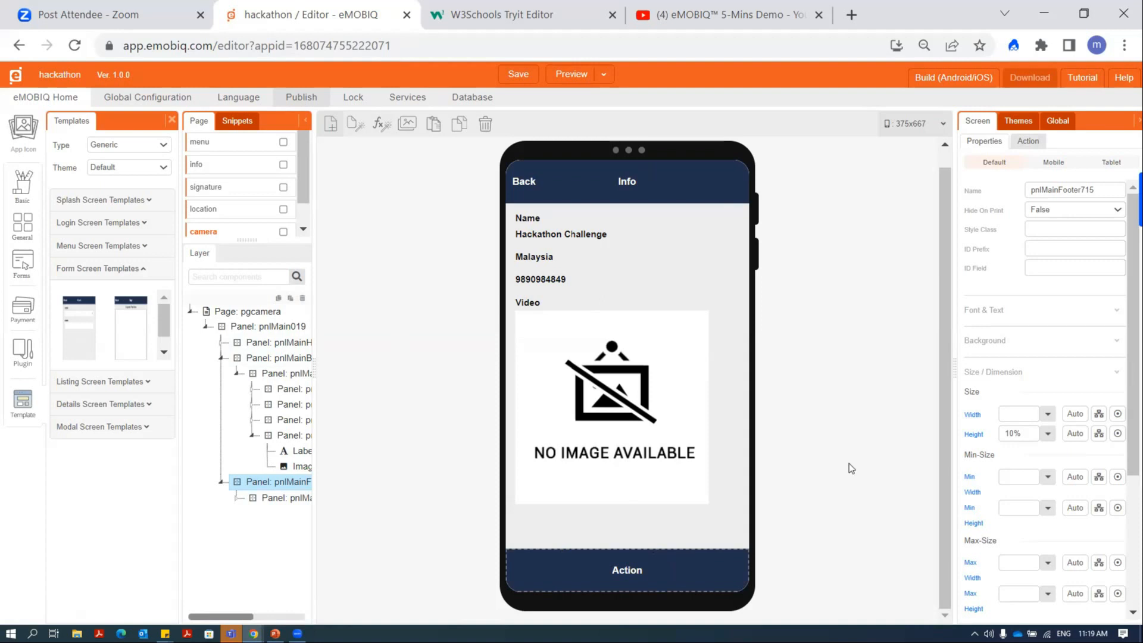
Step: Examine the footer panel's generated click flow, checking the parameters of captureImage, setVar and setComponentValue
{"action": "left_click", "coordinate": [1030, 141]}
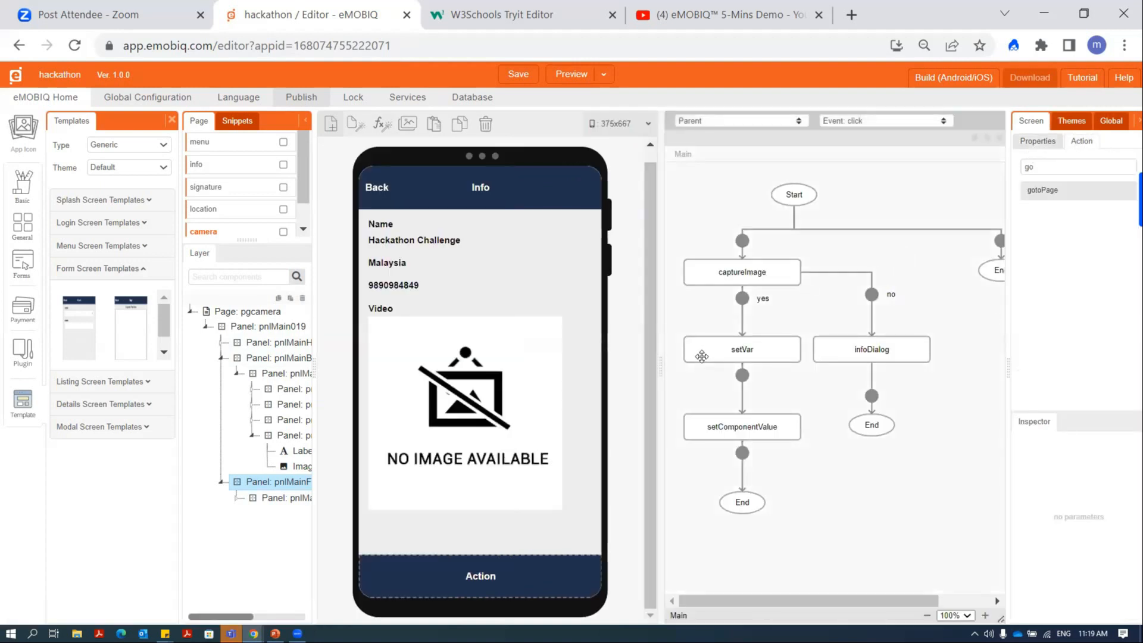
{"action": "left_click", "coordinate": [747, 272]}
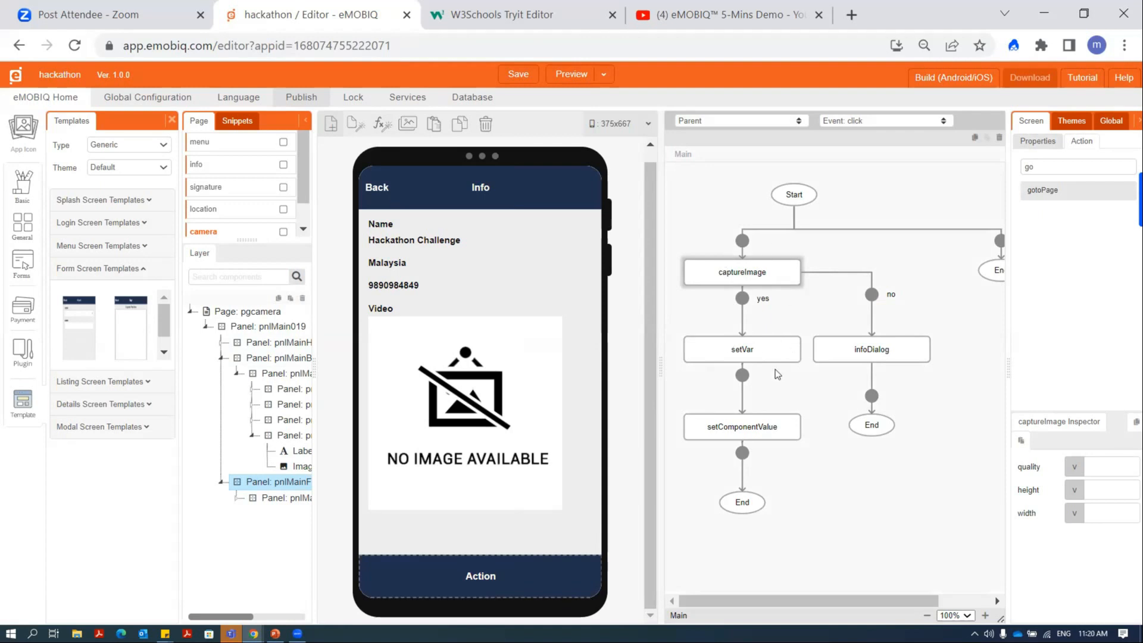
{"action": "left_click", "coordinate": [773, 353]}
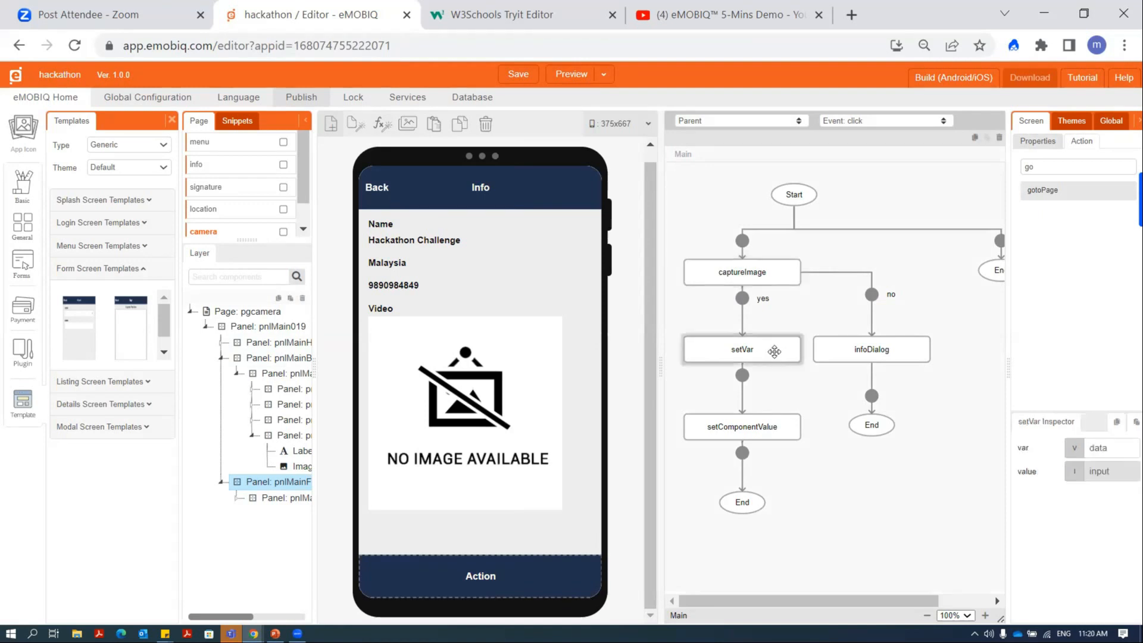
{"action": "left_click", "coordinate": [763, 429]}
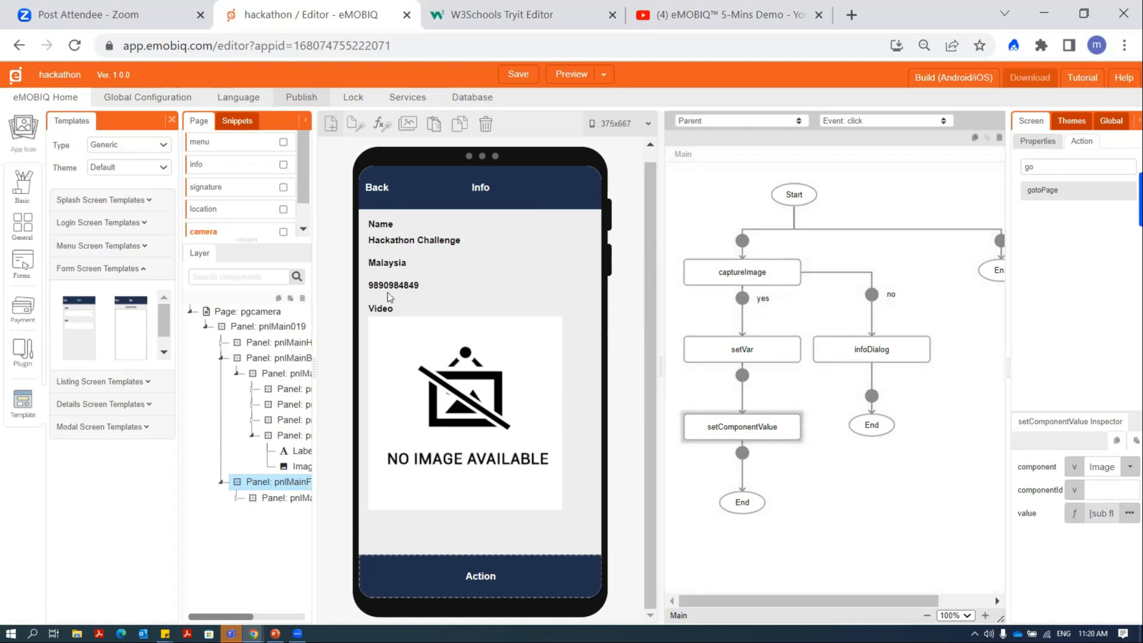
Step: Open the empty settings page for editing
{"action": "left_click", "coordinate": [303, 213]}
{"action": "left_click_drag", "start_coordinate": [305, 212], "coordinate": [305, 177]}
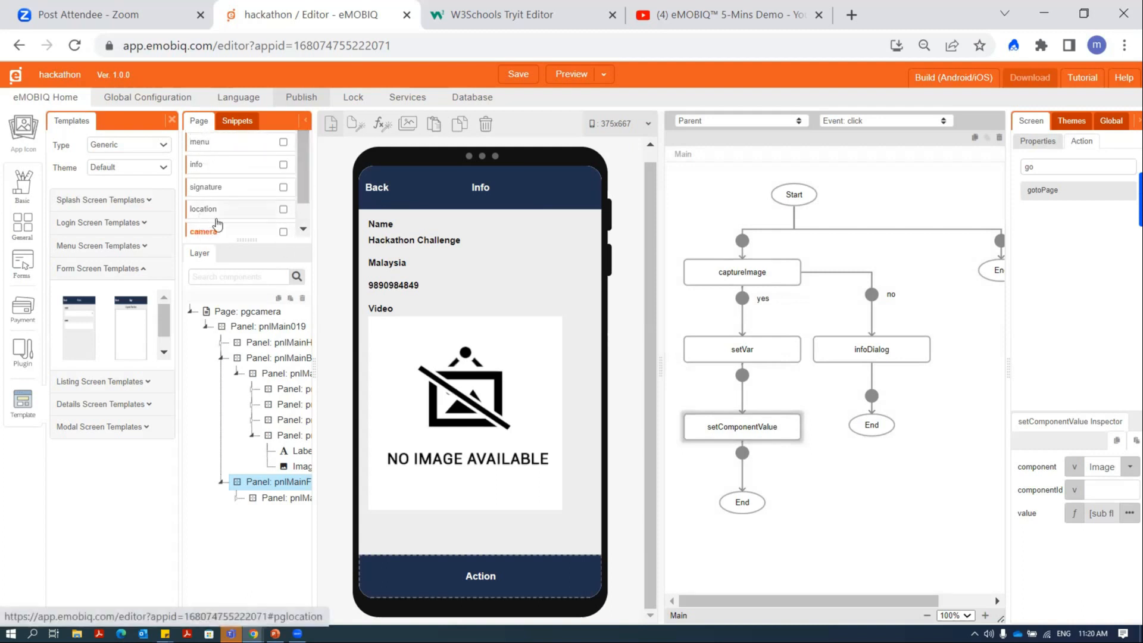
{"action": "left_click", "coordinate": [304, 231]}
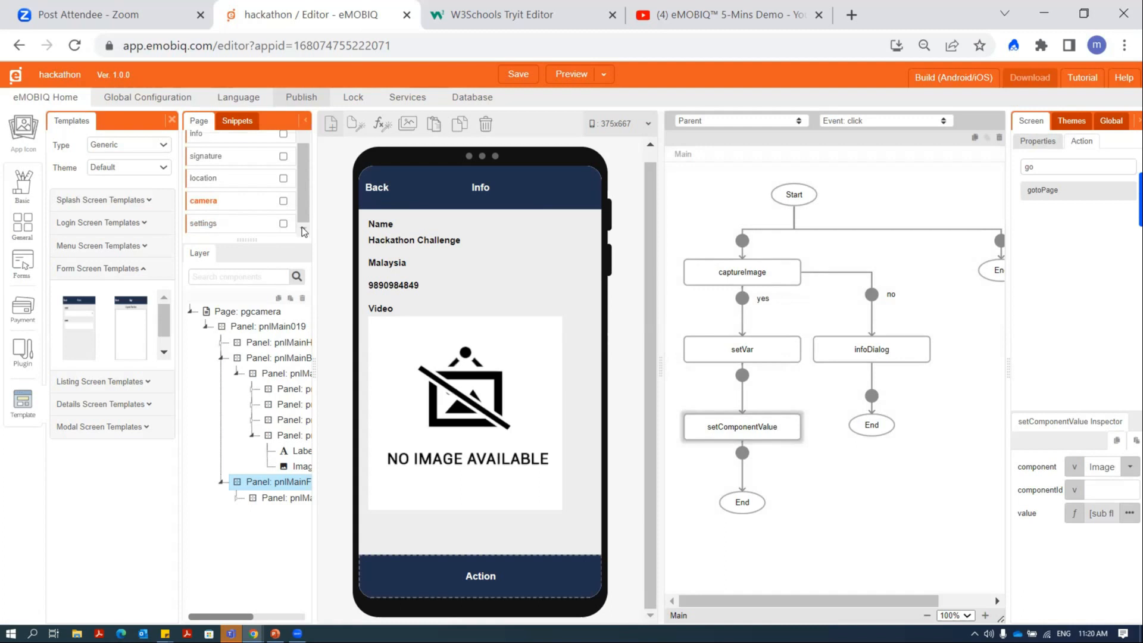
{"action": "left_click", "coordinate": [217, 225]}
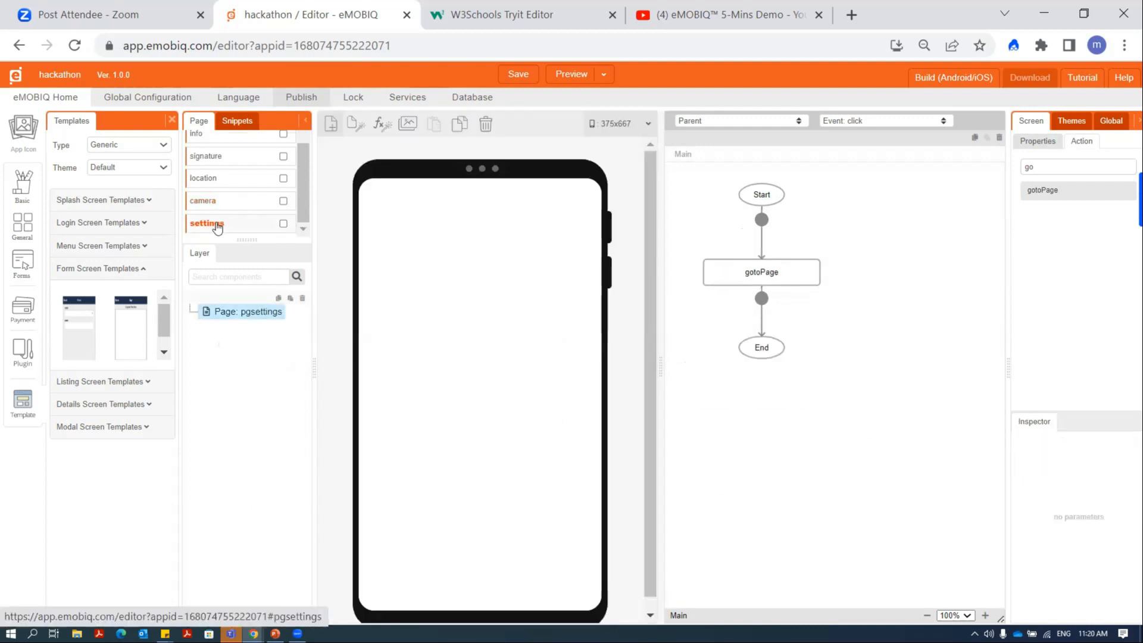
{"action": "left_click", "coordinate": [214, 201]}
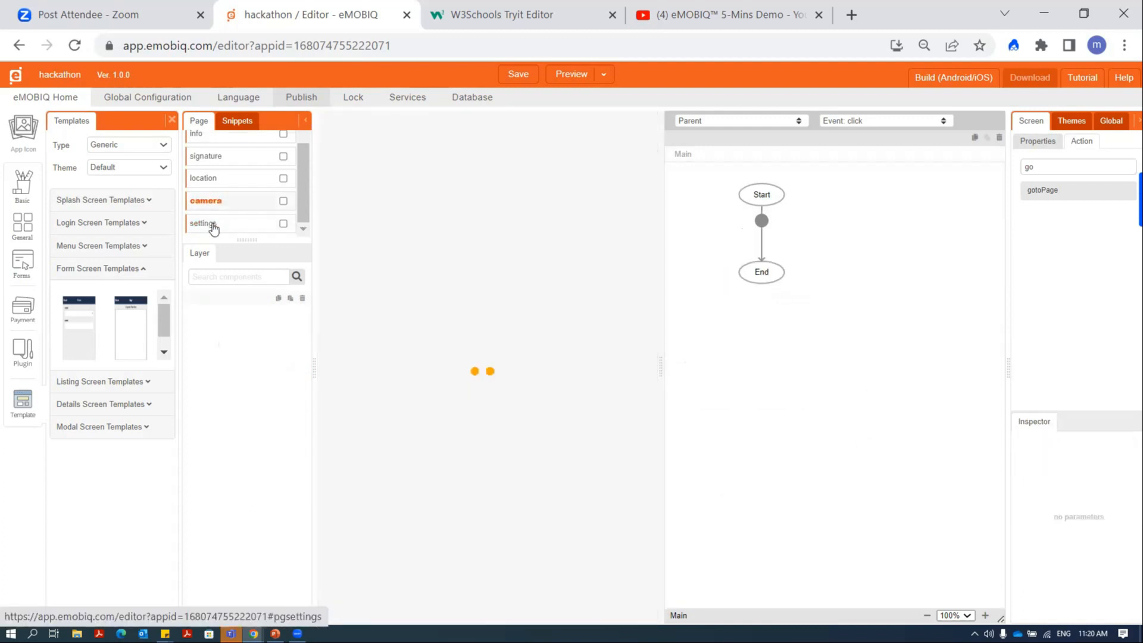
{"action": "left_click", "coordinate": [213, 225]}
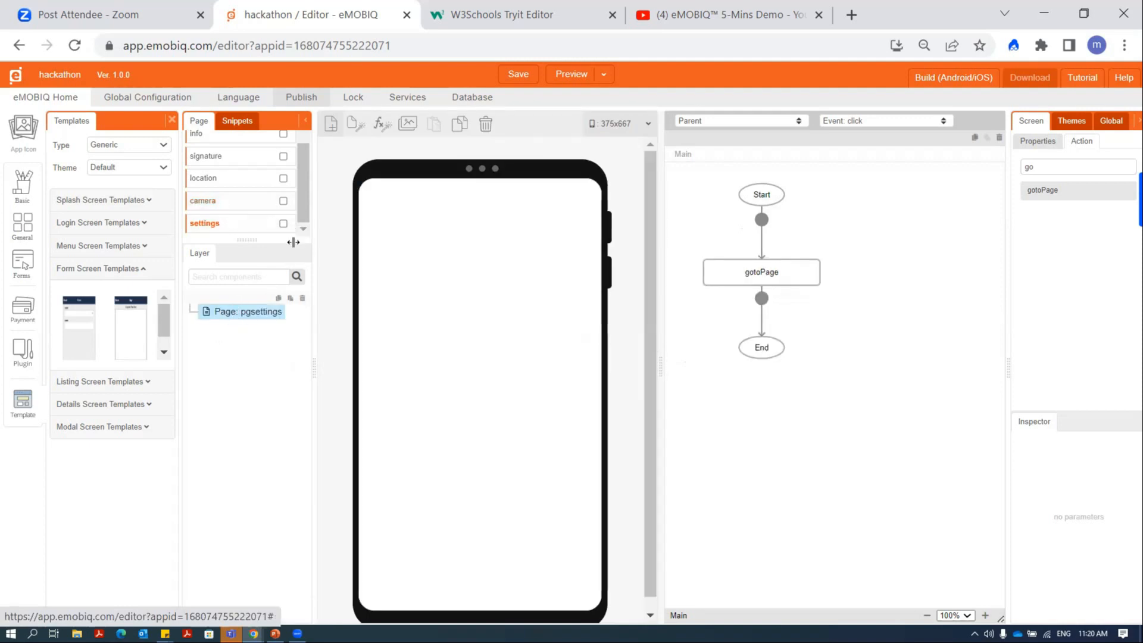
Step: Paste the copied main panel into the settings page and select its video component
{"action": "left_click", "coordinate": [458, 126]}
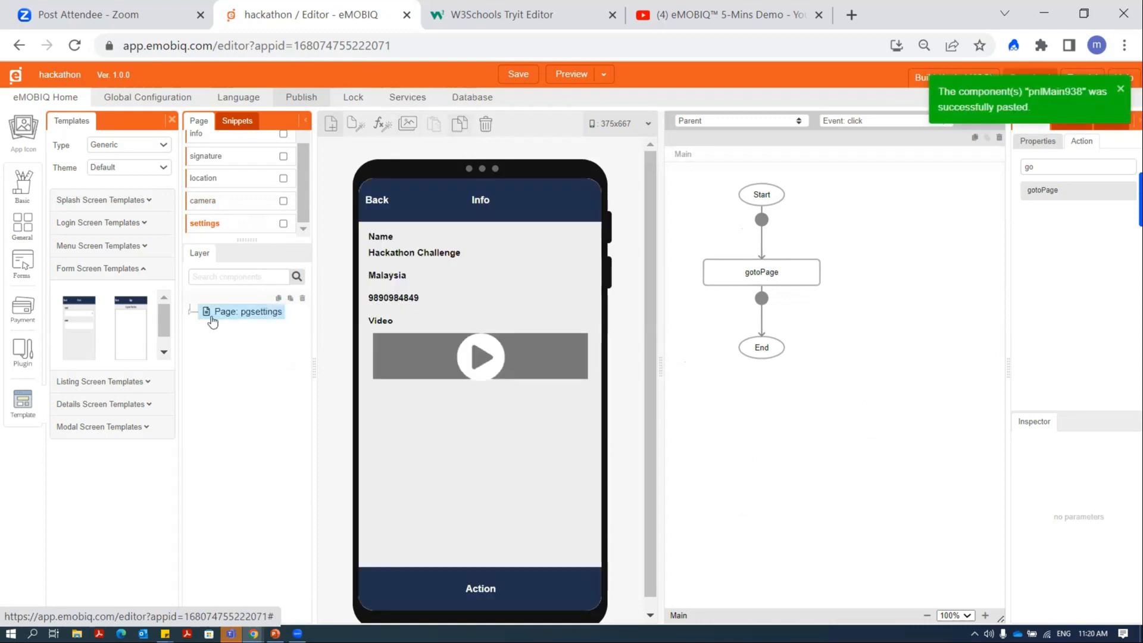
{"action": "left_click", "coordinate": [190, 310]}
{"action": "left_click", "coordinate": [250, 328]}
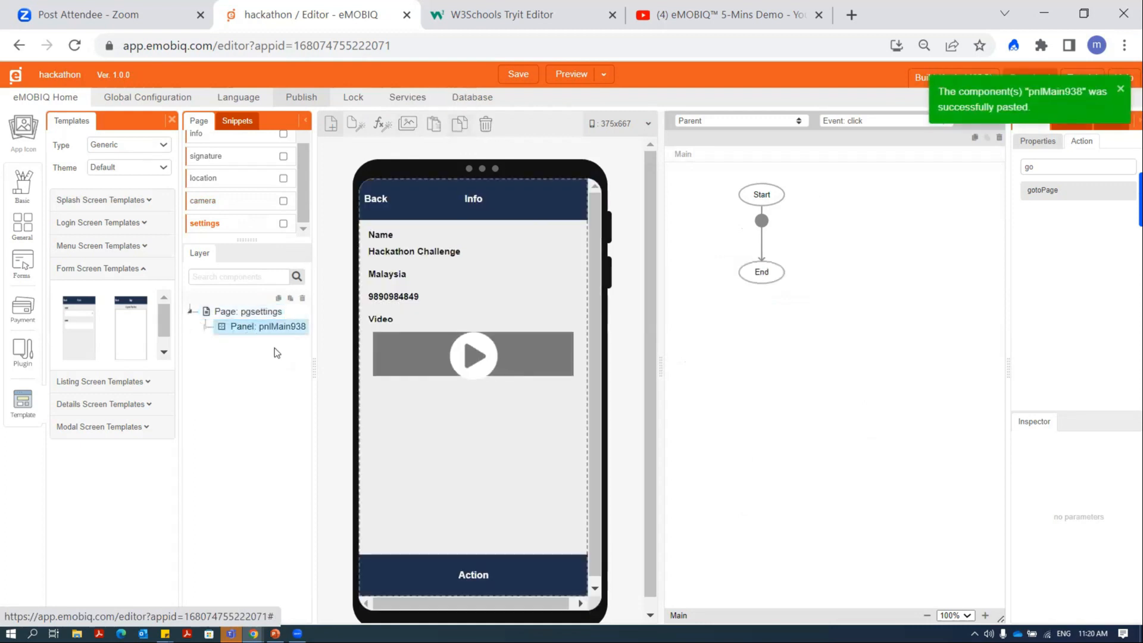
{"action": "left_click", "coordinate": [405, 329]}
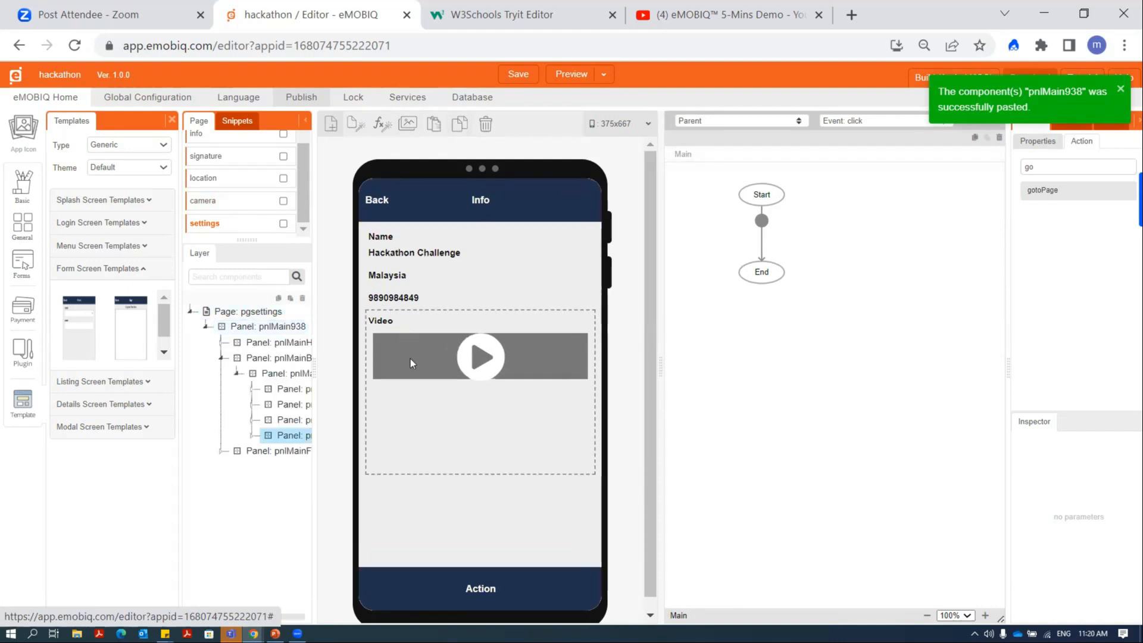
{"action": "left_click", "coordinate": [433, 397]}
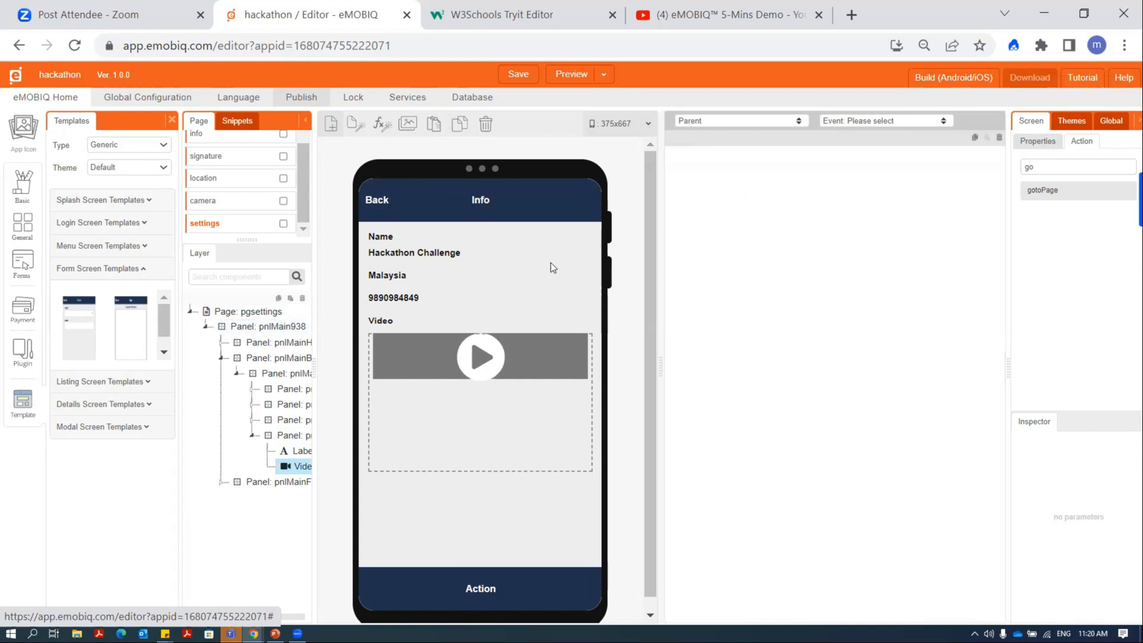
Step: Delete the pasted main panel from the settings page
{"action": "left_click", "coordinate": [262, 329]}
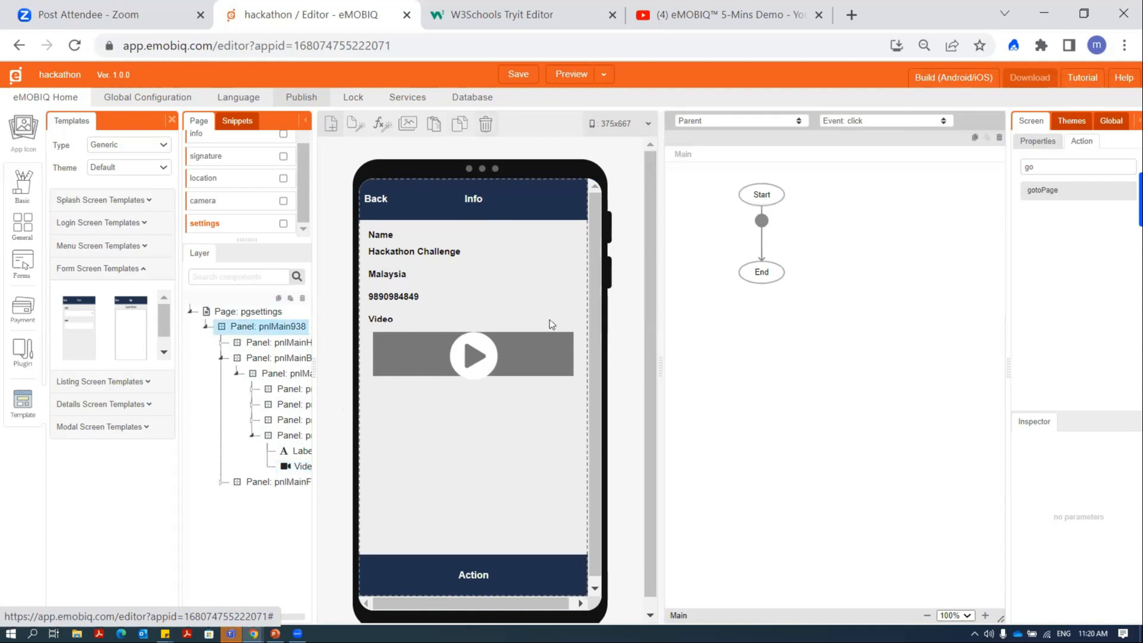
{"action": "key", "text": "Delete"}
{"action": "left_click", "coordinate": [704, 380]}
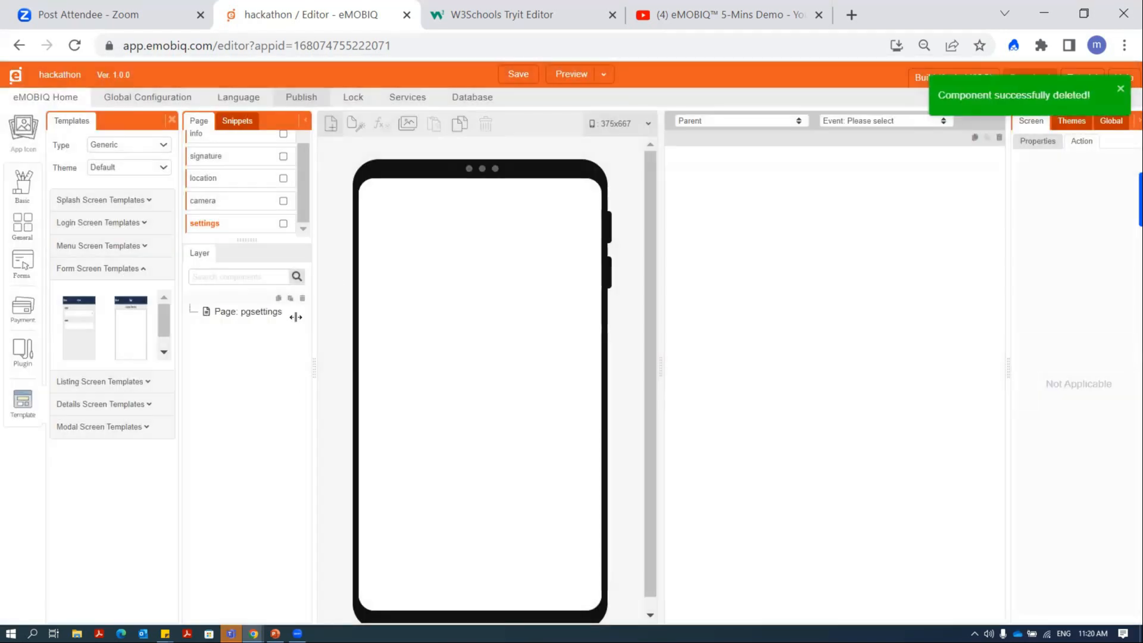
{"action": "mouse_move", "coordinate": [23, 263]}
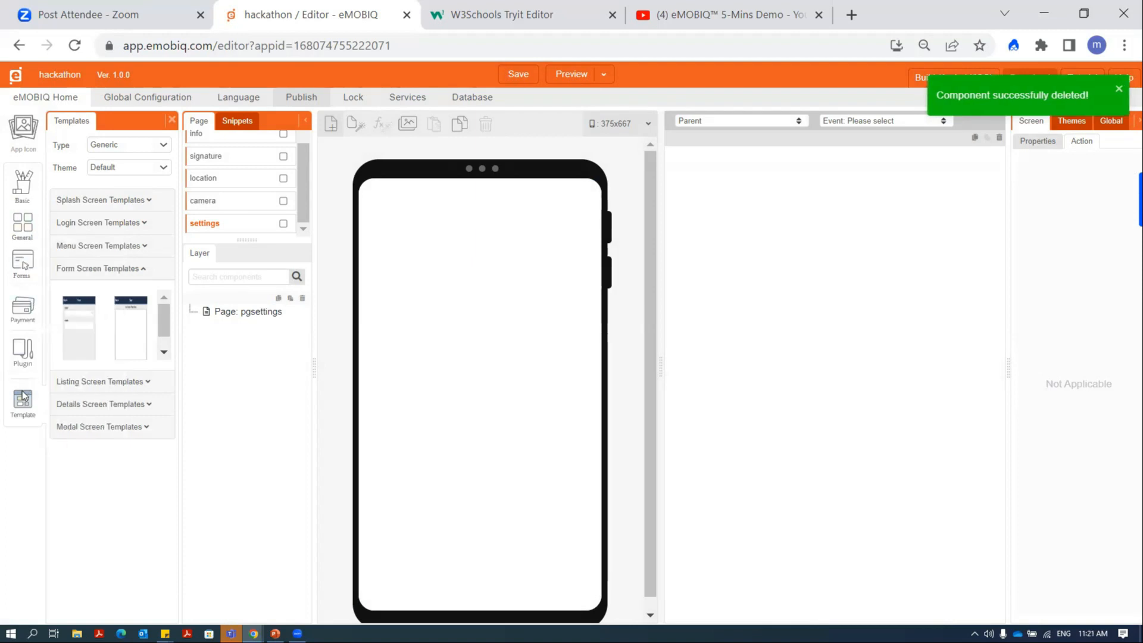
Step: Add the first form screen template to the settings page and change its header title to "Language"
{"action": "left_click_drag", "start_coordinate": [95, 329], "coordinate": [464, 299]}
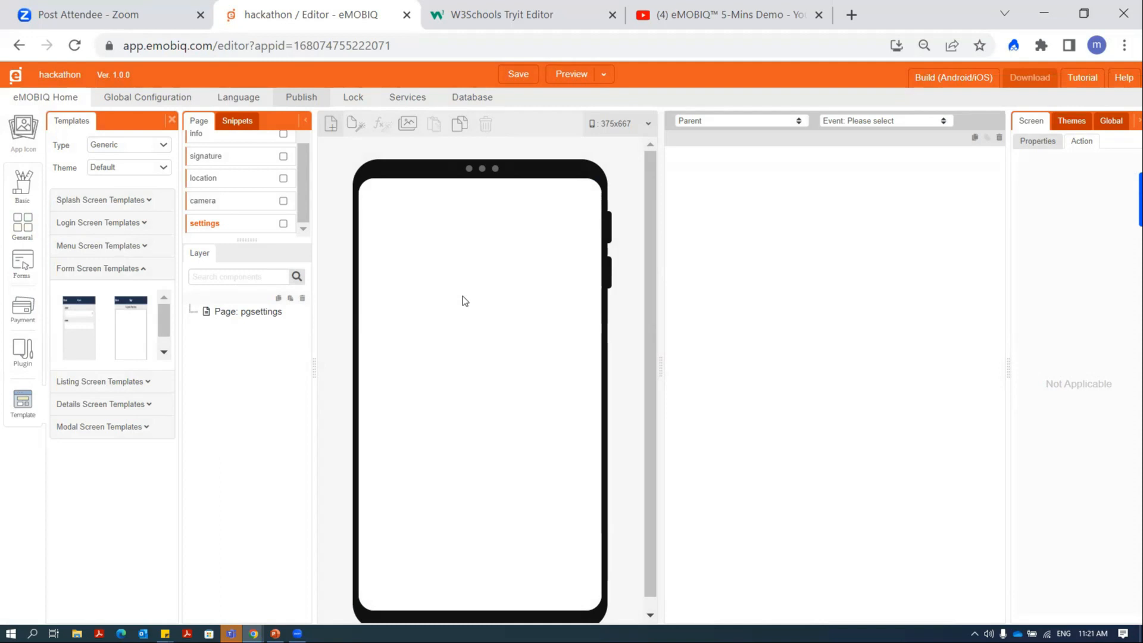
{"action": "left_click", "coordinate": [216, 225]}
{"action": "left_click_drag", "start_coordinate": [87, 338], "coordinate": [460, 324]}
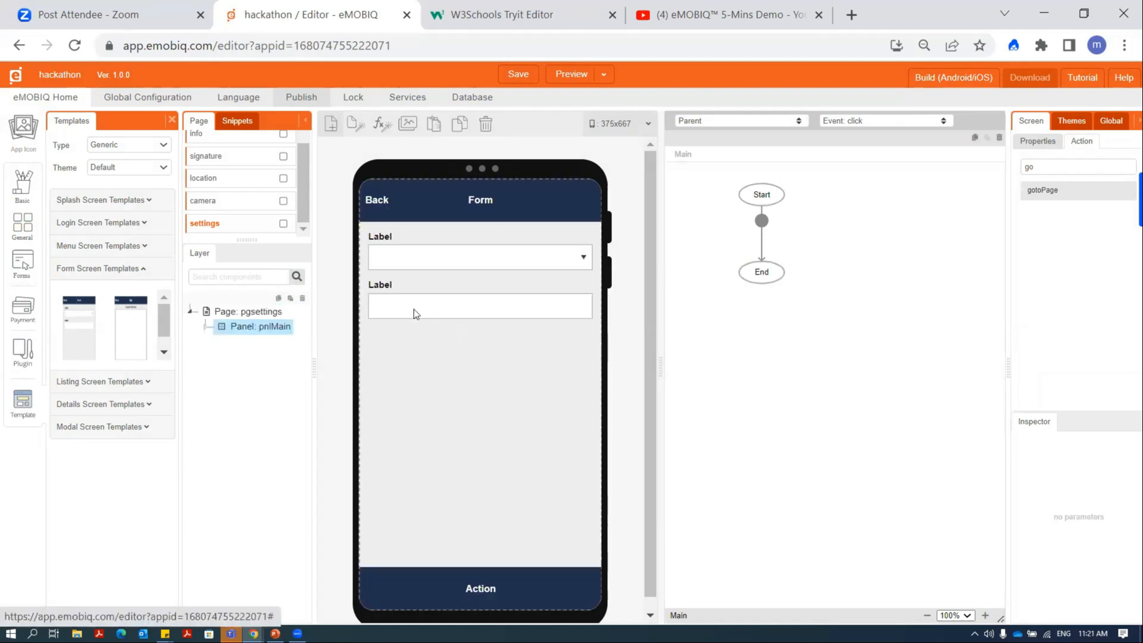
{"action": "double_click", "coordinate": [481, 200]}
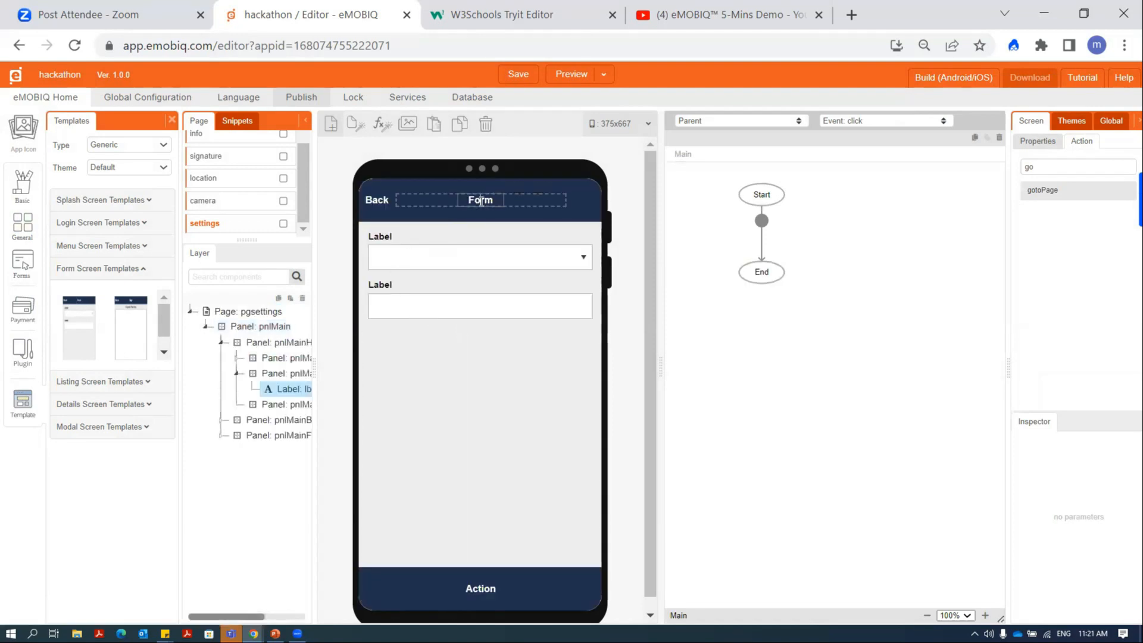
{"action": "type", "text": "Language"}
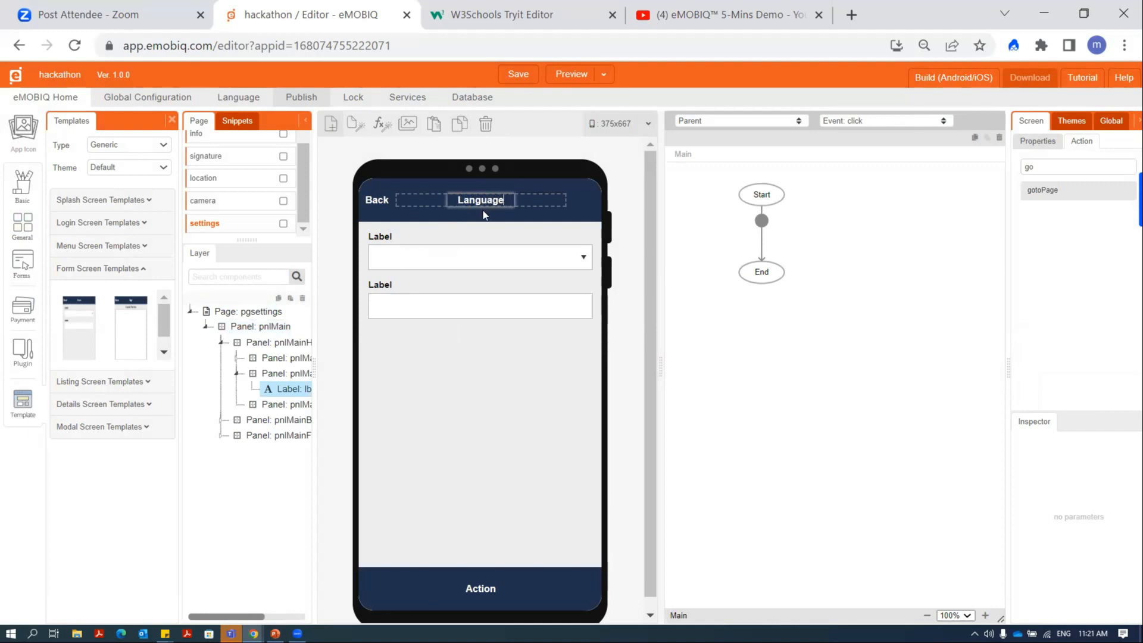
Step: Delete the panel holding the second label and text field from the form body
{"action": "left_click", "coordinate": [399, 288]}
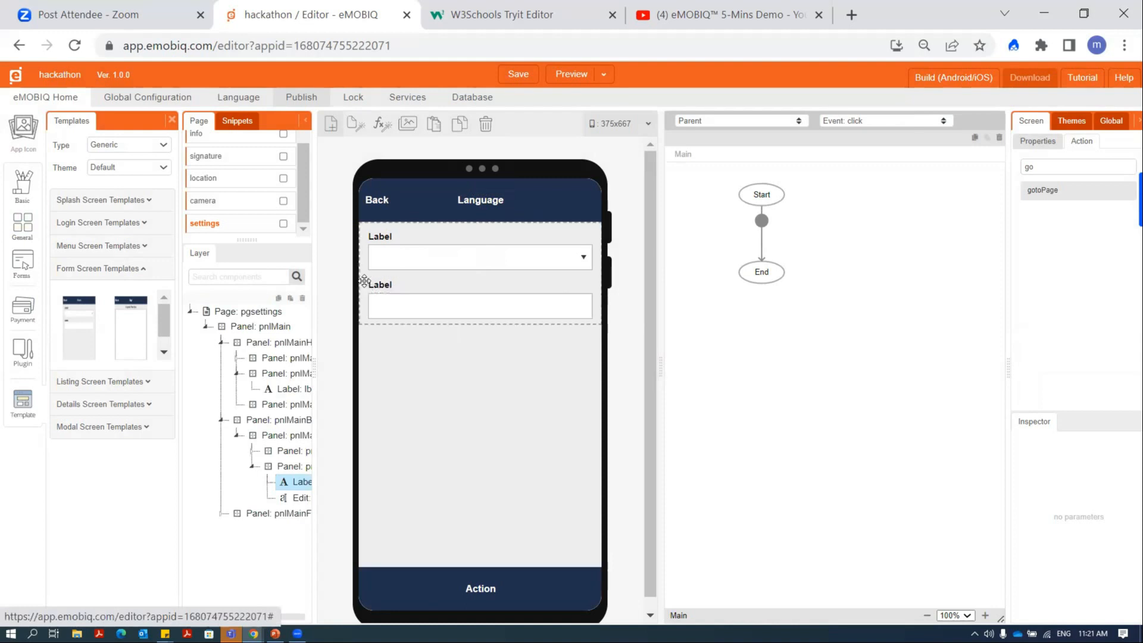
{"action": "left_click", "coordinate": [365, 285]}
{"action": "left_click", "coordinate": [379, 286]}
{"action": "left_click", "coordinate": [290, 470]}
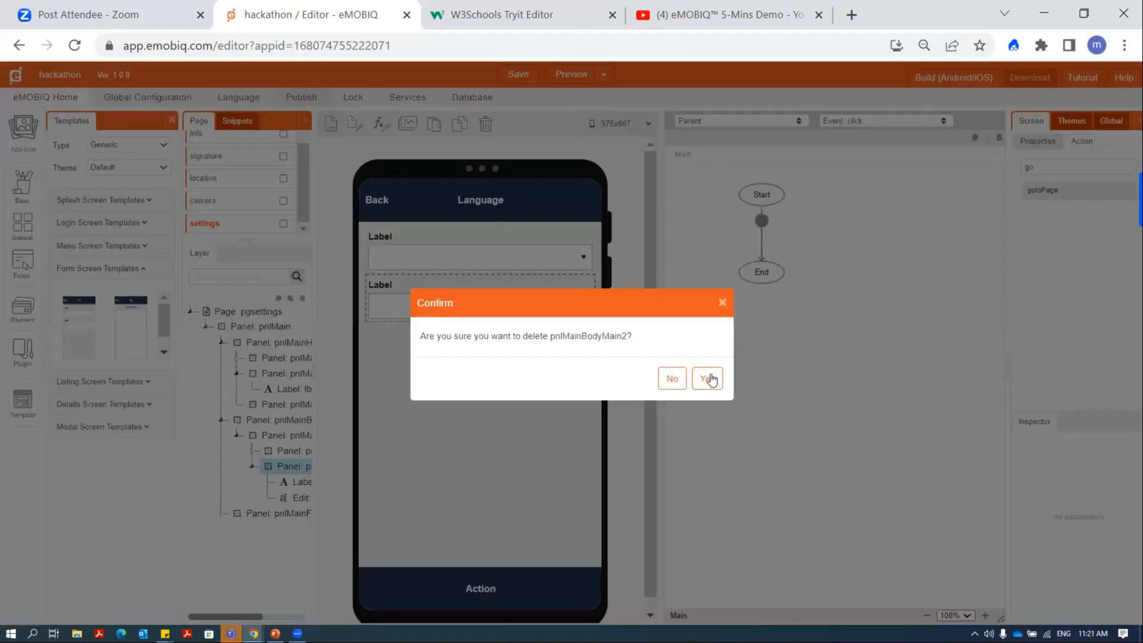
{"action": "left_click", "coordinate": [708, 379]}
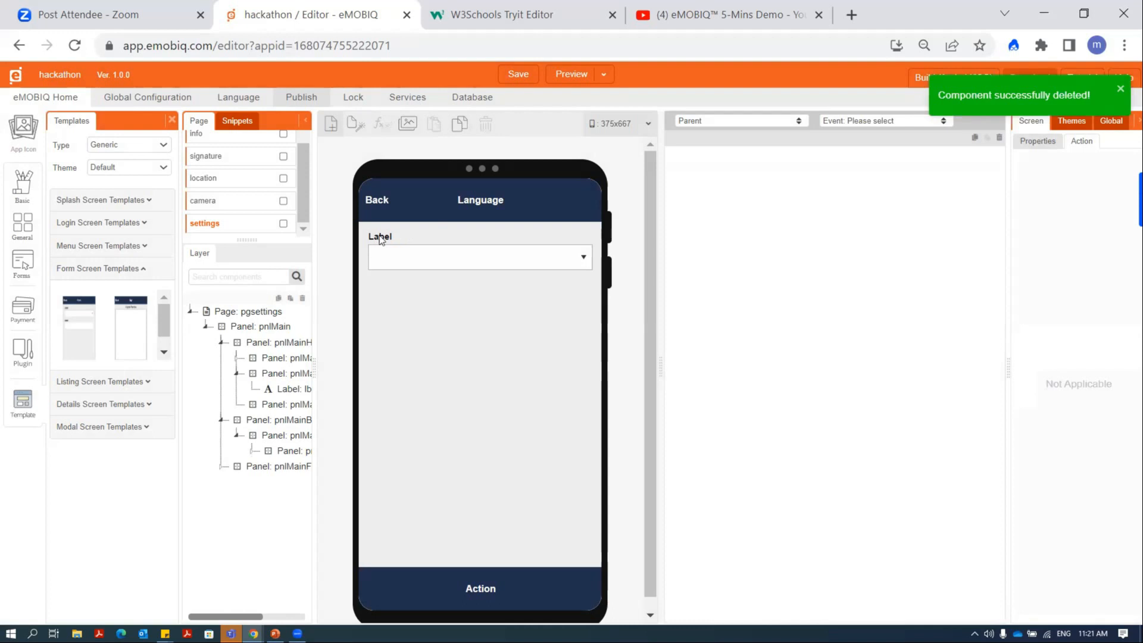
Step: Change the label above the dropdown to "Language to choose" and save the application
{"action": "left_click", "coordinate": [381, 239]}
{"action": "left_click", "coordinate": [380, 237]}
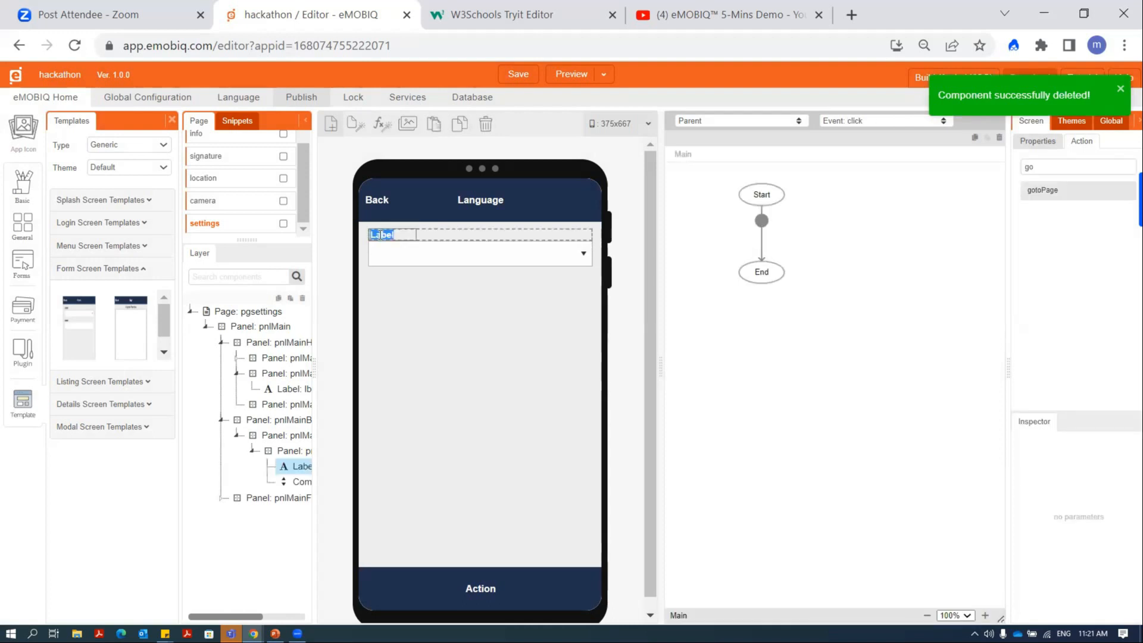
{"action": "type", "text": "Language to choose"}
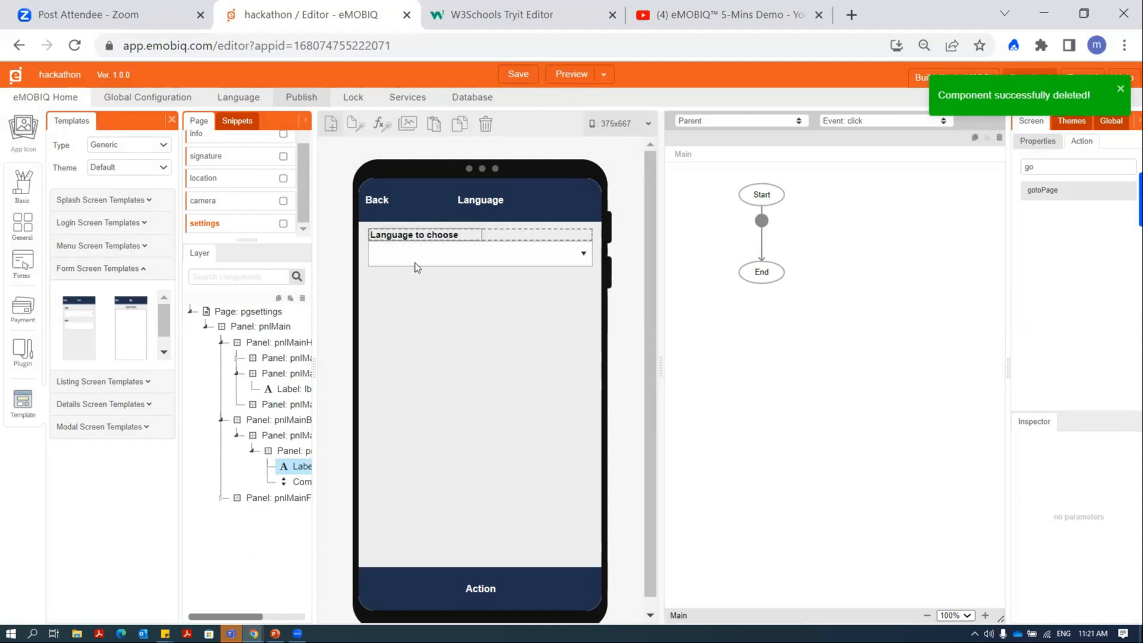
{"action": "left_click", "coordinate": [518, 75]}
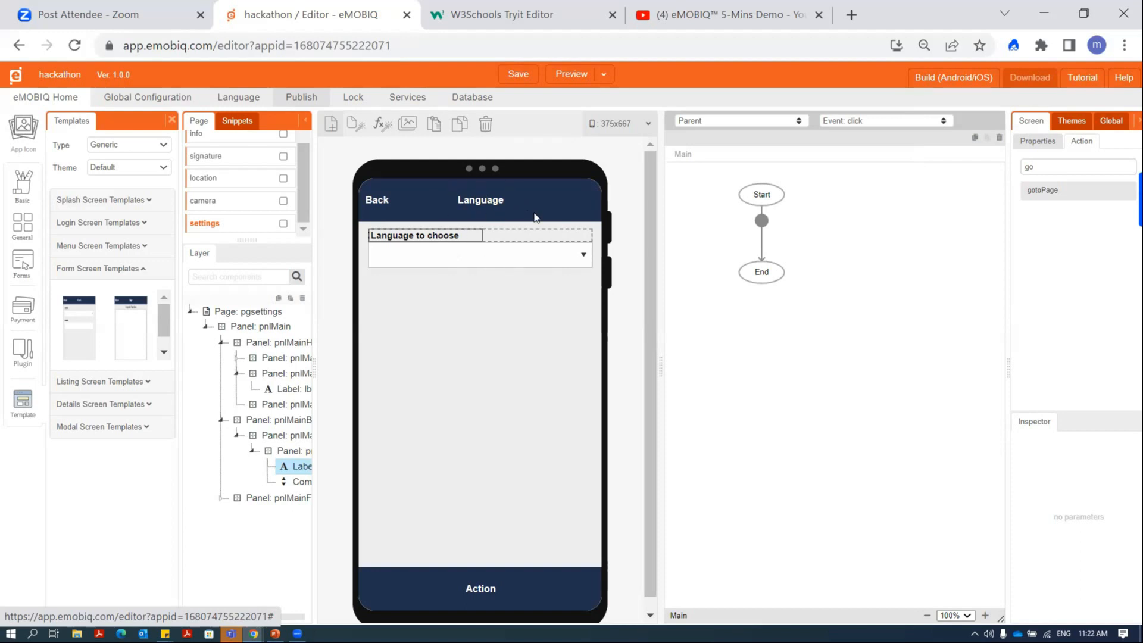
{"action": "left_click", "coordinate": [518, 74]}
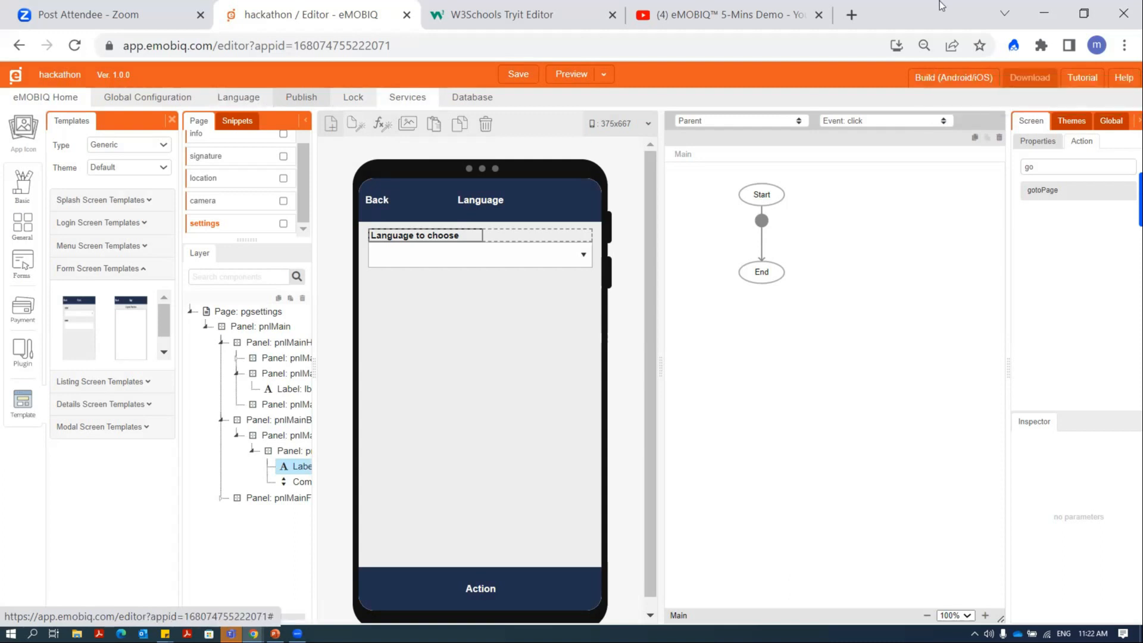
Step: Open the application's language settings and add Malay as a language
{"action": "left_click", "coordinate": [247, 98]}
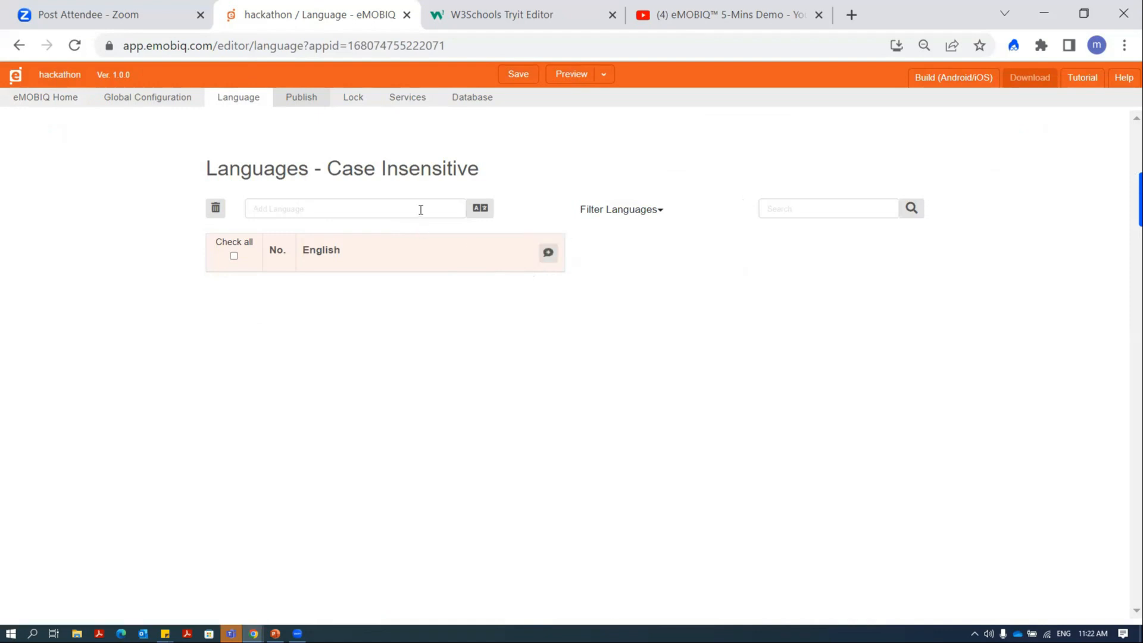
{"action": "left_click", "coordinate": [479, 214]}
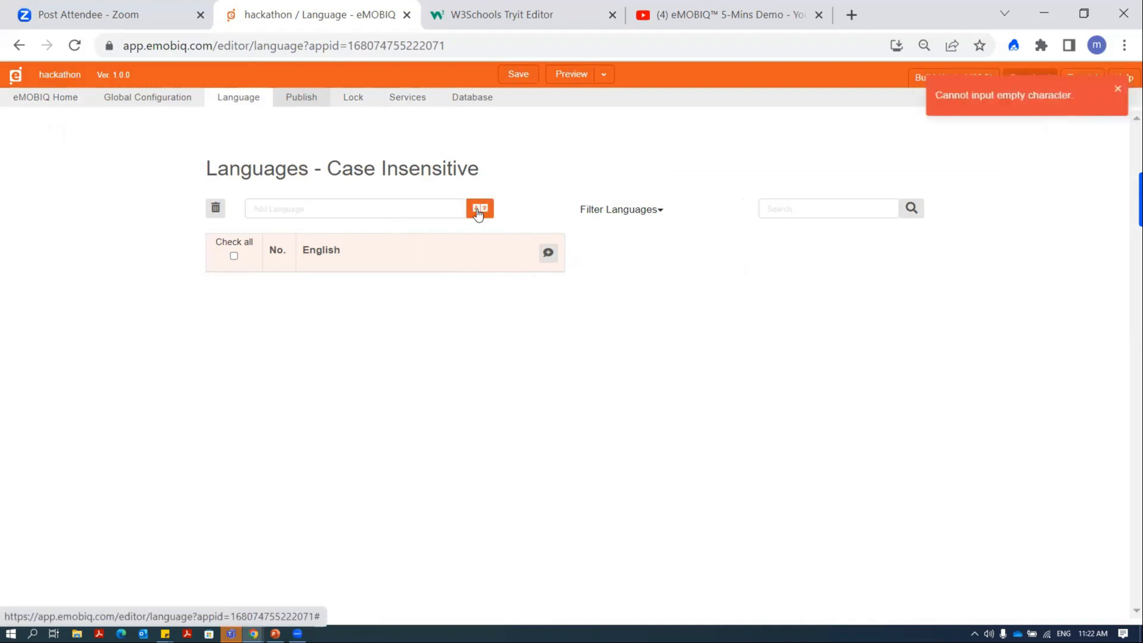
{"action": "left_click", "coordinate": [439, 209]}
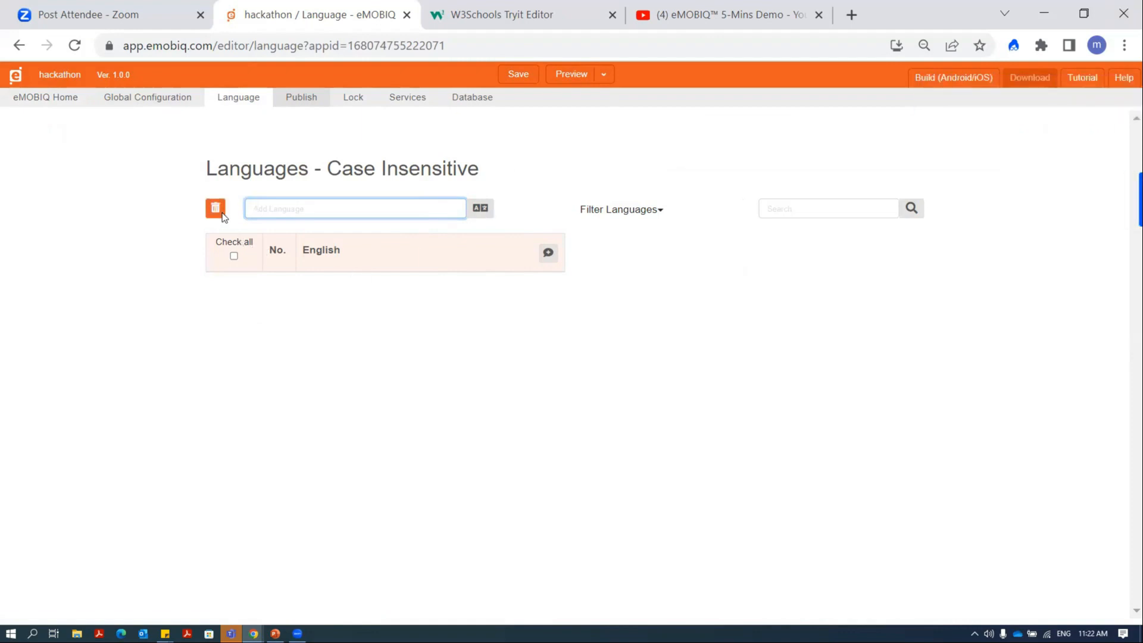
{"action": "left_click", "coordinate": [234, 255]}
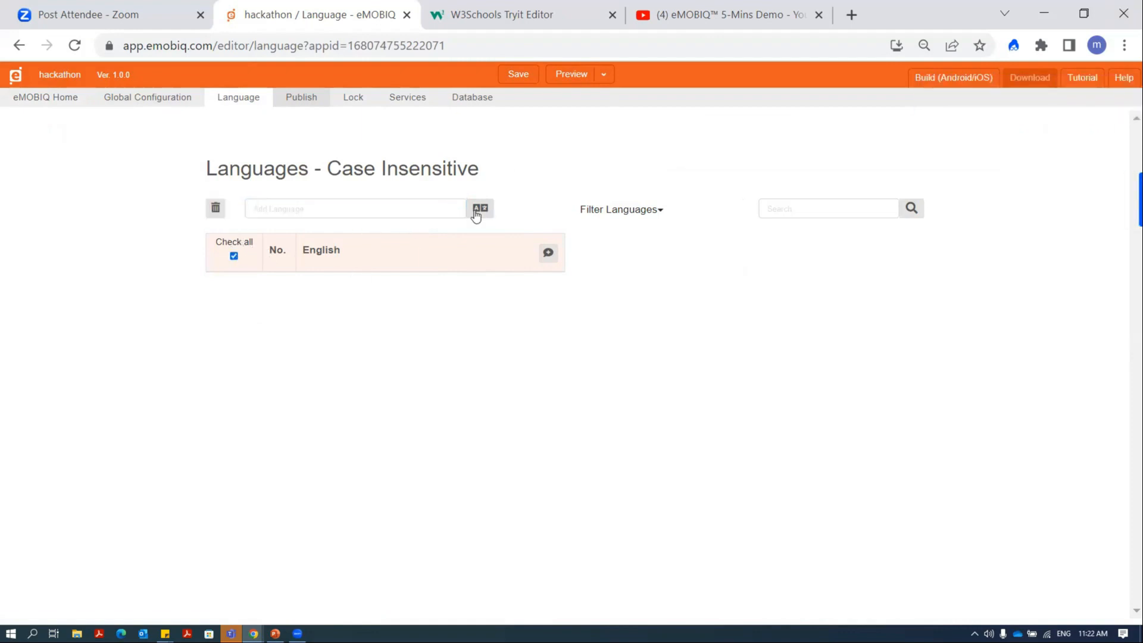
{"action": "left_click", "coordinate": [485, 211]}
{"action": "left_click", "coordinate": [770, 213]}
{"action": "left_click", "coordinate": [375, 210]}
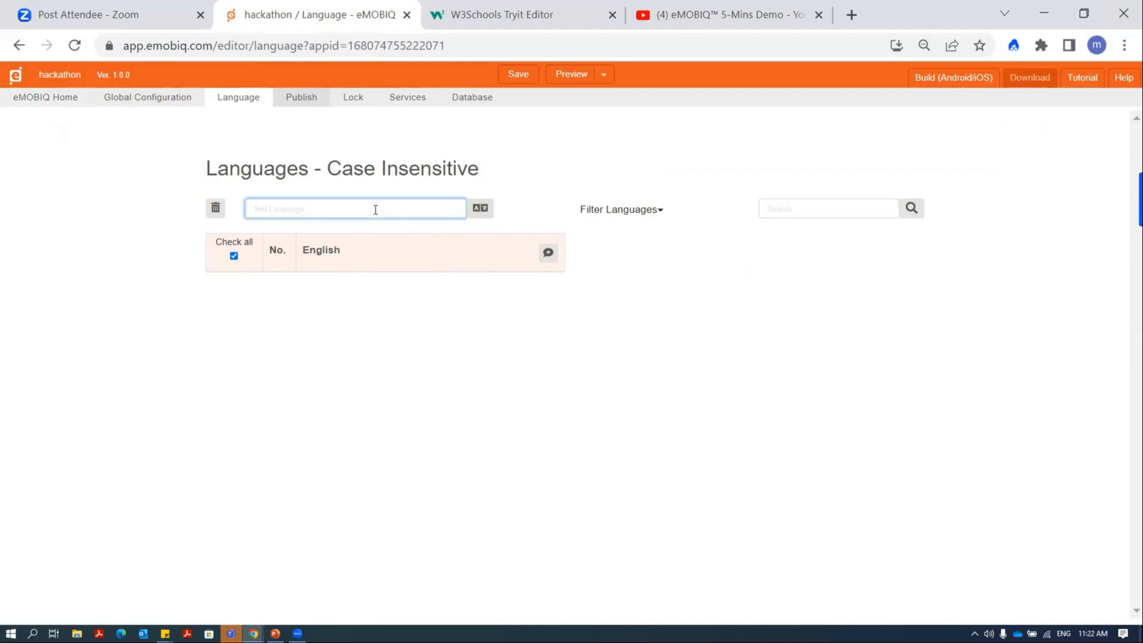
{"action": "type", "text": "Malay"}
{"action": "key", "text": "Return"}
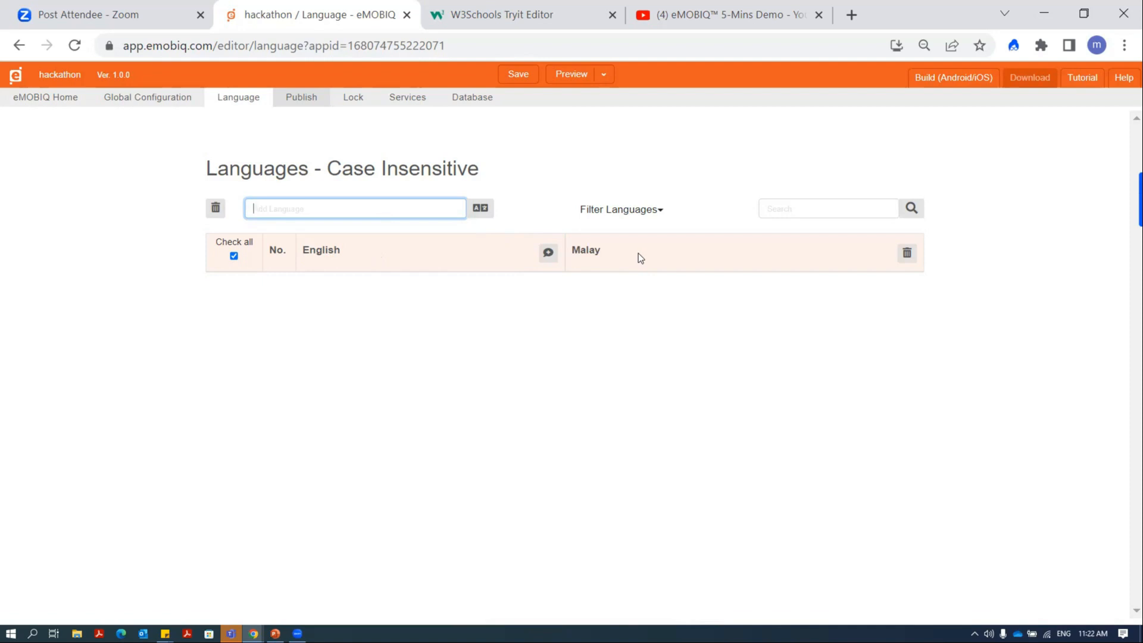
Step: Add "Back" as a new English text entry in the language table
{"action": "left_click", "coordinate": [548, 253]}
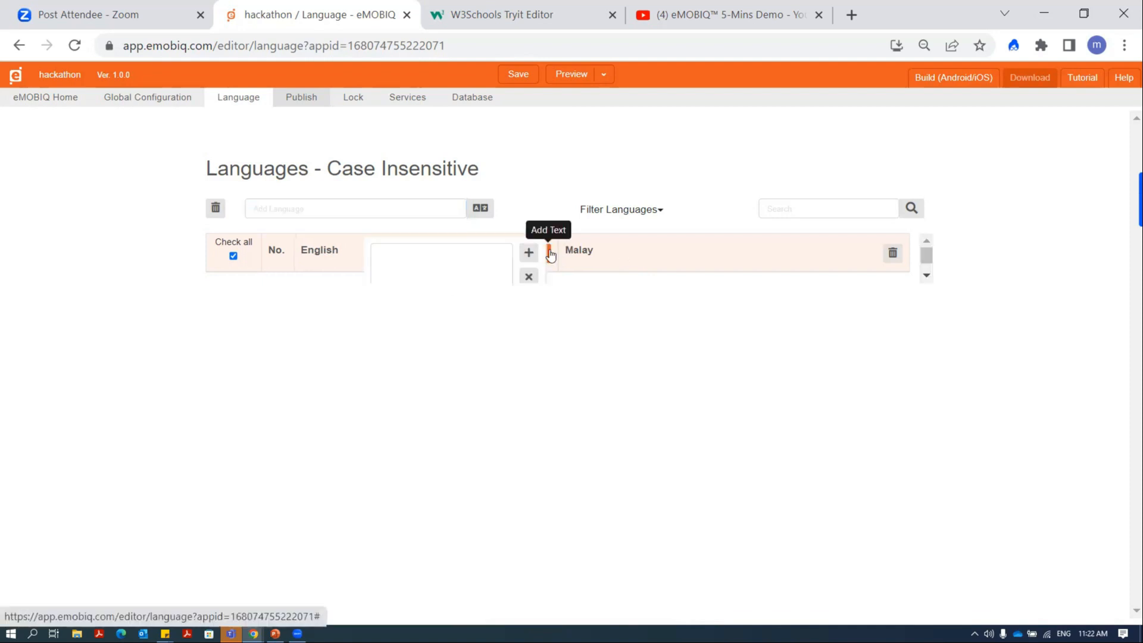
{"action": "left_click", "coordinate": [418, 259]}
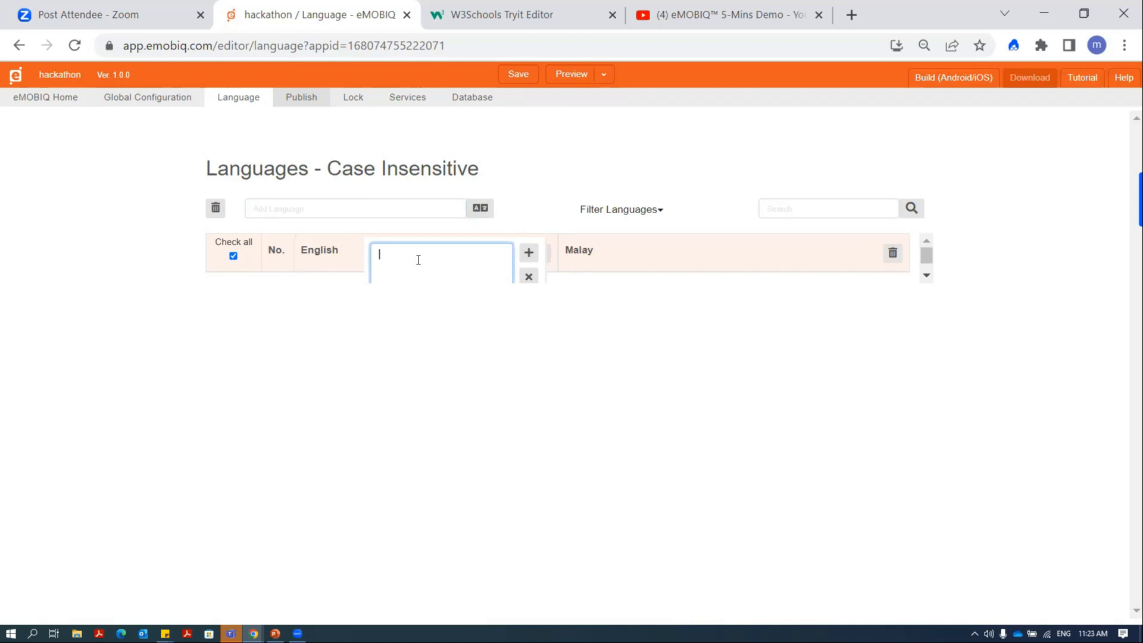
{"action": "type", "text": "Back"}
{"action": "left_click", "coordinate": [528, 253]}
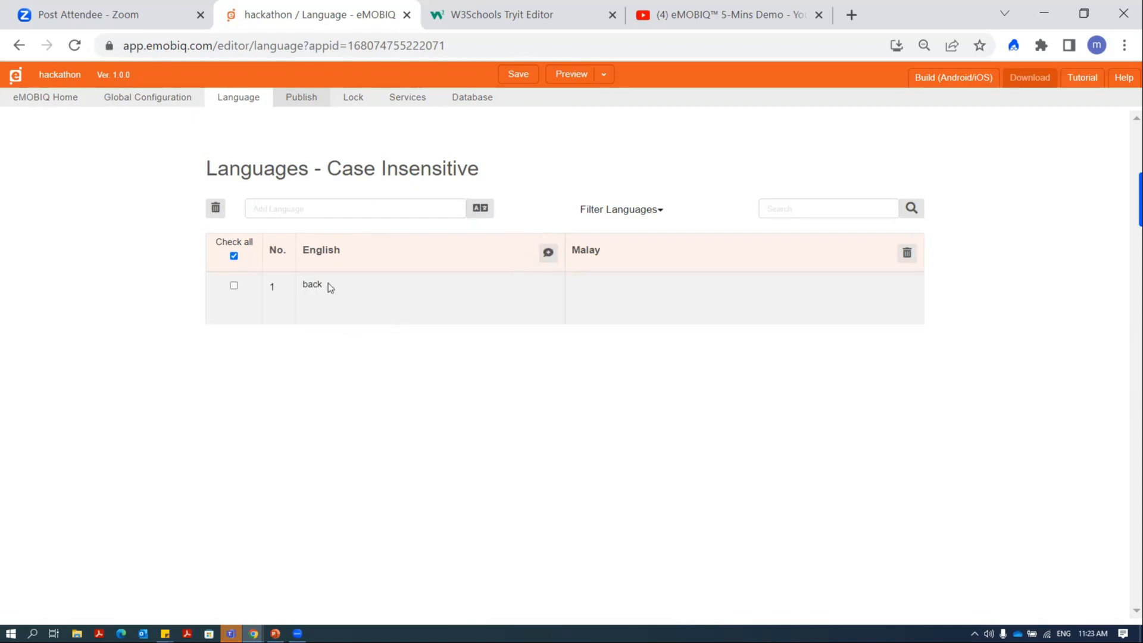
Step: Open the Malay cell for "back", then look up and copy the word's Malay translation using Google Translate in a new browser tab
{"action": "left_click", "coordinate": [597, 290]}
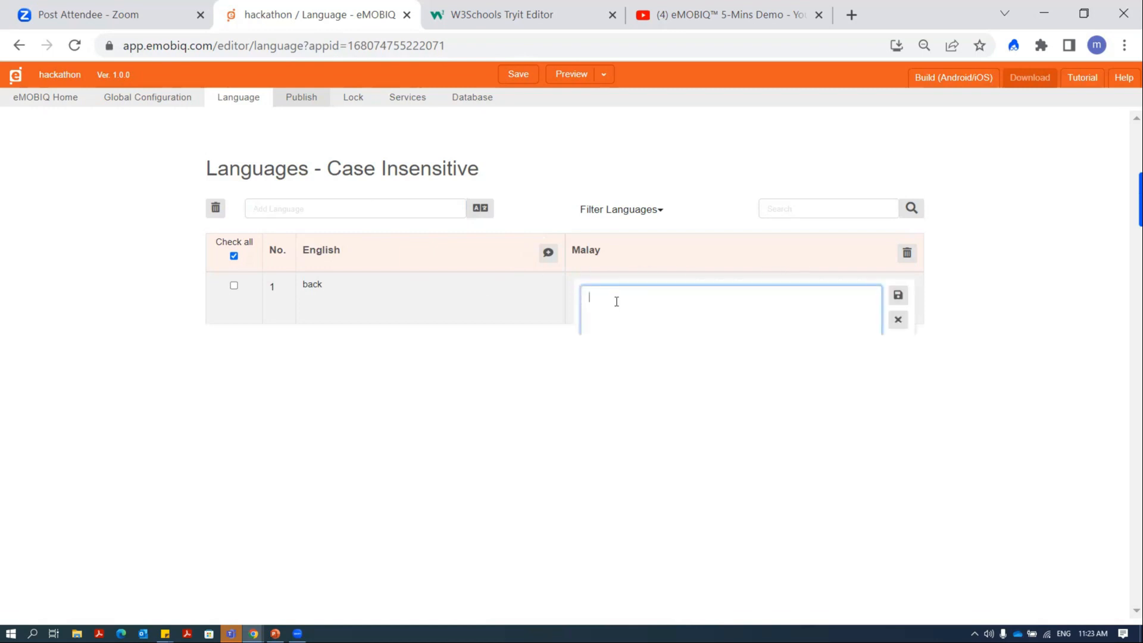
{"action": "left_click", "coordinate": [851, 24]}
{"action": "left_click", "coordinate": [782, 43]}
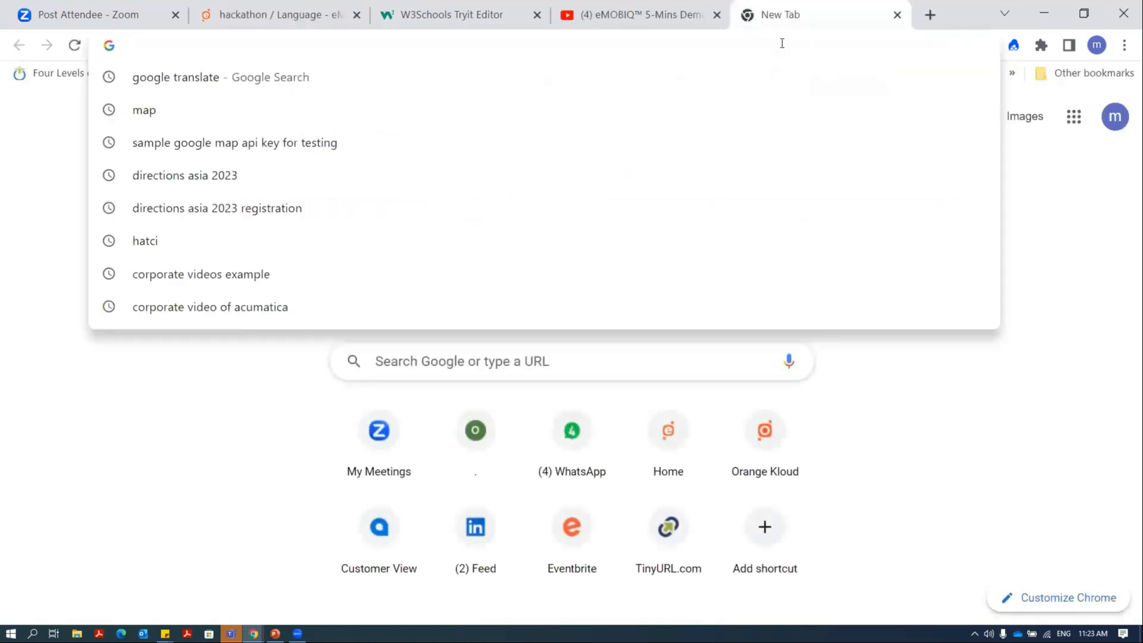
{"action": "left_click", "coordinate": [377, 79]}
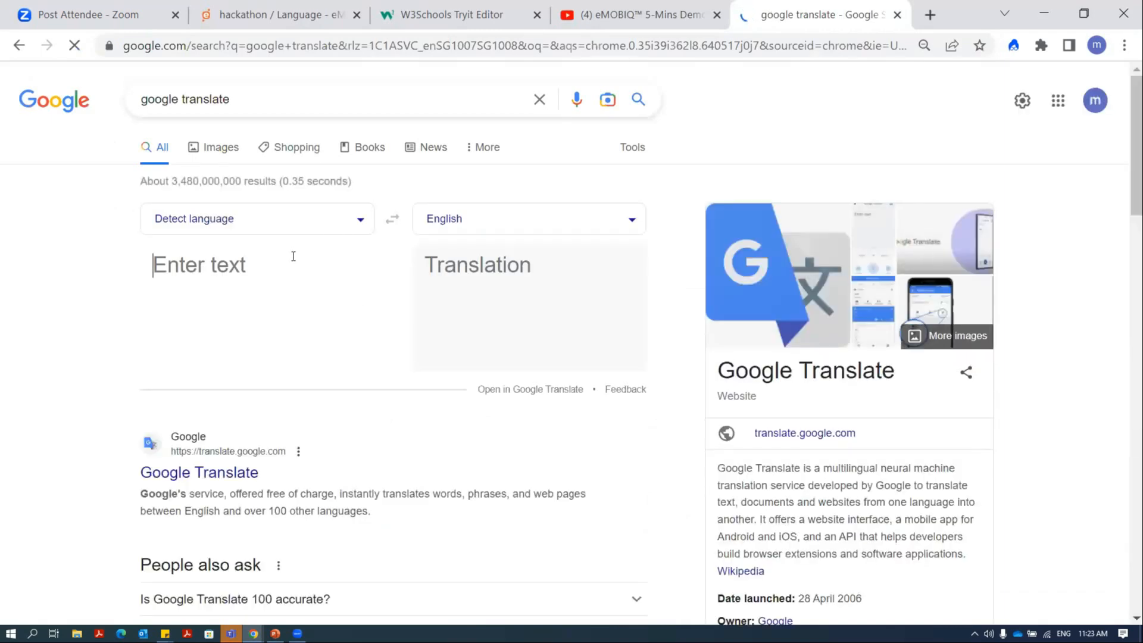
{"action": "type", "text": "back"}
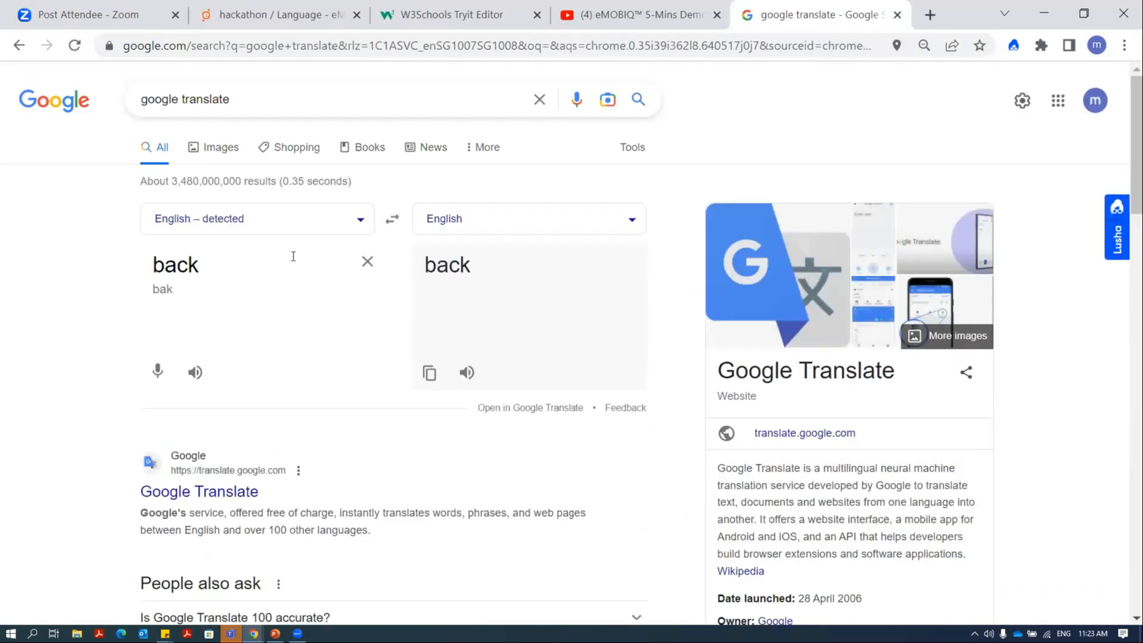
{"action": "left_click", "coordinate": [443, 223]}
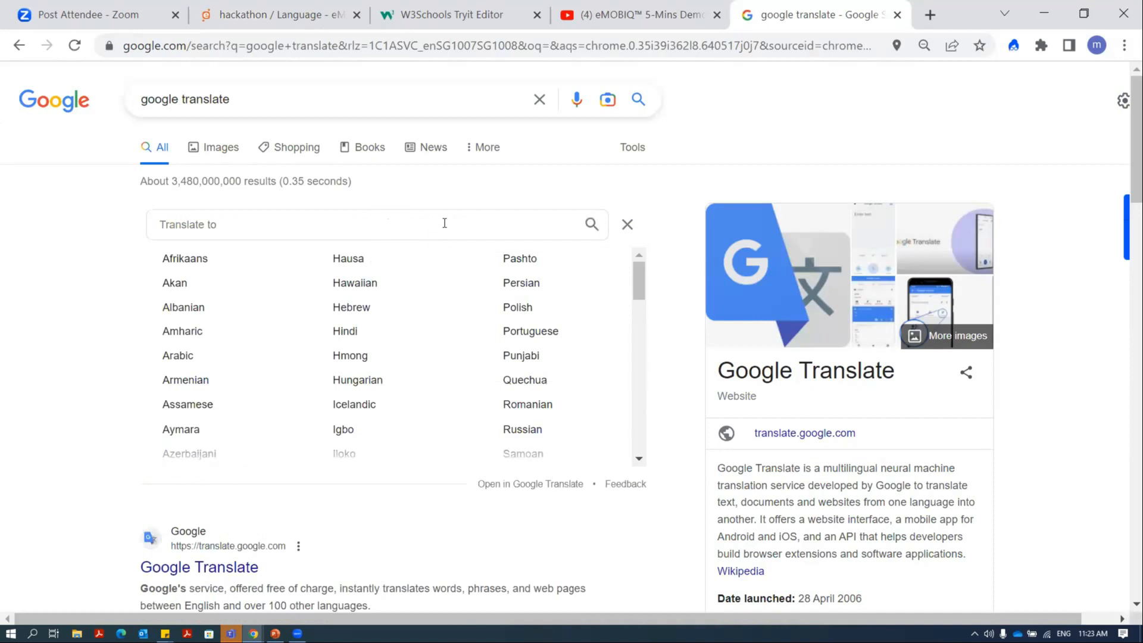
{"action": "type", "text": "ma"}
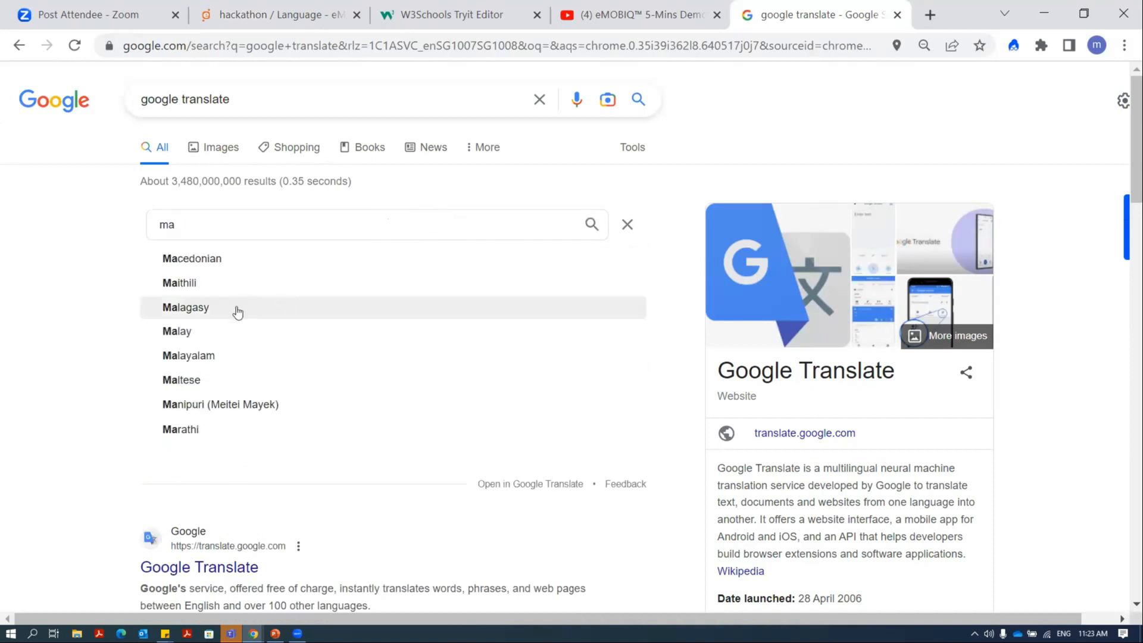
{"action": "left_click", "coordinate": [186, 331]}
{"action": "left_click_drag", "start_coordinate": [497, 269], "coordinate": [430, 265]}
{"action": "key", "text": "ctrl+c"}
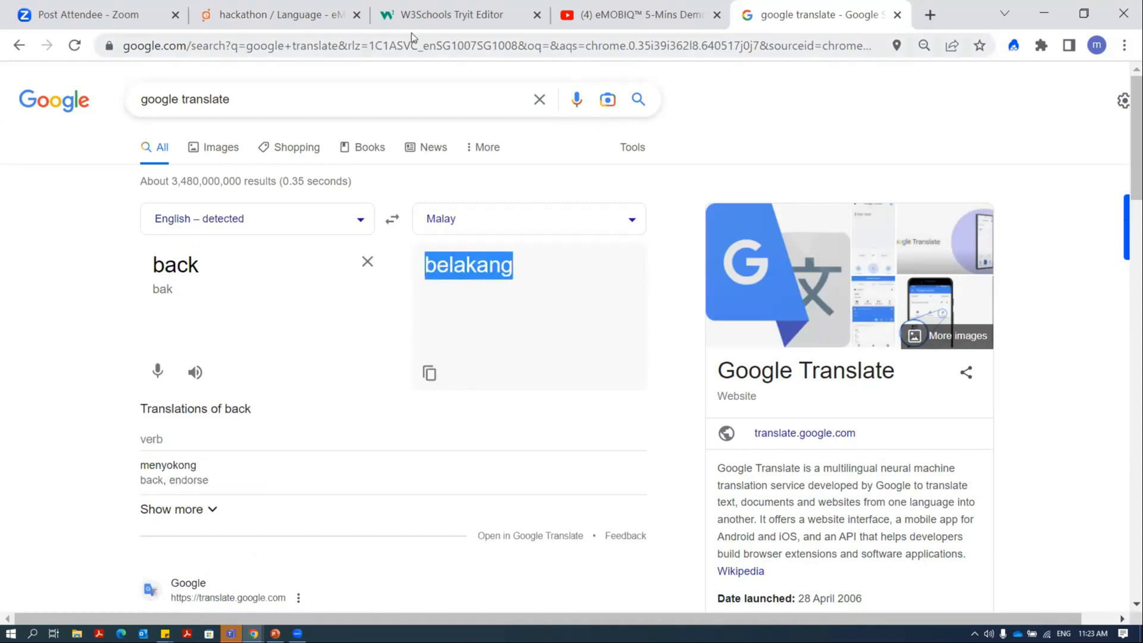
Step: Return to the eMOBIQ language table, enter "belakang" as the Malay text for "back" and save the application
{"action": "left_click", "coordinate": [274, 14]}
{"action": "key", "text": "ctrl+v"}
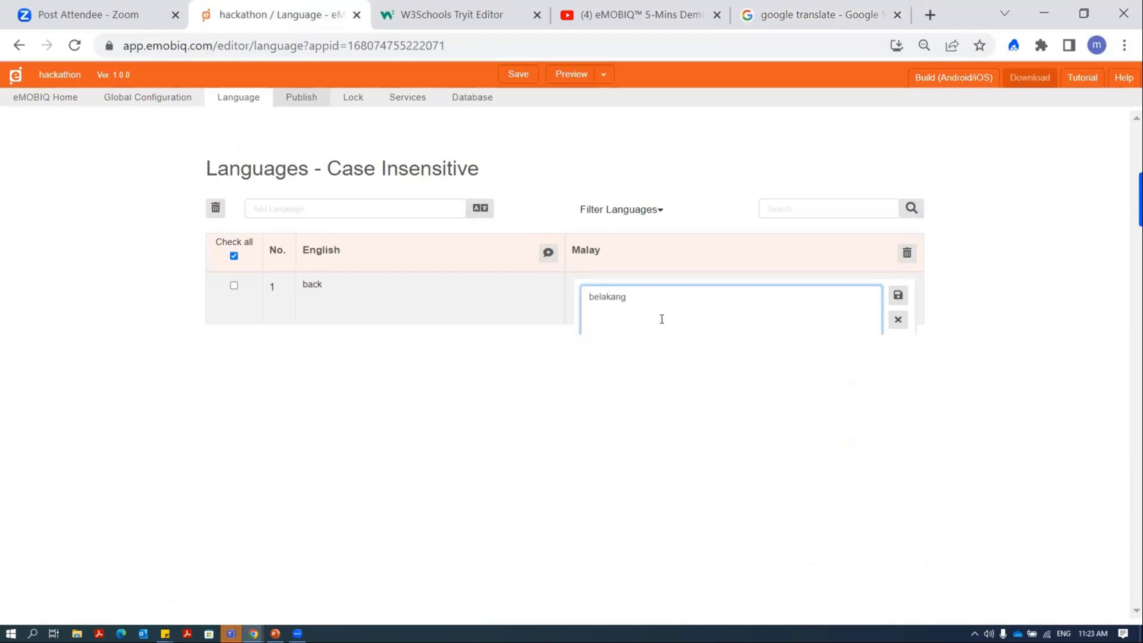
{"action": "left_click", "coordinate": [518, 75]}
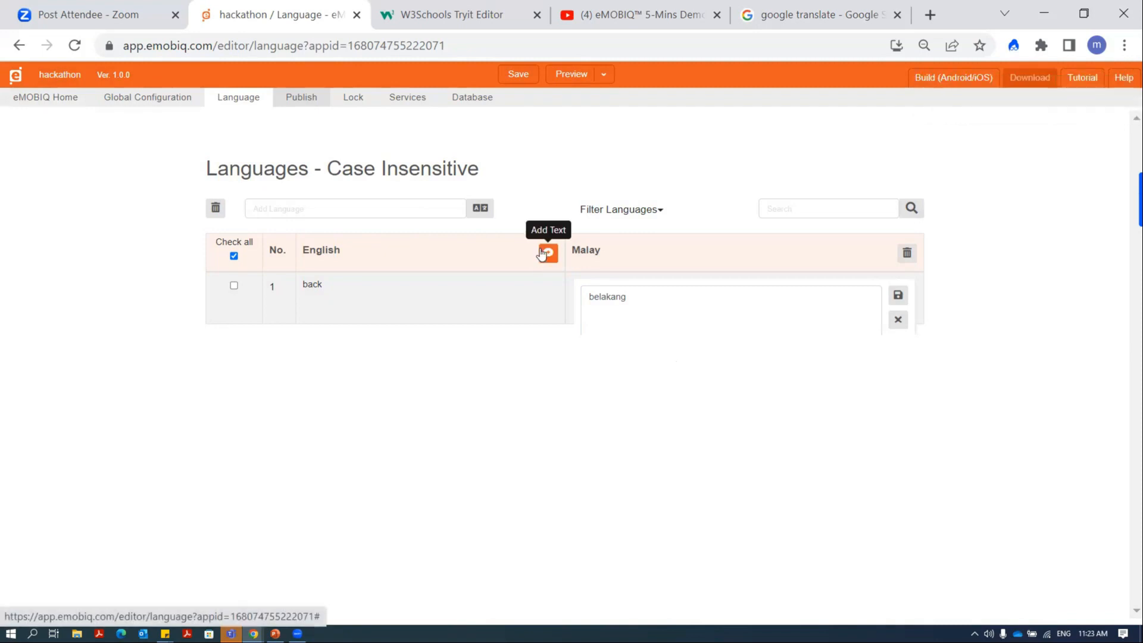
Step: Add Mandarin as another language to the language table
{"action": "left_click", "coordinate": [422, 204]}
{"action": "type", "text": "C"}
{"action": "key", "text": "BackSpace"}
{"action": "type", "text": "Man"}
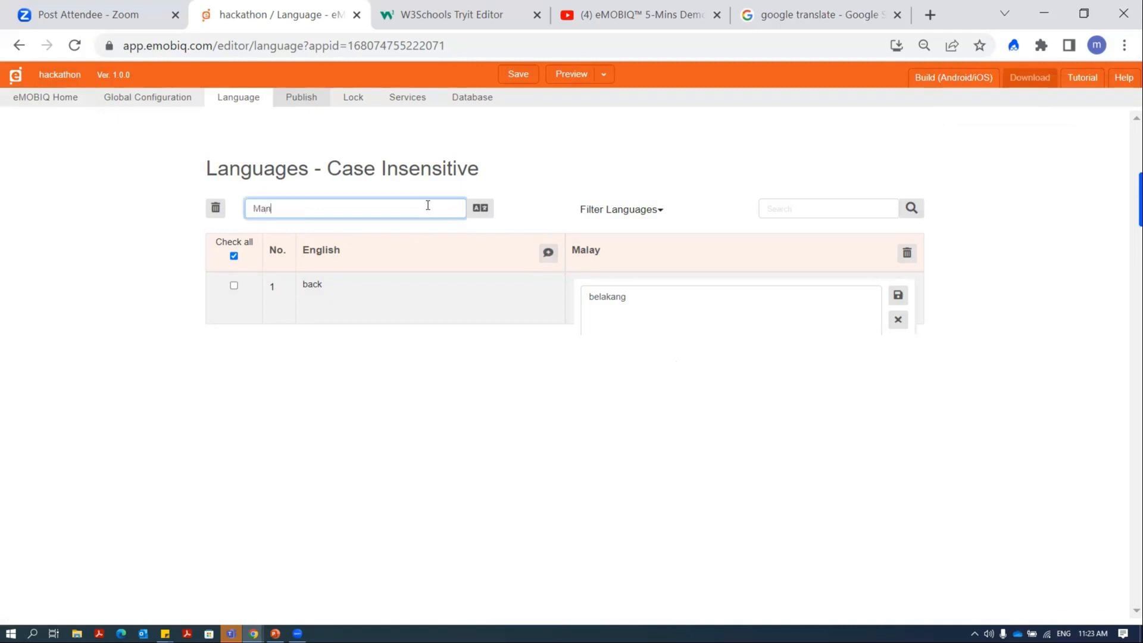
{"action": "type", "text": "darin"}
{"action": "key", "text": "Return"}
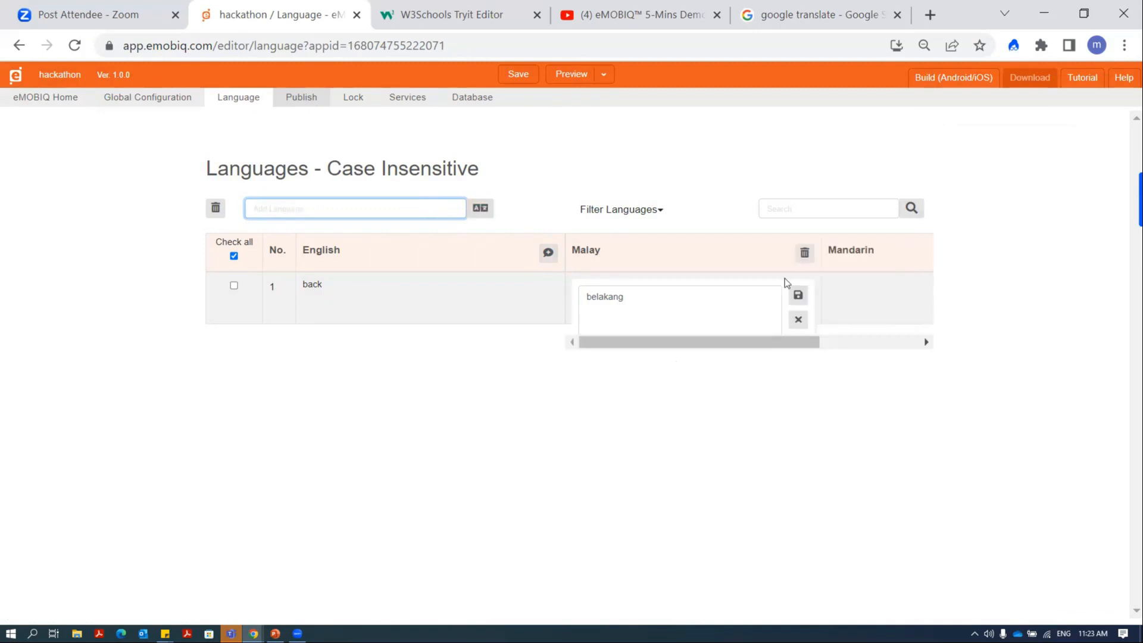
Step: Enter "A" in the Mandarin cell for "back" and save the application
{"action": "left_click", "coordinate": [848, 305]}
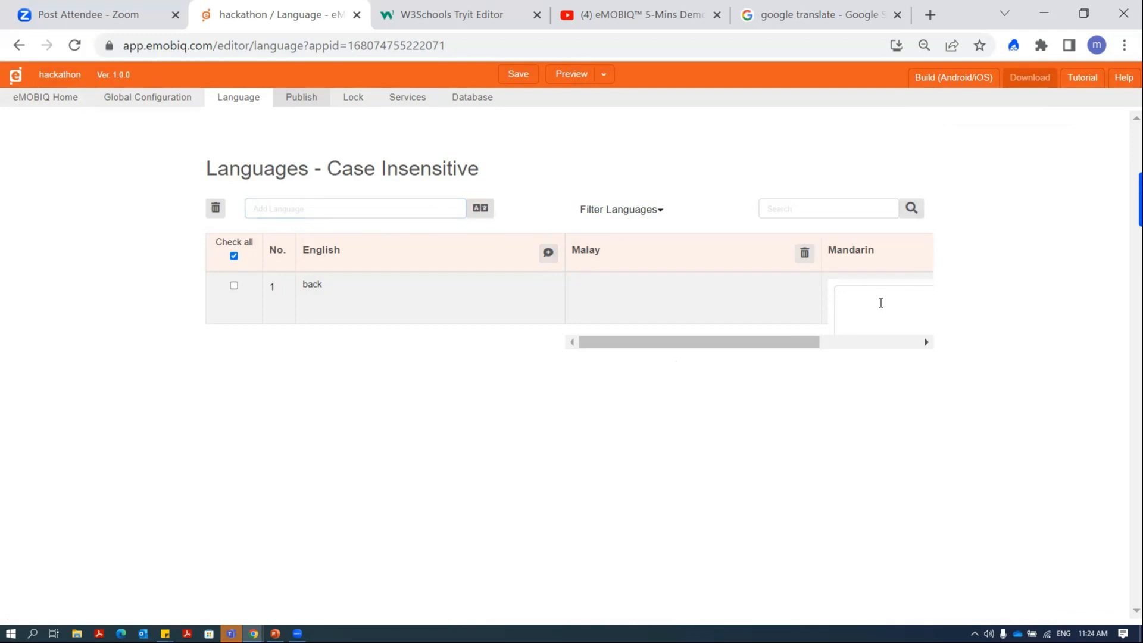
{"action": "type", "text": "A"}
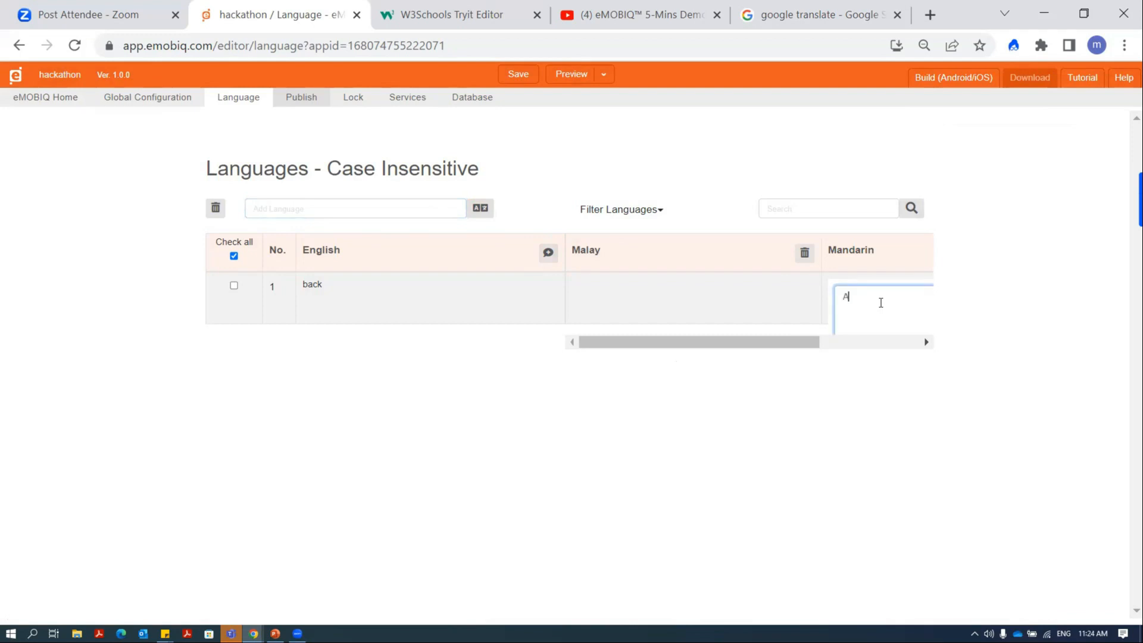
{"action": "left_click", "coordinate": [510, 80]}
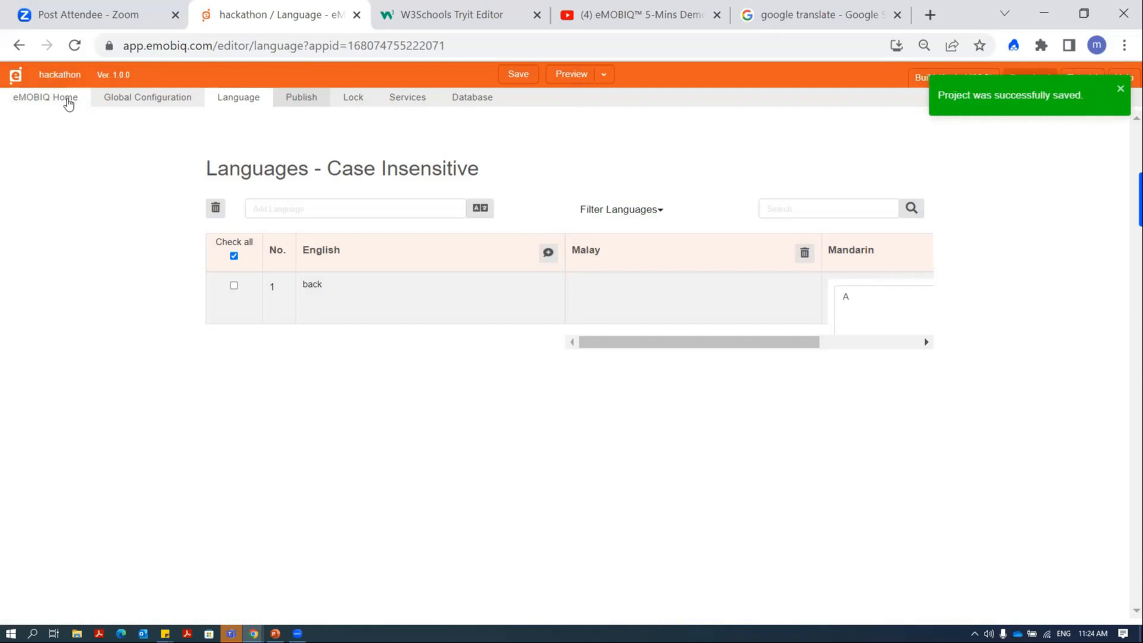
Step: Return to the editor, add a gotoPage action targeting pgmenu to the Back panel's click event, and save the application
{"action": "left_click", "coordinate": [67, 100]}
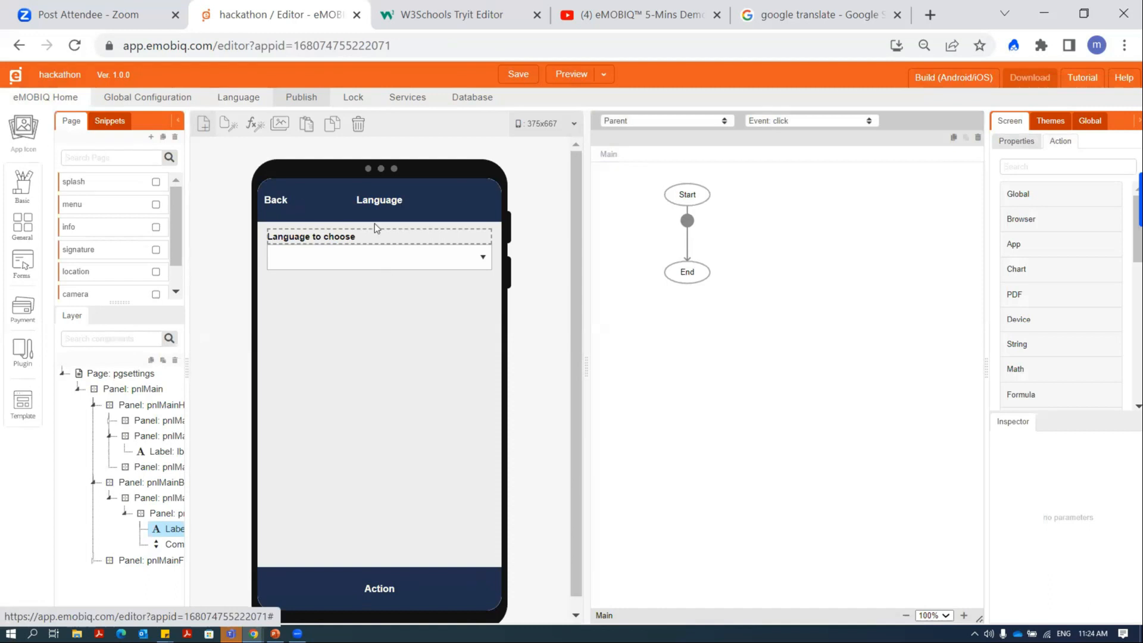
{"action": "left_click", "coordinate": [290, 188]}
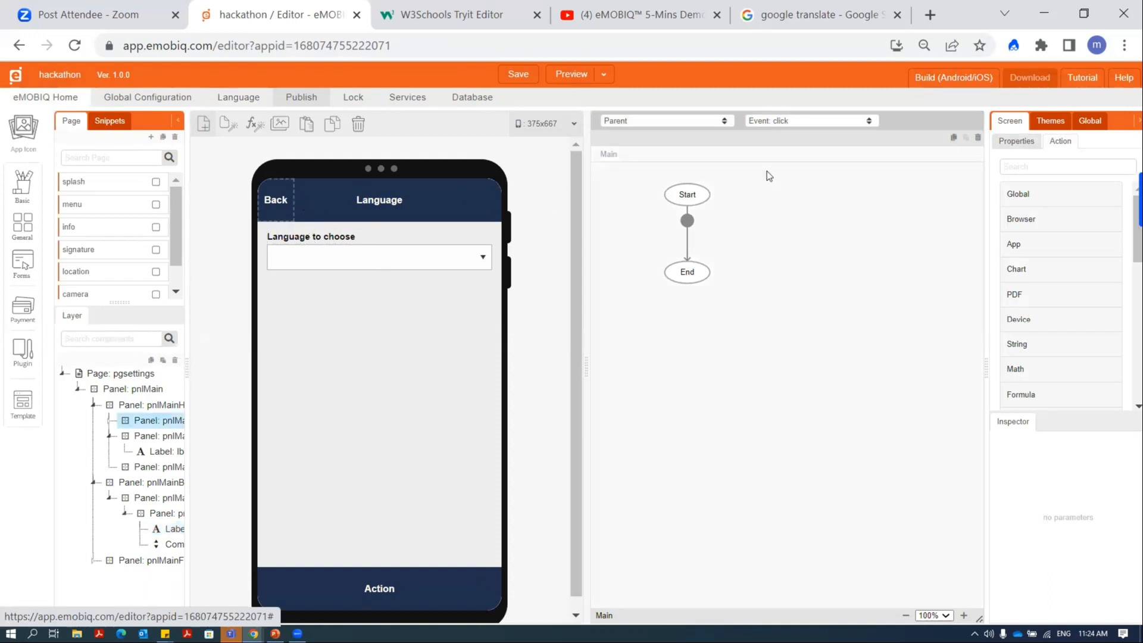
{"action": "left_click", "coordinate": [1016, 195]}
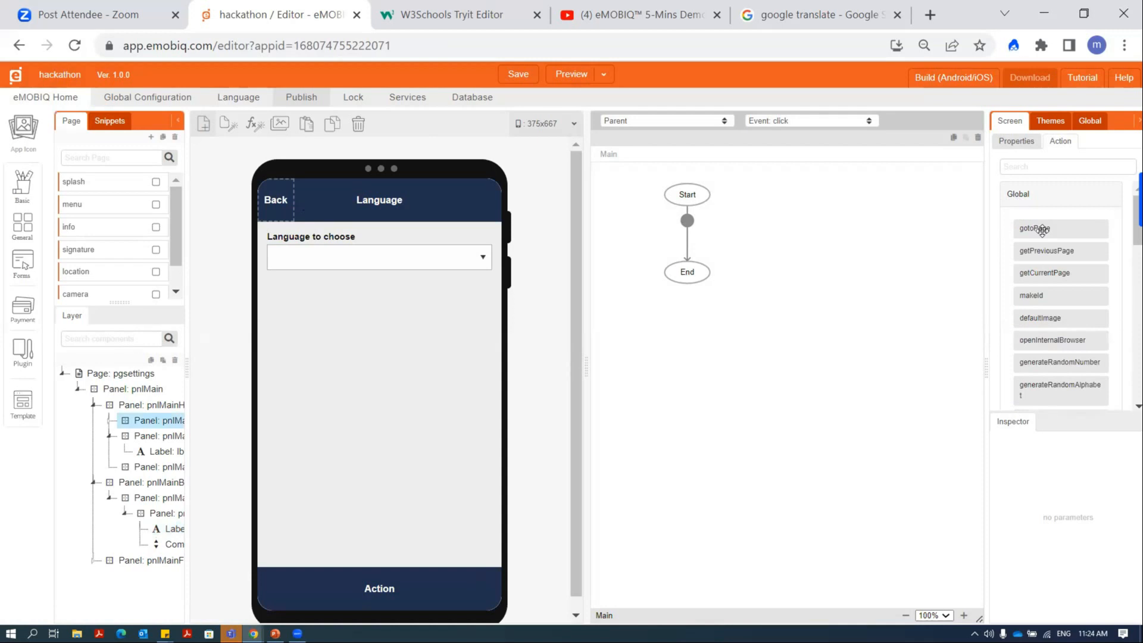
{"action": "left_click_drag", "start_coordinate": [1036, 228], "coordinate": [688, 222]}
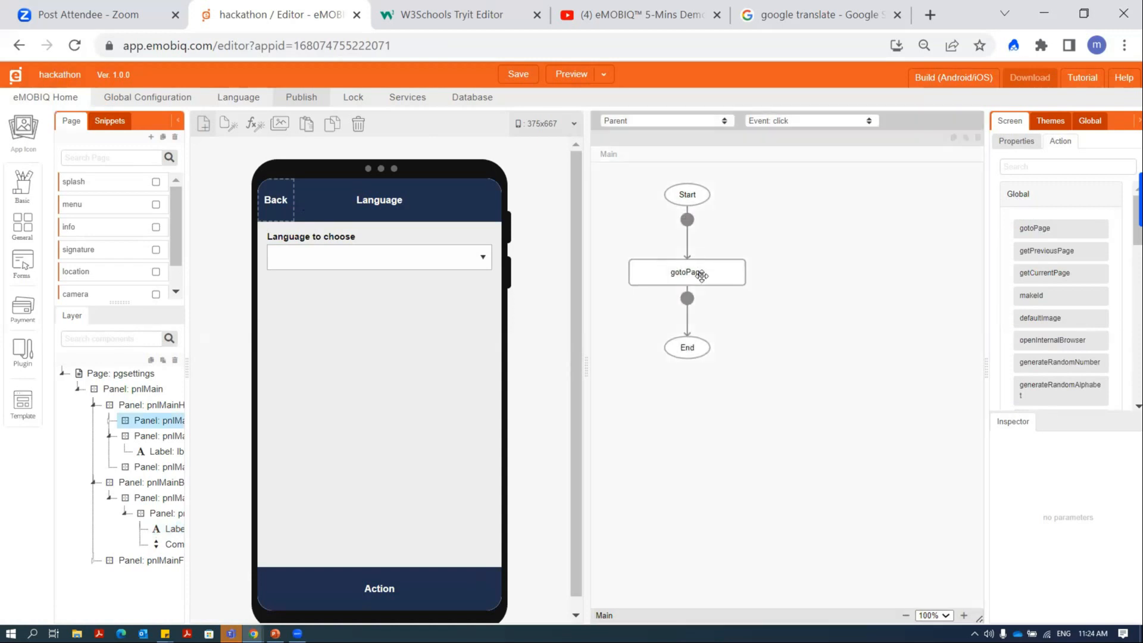
{"action": "left_click", "coordinate": [1129, 448]}
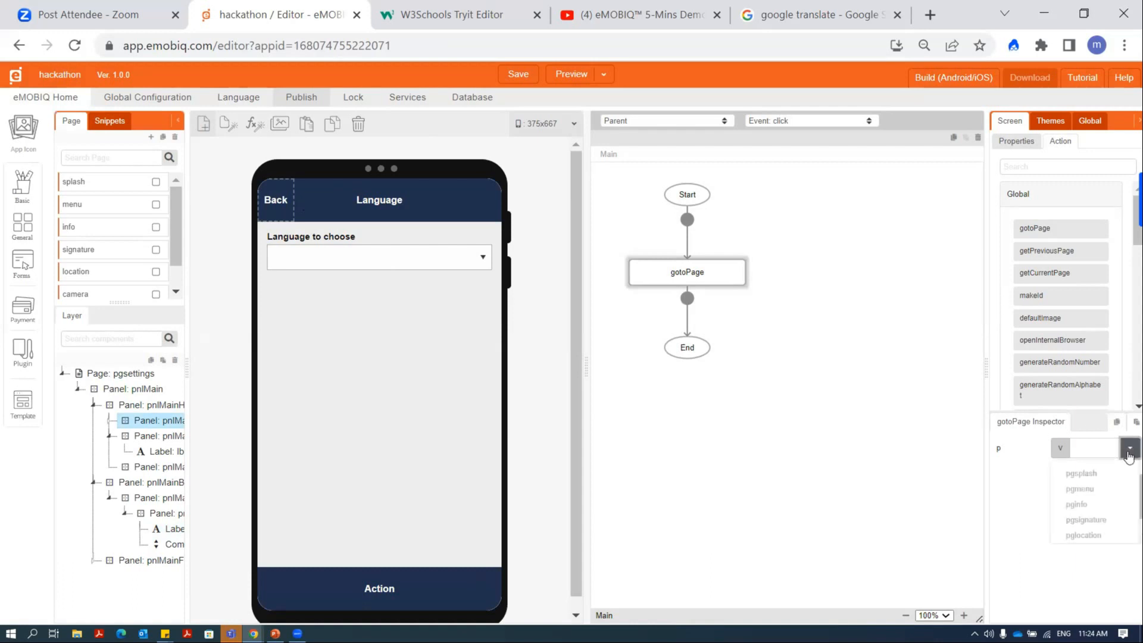
{"action": "left_click", "coordinate": [1095, 490]}
{"action": "left_click", "coordinate": [518, 73]}
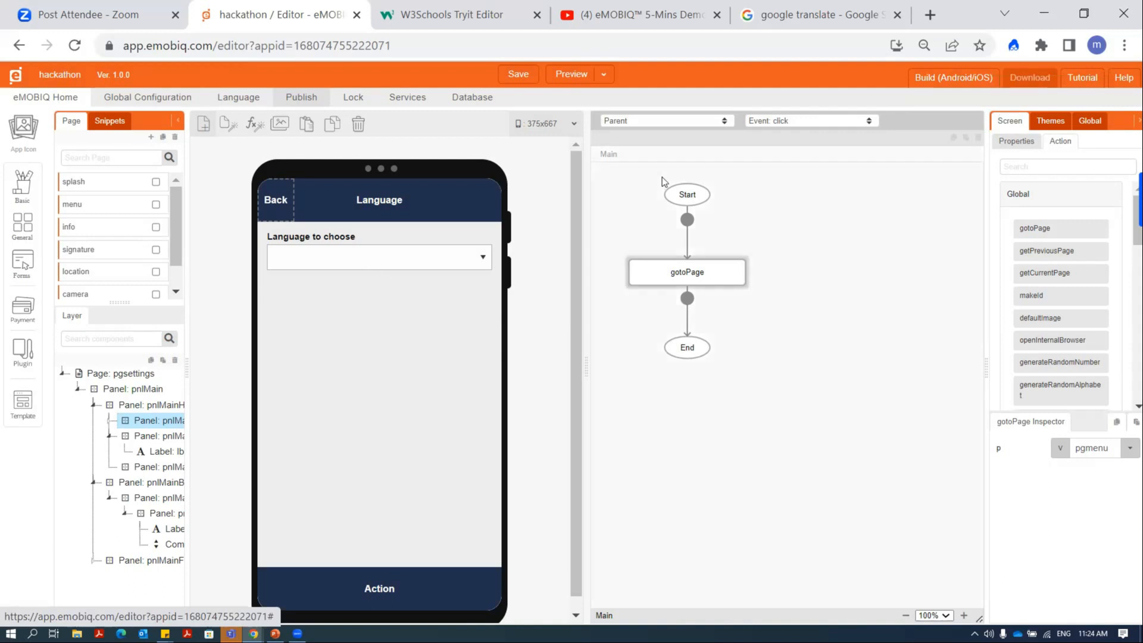
Step: Check the Back panel's available events, then select the pgsettings page, save, and view its load event flow
{"action": "left_click", "coordinate": [819, 124]}
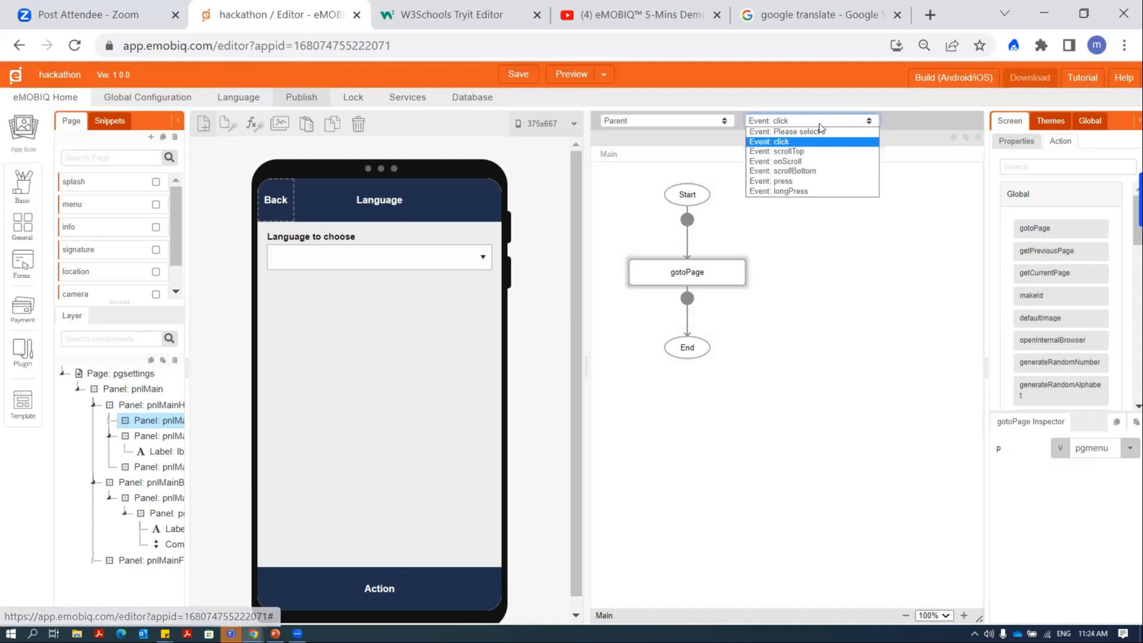
{"action": "left_click", "coordinate": [812, 122]}
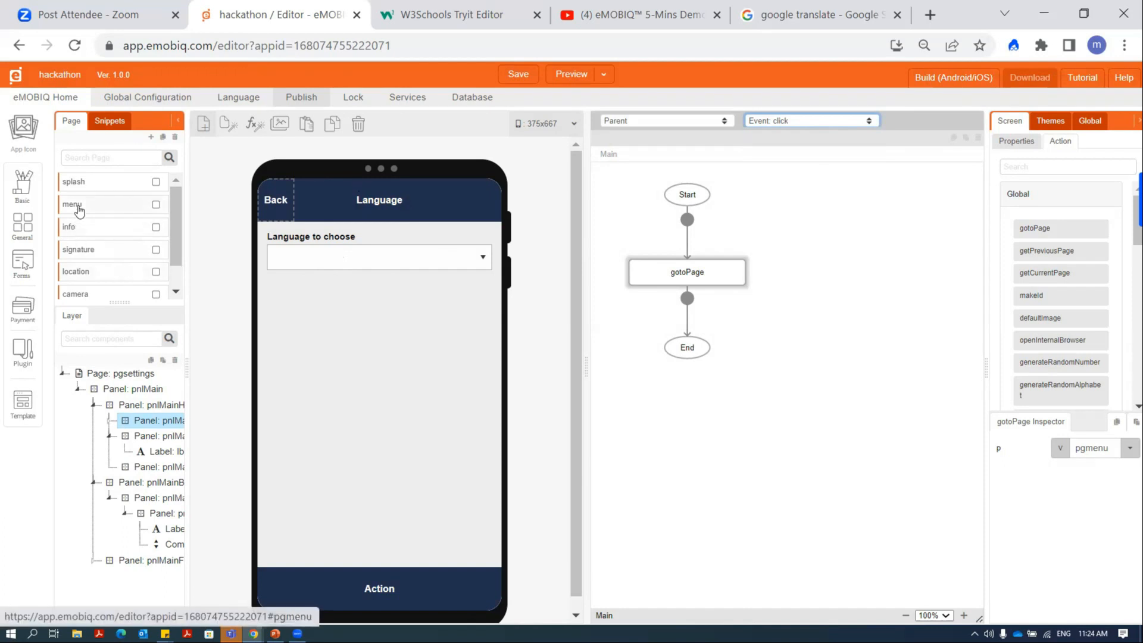
{"action": "left_click", "coordinate": [116, 375]}
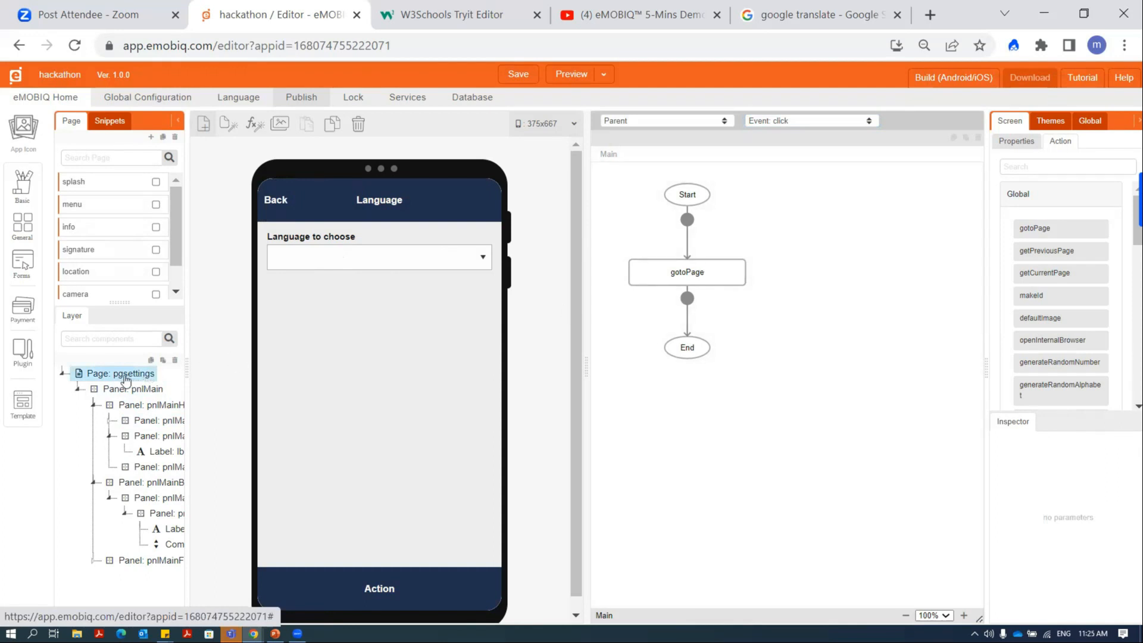
{"action": "left_click", "coordinate": [515, 75]}
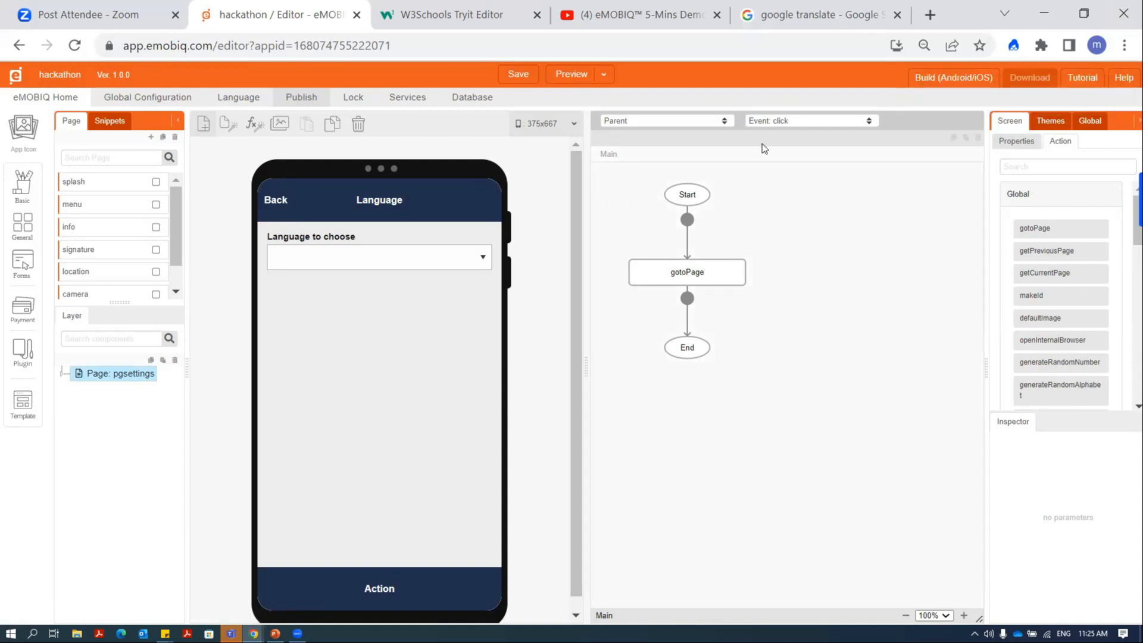
{"action": "left_click", "coordinate": [792, 121]}
{"action": "left_click", "coordinate": [776, 187]}
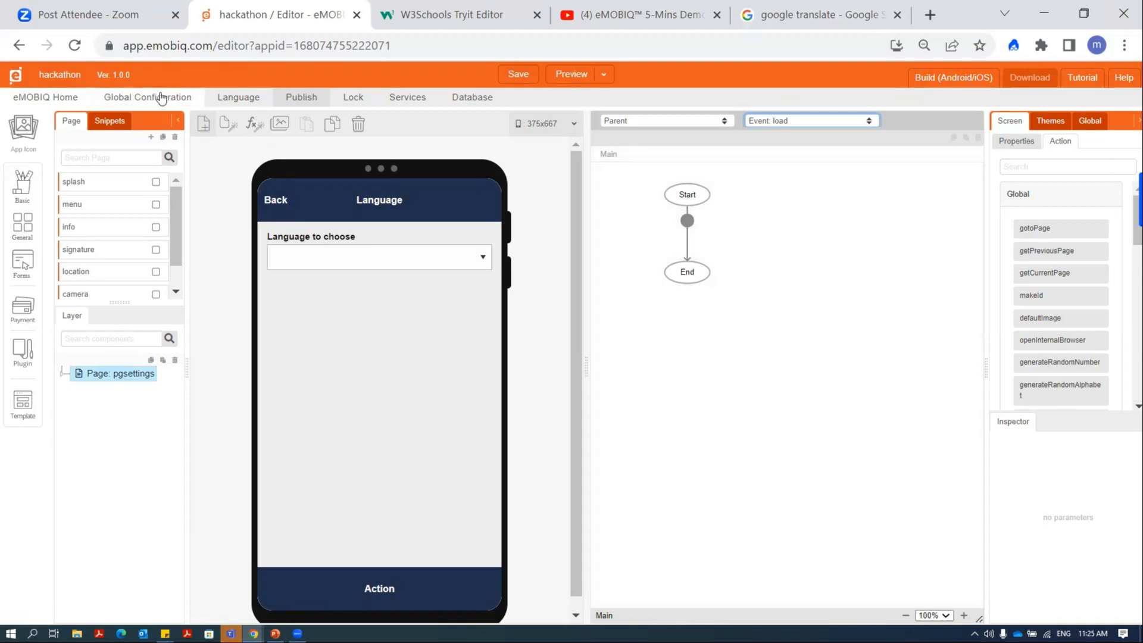
Step: Reopen the editor and generate a new function for pgsettings with the Function Wizard, triggered on load and using Basic Function
{"action": "left_click", "coordinate": [72, 97]}
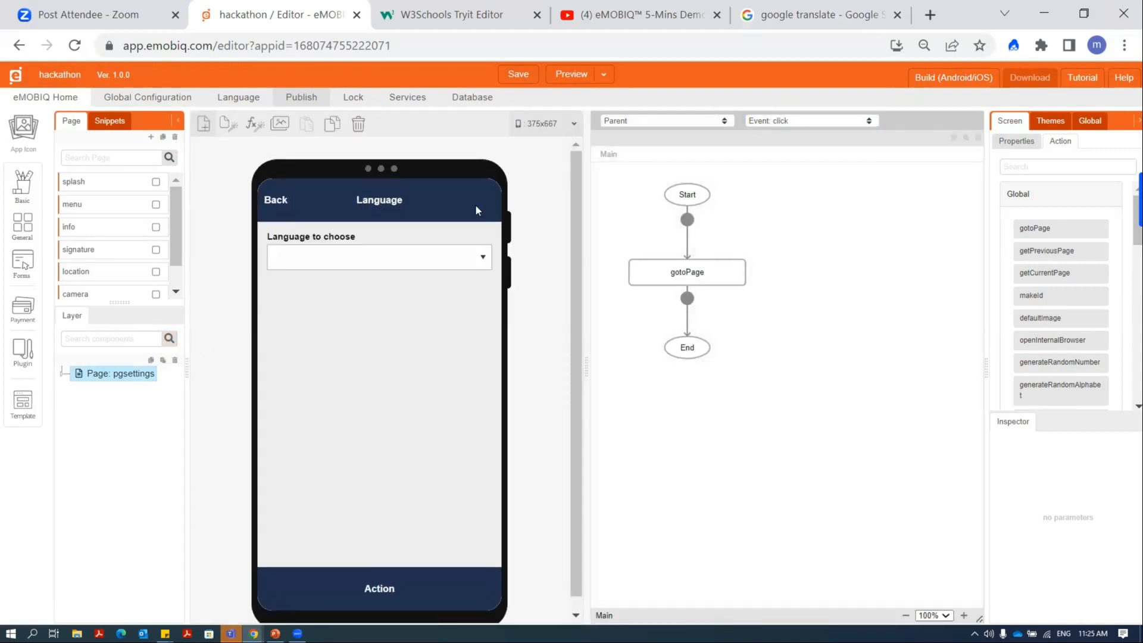
{"action": "left_click", "coordinate": [254, 126]}
{"action": "left_click", "coordinate": [392, 221]}
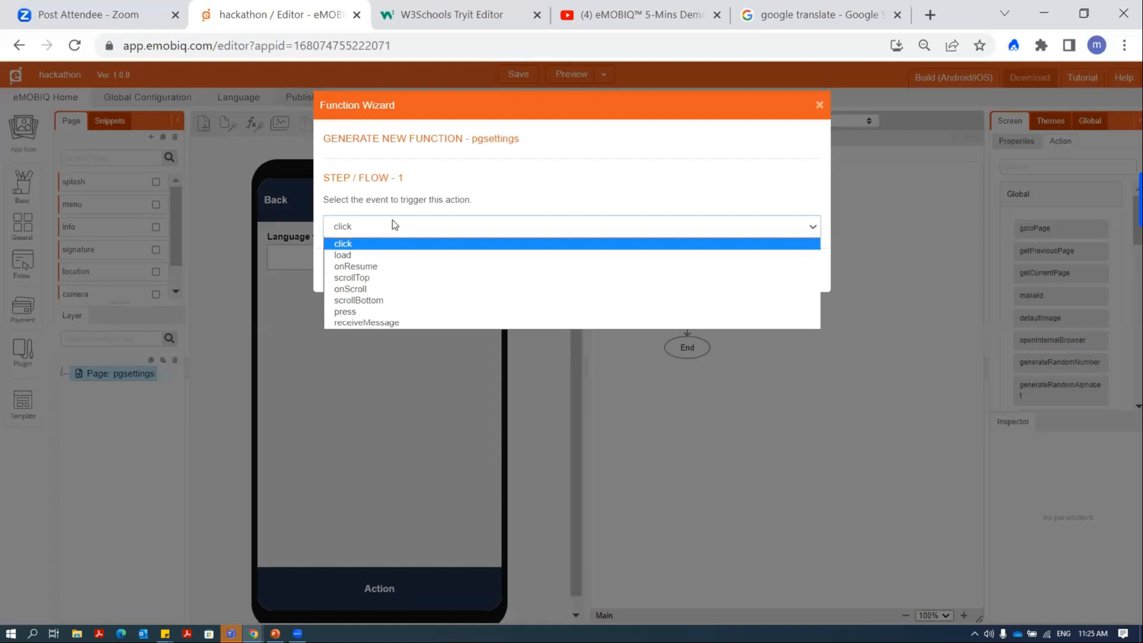
{"action": "left_click", "coordinate": [344, 256]}
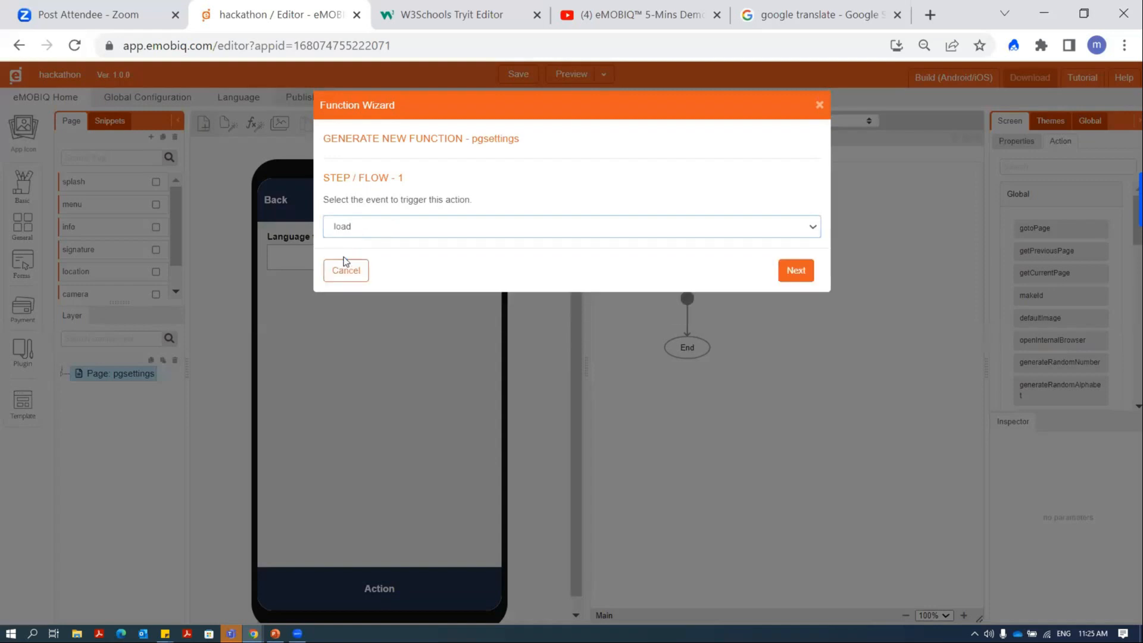
{"action": "left_click", "coordinate": [796, 270]}
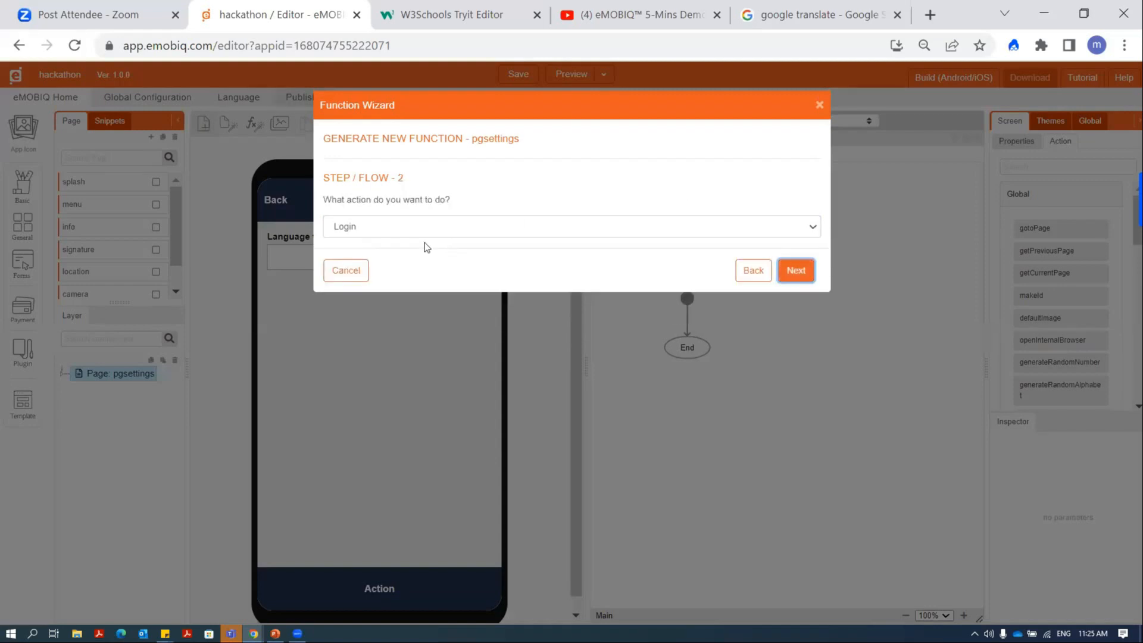
{"action": "left_click", "coordinate": [406, 226]}
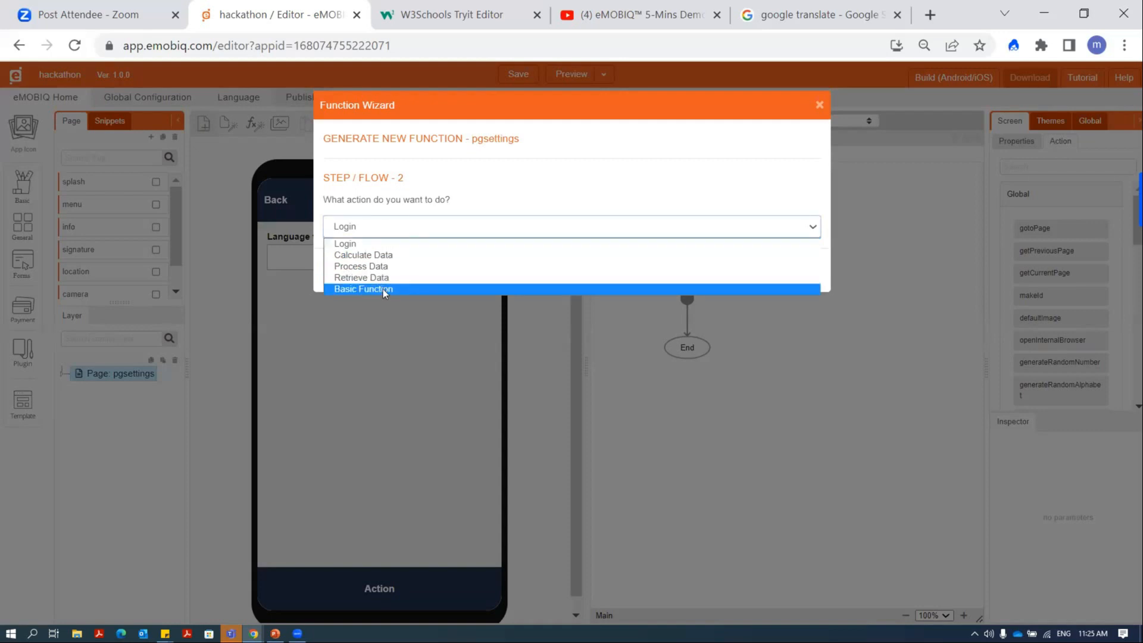
{"action": "left_click", "coordinate": [383, 288]}
{"action": "left_click", "coordinate": [796, 271]}
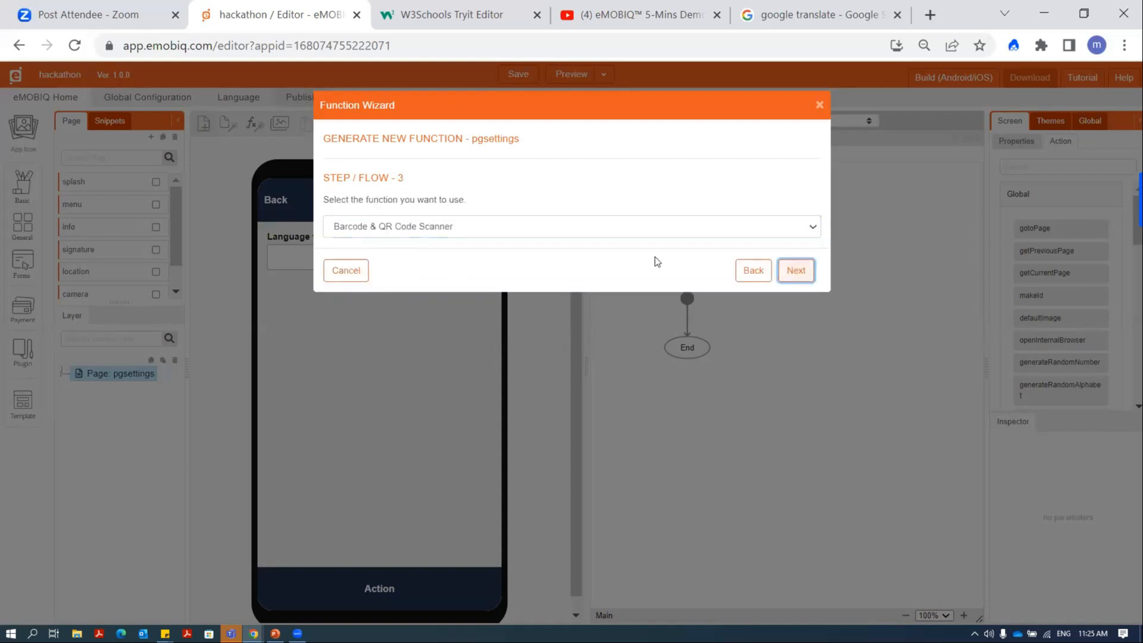
Step: Choose the Language function to set the available languages in combobox cbField1, finish the wizard and save the application
{"action": "left_click", "coordinate": [477, 231]}
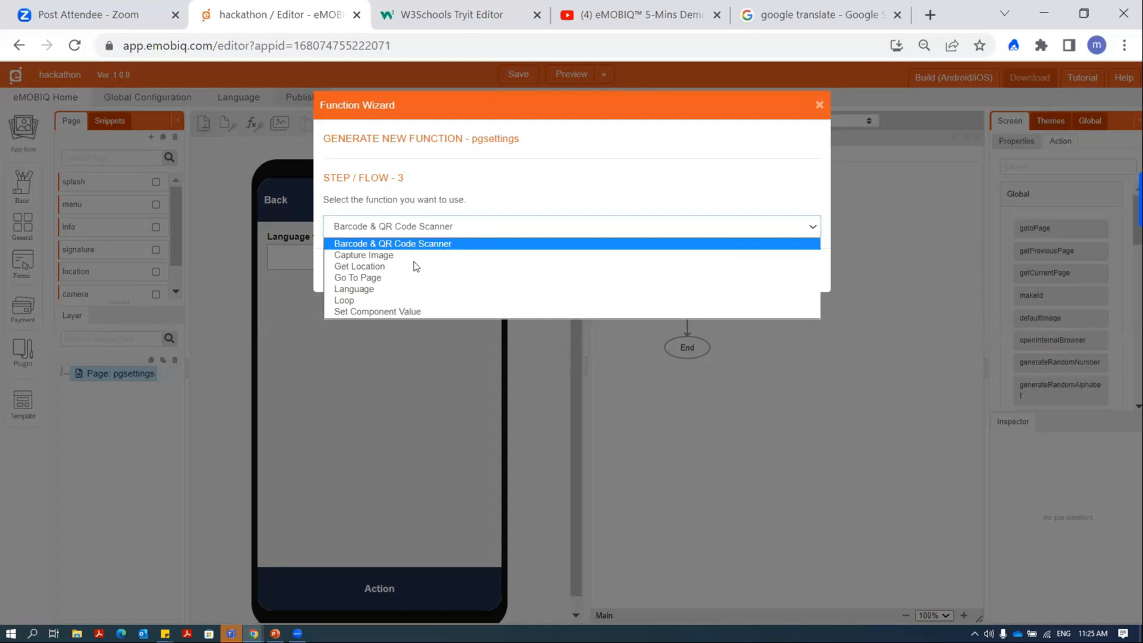
{"action": "left_click", "coordinate": [374, 290]}
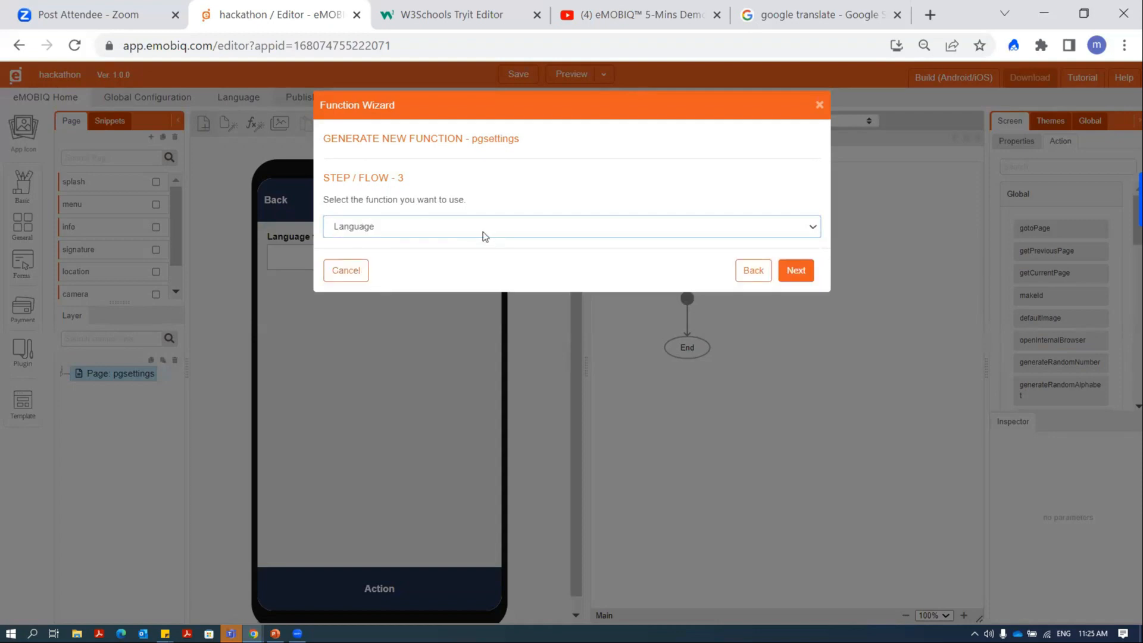
{"action": "left_click", "coordinate": [798, 271]}
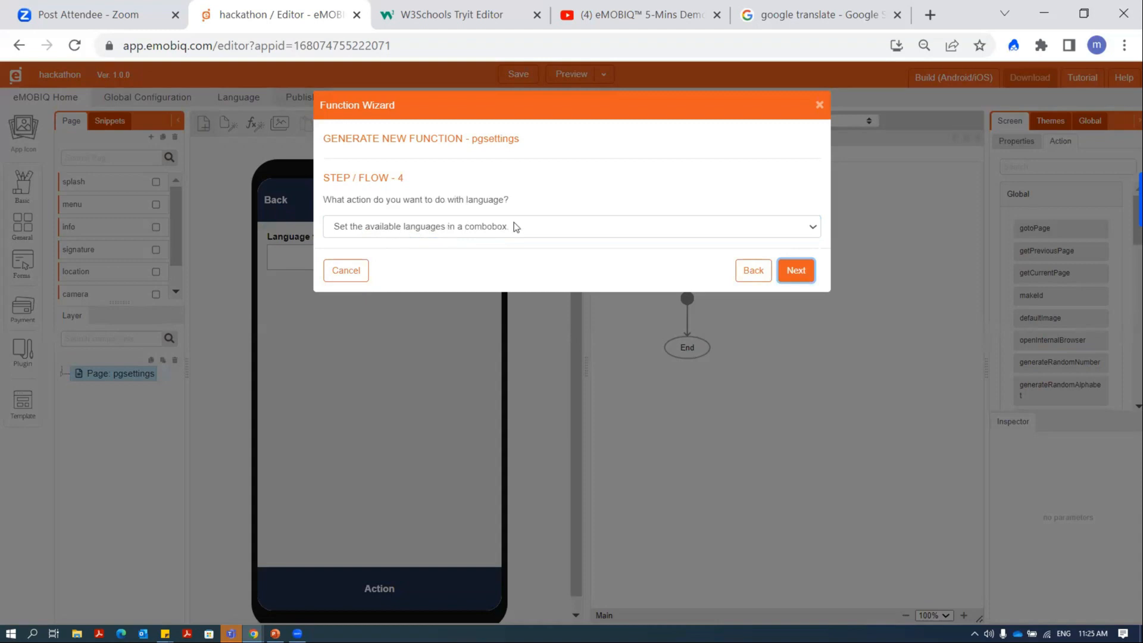
{"action": "left_click", "coordinate": [797, 273]}
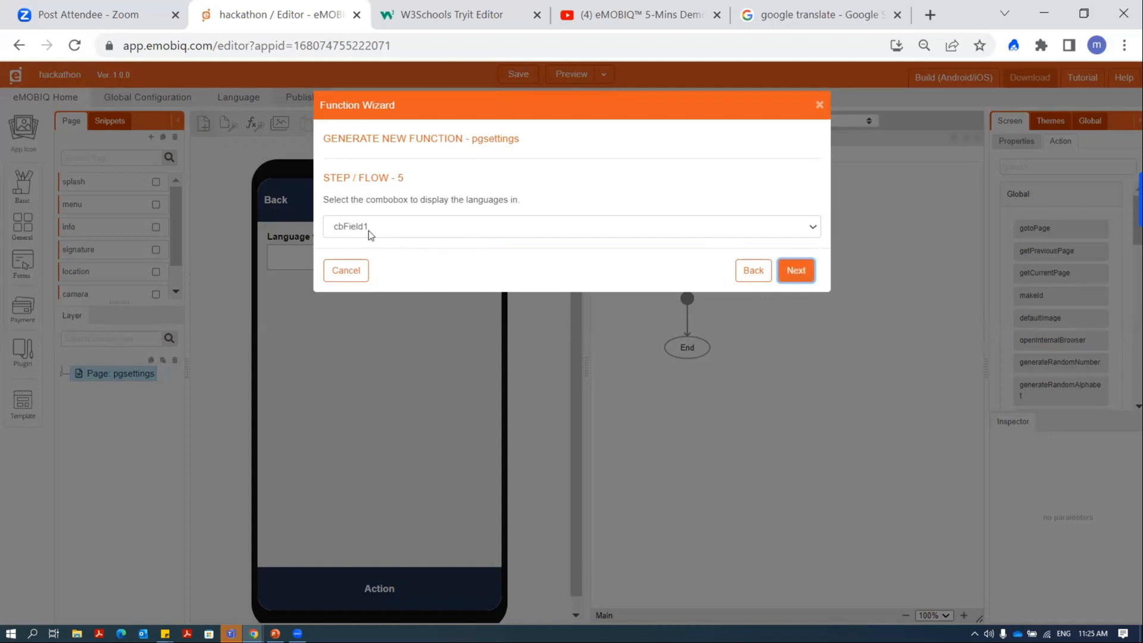
{"action": "left_click", "coordinate": [797, 272]}
{"action": "left_click", "coordinate": [798, 271]}
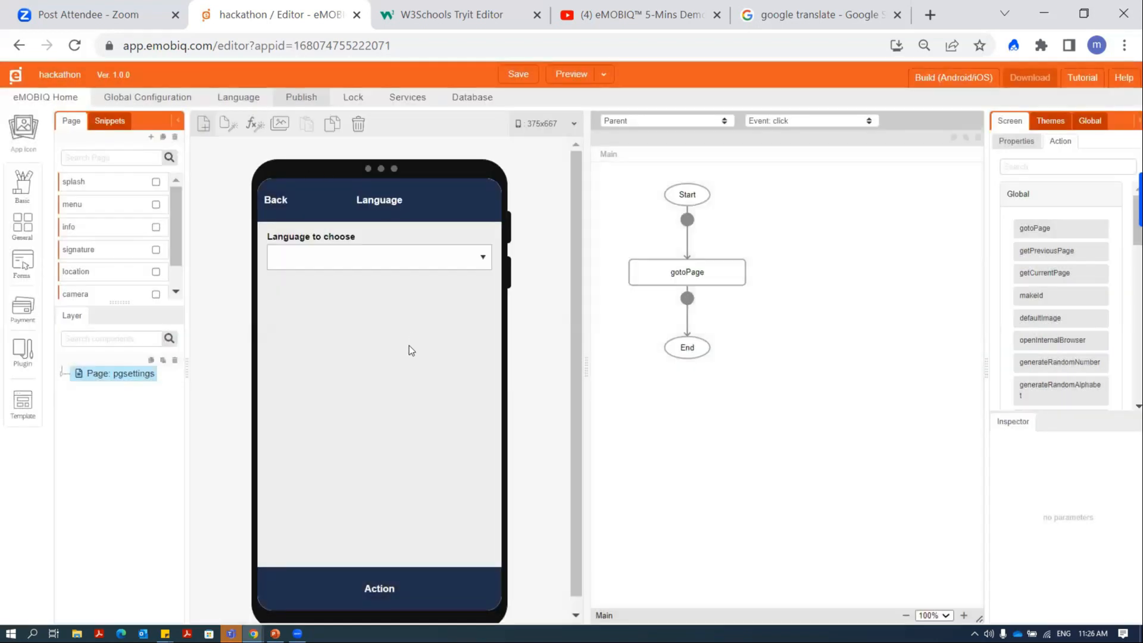
{"action": "left_click", "coordinate": [515, 74]}
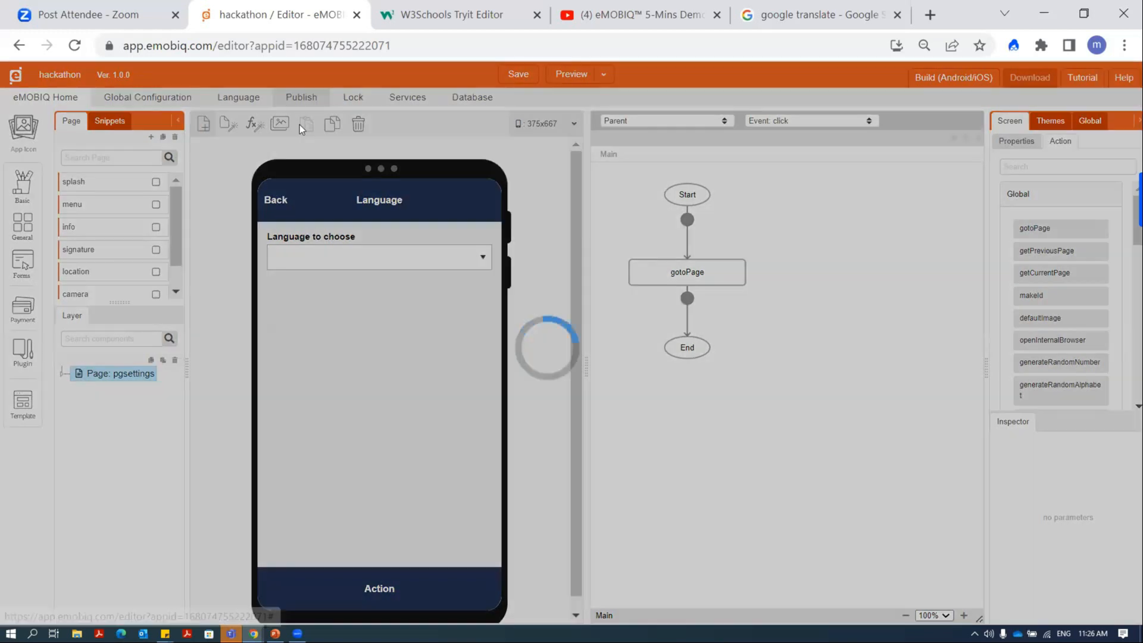
Step: Set the Application Default Page to settings in the global configuration and save the application
{"action": "left_click", "coordinate": [170, 98]}
{"action": "left_click", "coordinate": [678, 369]}
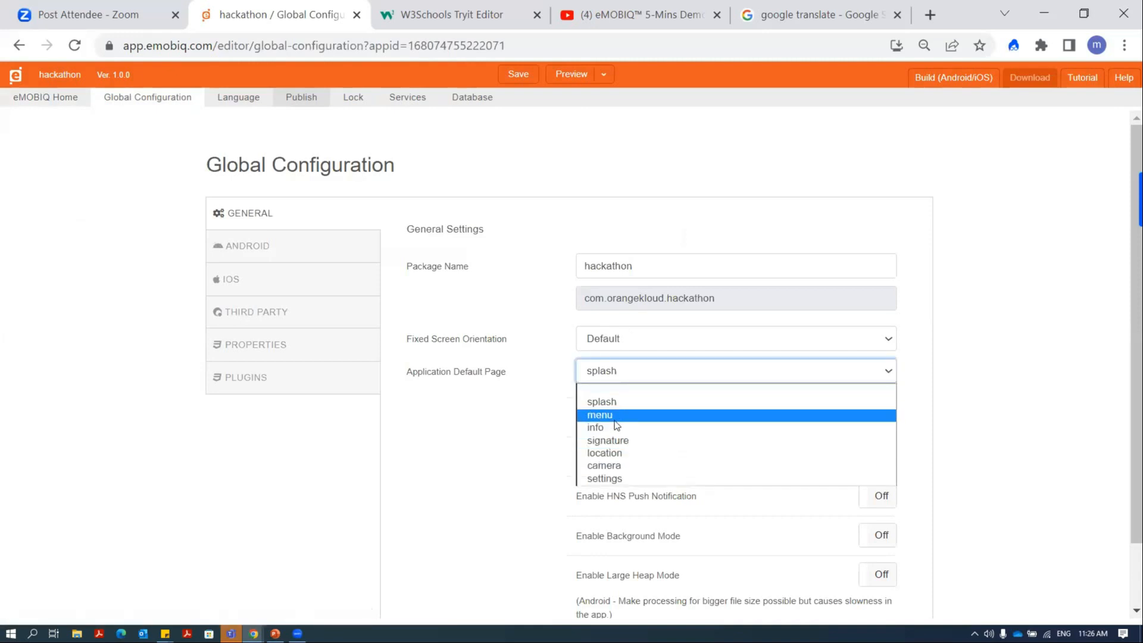
{"action": "left_click", "coordinate": [613, 479]}
{"action": "left_click", "coordinate": [517, 76]}
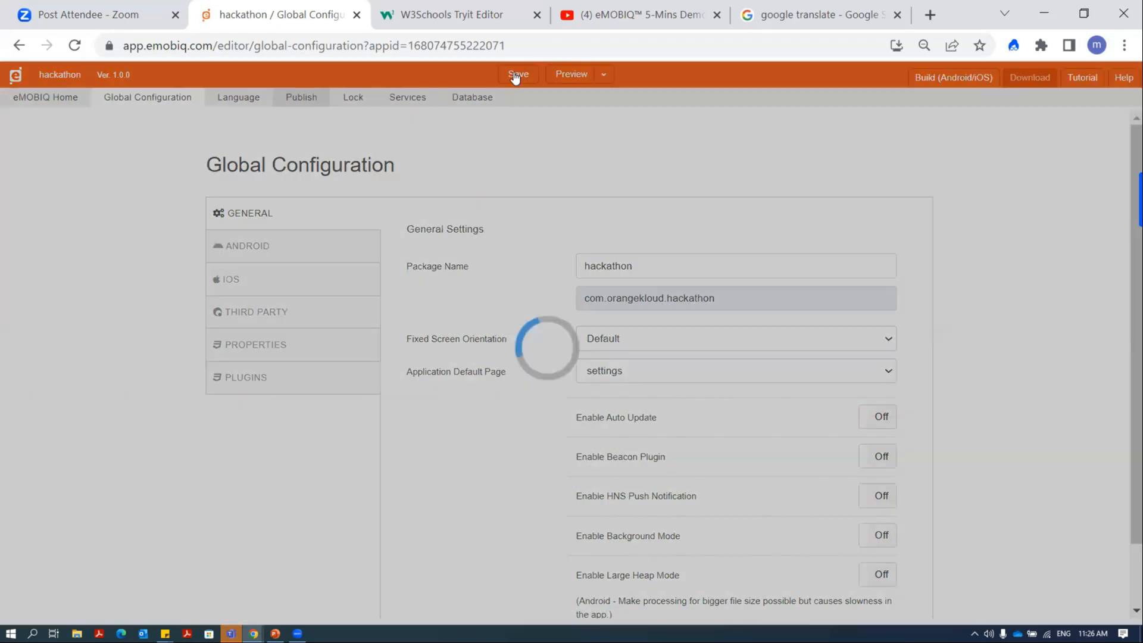
Step: Preview the application, choose Malay as the language to test the combobox, and close the preview
{"action": "left_click", "coordinate": [571, 74]}
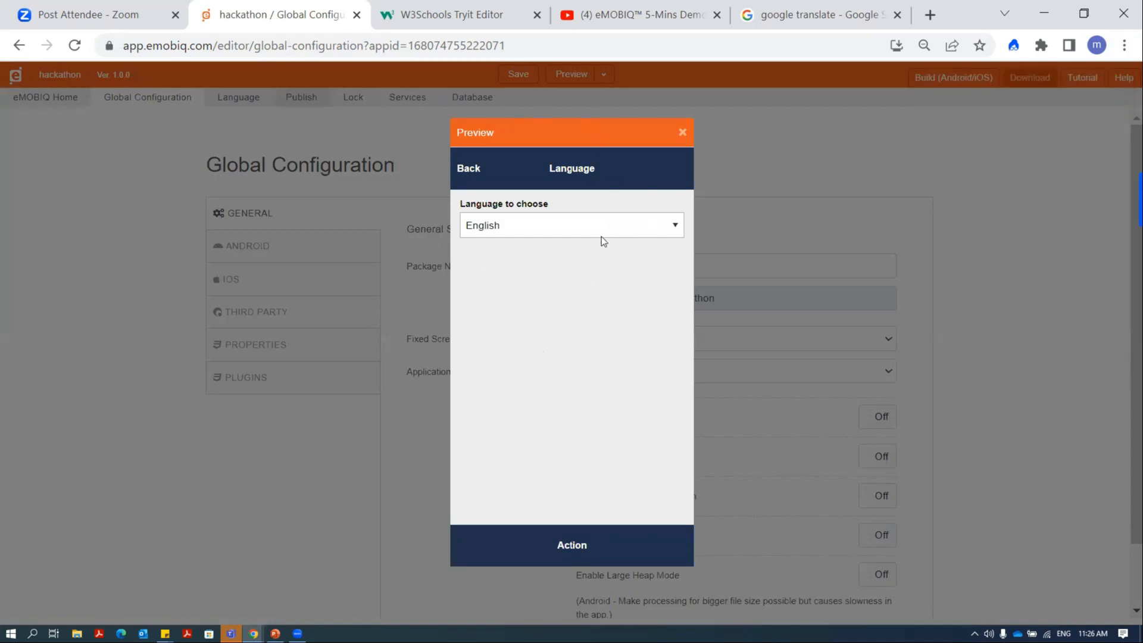
{"action": "left_click", "coordinate": [573, 228]}
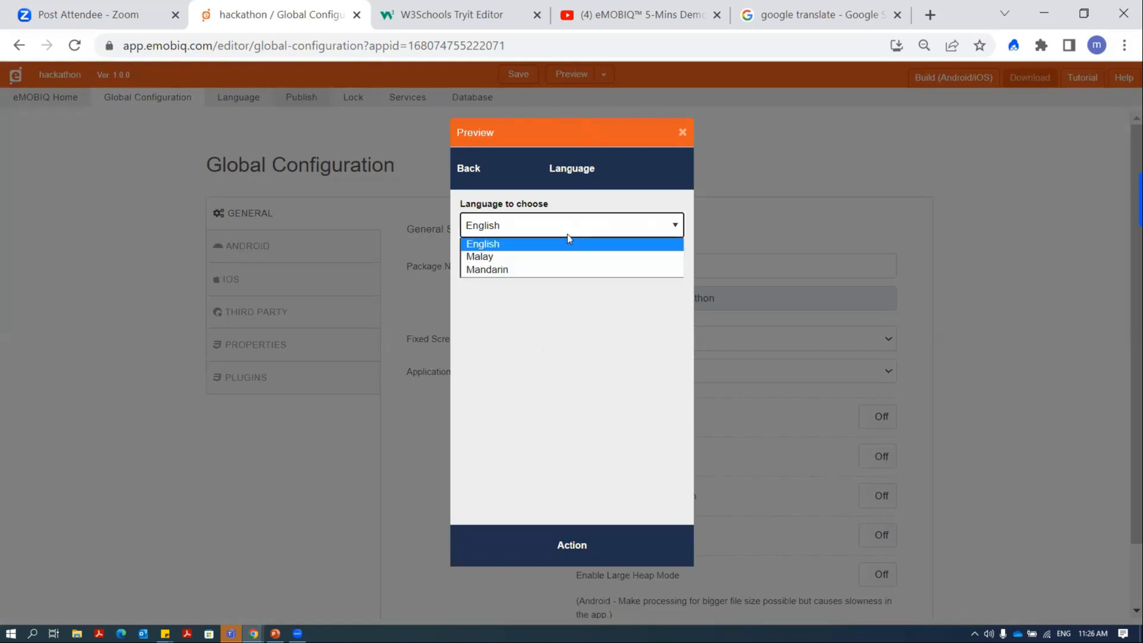
{"action": "left_click", "coordinate": [541, 258]}
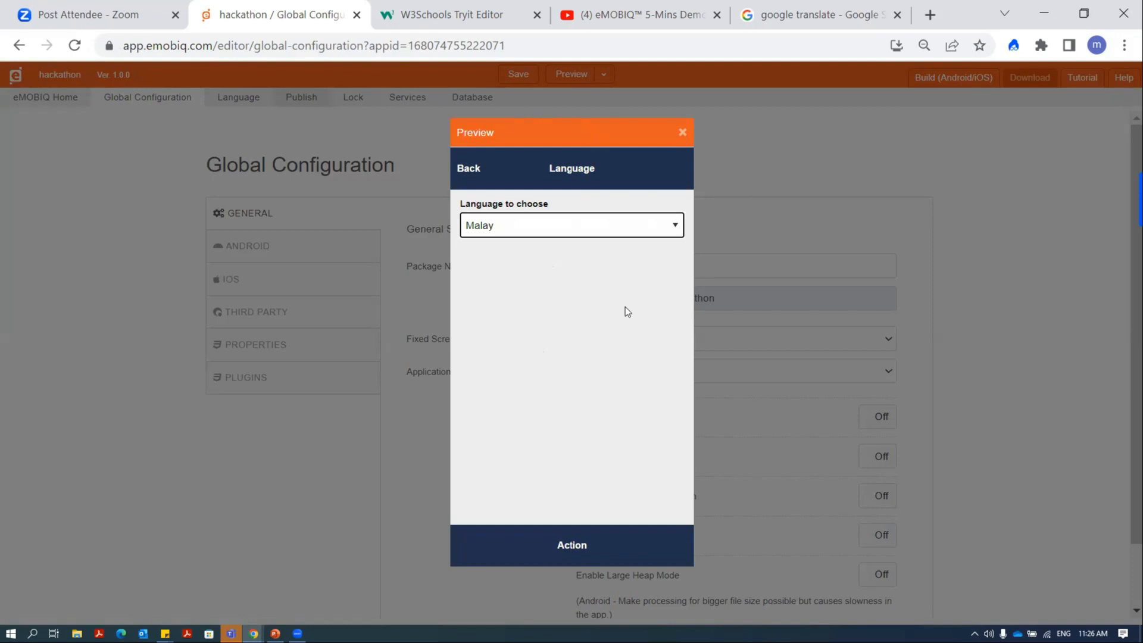
{"action": "left_click", "coordinate": [682, 133]}
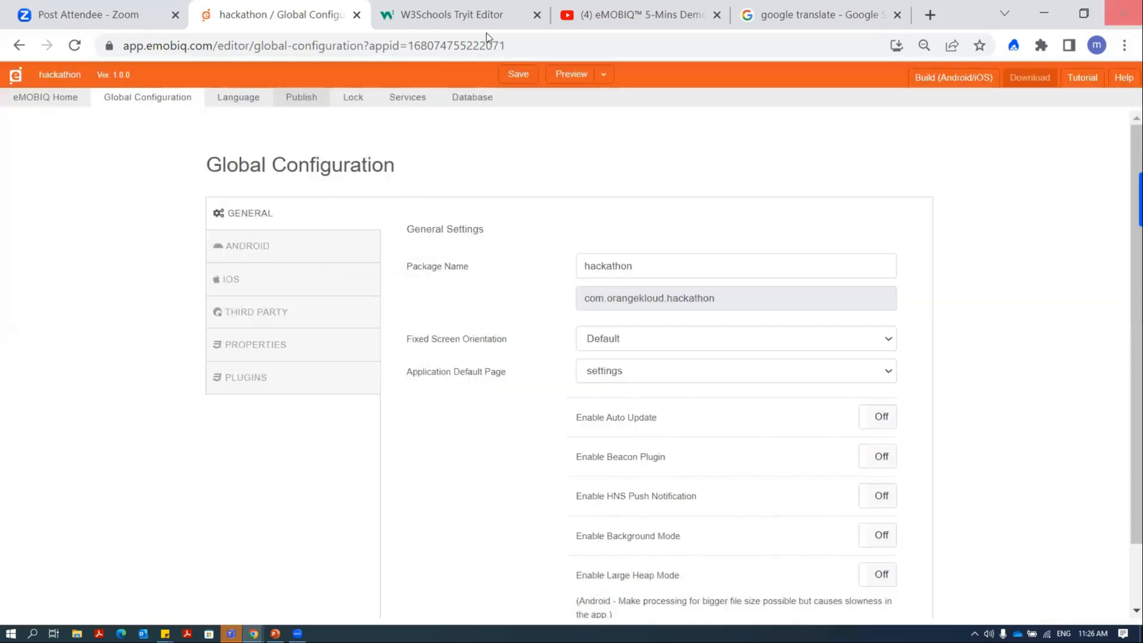
Step: Return to the editor and inspect the getLanguageList and setComboOptions actions in the pgsettings page's load event
{"action": "left_click", "coordinate": [70, 103]}
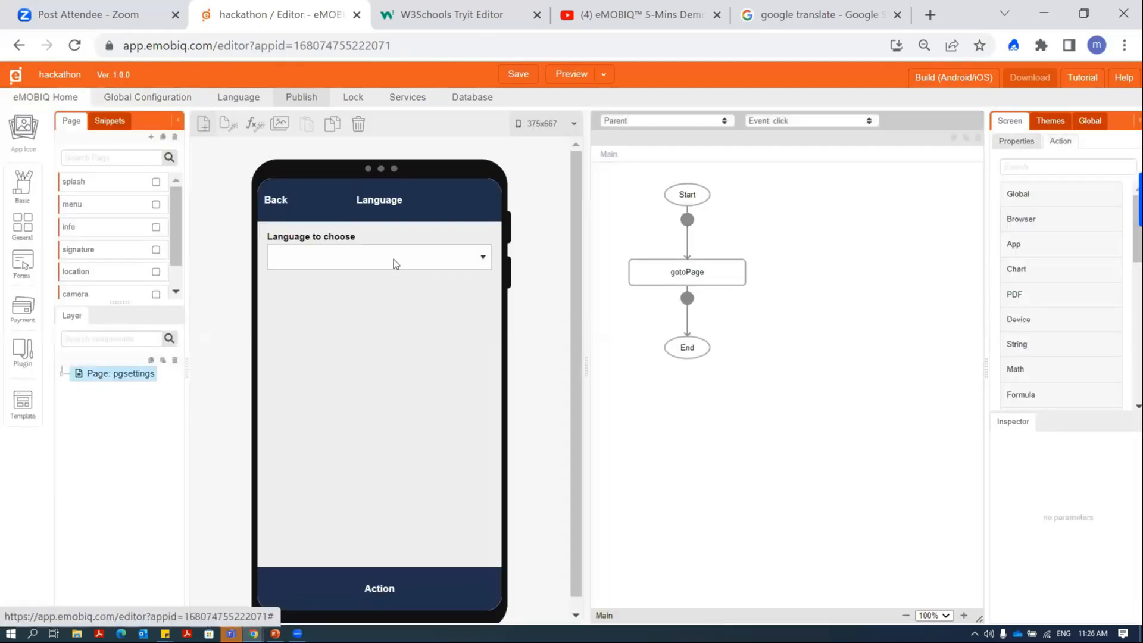
{"action": "left_click", "coordinate": [394, 259]}
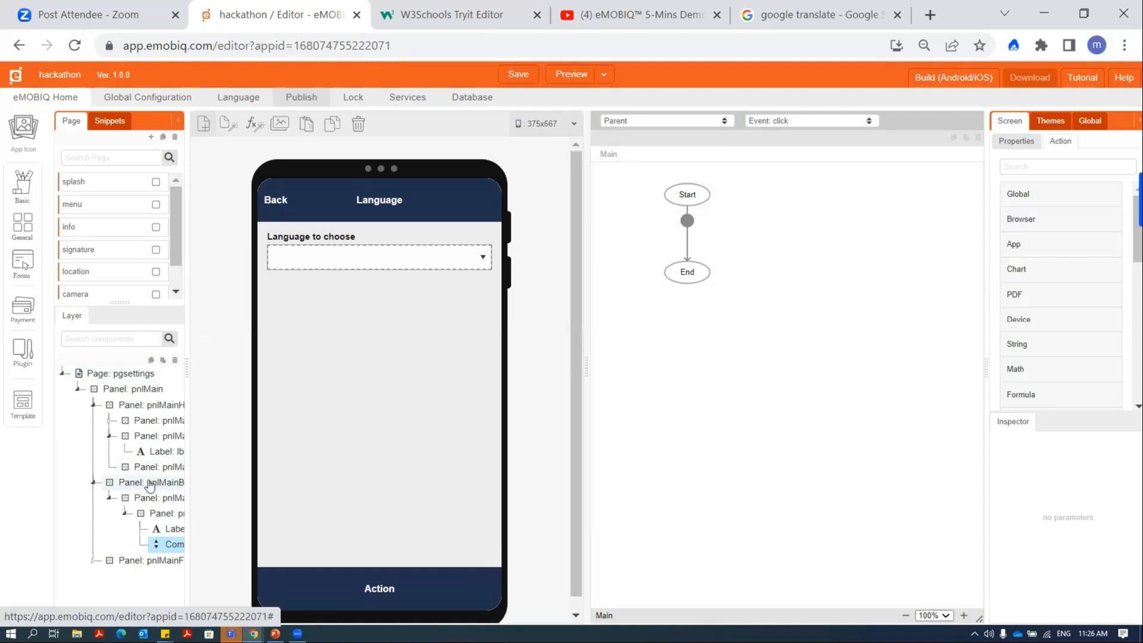
{"action": "left_click", "coordinate": [132, 373]}
{"action": "left_click", "coordinate": [798, 124]}
{"action": "left_click", "coordinate": [794, 148]}
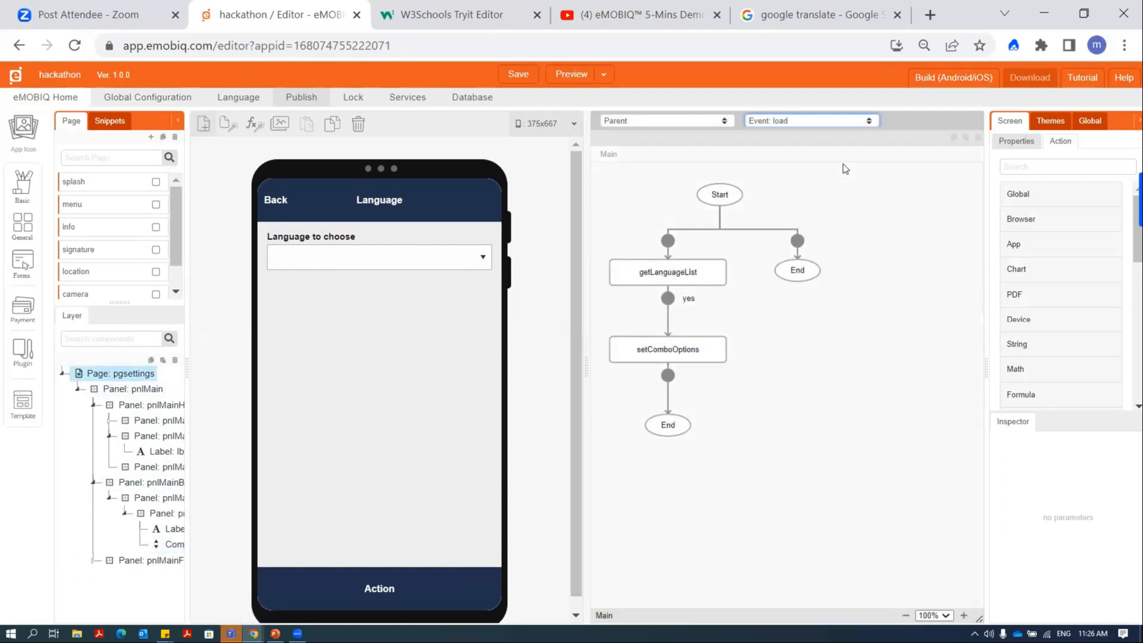
{"action": "left_click", "coordinate": [695, 276]}
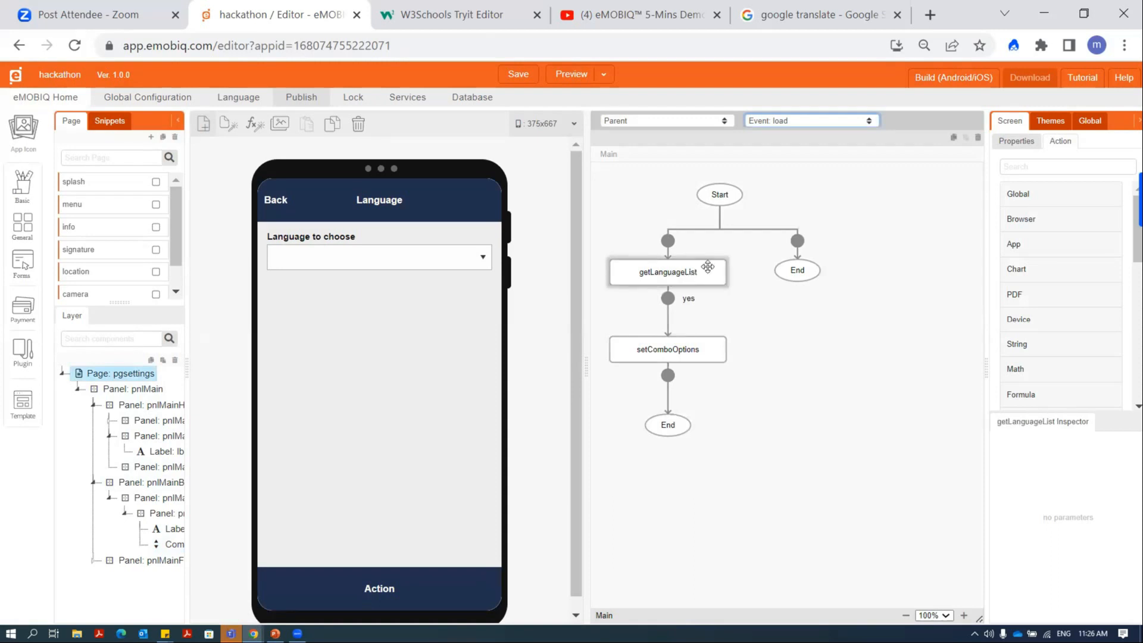
{"action": "left_click", "coordinate": [687, 351]}
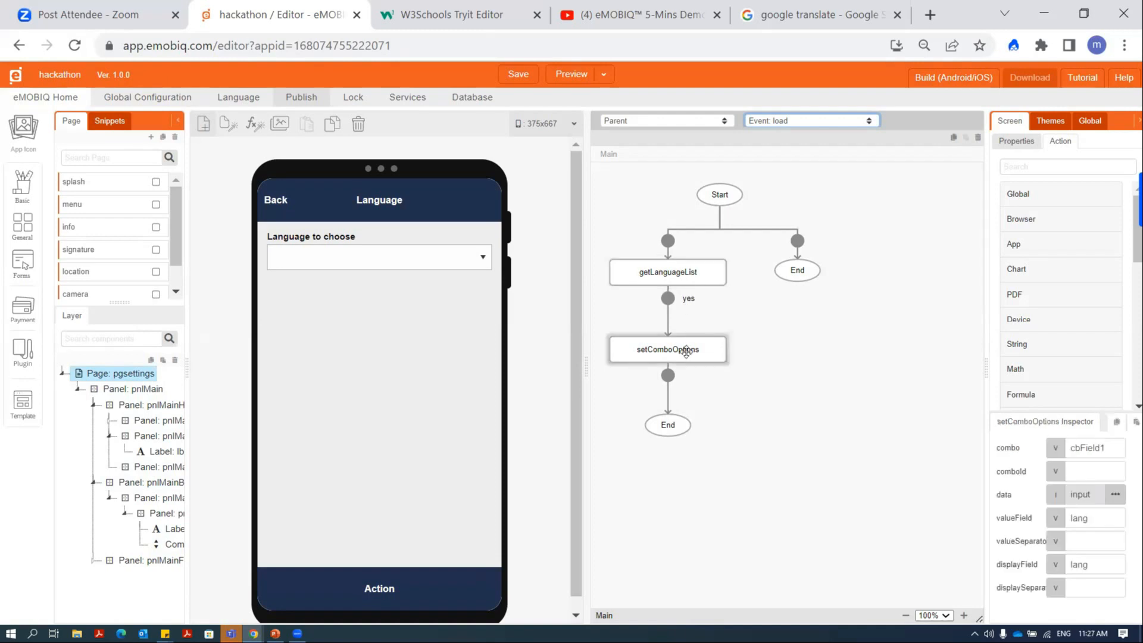
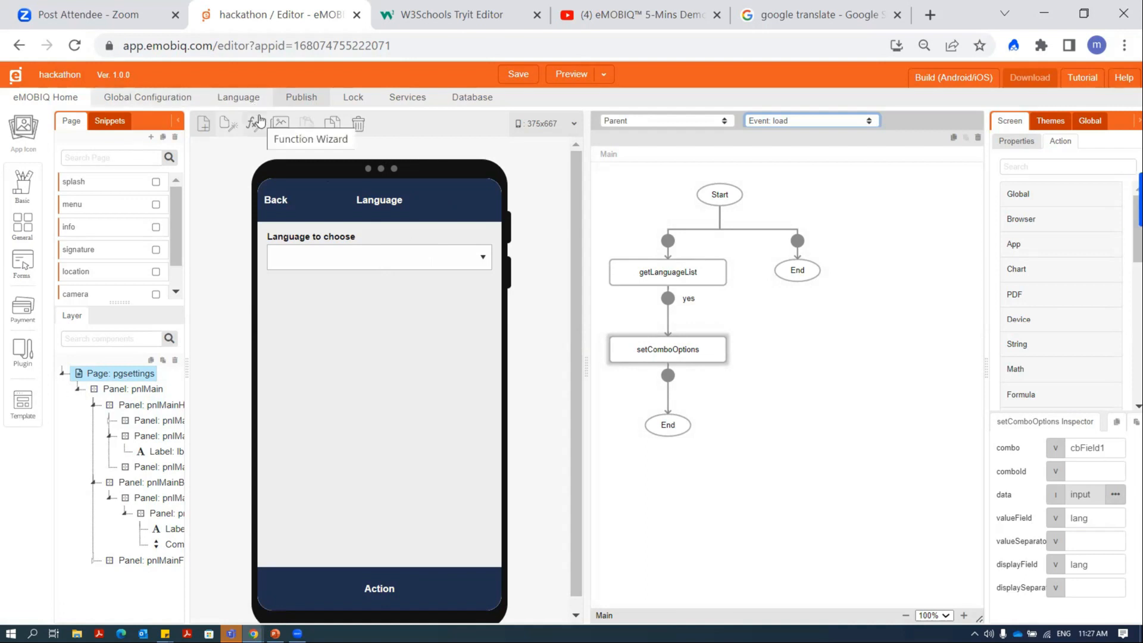
Step: Start a new Function Wizard function for the language combobox cbField1, triggered by its click event
{"action": "left_click", "coordinate": [356, 261]}
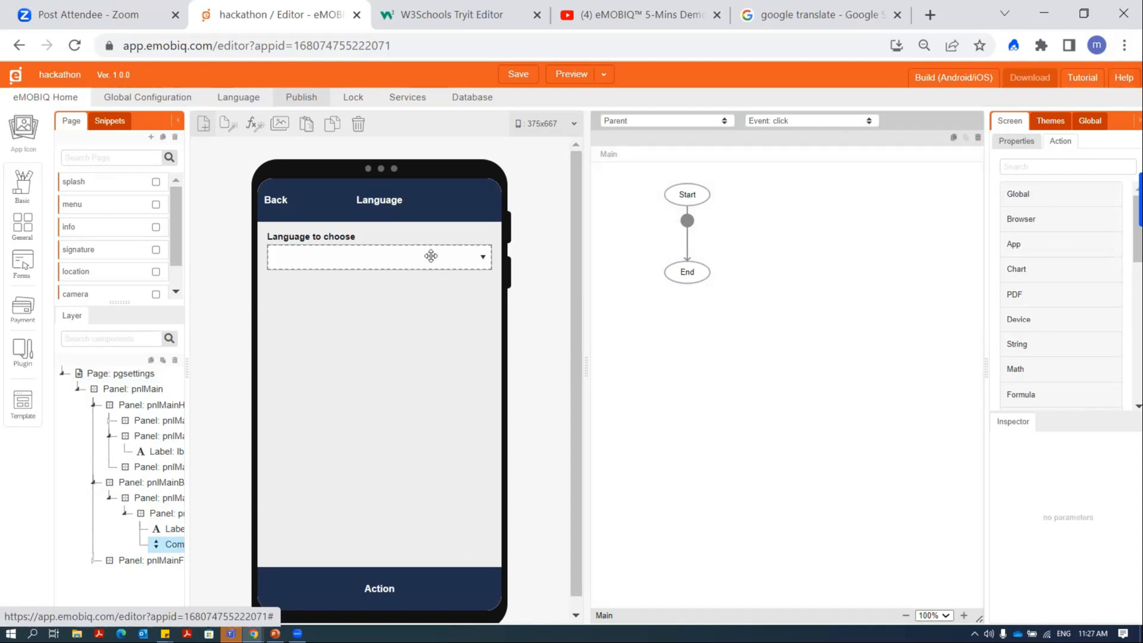
{"action": "left_click", "coordinate": [810, 123]}
{"action": "left_click", "coordinate": [796, 151]}
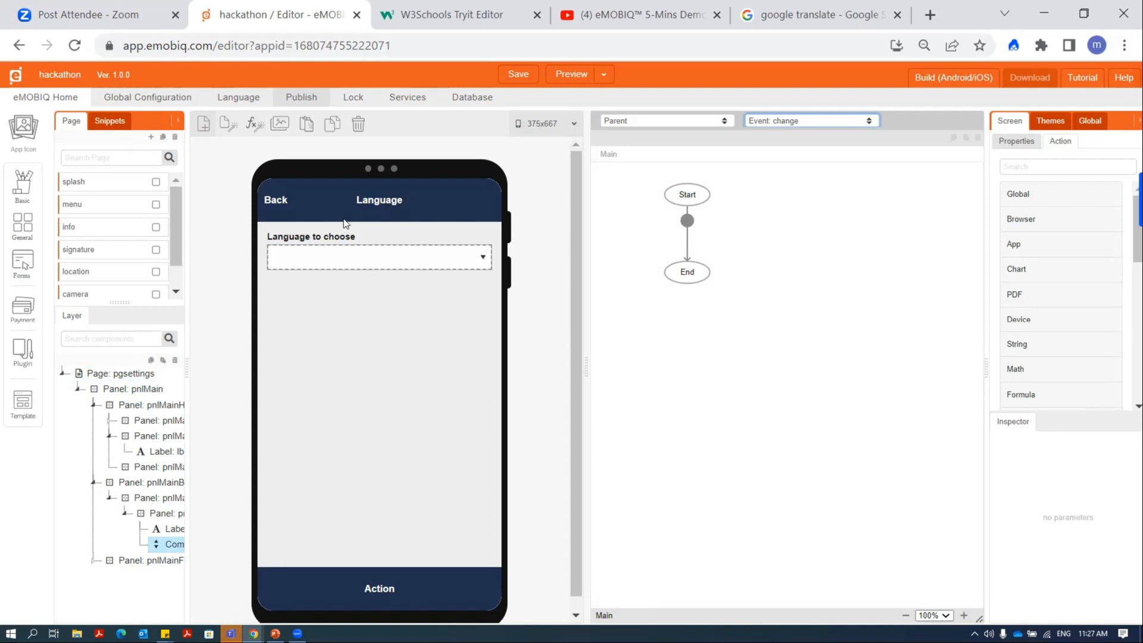
{"action": "left_click", "coordinate": [253, 125]}
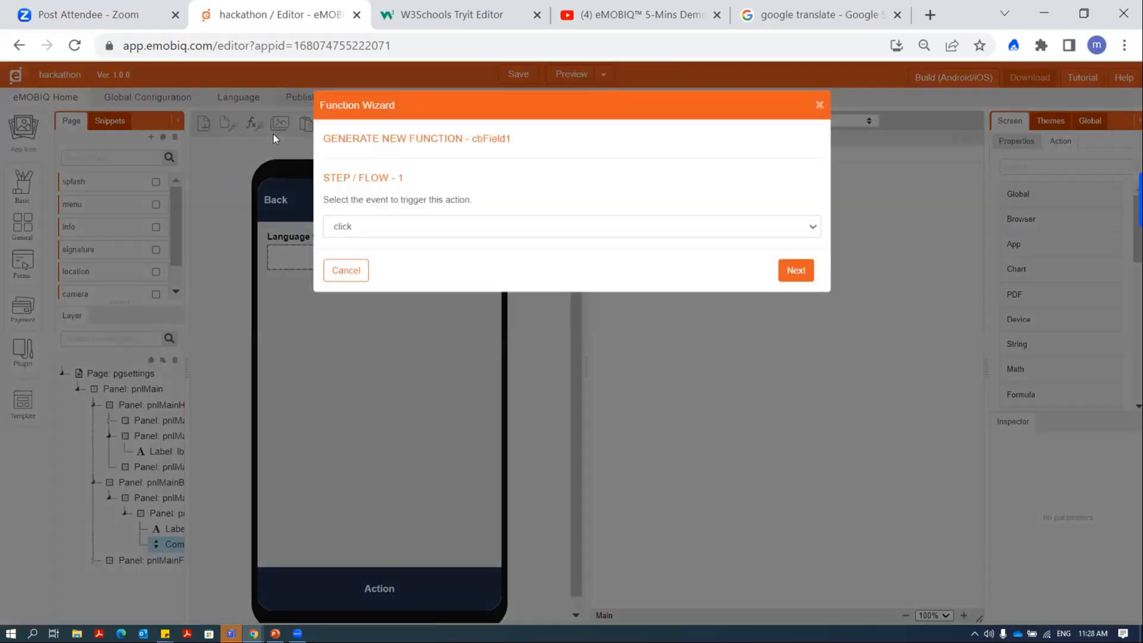
{"action": "left_click", "coordinate": [377, 228]}
{"action": "left_click", "coordinate": [377, 228]}
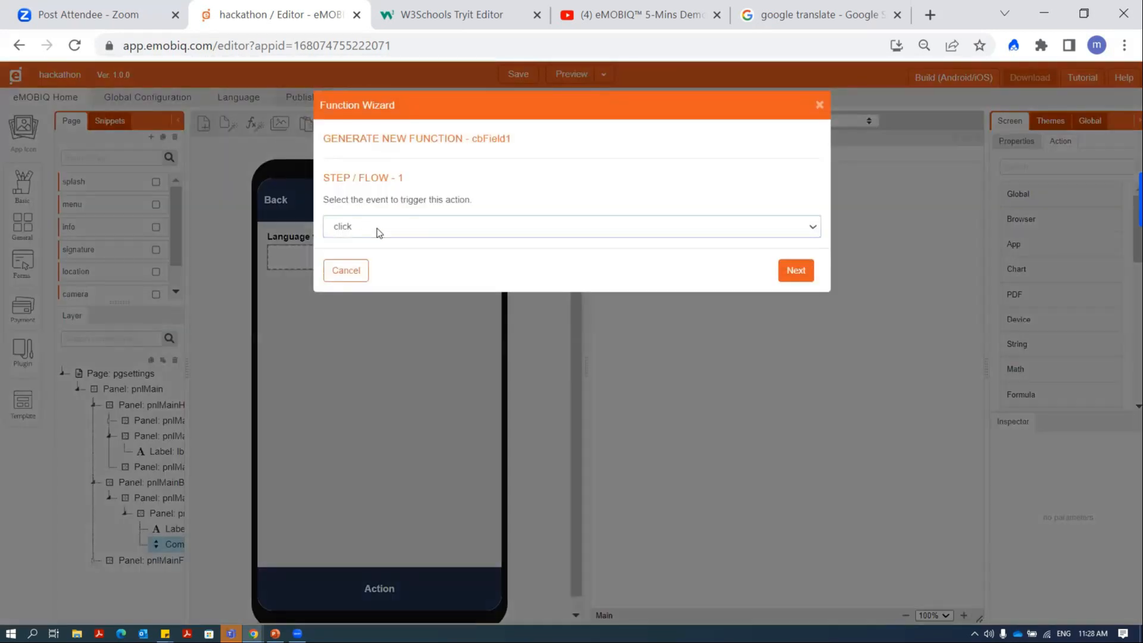
{"action": "left_click", "coordinate": [377, 227]}
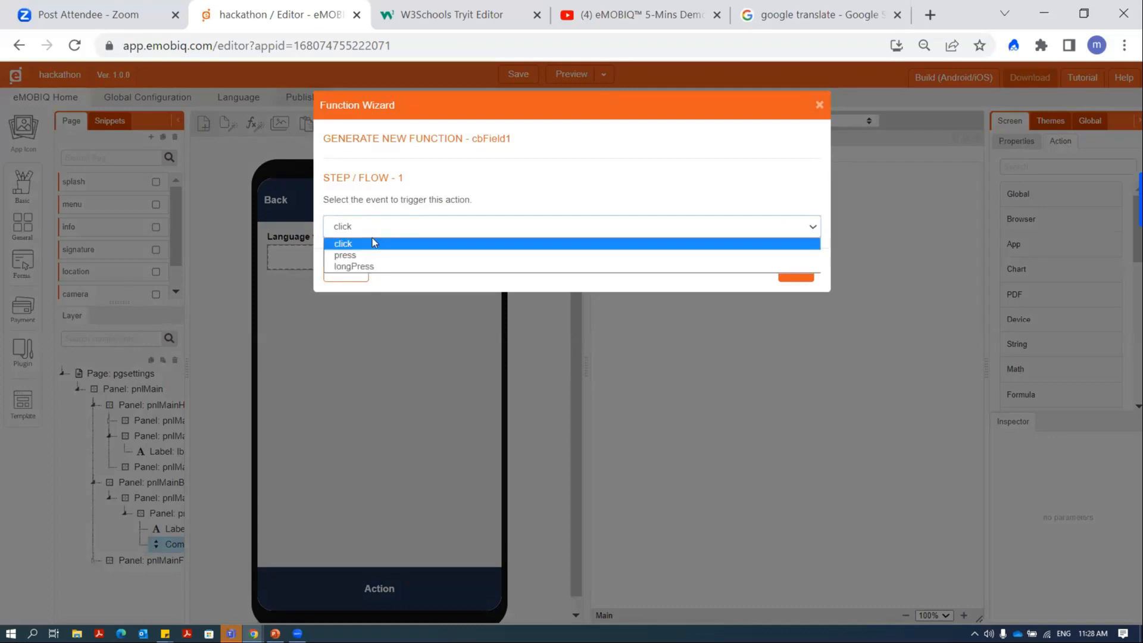
{"action": "left_click", "coordinate": [369, 246]}
{"action": "left_click", "coordinate": [795, 271]}
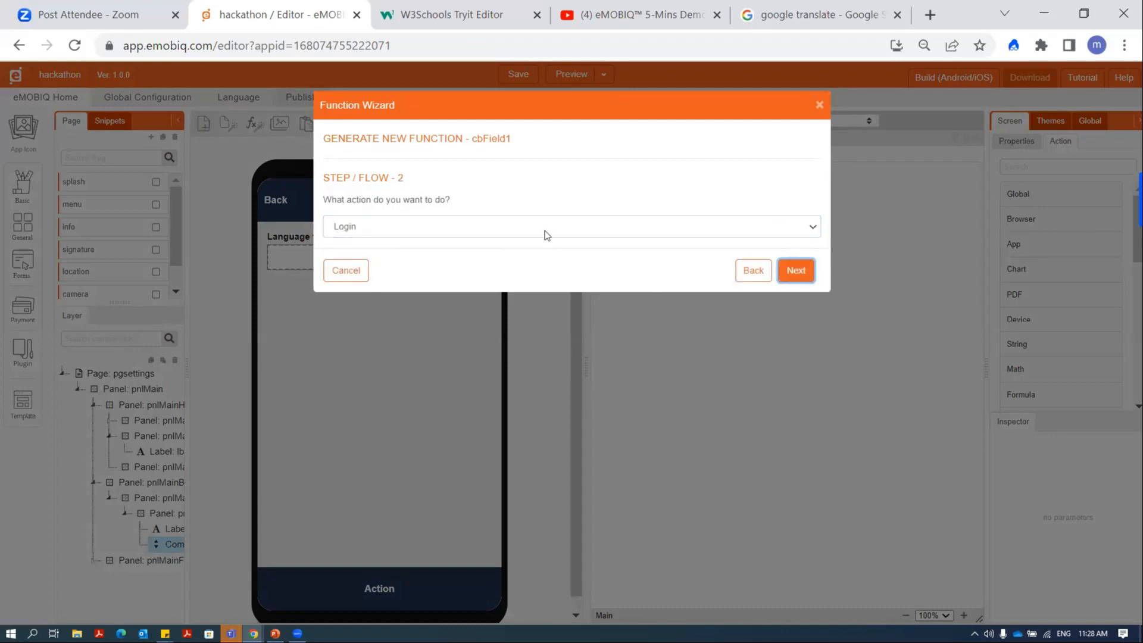
Step: Choose Basic Function as the wizard action and Language as the function to use
{"action": "left_click", "coordinate": [484, 224]}
{"action": "left_click", "coordinate": [403, 288]}
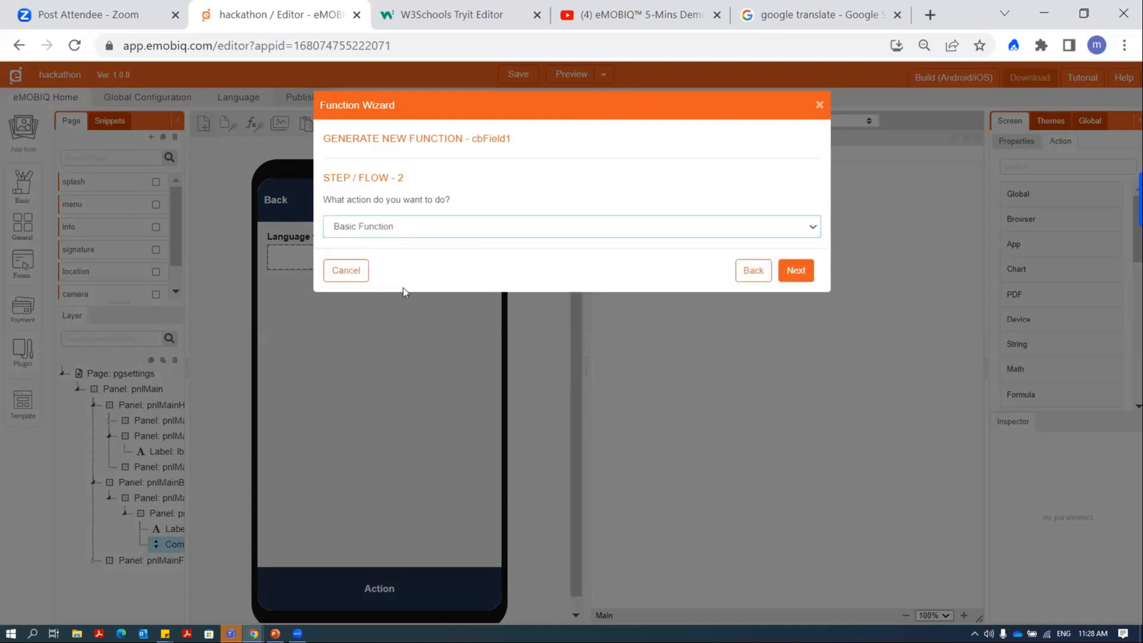
{"action": "left_click", "coordinate": [795, 272]}
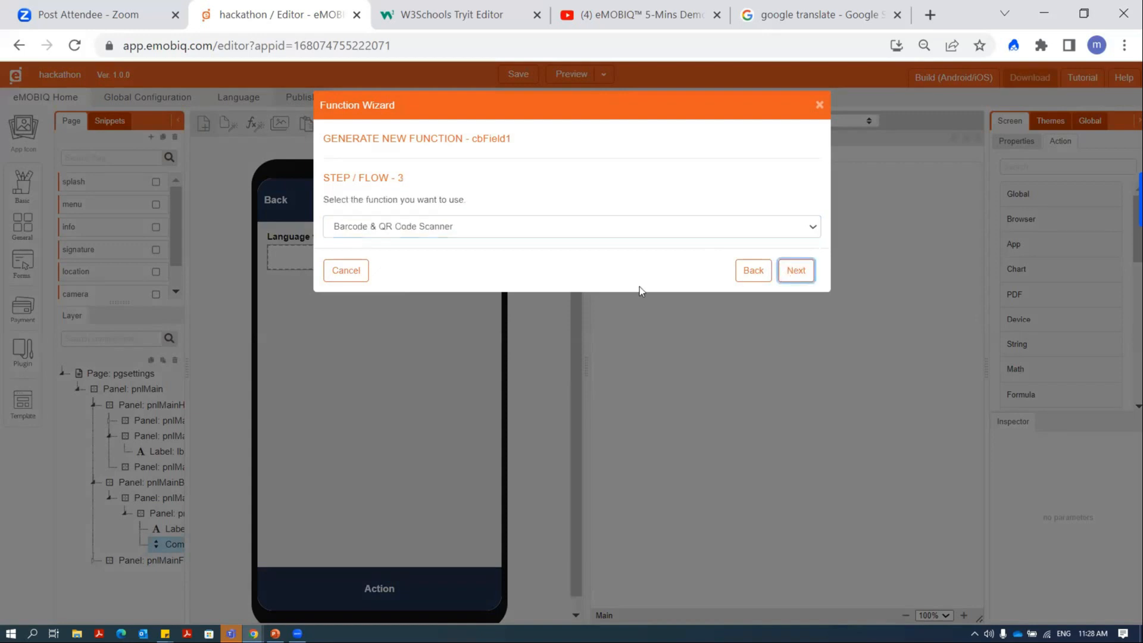
{"action": "left_click", "coordinate": [392, 233]}
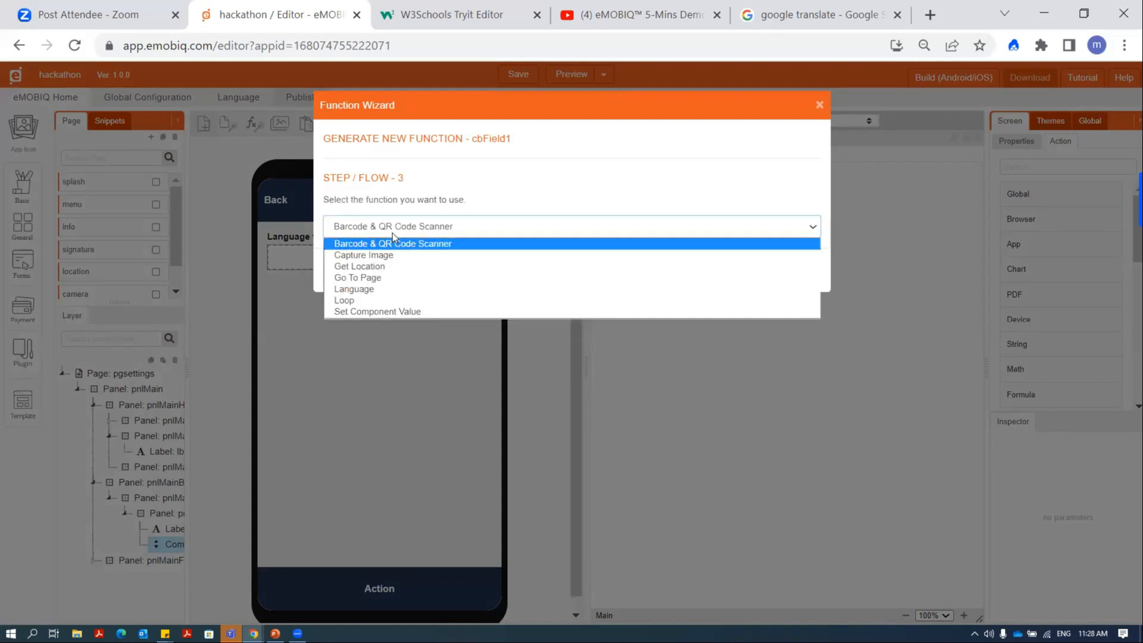
{"action": "left_click", "coordinate": [368, 290]}
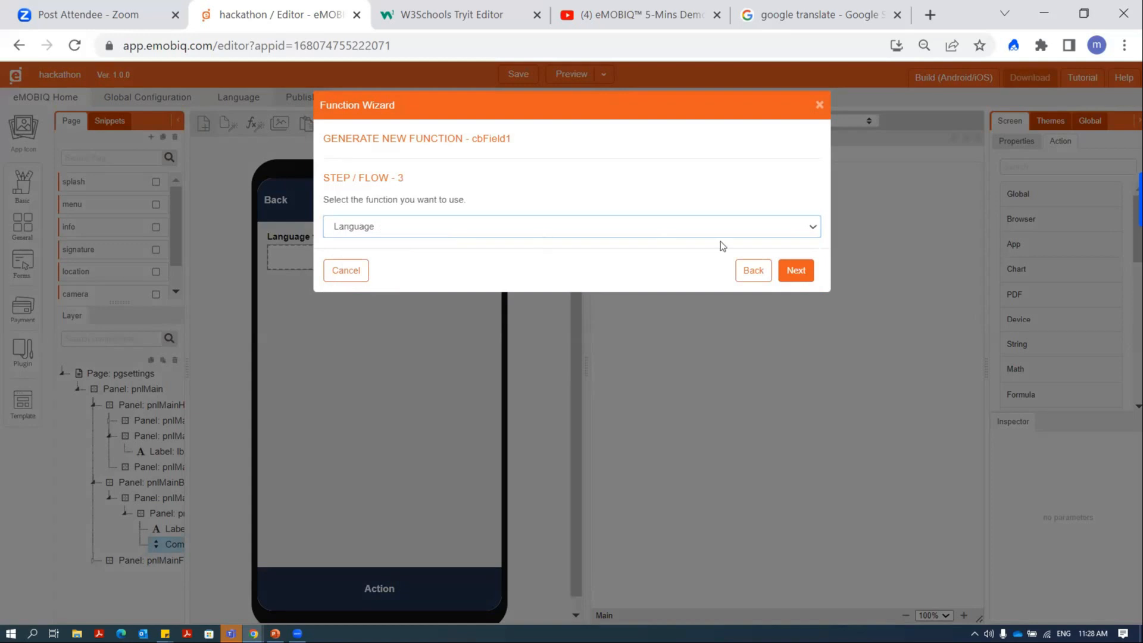
{"action": "left_click", "coordinate": [794, 272]}
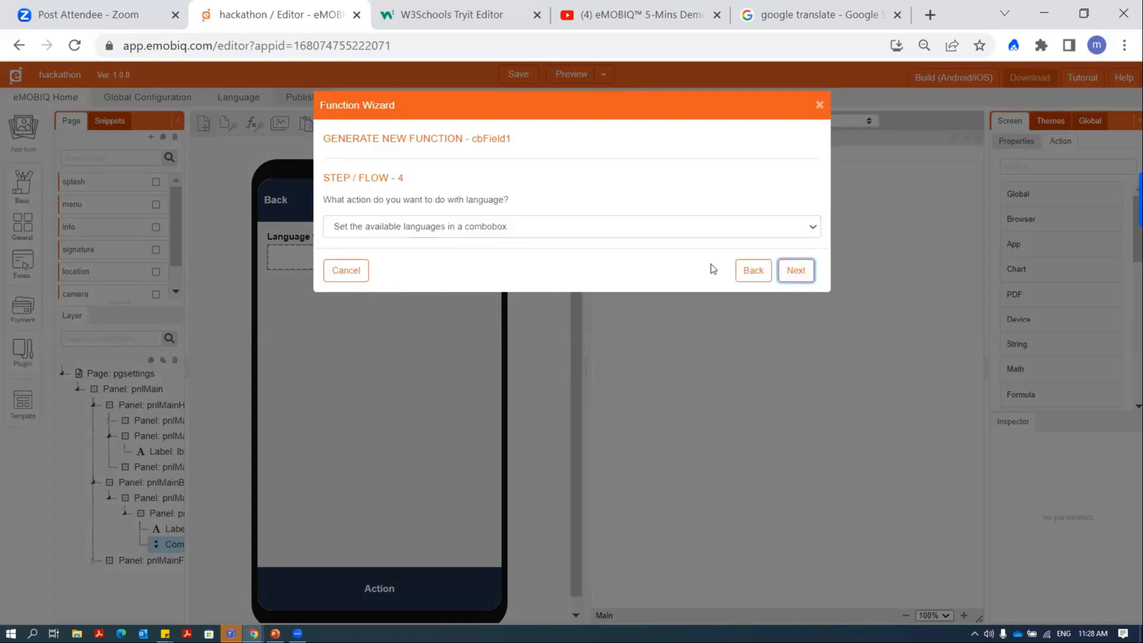
Step: Make the function change the active language using the component value of cbField1, and finish the wizard
{"action": "left_click", "coordinate": [432, 231]}
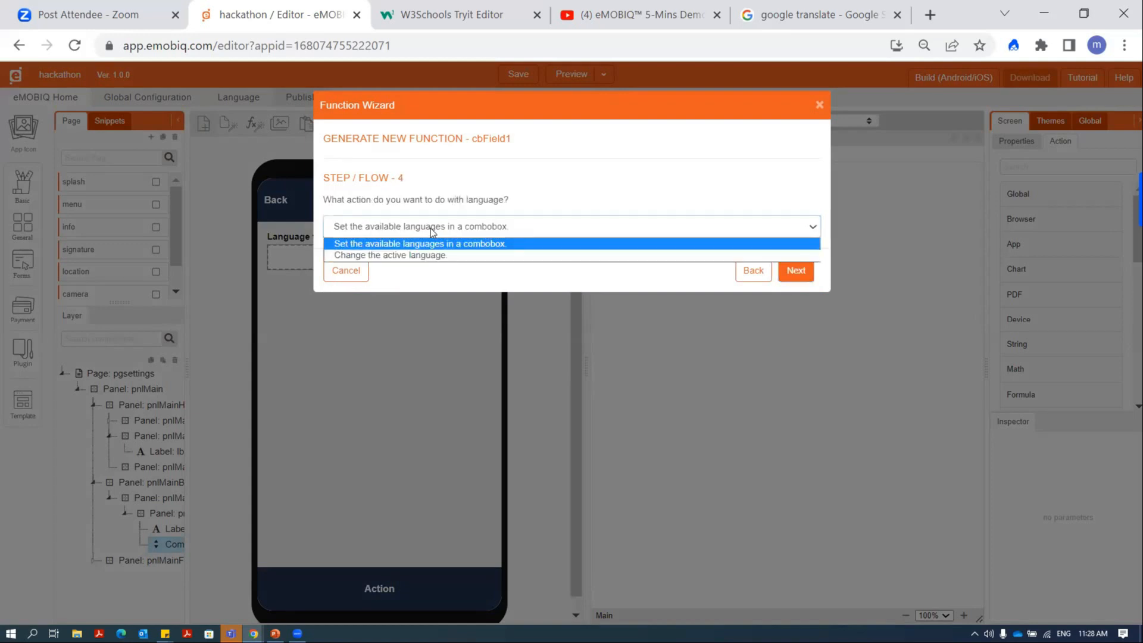
{"action": "left_click", "coordinate": [404, 256]}
{"action": "left_click", "coordinate": [797, 272]}
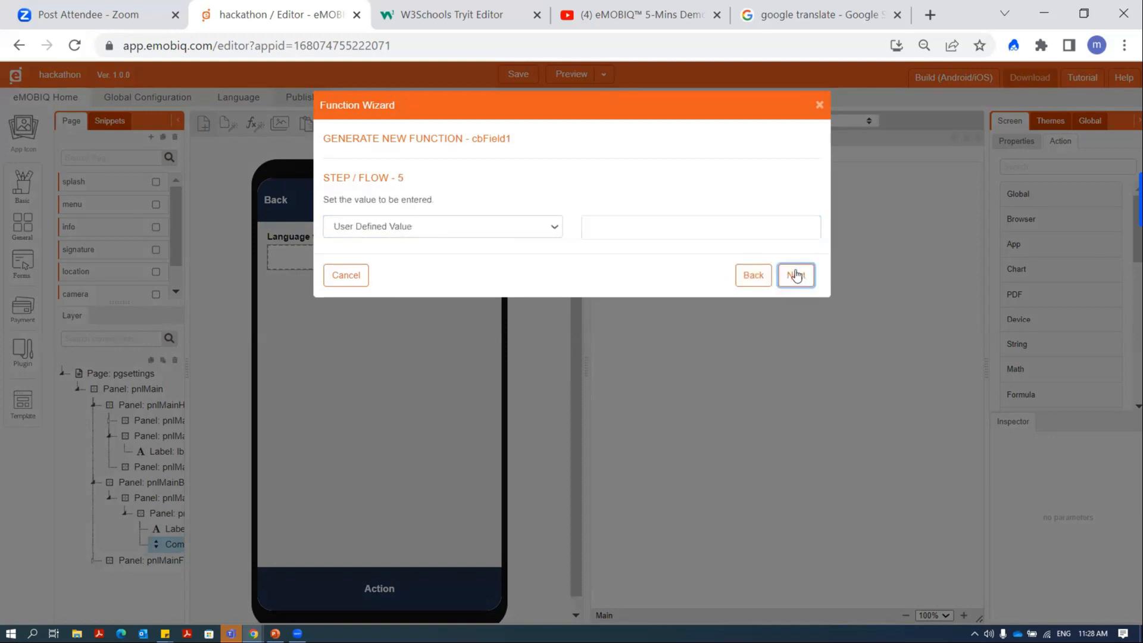
{"action": "left_click", "coordinate": [551, 229]}
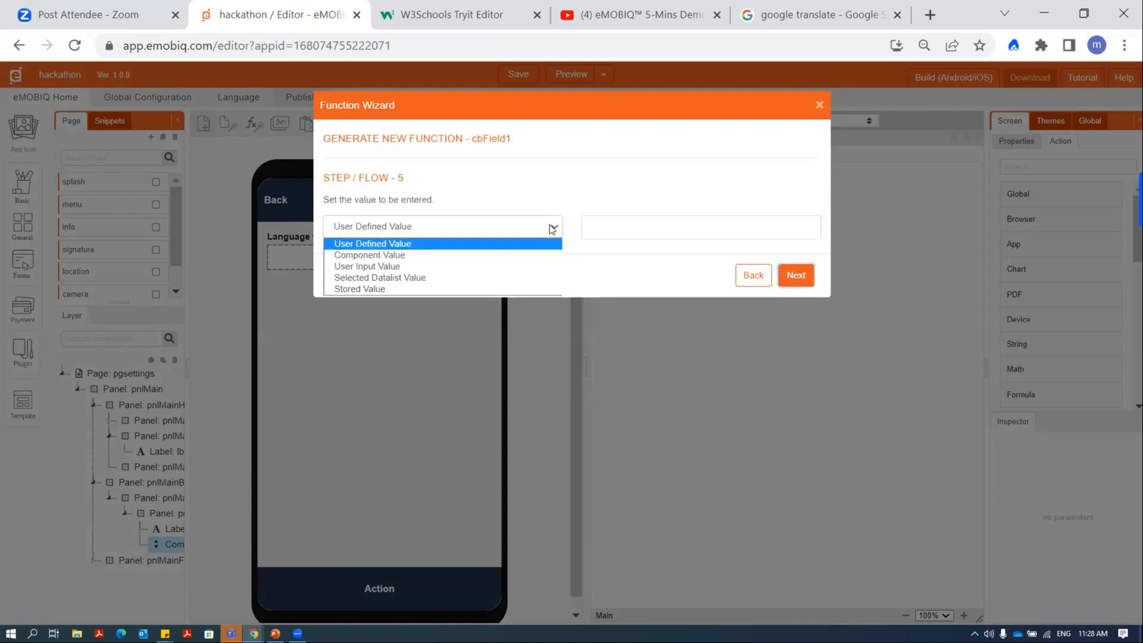
{"action": "left_click", "coordinate": [395, 256]}
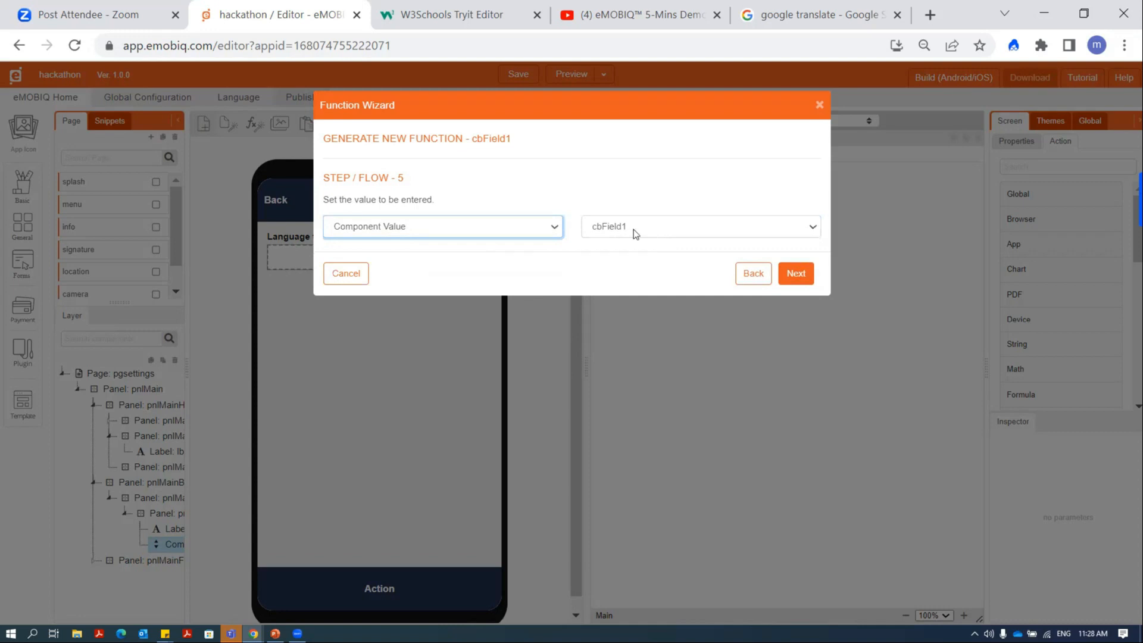
{"action": "left_click", "coordinate": [794, 278]}
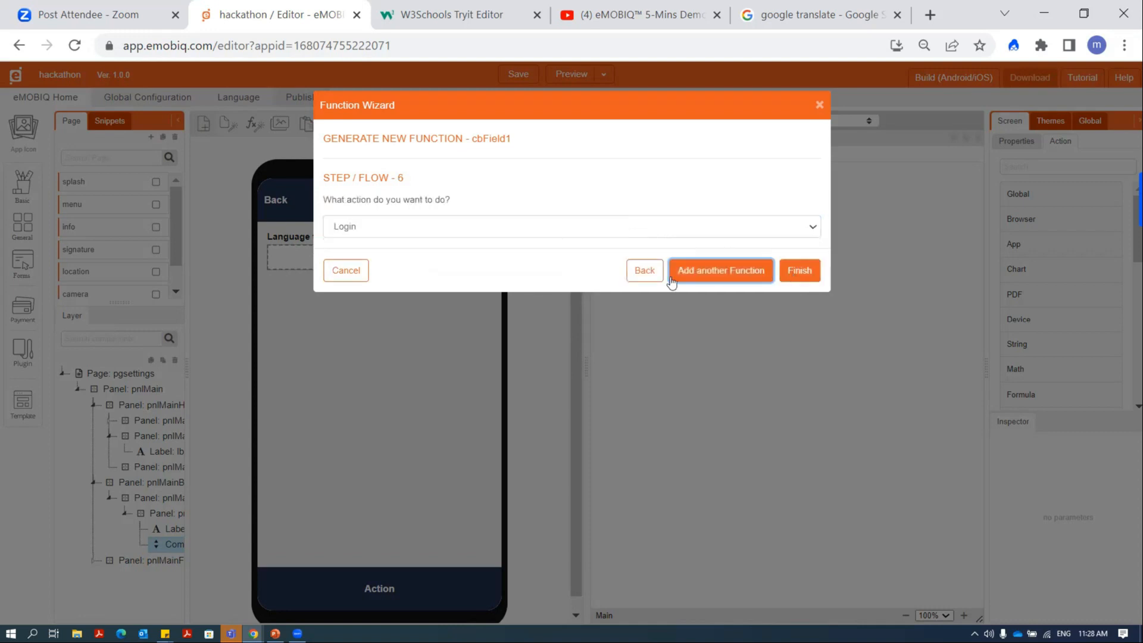
{"action": "left_click", "coordinate": [805, 273]}
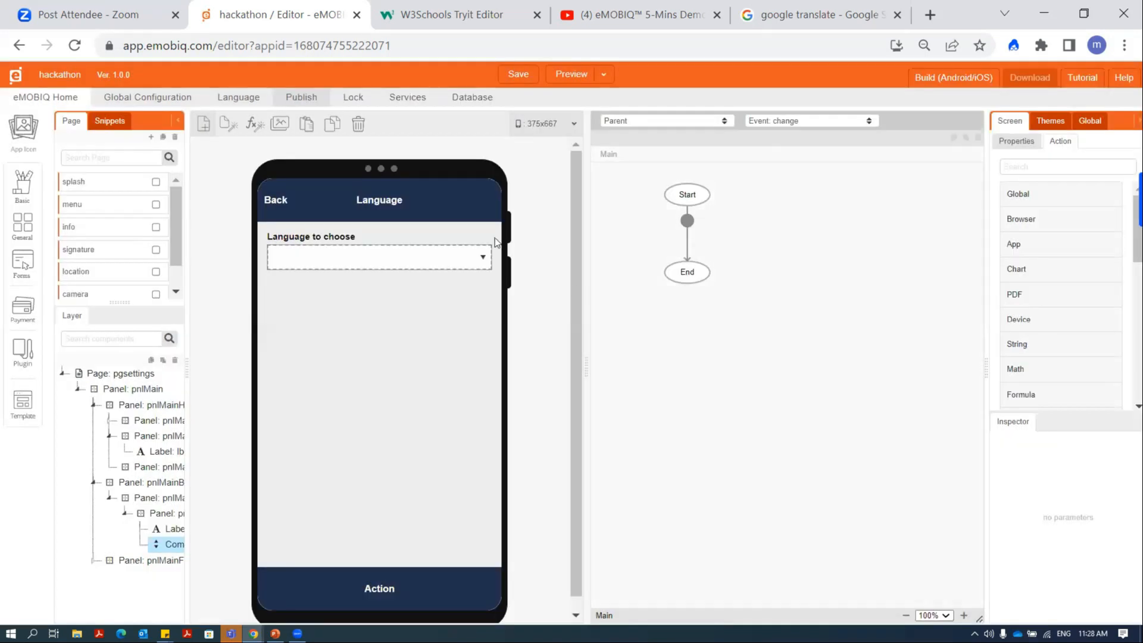
Step: Copy the setLanguage action from the combobox's click event into the flow of its change event
{"action": "left_click", "coordinate": [783, 121]}
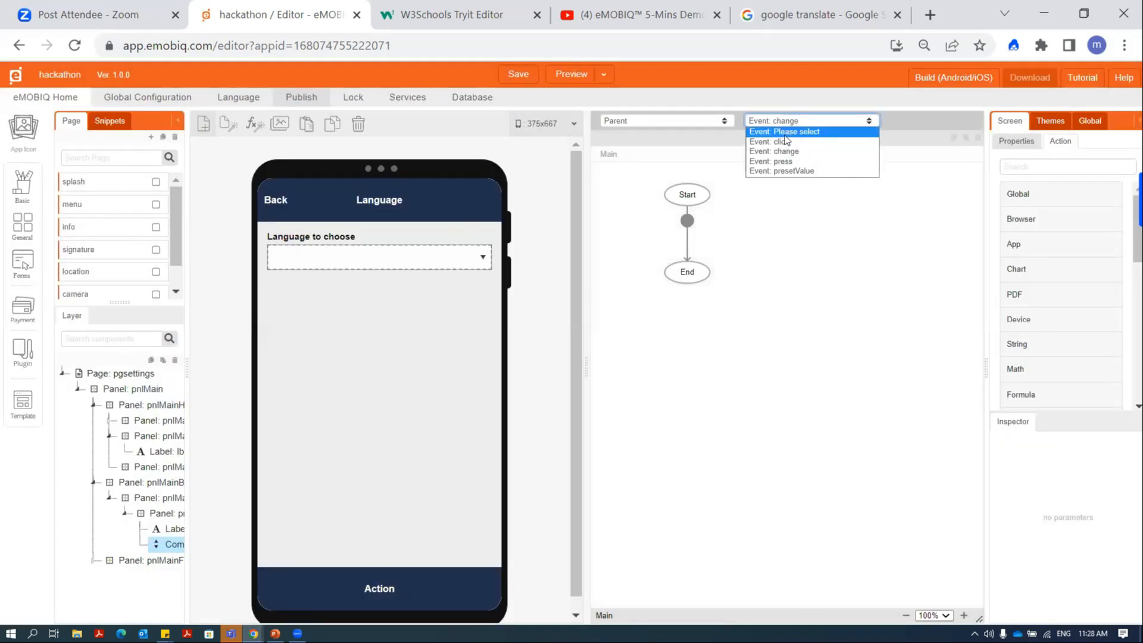
{"action": "left_click", "coordinate": [785, 140]}
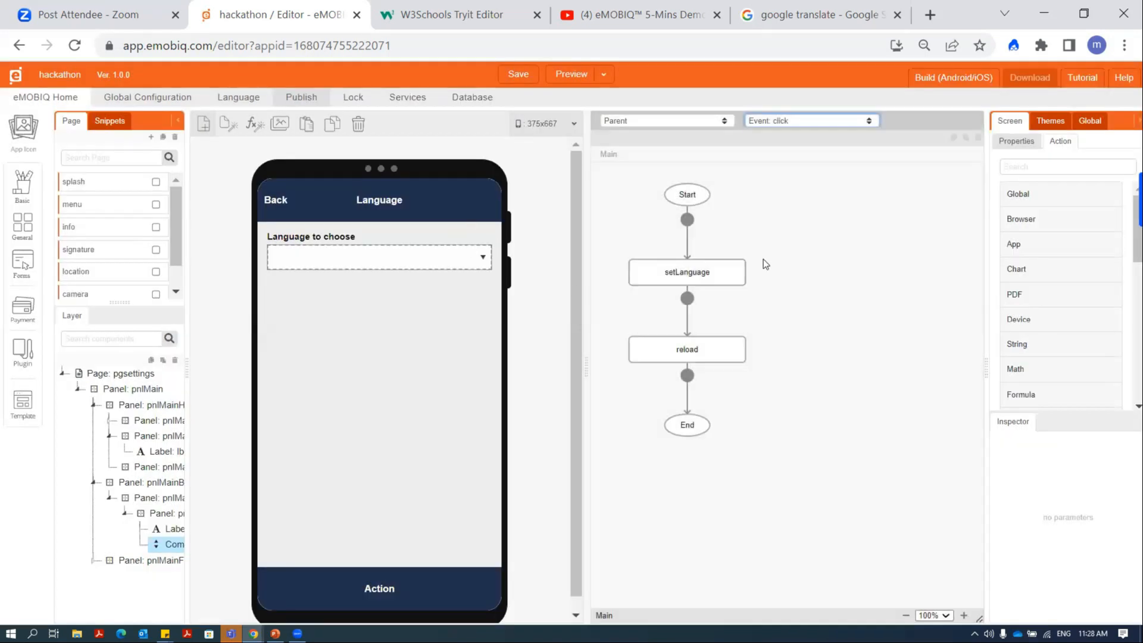
{"action": "left_click", "coordinate": [712, 274]}
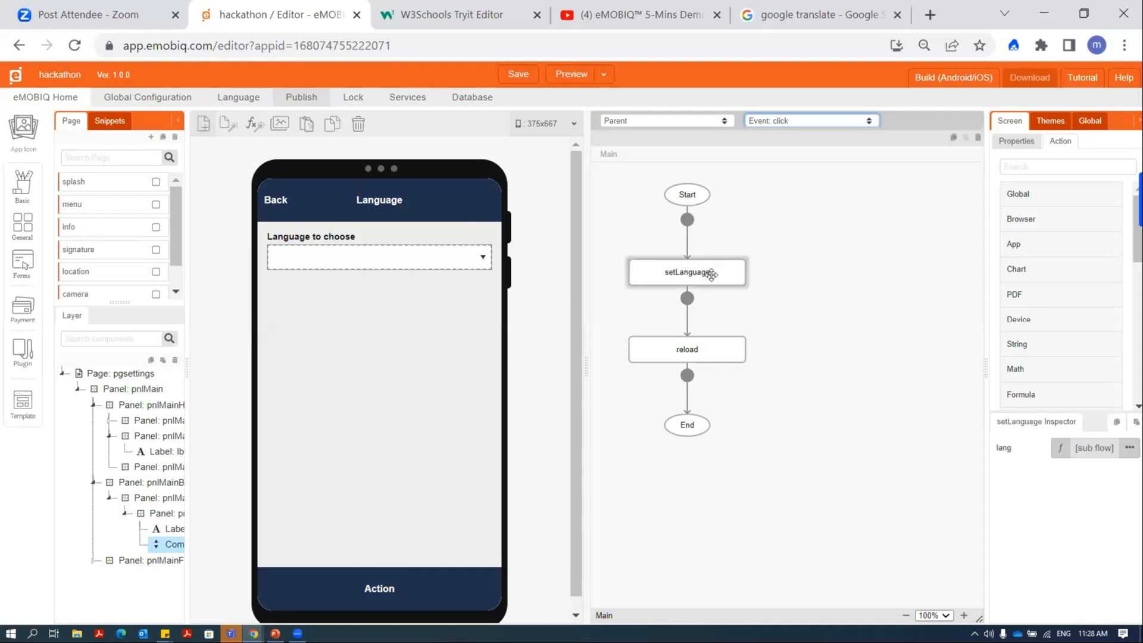
{"action": "left_click", "coordinate": [954, 139]}
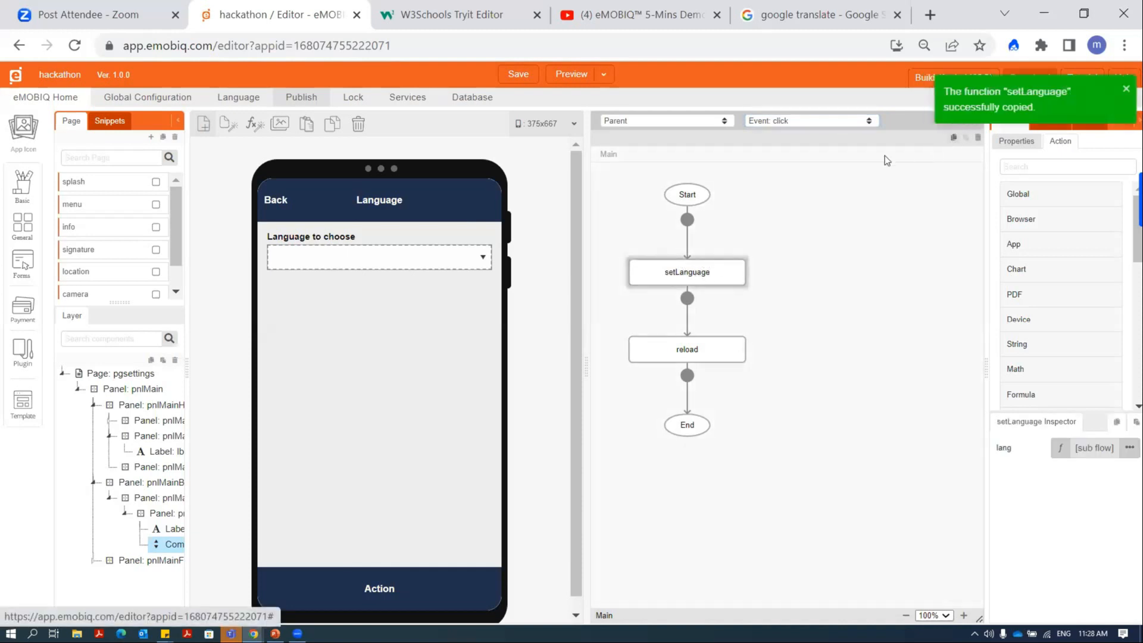
{"action": "left_click", "coordinate": [863, 121]}
{"action": "left_click", "coordinate": [814, 152]}
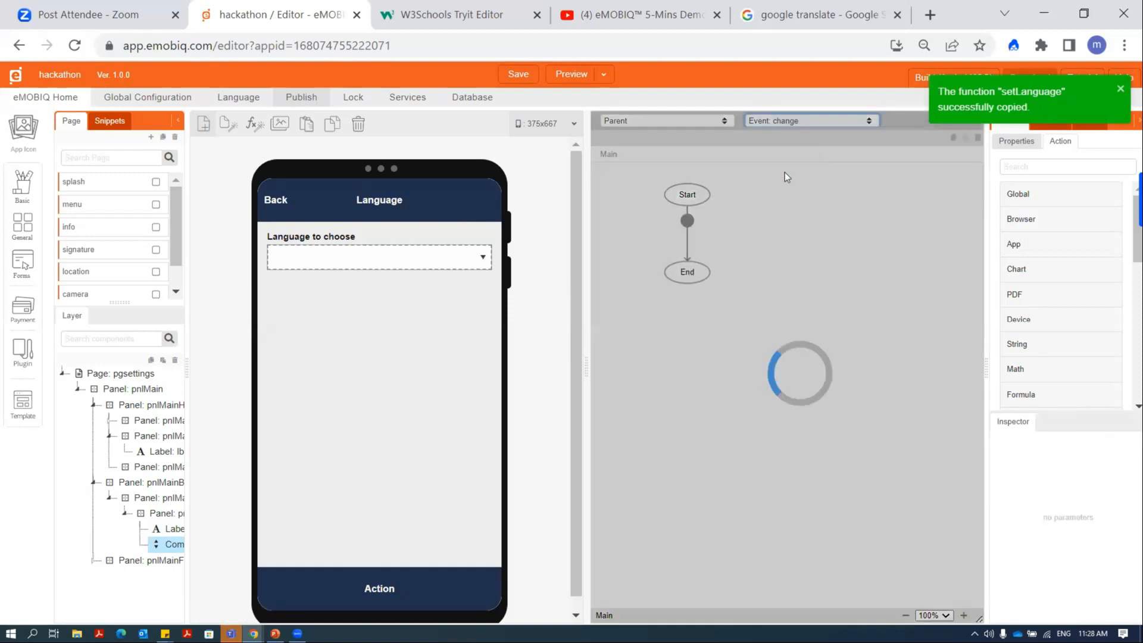
{"action": "left_click", "coordinate": [687, 221]}
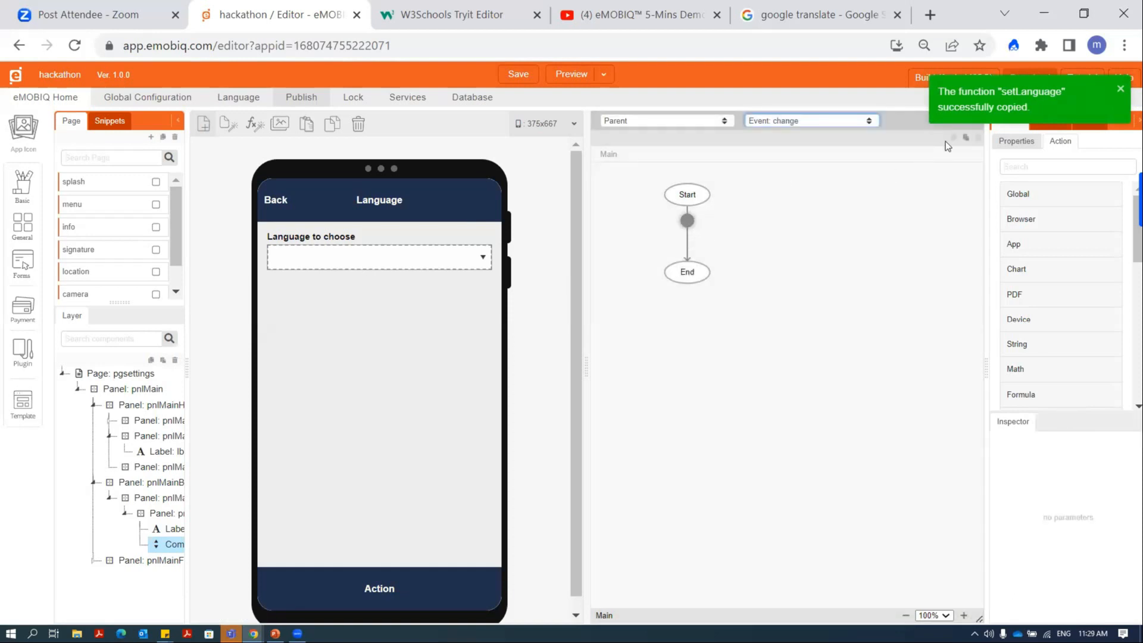
{"action": "left_click", "coordinate": [965, 138]}
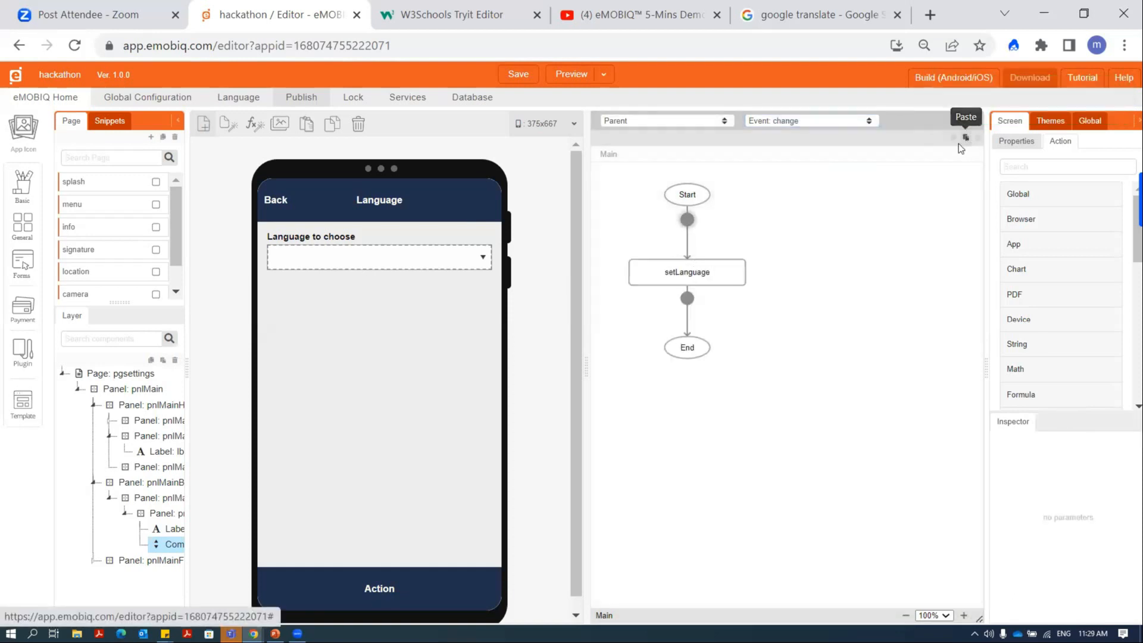
{"action": "left_click", "coordinate": [707, 272]}
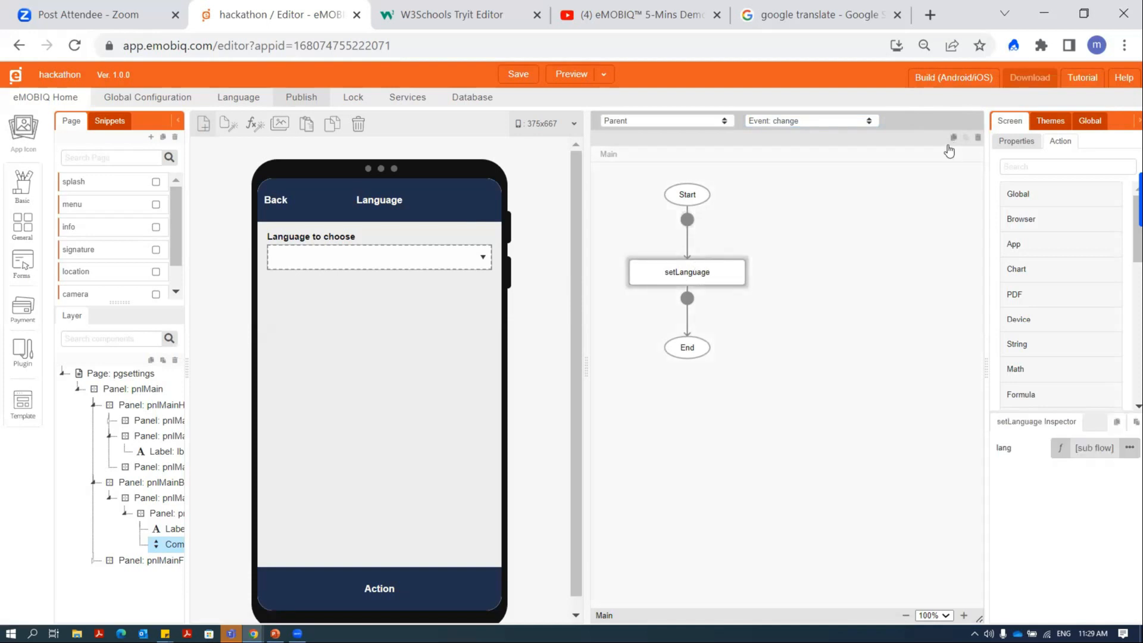
Step: Copy the reload action from the combobox's click event and paste it after setLanguage in the change event
{"action": "left_click", "coordinate": [857, 119]}
{"action": "left_click", "coordinate": [773, 142]}
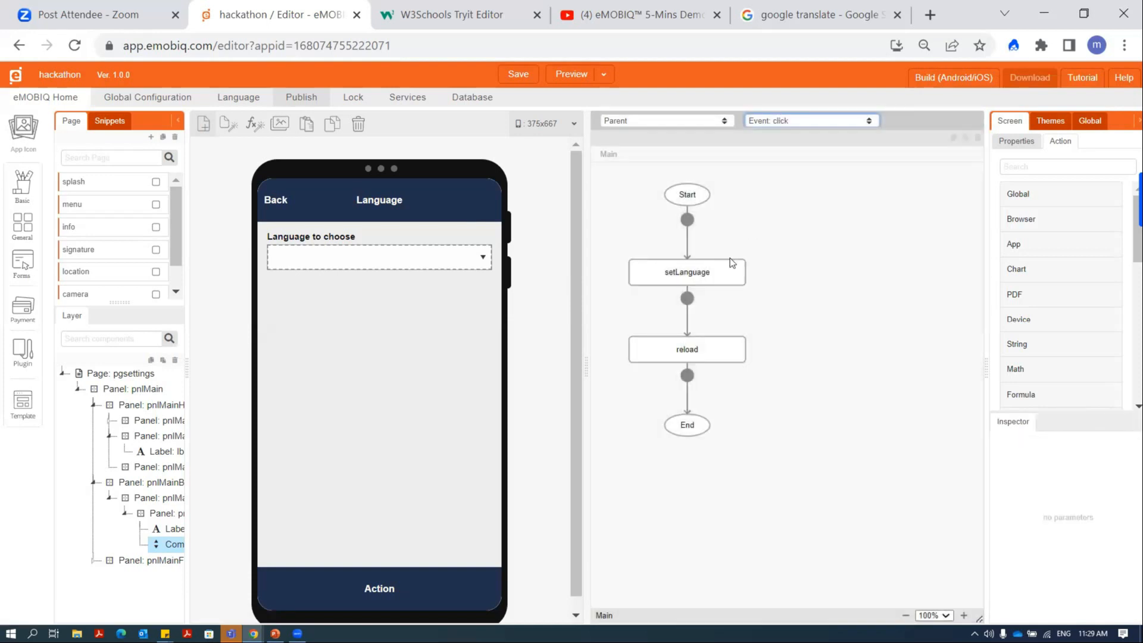
{"action": "left_click", "coordinate": [701, 351]}
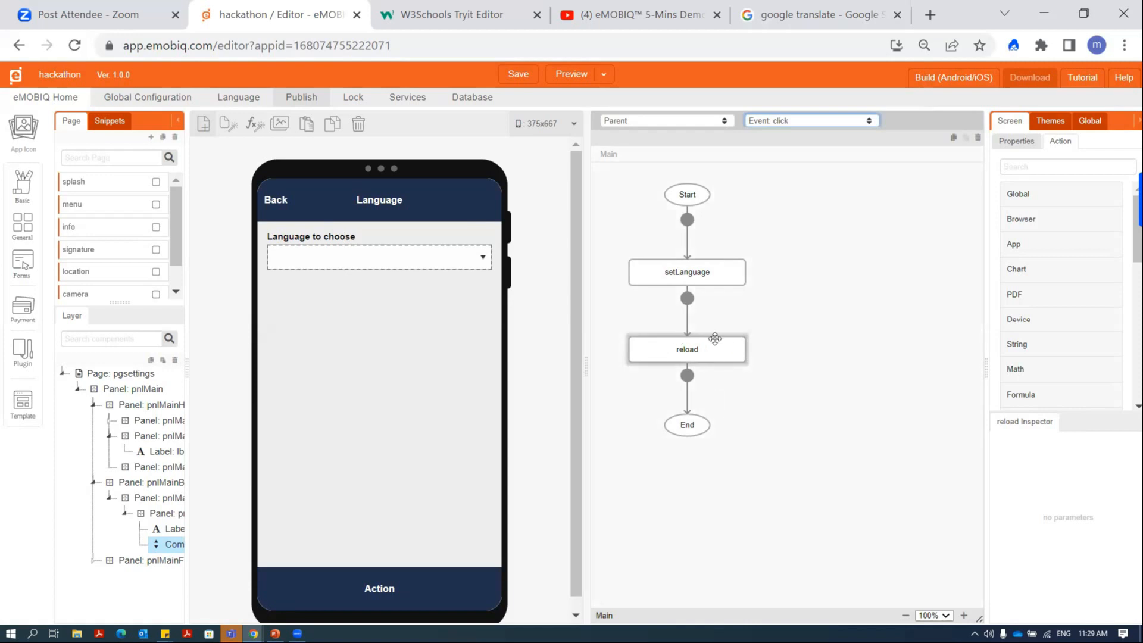
{"action": "left_click", "coordinate": [954, 137]}
{"action": "left_click", "coordinate": [794, 122]}
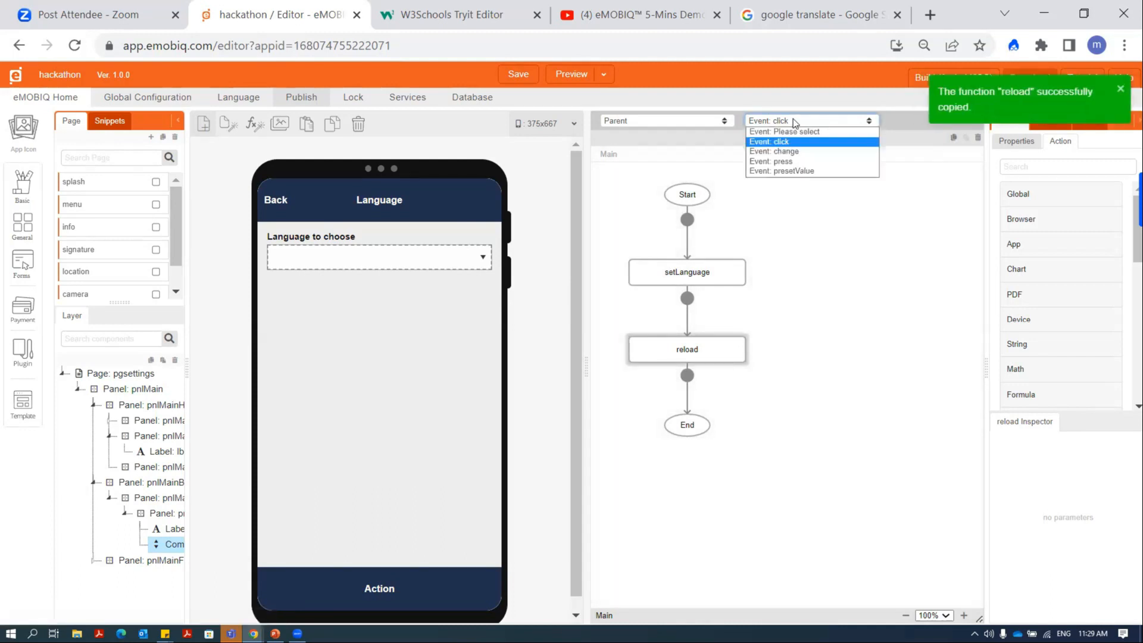
{"action": "left_click", "coordinate": [777, 151]}
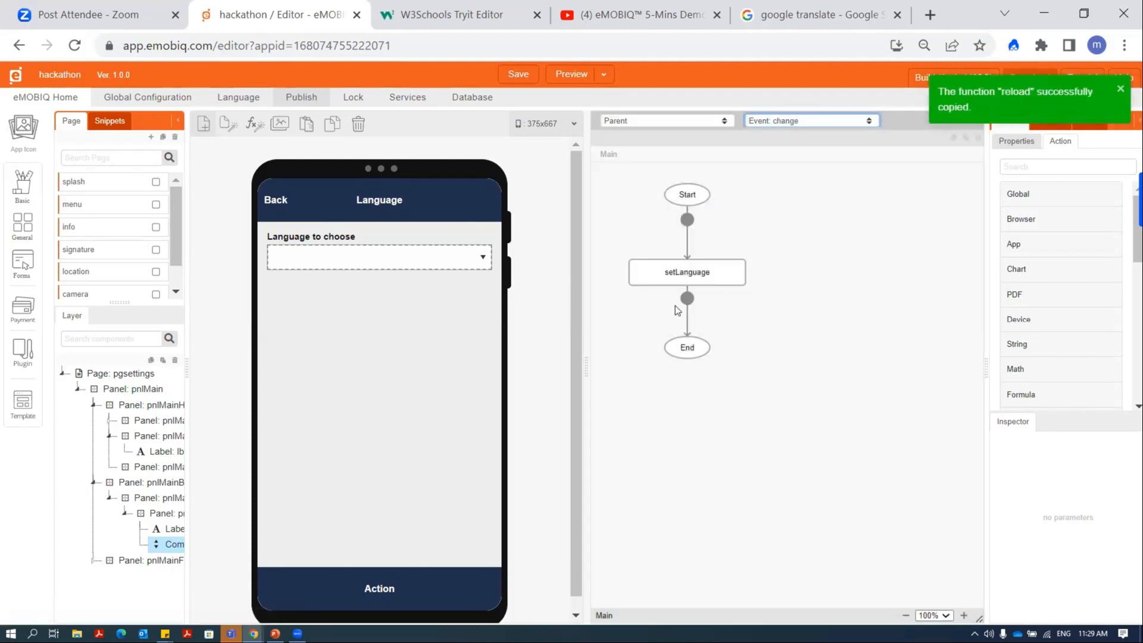
{"action": "left_click", "coordinate": [964, 138]}
{"action": "left_click", "coordinate": [741, 344]}
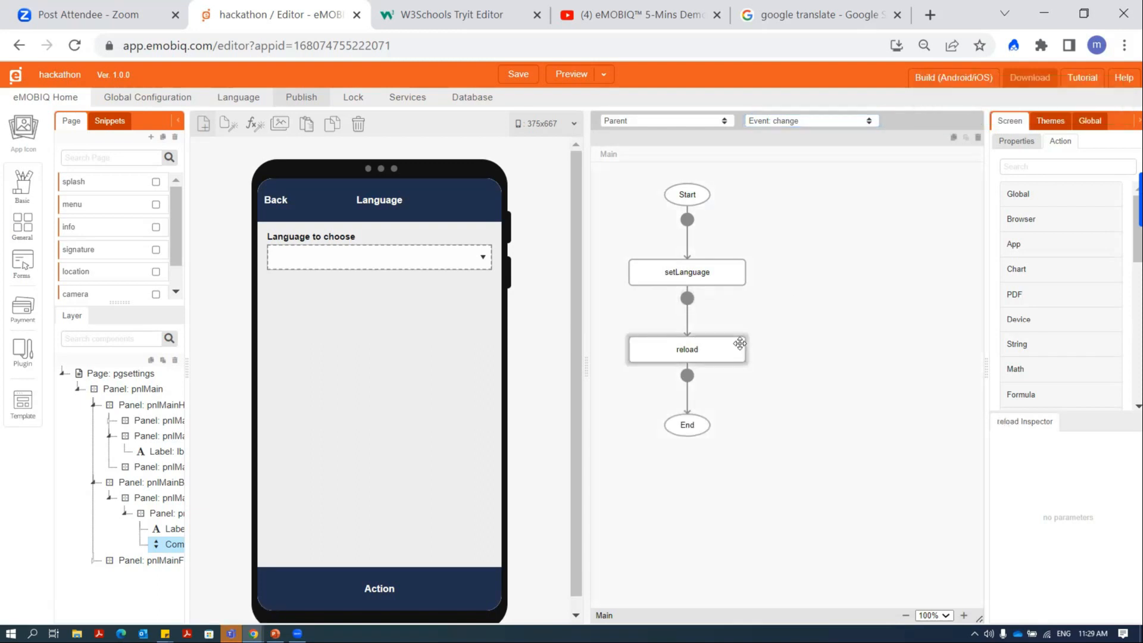
{"action": "left_click", "coordinate": [729, 274]}
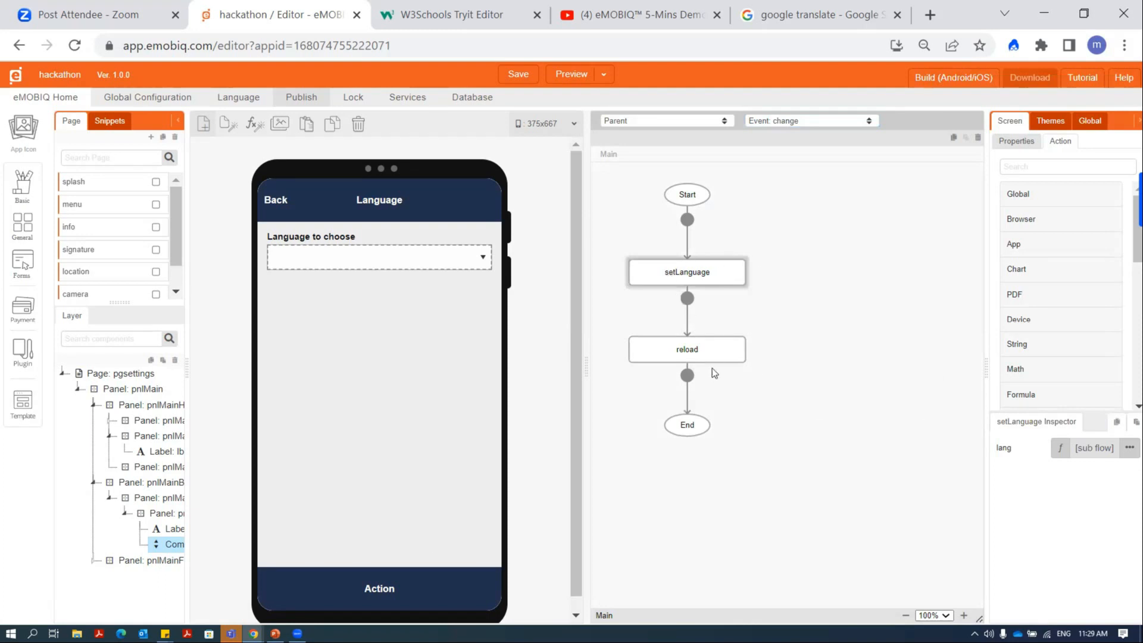
Step: Save the application, open the preview and choose Malay in the combobox to test the language change
{"action": "left_click", "coordinate": [518, 76]}
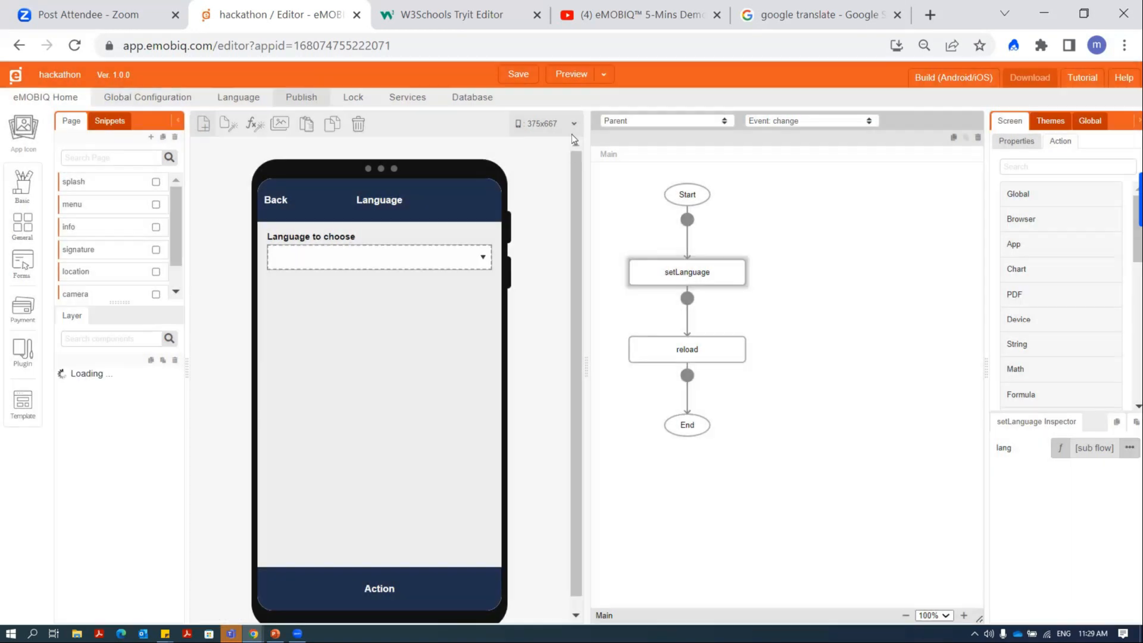
{"action": "left_click", "coordinate": [572, 77]}
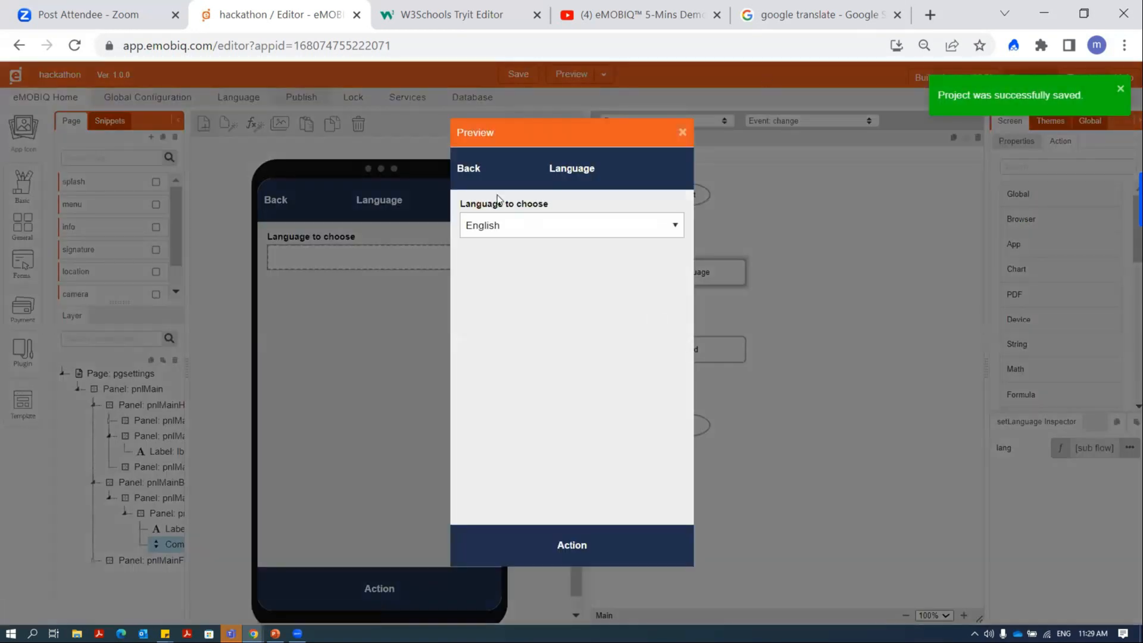
{"action": "left_click", "coordinate": [673, 230]}
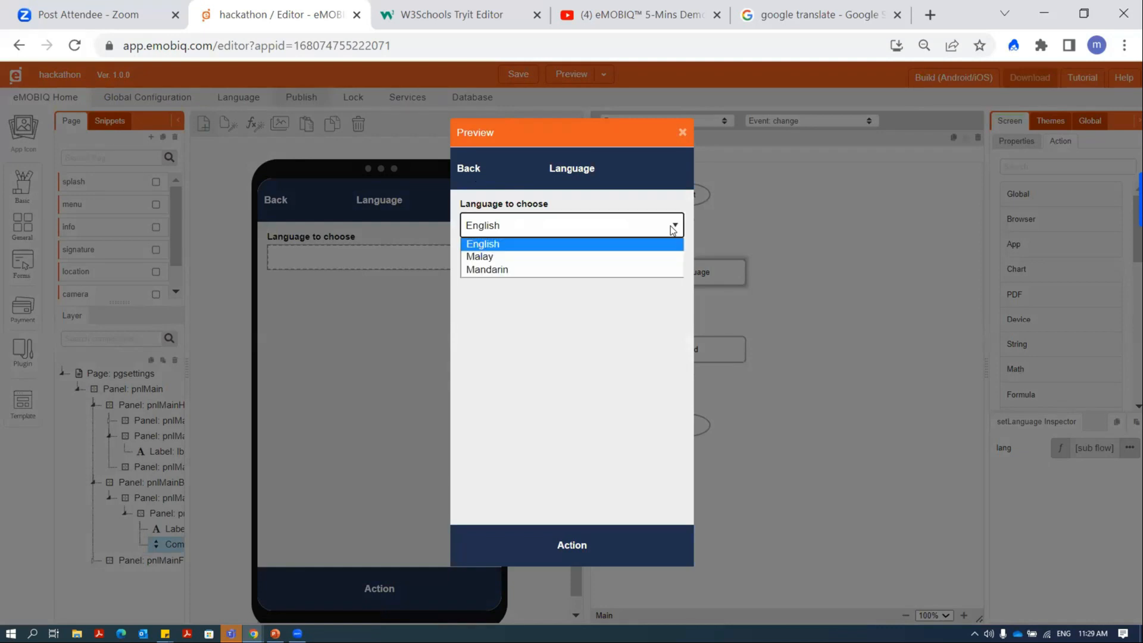
{"action": "left_click", "coordinate": [653, 259]}
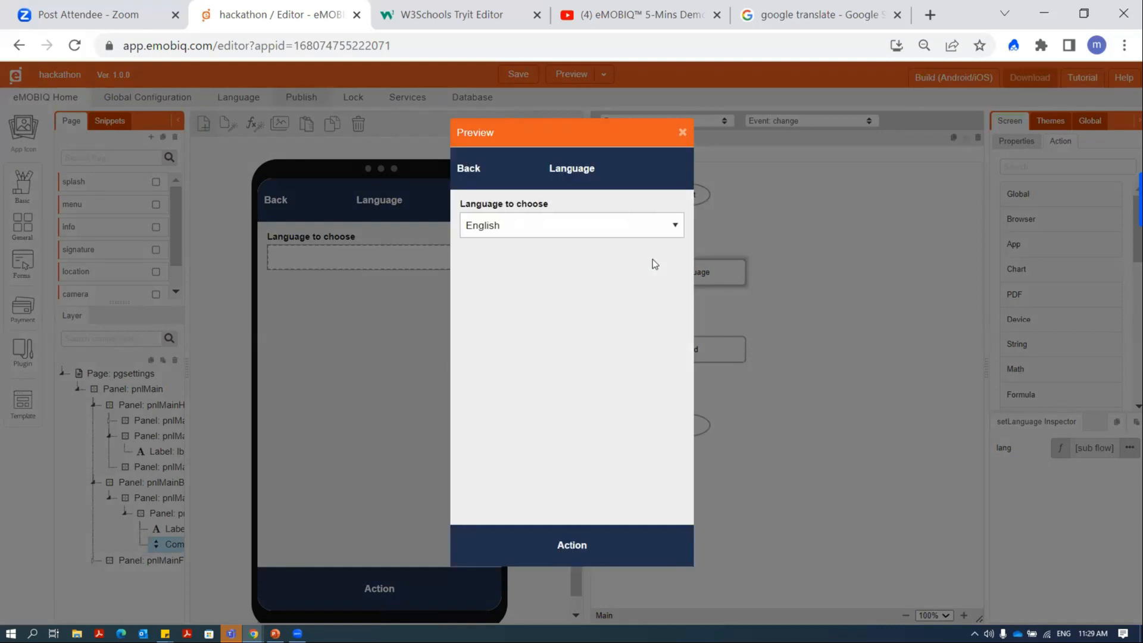
Step: Close the preview and review the reload action in the change event, plus the click flows of the Back panel and the combobox
{"action": "left_click", "coordinate": [683, 132]}
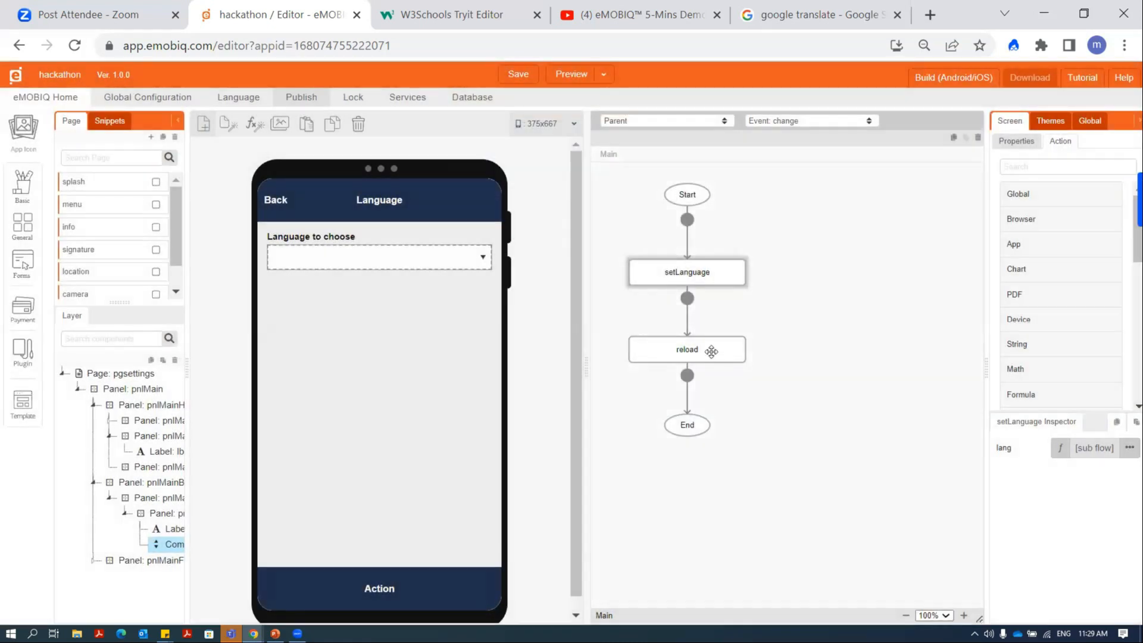
{"action": "left_click", "coordinate": [712, 352]}
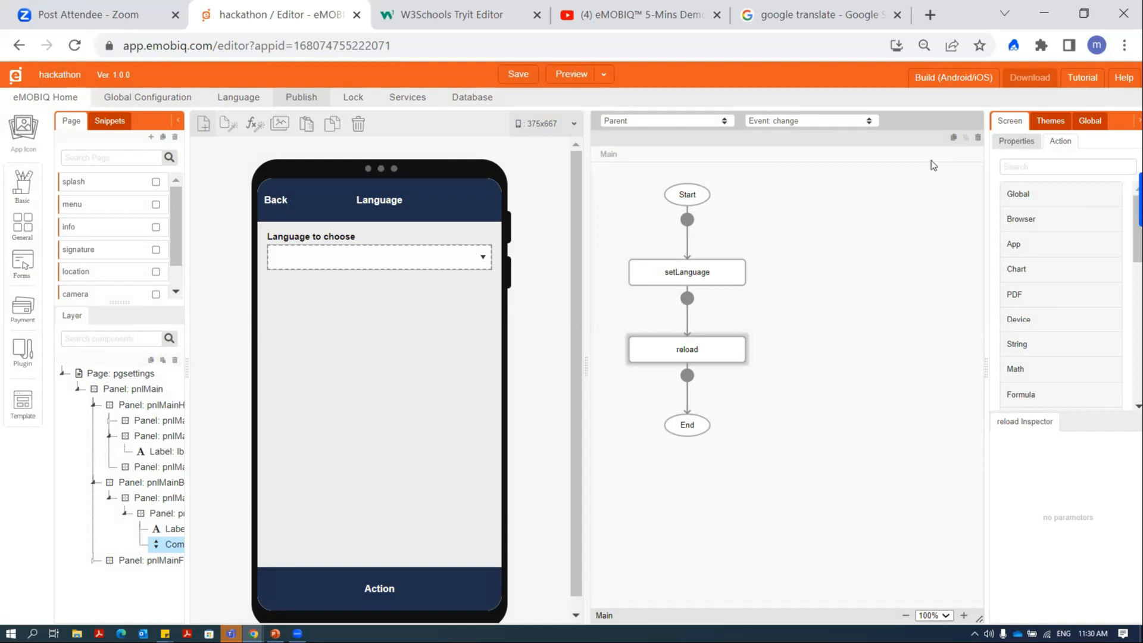
{"action": "left_click", "coordinate": [296, 201]}
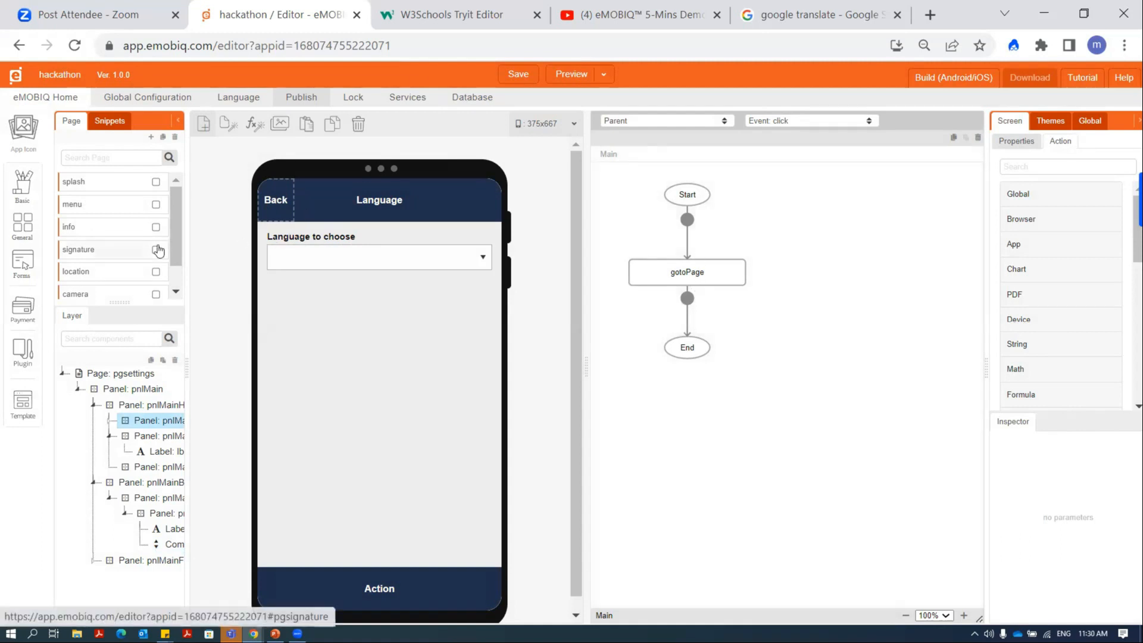
{"action": "left_click", "coordinate": [296, 255]}
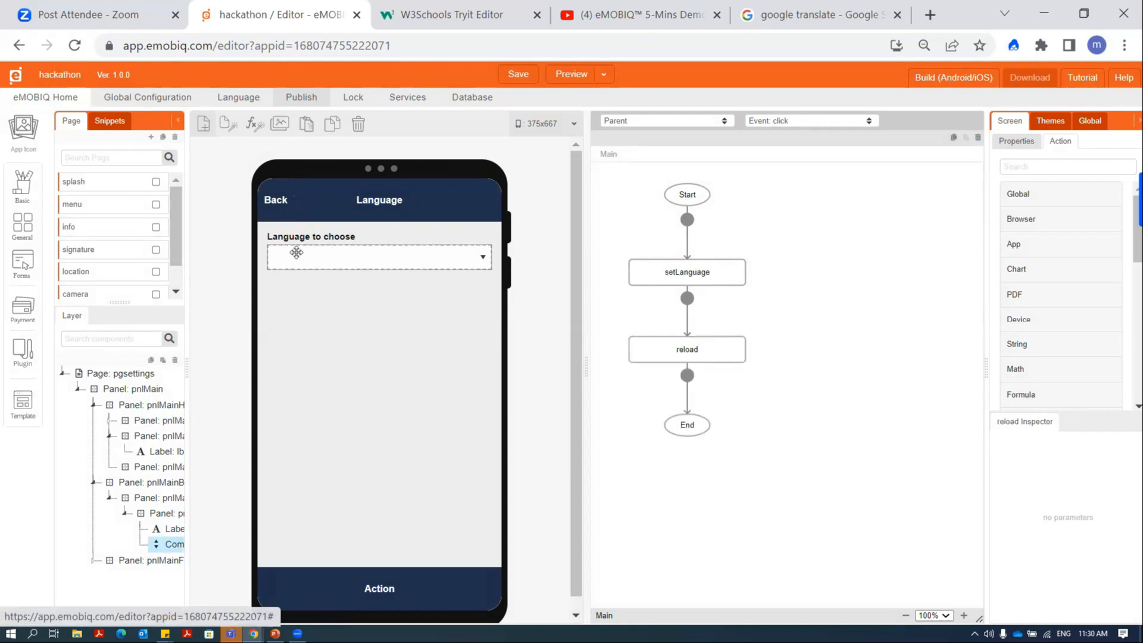
{"action": "left_click", "coordinate": [281, 197]}
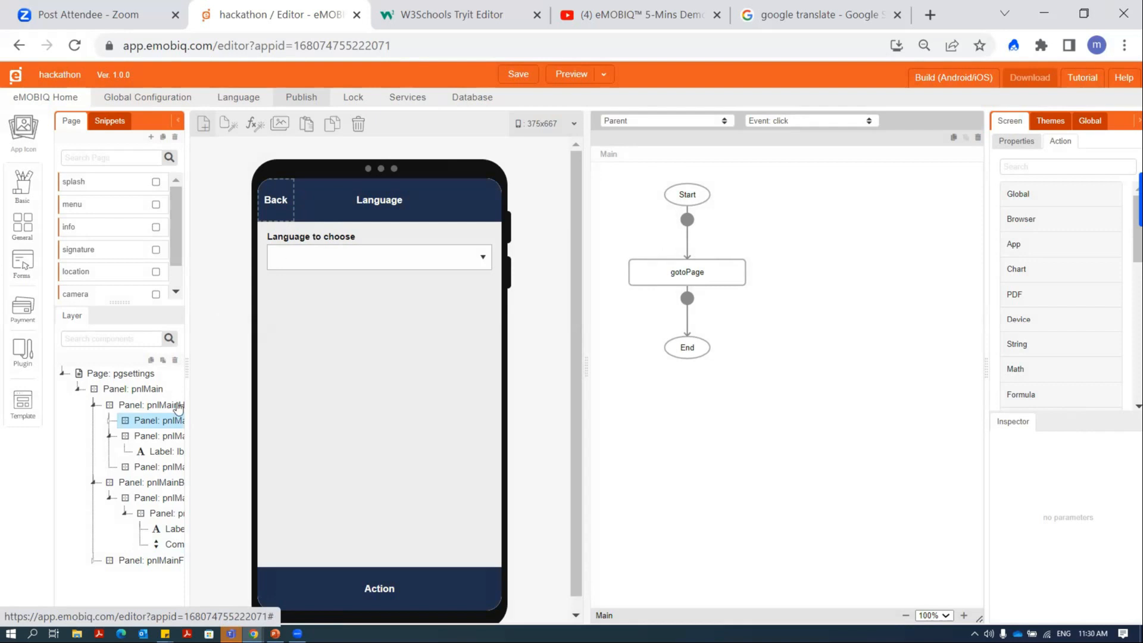
Step: Show the load event flow of the pgsettings page and inspect its getLanguageList and setComboOptions actions
{"action": "left_click", "coordinate": [125, 374]}
{"action": "left_click", "coordinate": [769, 120]}
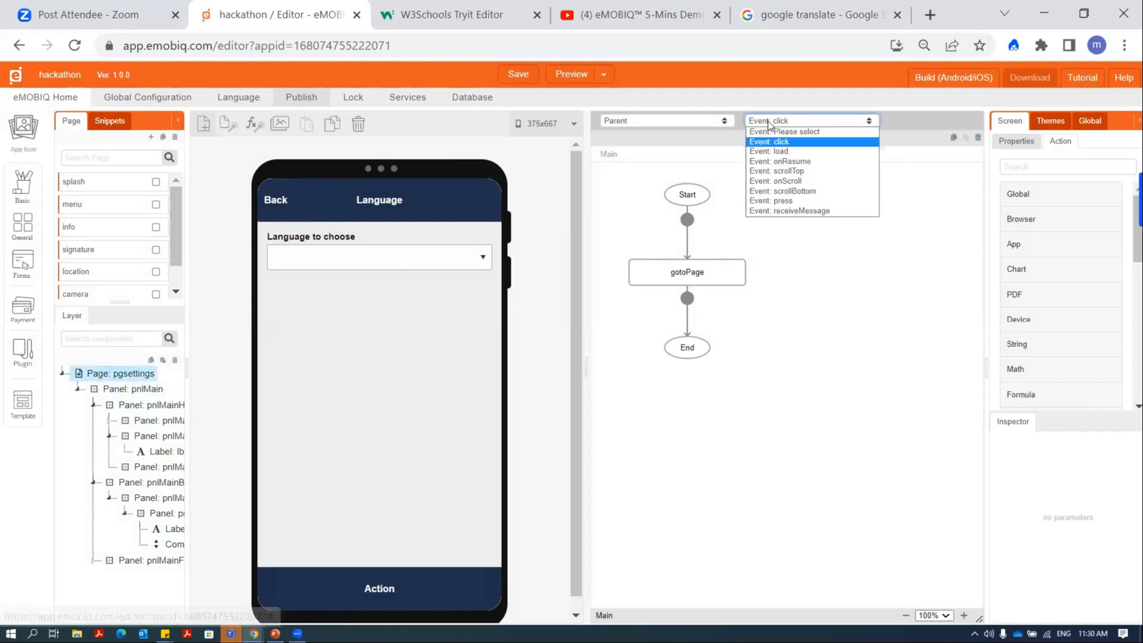
{"action": "left_click", "coordinate": [781, 151]}
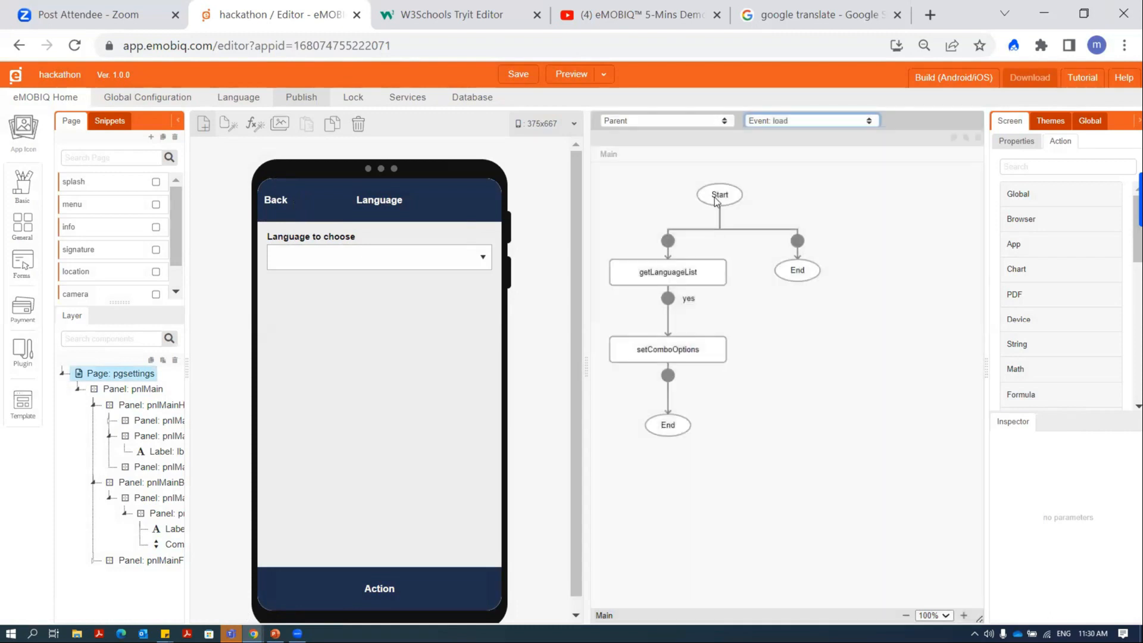
{"action": "left_click", "coordinate": [669, 273]}
{"action": "left_click", "coordinate": [668, 352]}
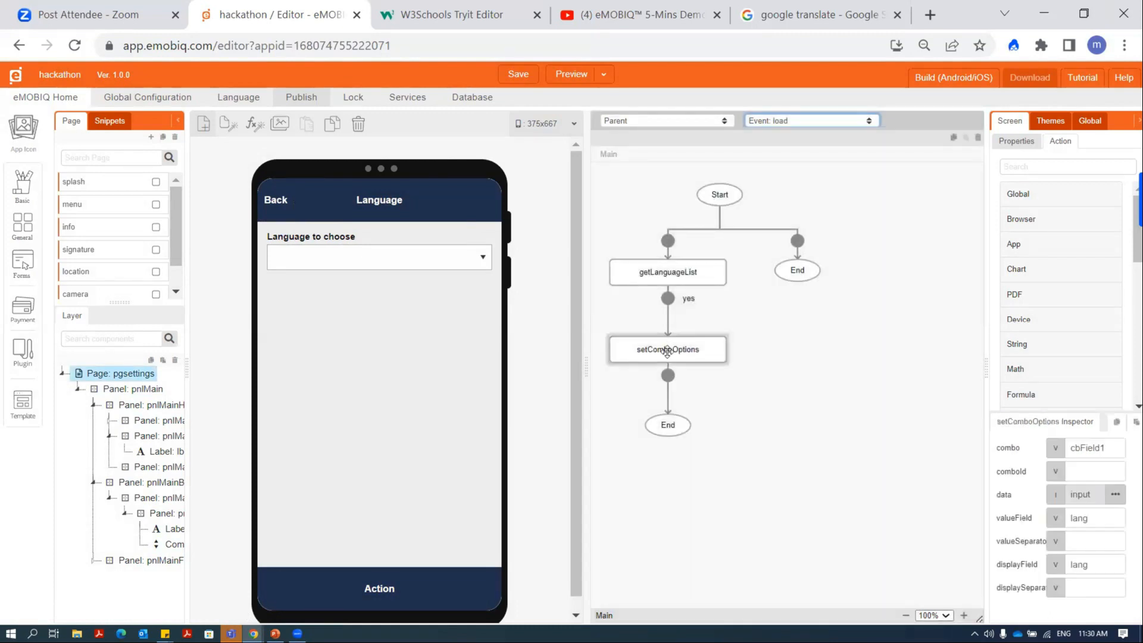
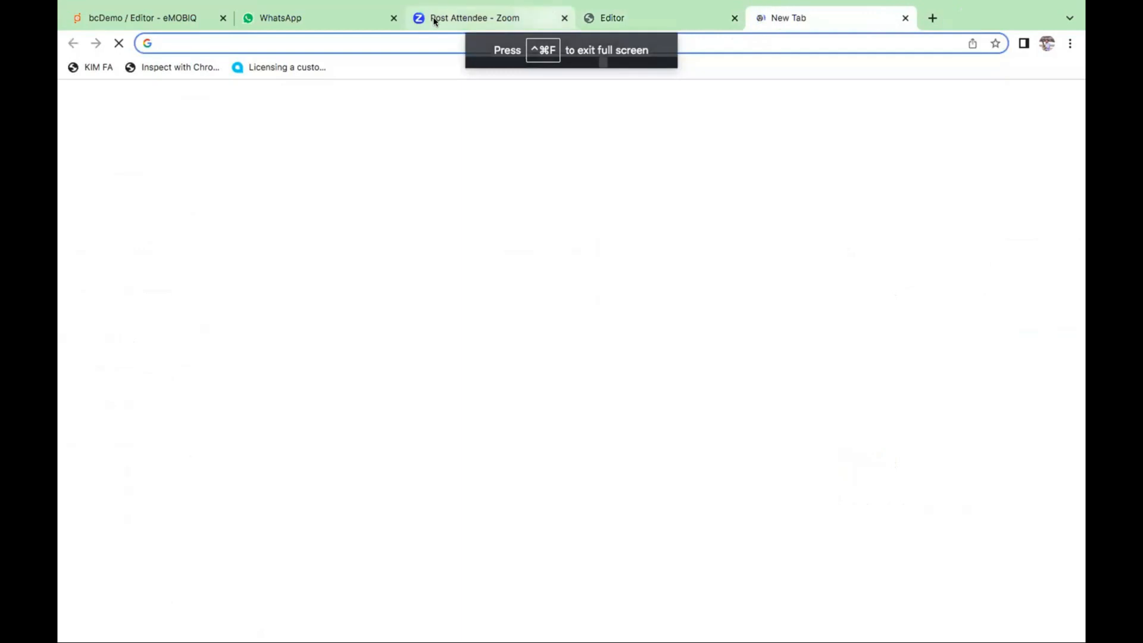
Step: Open app.emobiq.com in the new tab and look over the dashboard down to its list of applications
{"action": "left_click", "coordinate": [171, 43]}
{"action": "type", "text": "app"}
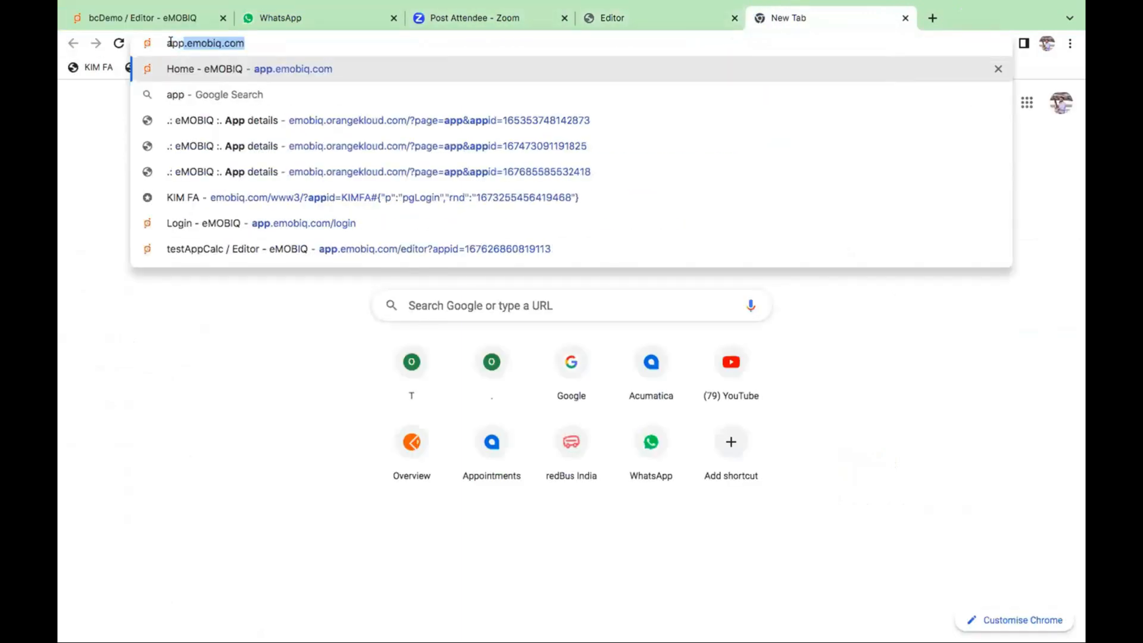
{"action": "key", "text": "Return"}
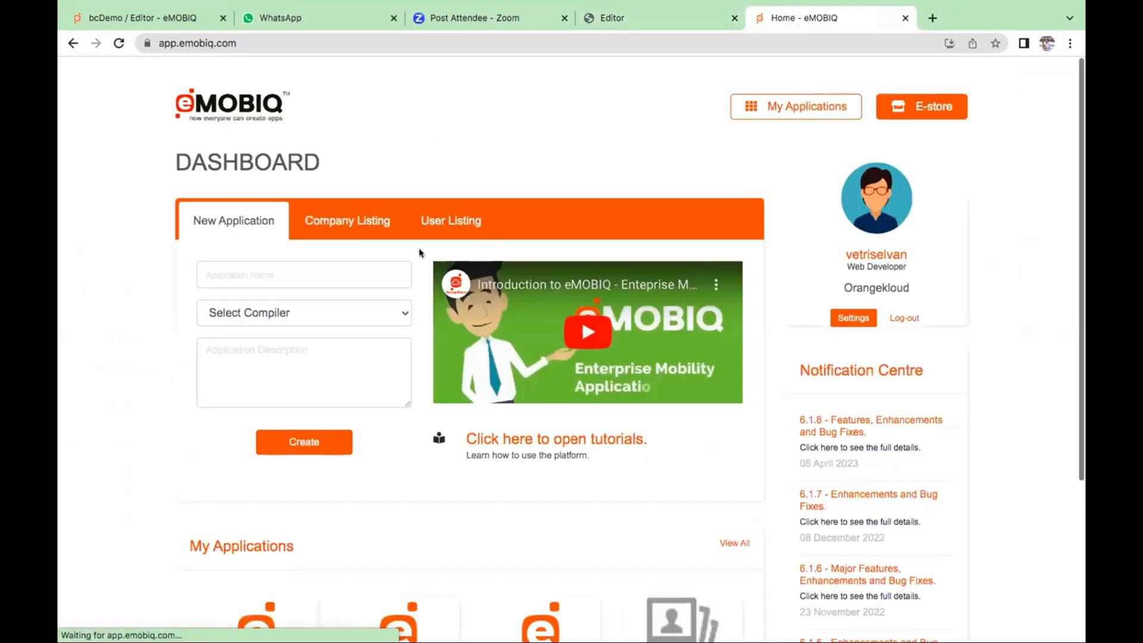
{"action": "scroll", "coordinate": [308, 375], "scroll_direction": "down", "scroll_amount": 2}
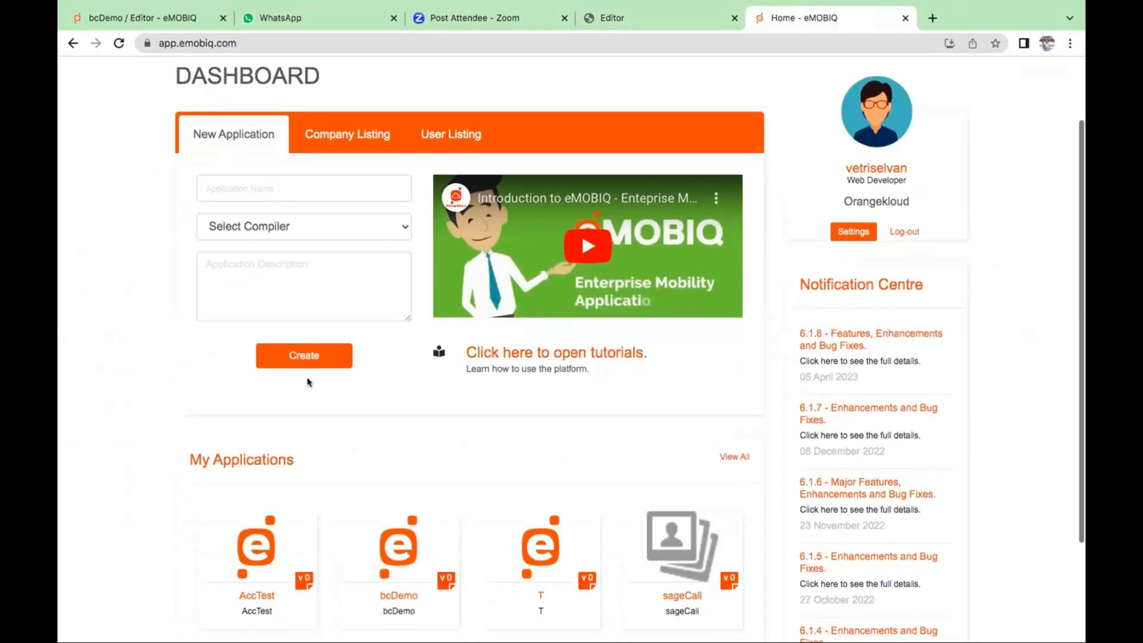
{"action": "scroll", "coordinate": [307, 381], "scroll_direction": "up", "scroll_amount": 3}
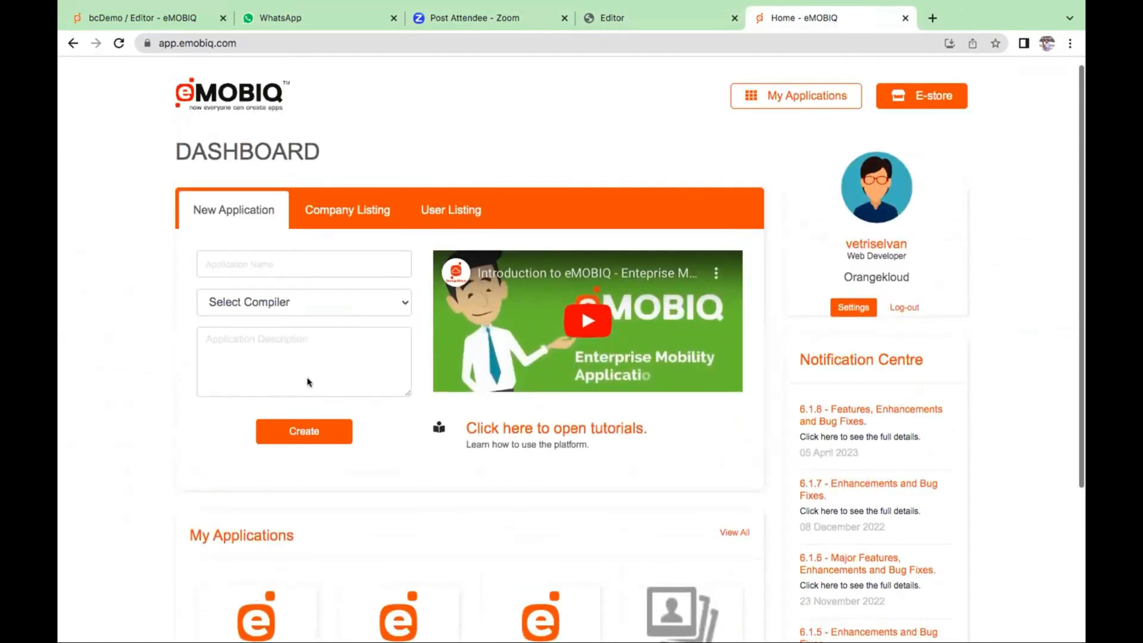
{"action": "scroll", "coordinate": [307, 381], "scroll_direction": "down", "scroll_amount": 3}
{"action": "scroll", "coordinate": [308, 382], "scroll_direction": "down", "scroll_amount": 1}
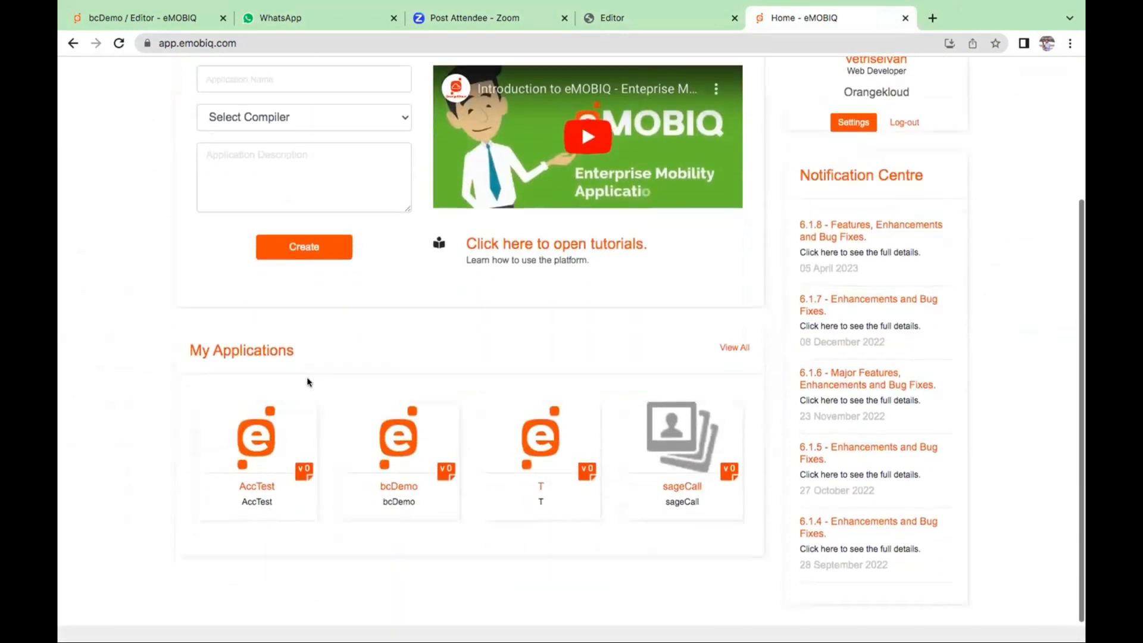
{"action": "mouse_move", "coordinate": [300, 401]}
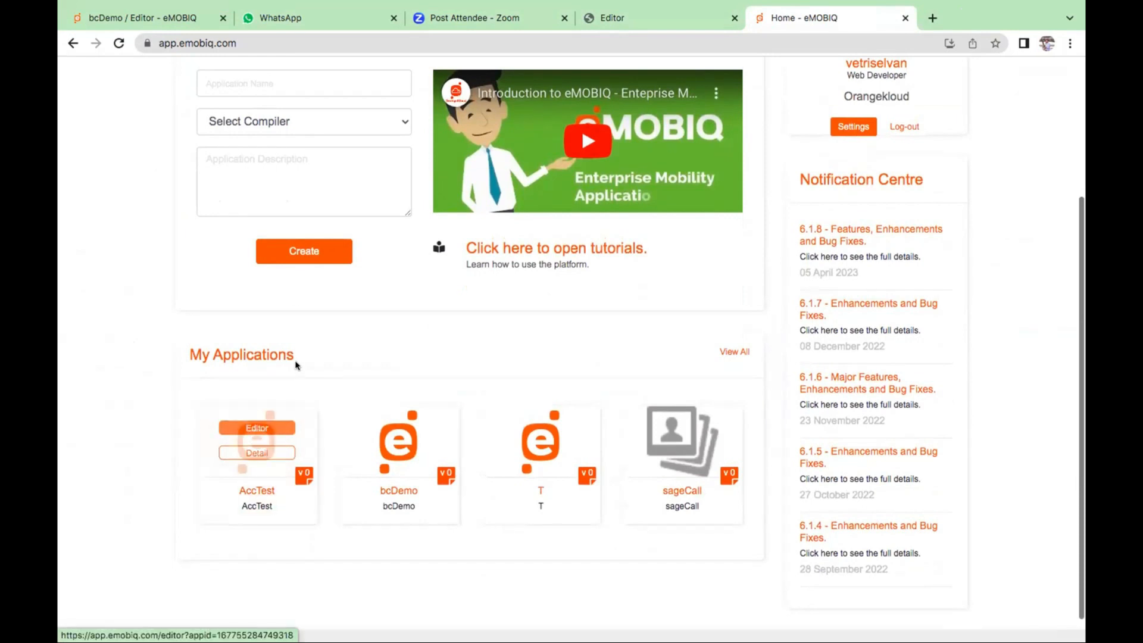
Step: Create a new application named appTESTAPI with the Cordova compiler and the description appTESTAPI
{"action": "scroll", "coordinate": [262, 269], "scroll_direction": "up", "scroll_amount": 3}
{"action": "left_click", "coordinate": [262, 274]}
{"action": "type", "text": "appTESTAPI"}
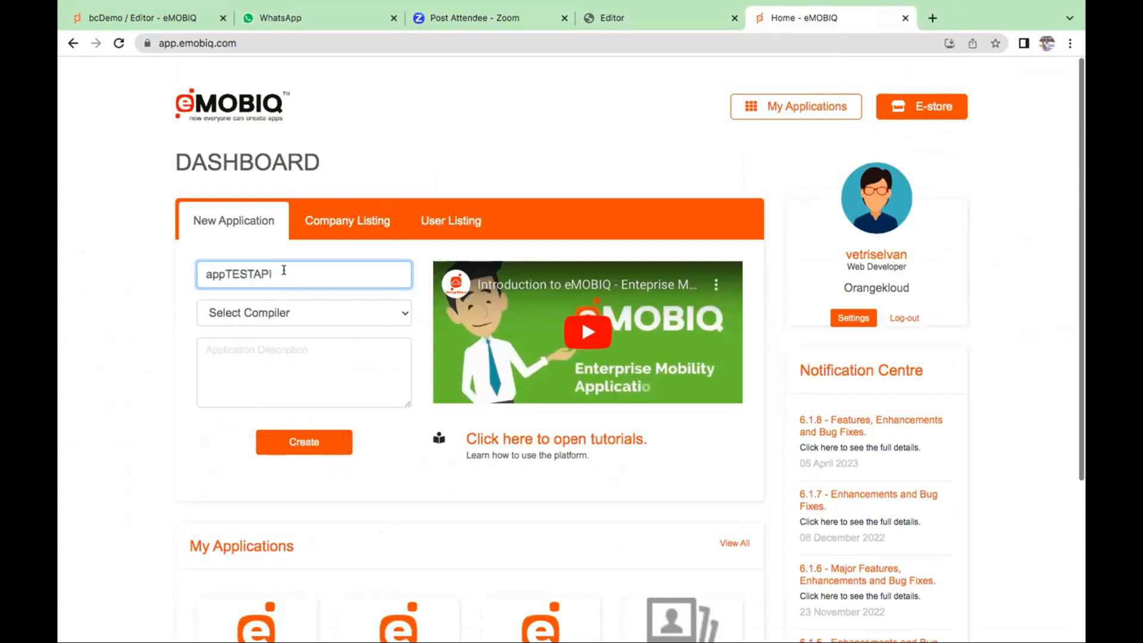
{"action": "left_click_drag", "start_coordinate": [282, 274], "coordinate": [204, 283]}
{"action": "key", "text": "ctrl+c"}
{"action": "left_click", "coordinate": [232, 311]}
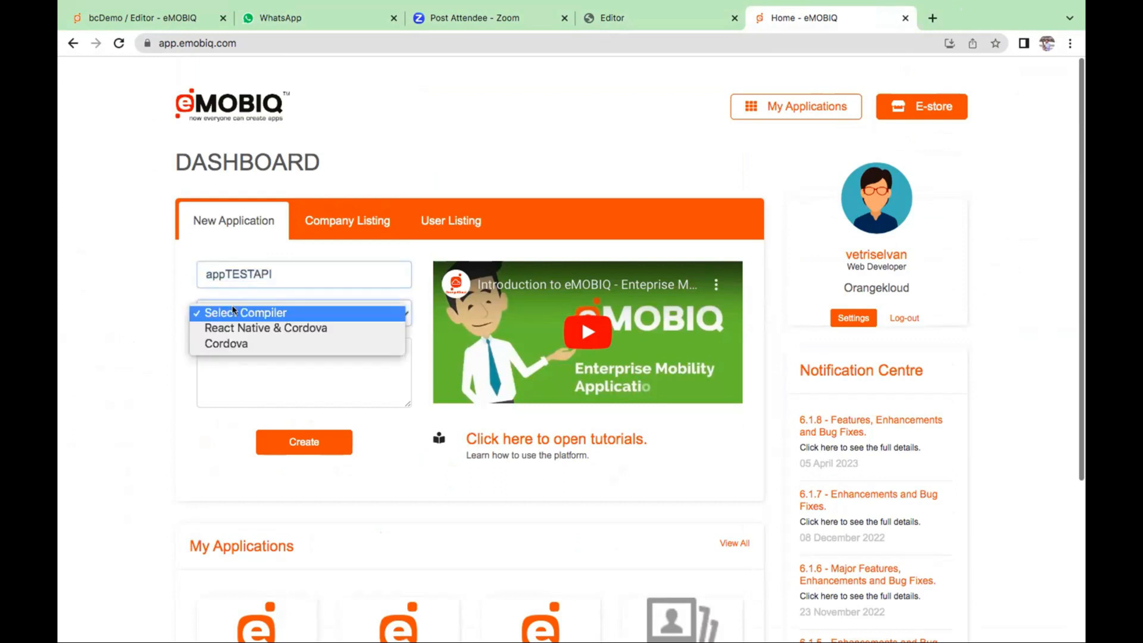
{"action": "left_click", "coordinate": [232, 342]}
{"action": "left_click", "coordinate": [232, 349]}
{"action": "key", "text": "ctrl+v"}
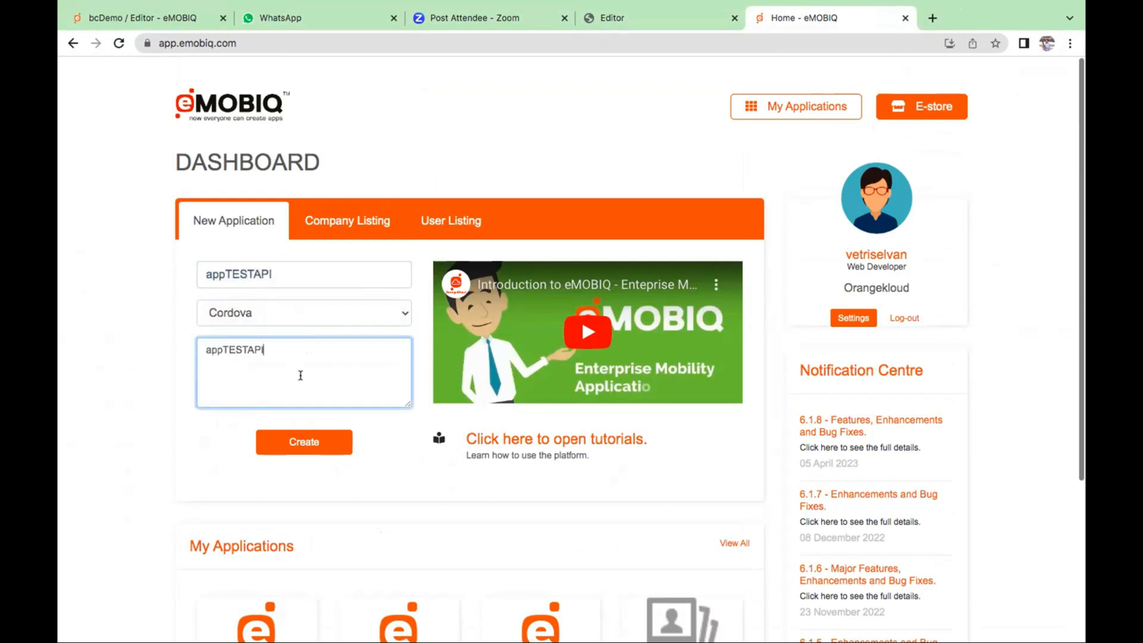
{"action": "left_click", "coordinate": [298, 441]}
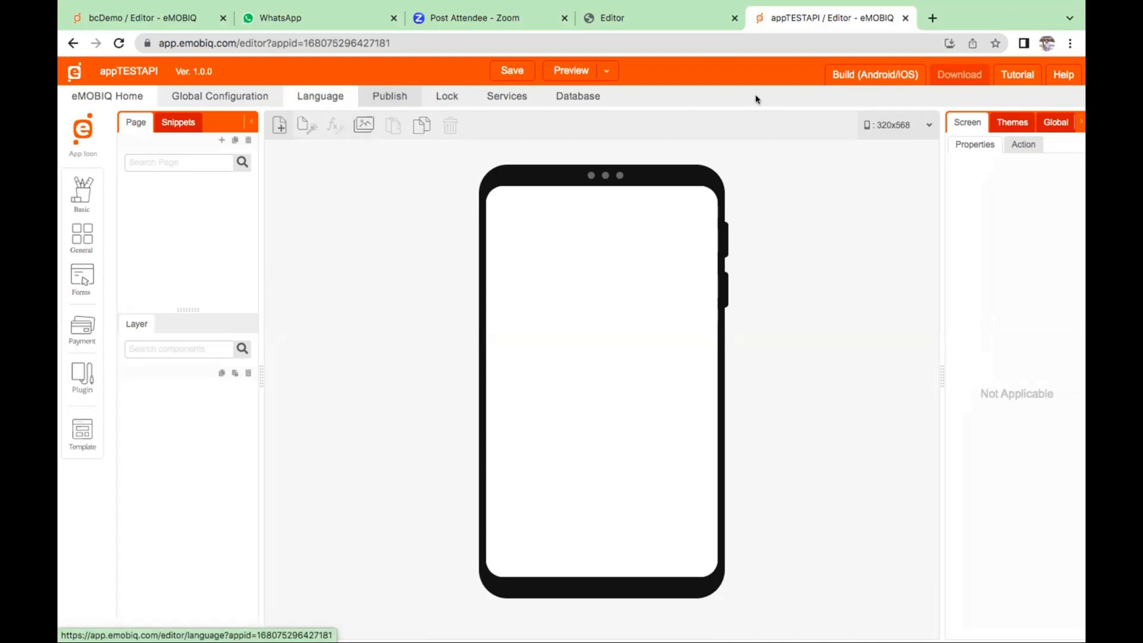
Step: Add a Local Table service to the application's services and name it l_user
{"action": "left_click", "coordinate": [487, 100]}
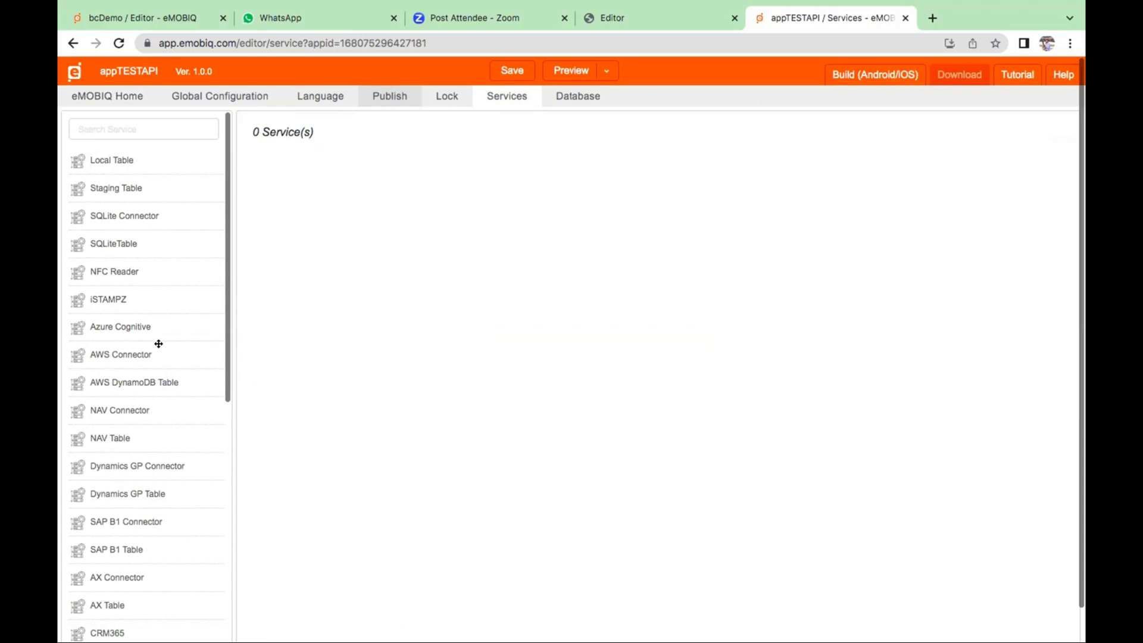
{"action": "scroll", "coordinate": [159, 344], "scroll_direction": "down", "scroll_amount": 3}
{"action": "scroll", "coordinate": [158, 344], "scroll_direction": "down", "scroll_amount": 3}
{"action": "scroll", "coordinate": [158, 343], "scroll_direction": "up", "scroll_amount": 6}
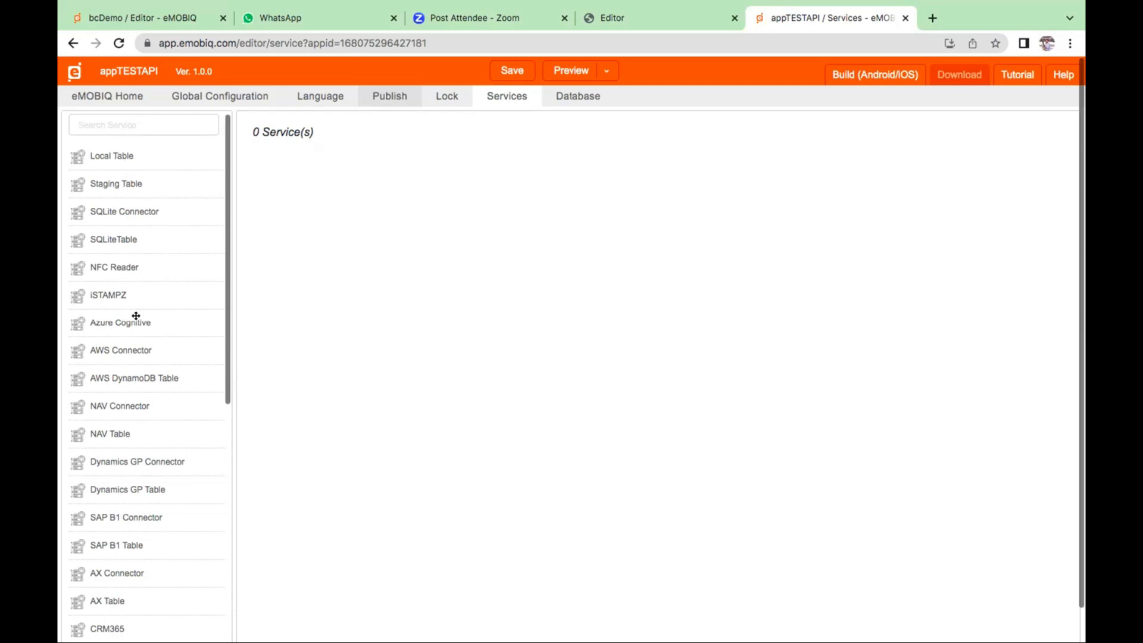
{"action": "scroll", "coordinate": [135, 315], "scroll_direction": "down", "scroll_amount": 1}
{"action": "scroll", "coordinate": [136, 315], "scroll_direction": "up", "scroll_amount": 1}
{"action": "scroll", "coordinate": [136, 316], "scroll_direction": "up", "scroll_amount": 1}
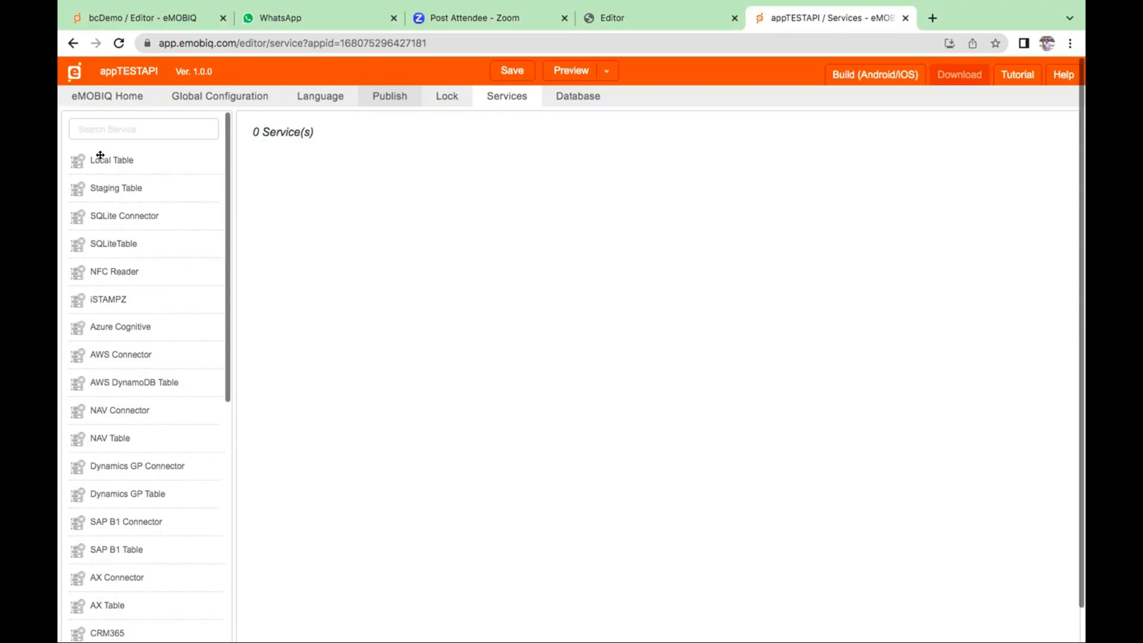
{"action": "left_click_drag", "start_coordinate": [100, 156], "coordinate": [334, 161]}
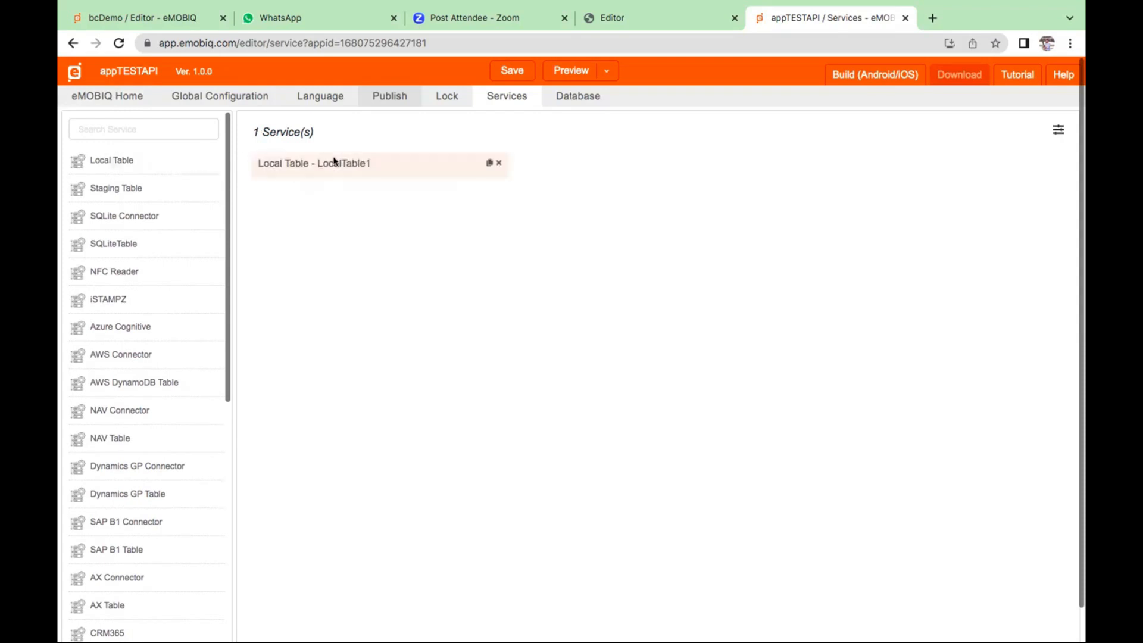
{"action": "left_click", "coordinate": [334, 162]}
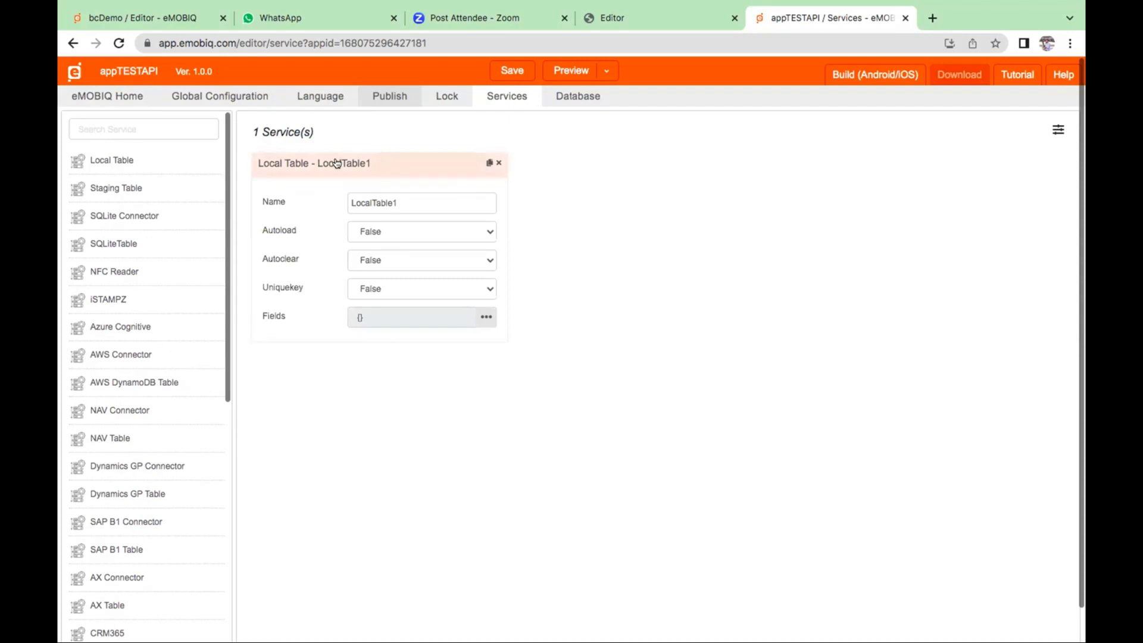
{"action": "left_click_drag", "start_coordinate": [405, 199], "coordinate": [316, 198]}
{"action": "type", "text": "l_user"}
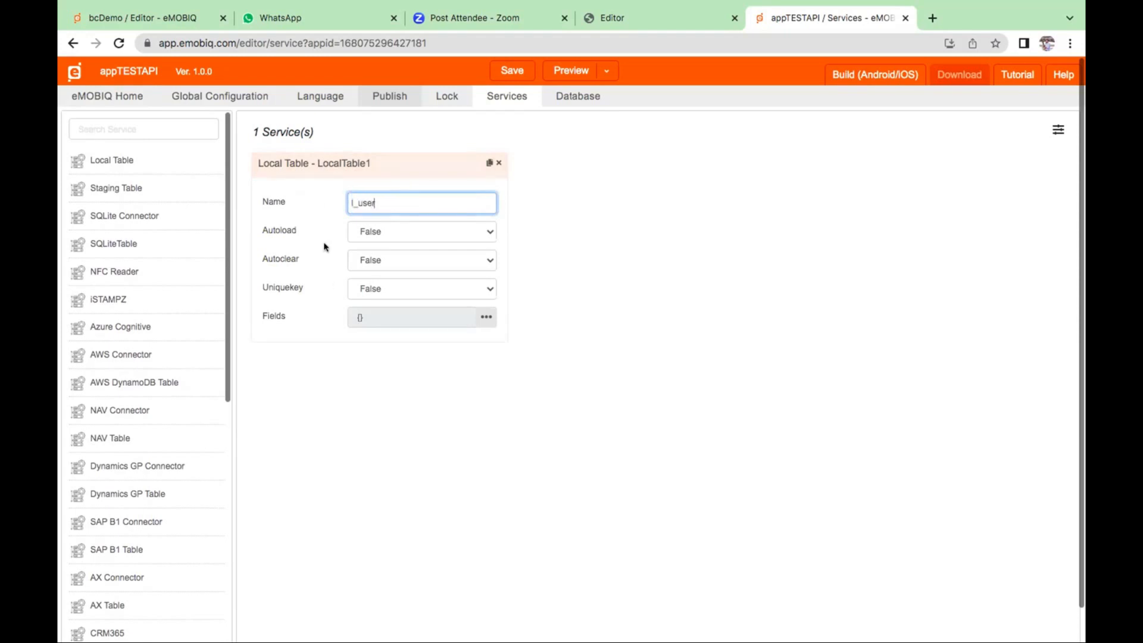
Step: Define the text fields user_name, mobile and email for the l_user table and save them
{"action": "left_click", "coordinate": [478, 318]}
{"action": "type", "text": "user_name"}
{"action": "left_click", "coordinate": [713, 343]}
{"action": "left_click", "coordinate": [501, 360]}
{"action": "type", "text": "mobile"}
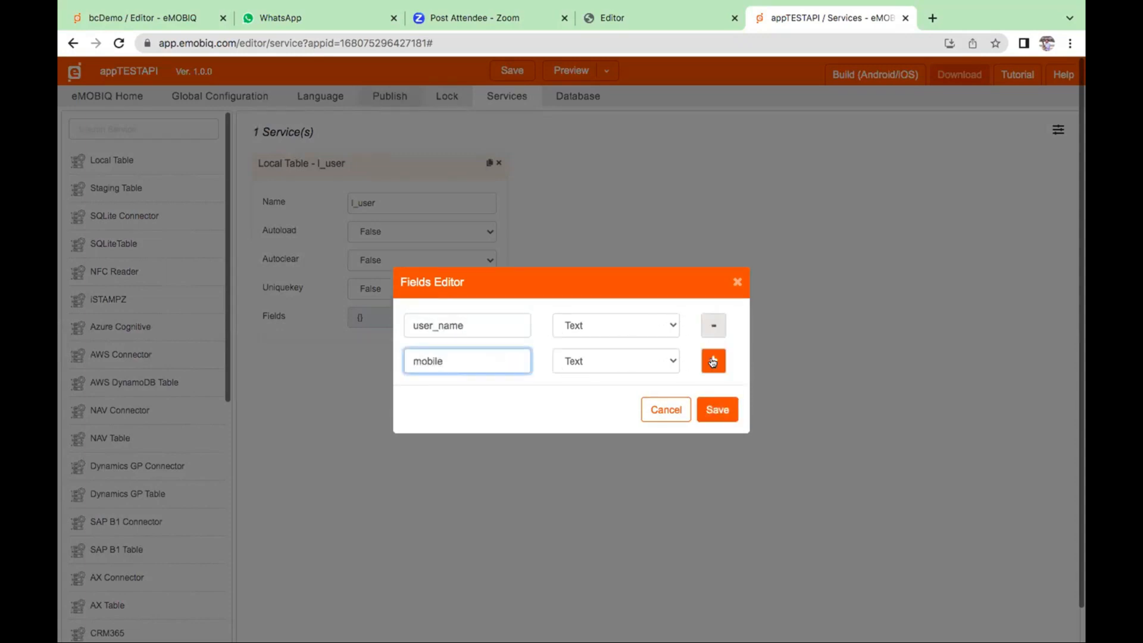
{"action": "left_click", "coordinate": [714, 361]}
{"action": "left_click", "coordinate": [456, 384]}
{"action": "type", "text": "email"}
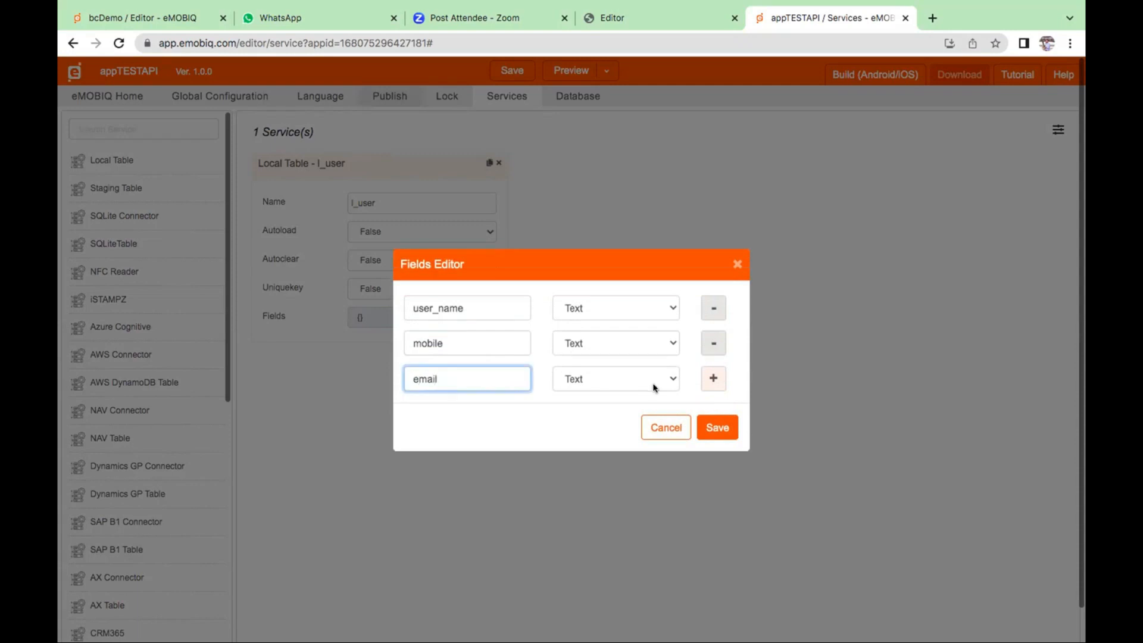
{"action": "left_click", "coordinate": [713, 379]}
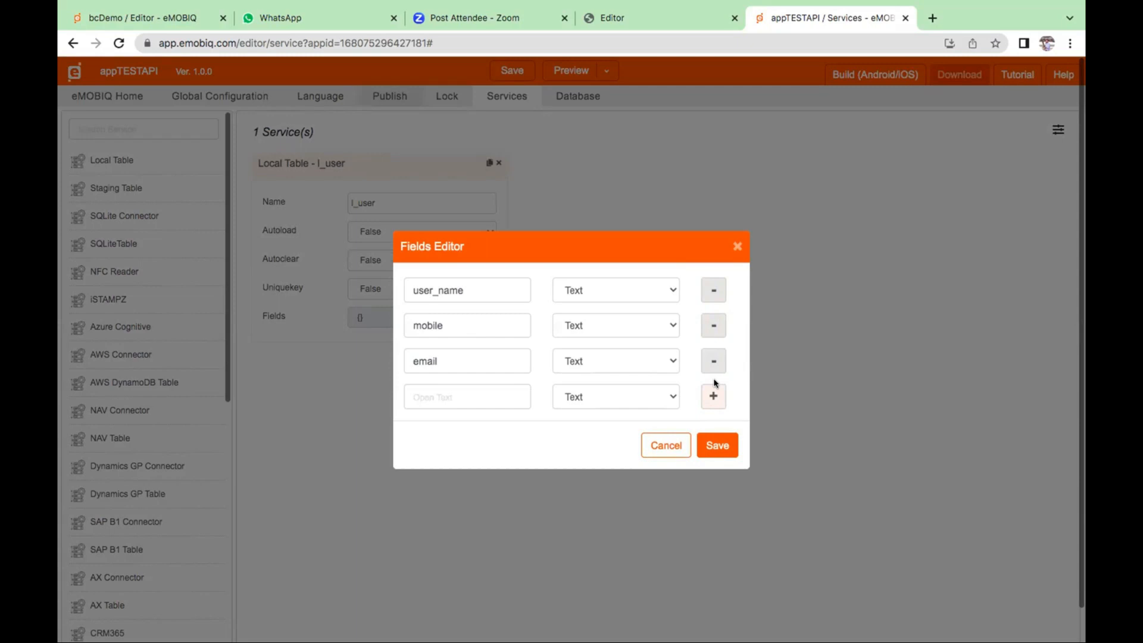
{"action": "left_click", "coordinate": [711, 448]}
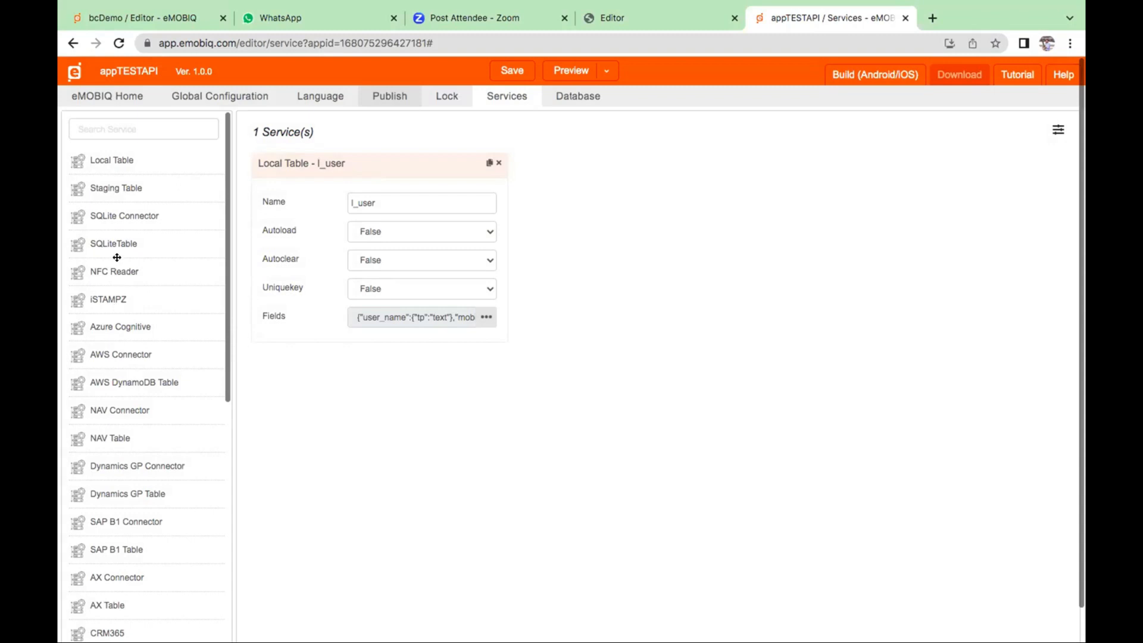
{"action": "left_click_drag", "start_coordinate": [119, 242], "coordinate": [581, 162]}
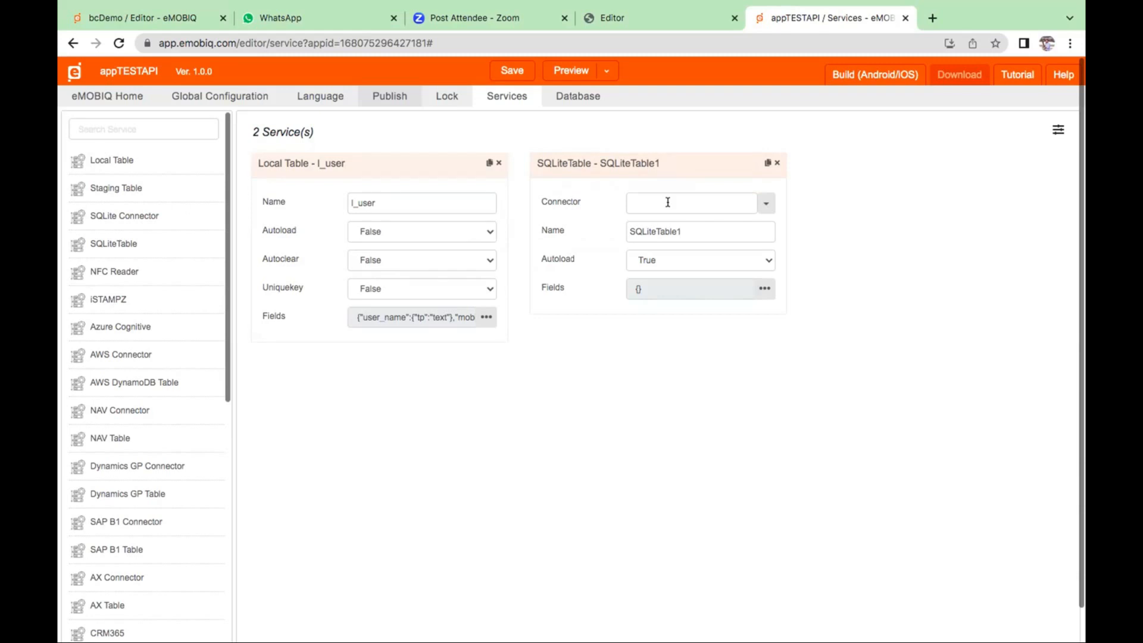
{"action": "left_click", "coordinate": [773, 162]}
{"action": "left_click", "coordinate": [721, 388]}
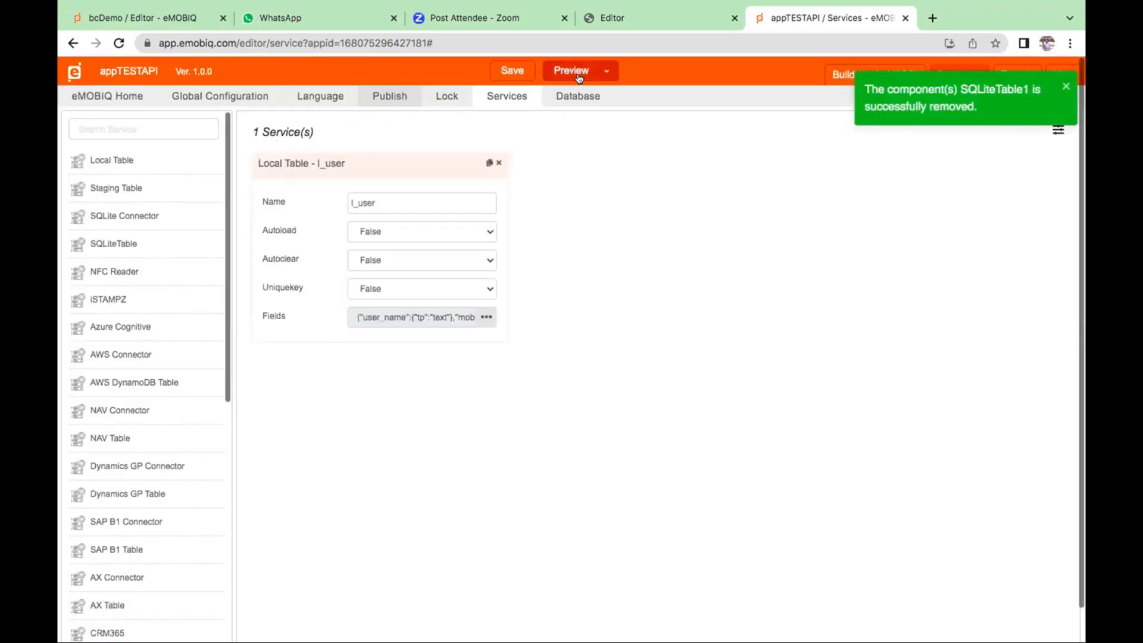
Step: Save the appTESTAPI application
{"action": "left_click", "coordinate": [517, 73]}
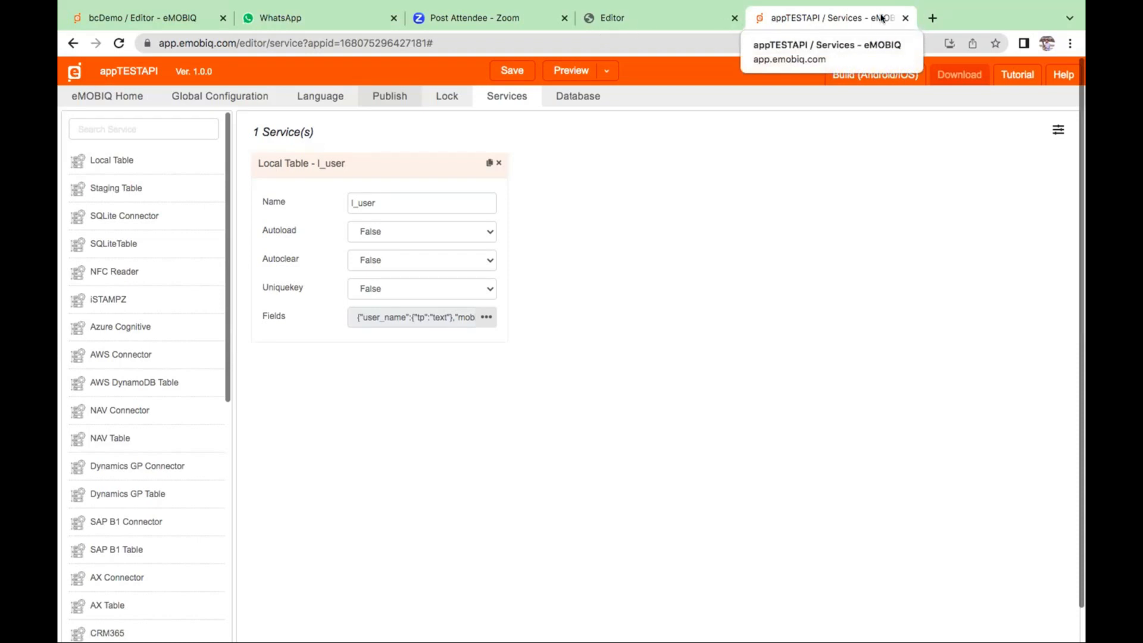
Step: Search Google for firebase in a new tab and go through the Firebase website to its console
{"action": "left_click", "coordinate": [933, 17]}
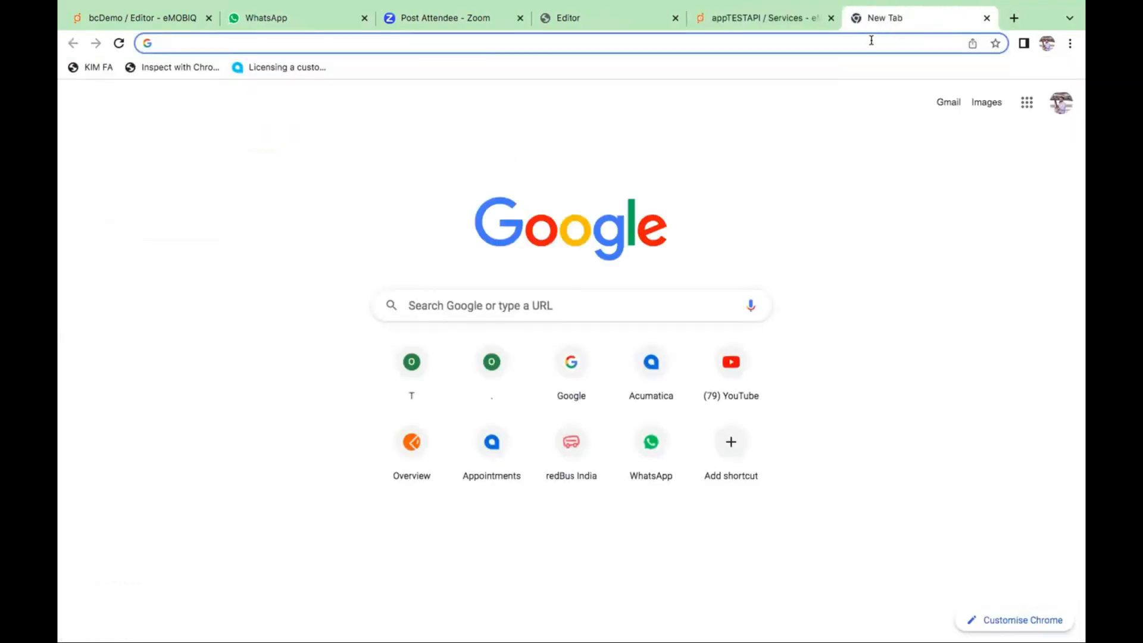
{"action": "type", "text": "gooel"}
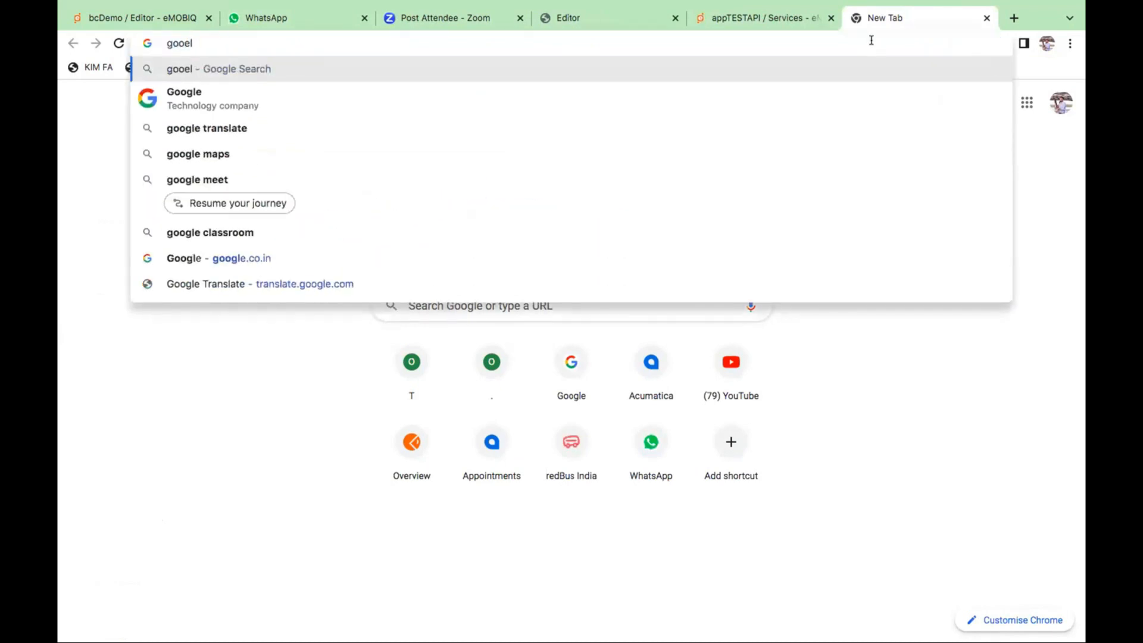
{"action": "left_click", "coordinate": [381, 110]}
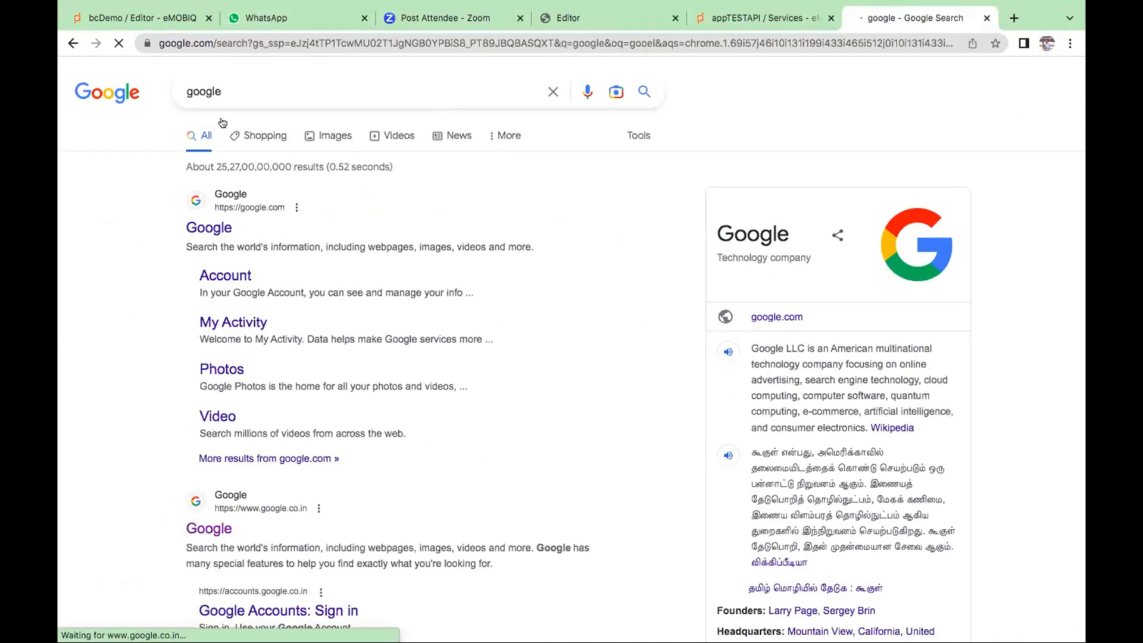
{"action": "double_click", "coordinate": [198, 91]}
{"action": "type", "text": "firebase"}
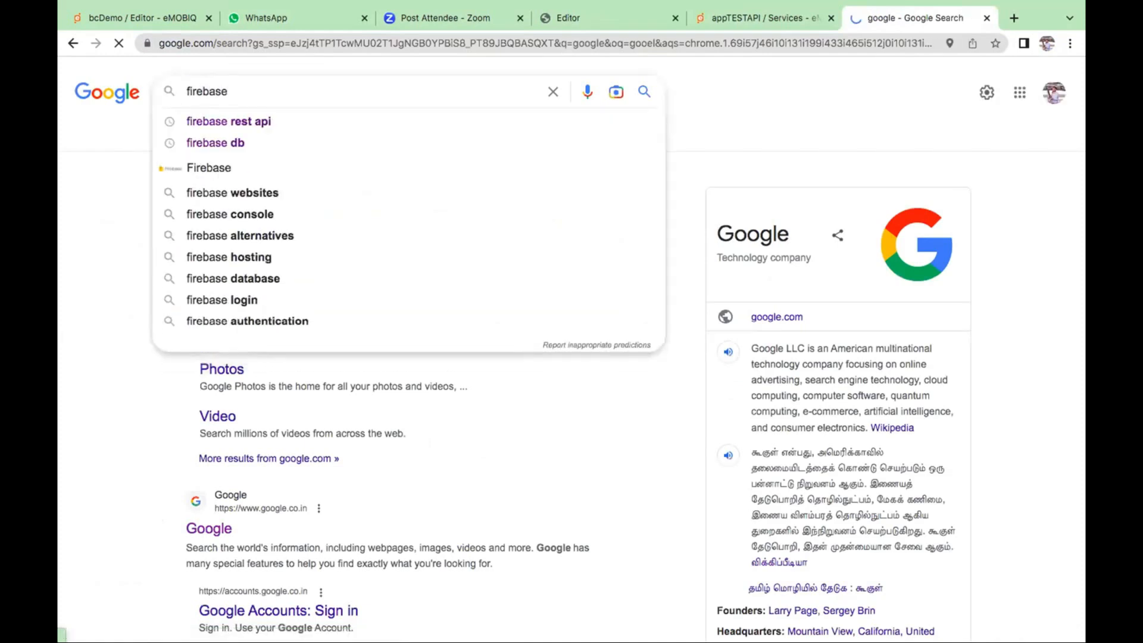
{"action": "key", "text": "Return"}
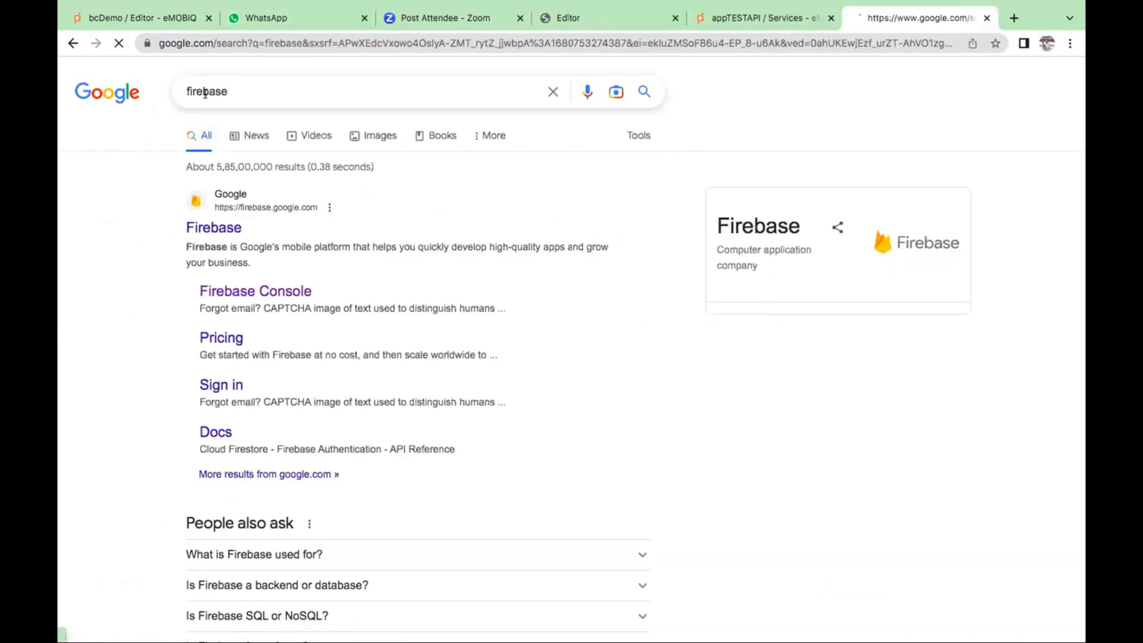
{"action": "left_click", "coordinate": [217, 227]}
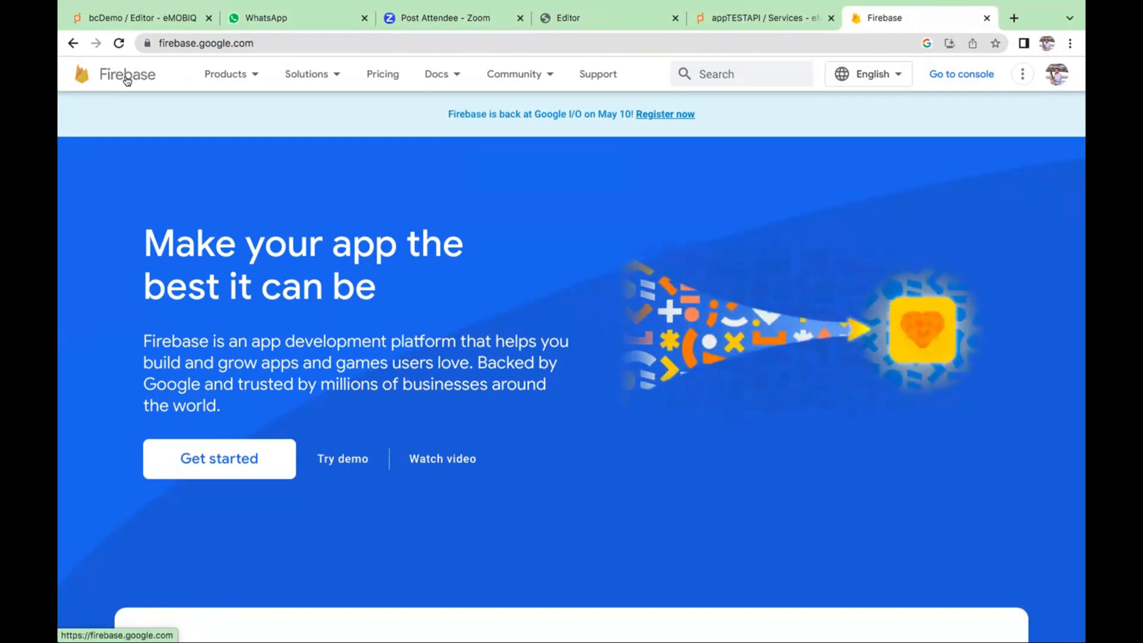
{"action": "mouse_move", "coordinate": [242, 78]}
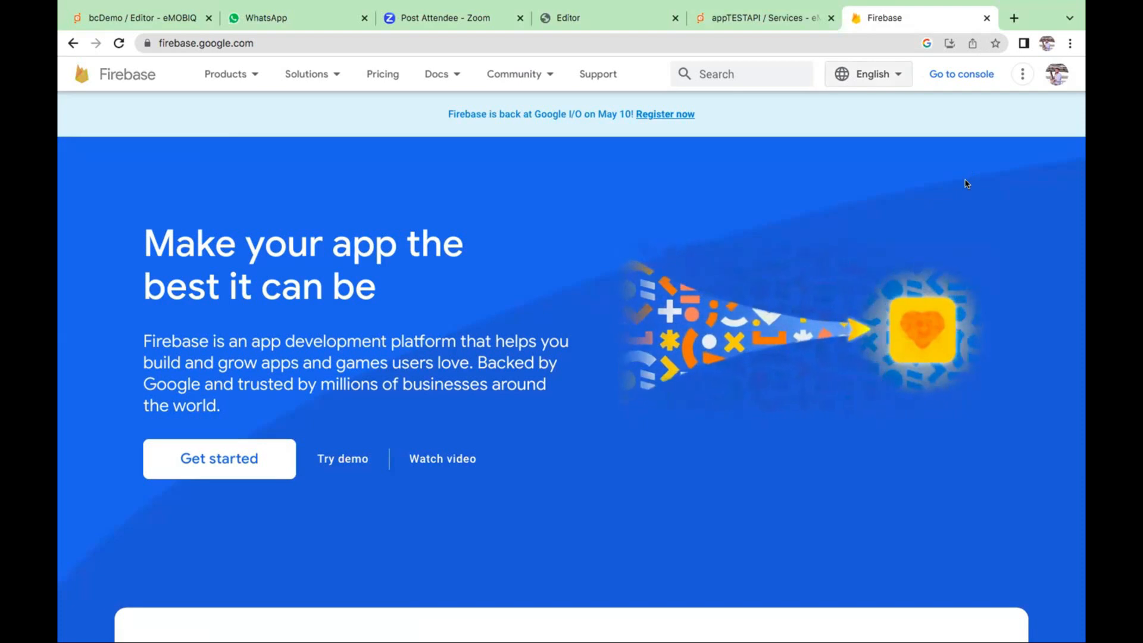
{"action": "left_click", "coordinate": [952, 75]}
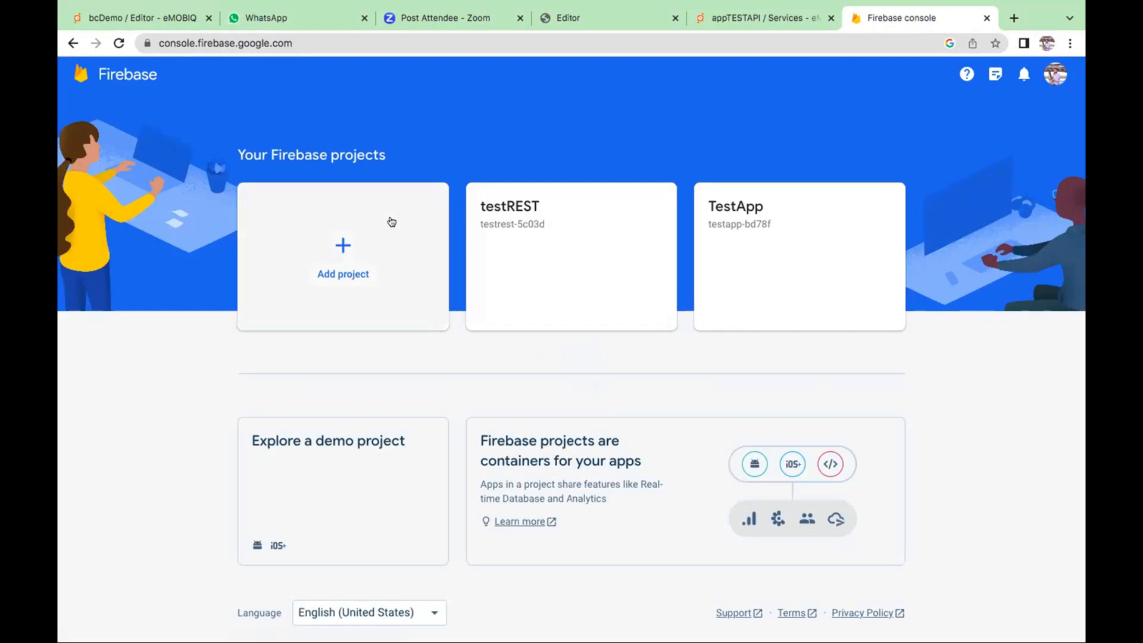
Step: Start a new Firebase project named testAPI and continue to its Google Analytics setup
{"action": "left_click", "coordinate": [343, 257]}
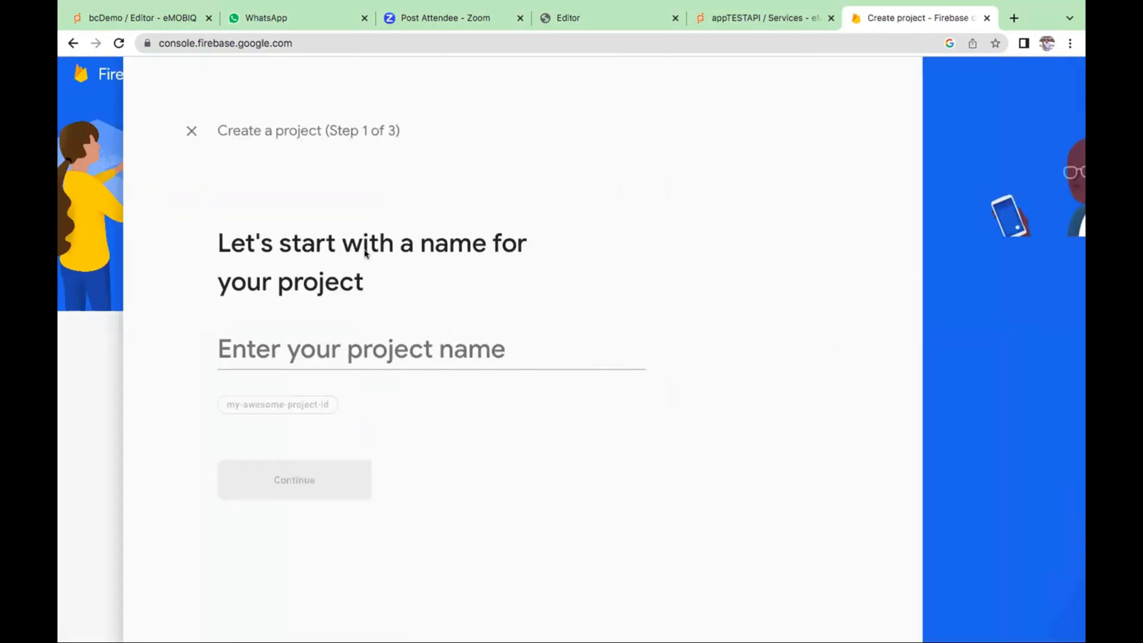
{"action": "left_click", "coordinate": [279, 344]}
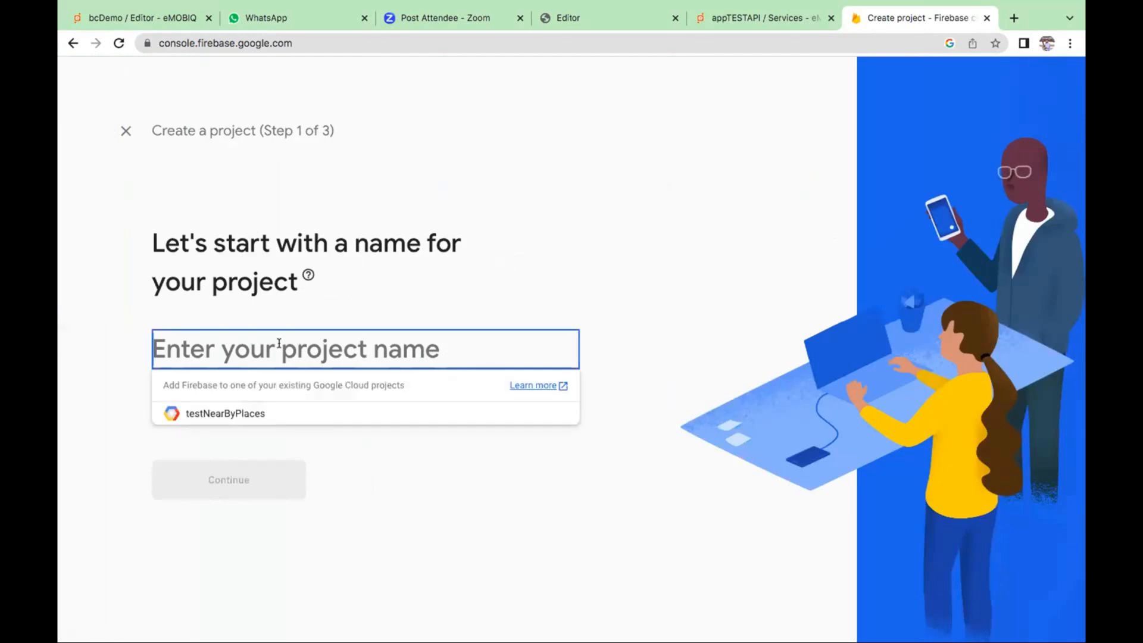
{"action": "type", "text": "testAPI"}
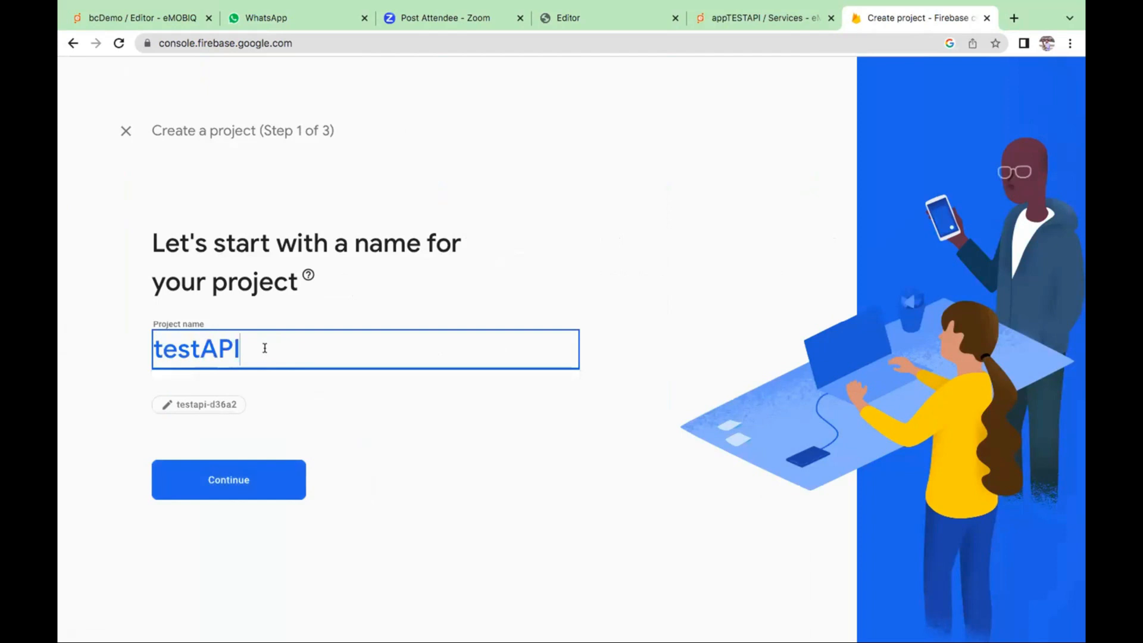
{"action": "left_click_drag", "start_coordinate": [271, 345], "coordinate": [153, 344]}
{"action": "left_click", "coordinate": [216, 477]}
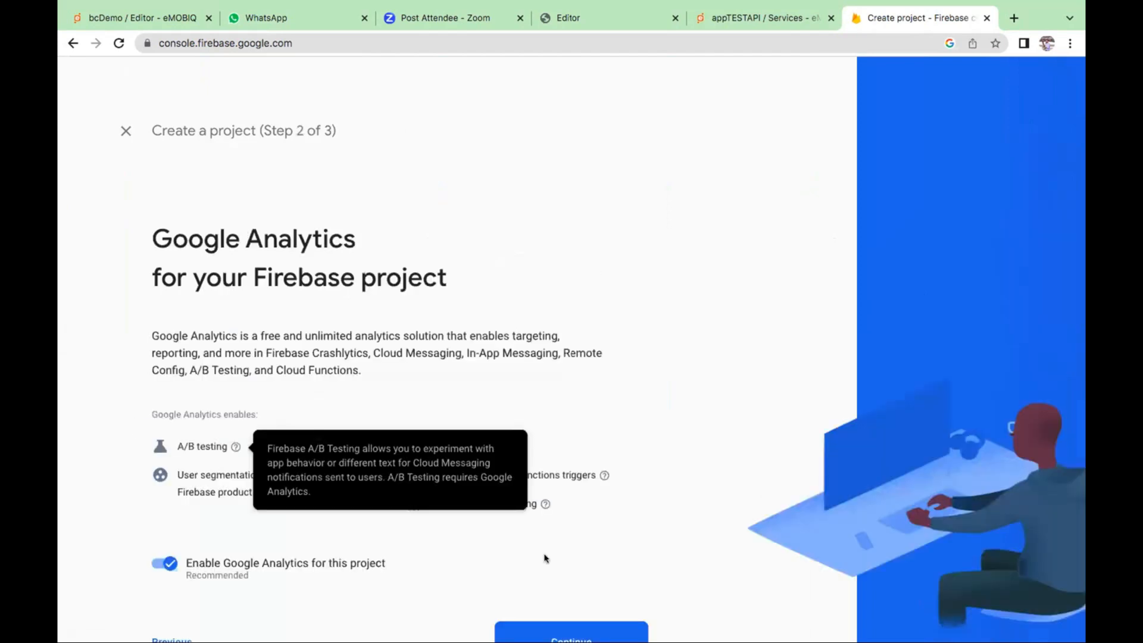
Step: Finish creating the testAPI project with Default Account for Firebase as its Google Analytics account and continue to the project overview
{"action": "scroll", "coordinate": [486, 535], "scroll_direction": "down", "scroll_amount": 2}
{"action": "left_click", "coordinate": [560, 576]}
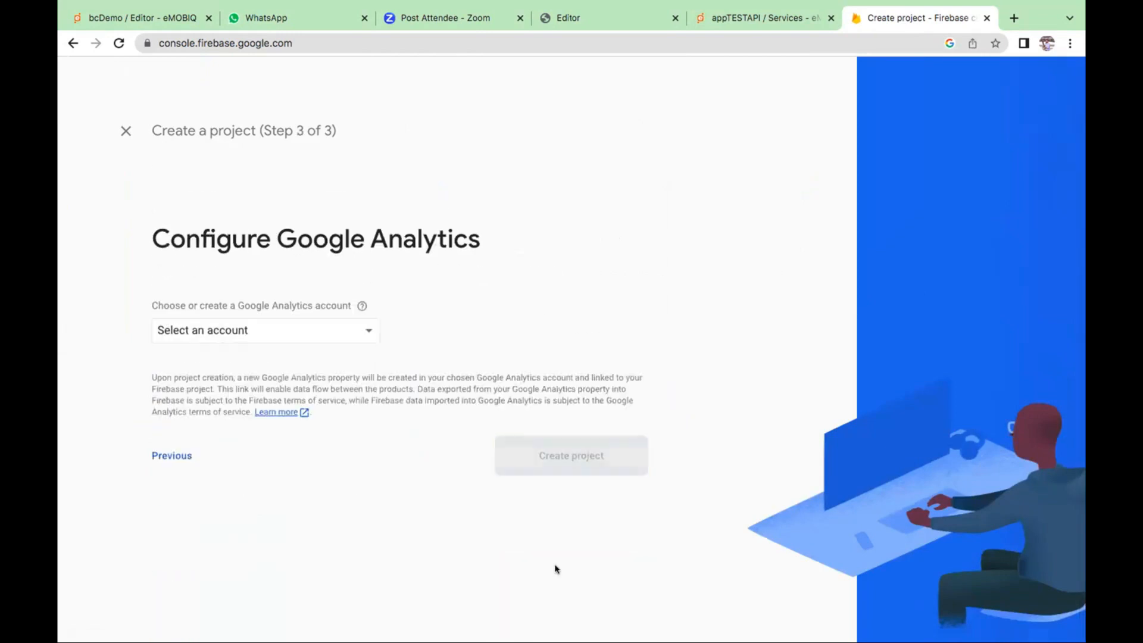
{"action": "left_click", "coordinate": [282, 341]}
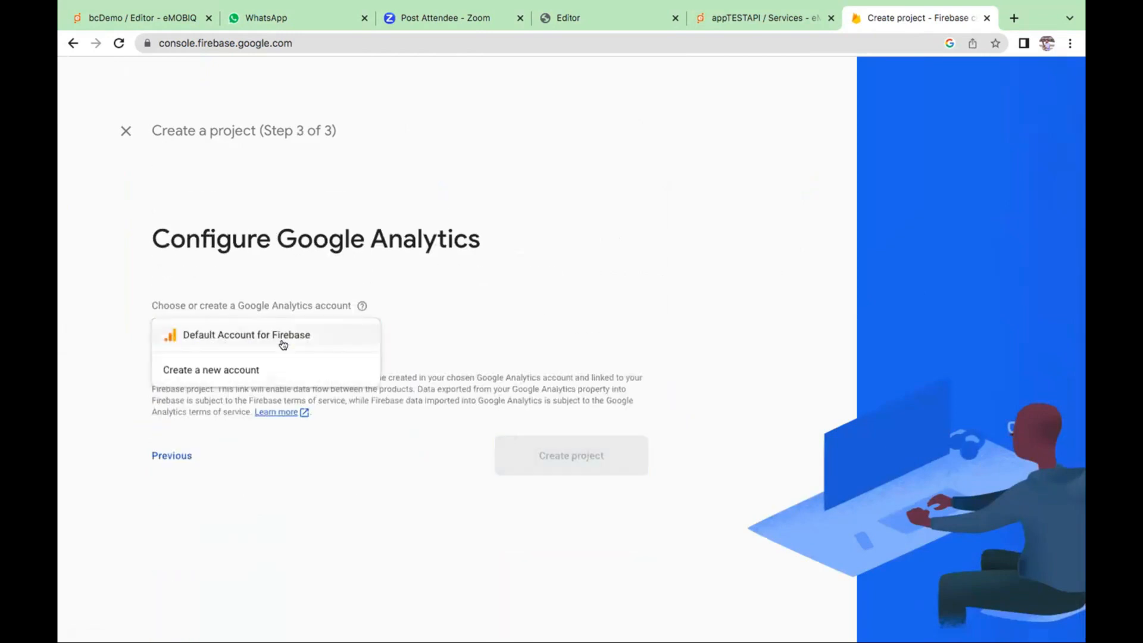
{"action": "left_click", "coordinate": [291, 340]}
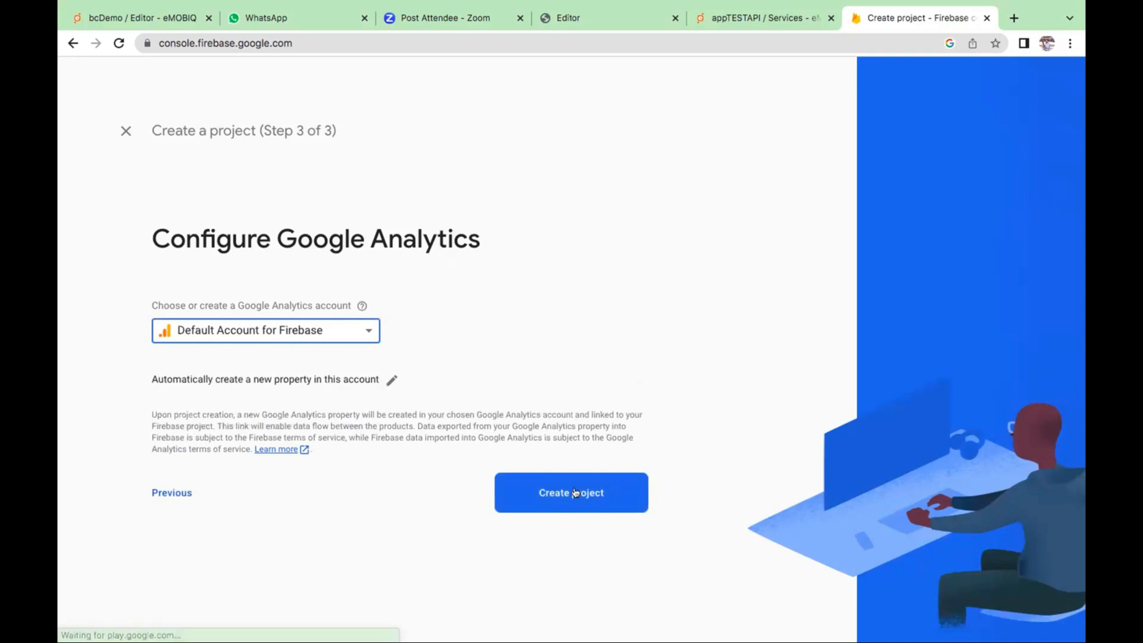
{"action": "left_click", "coordinate": [574, 497]}
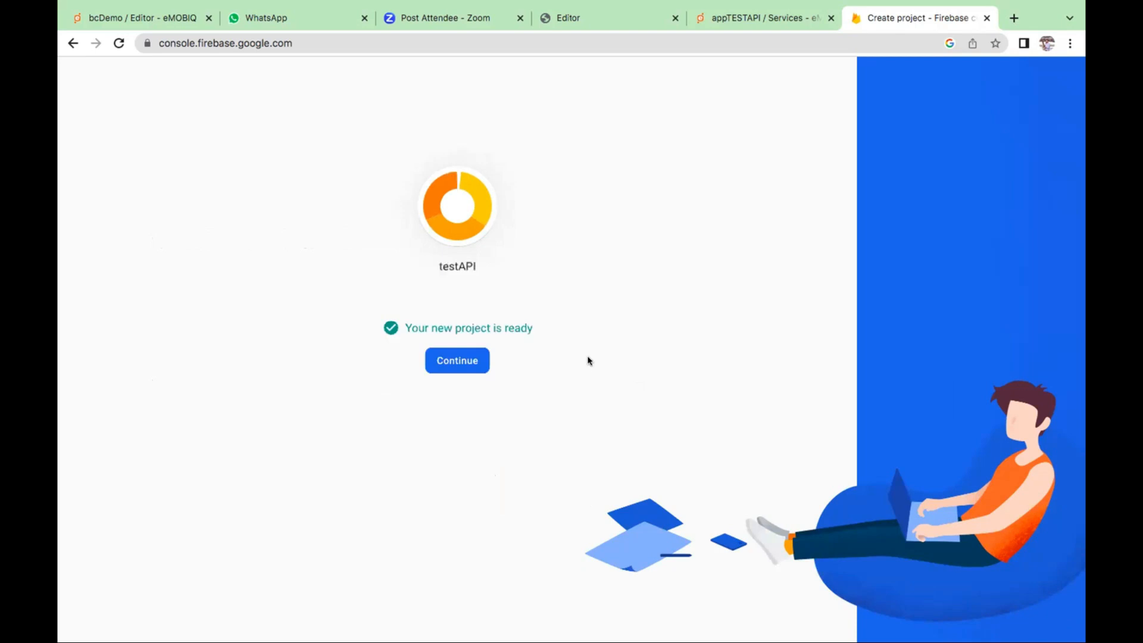
{"action": "left_click", "coordinate": [457, 363]}
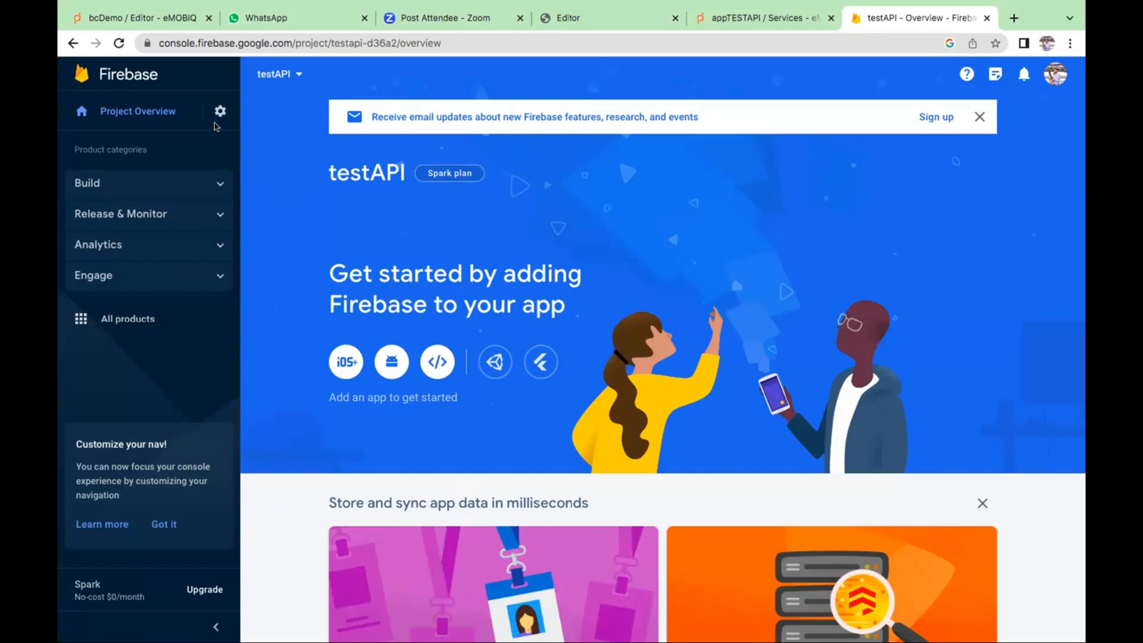
Step: Start creating a Realtime Database for testAPI and set its location to Singapore (asia-southeast1)
{"action": "left_click", "coordinate": [218, 184]}
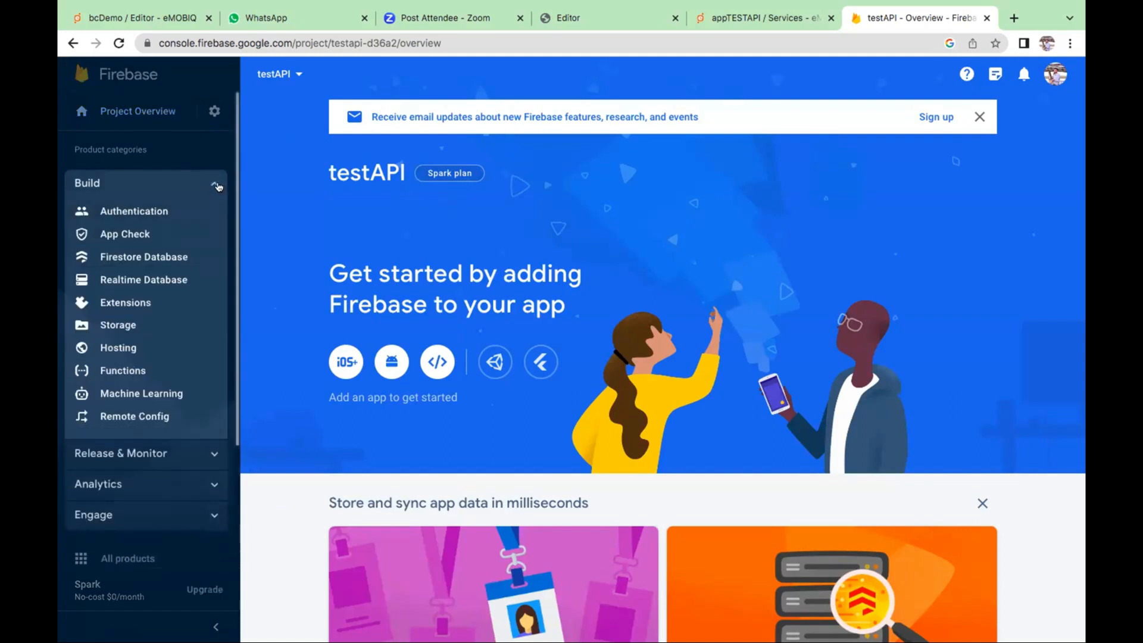
{"action": "left_click", "coordinate": [156, 278]}
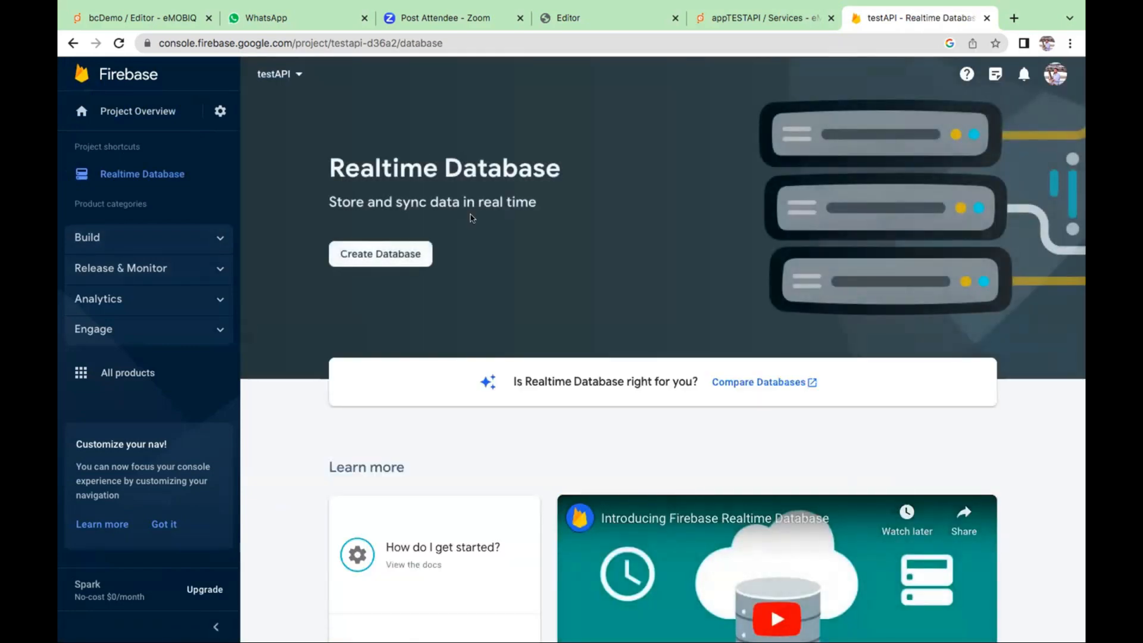
{"action": "left_click", "coordinate": [397, 257]}
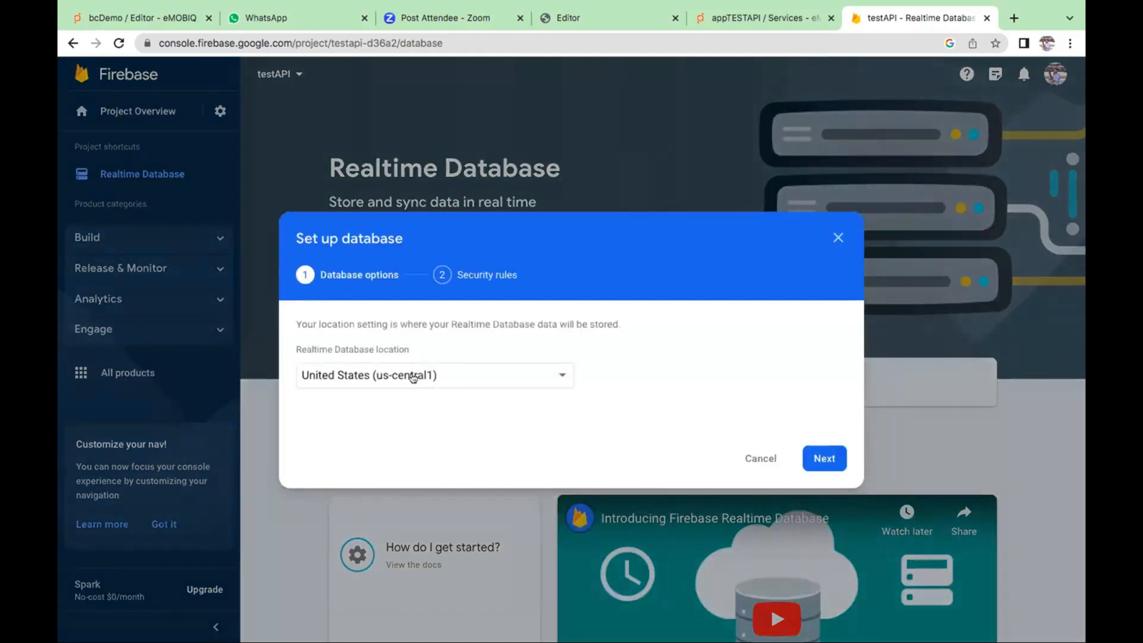
{"action": "left_click", "coordinate": [414, 377]}
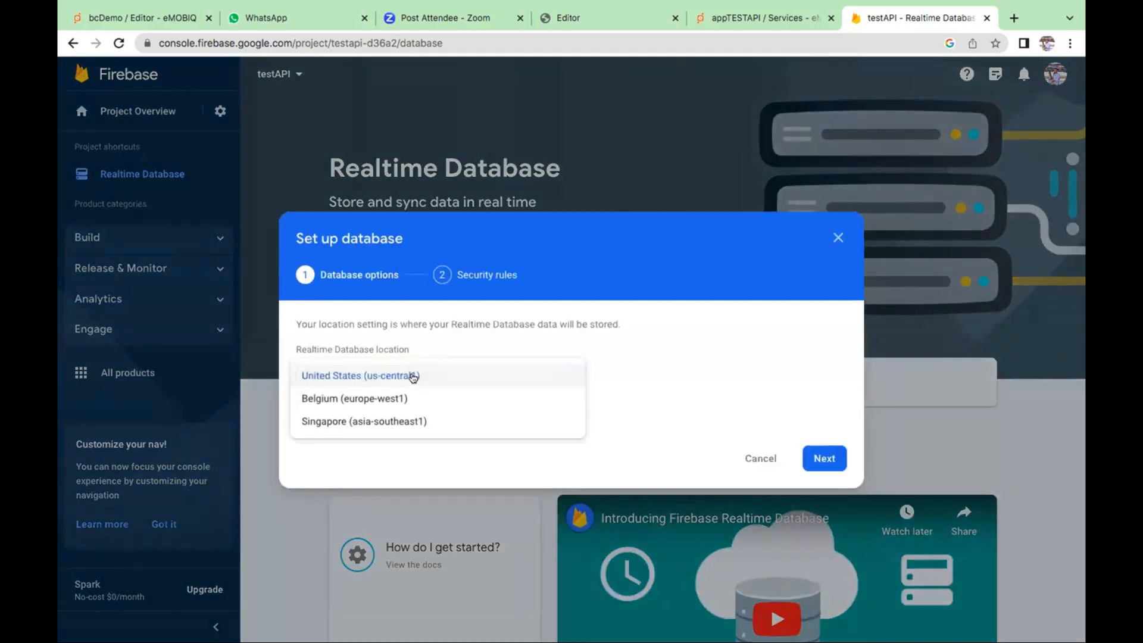
{"action": "left_click", "coordinate": [410, 420]}
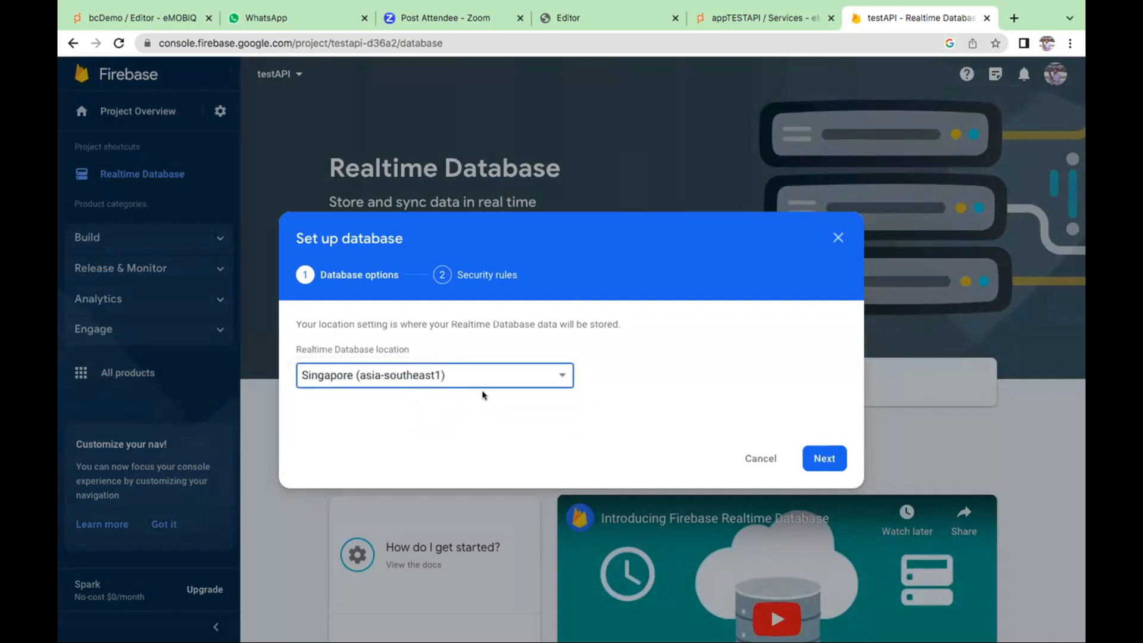
{"action": "left_click", "coordinate": [805, 458]}
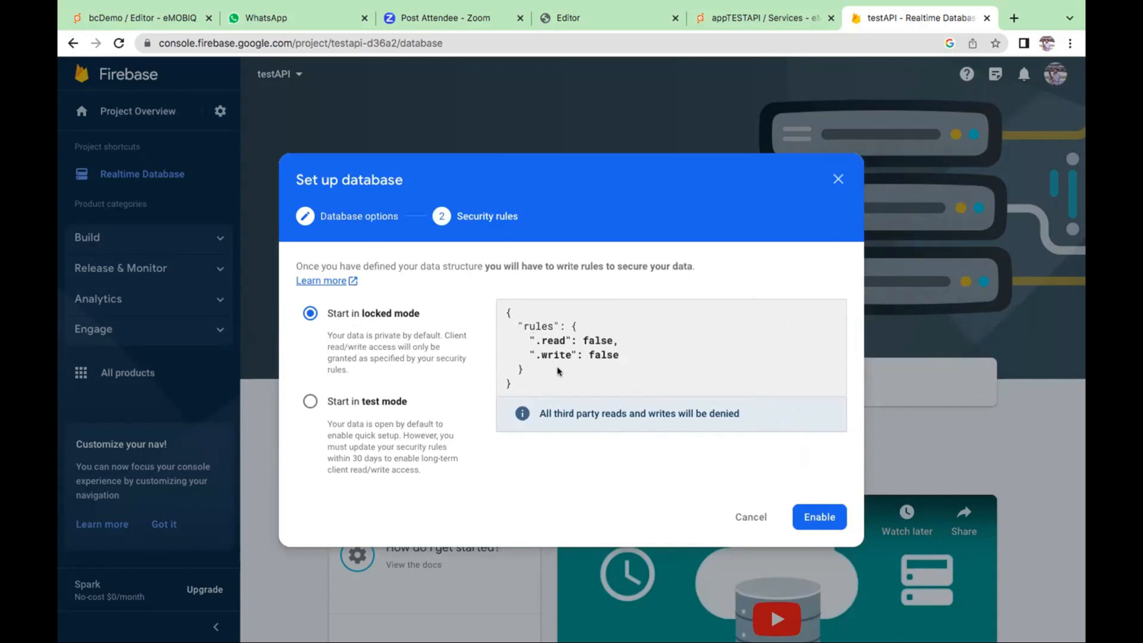
Step: Set the database's security rules to start in test mode and enable the database
{"action": "left_click", "coordinate": [311, 402]}
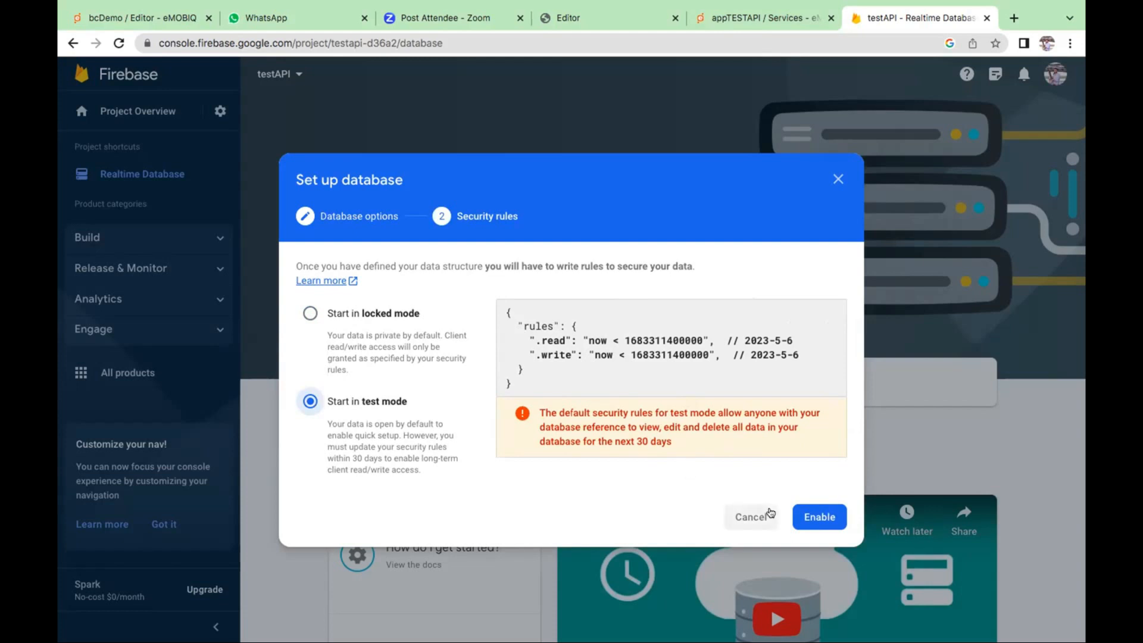
{"action": "left_click", "coordinate": [805, 518]}
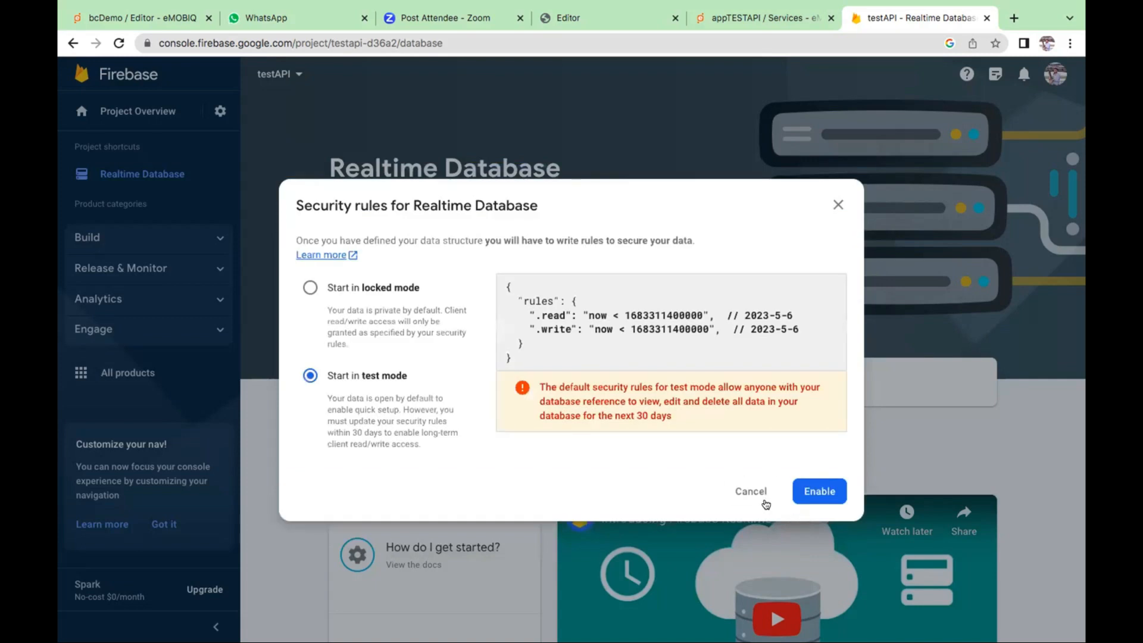
{"action": "left_click", "coordinate": [809, 492]}
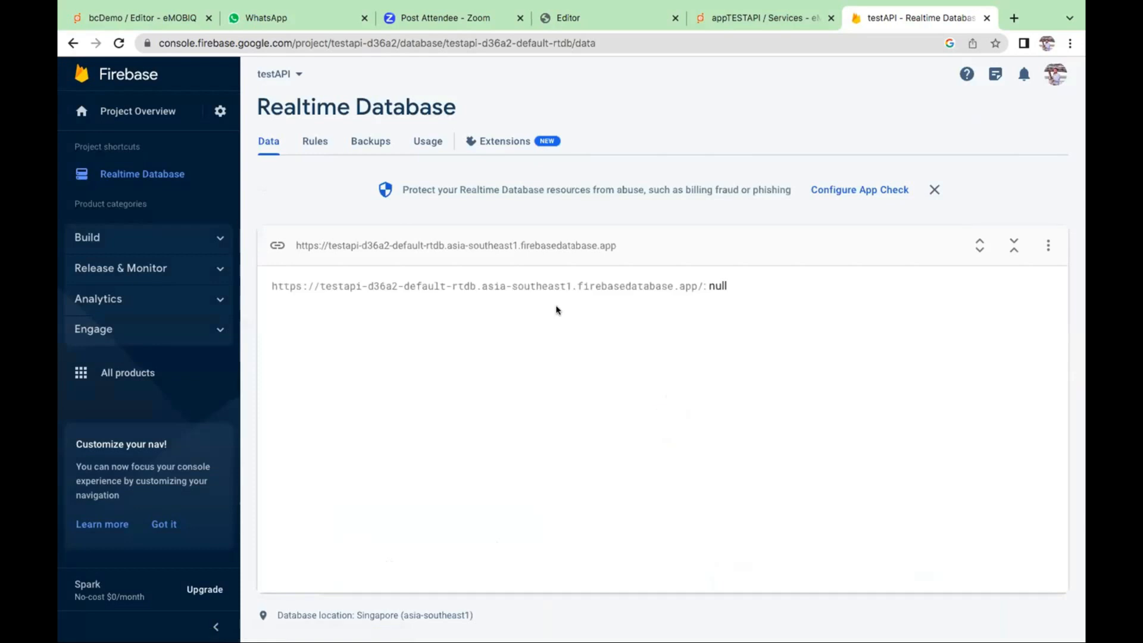
Step: Copy the URL of the new Realtime Database
{"action": "right_click", "coordinate": [557, 309]}
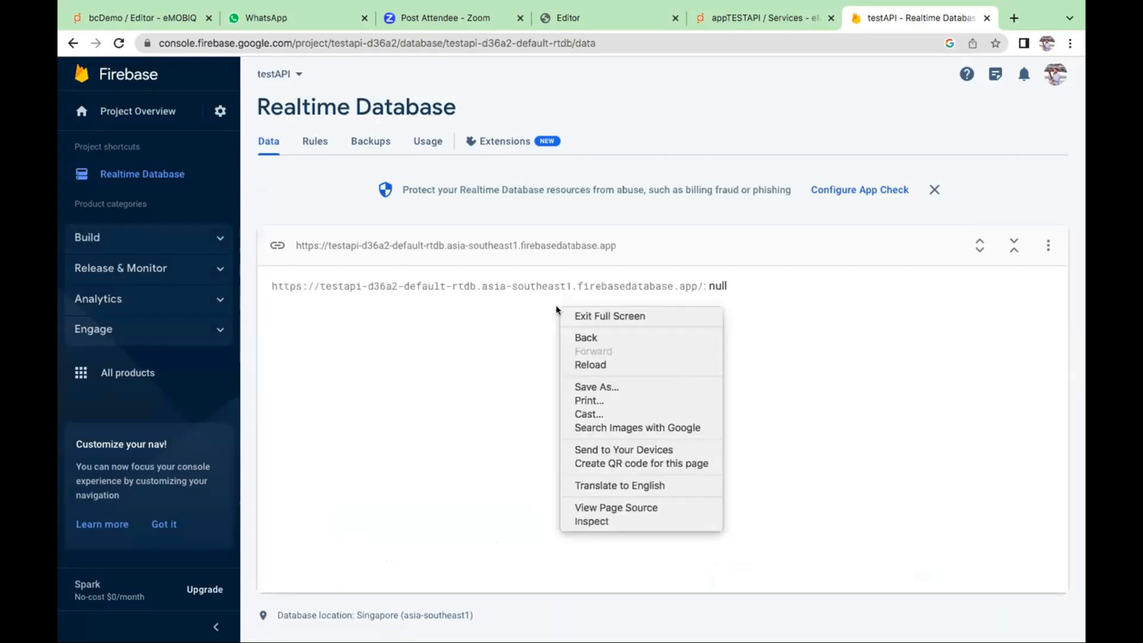
{"action": "left_click", "coordinate": [474, 361]}
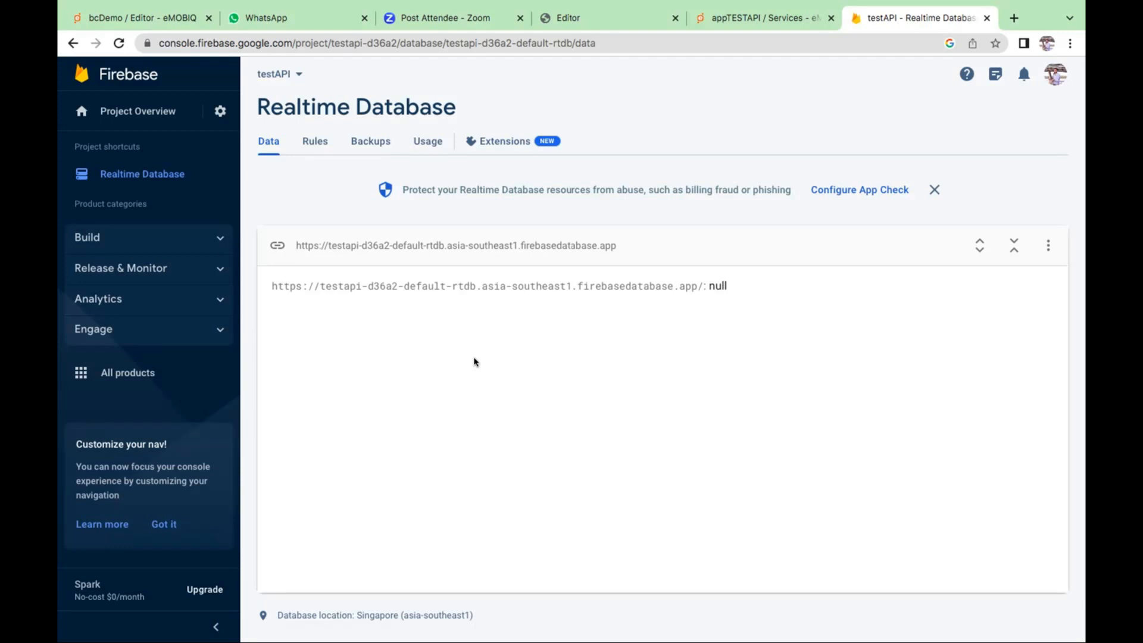
{"action": "right_click", "coordinate": [392, 246]}
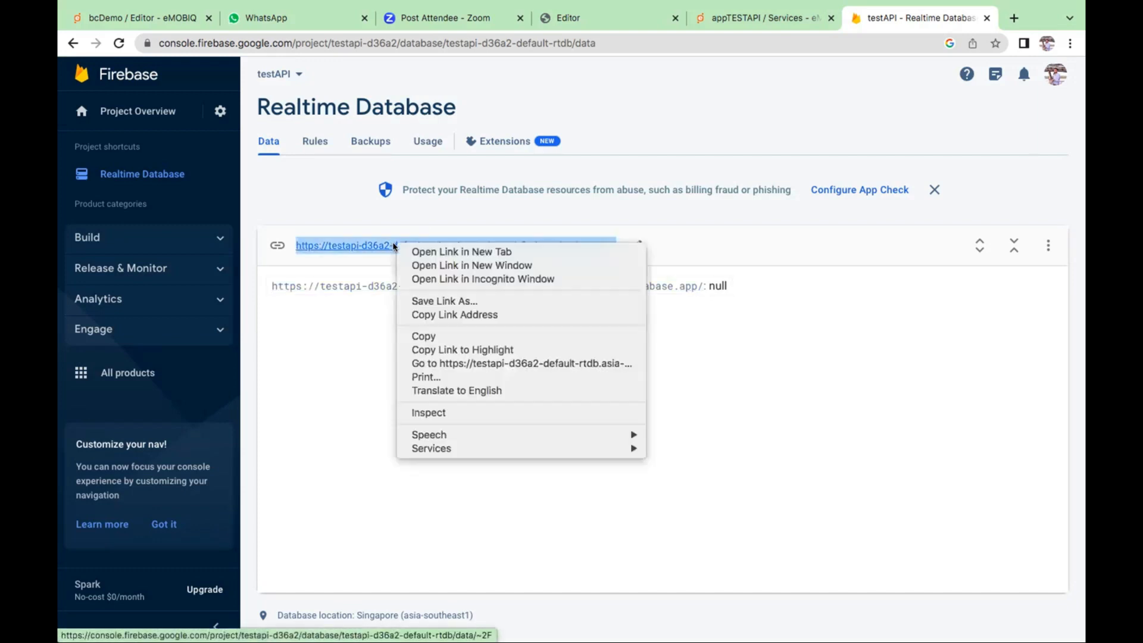
{"action": "left_click", "coordinate": [431, 338]}
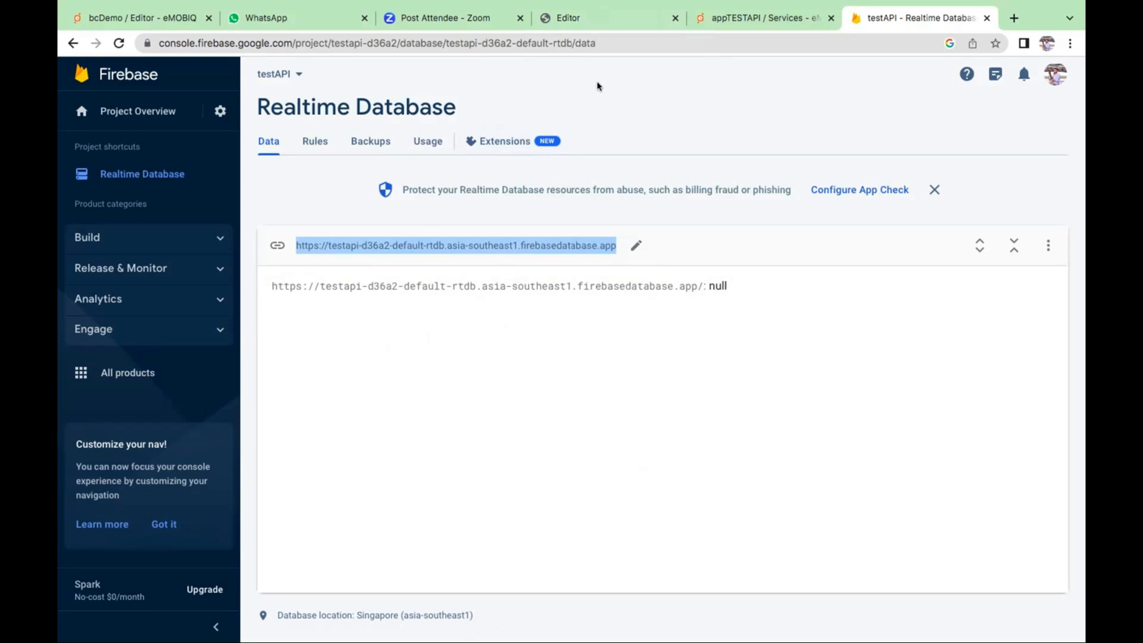
Step: Switch to the appTESTAPI project in eMOBIQ and save it
{"action": "left_click", "coordinate": [560, 16]}
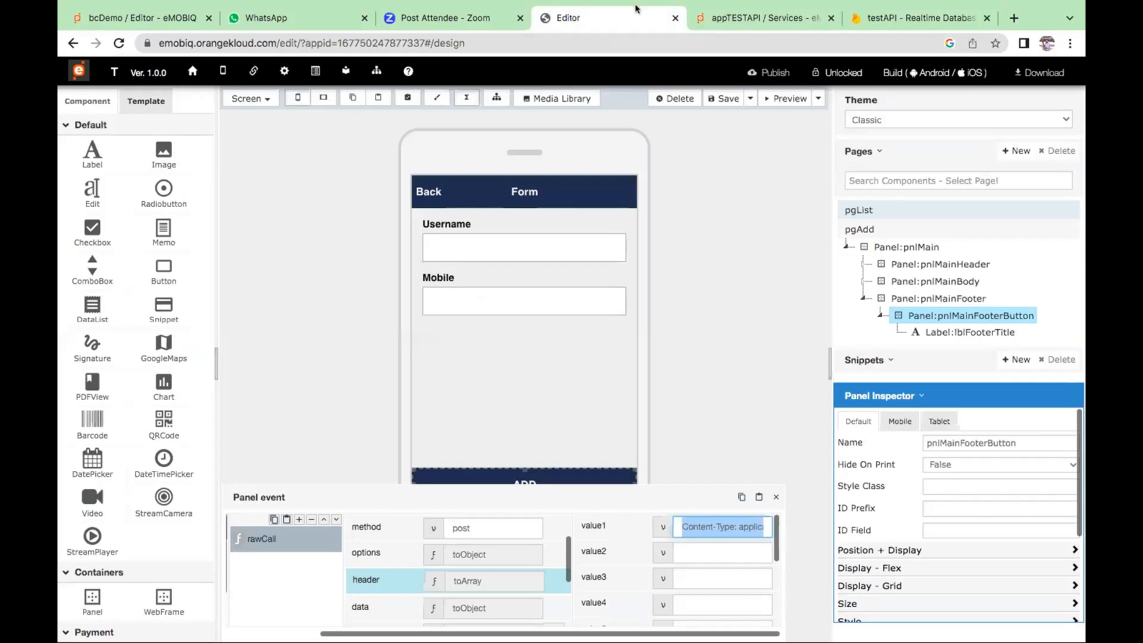
{"action": "left_click", "coordinate": [714, 13]}
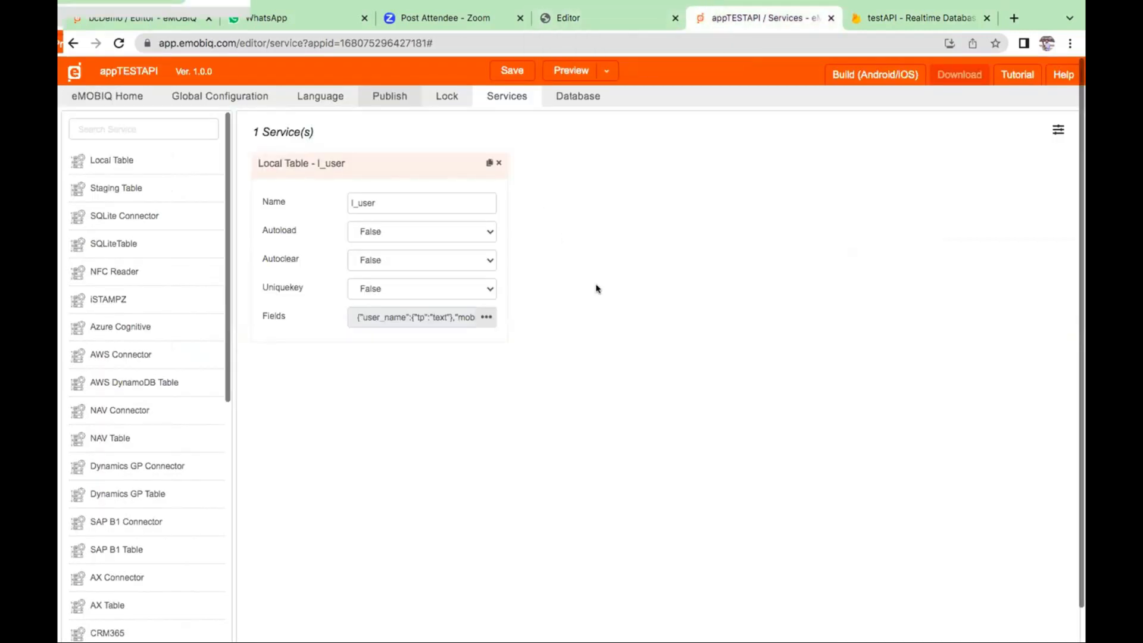
{"action": "left_click", "coordinate": [507, 74]}
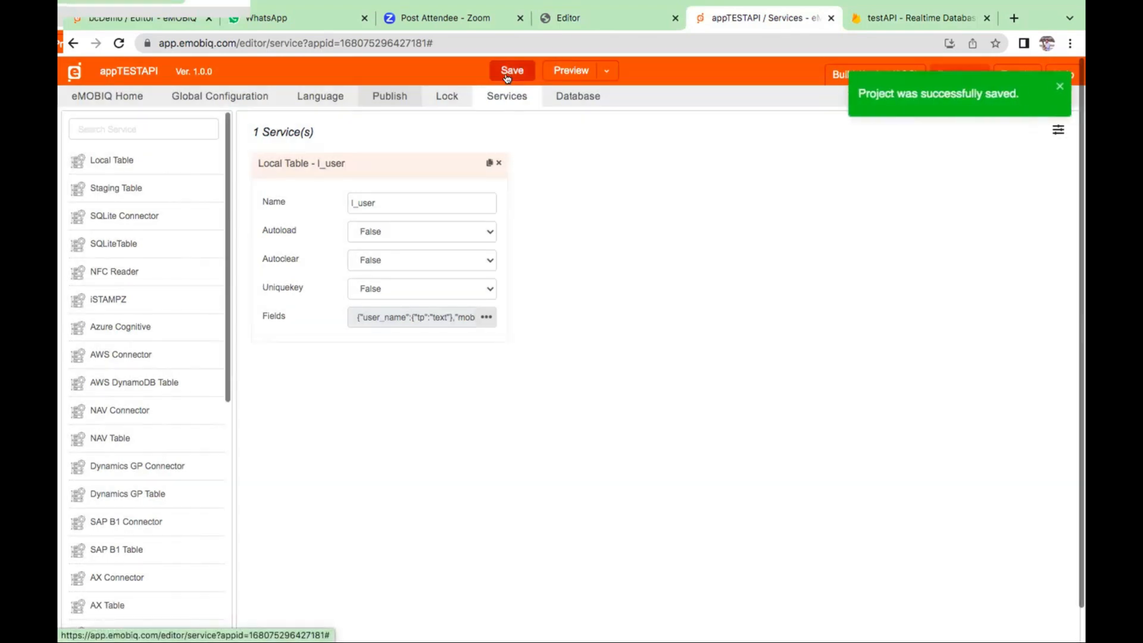
Step: Find the RAW(REST) Connector by searching the services for raw, add it to appTESTAPI and expand its settings
{"action": "left_click", "coordinate": [126, 97]}
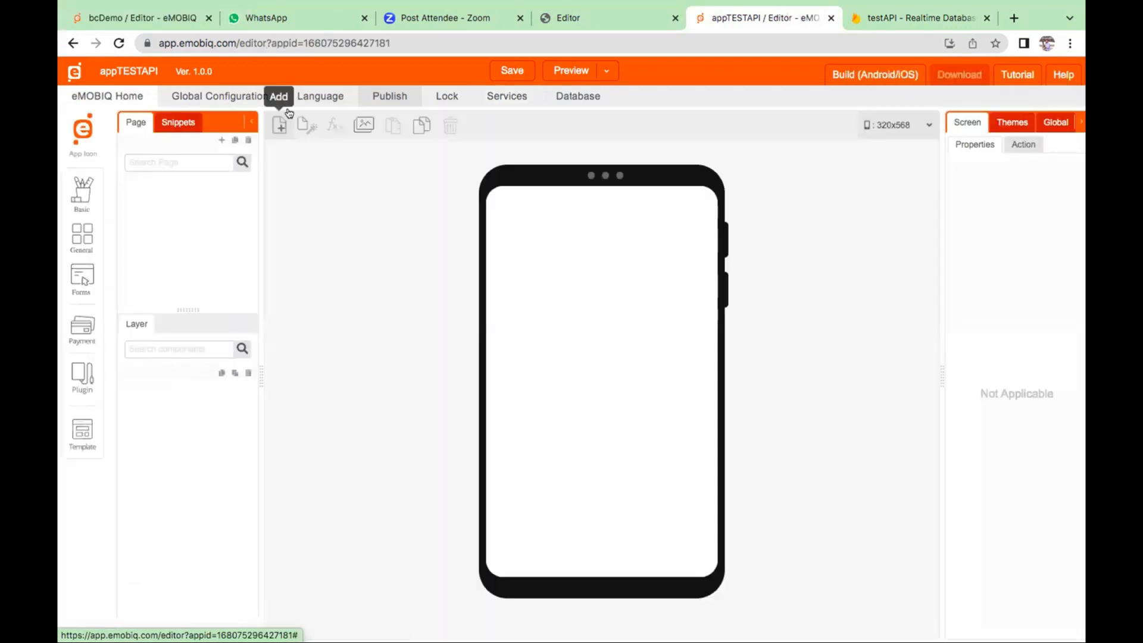
{"action": "left_click", "coordinate": [487, 97]}
{"action": "left_click", "coordinate": [158, 127]}
{"action": "type", "text": "raw"}
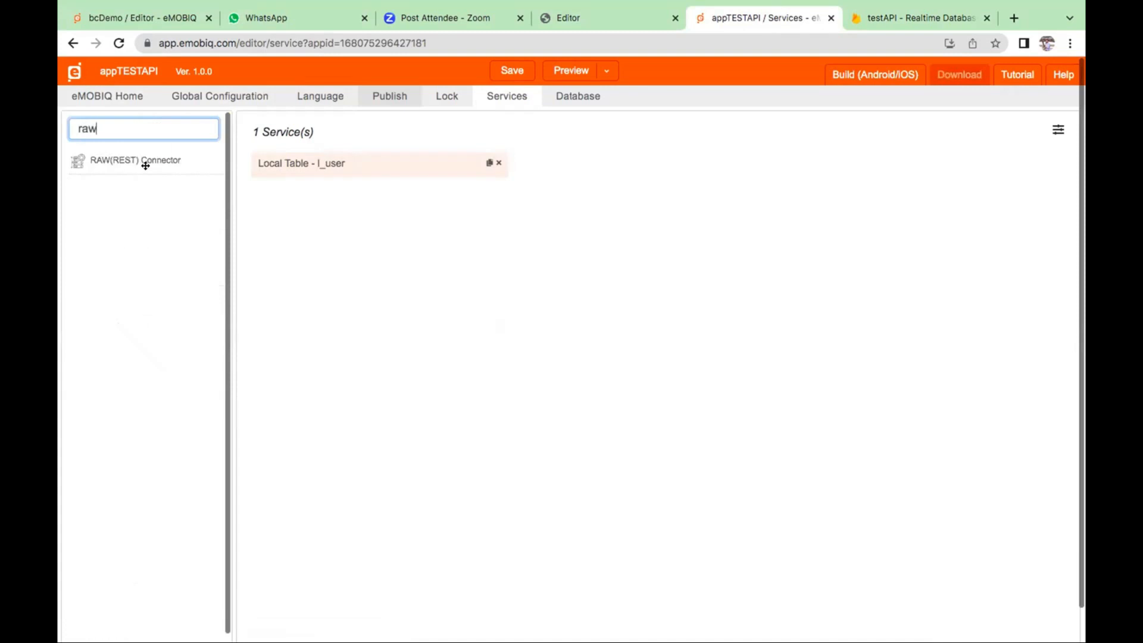
{"action": "left_click_drag", "start_coordinate": [112, 162], "coordinate": [578, 168]}
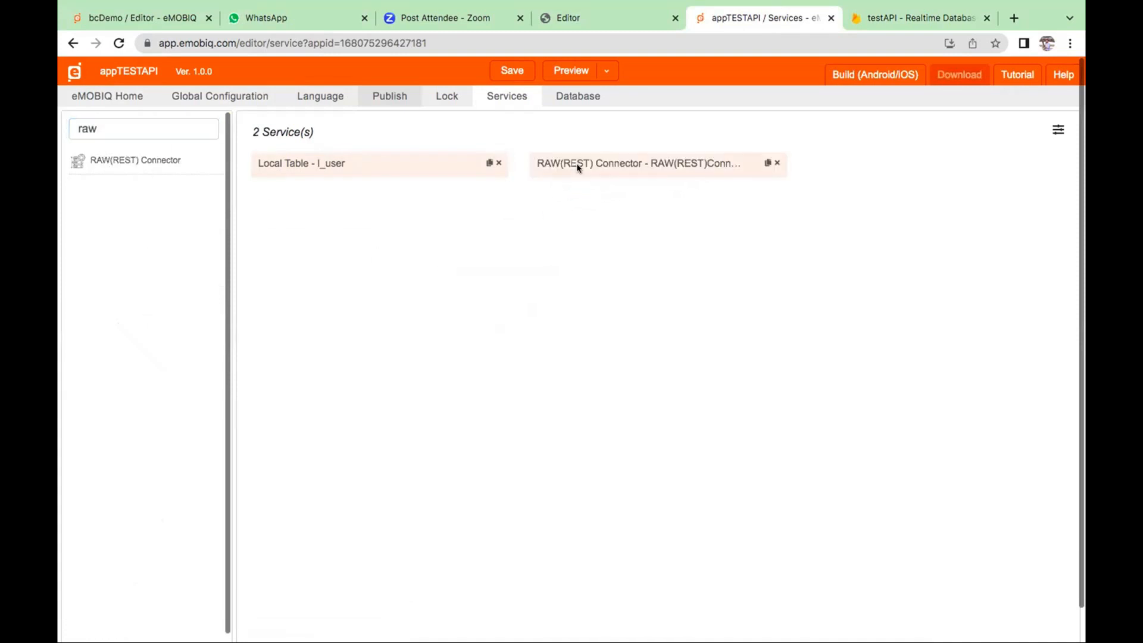
{"action": "left_click", "coordinate": [578, 168]}
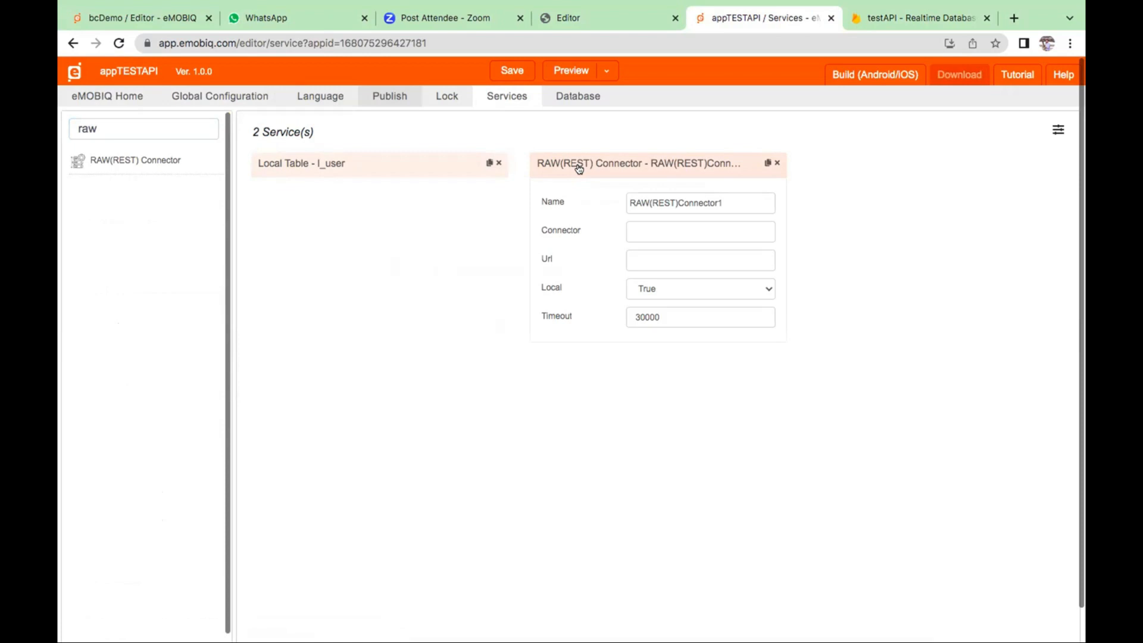
Step: Search the available services for nav, sap b1, sage and ac connectors, and clear the search
{"action": "double_click", "coordinate": [120, 126]}
{"action": "type", "text": "nav"}
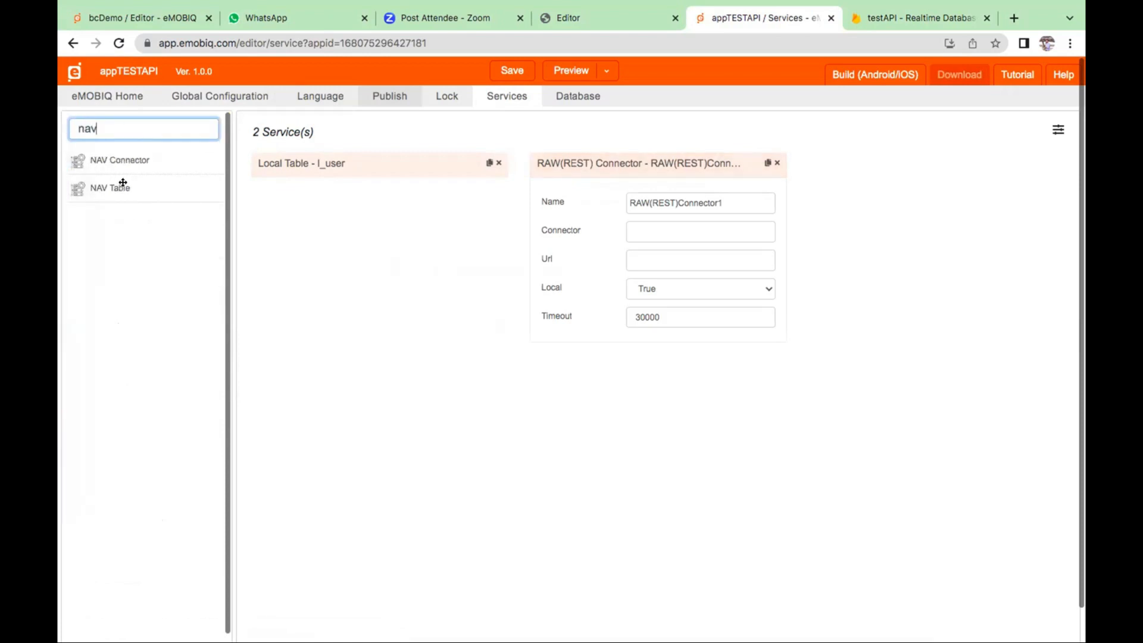
{"action": "double_click", "coordinate": [115, 122]}
{"action": "type", "text": "sap b1"}
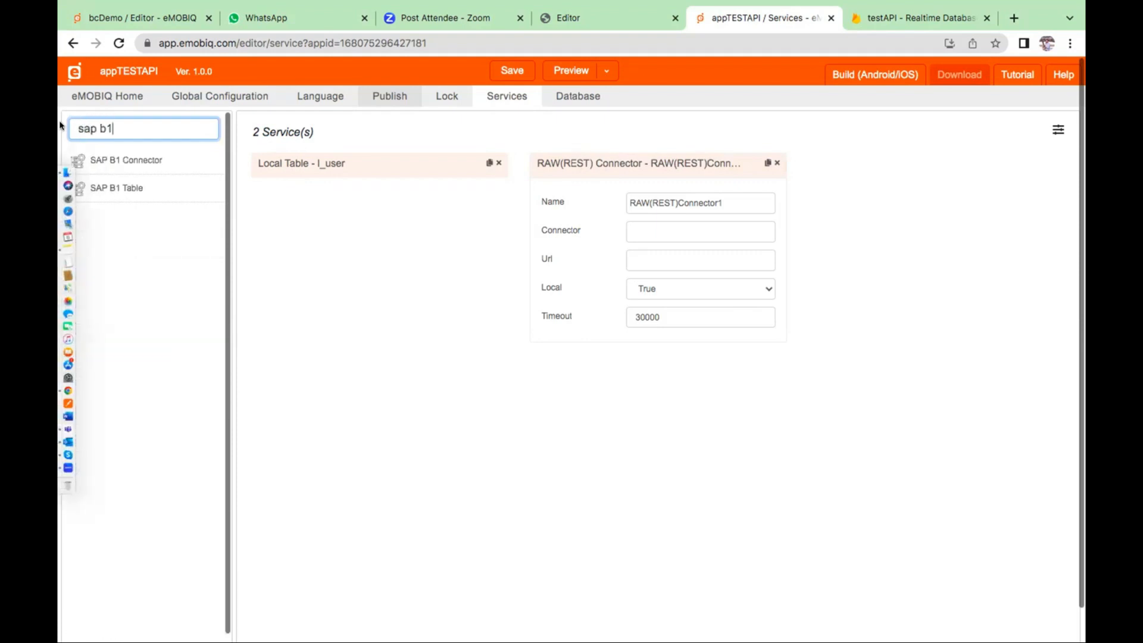
{"action": "left_click_drag", "start_coordinate": [124, 128], "coordinate": [62, 126]}
{"action": "type", "text": "sage"}
{"action": "key", "text": "super+a"}
{"action": "type", "text": "ac"}
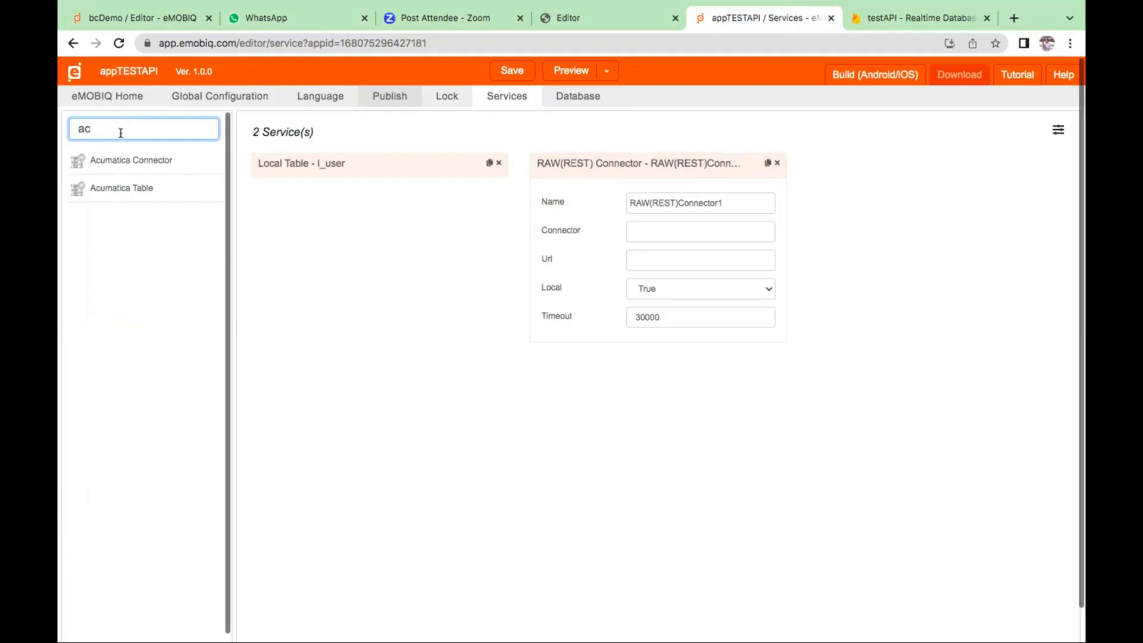
{"action": "key", "text": "super+a"}
{"action": "key", "text": "BackSpace"}
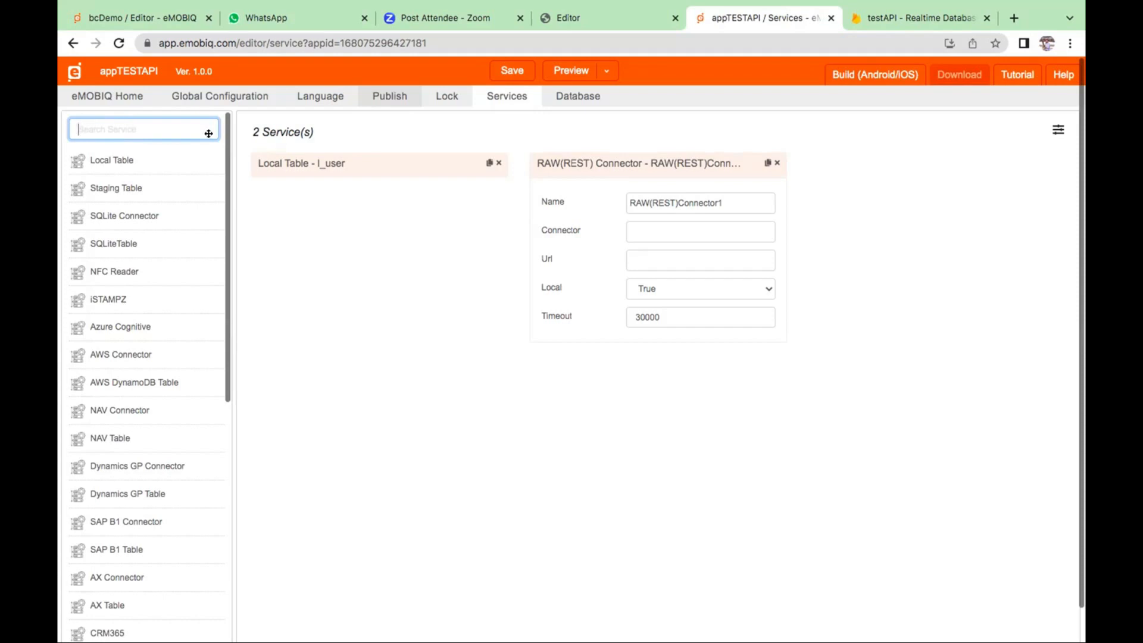
Step: Rename the RAW(REST) connector as raw_google
{"action": "left_click_drag", "start_coordinate": [727, 202], "coordinate": [574, 193]}
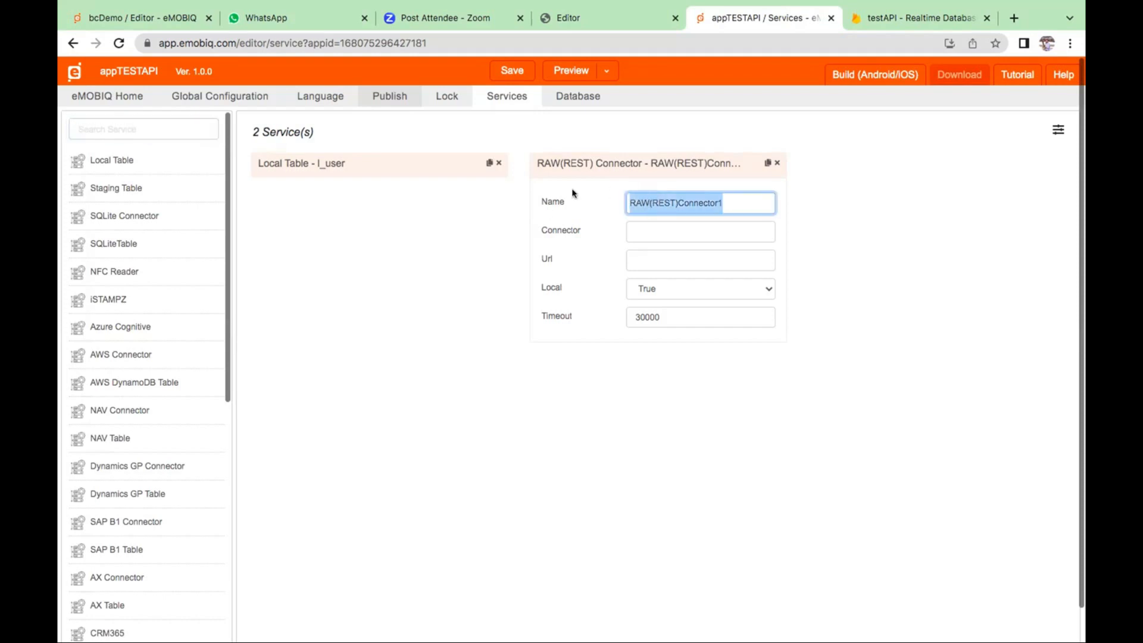
{"action": "type", "text": "raw_google"}
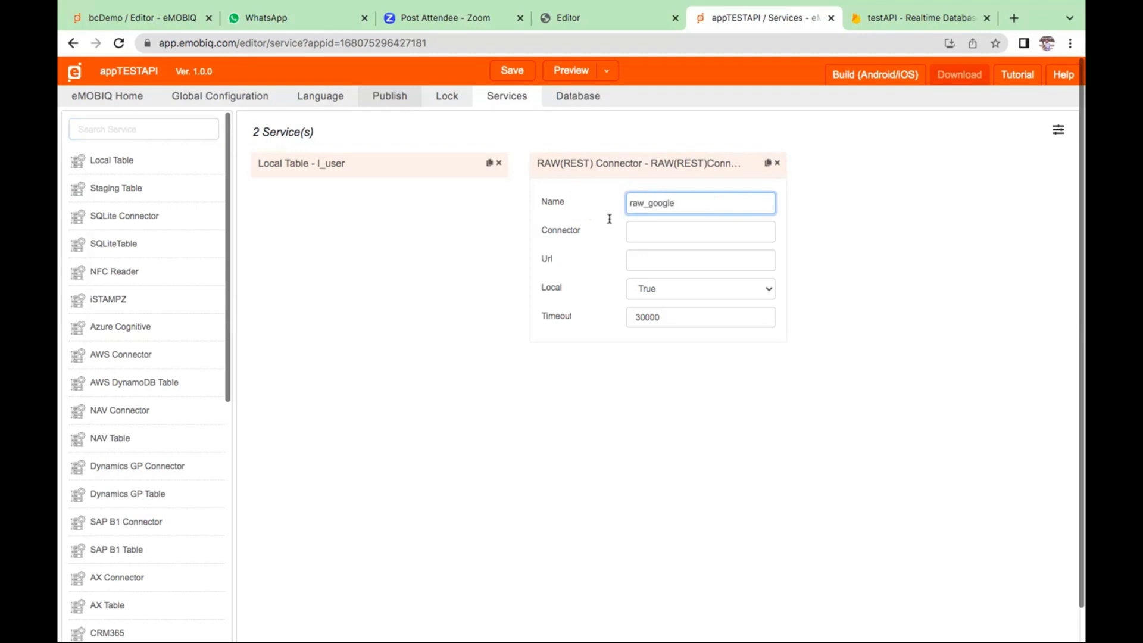
{"action": "left_click", "coordinate": [643, 230]}
Step: Set the raw_google connector's URL to the copied Realtime Database address and add a trailing slash
{"action": "left_click", "coordinate": [636, 252]}
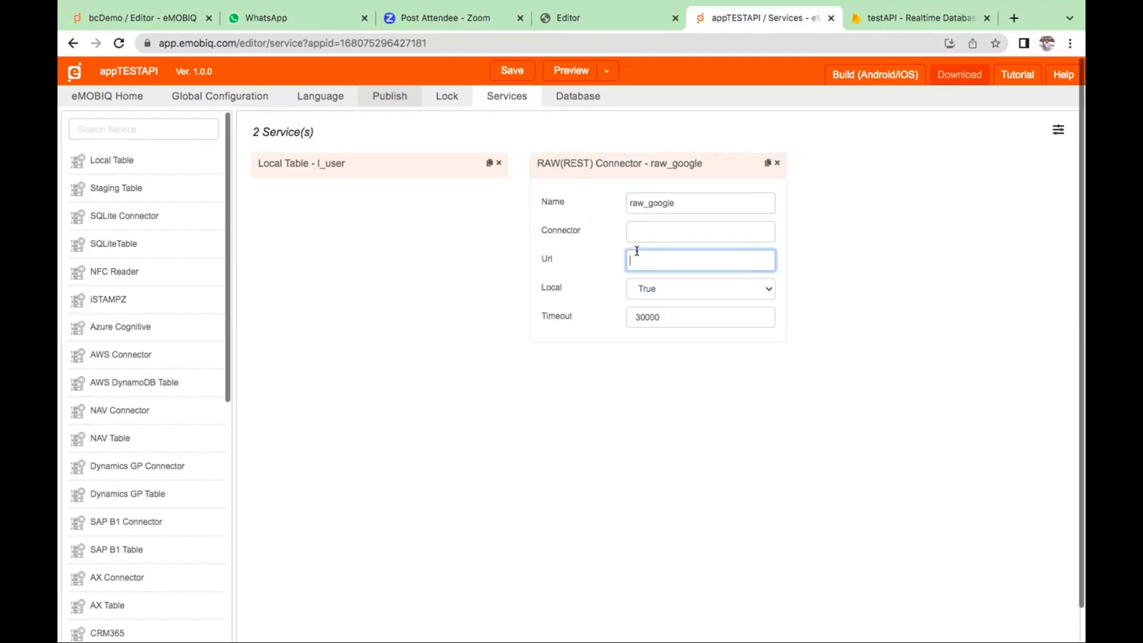
{"action": "key", "text": "super+v"}
{"action": "left_click", "coordinate": [714, 373]}
{"action": "left_click", "coordinate": [688, 257]}
{"action": "key", "text": "End"}
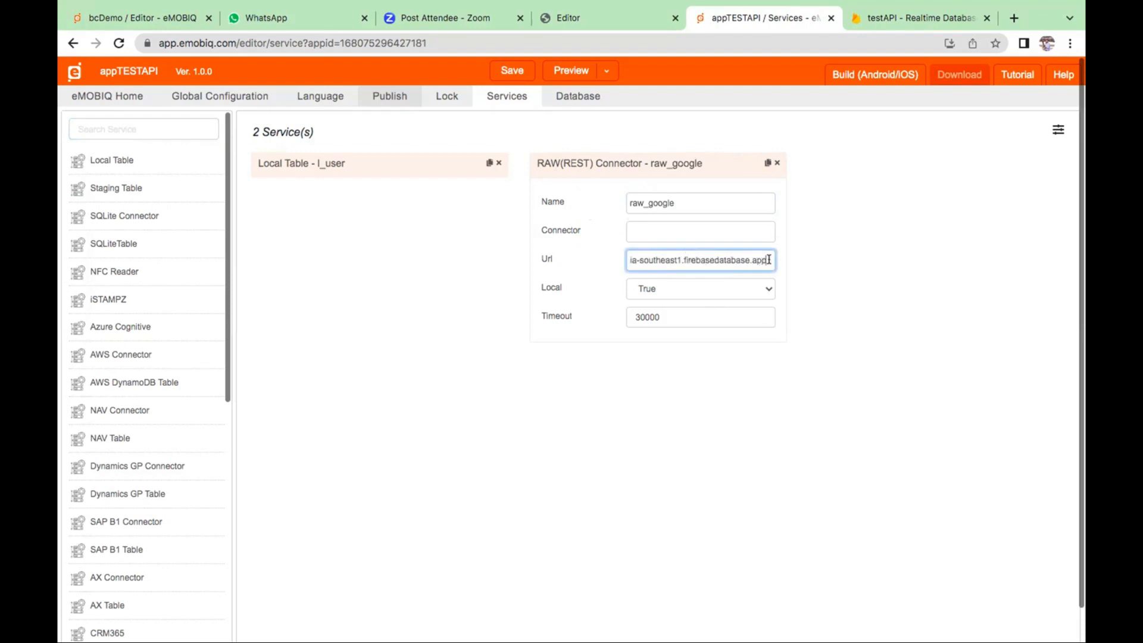
{"action": "type", "text": "/"}
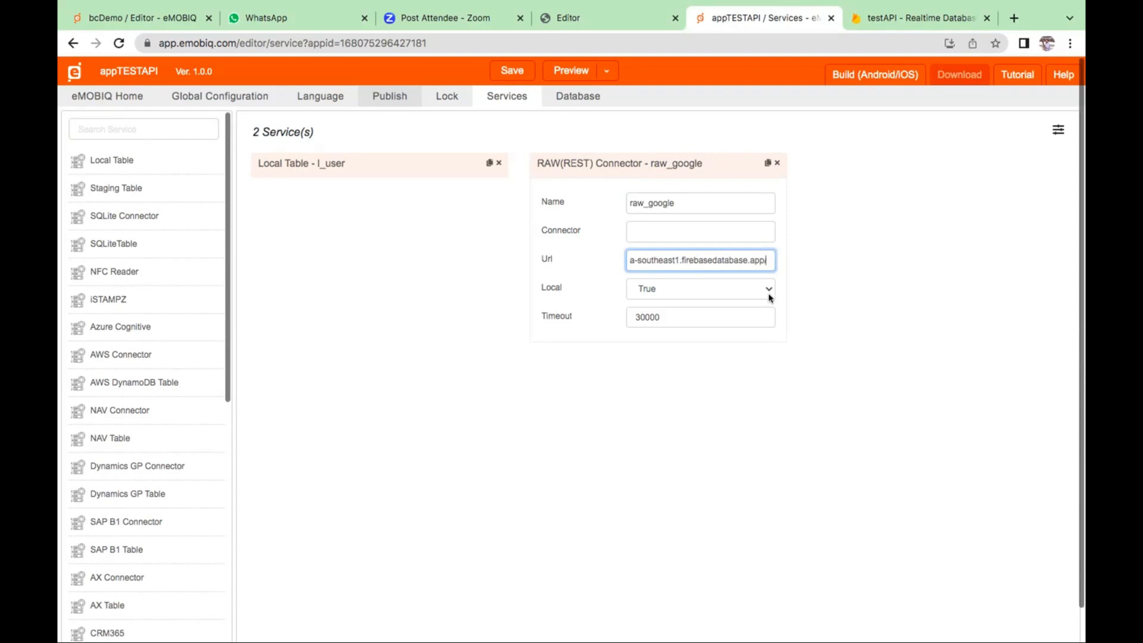
{"action": "left_click", "coordinate": [761, 405]}
{"action": "left_click", "coordinate": [669, 267]}
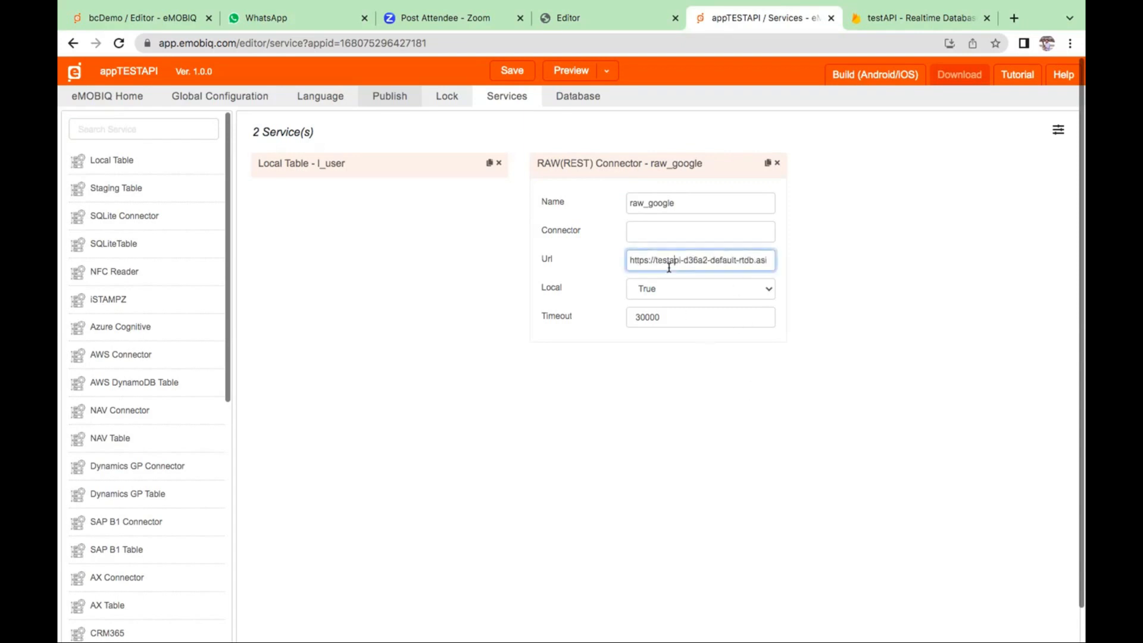
Step: Save the connector settings and return to the page editor of appTESTAPI
{"action": "left_click", "coordinate": [511, 72]}
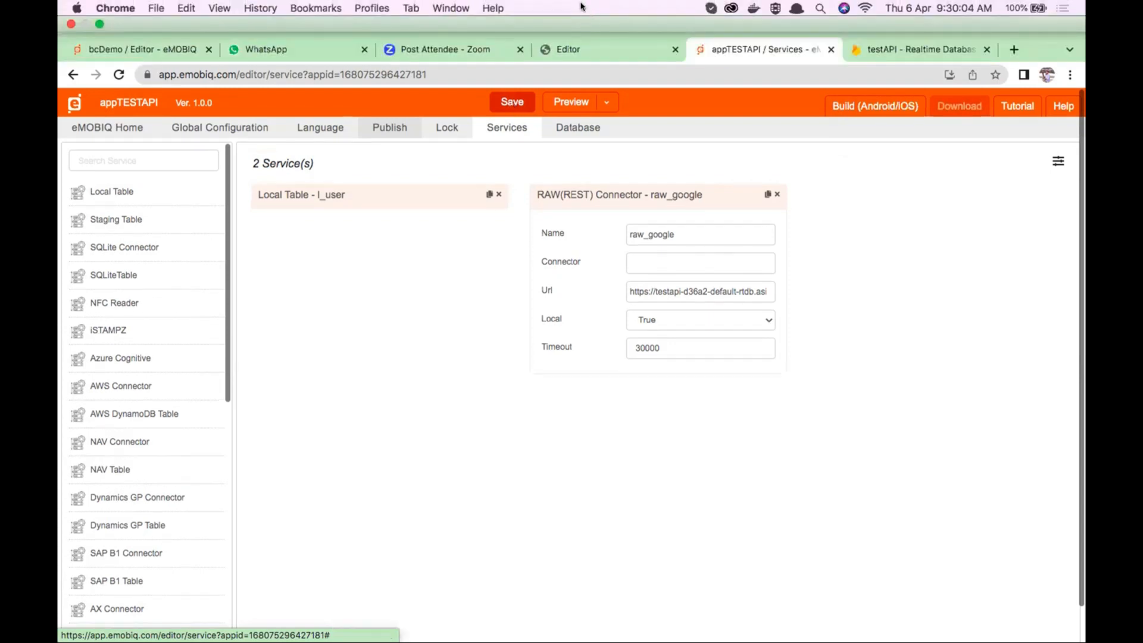
{"action": "left_click", "coordinate": [575, 14]}
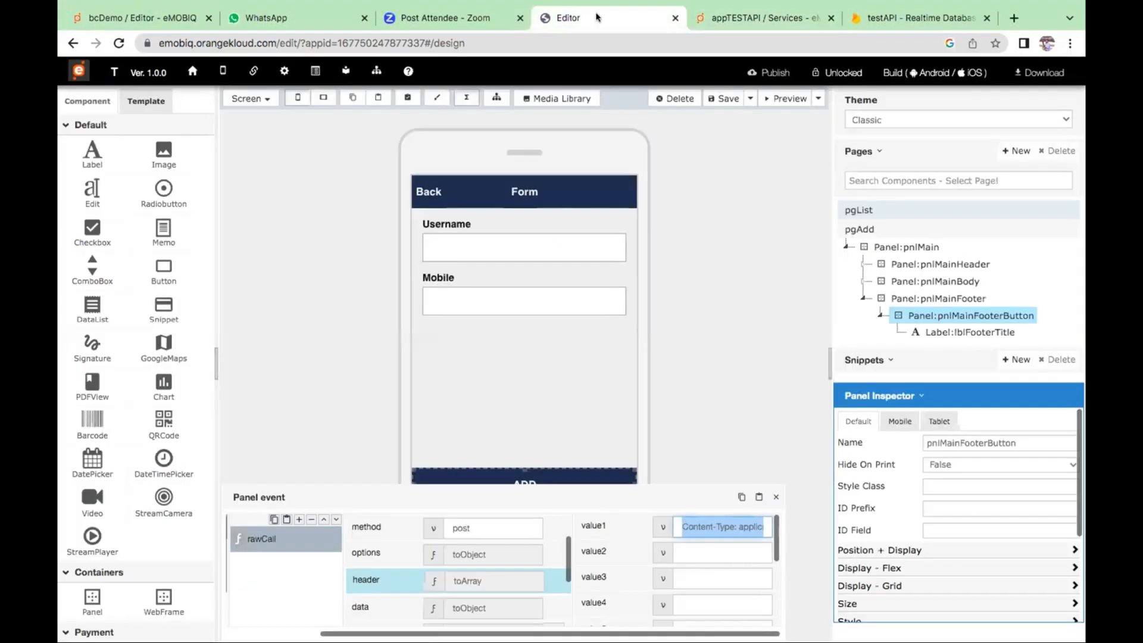
{"action": "left_click", "coordinate": [768, 17]}
{"action": "left_click", "coordinate": [127, 97]}
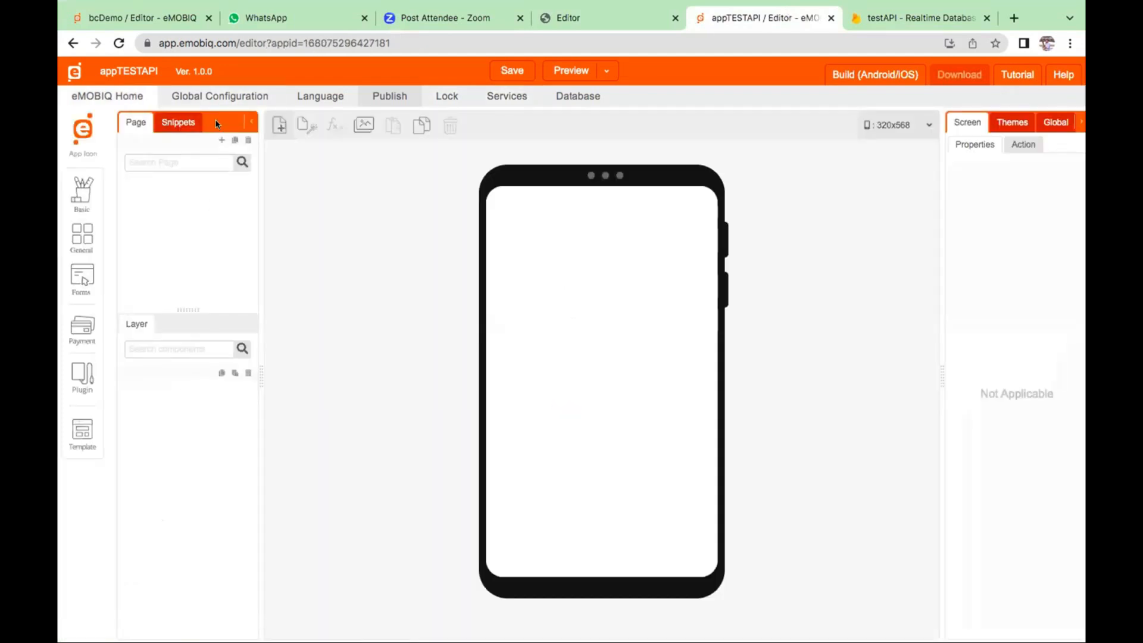
Step: Add a new page named pgList
{"action": "left_click", "coordinate": [221, 139]}
{"action": "left_click", "coordinate": [552, 343]}
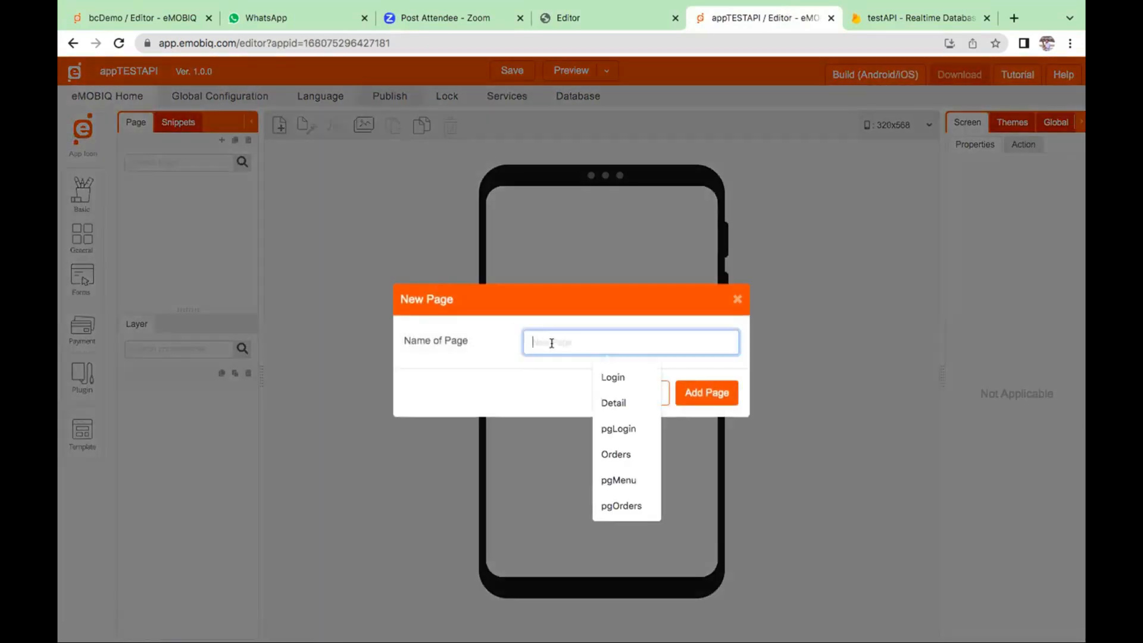
{"action": "type", "text": "pgList"}
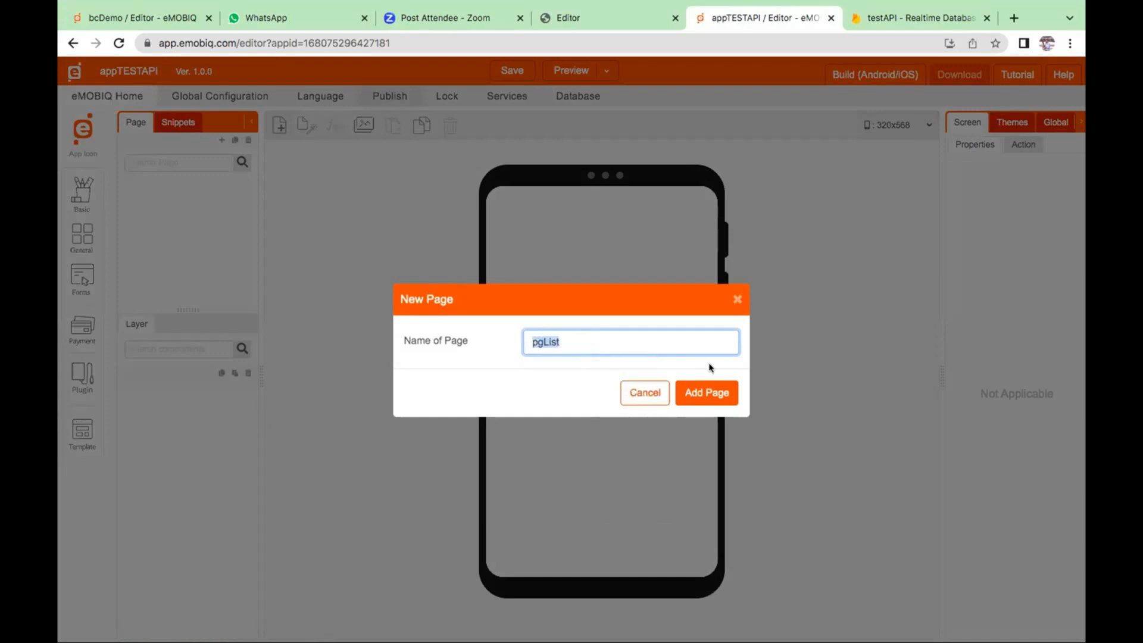
{"action": "left_click", "coordinate": [713, 390]}
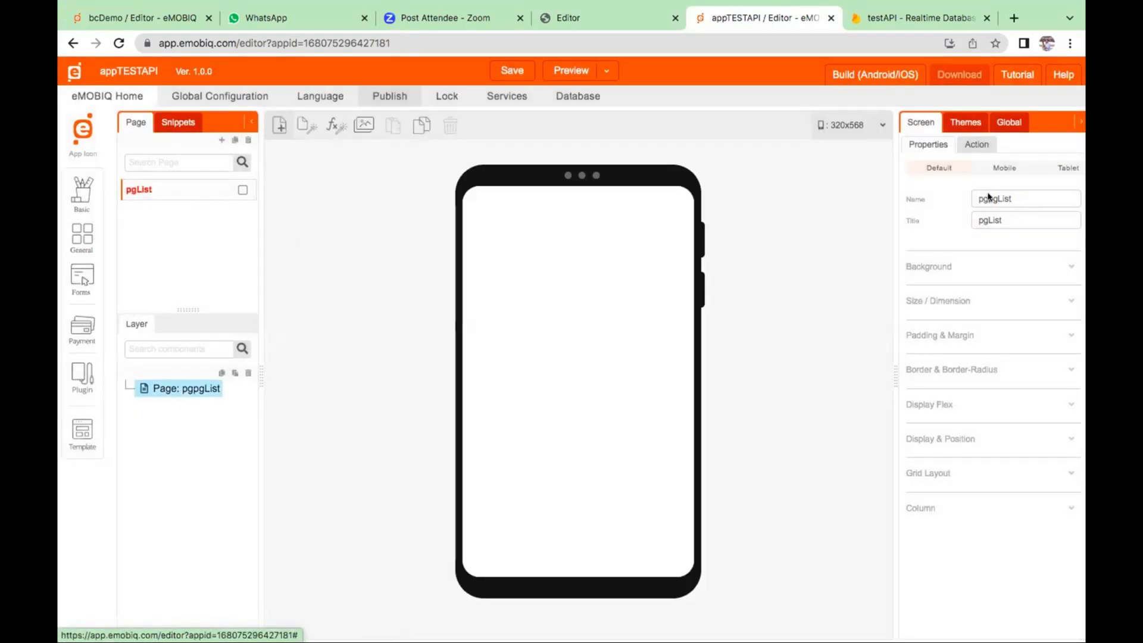
Step: Correct the new page's Name property to pgList and save the project
{"action": "left_click_drag", "start_coordinate": [989, 199], "coordinate": [957, 204]}
{"action": "key", "text": "BackSpace"}
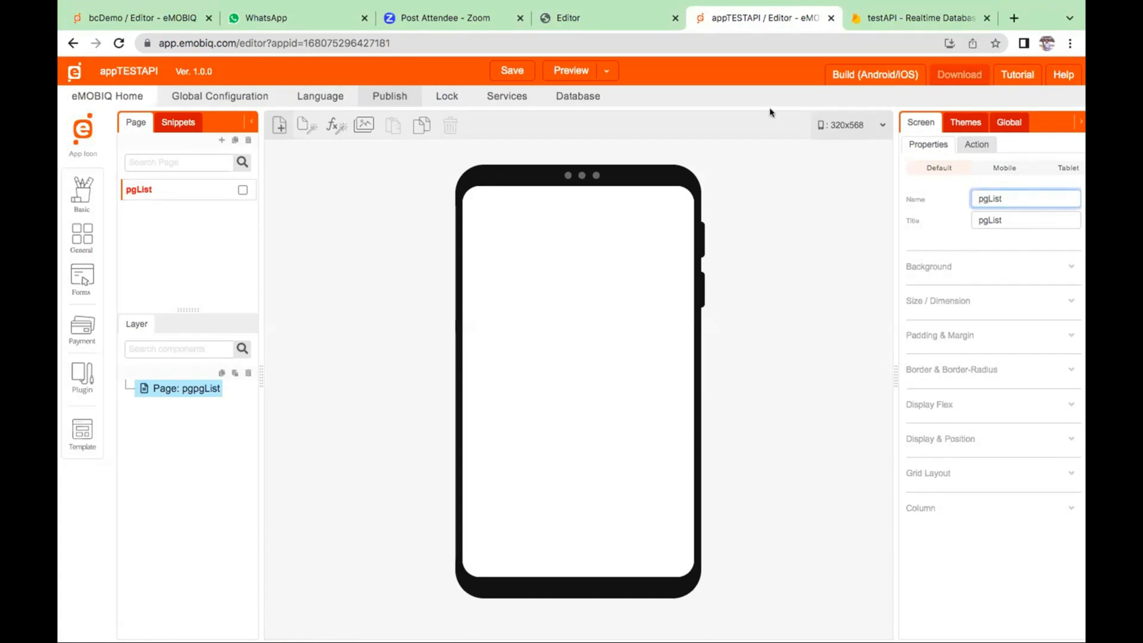
{"action": "left_click", "coordinate": [512, 71]}
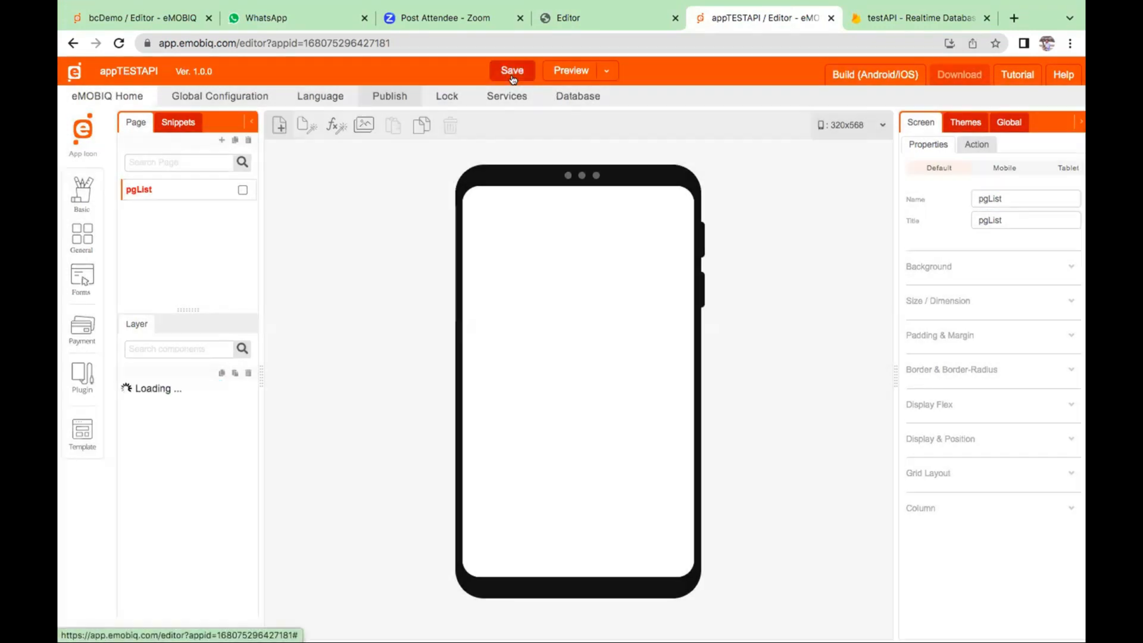
Step: Apply the first Field Sales listing screen template, the Item List layout, to the pgList page
{"action": "mouse_move", "coordinate": [95, 171]}
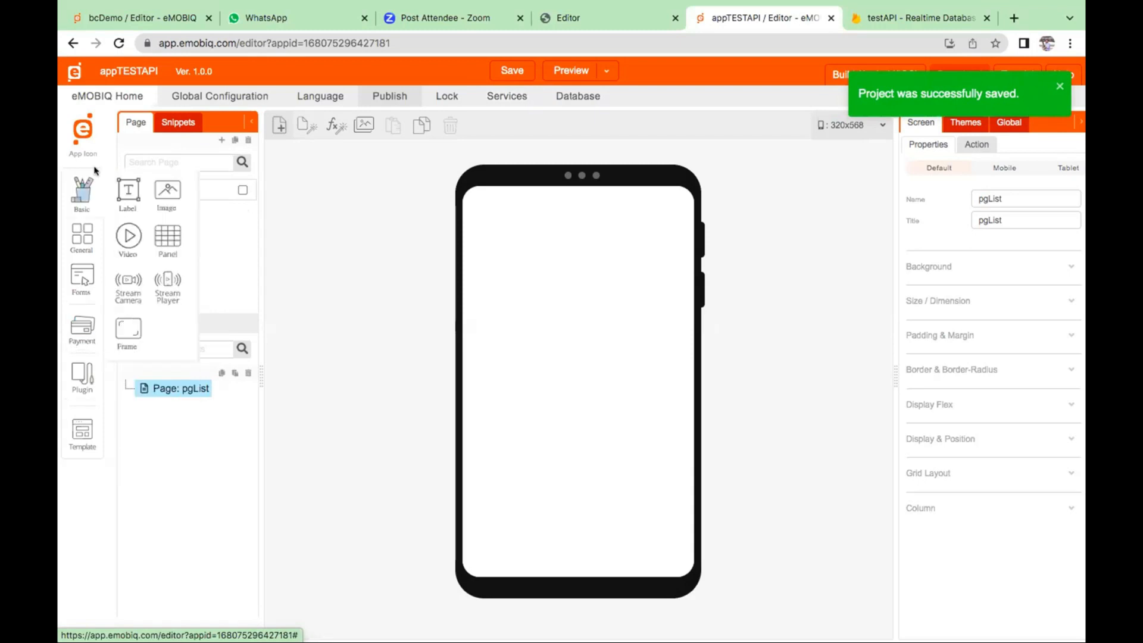
{"action": "mouse_move", "coordinate": [85, 382]}
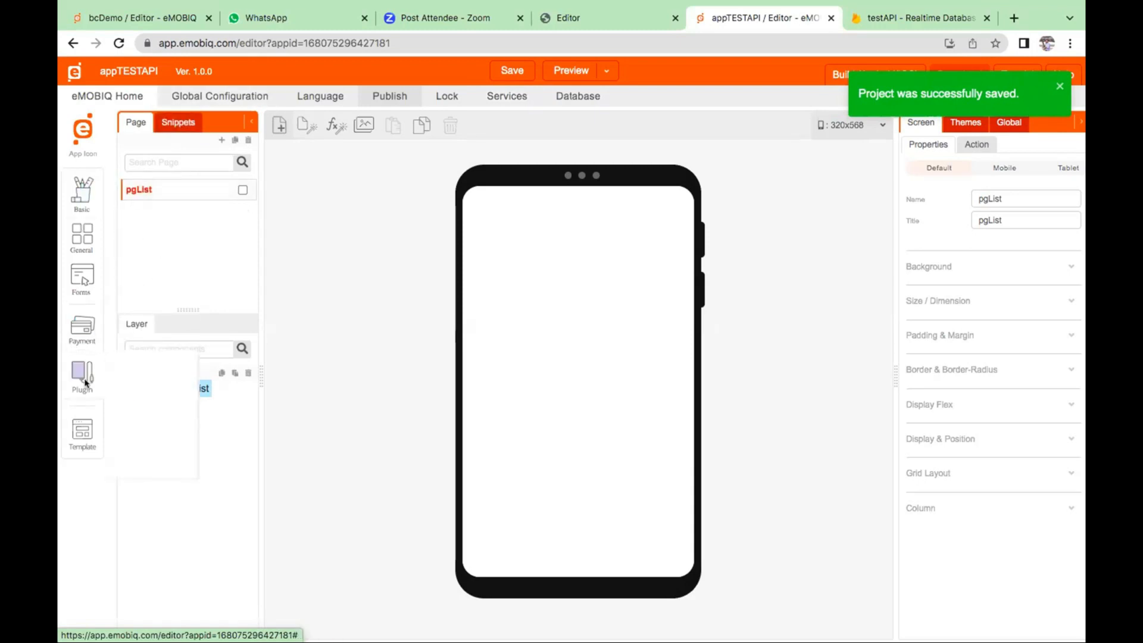
{"action": "left_click", "coordinate": [79, 428]}
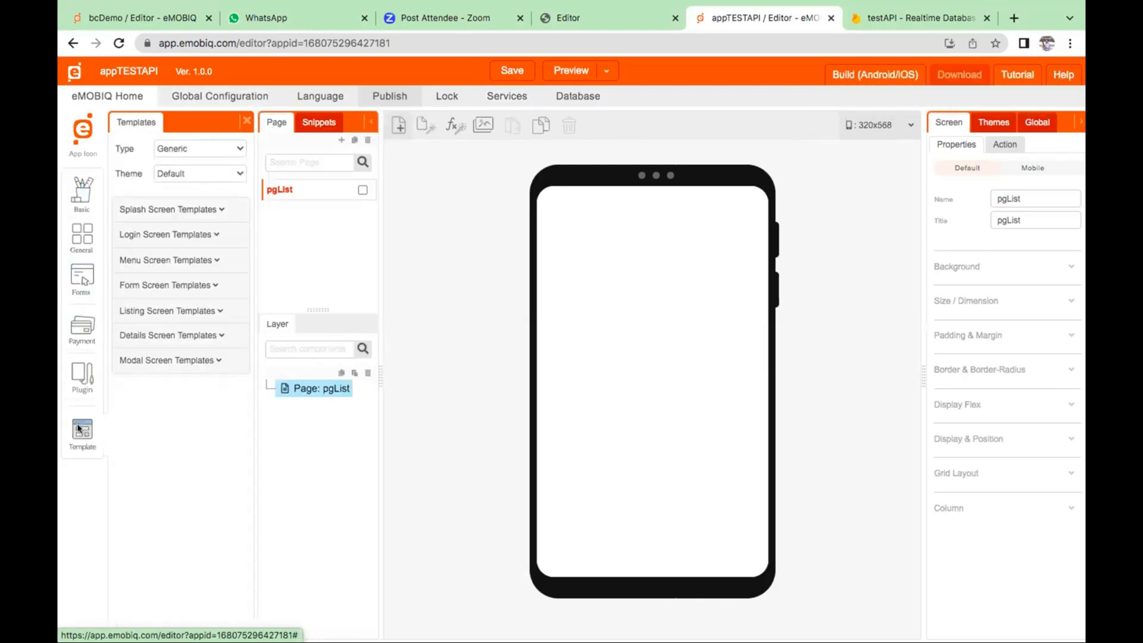
{"action": "left_click", "coordinate": [183, 310]}
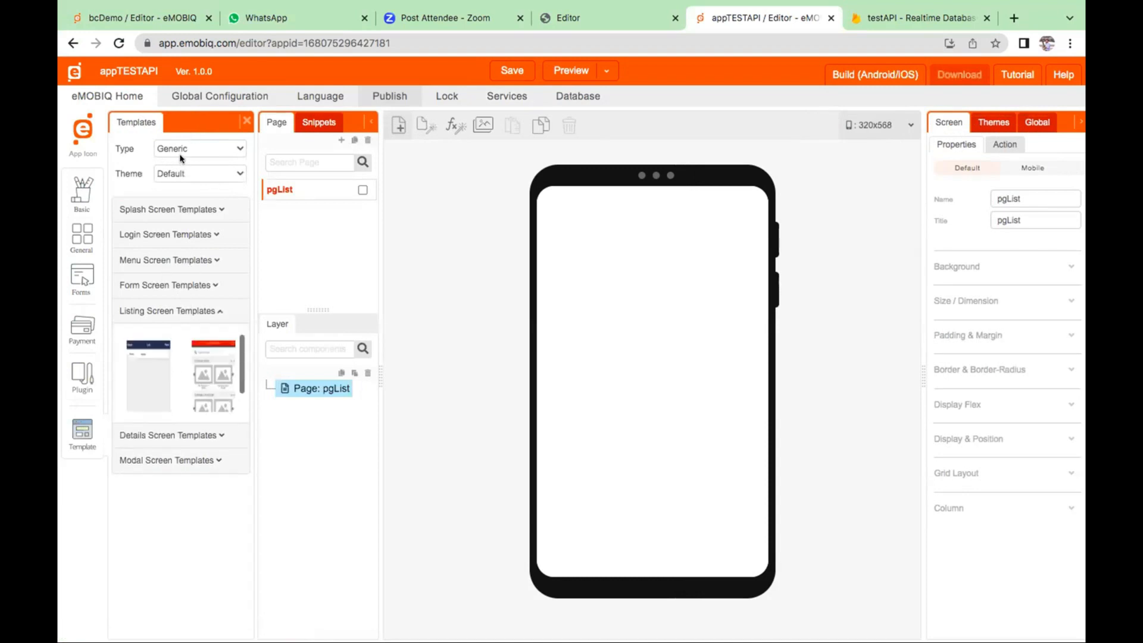
{"action": "left_click", "coordinate": [179, 168]}
{"action": "left_click", "coordinate": [178, 154]}
{"action": "left_click", "coordinate": [177, 150]}
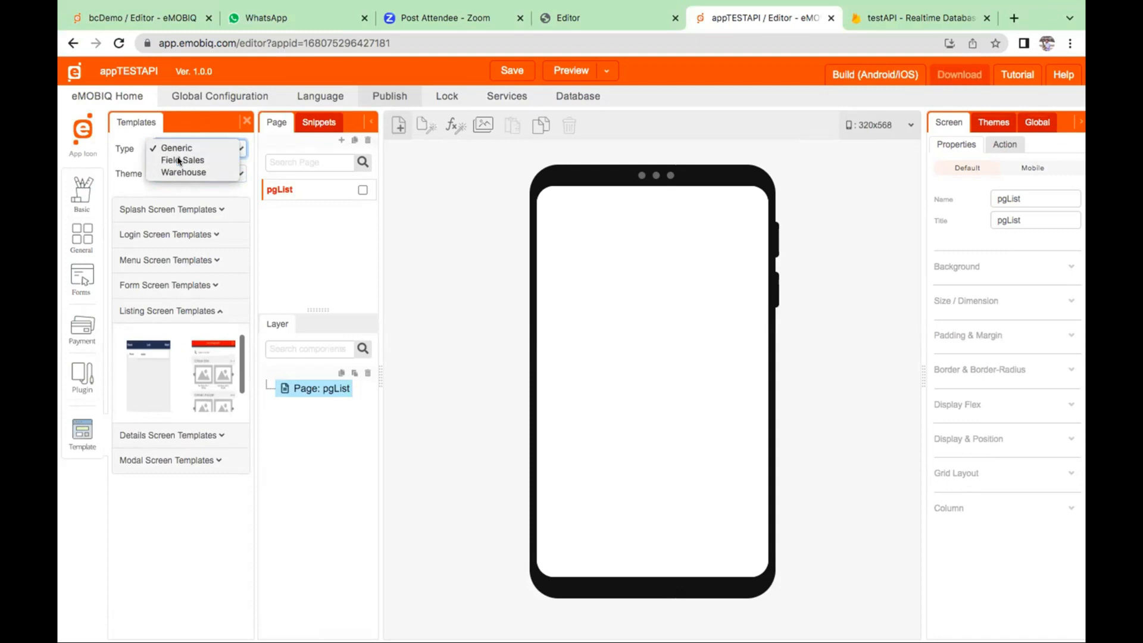
{"action": "left_click", "coordinate": [179, 160]}
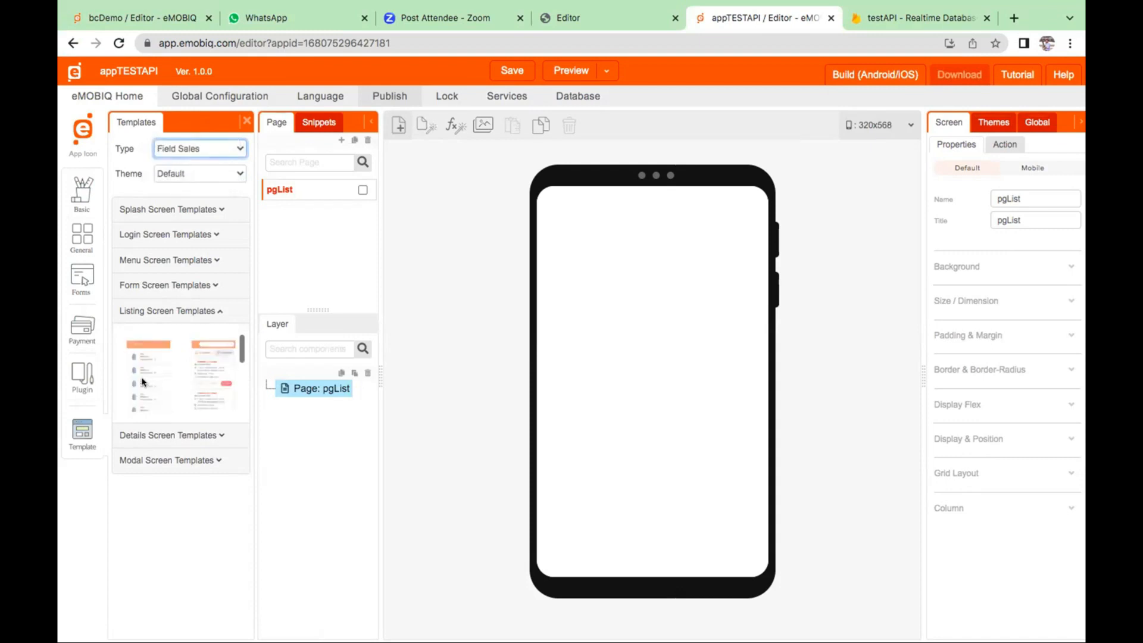
{"action": "left_click_drag", "start_coordinate": [144, 383], "coordinate": [608, 238]}
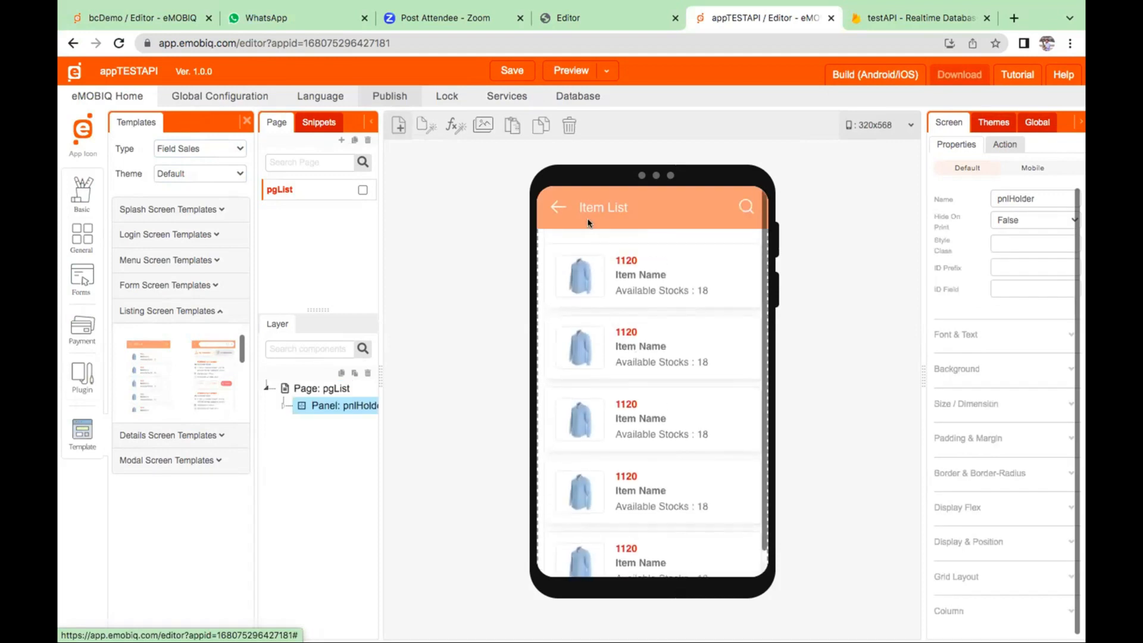
Step: Examine the template's back button, item label and panel hierarchy, widening the layer tree so the component names can be read
{"action": "left_click", "coordinate": [555, 208]}
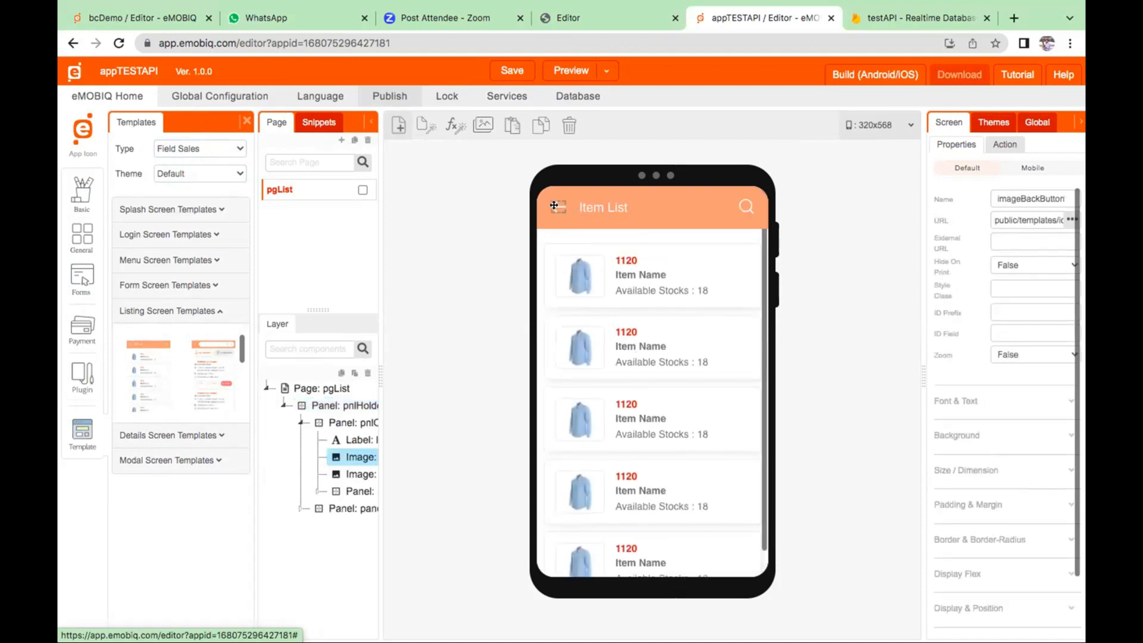
{"action": "left_click", "coordinate": [619, 260]}
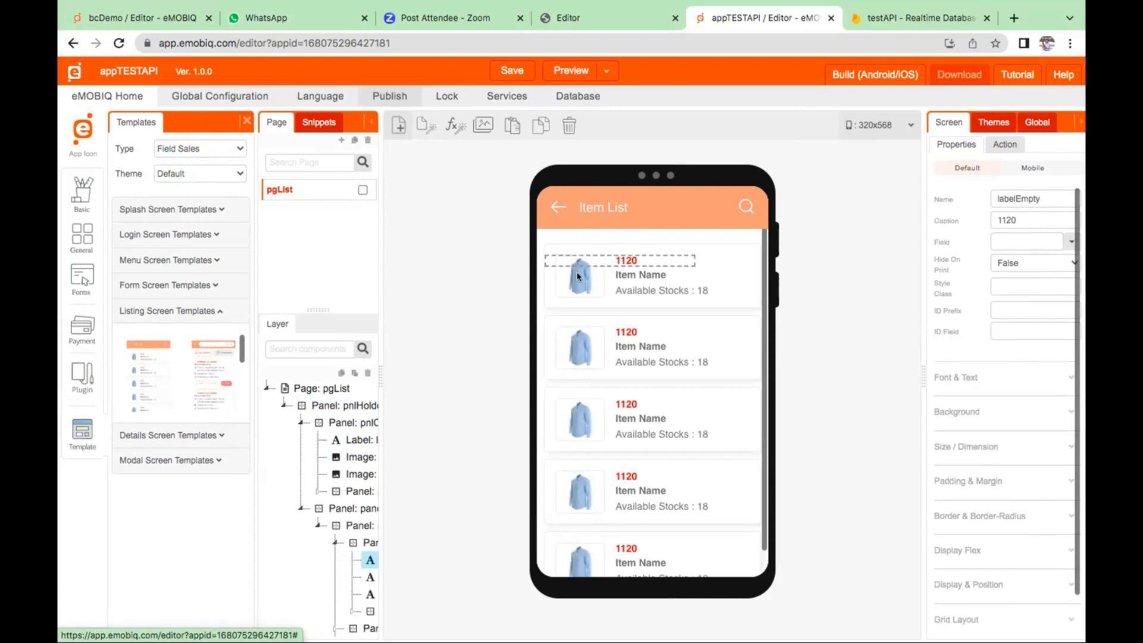
{"action": "left_click", "coordinate": [317, 525]}
{"action": "left_click", "coordinate": [334, 527]}
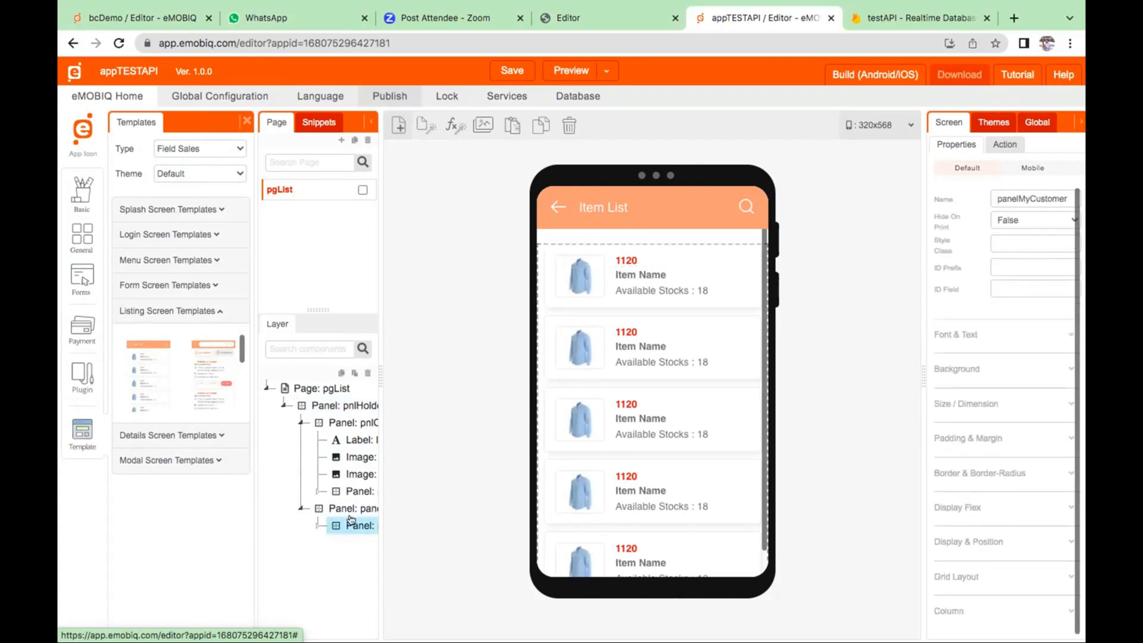
{"action": "left_click_drag", "start_coordinate": [379, 500], "coordinate": [507, 494]}
{"action": "left_click", "coordinate": [301, 422]}
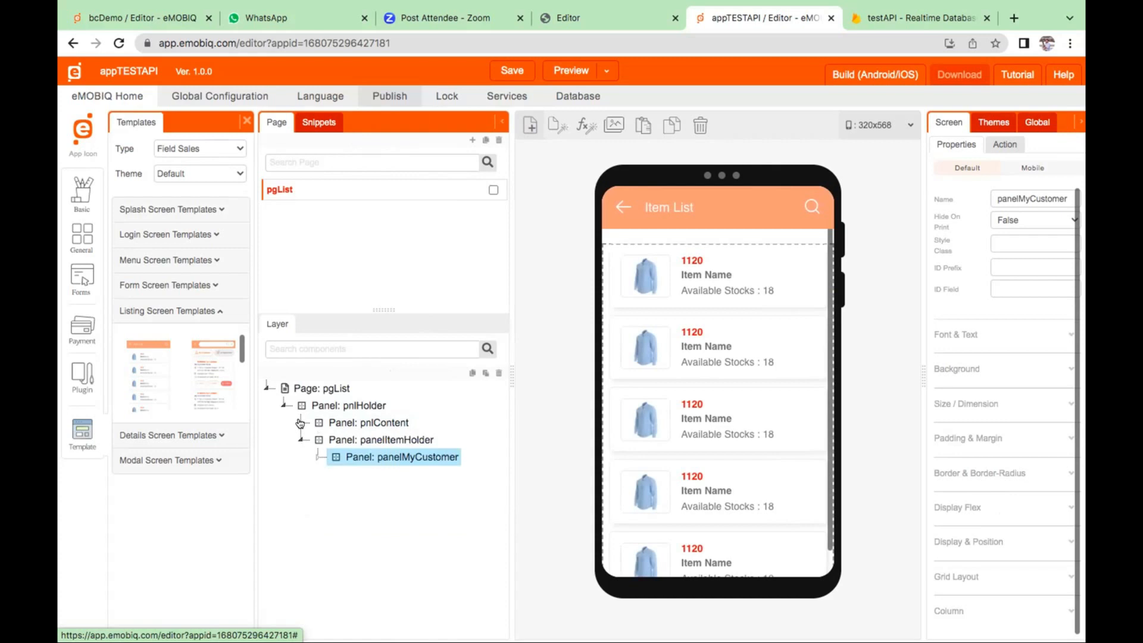
{"action": "left_click", "coordinate": [340, 424]}
{"action": "left_click", "coordinate": [347, 442]}
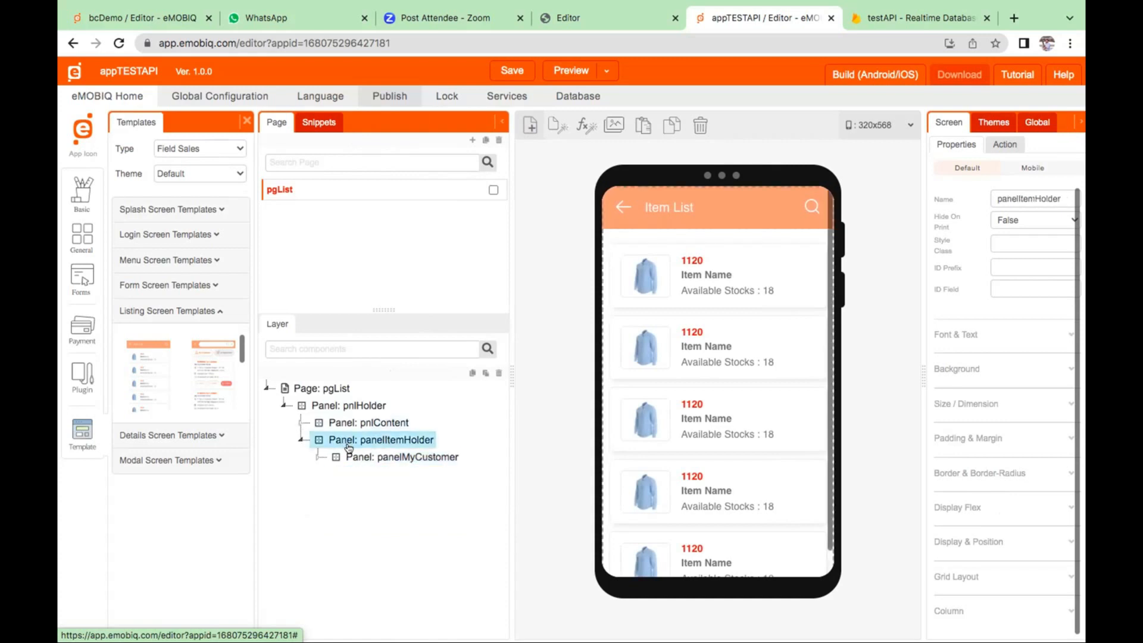
{"action": "left_click", "coordinate": [352, 457]}
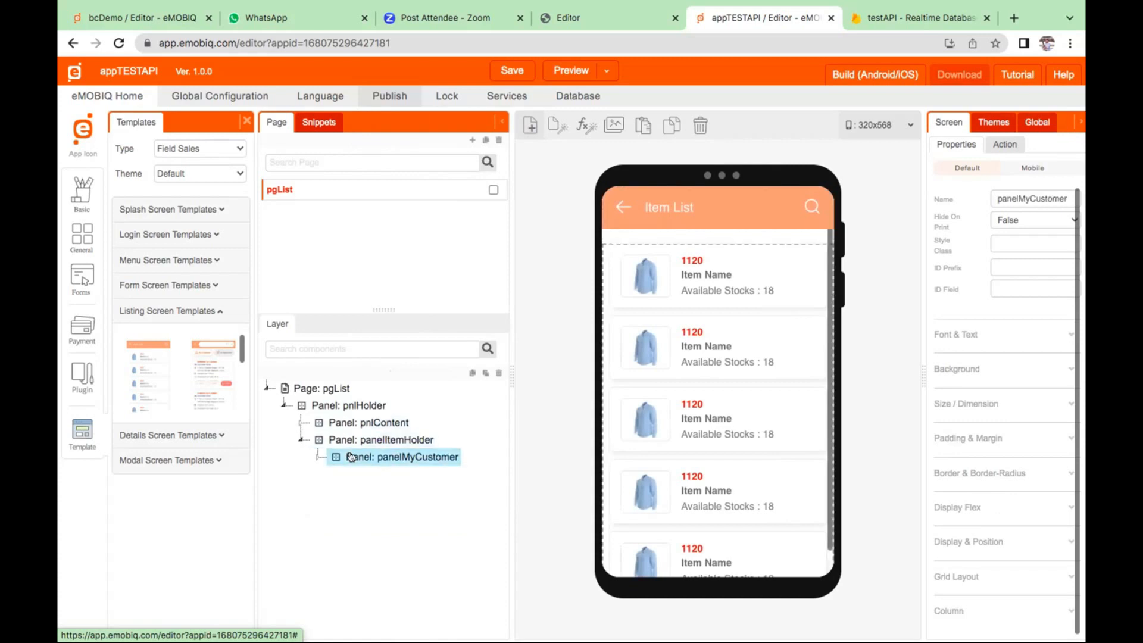
Step: Expand panelMyCustomer and delete its item rows panelHolder5 and panelImageHolder5
{"action": "left_click", "coordinate": [318, 457]}
{"action": "left_click", "coordinate": [333, 475]}
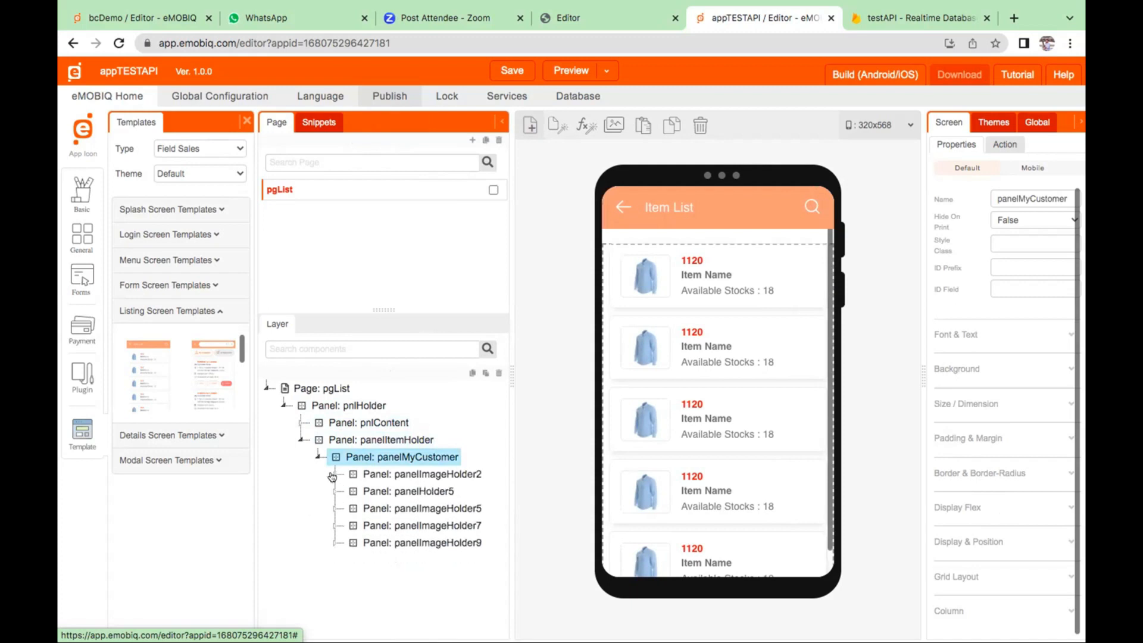
{"action": "left_click", "coordinate": [369, 491]}
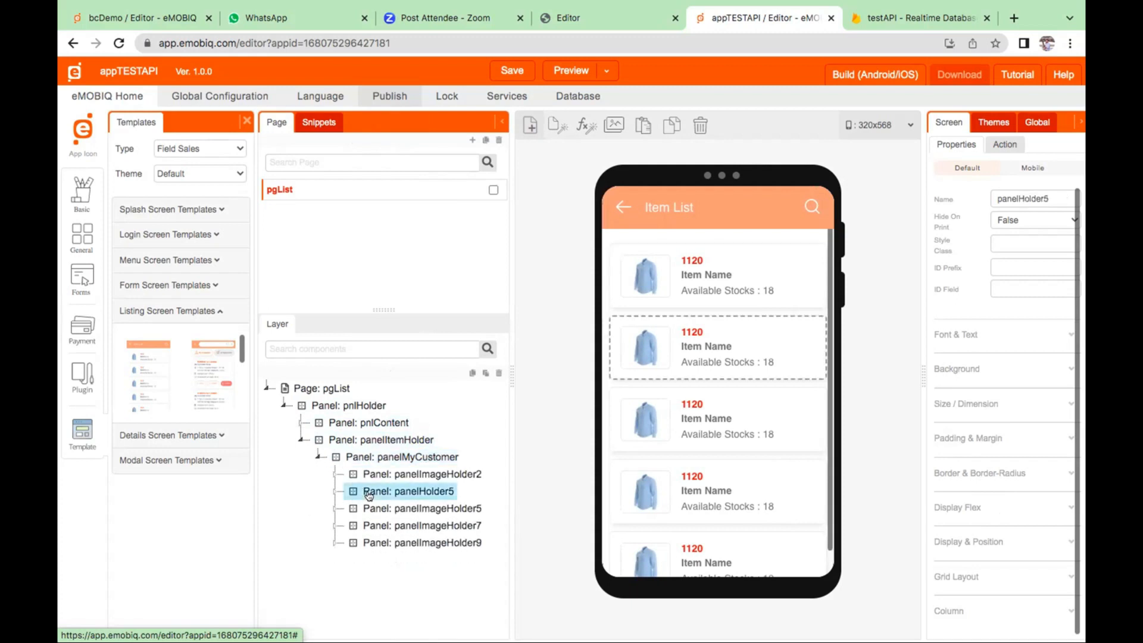
{"action": "left_click", "coordinate": [698, 126]}
{"action": "left_click", "coordinate": [714, 384]}
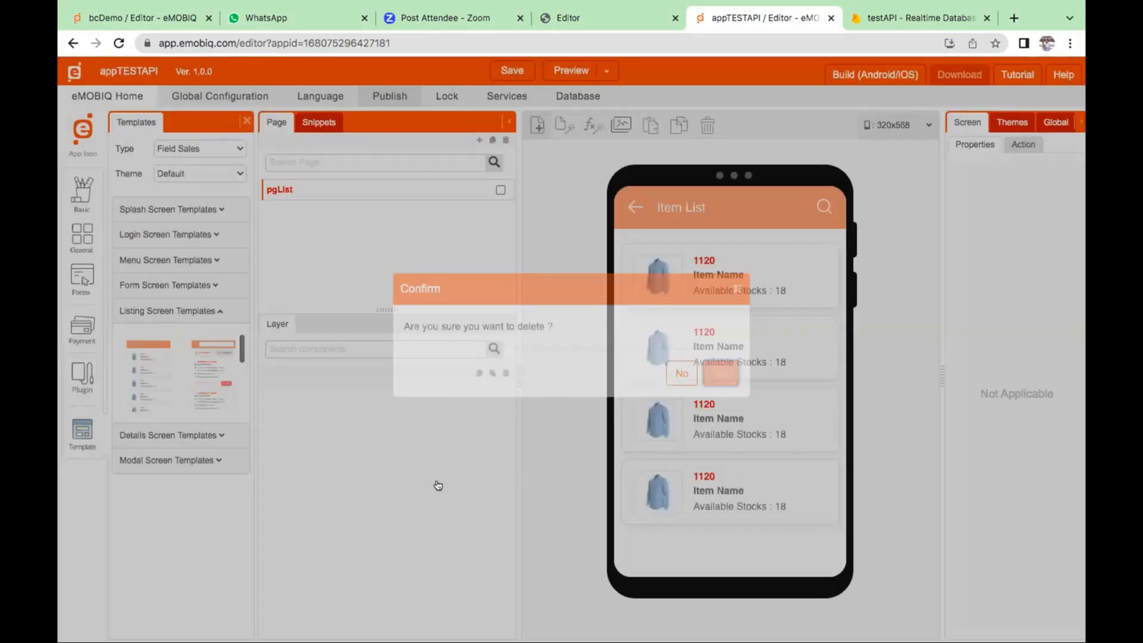
{"action": "left_click", "coordinate": [701, 127]}
{"action": "key", "text": "Return"}
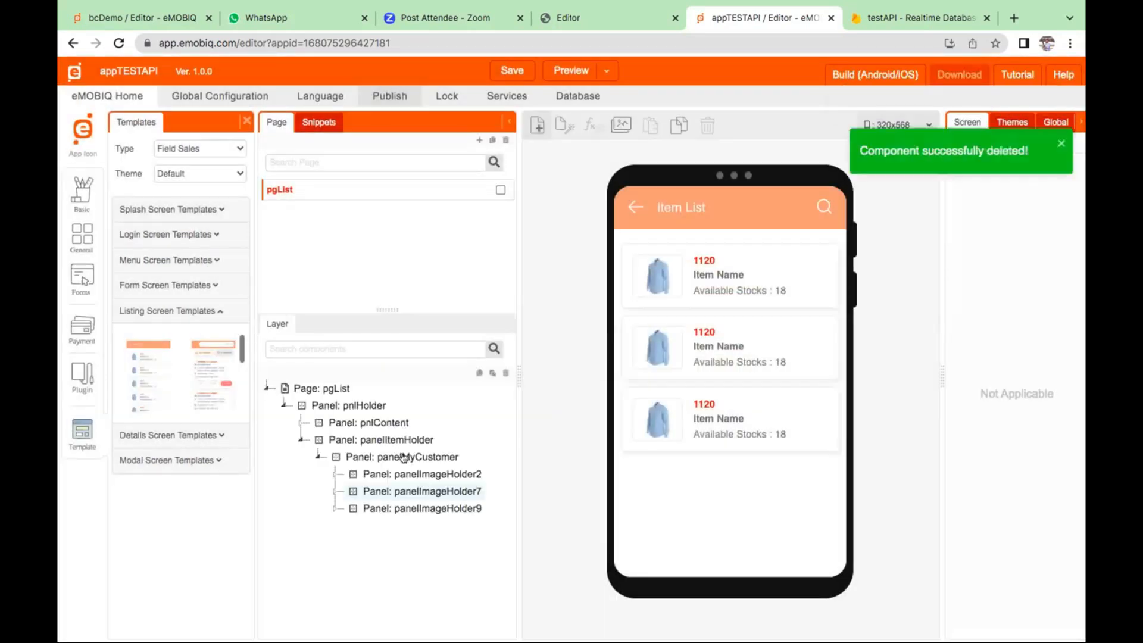
Step: Delete the item rows panelImageHolder7 and panelImageHolder9 from panelMyCustomer
{"action": "left_click", "coordinate": [387, 491]}
{"action": "left_click", "coordinate": [700, 126]}
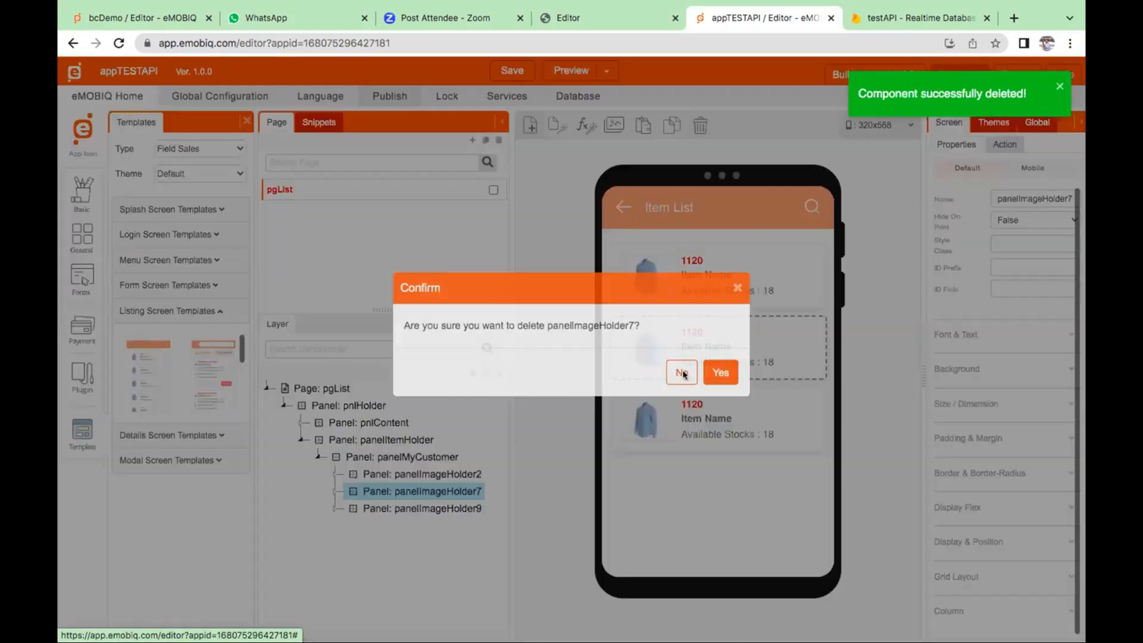
{"action": "left_click", "coordinate": [718, 386]}
{"action": "left_click", "coordinate": [432, 493]}
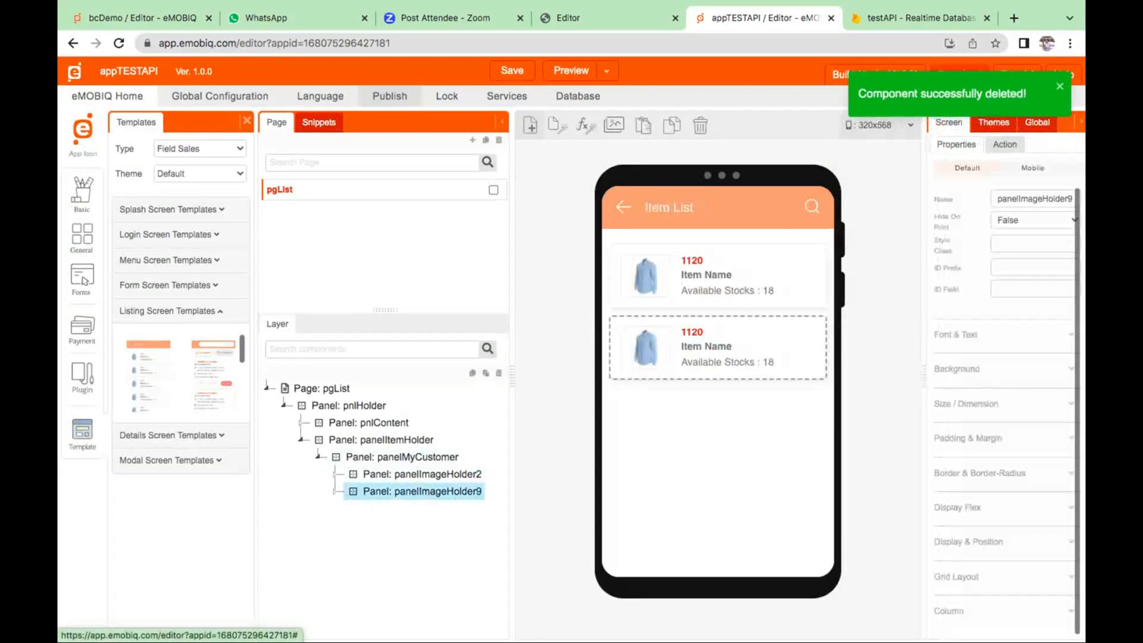
{"action": "left_click", "coordinate": [701, 126]}
{"action": "left_click", "coordinate": [731, 380]}
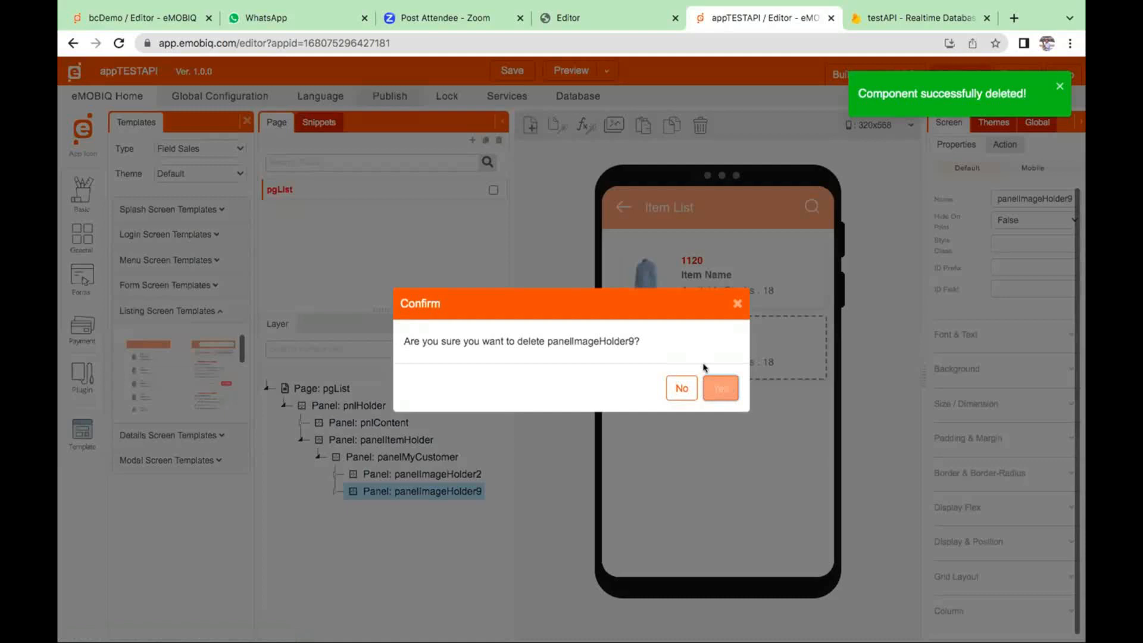
Step: Delete panelImageHolder with its shirt image from the remaining item row
{"action": "left_click", "coordinate": [647, 276]}
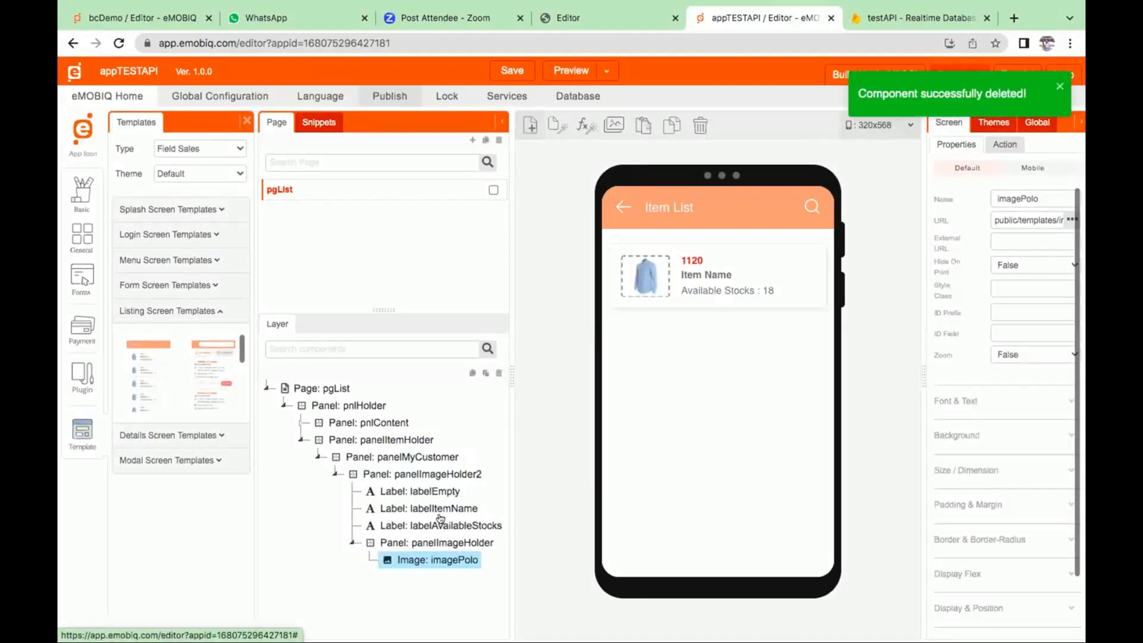
{"action": "left_click", "coordinate": [431, 543]}
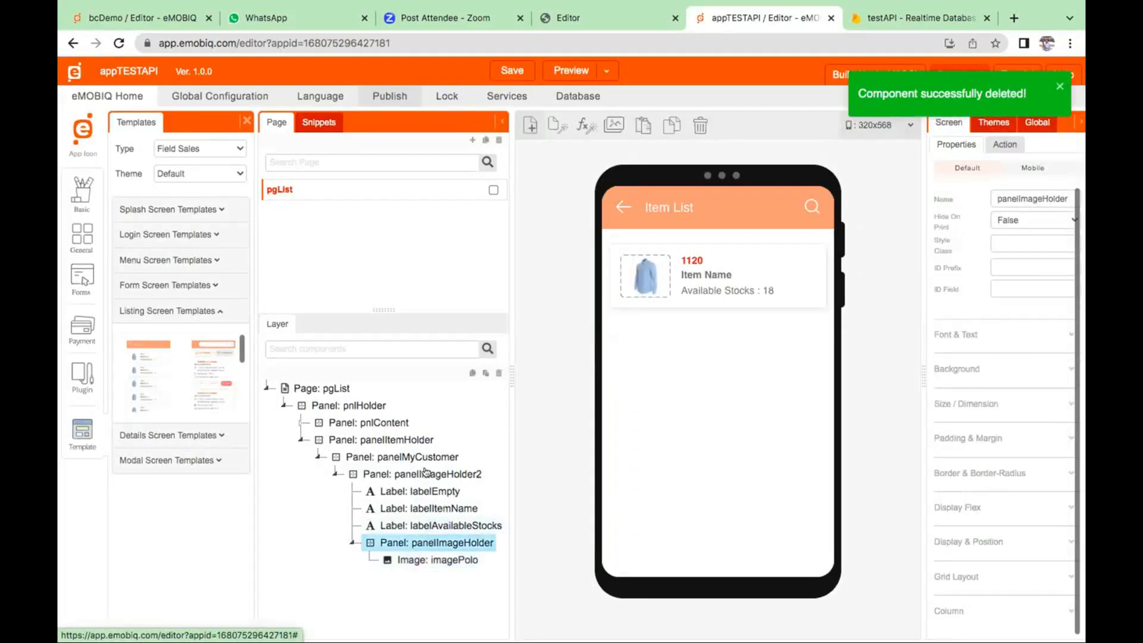
{"action": "left_click", "coordinate": [700, 126]}
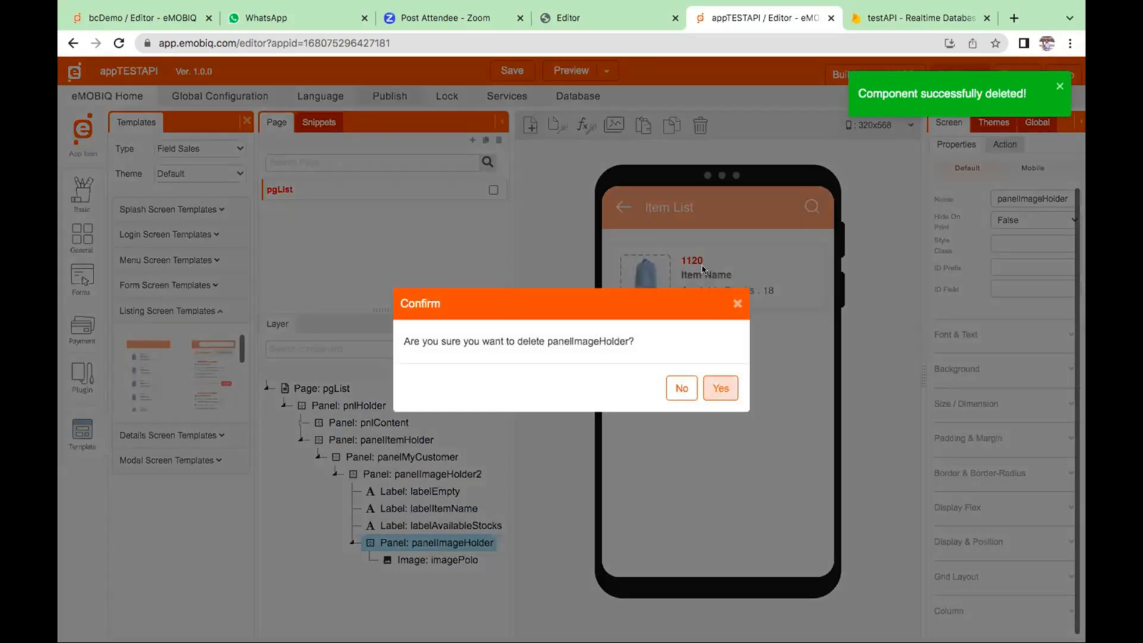
{"action": "left_click", "coordinate": [720, 374]}
Step: Clear the overall padding of panelImageHolder2
{"action": "left_click", "coordinate": [424, 474]}
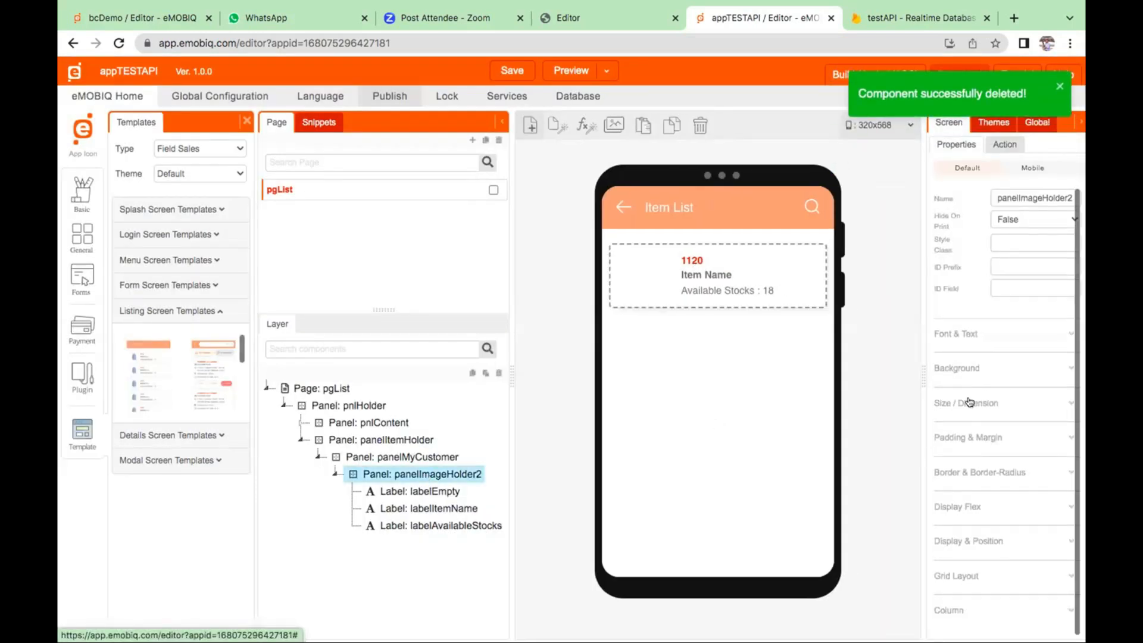
{"action": "left_click", "coordinate": [989, 436]}
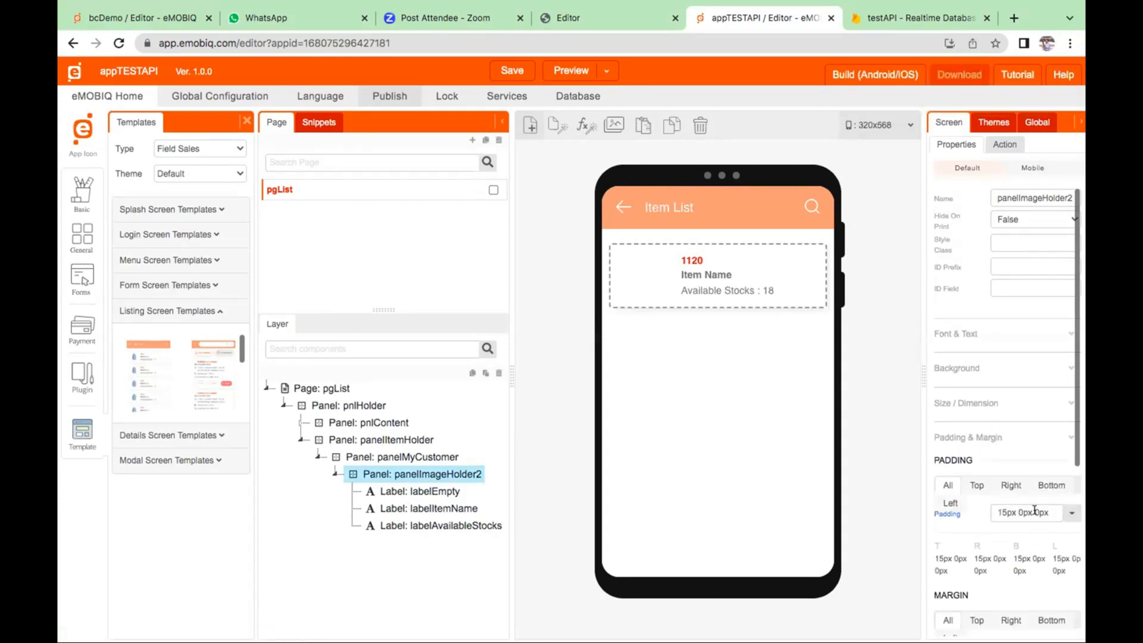
{"action": "triple_click", "coordinate": [1056, 510]}
{"action": "key", "text": "BackSpace"}
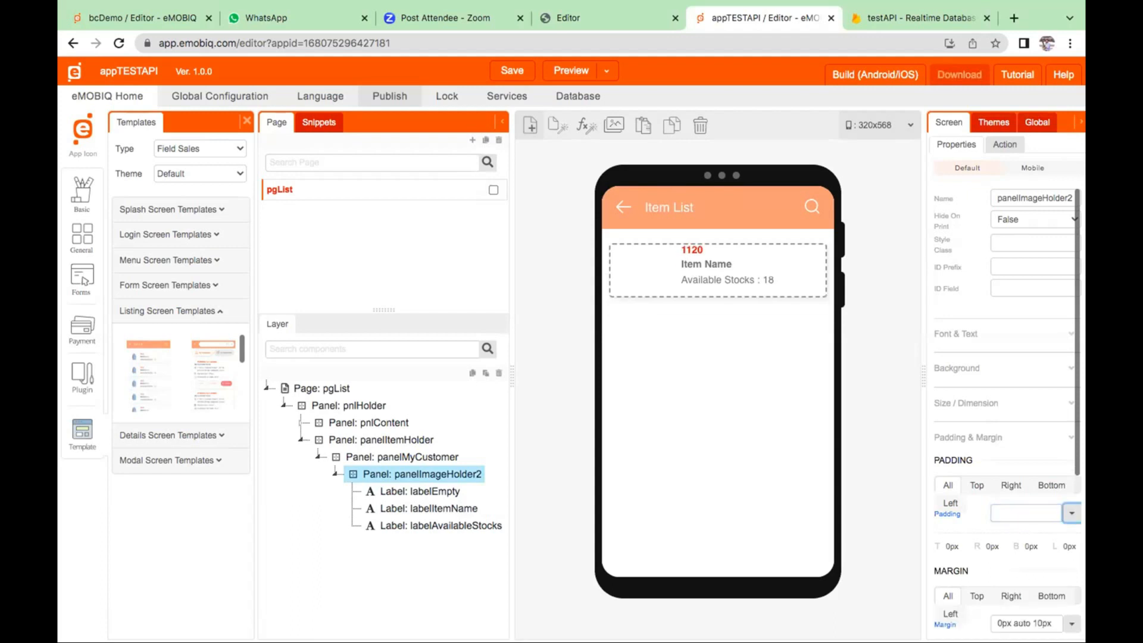
{"action": "left_click", "coordinate": [1001, 511]}
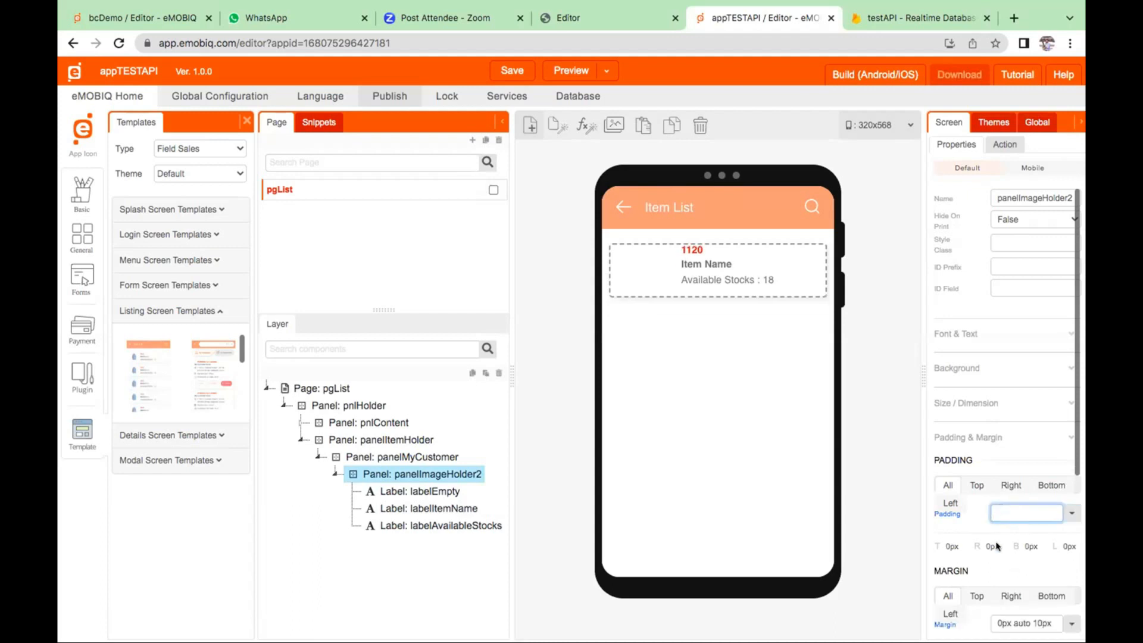
Step: Try clearing the overall margin of panelImageHolder2, and undo that change
{"action": "scroll", "coordinate": [998, 546], "scroll_direction": "down", "scroll_amount": 1}
{"action": "scroll", "coordinate": [998, 546], "scroll_direction": "down", "scroll_amount": 1}
{"action": "left_click_drag", "start_coordinate": [1053, 537], "coordinate": [992, 537]}
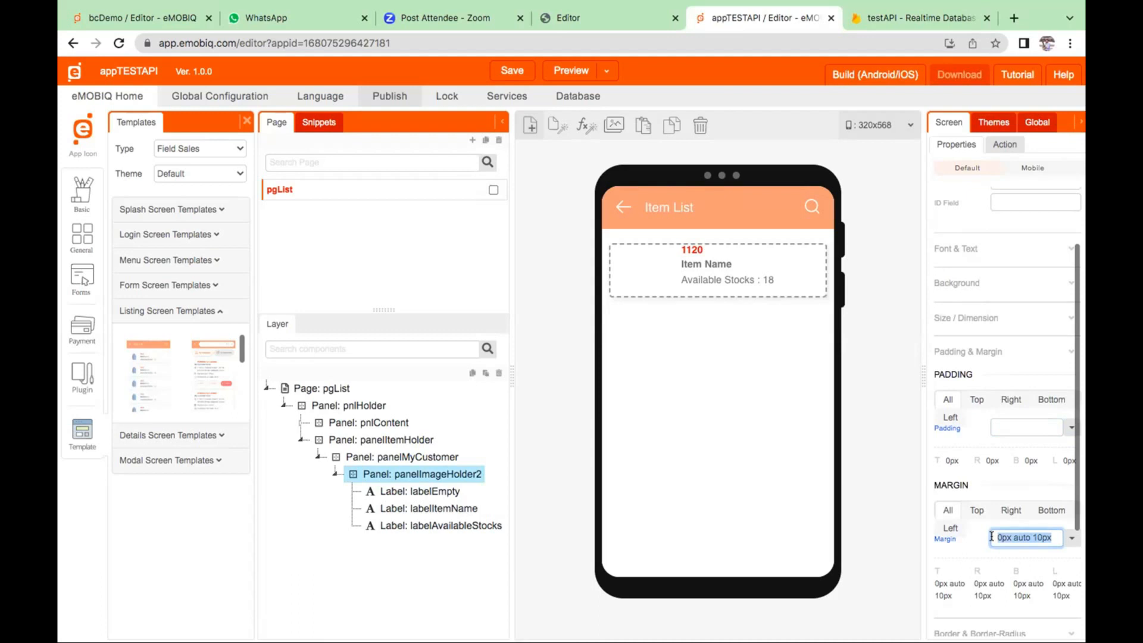
{"action": "key", "text": "BackSpace"}
{"action": "key", "text": "Tab"}
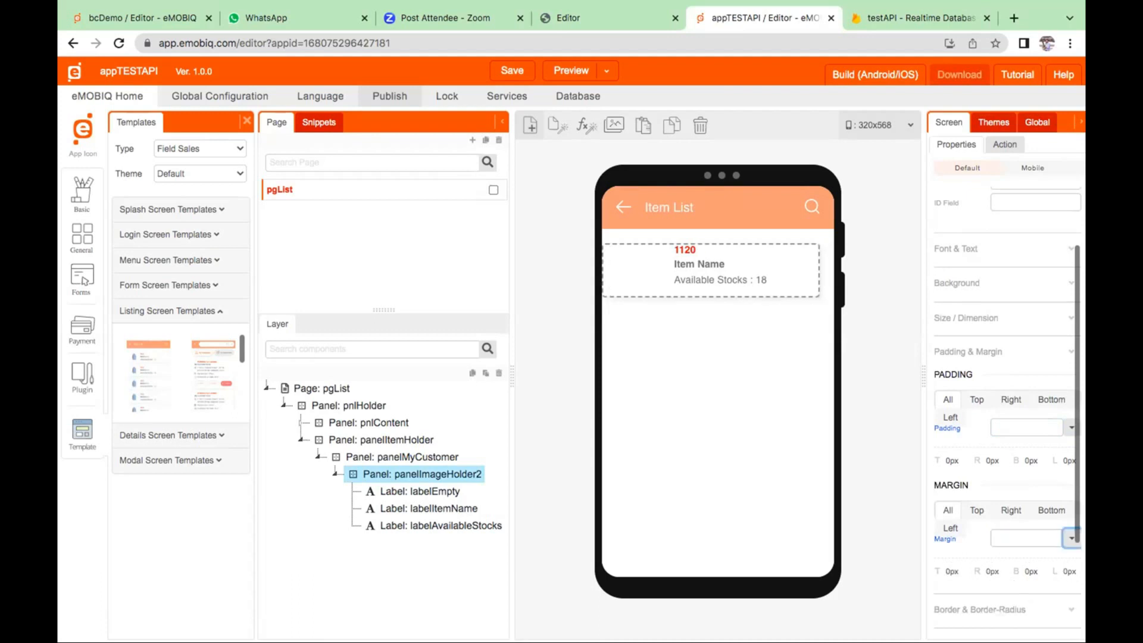
{"action": "left_click", "coordinate": [996, 535]}
{"action": "key", "text": "ctrl+z"}
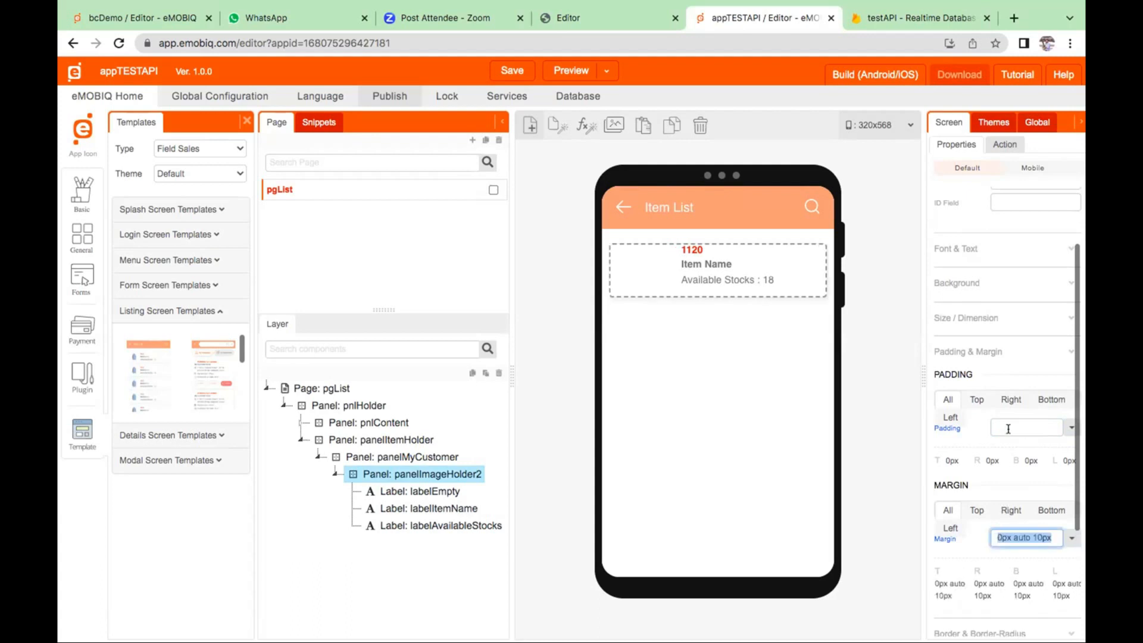
Step: Restore the overall padding of panelImageHolder2 to 15px 0px 0px
{"action": "left_click", "coordinate": [1003, 427]}
{"action": "key", "text": "ctrl+z"}
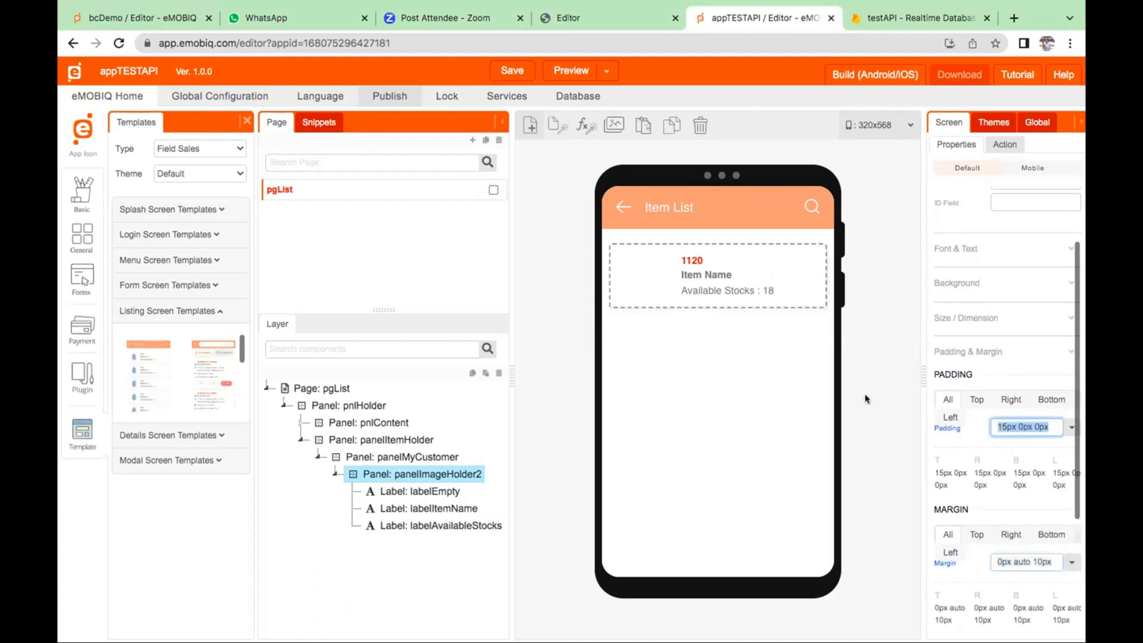
{"action": "left_click", "coordinate": [686, 264]}
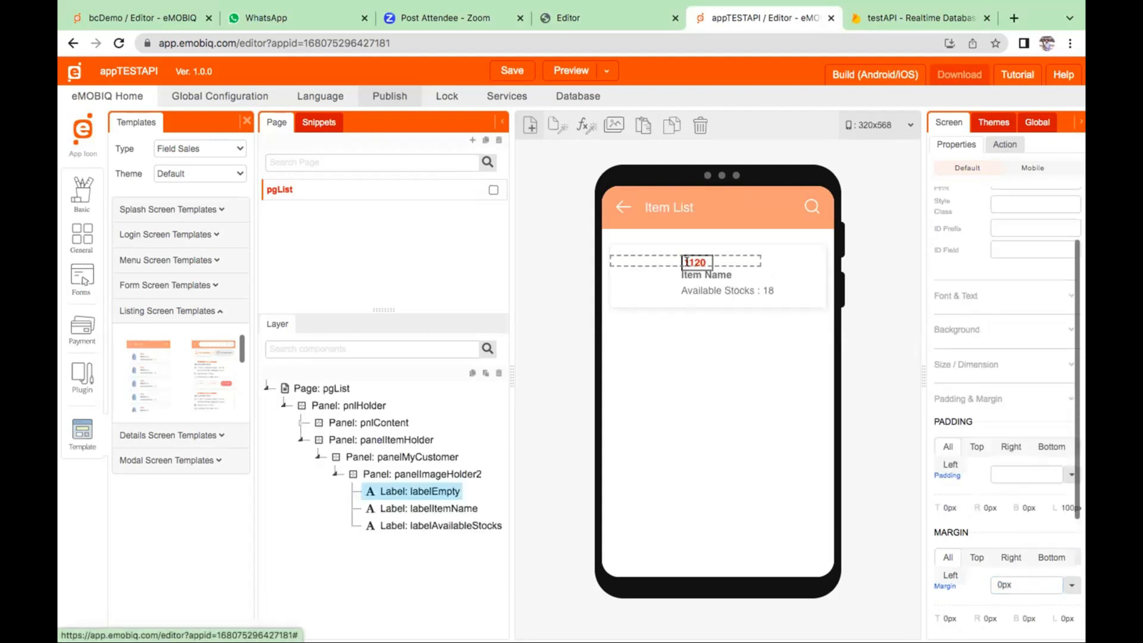
{"action": "left_click", "coordinate": [412, 474]}
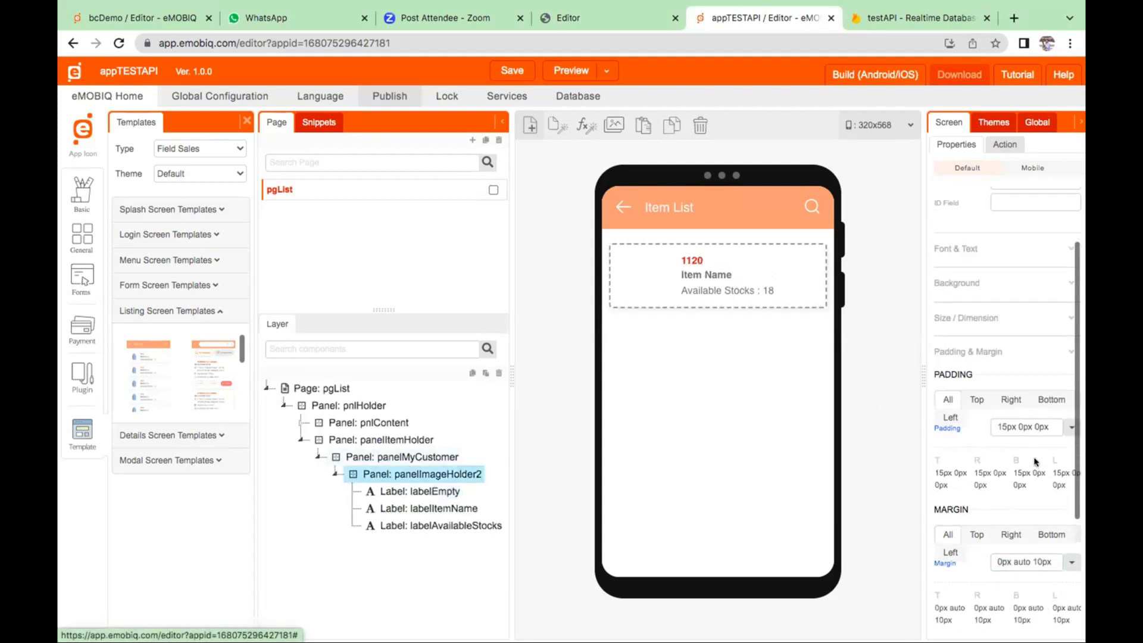
Step: Rename the labelEmpty label in the item row to labeUsername
{"action": "left_click", "coordinate": [687, 263]}
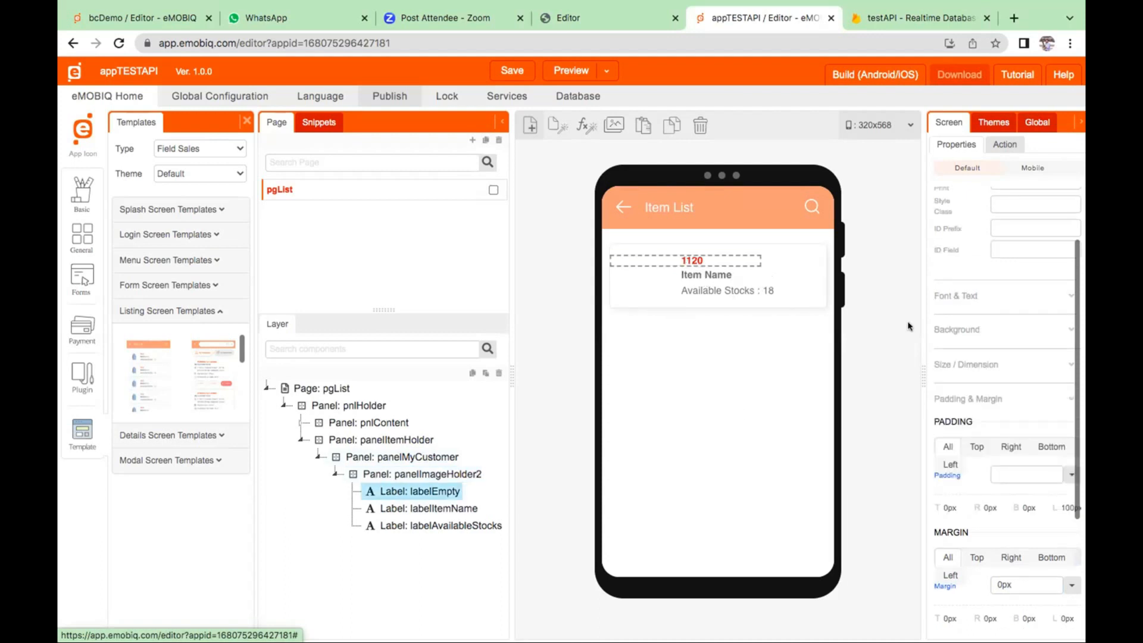
{"action": "scroll", "coordinate": [1000, 215], "scroll_direction": "up", "scroll_amount": 2}
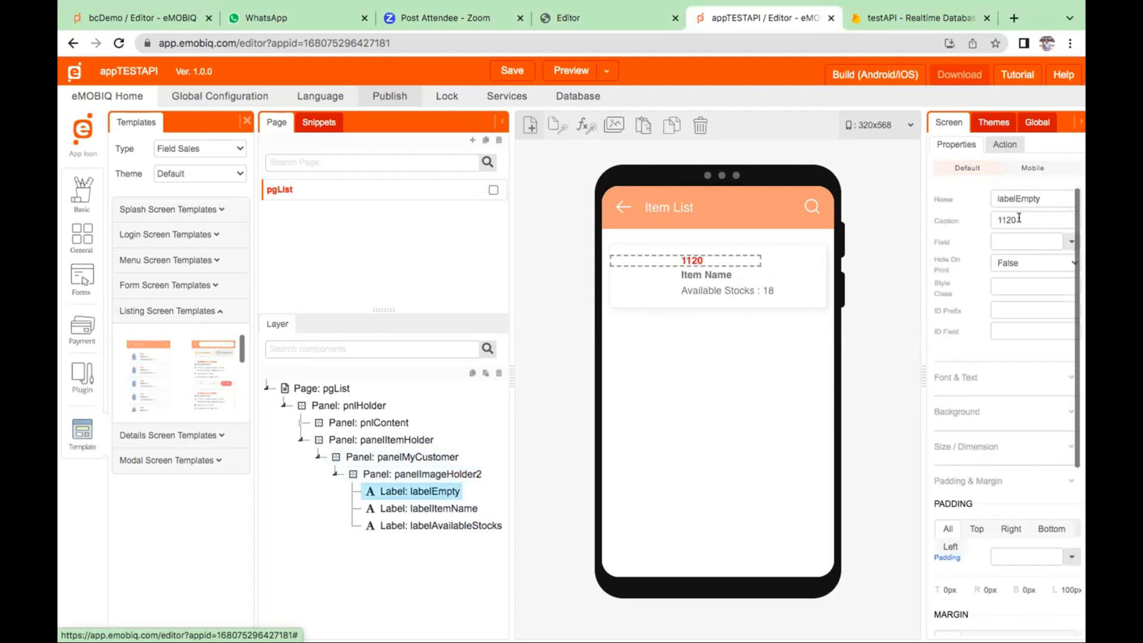
{"action": "double_click", "coordinate": [1003, 219]}
{"action": "left_click_drag", "start_coordinate": [1042, 200], "coordinate": [1011, 200]}
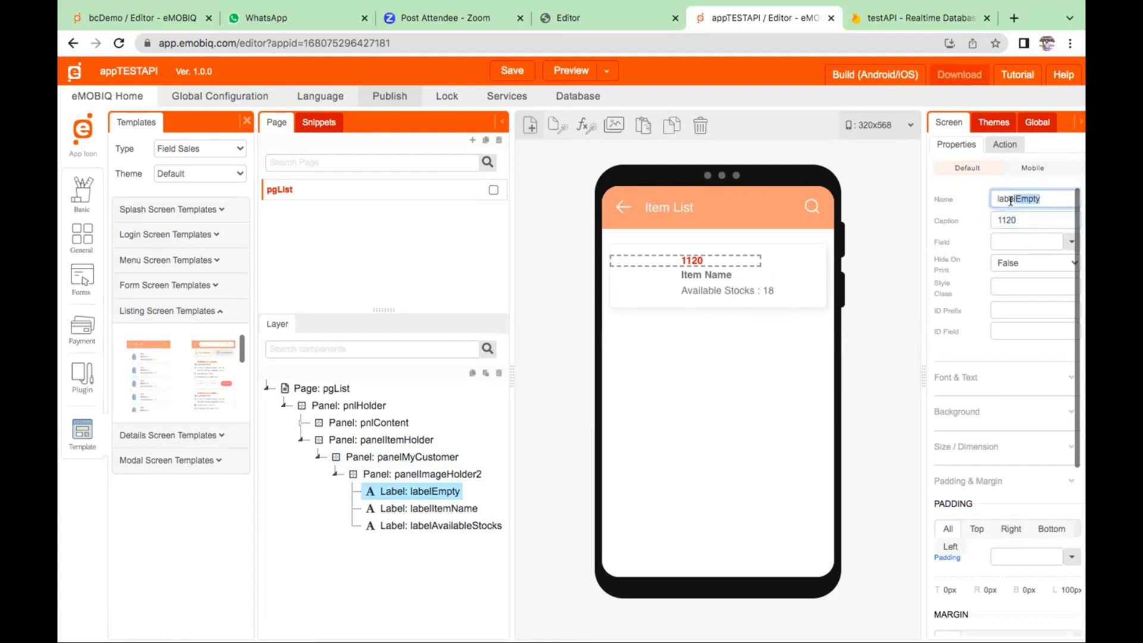
{"action": "type", "text": "Username"}
{"action": "left_click", "coordinate": [810, 262]}
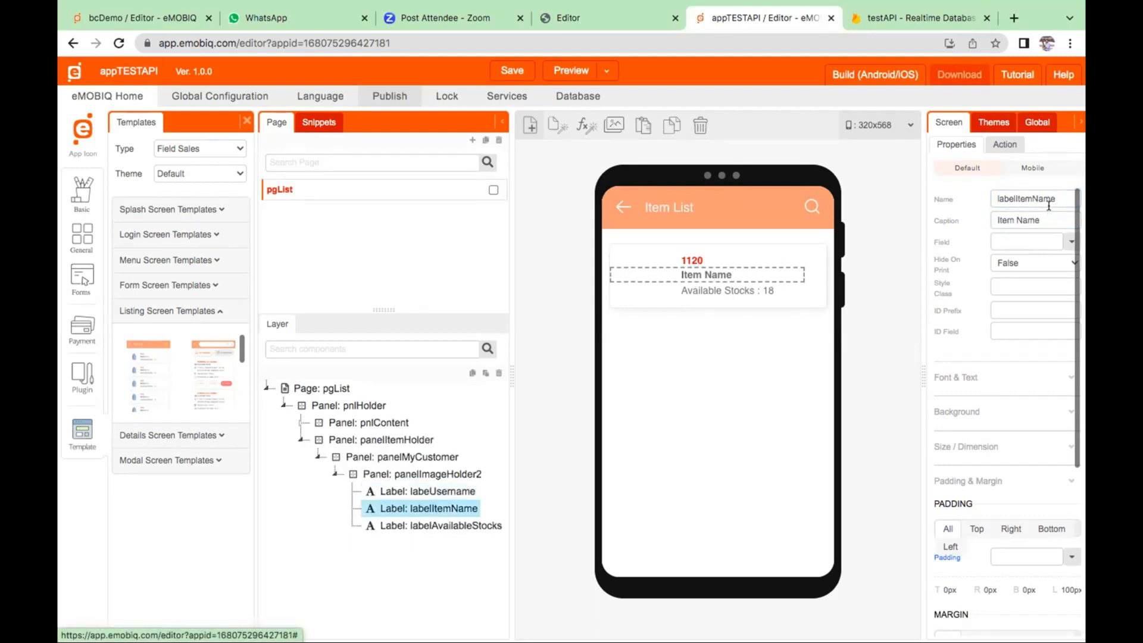
Step: Try to set the caption of labelItemName to Mobile
{"action": "left_click_drag", "start_coordinate": [1047, 221], "coordinate": [922, 216]}
{"action": "type", "text": "M"}
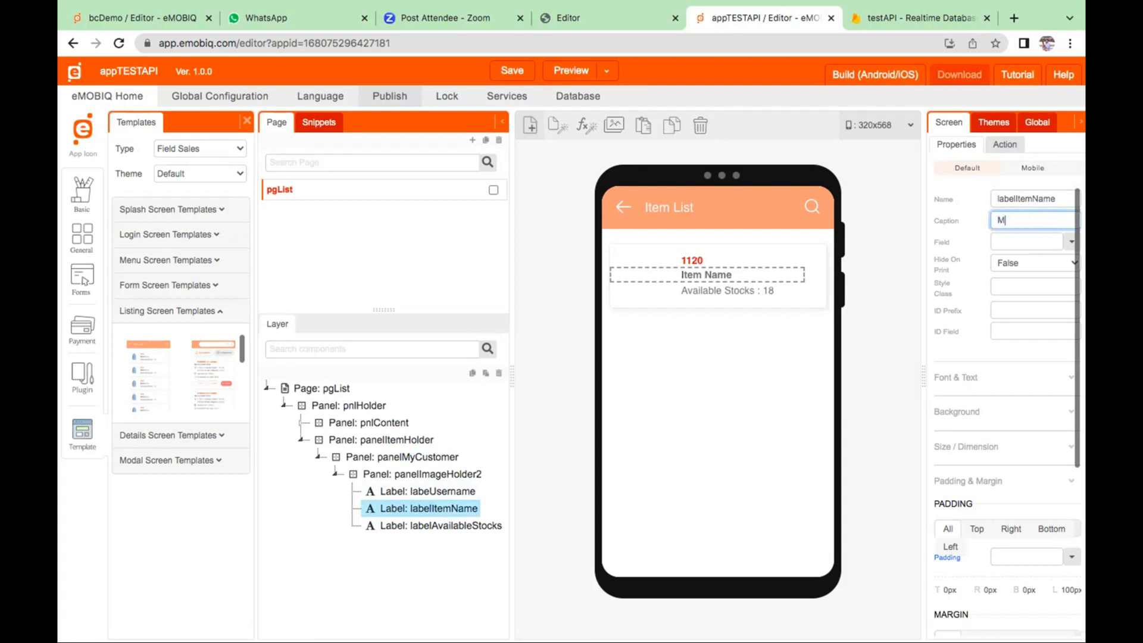
{"action": "type", "text": "obile"}
Step: Set the caption of labelAvailableStocks to EMail and rename the label to lbl_email
{"action": "left_click", "coordinate": [726, 288]}
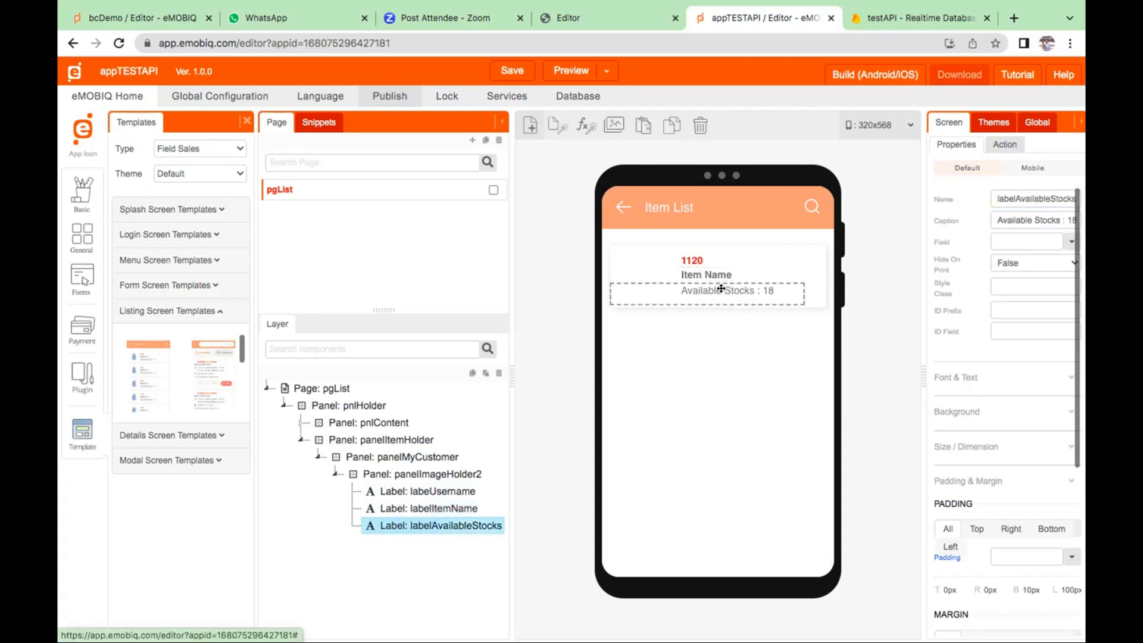
{"action": "left_click", "coordinate": [1011, 219]}
{"action": "key", "text": "super+a"}
{"action": "key", "text": "BackSpace"}
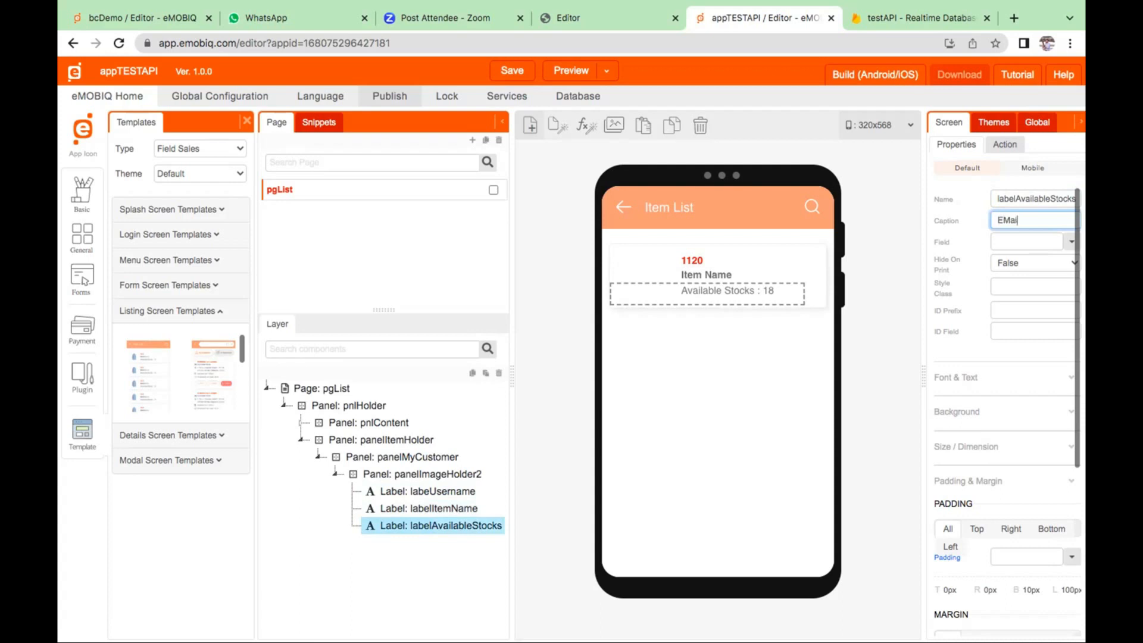
{"action": "left_click", "coordinate": [1035, 203]}
{"action": "double_click", "coordinate": [1035, 203]}
{"action": "type", "text": "lbl_ema"}
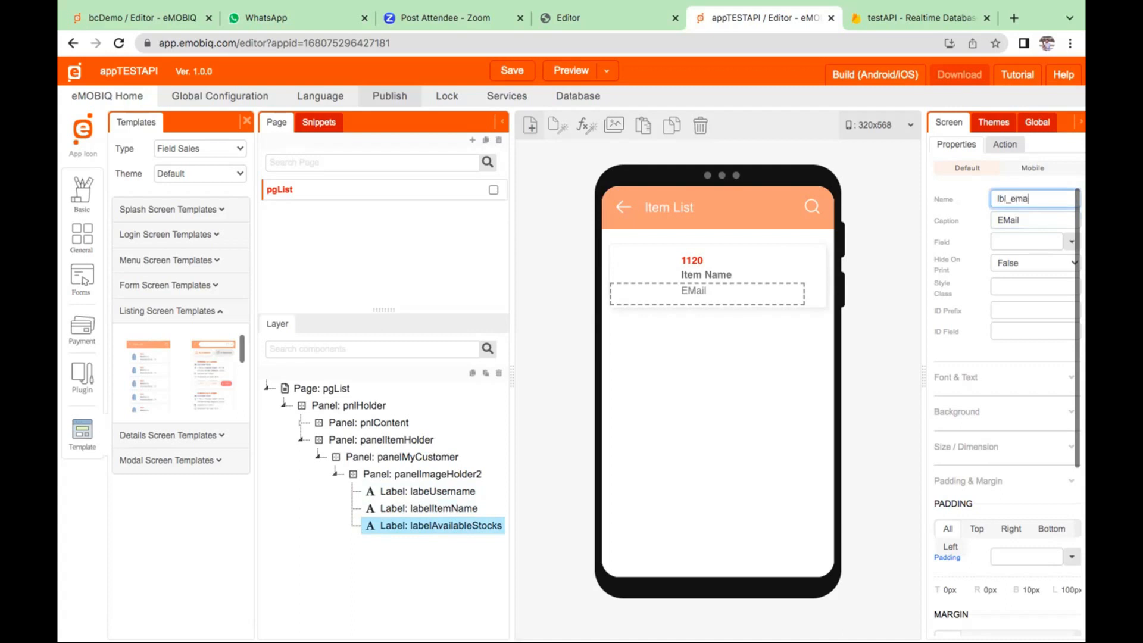
{"action": "type", "text": "il"}
{"action": "key", "text": "Return"}
Step: Rename labelItemName to lbl_mobile and set its caption to Mobile
{"action": "left_click", "coordinate": [706, 275]}
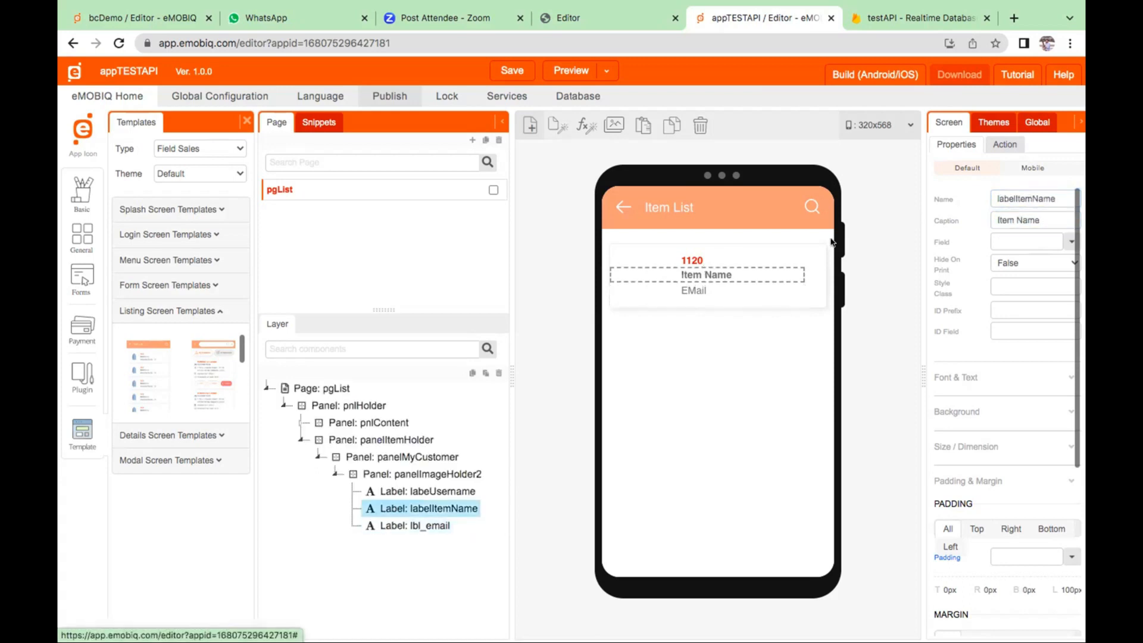
{"action": "left_click_drag", "start_coordinate": [1050, 197], "coordinate": [943, 201]}
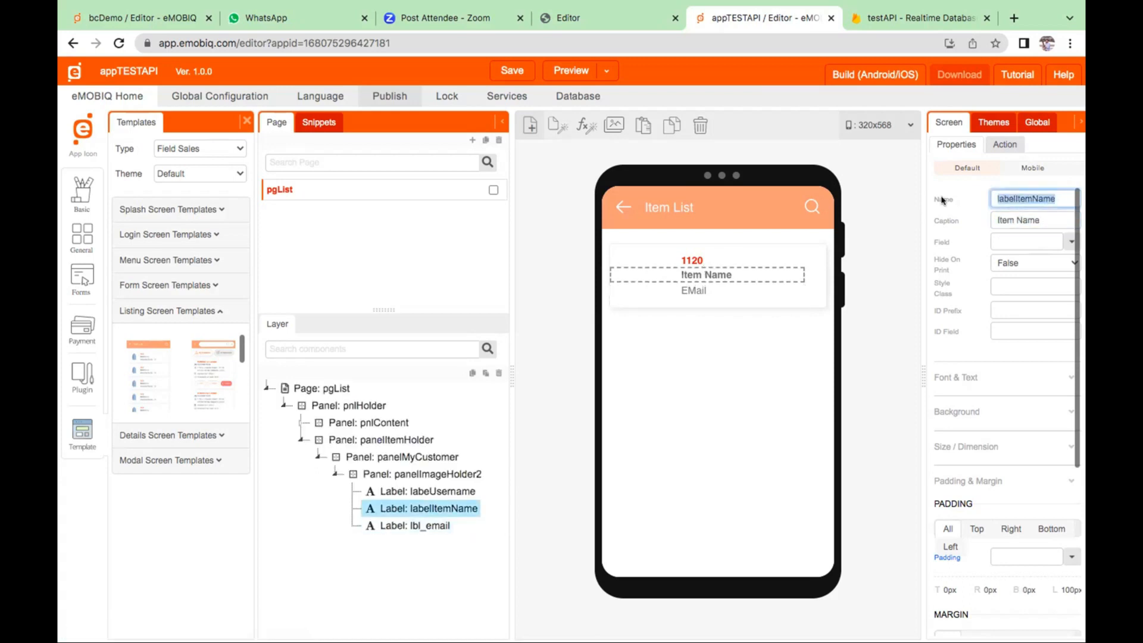
{"action": "type", "text": "lbl_mobile"}
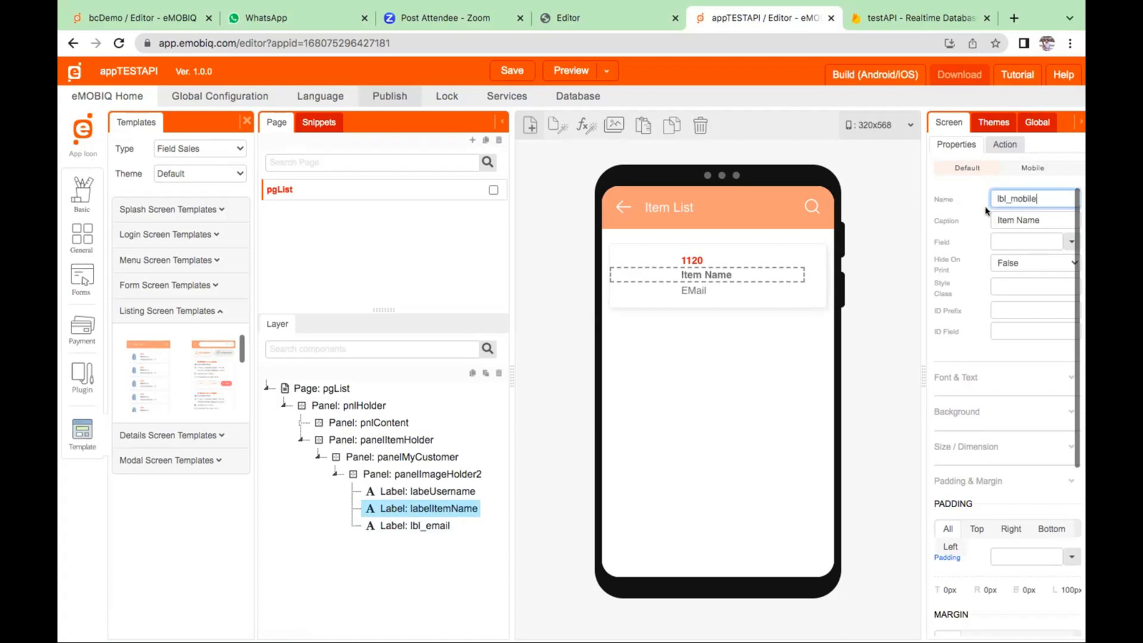
{"action": "key", "text": "Return"}
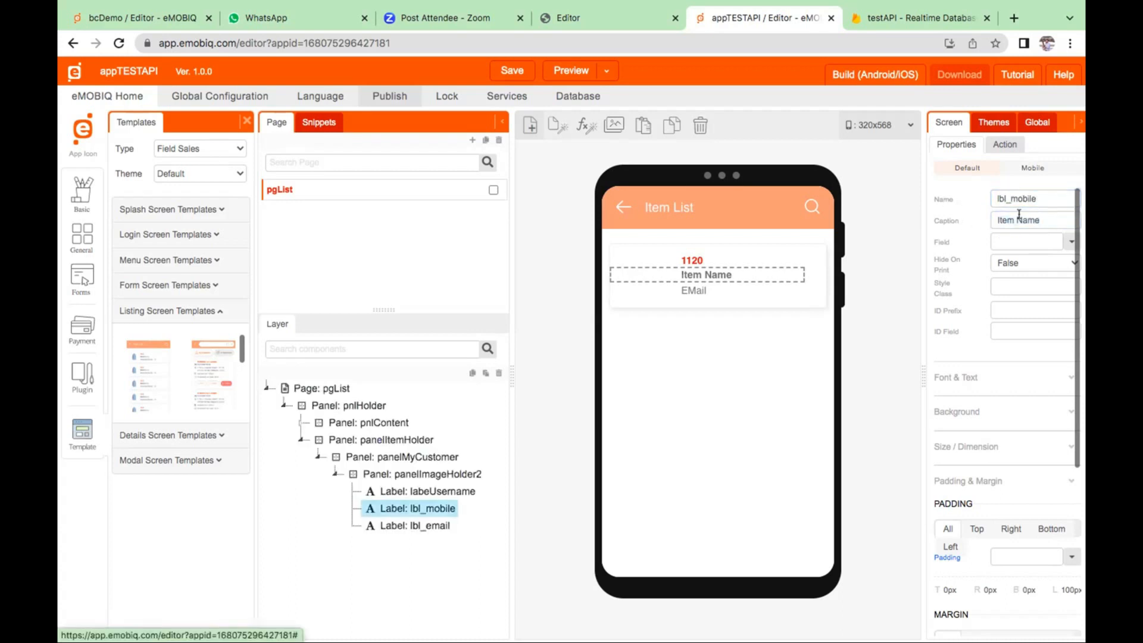
{"action": "left_click_drag", "start_coordinate": [1046, 216], "coordinate": [956, 219]}
{"action": "type", "text": "Mobile"}
{"action": "key", "text": "Return"}
Step: Rename the item row's first label to lbl_username with the caption Username, and save the project
{"action": "left_click", "coordinate": [696, 252]}
{"action": "left_click_drag", "start_coordinate": [1059, 196], "coordinate": [948, 203]}
{"action": "type", "text": "lbl_username"}
{"action": "double_click", "coordinate": [989, 219]}
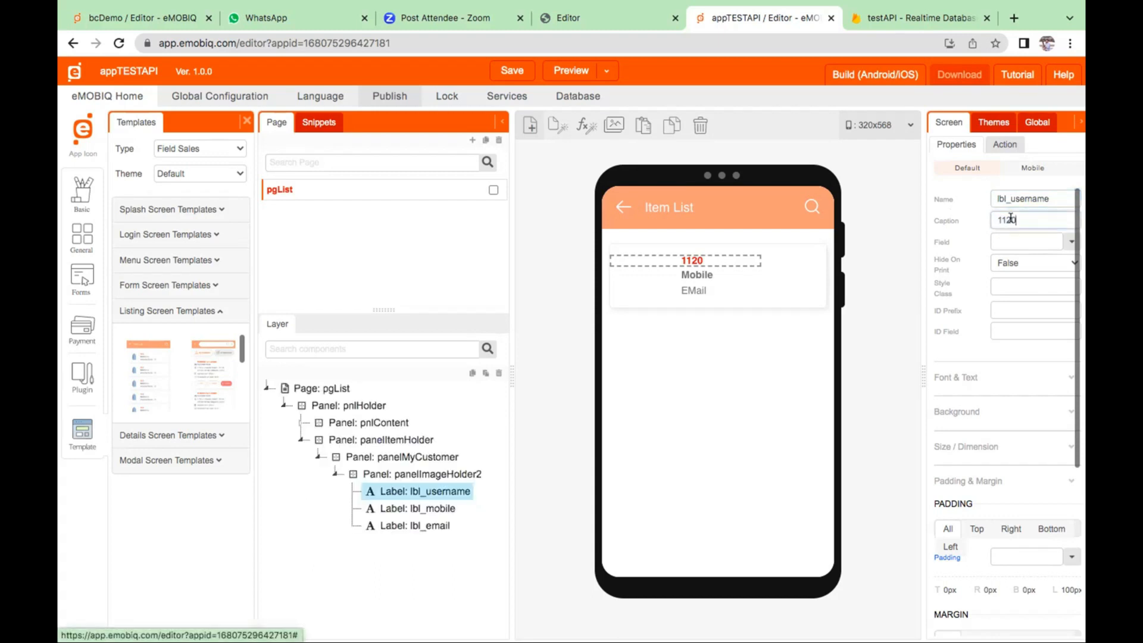
{"action": "type", "text": "Username"}
{"action": "key", "text": "Tab"}
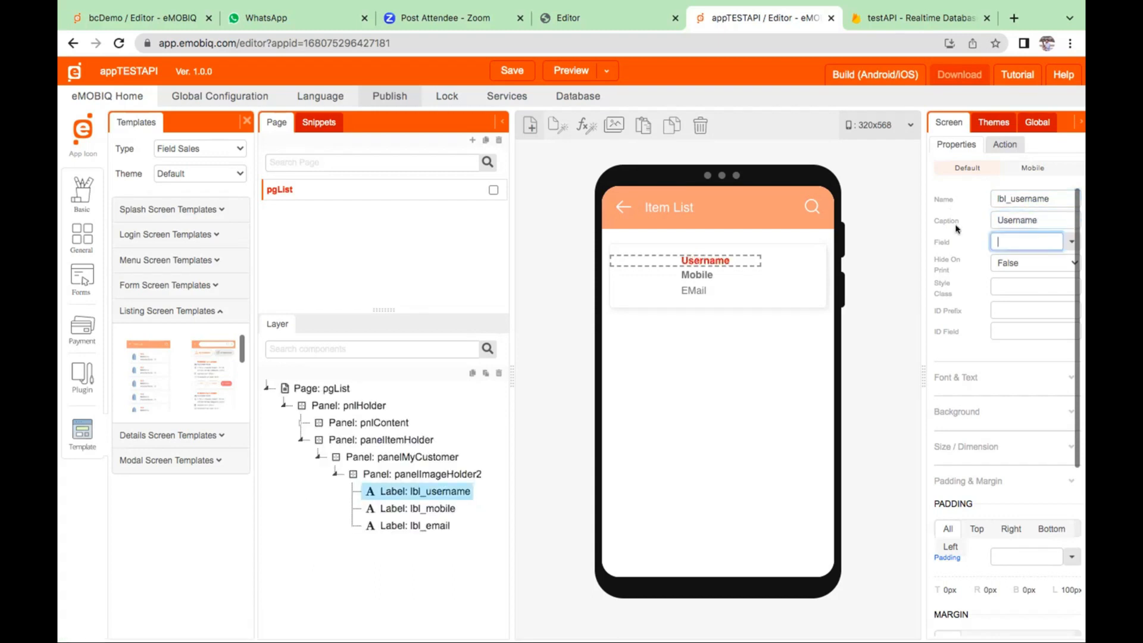
{"action": "left_click", "coordinate": [516, 76]}
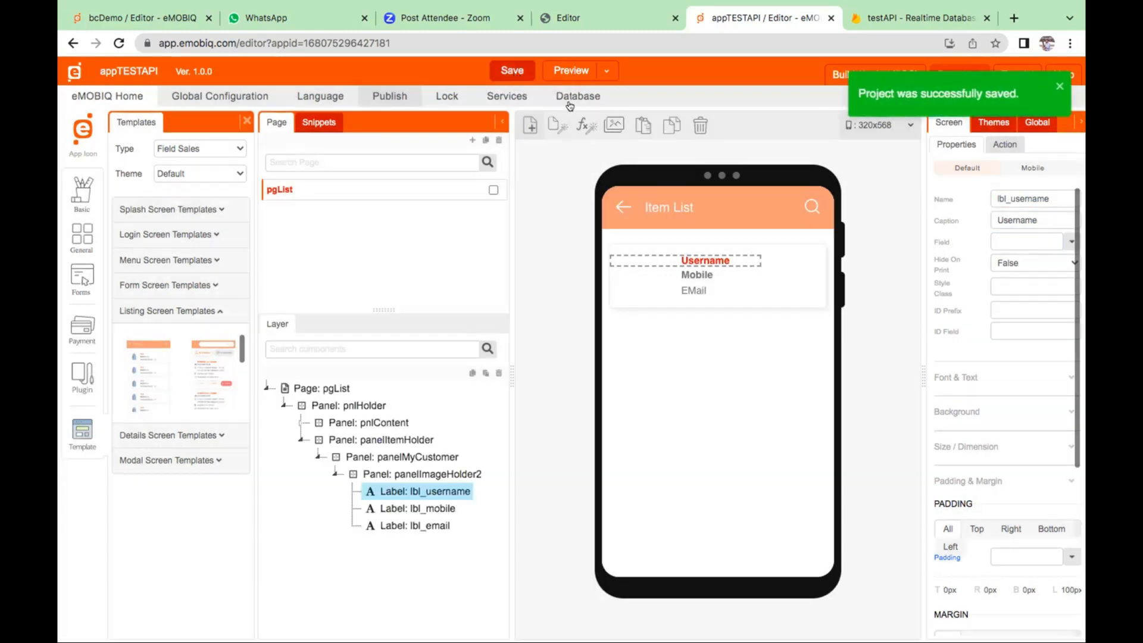
Step: Change the caption of the header label labelItemList to User List
{"action": "left_click", "coordinate": [671, 212]}
{"action": "triple_click", "coordinate": [1012, 218]}
{"action": "type", "text": "User List"}
{"action": "key", "text": "Tab"}
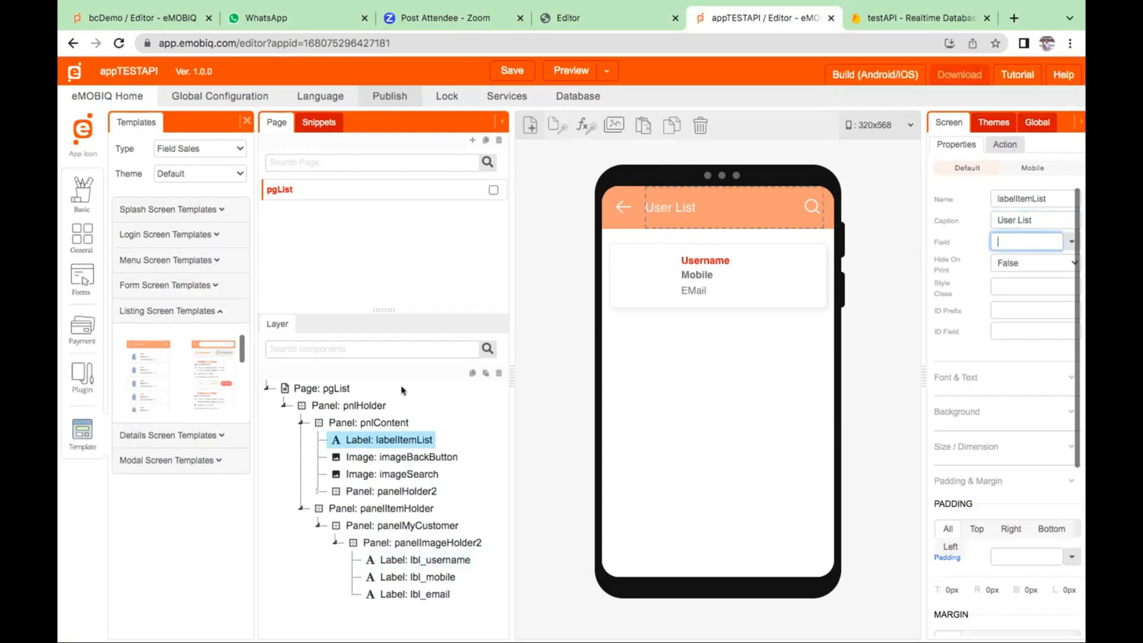
Step: Open the action flow of the pgList page for its load event
{"action": "left_click", "coordinate": [312, 391]}
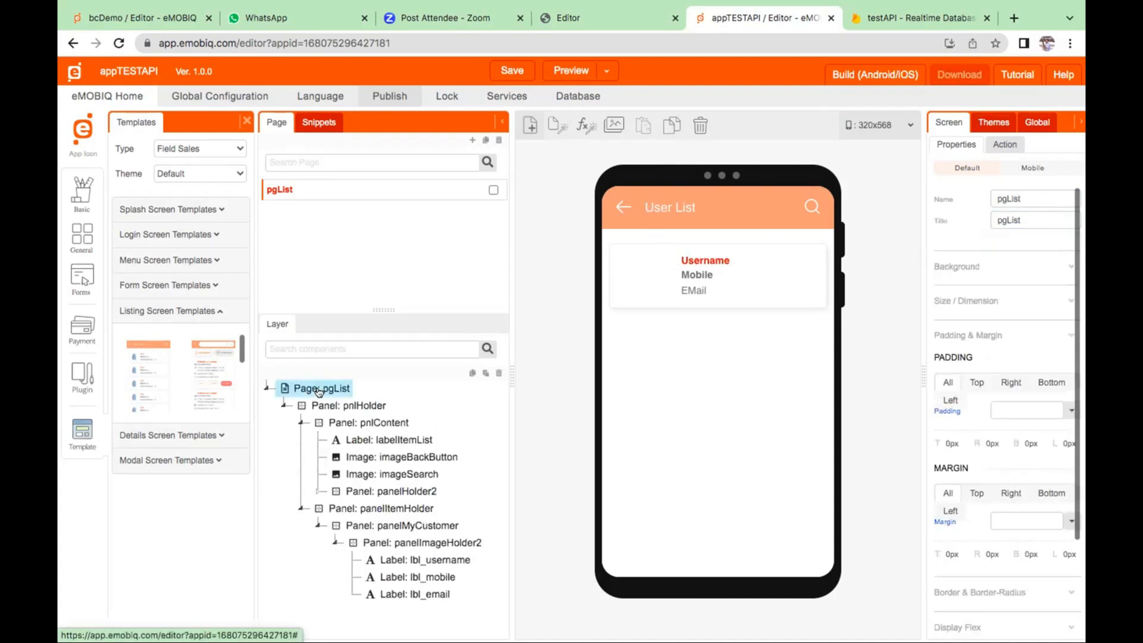
{"action": "left_click", "coordinate": [284, 406]}
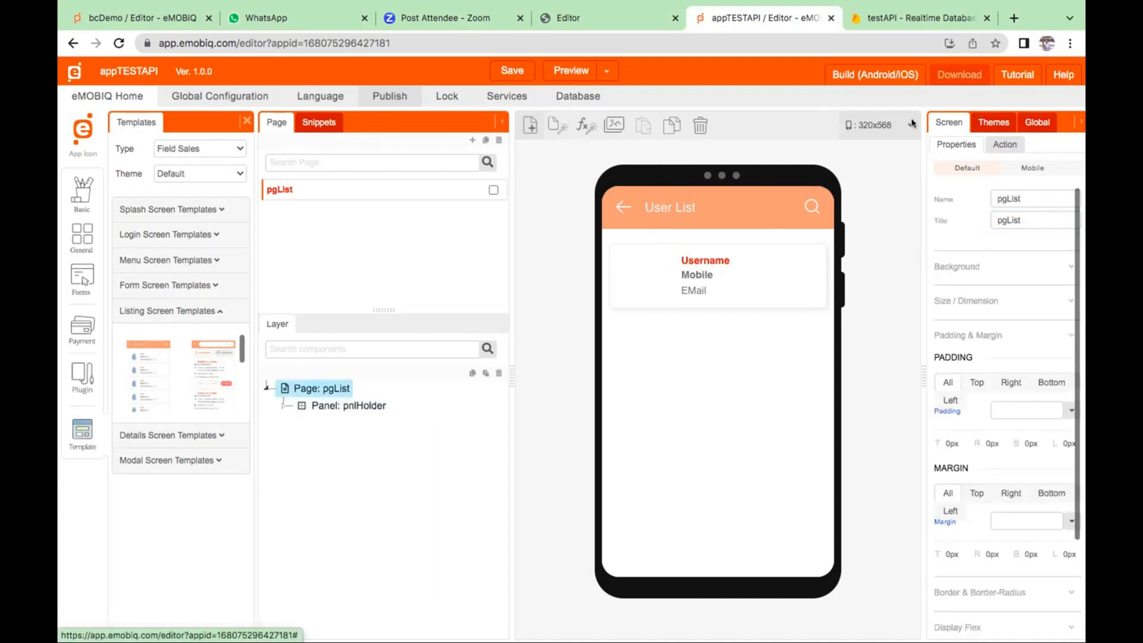
{"action": "left_click", "coordinate": [1005, 144]}
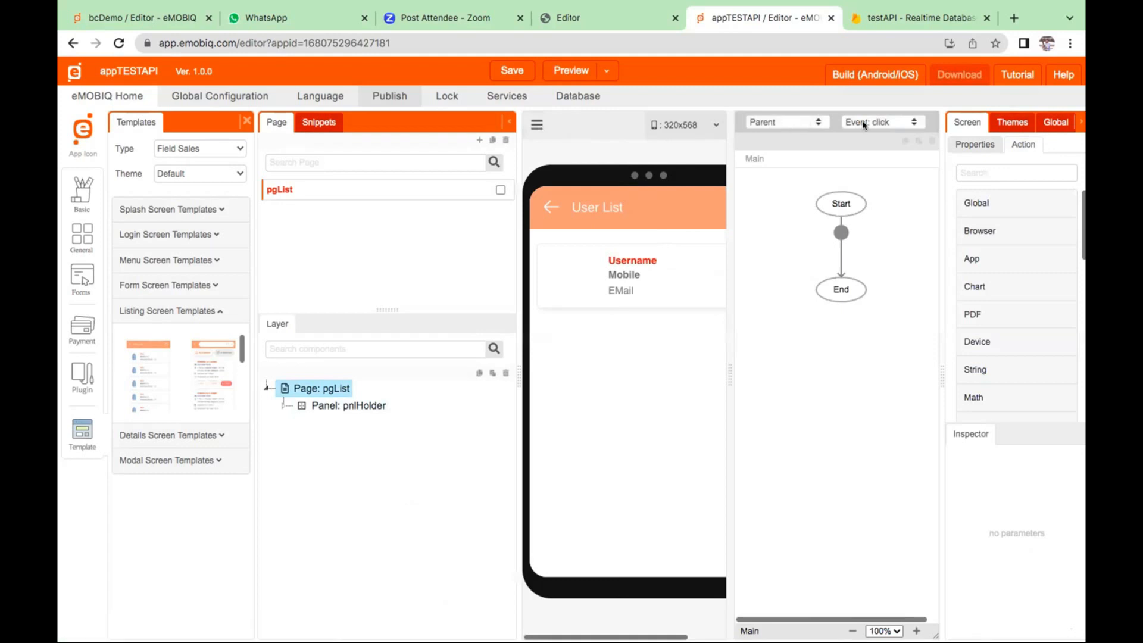
{"action": "left_click", "coordinate": [798, 124]}
{"action": "left_click", "coordinate": [878, 123]}
{"action": "left_click", "coordinate": [877, 122]}
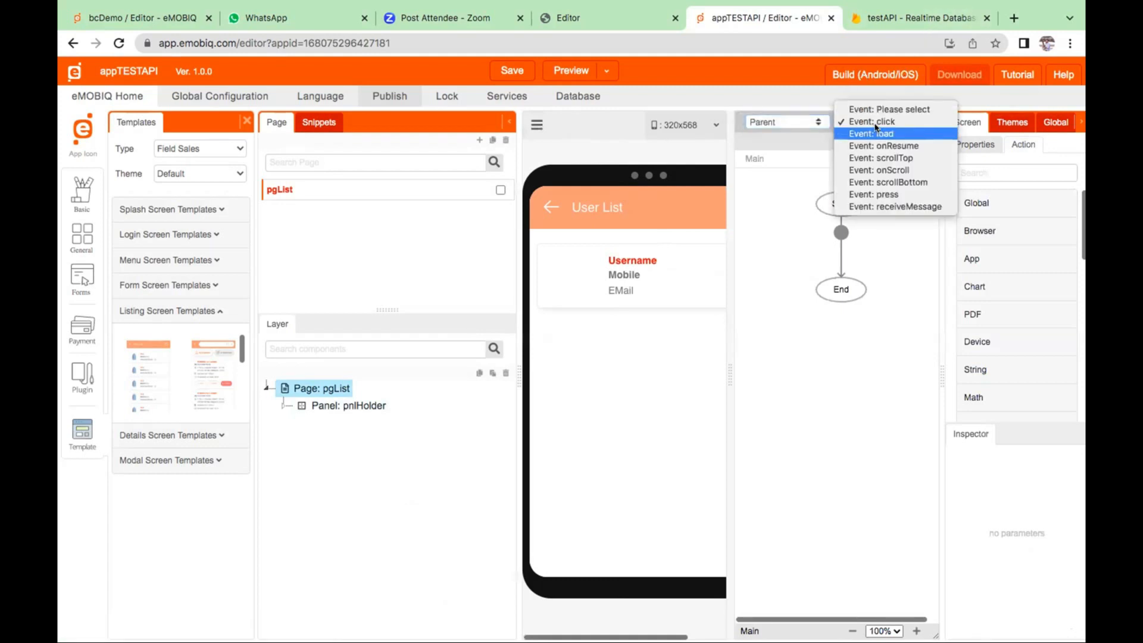
{"action": "left_click", "coordinate": [876, 133]}
Step: Find the rawCall action and insert it between Start and End in the load flow
{"action": "left_click", "coordinate": [968, 172]}
{"action": "type", "text": "ra"}
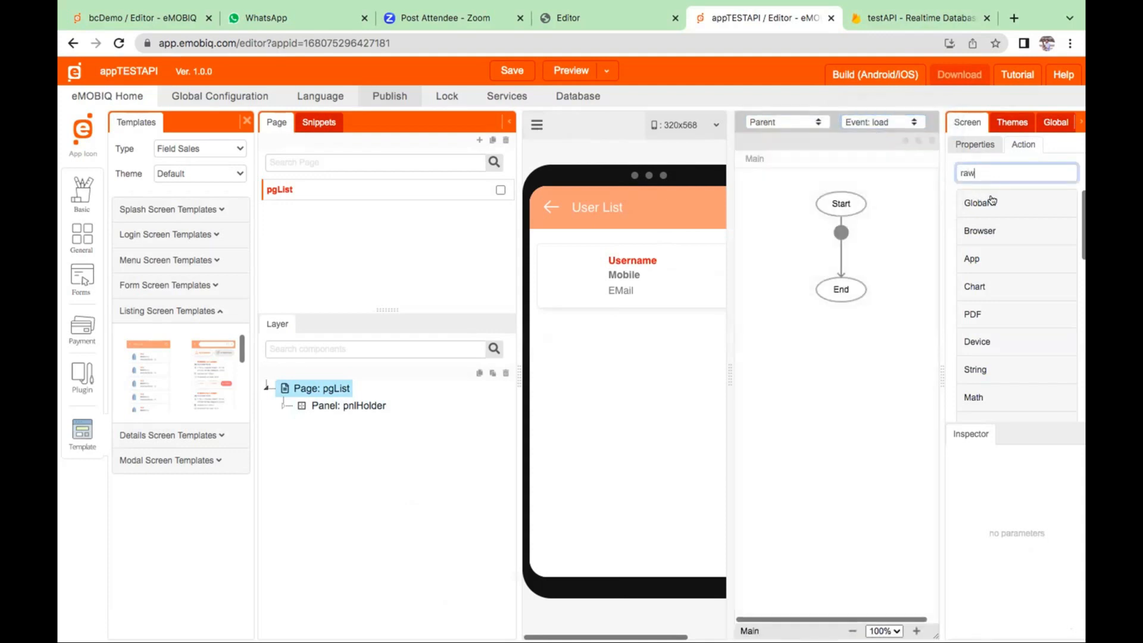
{"action": "type", "text": "w"}
{"action": "left_click_drag", "start_coordinate": [983, 200], "coordinate": [841, 236]}
{"action": "left_click", "coordinate": [831, 288]}
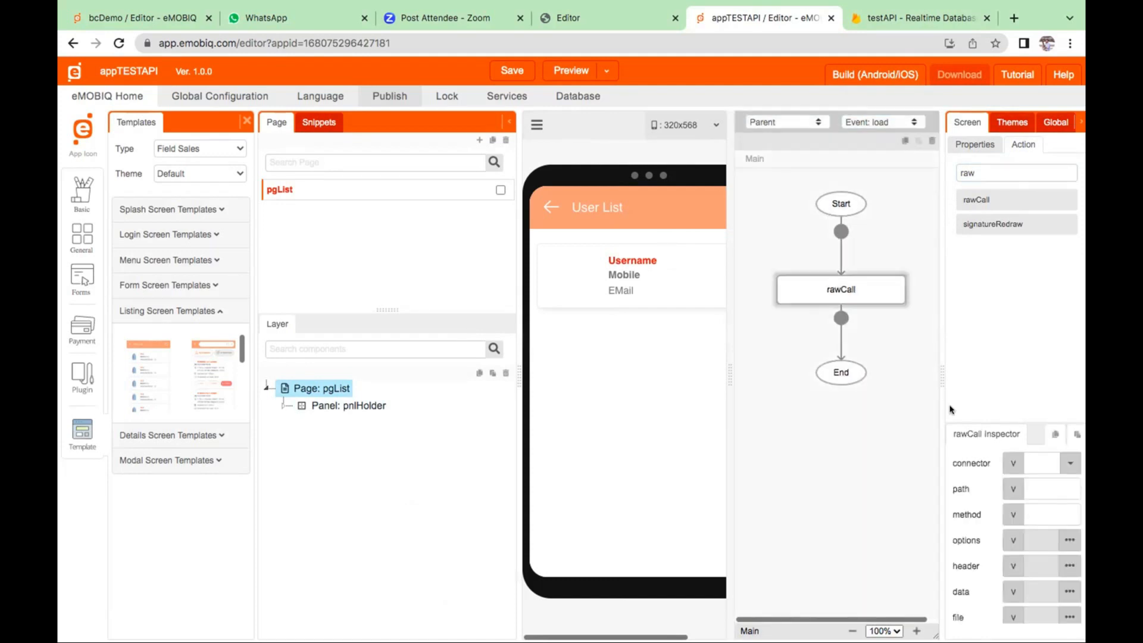
Step: Assign the raw connector to the rawCall action and set its path to user.json
{"action": "left_click", "coordinate": [1043, 463]}
{"action": "left_click", "coordinate": [1034, 489]}
{"action": "left_click", "coordinate": [1033, 489]}
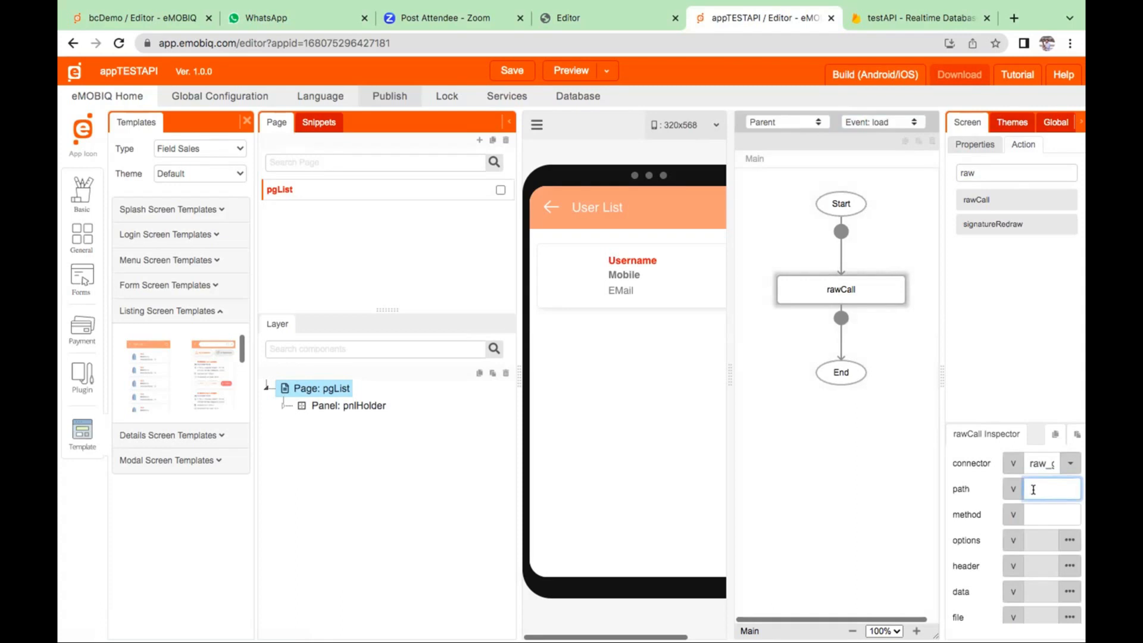
{"action": "type", "text": "user.json"}
{"action": "left_click_drag", "start_coordinate": [1072, 486], "coordinate": [1015, 491]}
Step: Insert a Data-list component into panelItemHolder below panelMyCustomer
{"action": "left_click", "coordinate": [285, 405]}
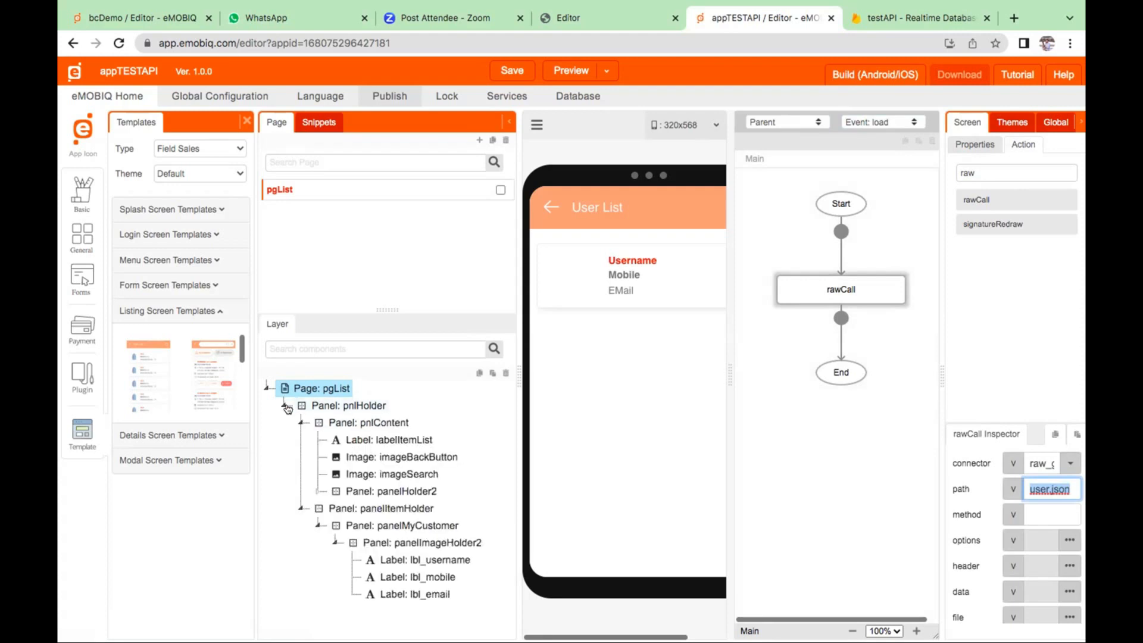
{"action": "left_click", "coordinate": [317, 524]}
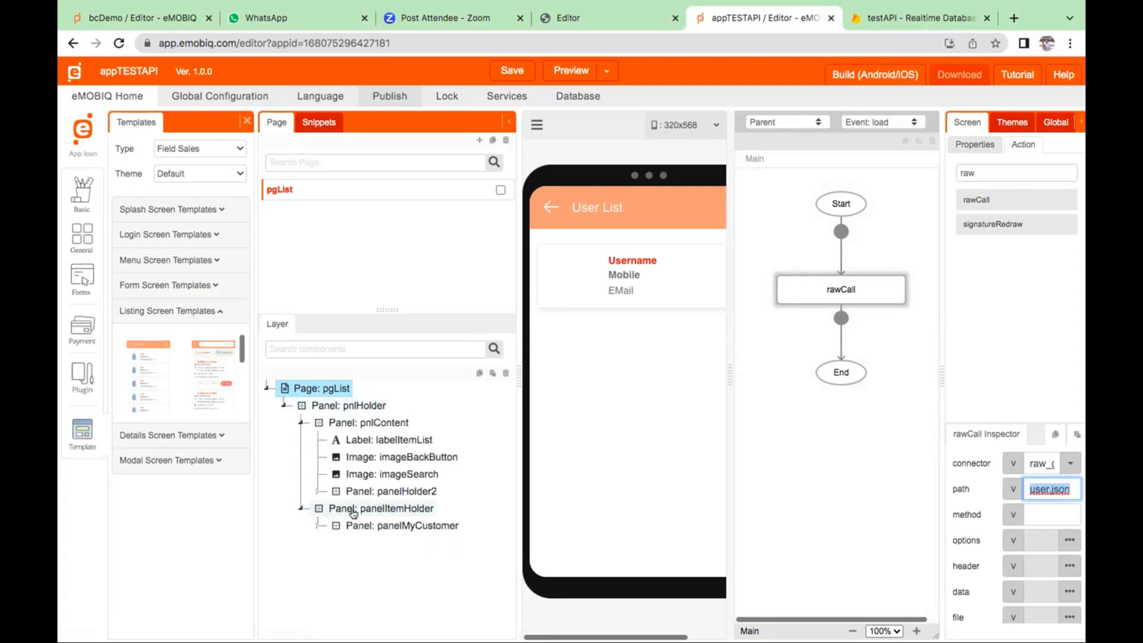
{"action": "left_click", "coordinate": [352, 509]}
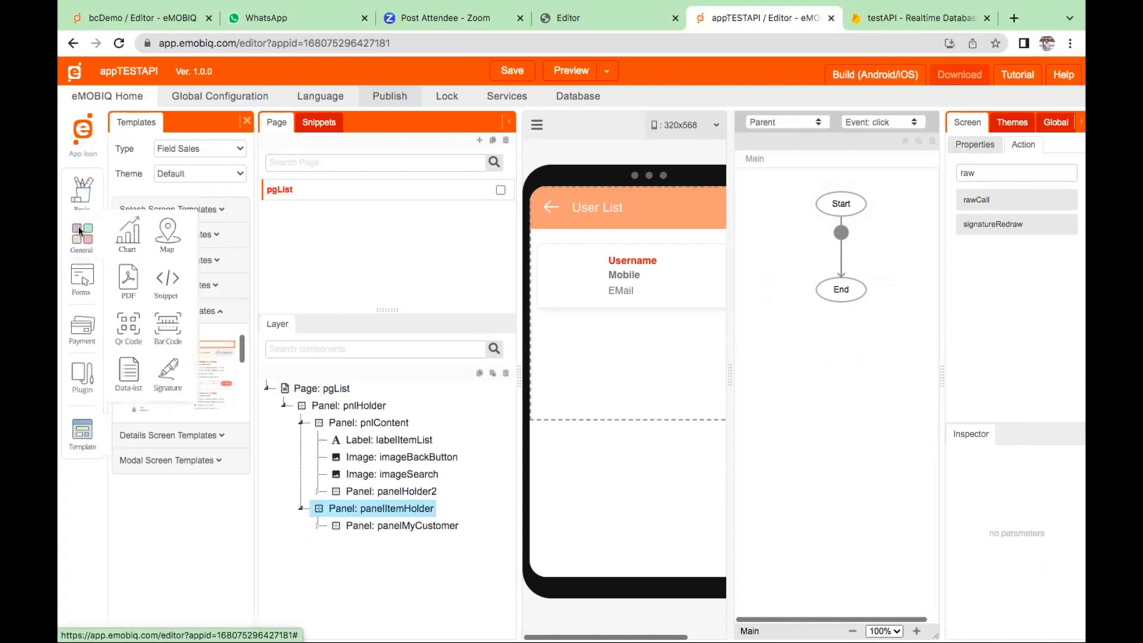
{"action": "left_click_drag", "start_coordinate": [123, 379], "coordinate": [649, 359]}
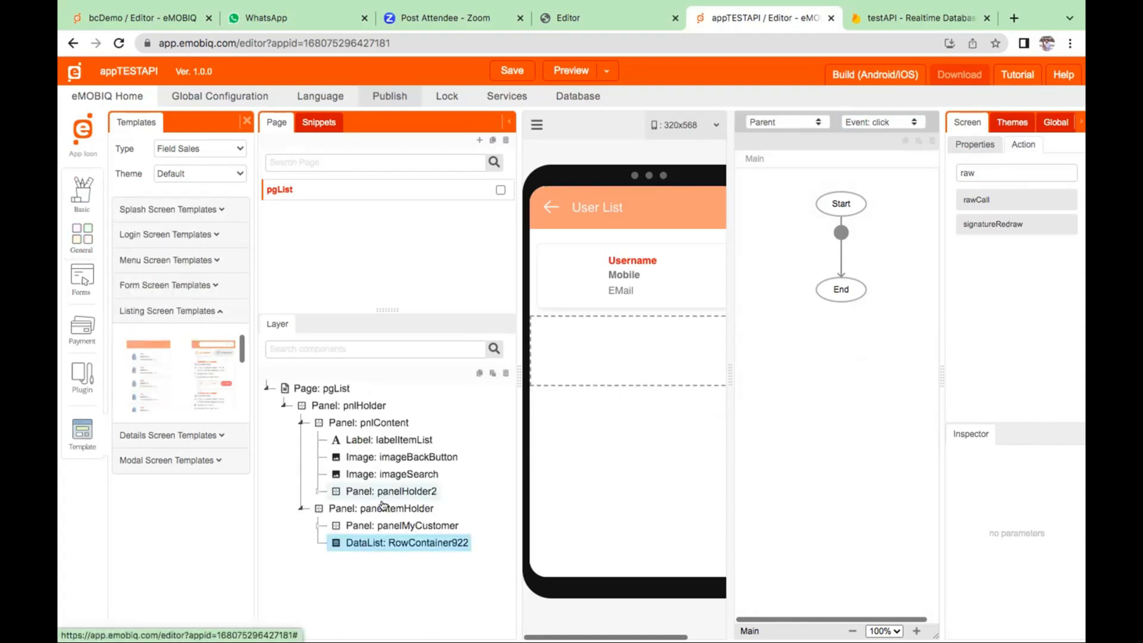
Step: Nest panelMyCustomer inside the new data list and open the data list's properties
{"action": "left_click_drag", "start_coordinate": [378, 542], "coordinate": [380, 526]}
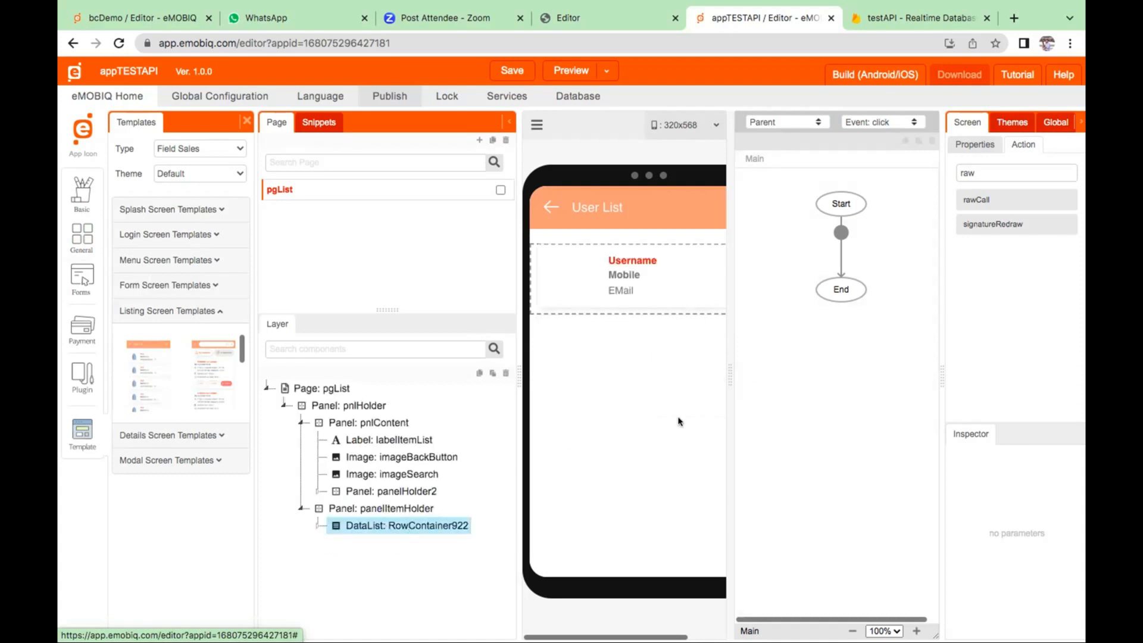
{"action": "left_click", "coordinate": [981, 143]}
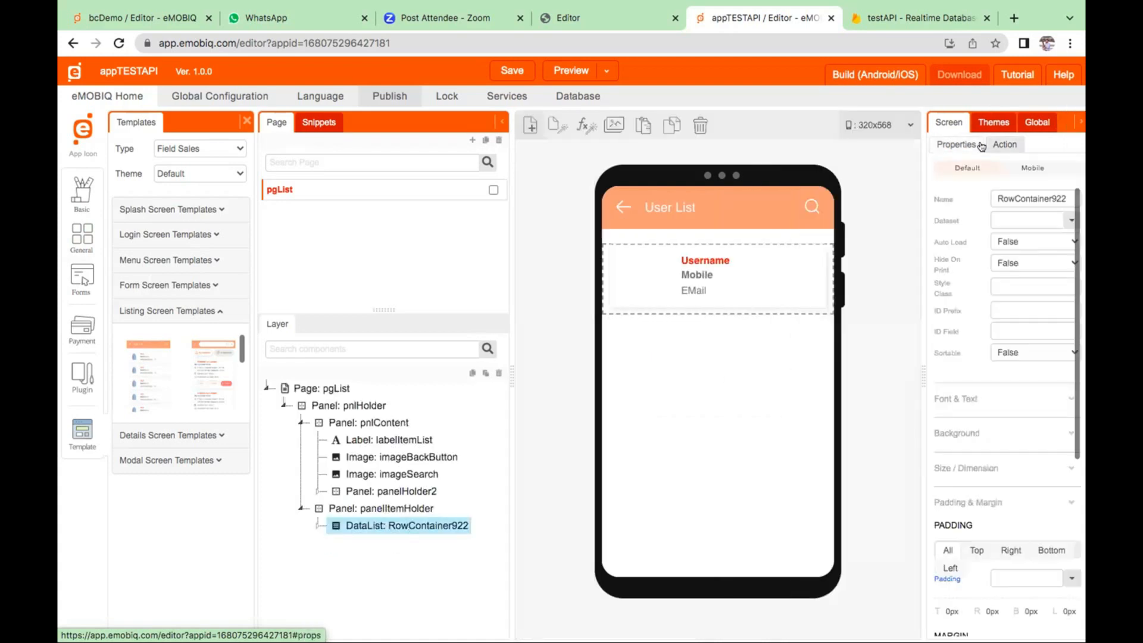
Step: Rename the data list dl_user, assign the l_user dataset to it and save the project
{"action": "left_click", "coordinate": [1027, 196]}
{"action": "double_click", "coordinate": [1027, 198]}
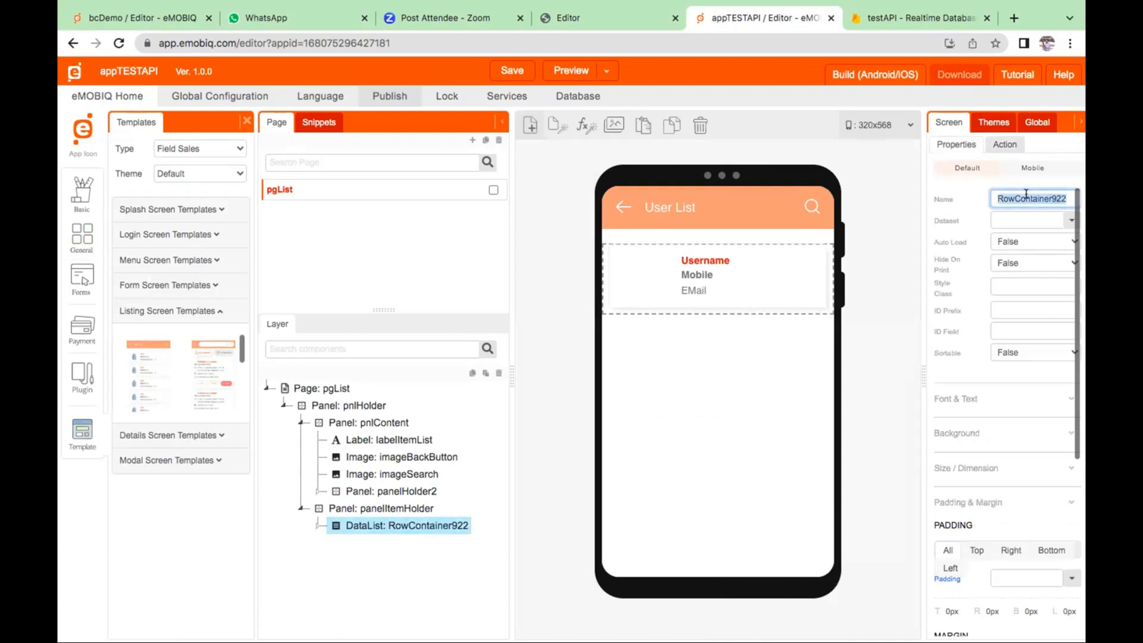
{"action": "type", "text": "dl_users"}
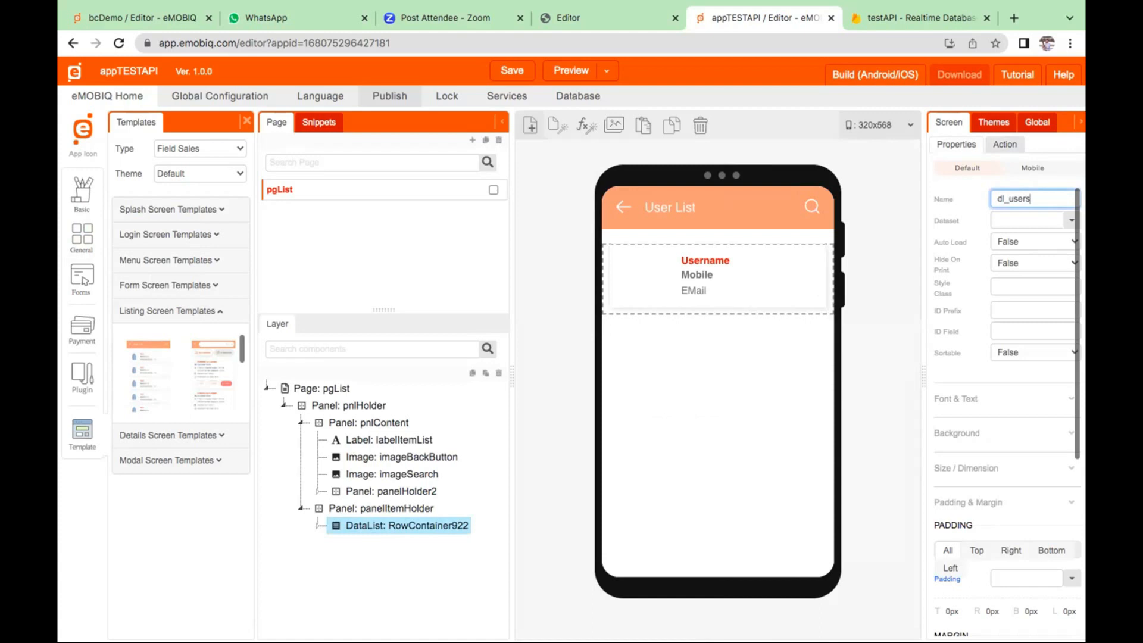
{"action": "left_click", "coordinate": [1071, 221]}
{"action": "left_click", "coordinate": [1005, 262]}
{"action": "left_click", "coordinate": [1042, 198]}
{"action": "key", "text": "BackSpace"}
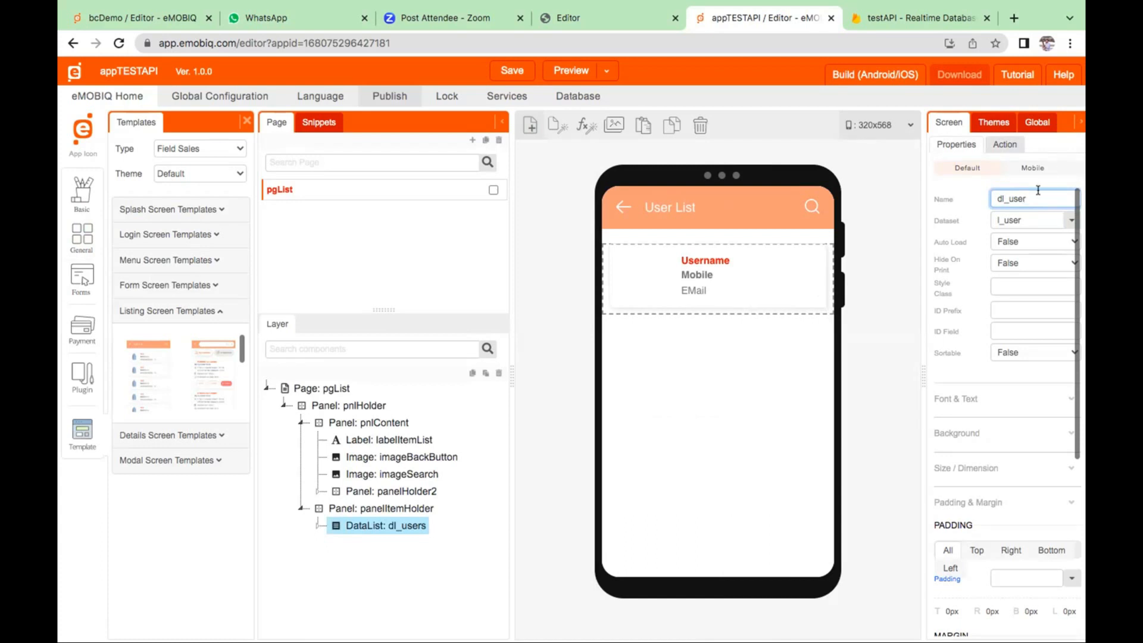
{"action": "left_click", "coordinate": [517, 75]}
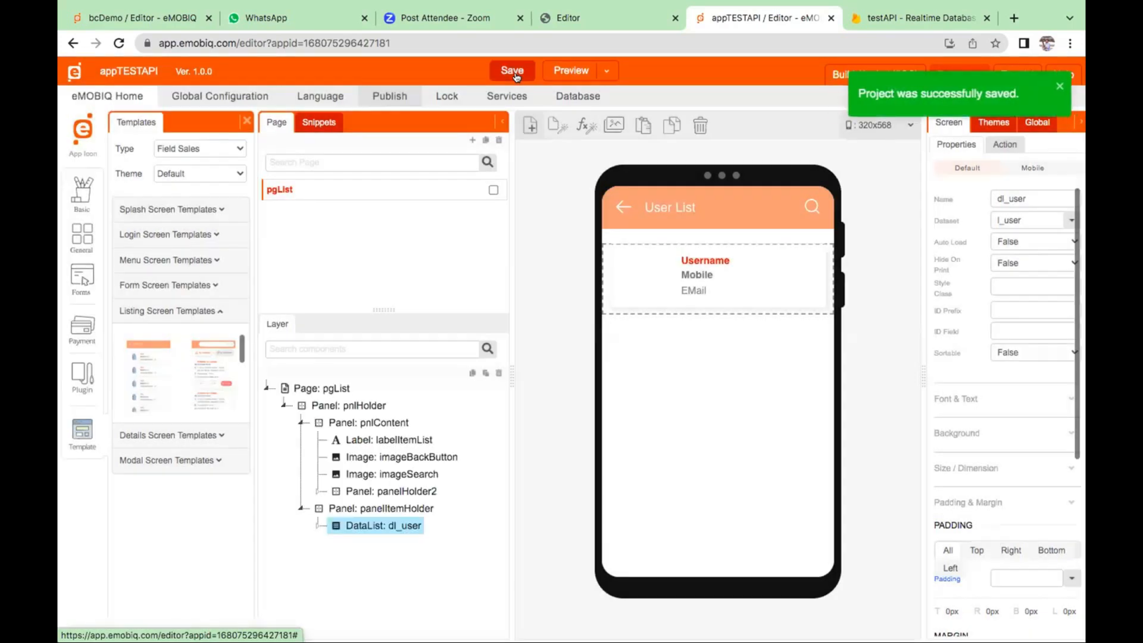
Step: Bind the lbl_username label to the username field and the lbl_mobile label to the mobile field
{"action": "left_click", "coordinate": [694, 260]}
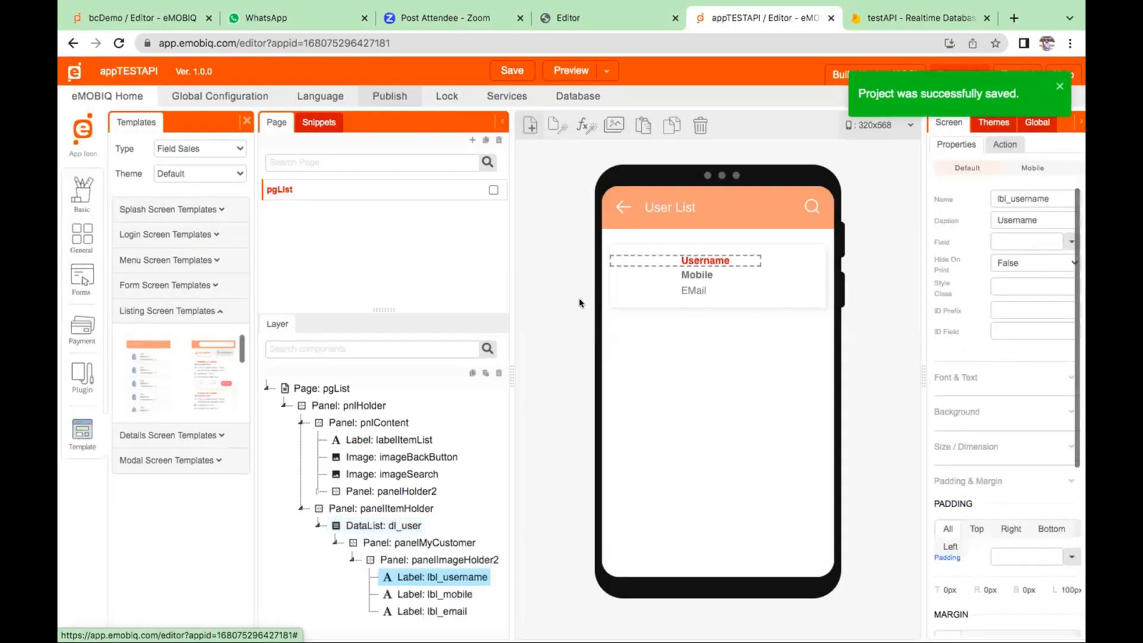
{"action": "left_click", "coordinate": [1063, 240]}
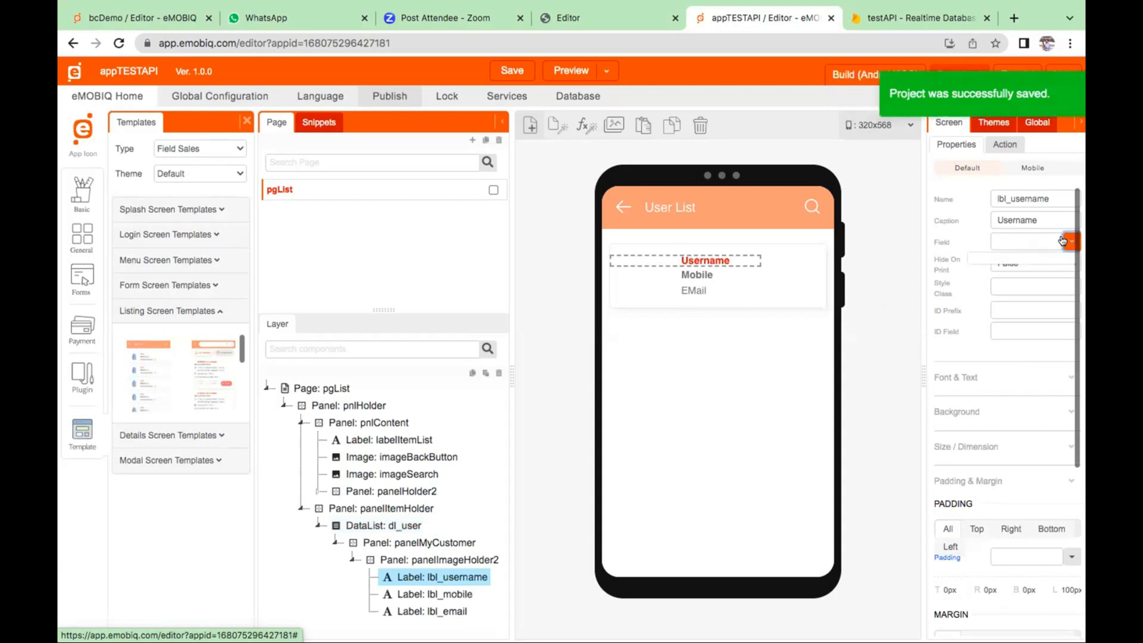
{"action": "left_click", "coordinate": [1063, 241]}
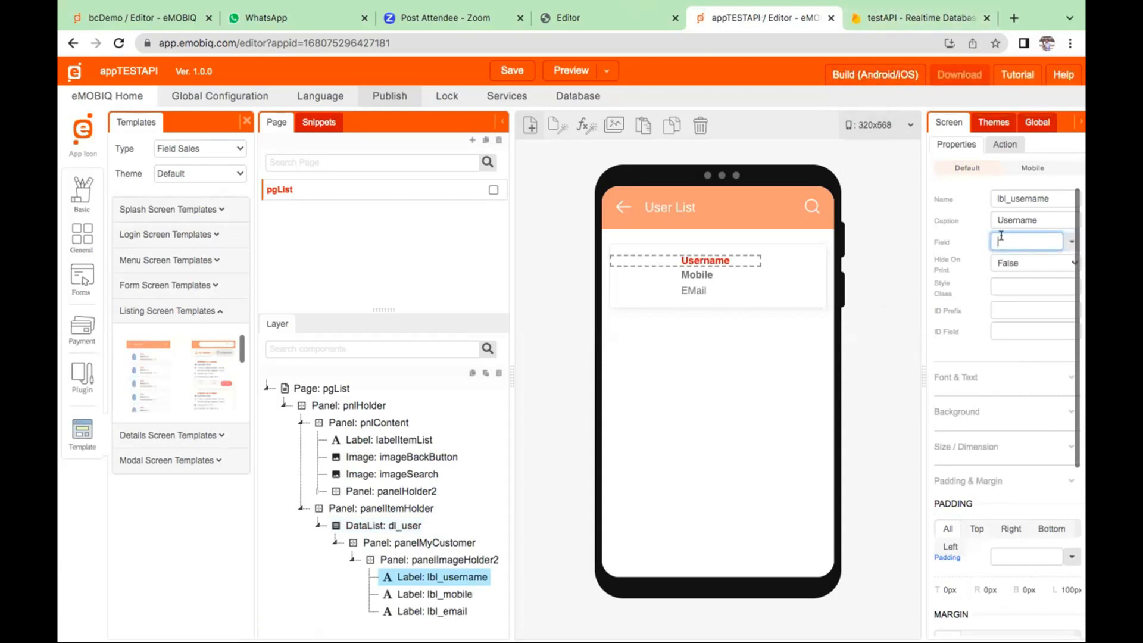
{"action": "type", "text": "username"}
{"action": "left_click", "coordinate": [696, 272]}
{"action": "left_click", "coordinate": [1013, 241]}
{"action": "type", "text": "mobile"}
Step: Bind the lbl_email label to the email field and save the project
{"action": "left_click", "coordinate": [690, 292]}
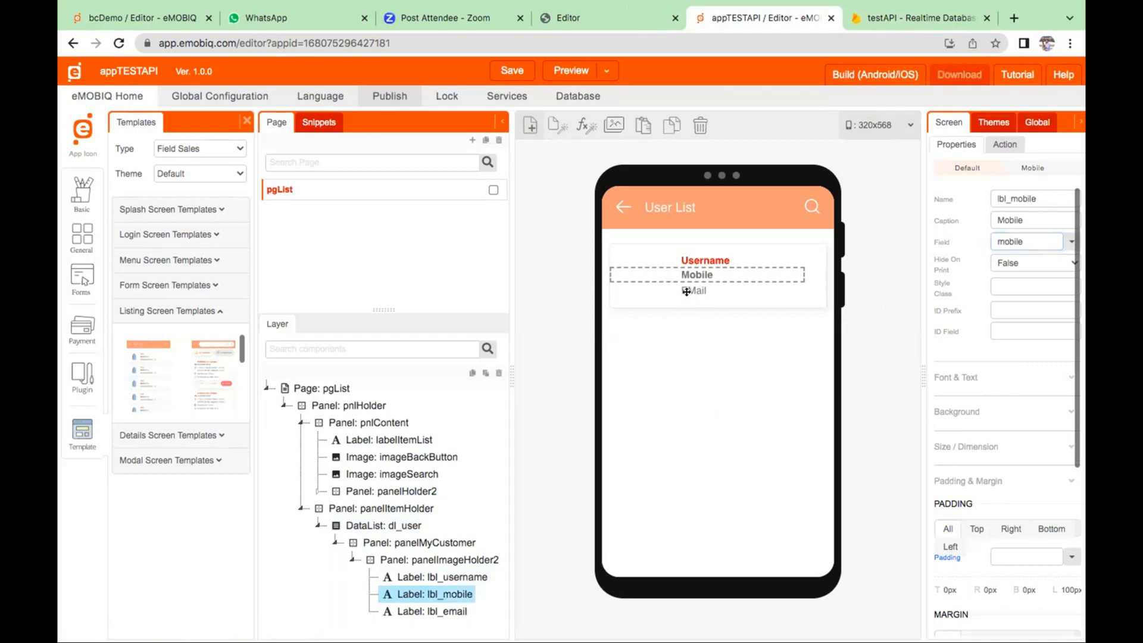
{"action": "left_click", "coordinate": [1015, 241]}
{"action": "type", "text": "em"}
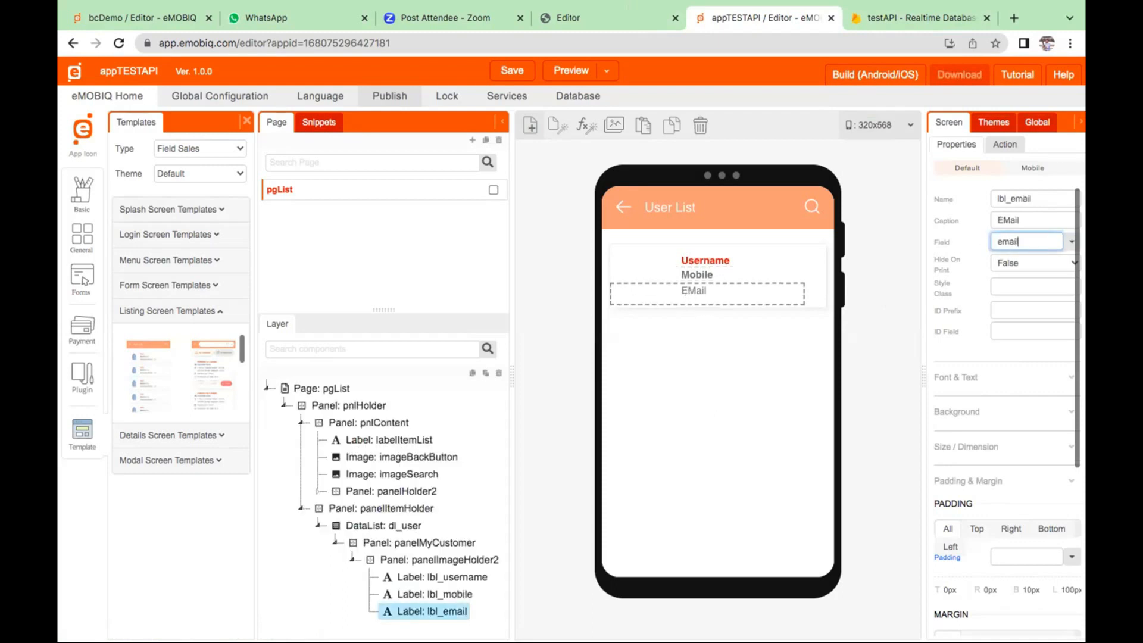
{"action": "type", "text": "ail"}
{"action": "left_click", "coordinate": [511, 73]}
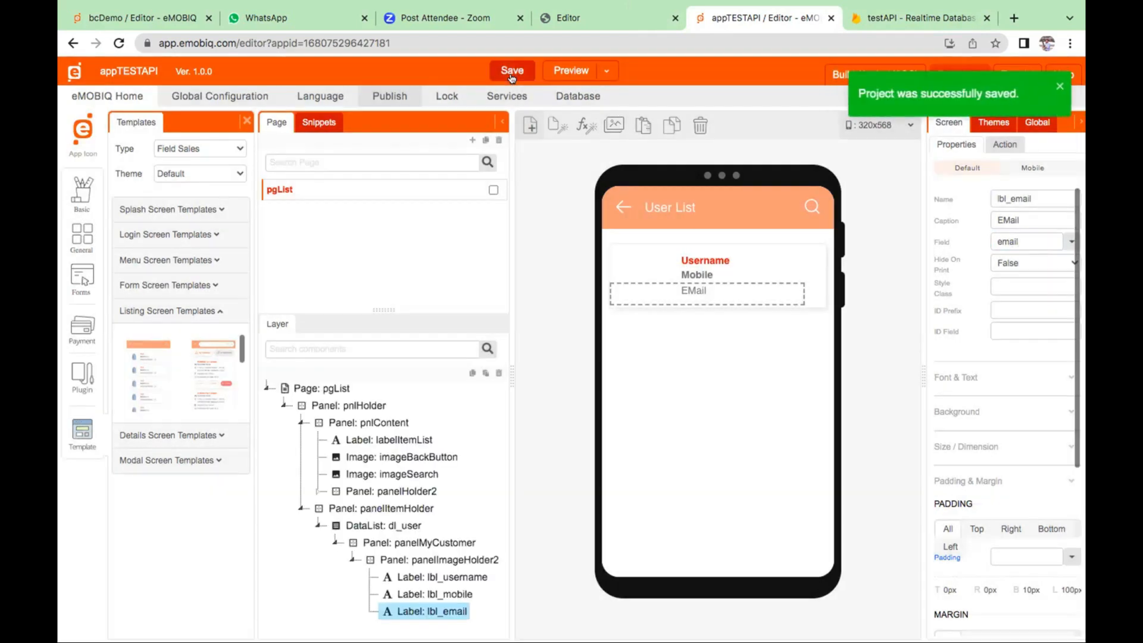
{"action": "left_click", "coordinate": [511, 72]}
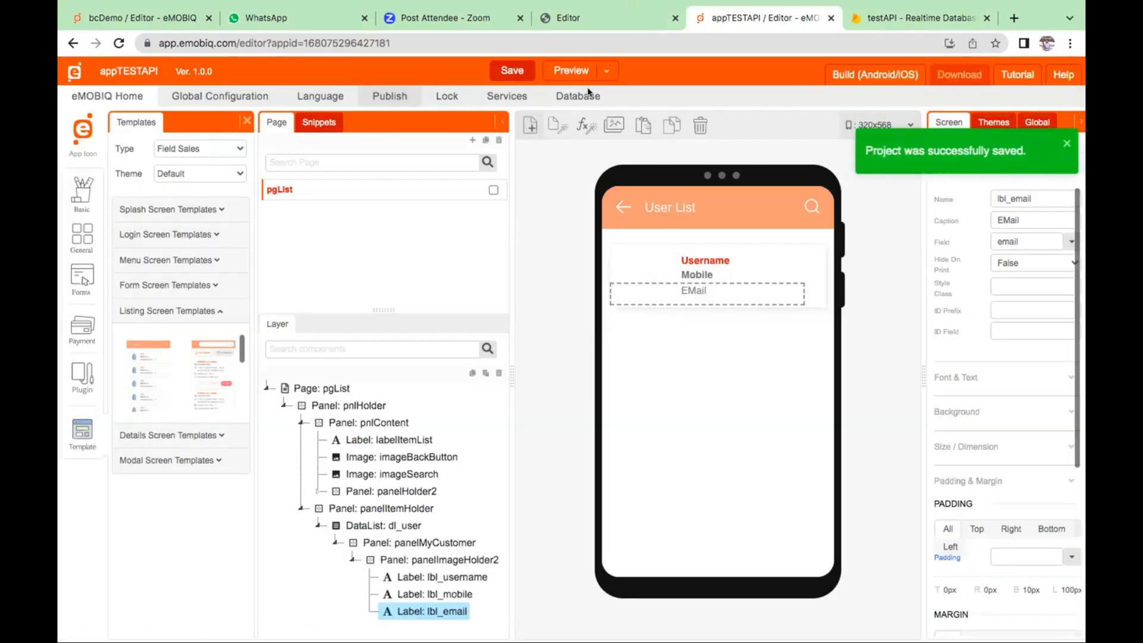
Step: Open the action flow of the pgList page
{"action": "left_click", "coordinate": [333, 390]}
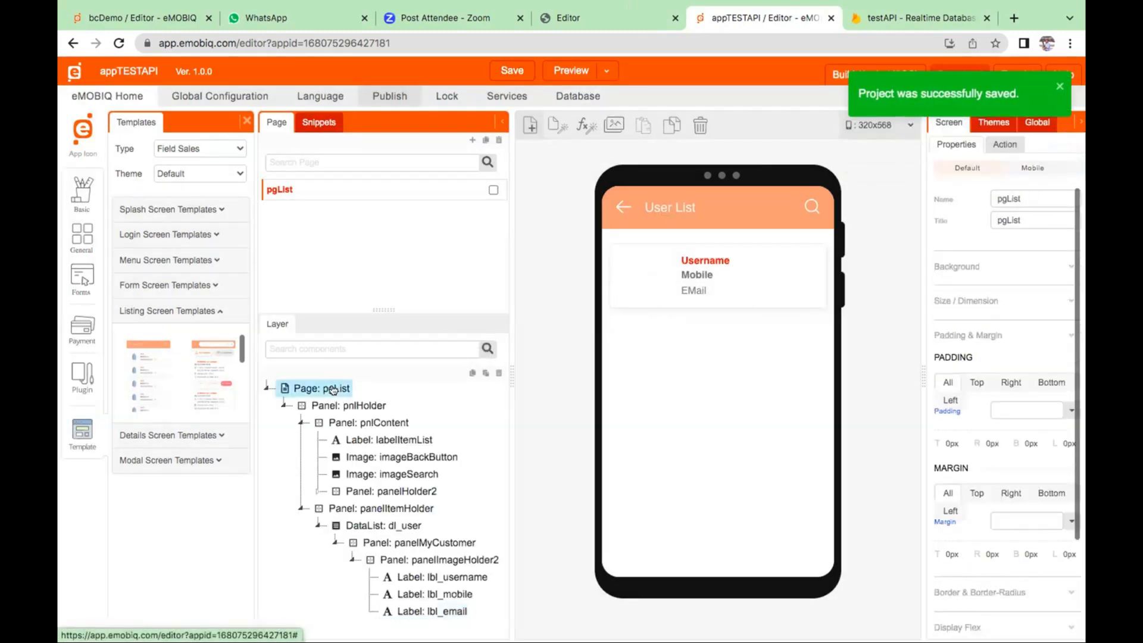
{"action": "left_click", "coordinate": [1005, 144]}
{"action": "left_click_drag", "start_coordinate": [976, 198], "coordinate": [840, 234]}
{"action": "left_click", "coordinate": [842, 285]}
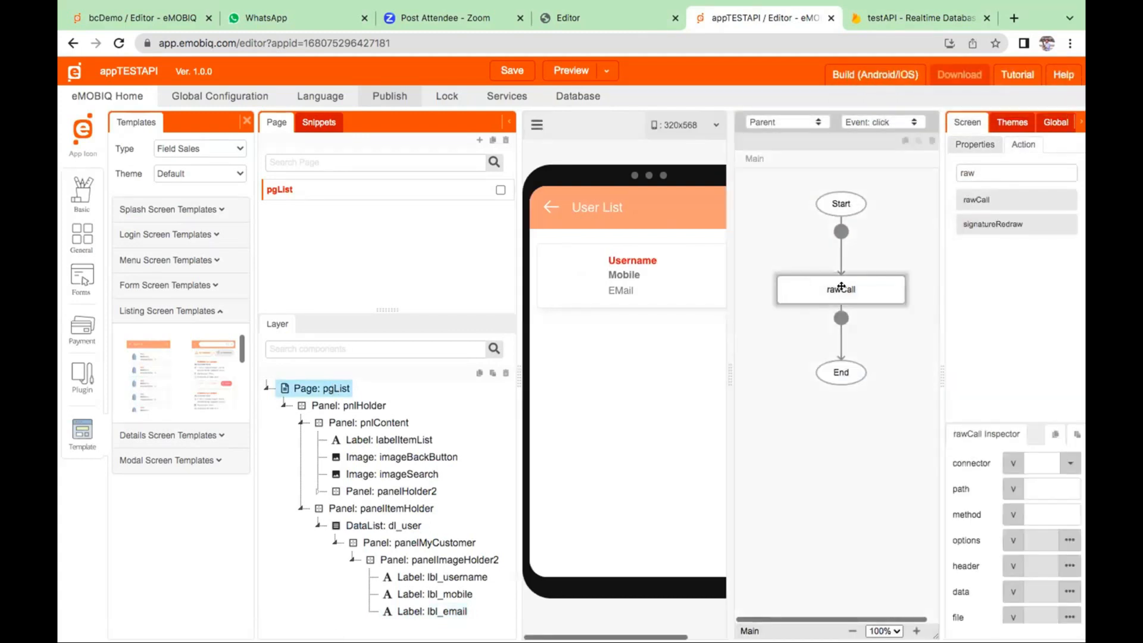
{"action": "left_click", "coordinate": [932, 140]}
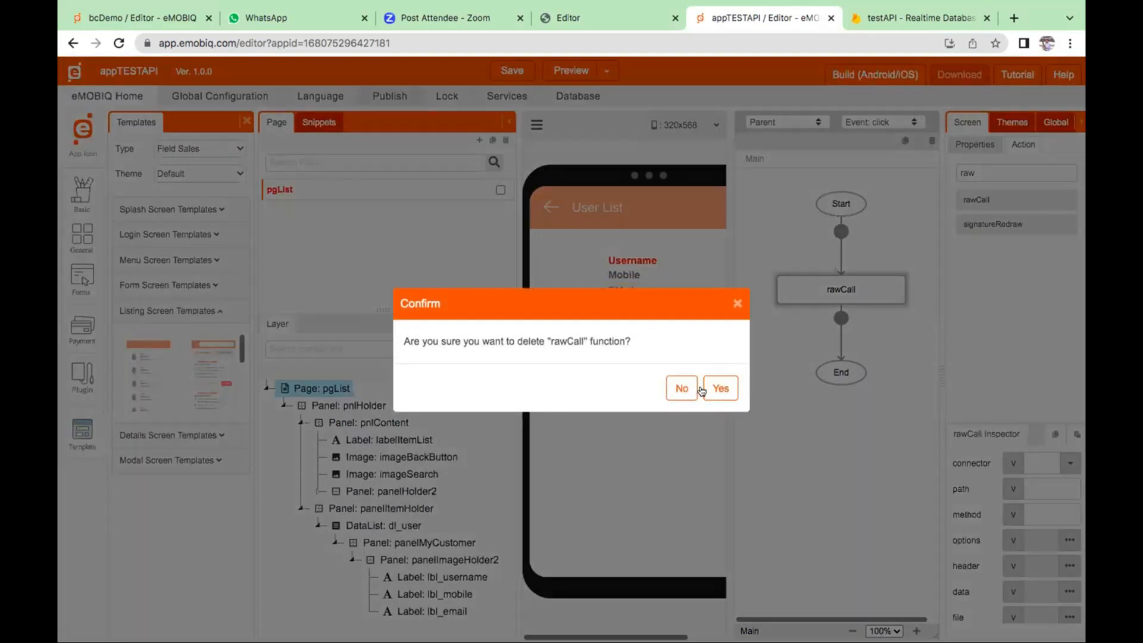
{"action": "left_click", "coordinate": [718, 388]}
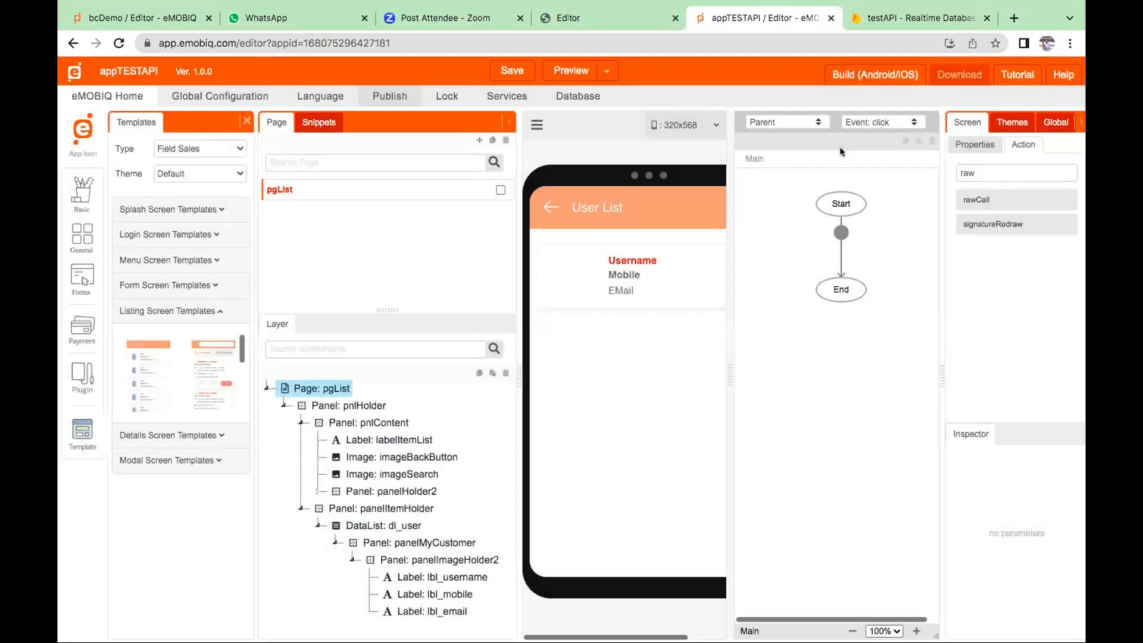
Step: Switch to the page's load event and set the method of its rawCall action to get
{"action": "left_click", "coordinate": [870, 122]}
{"action": "left_click", "coordinate": [868, 134]}
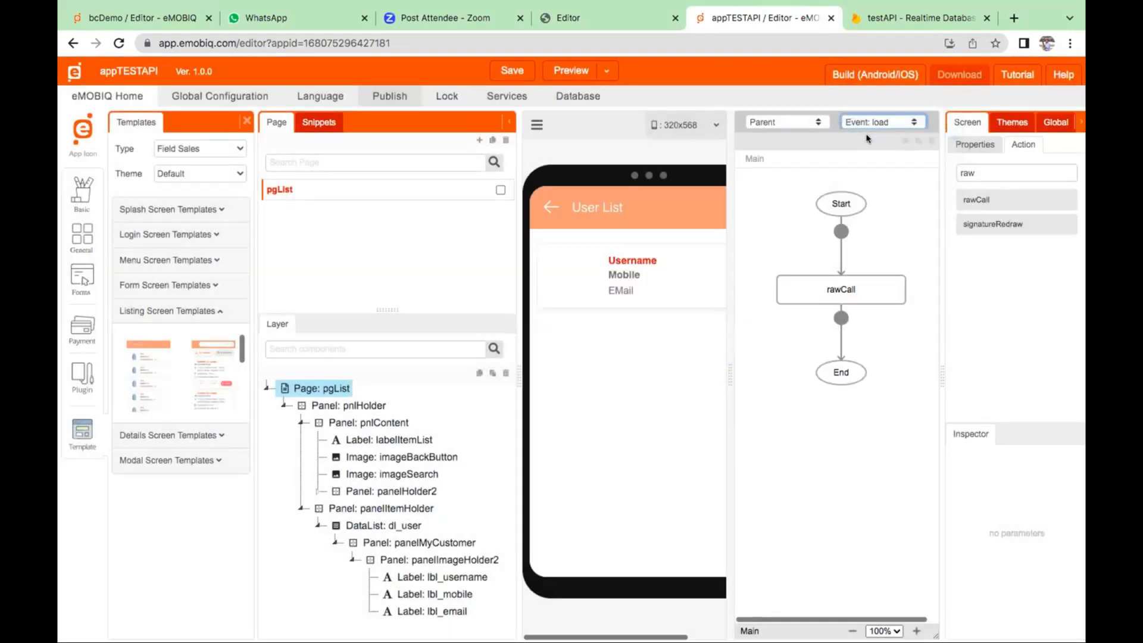
{"action": "left_click", "coordinate": [857, 274]}
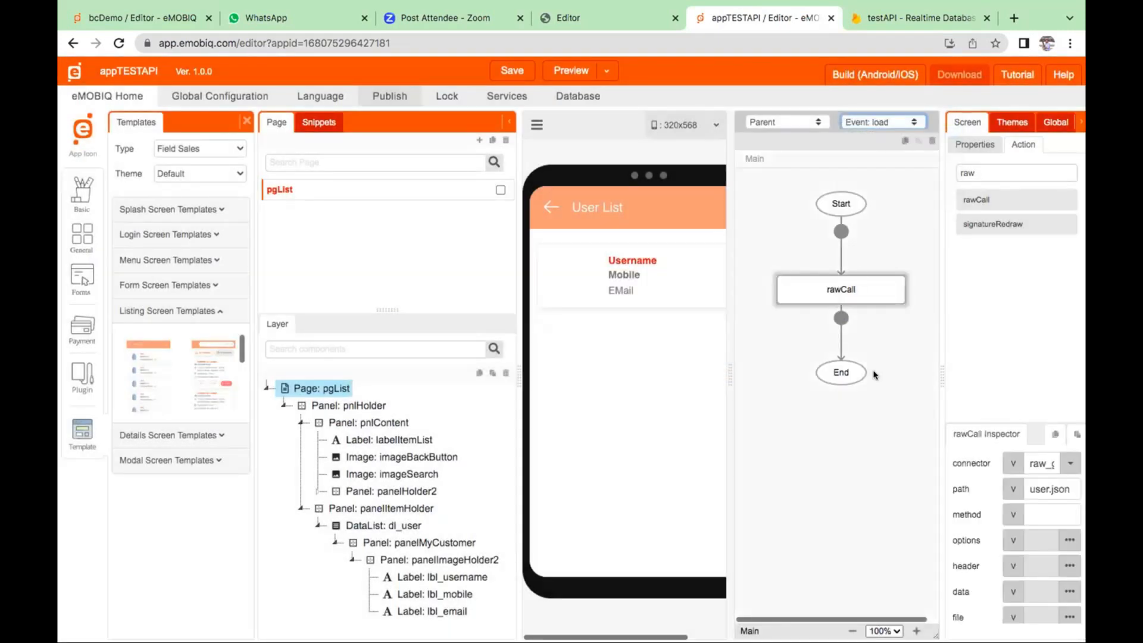
{"action": "left_click", "coordinate": [1031, 513]}
{"action": "type", "text": "get"}
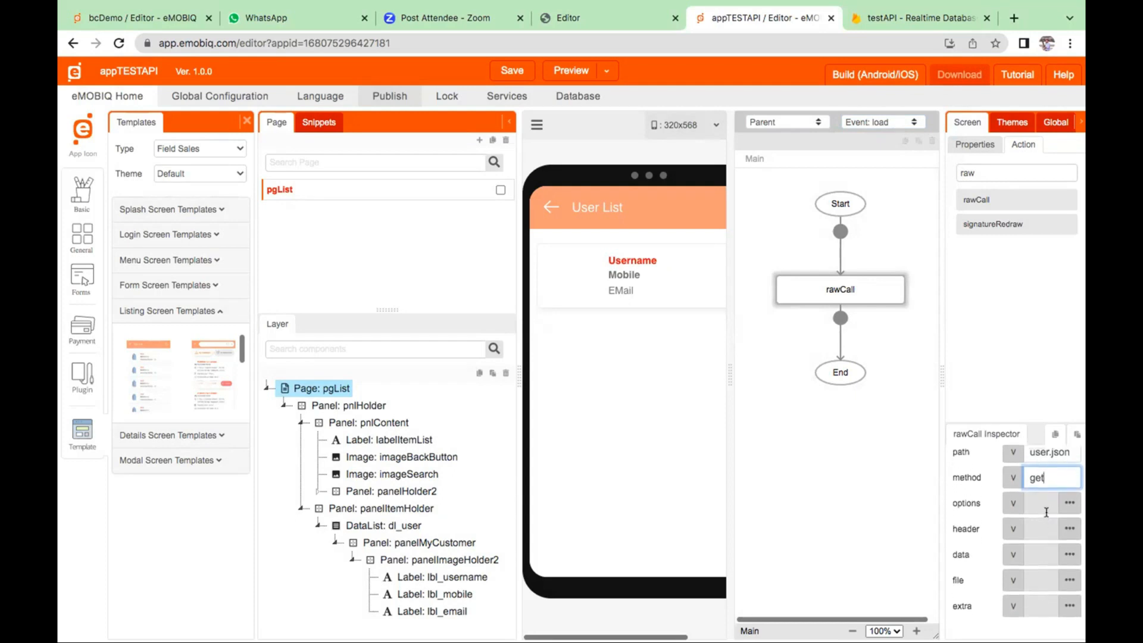
{"action": "left_click_drag", "start_coordinate": [983, 173], "coordinate": [925, 173]}
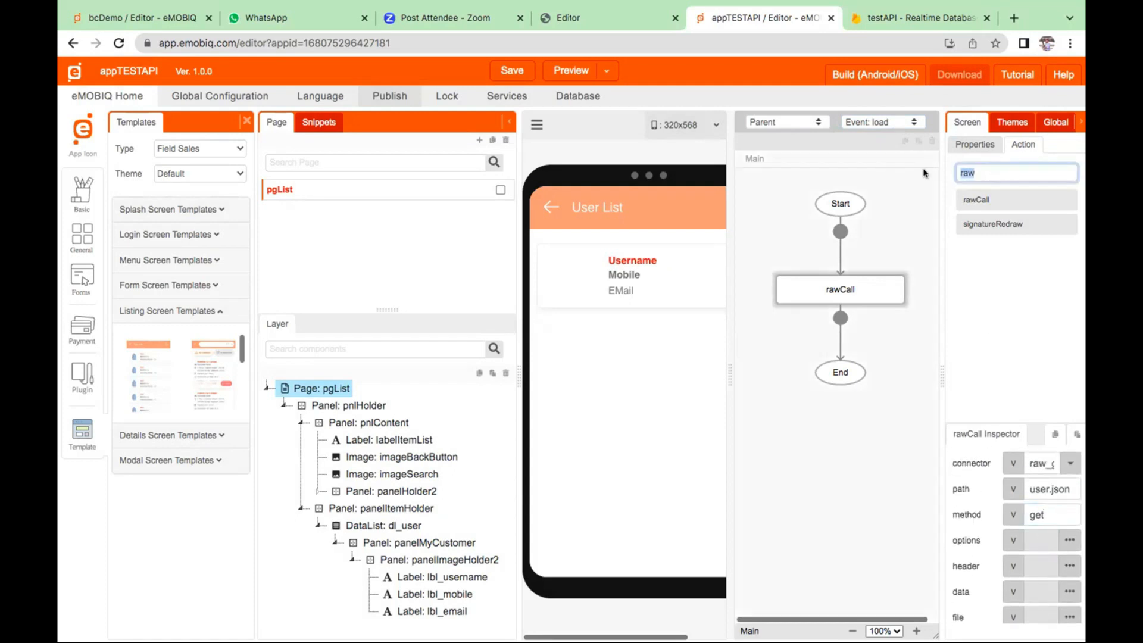
{"action": "type", "text": "d"}
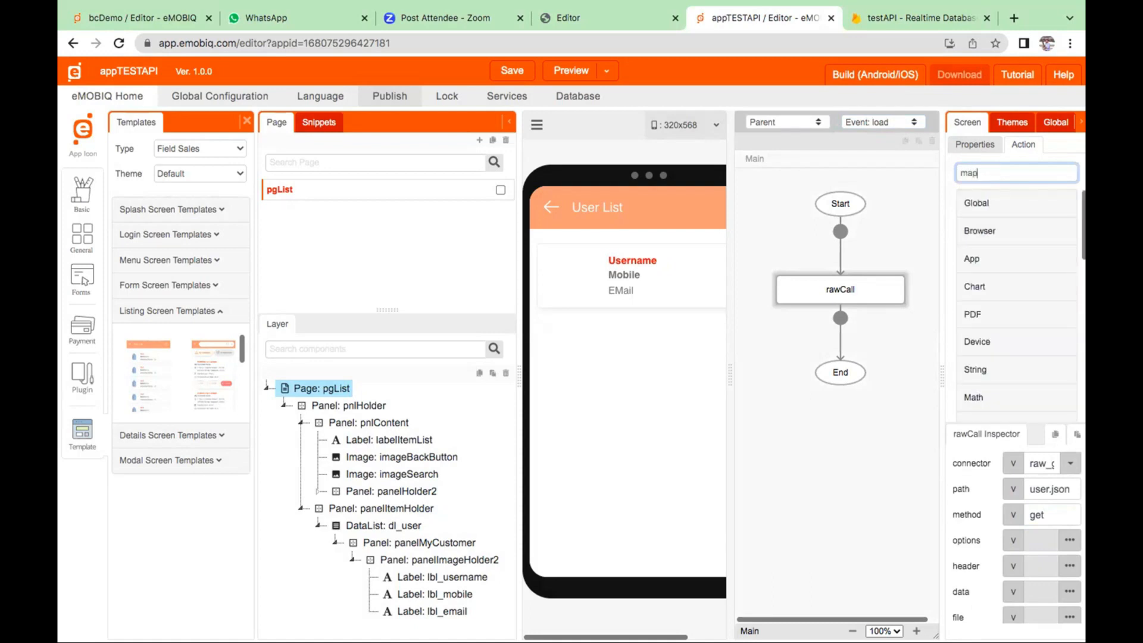
{"action": "left_click_drag", "start_coordinate": [971, 195], "coordinate": [841, 320]}
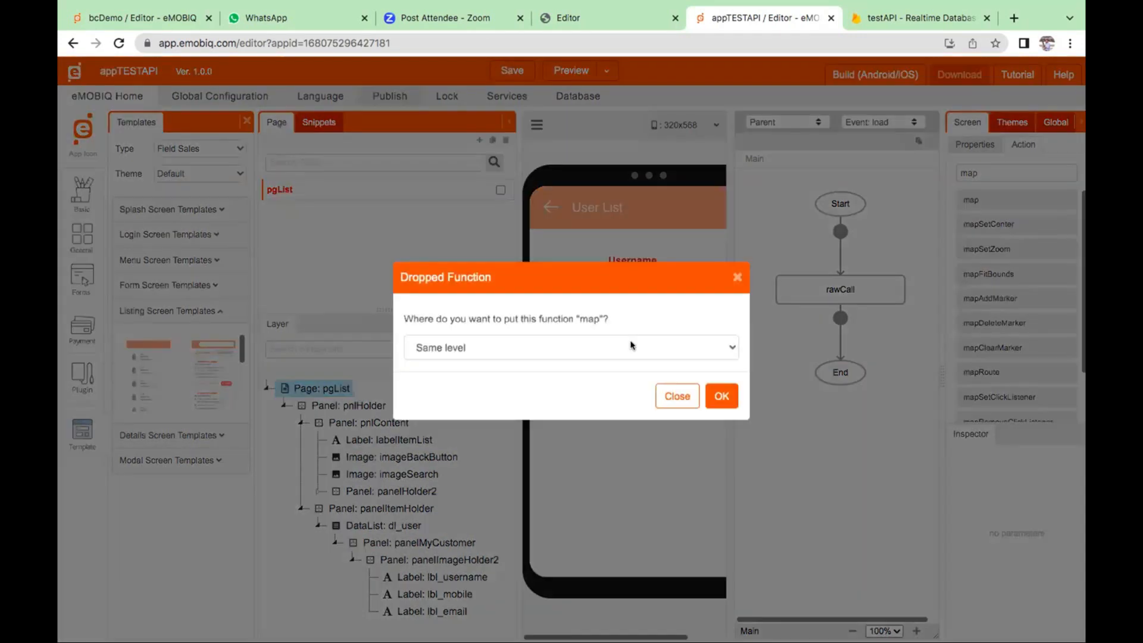
{"action": "left_click", "coordinate": [619, 356]}
{"action": "left_click", "coordinate": [616, 371]}
{"action": "left_click", "coordinate": [724, 404]}
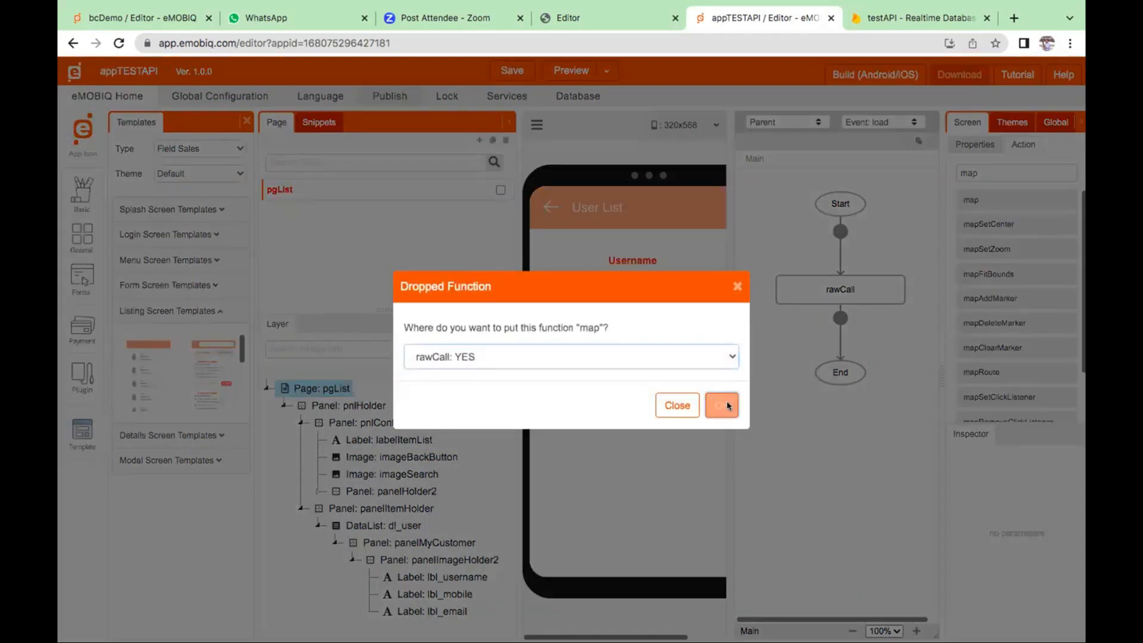
{"action": "left_click", "coordinate": [786, 375]}
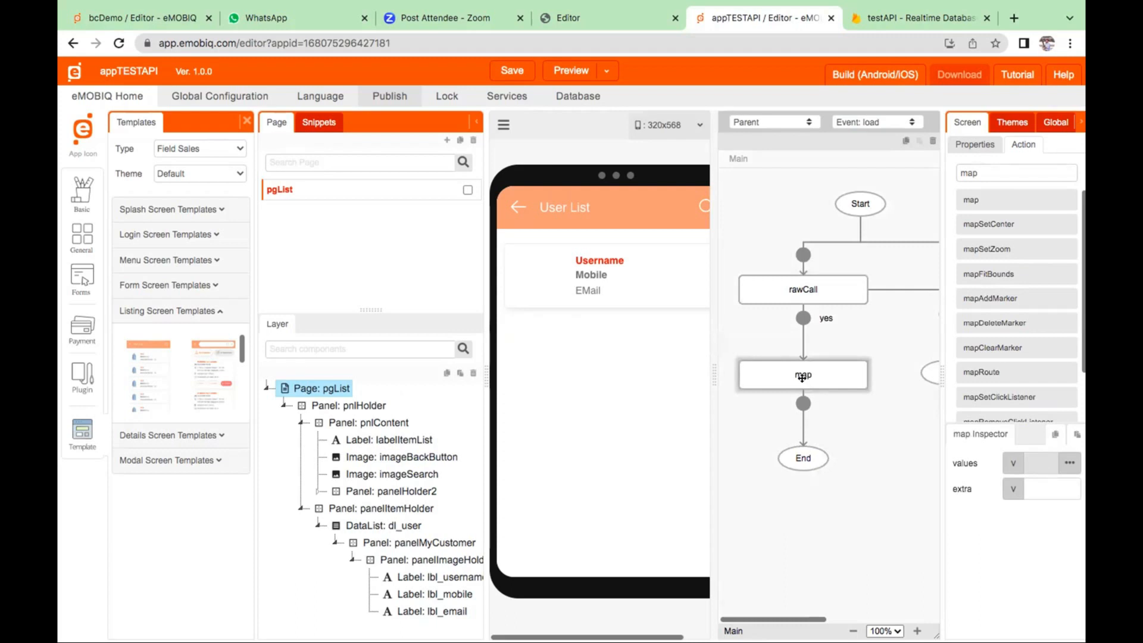
{"action": "left_click", "coordinate": [927, 141]}
{"action": "left_click", "coordinate": [722, 384]}
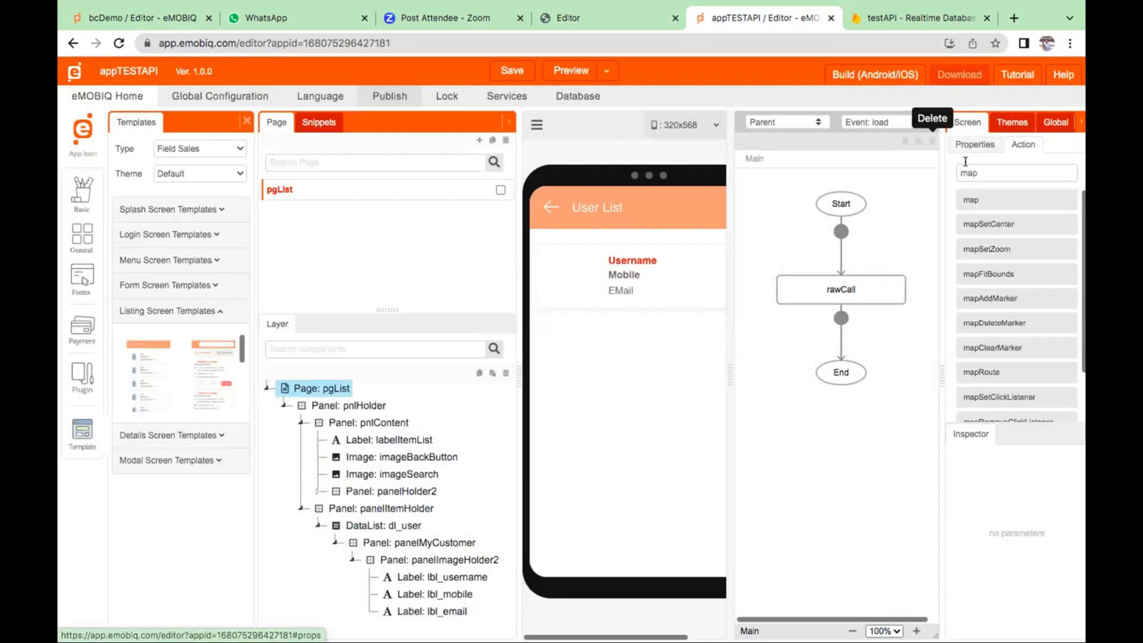
Step: Find the console action and insert it into the YES branch after rawCall in the load flow
{"action": "double_click", "coordinate": [1013, 172]}
{"action": "type", "text": "cons"}
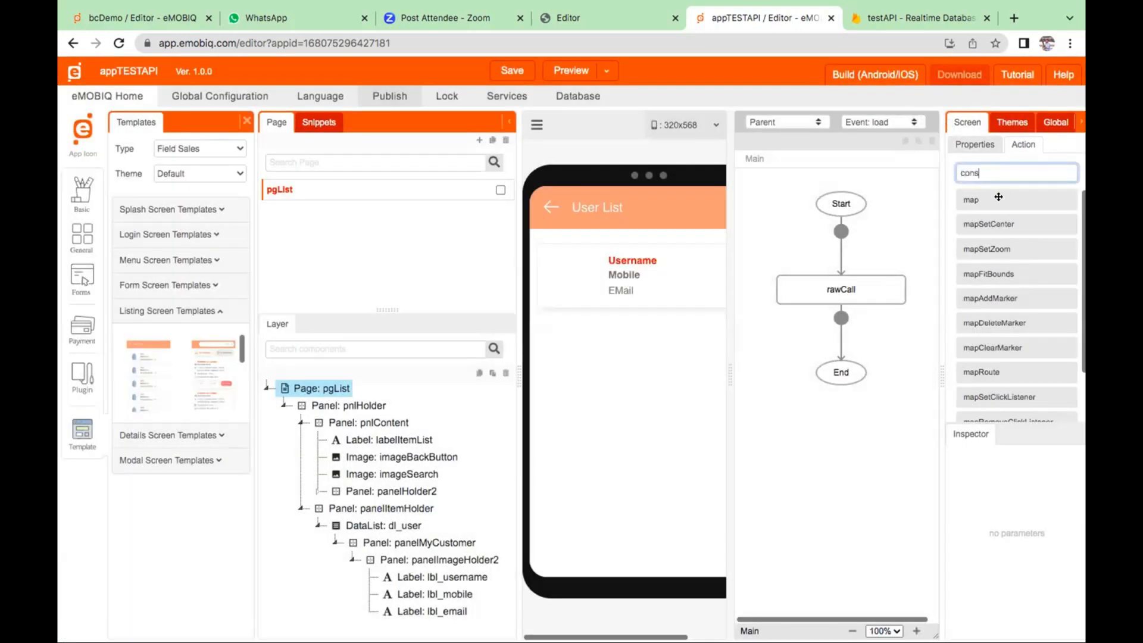
{"action": "left_click_drag", "start_coordinate": [976, 201], "coordinate": [838, 320]}
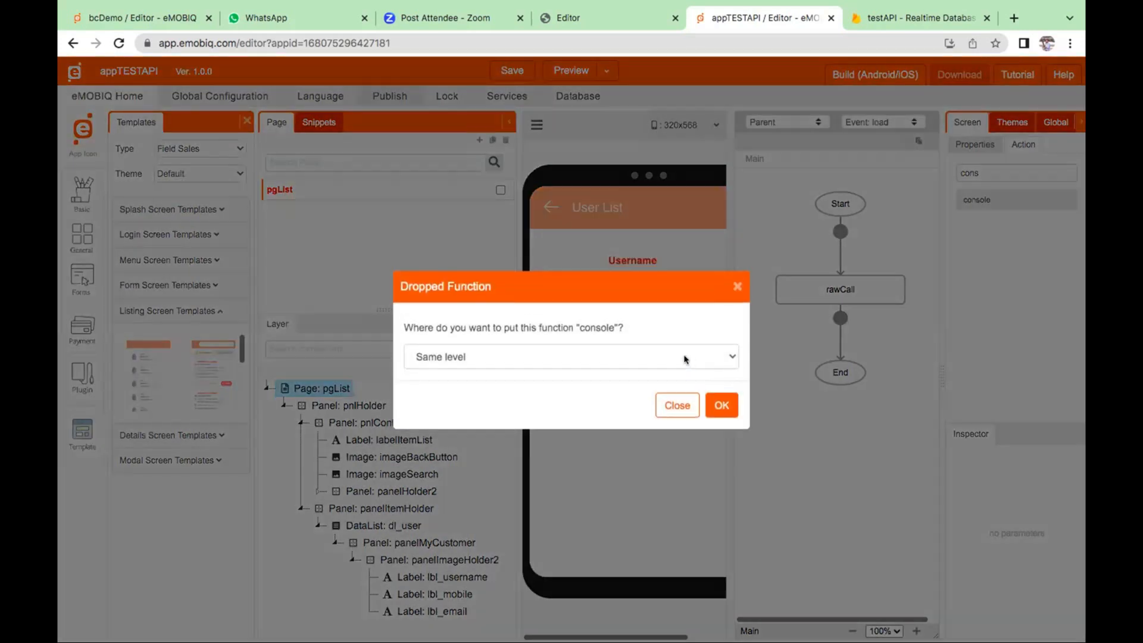
{"action": "left_click", "coordinate": [650, 356]}
{"action": "left_click", "coordinate": [650, 369]}
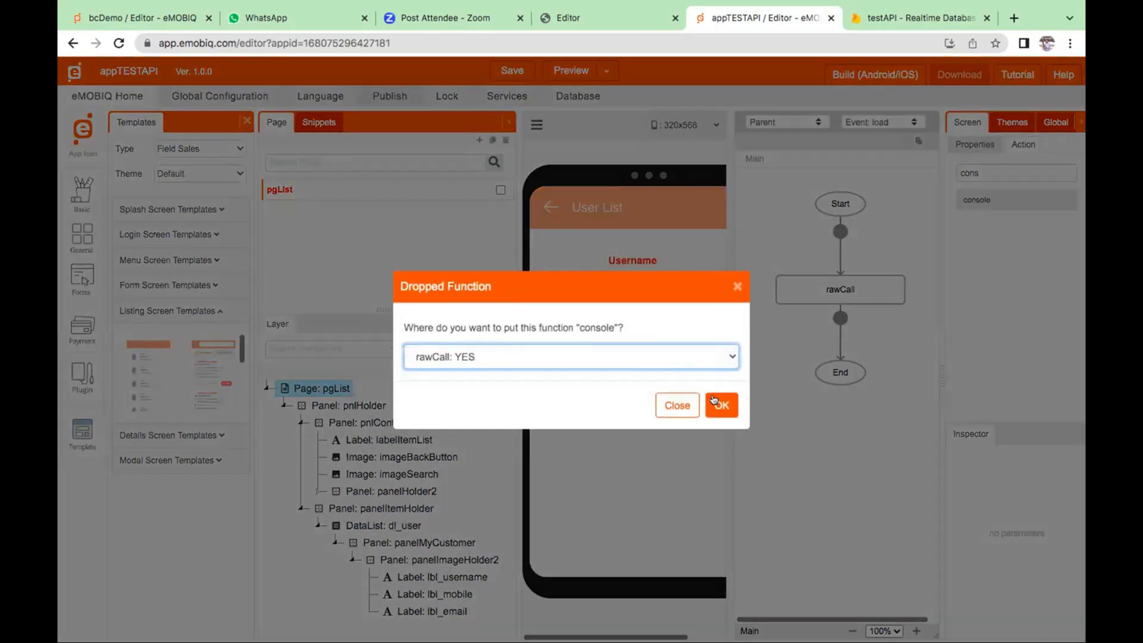
{"action": "left_click", "coordinate": [721, 405]}
Step: Set the console action's value to the input type and save the project
{"action": "left_click", "coordinate": [812, 373]}
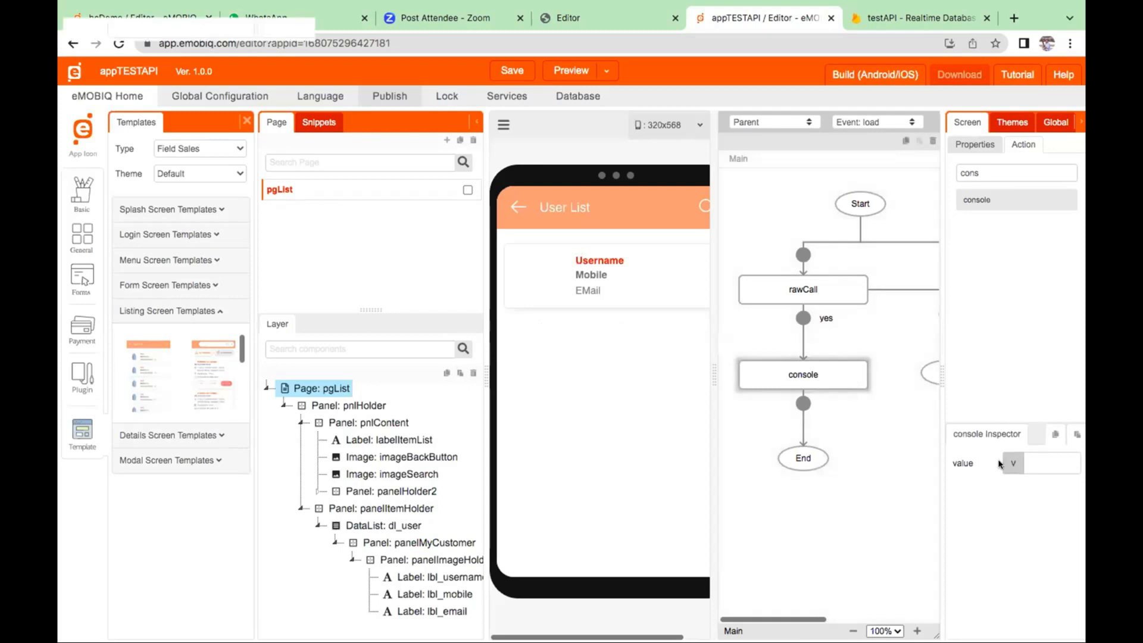
{"action": "left_click", "coordinate": [1013, 463]}
{"action": "left_click", "coordinate": [1020, 526]}
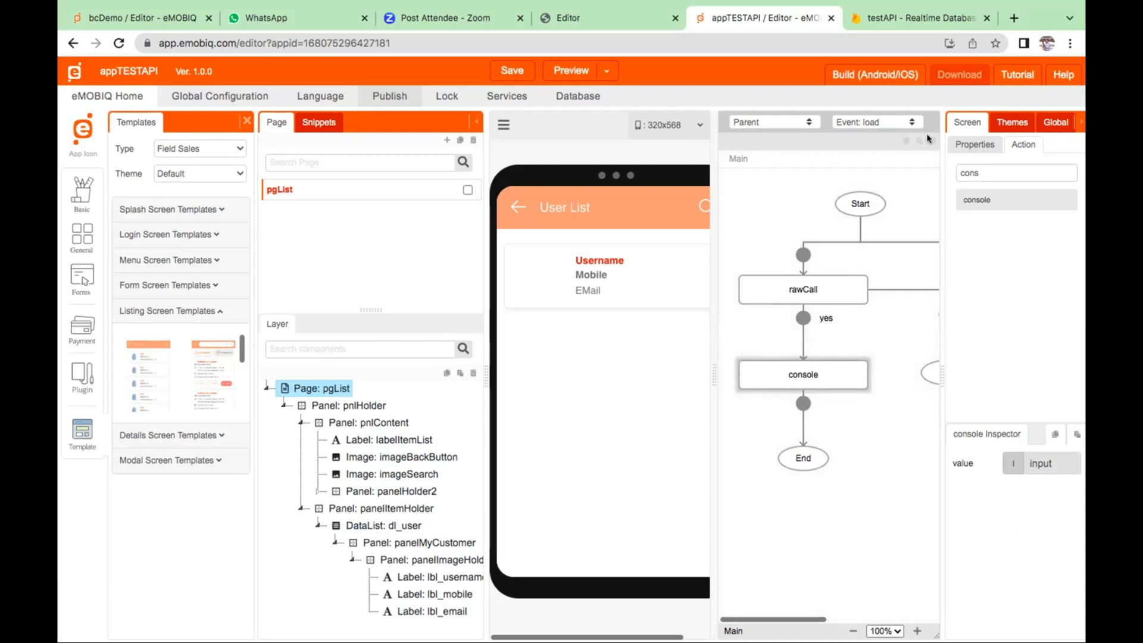
{"action": "left_click", "coordinate": [503, 75]}
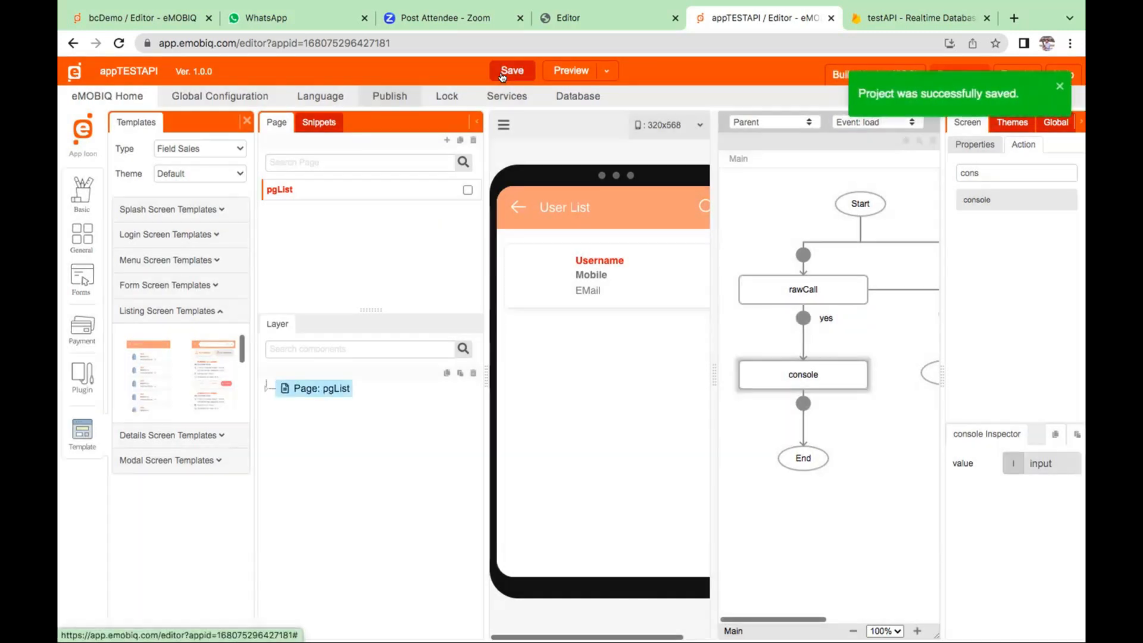
{"action": "left_click", "coordinate": [503, 74]}
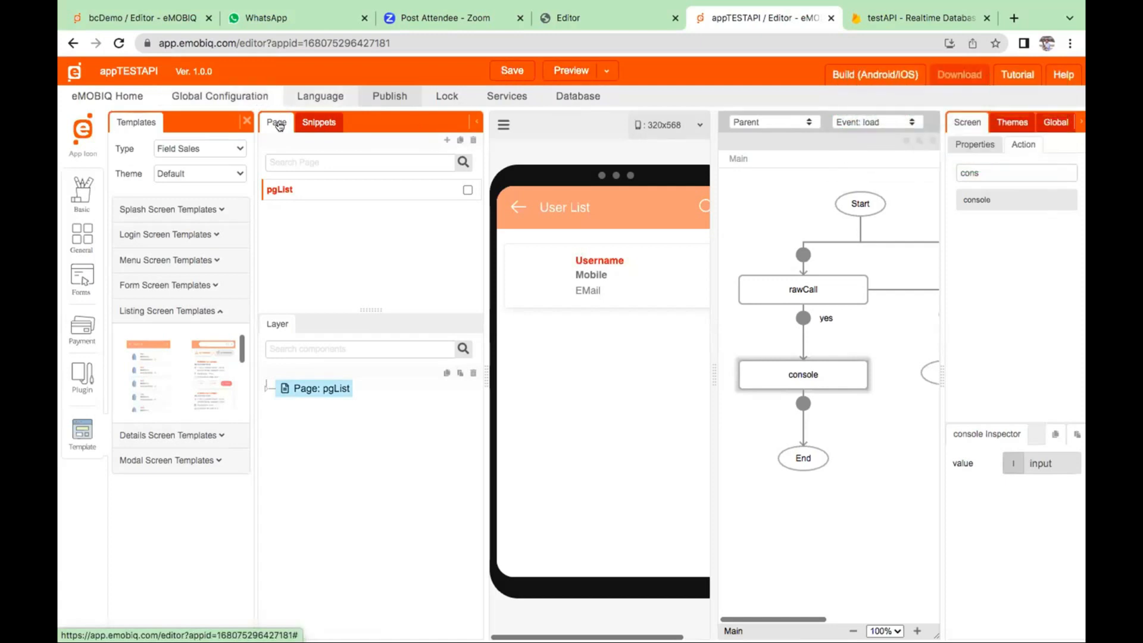
Step: Set the Application Default Page to pgList in the Global Configuration and save the project
{"action": "left_click", "coordinate": [234, 98]}
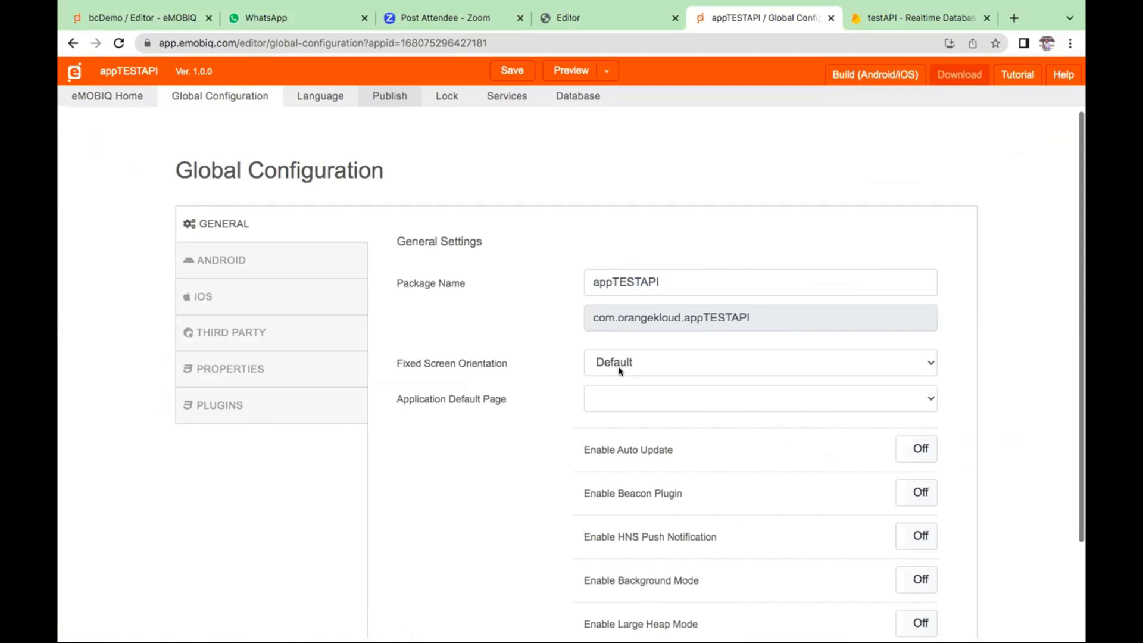
{"action": "left_click", "coordinate": [617, 397]}
{"action": "left_click", "coordinate": [617, 412]}
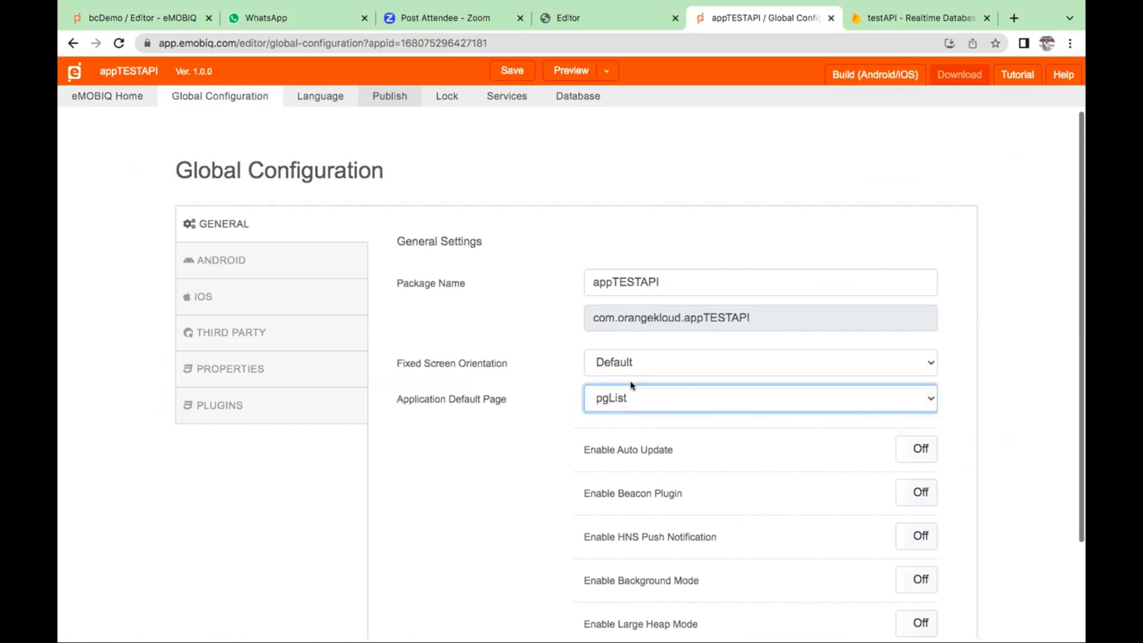
{"action": "left_click", "coordinate": [512, 72]}
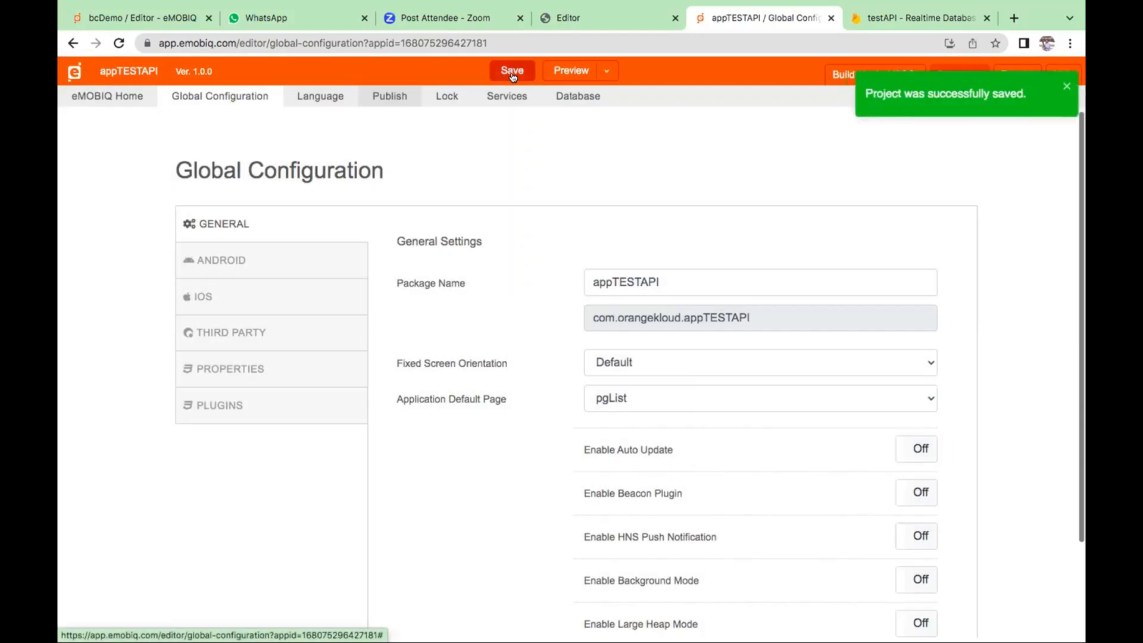
{"action": "left_click", "coordinate": [512, 73]}
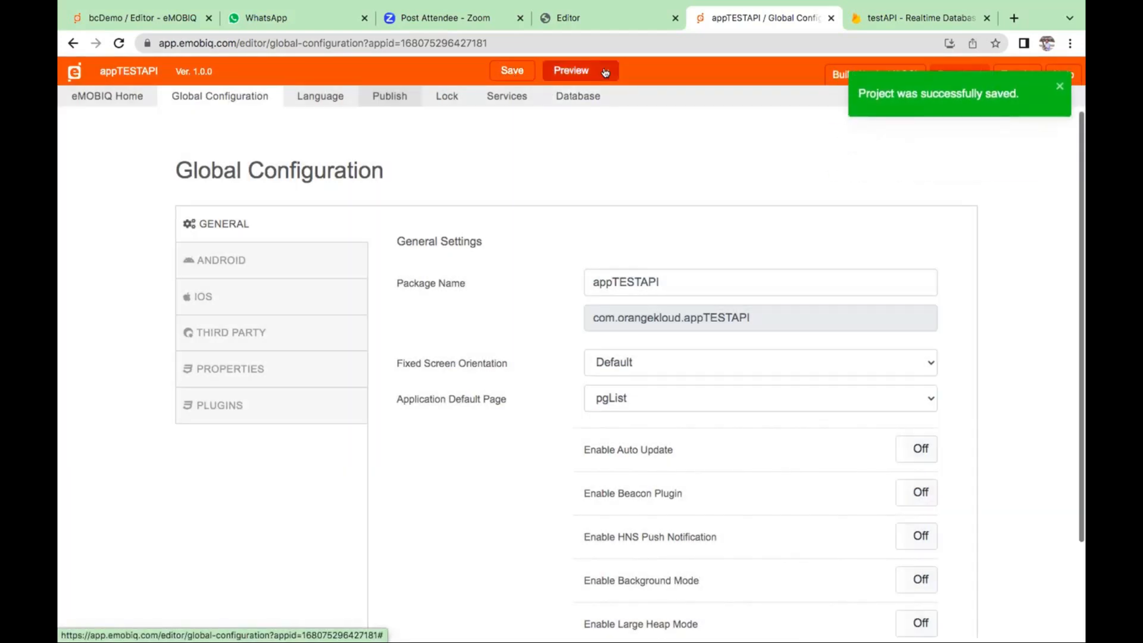
Step: Preview the app in the editor, close the preview, and open the app's WWW link in a browser tab
{"action": "left_click", "coordinate": [573, 71]}
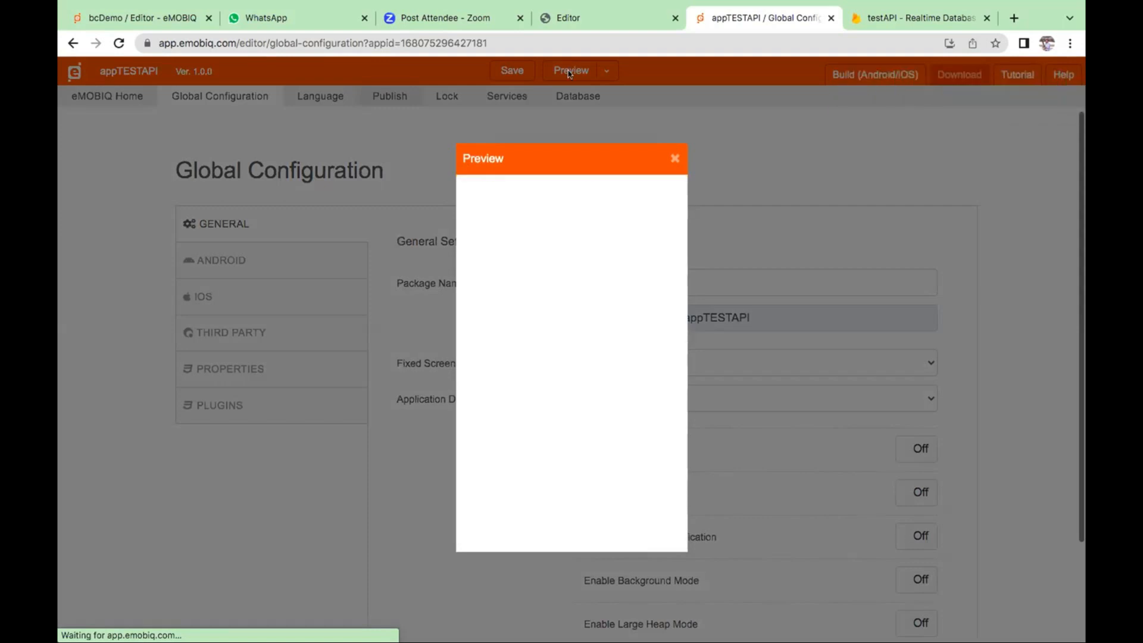
{"action": "left_click", "coordinate": [667, 159]}
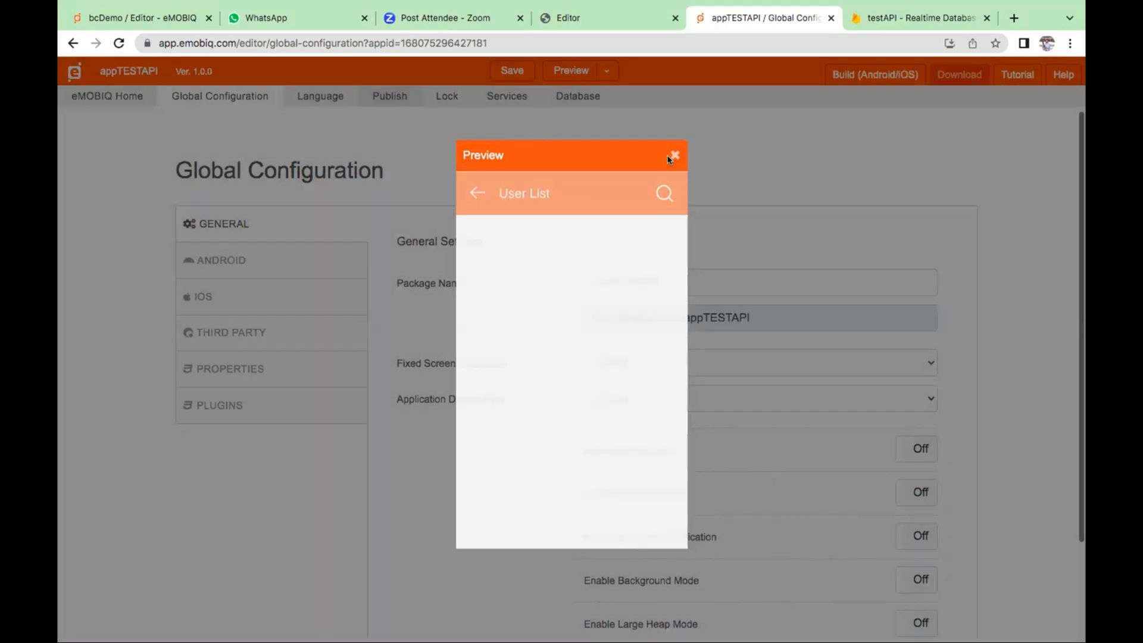
{"action": "left_click", "coordinate": [610, 72]}
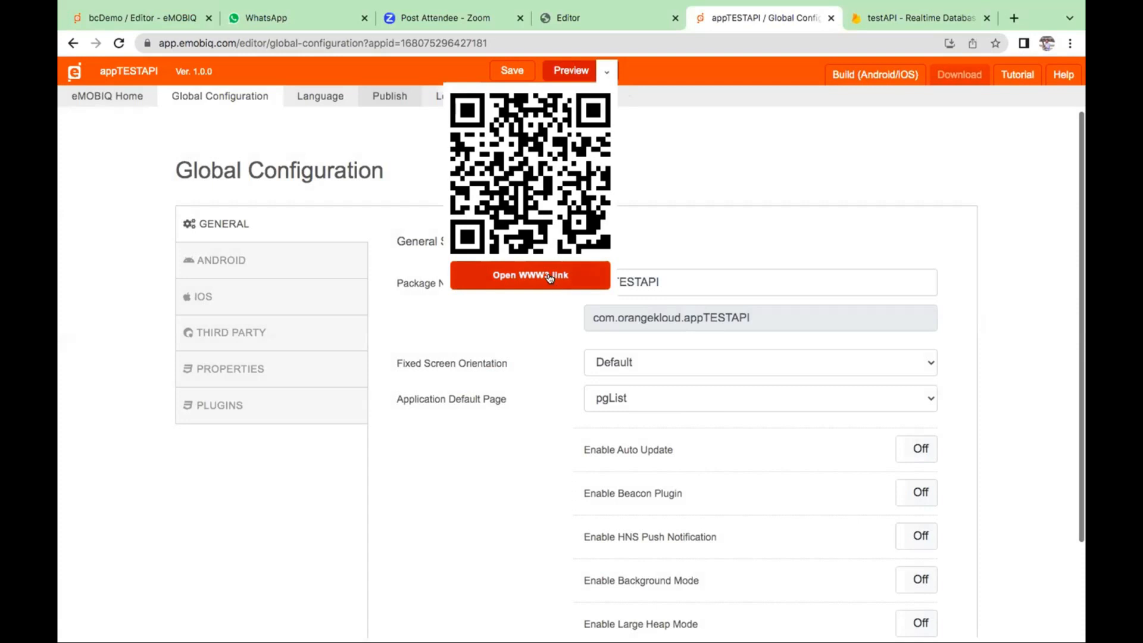
{"action": "left_click", "coordinate": [524, 276]}
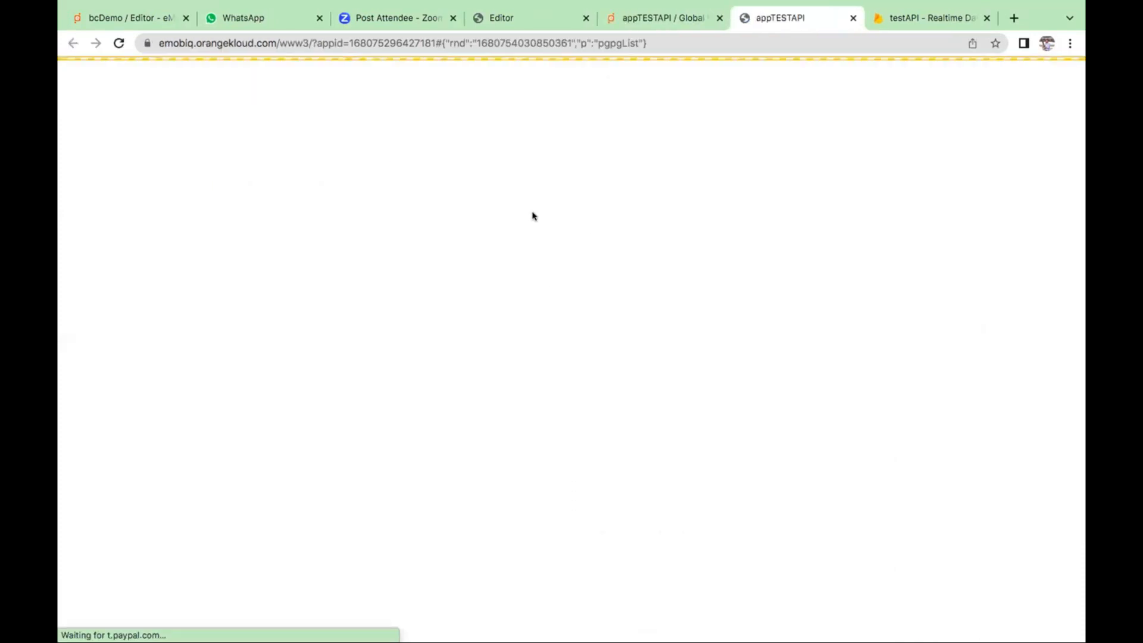
Step: Open the browser's developer tools on the app preview page and show its network activity
{"action": "right_click", "coordinate": [533, 216]}
{"action": "left_click", "coordinate": [565, 424]}
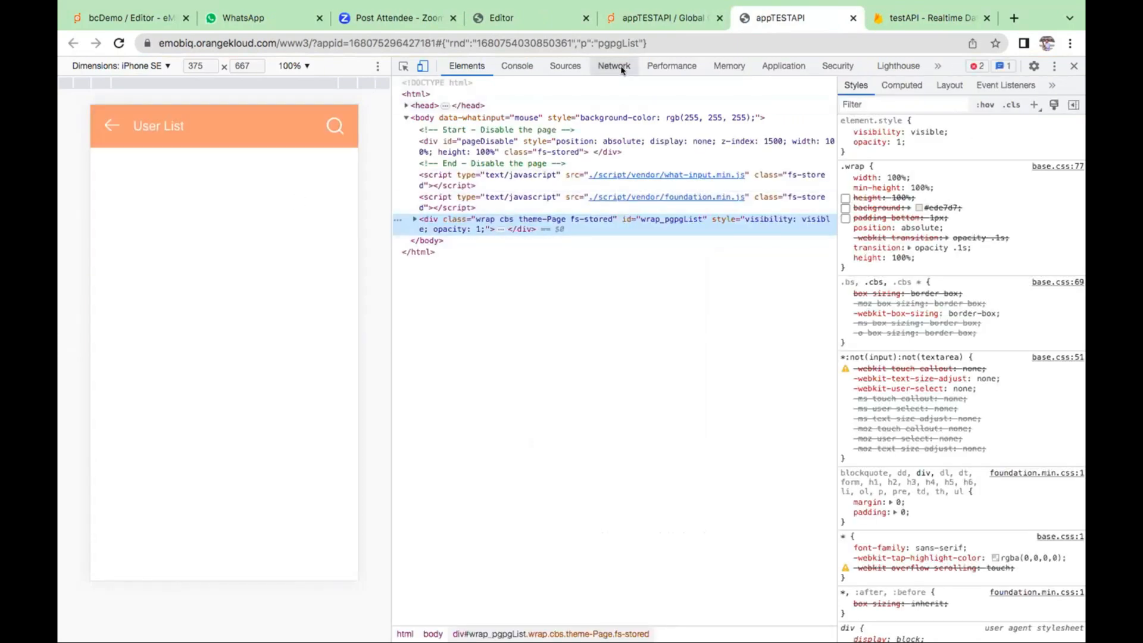
{"action": "left_click", "coordinate": [614, 67]}
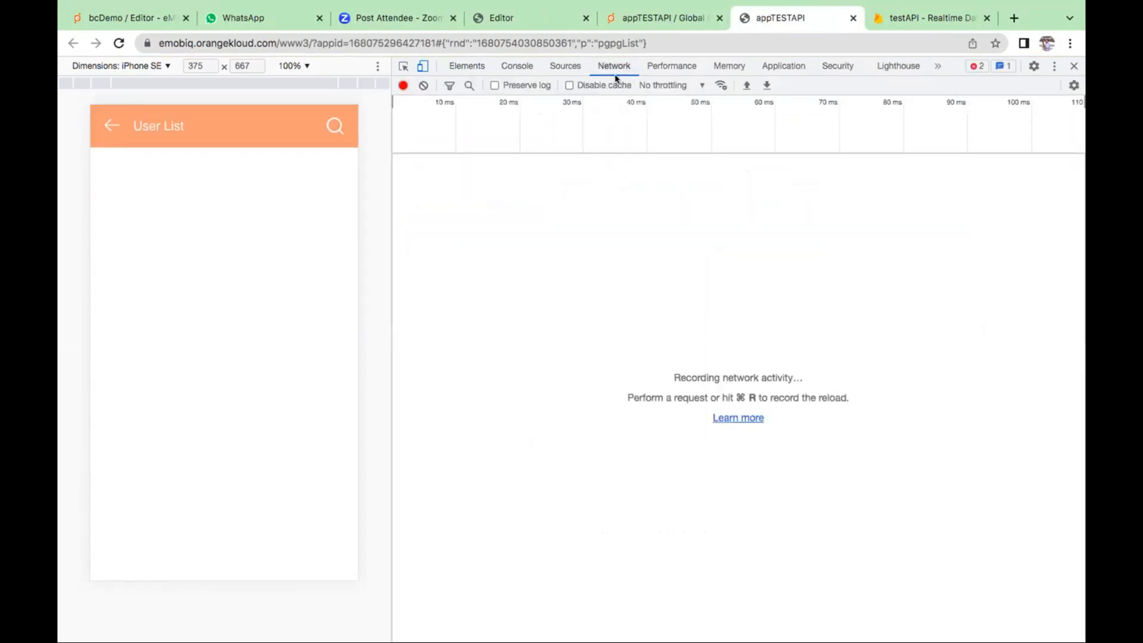
Step: Return to the Global Configuration of appTESTAPI, keep pgList as the Application Default Page, and save the project again
{"action": "left_click", "coordinate": [794, 37]}
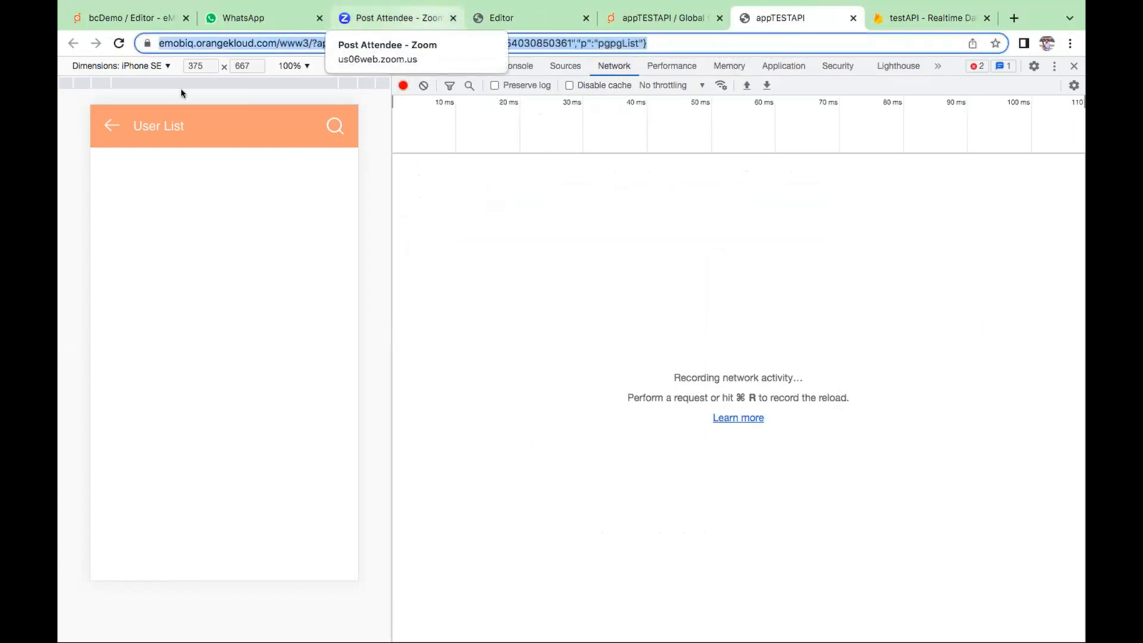
{"action": "left_click", "coordinate": [660, 44]}
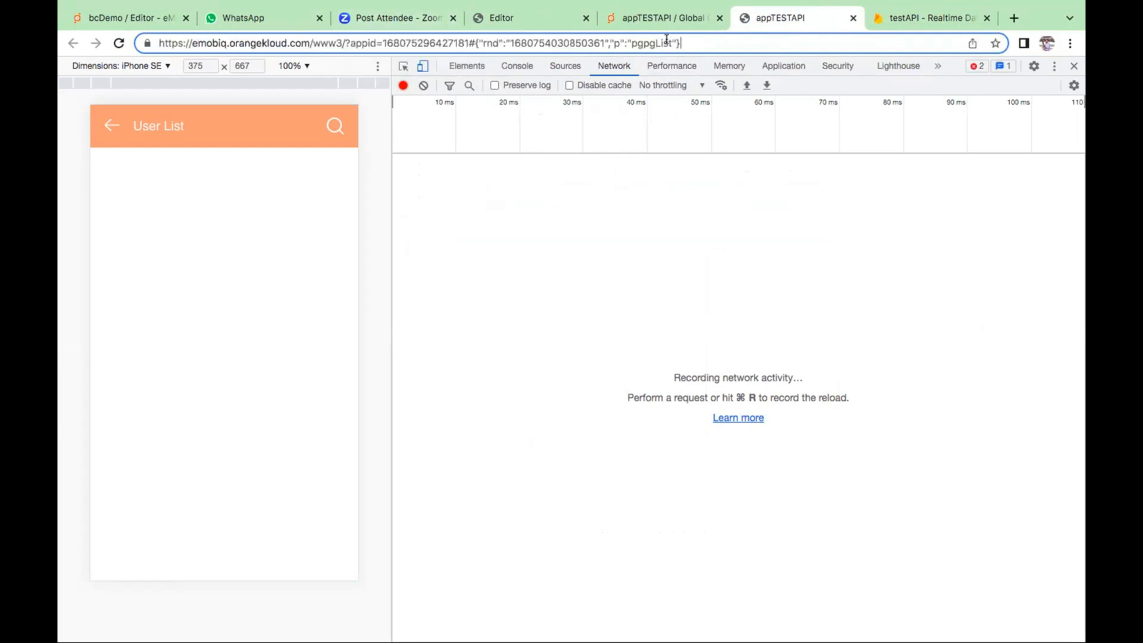
{"action": "left_click", "coordinate": [491, 20]}
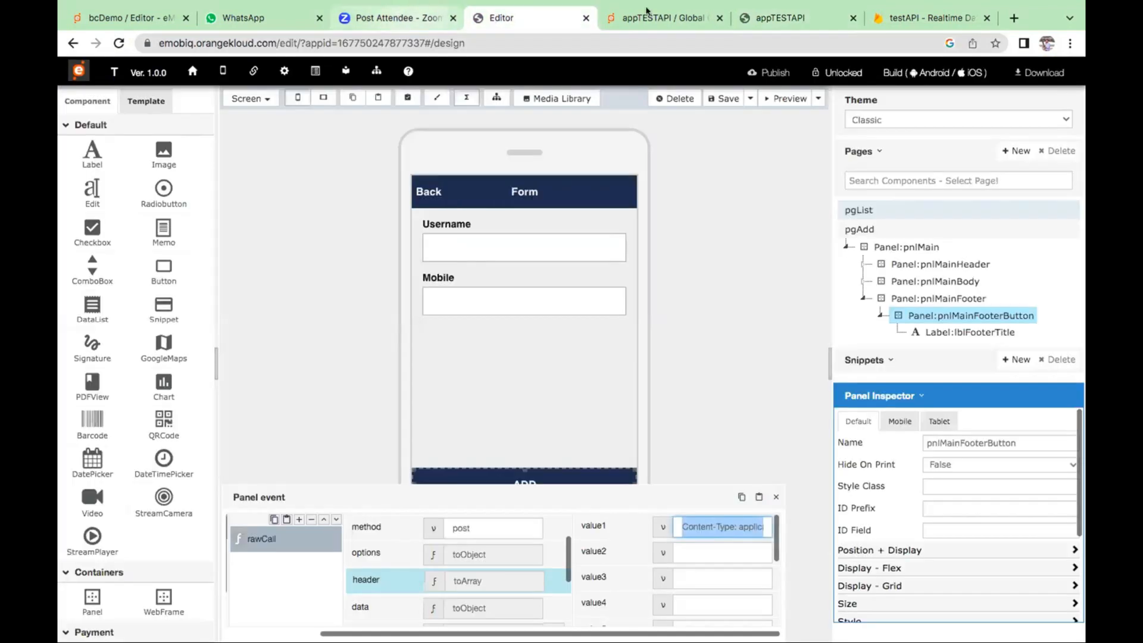
{"action": "left_click", "coordinate": [654, 18]}
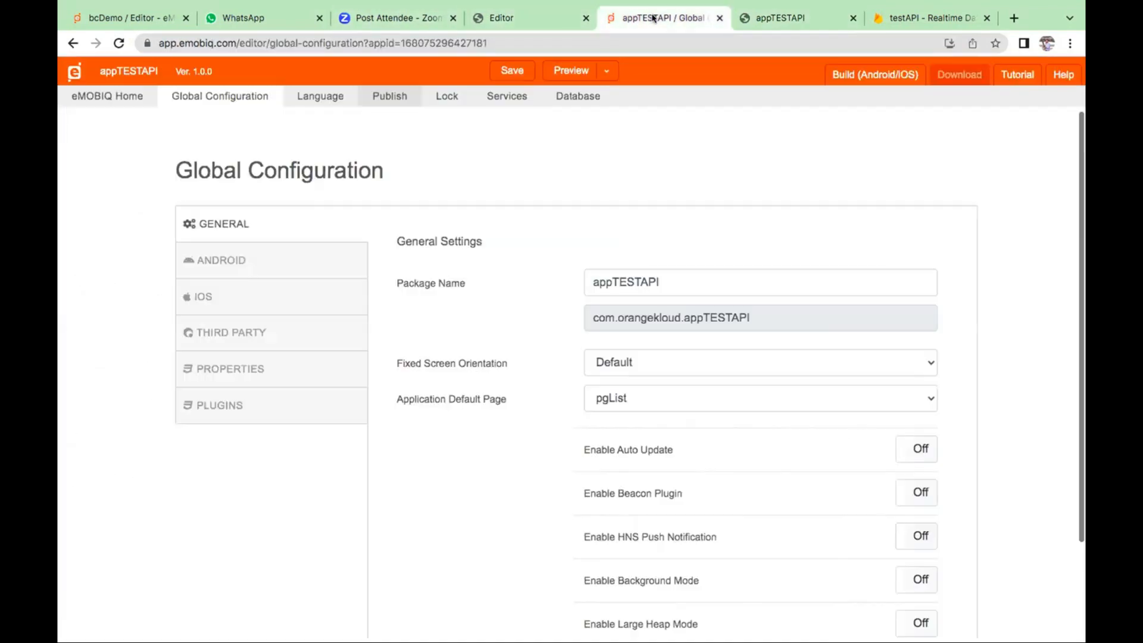
{"action": "left_click", "coordinate": [614, 399]}
{"action": "left_click", "coordinate": [613, 399]}
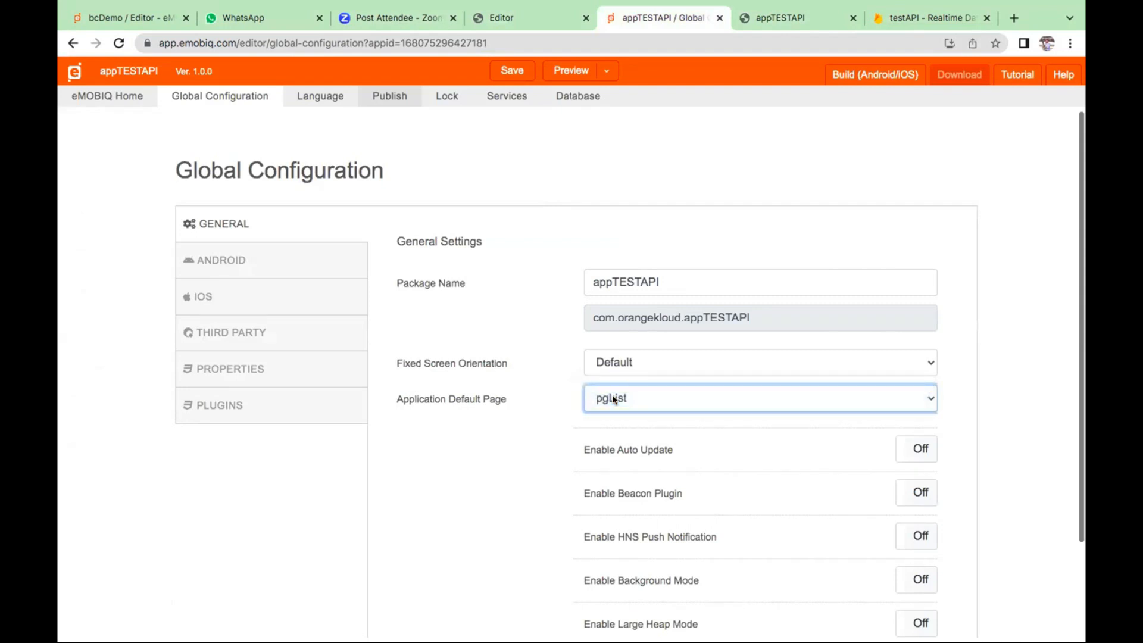
{"action": "left_click", "coordinate": [497, 70]}
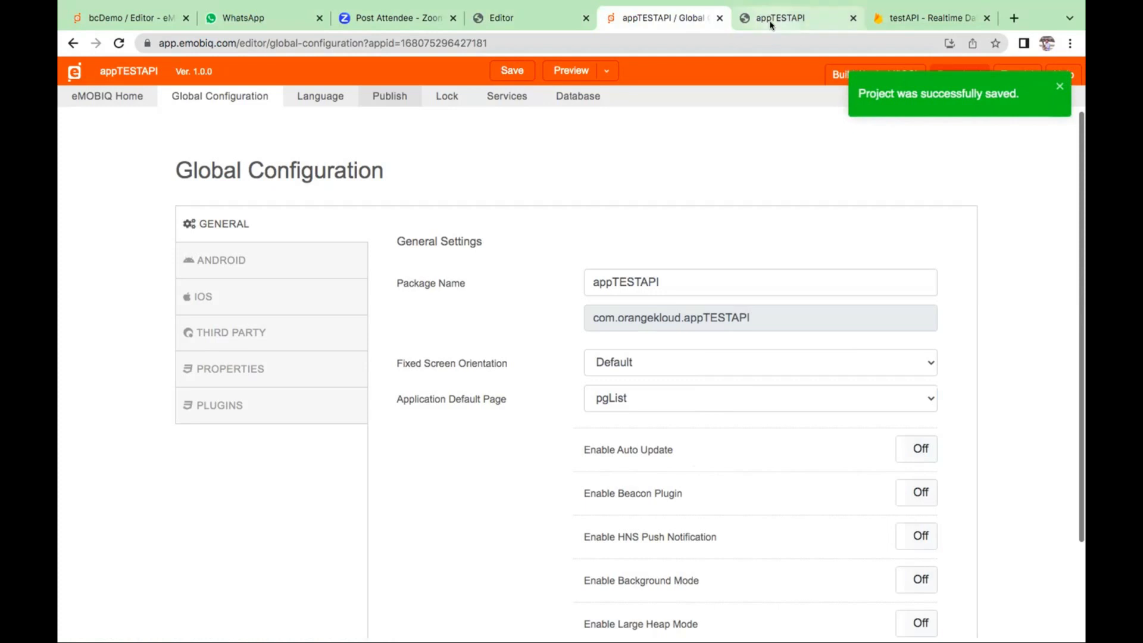
Step: Reload the app preview after removing everything following the appid value from its URL
{"action": "left_click", "coordinate": [765, 16]}
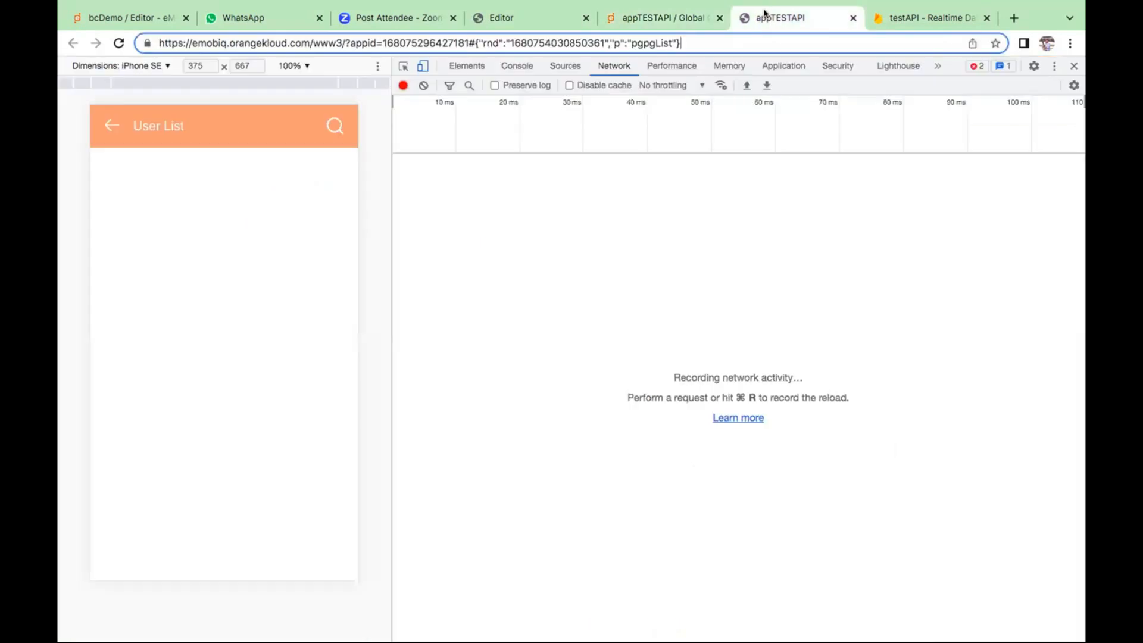
{"action": "left_click_drag", "start_coordinate": [678, 43], "coordinate": [473, 42]}
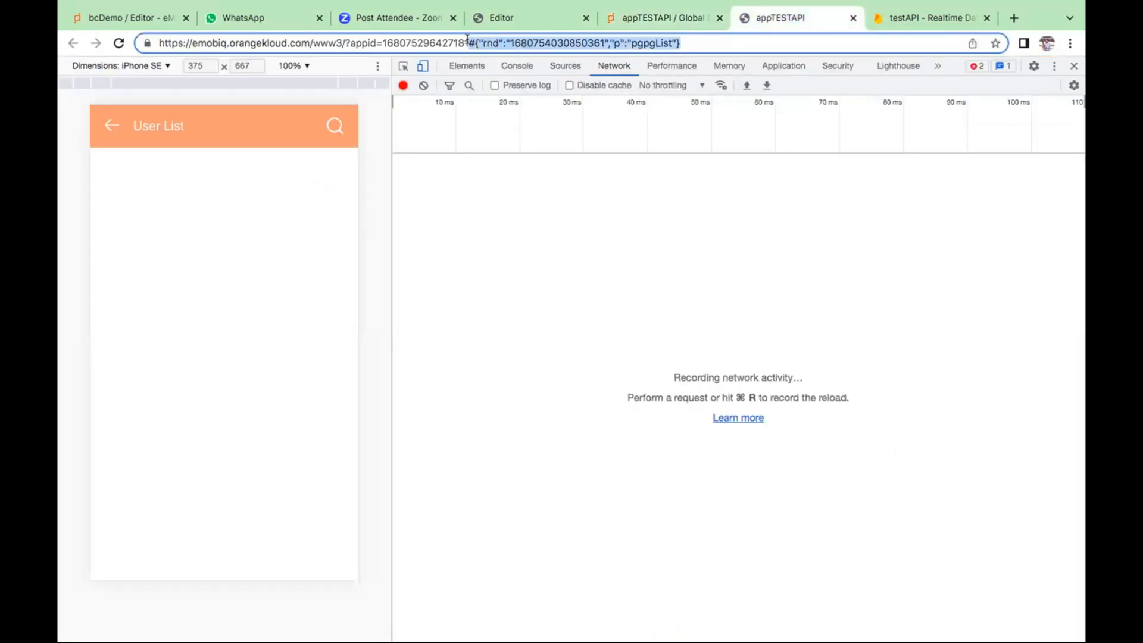
{"action": "key", "text": "BackSpace"}
{"action": "key", "text": "Return"}
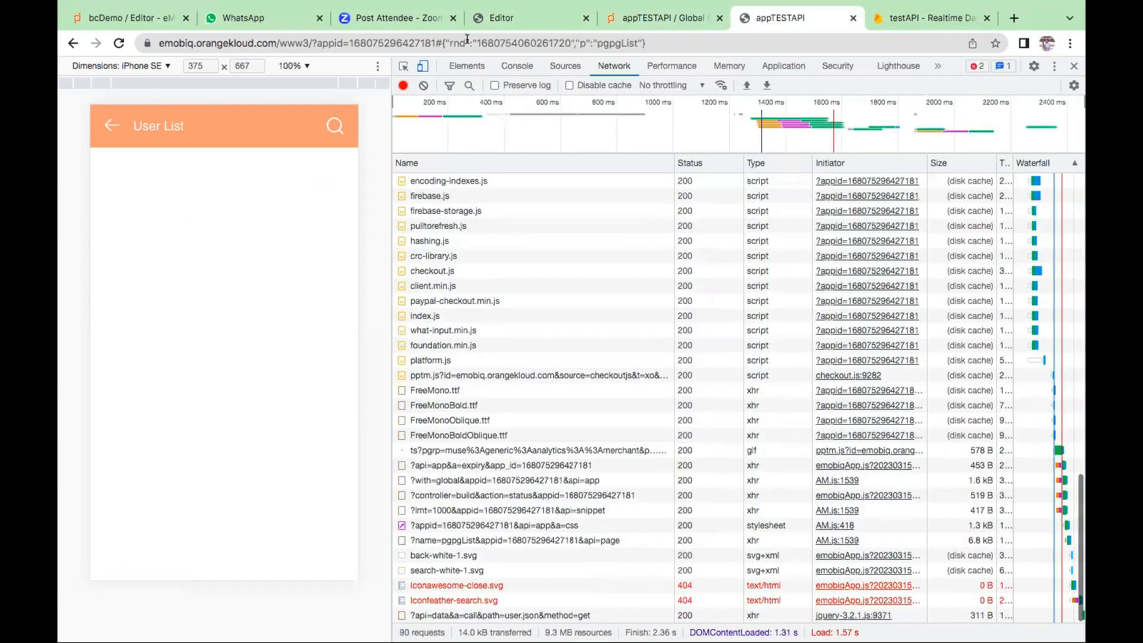
Step: Examine the payload and response of the user.json get request and compare the response with the data in the Firebase Realtime Database
{"action": "left_click", "coordinate": [509, 616]}
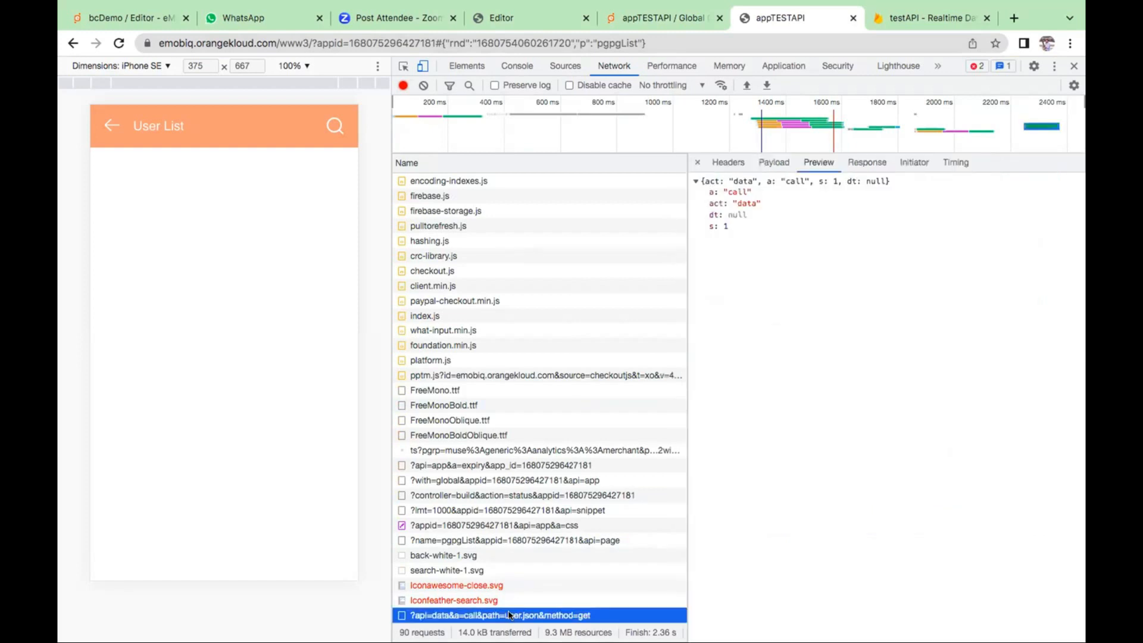
{"action": "left_click", "coordinate": [768, 166]}
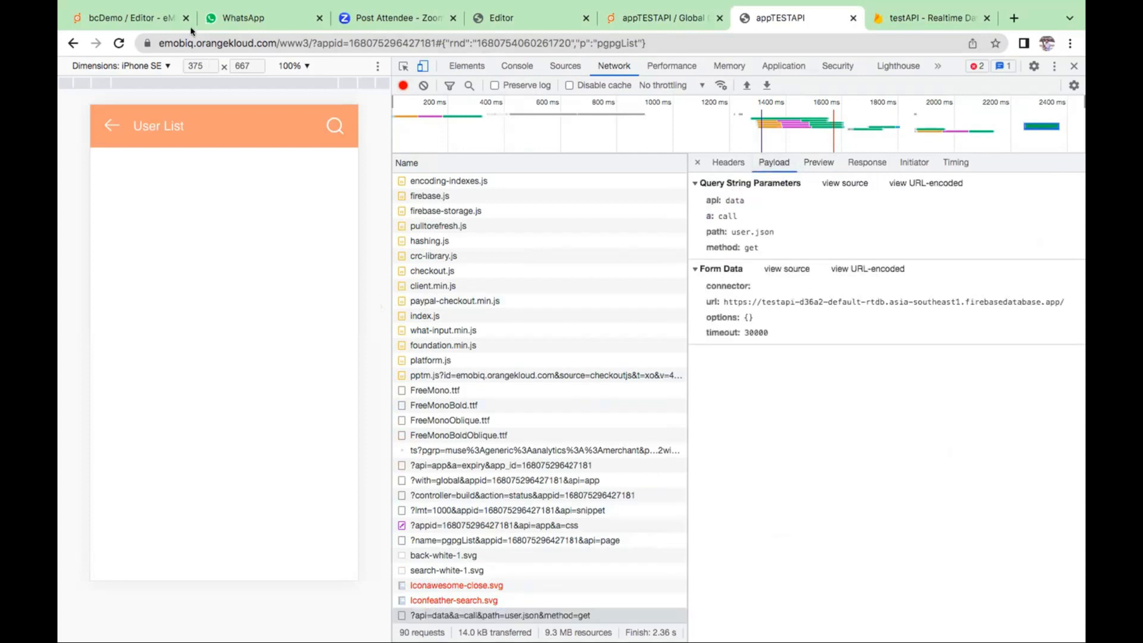
{"action": "left_click_drag", "start_coordinate": [724, 304], "coordinate": [1012, 303]}
{"action": "left_click_drag", "start_coordinate": [776, 233], "coordinate": [729, 233]}
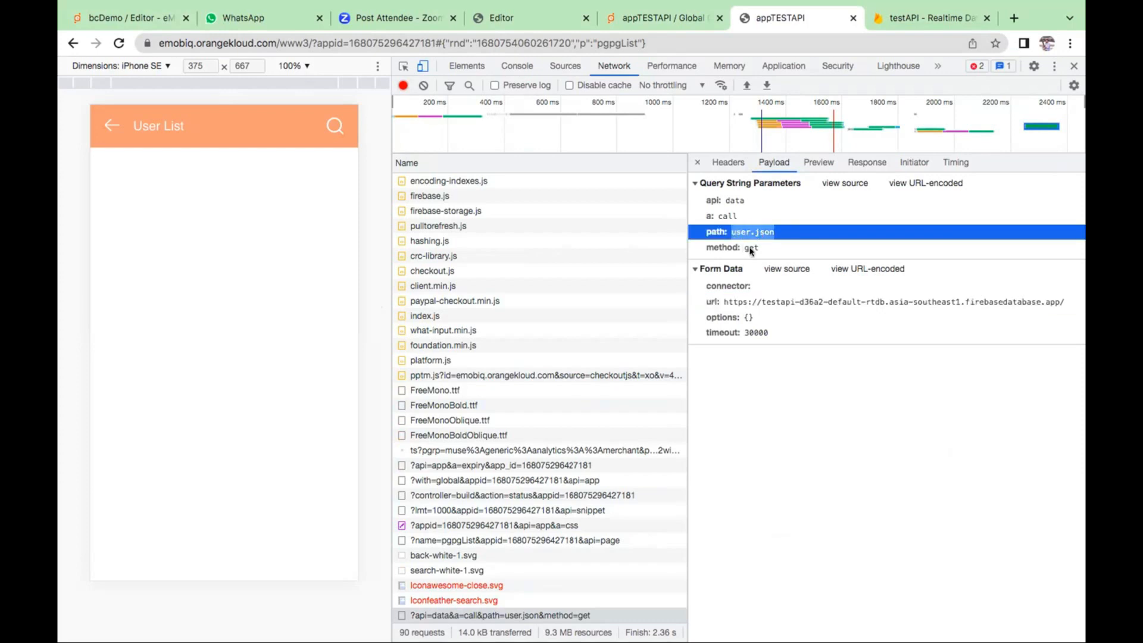
{"action": "left_click", "coordinate": [819, 163]}
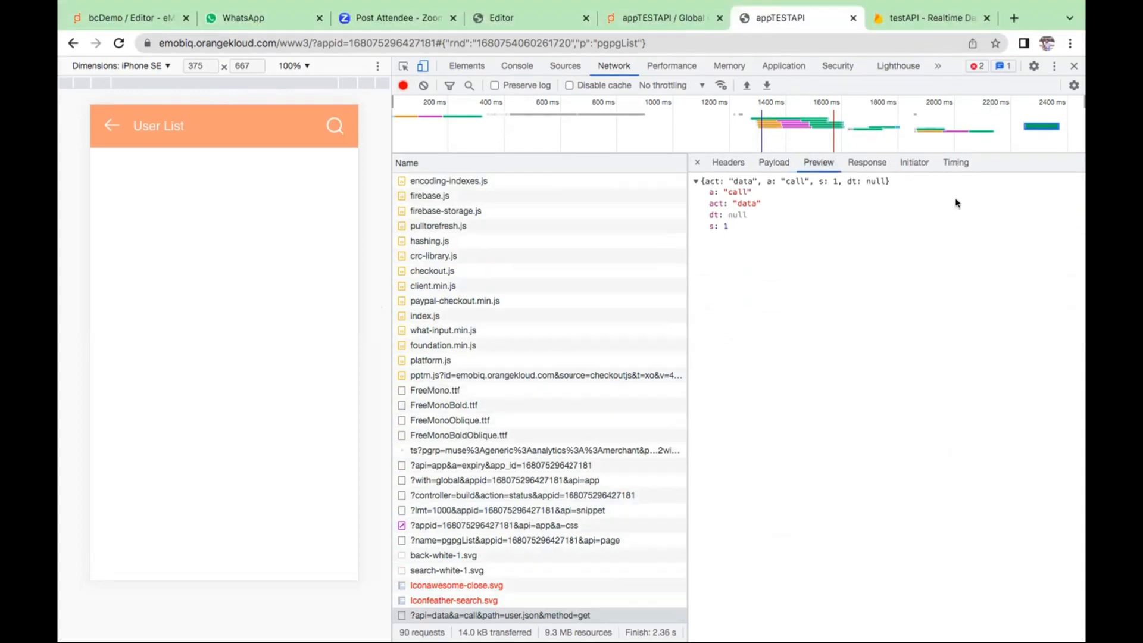
{"action": "left_click", "coordinate": [926, 18]}
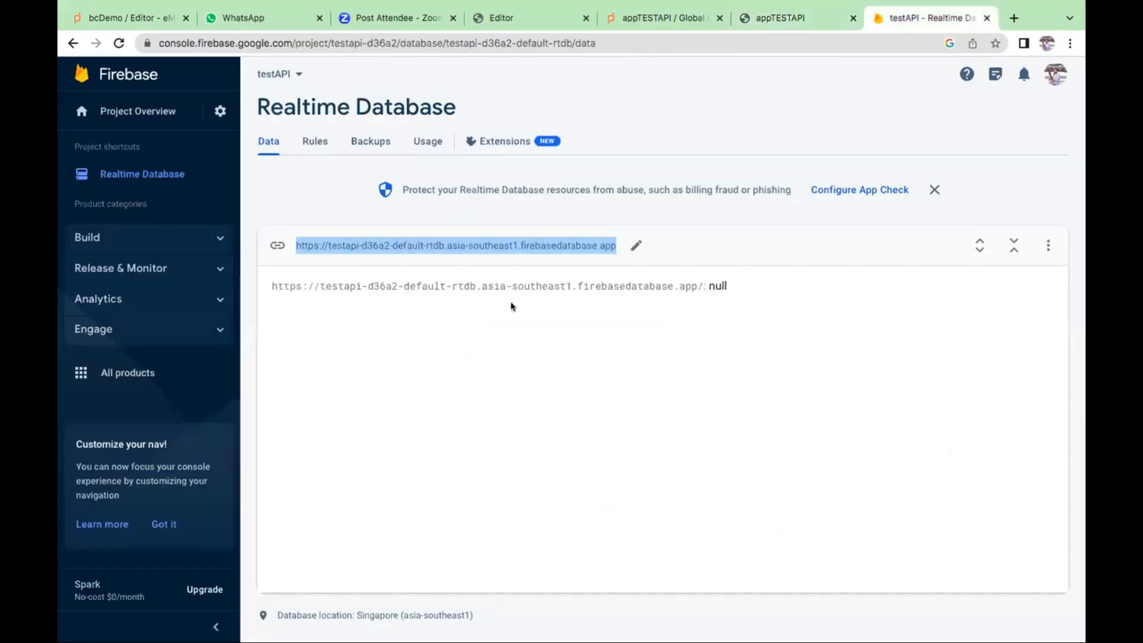
{"action": "left_click", "coordinate": [793, 20]}
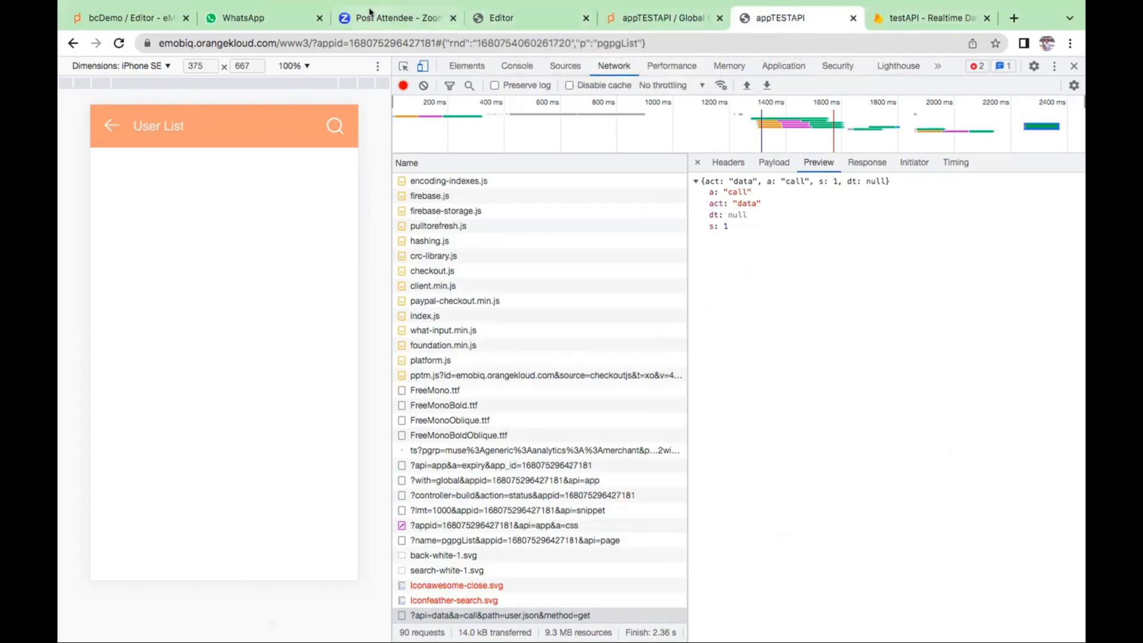
Step: Return to the appTESTAPI page editor and show the properties of the search image in pgList's header
{"action": "left_click", "coordinate": [679, 19]}
{"action": "left_click", "coordinate": [530, 19]}
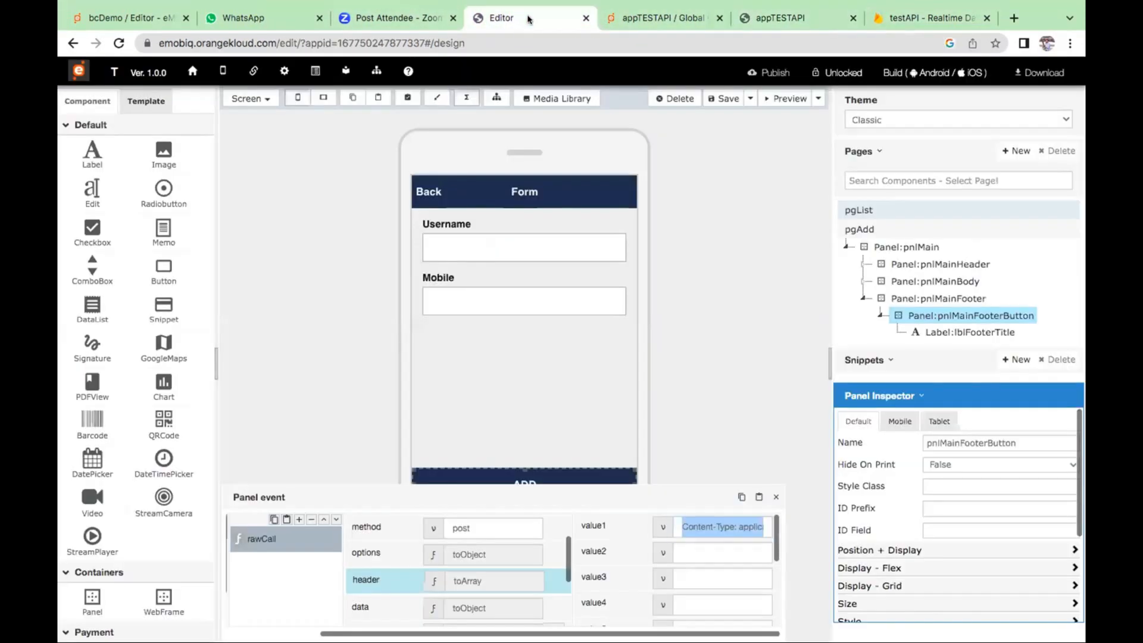
{"action": "left_click", "coordinate": [660, 20]}
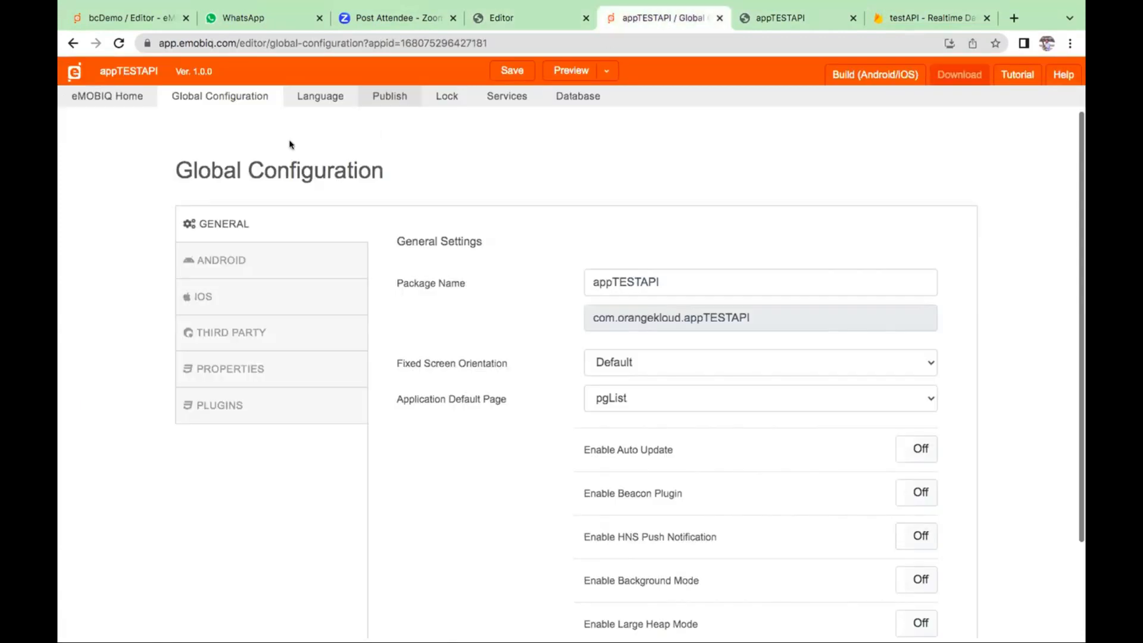
{"action": "left_click", "coordinate": [121, 97]}
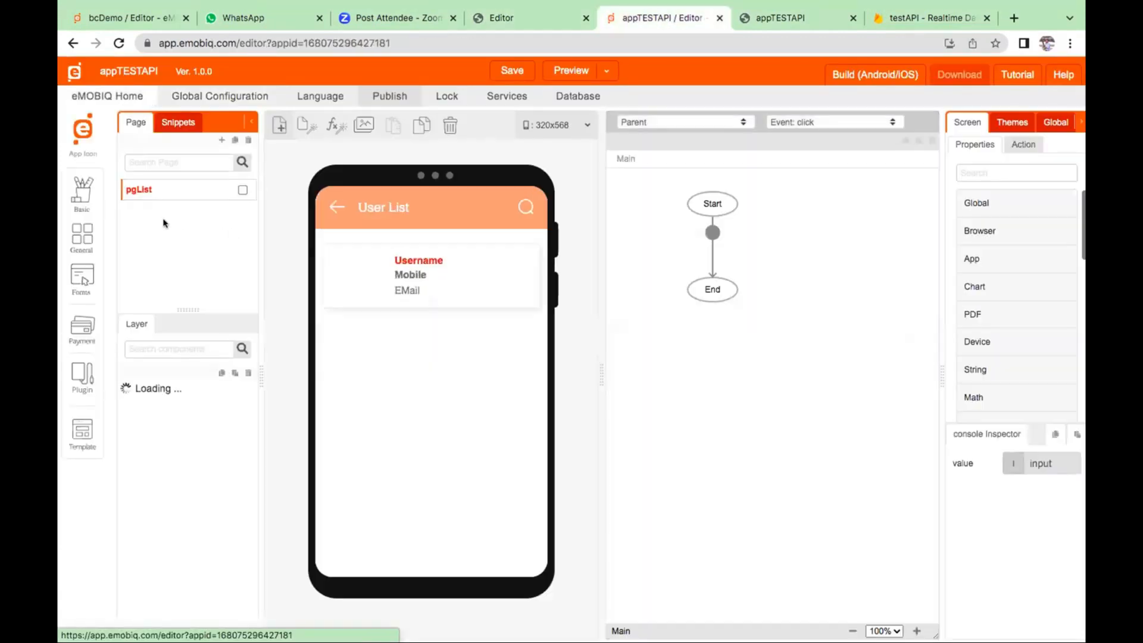
{"action": "left_click", "coordinate": [524, 208]}
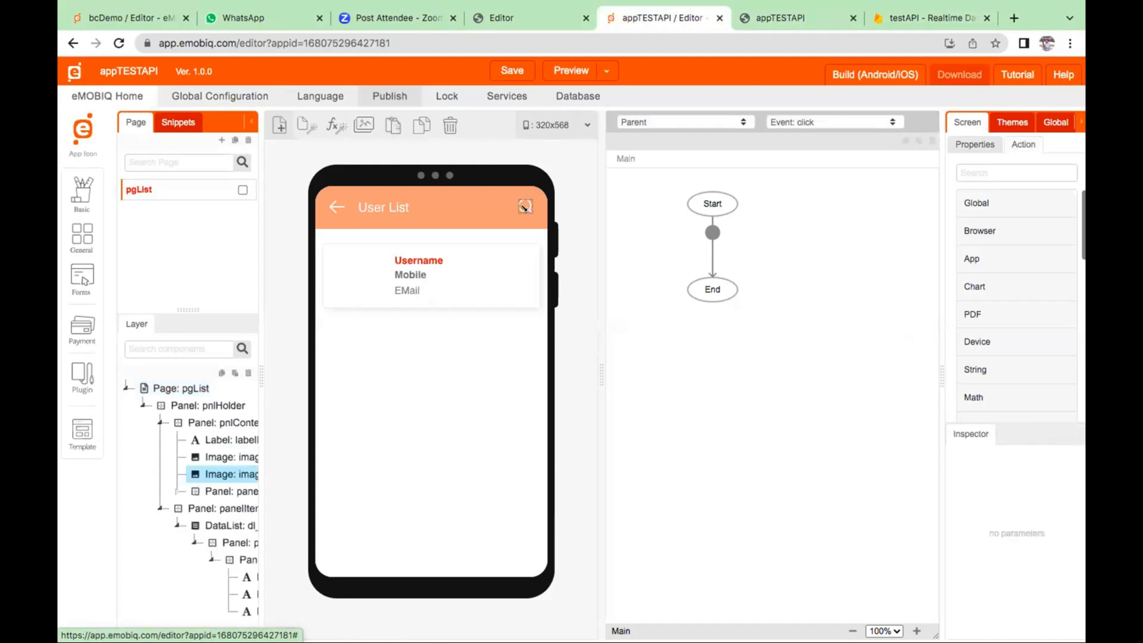
{"action": "scroll", "coordinate": [979, 252], "scroll_direction": "down", "scroll_amount": 2}
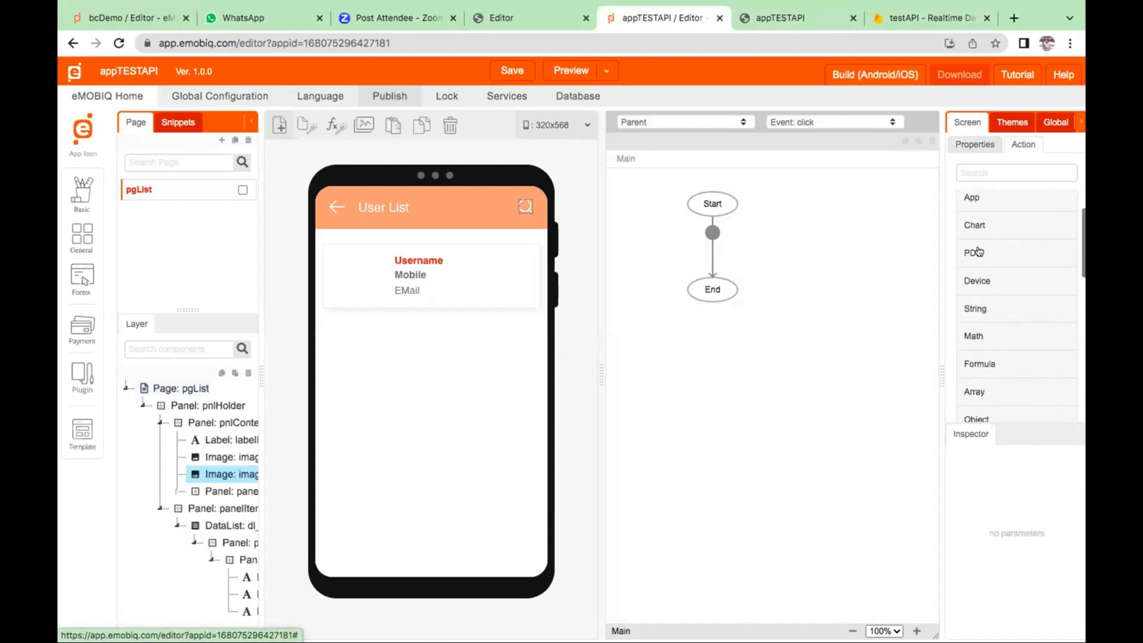
{"action": "scroll", "coordinate": [979, 251], "scroll_direction": "down", "scroll_amount": 3}
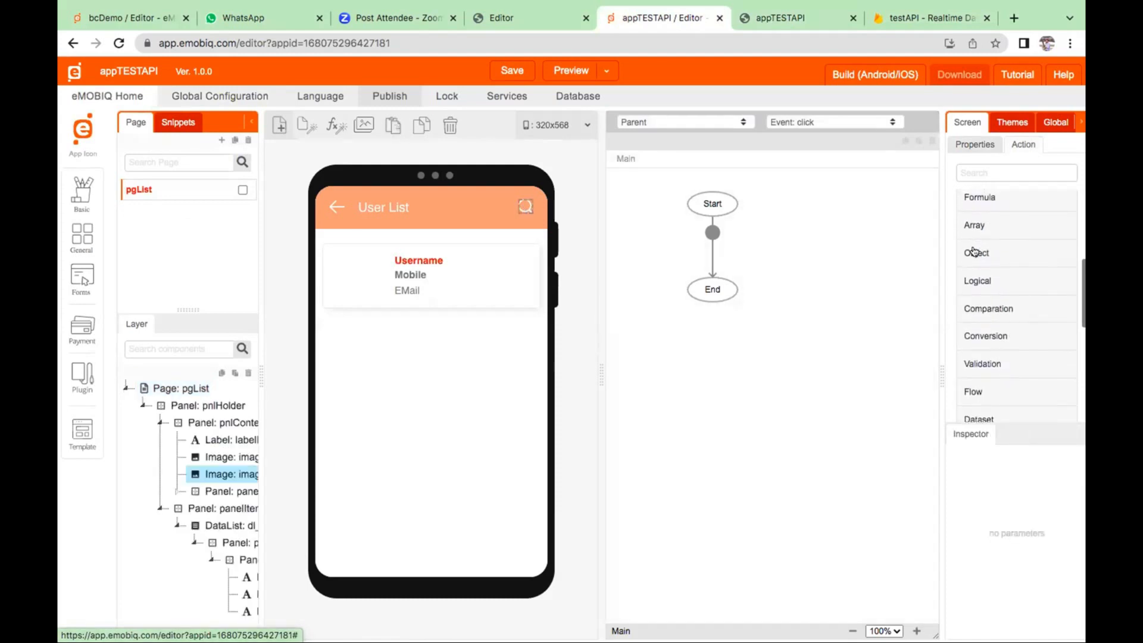
{"action": "scroll", "coordinate": [986, 204], "scroll_direction": "up", "scroll_amount": 5}
{"action": "left_click", "coordinate": [975, 145]}
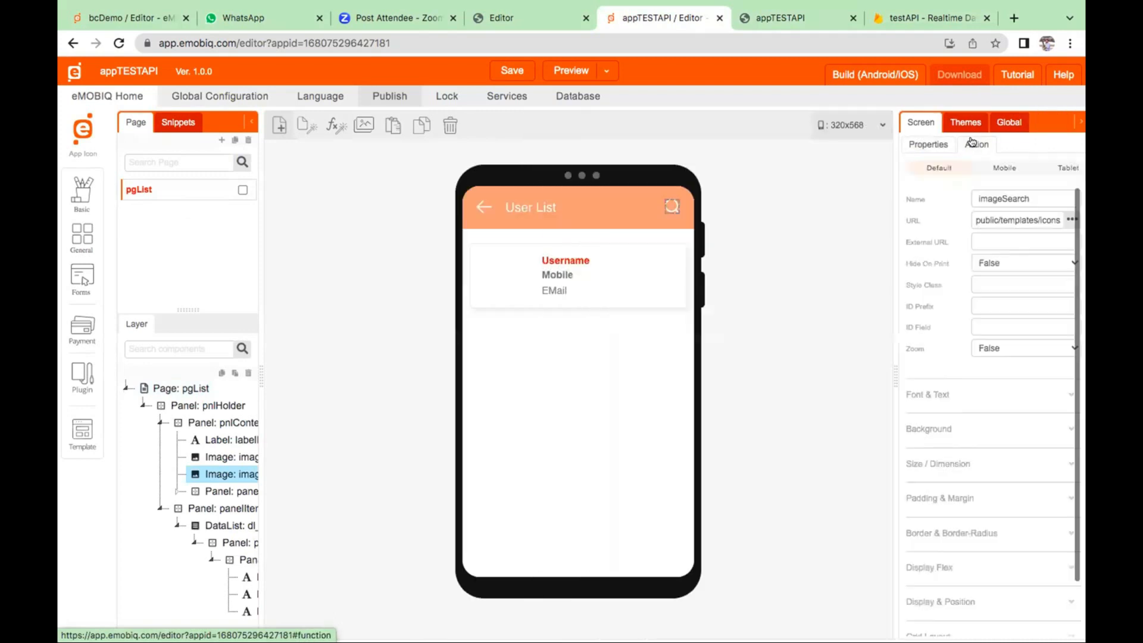
Step: Replace the header's search image with box-white.png from the public icons folder of the Media Library
{"action": "left_click", "coordinate": [1071, 220]}
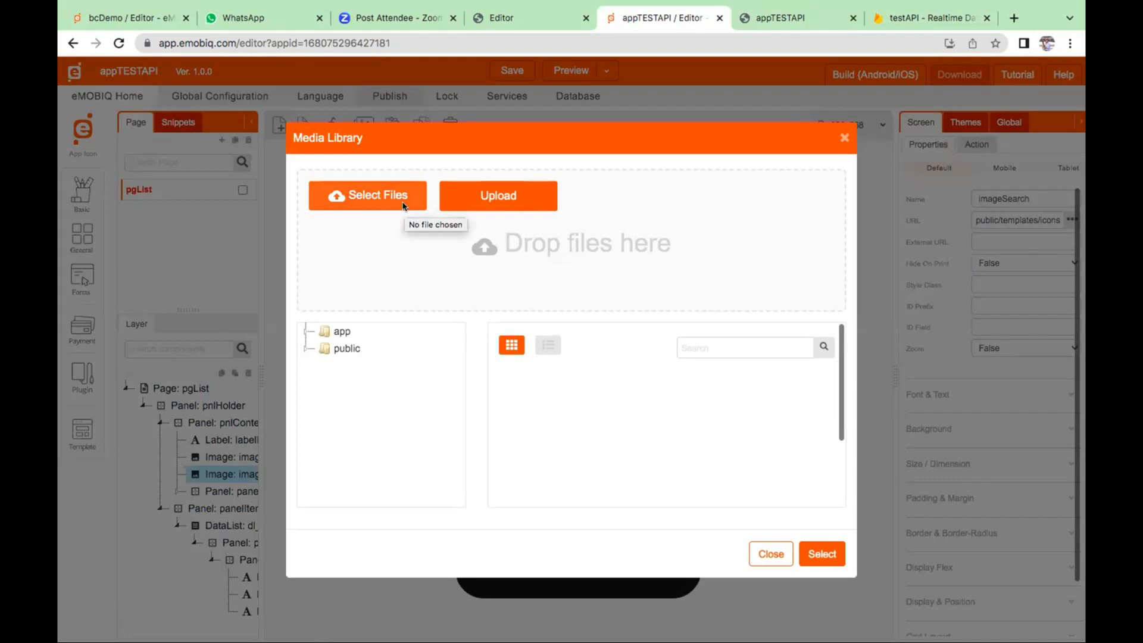
{"action": "left_click", "coordinate": [305, 331]}
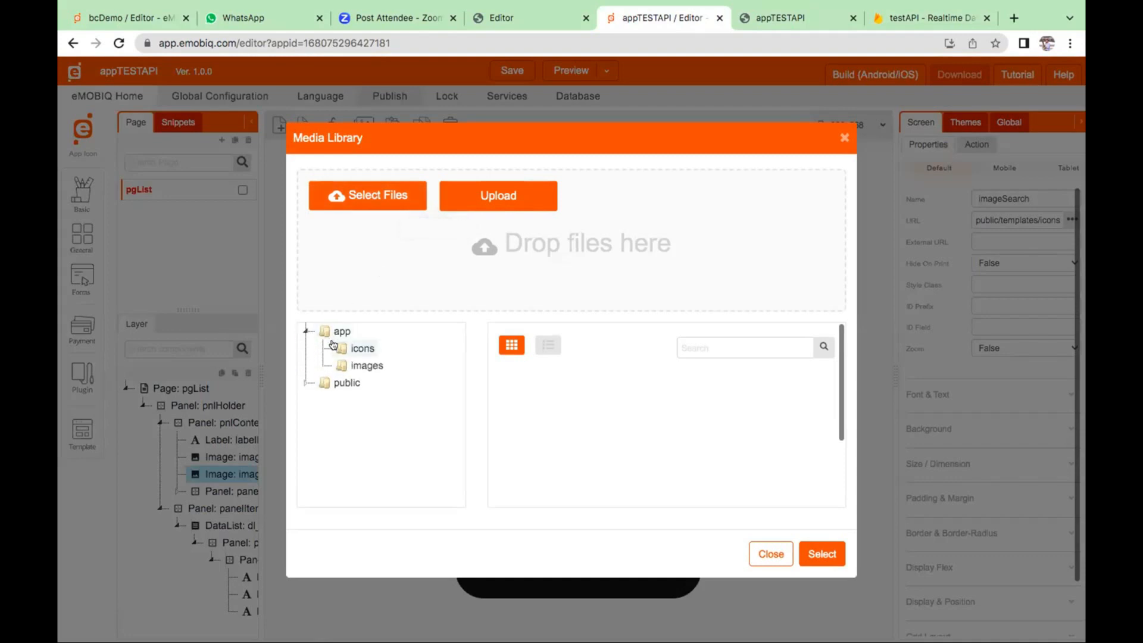
{"action": "left_click", "coordinate": [359, 348]}
{"action": "left_click", "coordinate": [307, 383]}
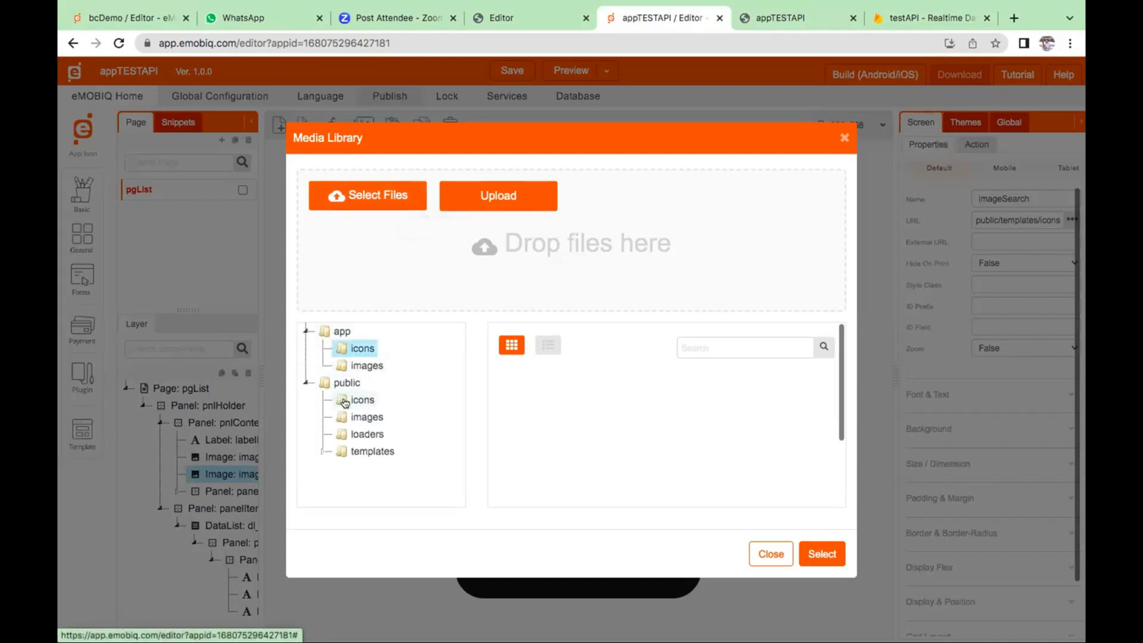
{"action": "left_click", "coordinate": [345, 400]}
{"action": "left_click", "coordinate": [323, 452]}
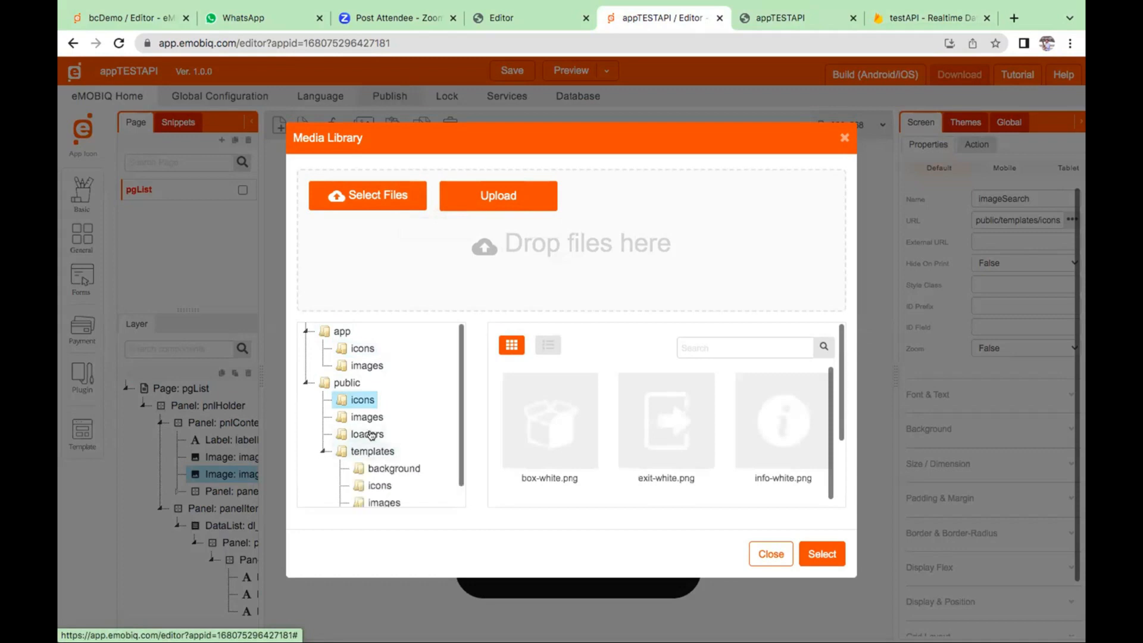
{"action": "left_click", "coordinate": [545, 416]}
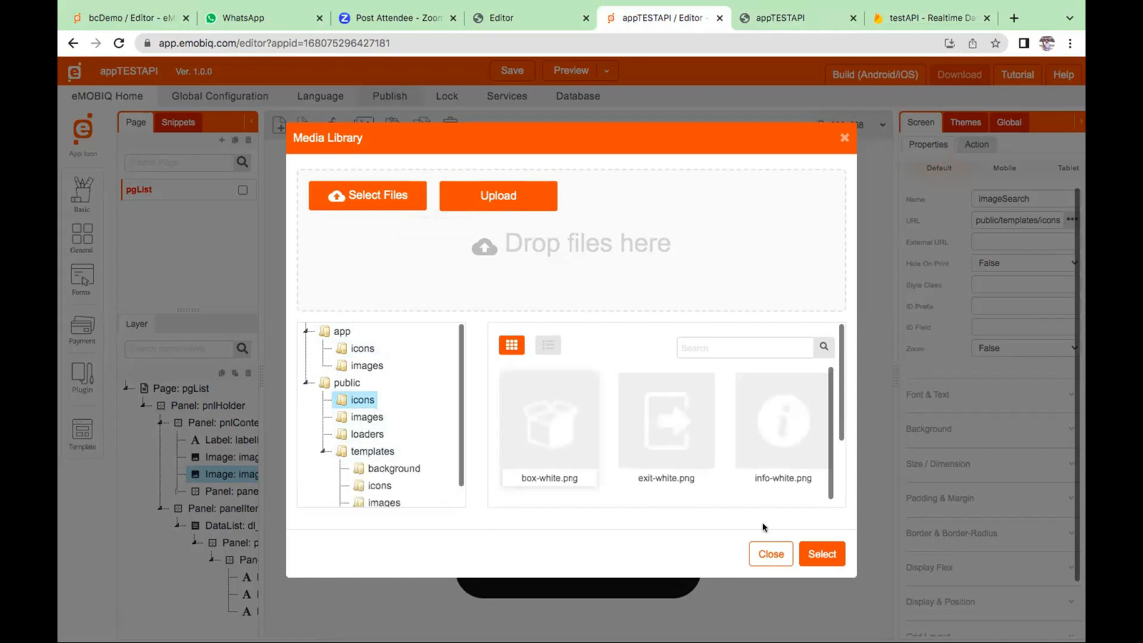
{"action": "left_click", "coordinate": [821, 553]}
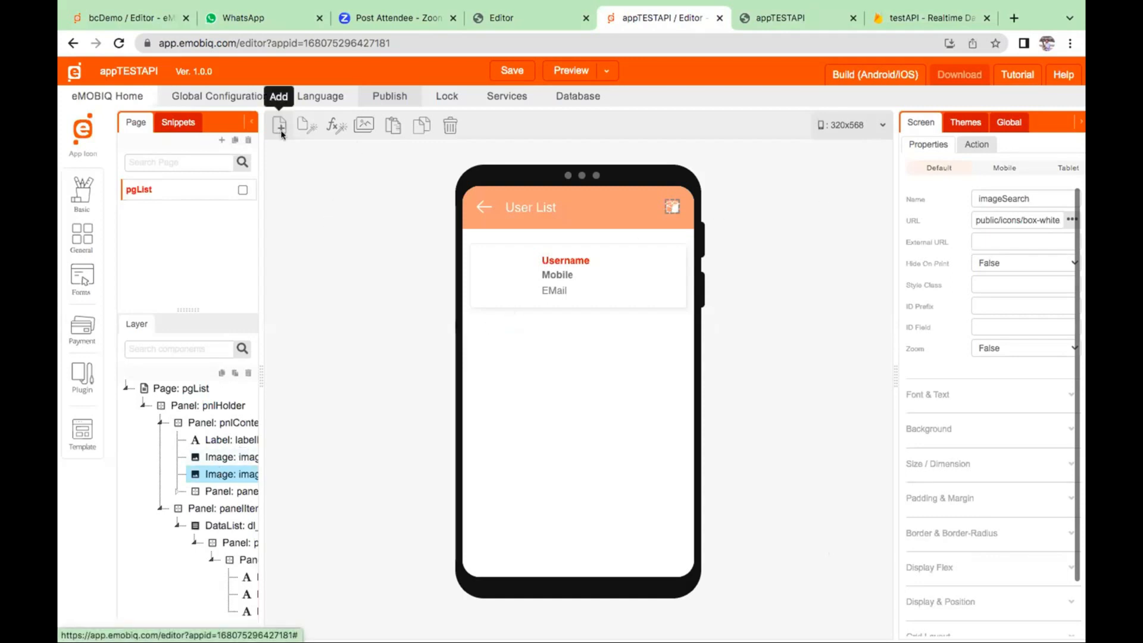
Step: Add a gotoPage action with page pgData to the click event of the header image, and save the project
{"action": "left_click", "coordinate": [971, 148]}
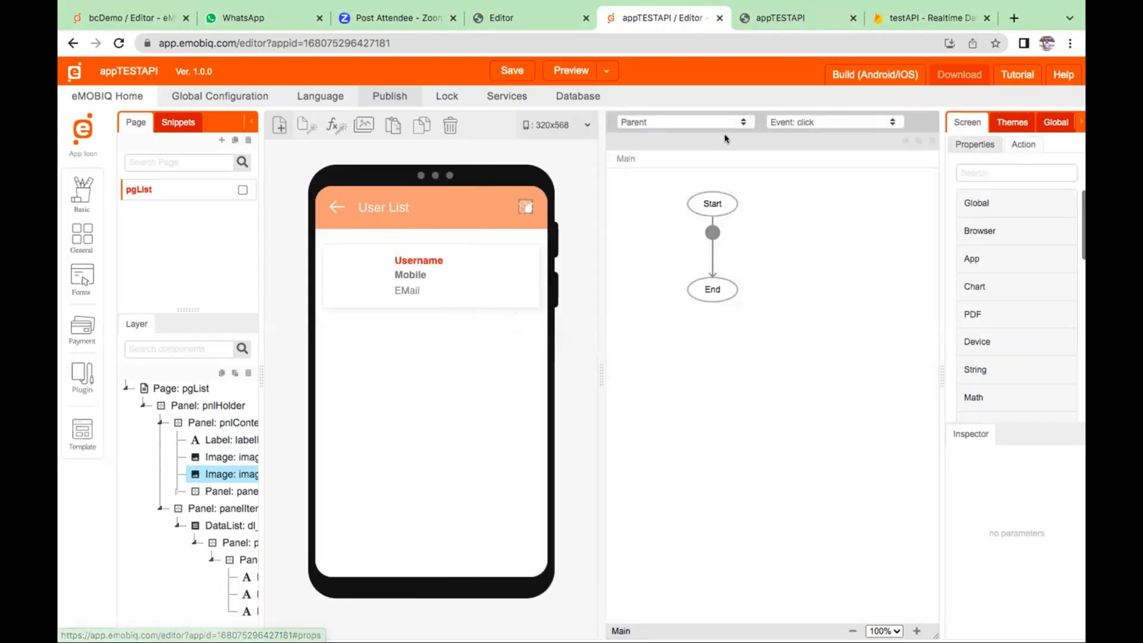
{"action": "left_click", "coordinate": [973, 172]}
{"action": "type", "text": "got"}
{"action": "left_click_drag", "start_coordinate": [985, 197], "coordinate": [711, 233]}
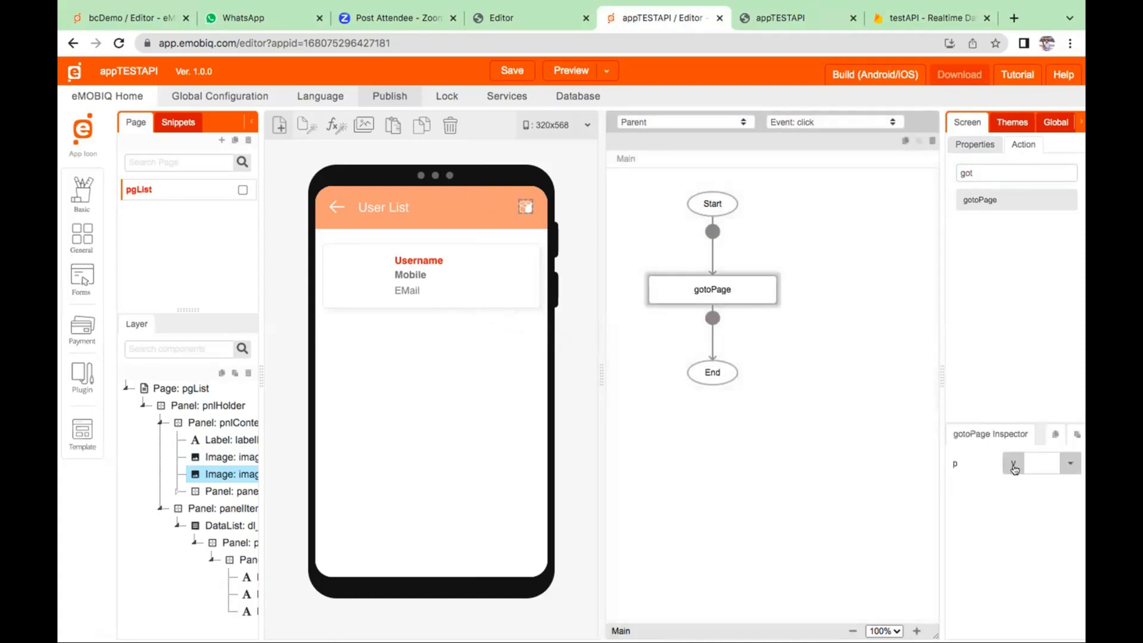
{"action": "left_click", "coordinate": [1035, 463]}
{"action": "type", "text": "pgData"}
{"action": "double_click", "coordinate": [1034, 463]}
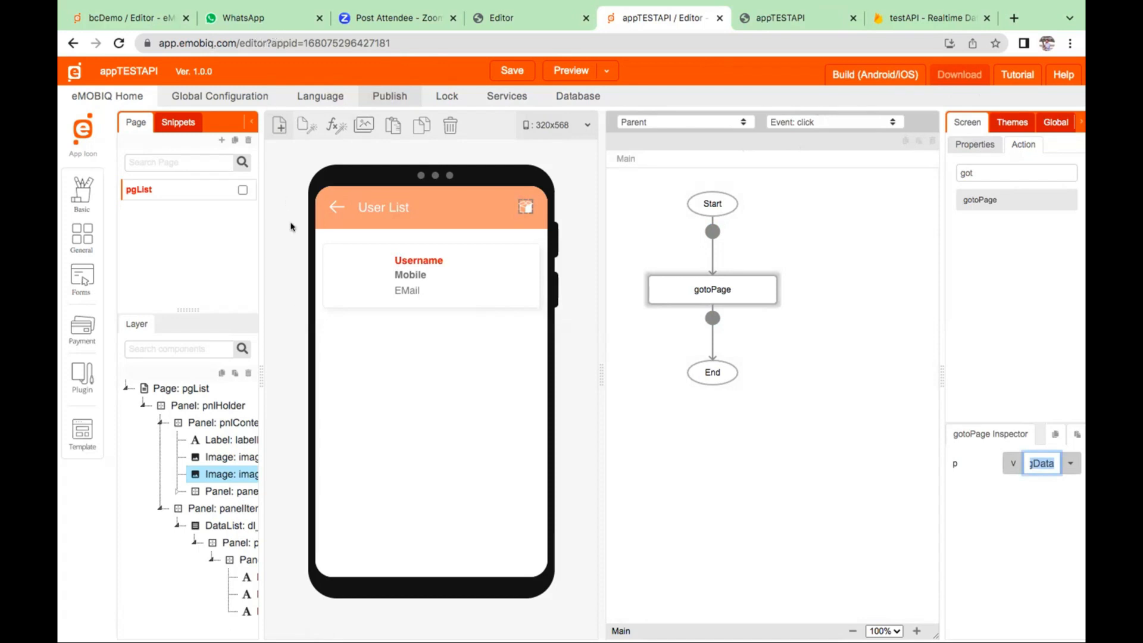
{"action": "left_click", "coordinate": [510, 69]}
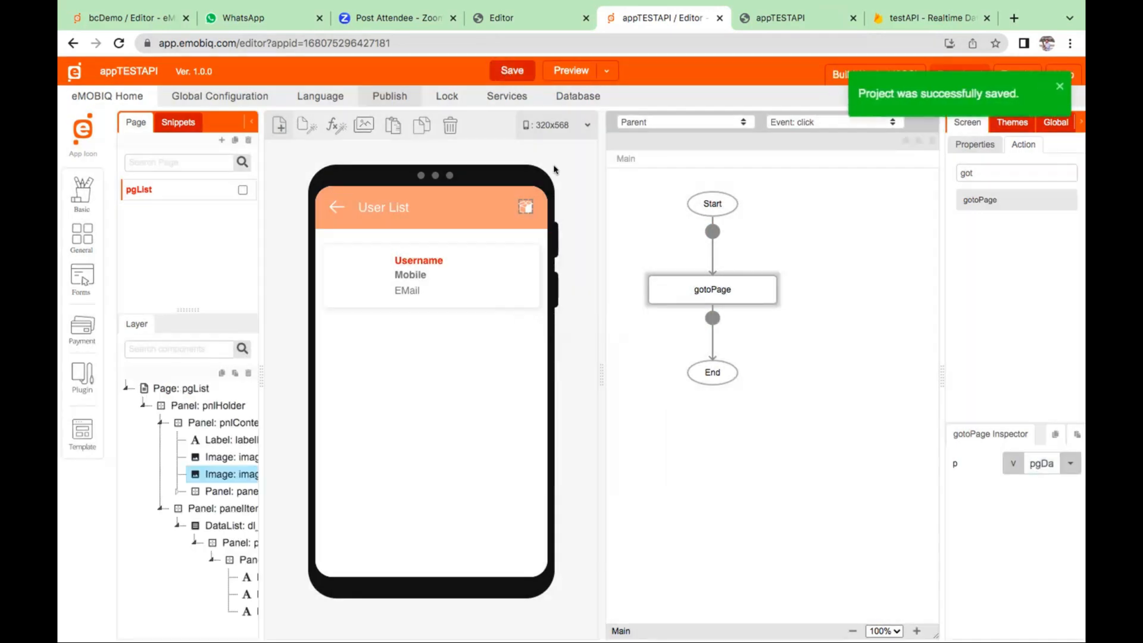
Step: Add a new page named pgData to the project
{"action": "left_click", "coordinate": [221, 140]}
{"action": "left_click", "coordinate": [536, 343]}
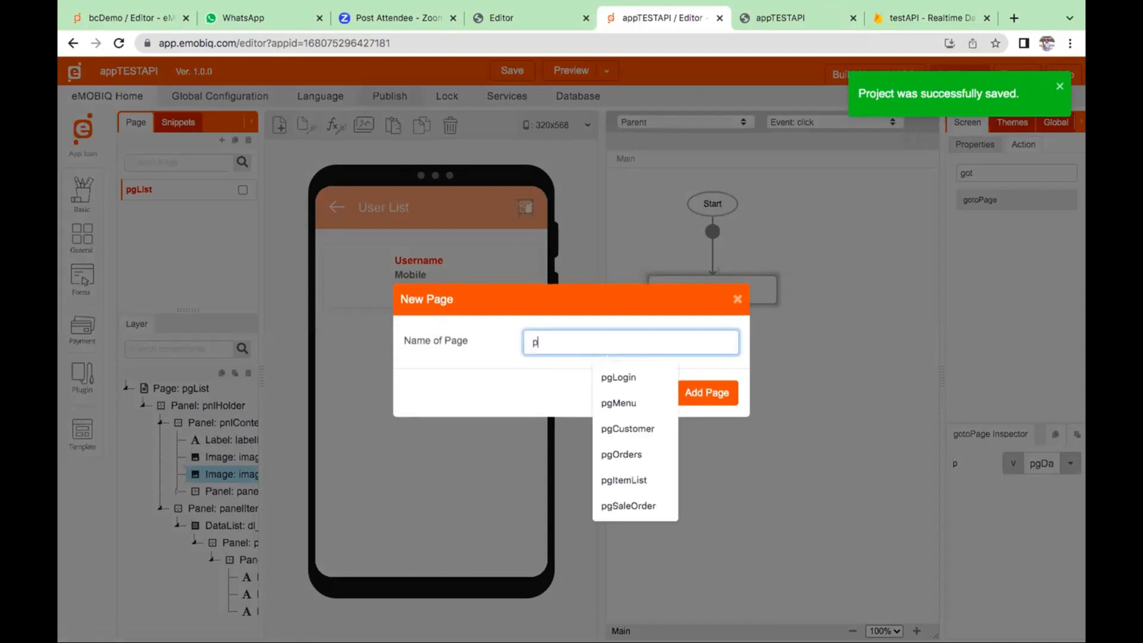
{"action": "type", "text": "pgData"}
{"action": "left_click", "coordinate": [706, 393]}
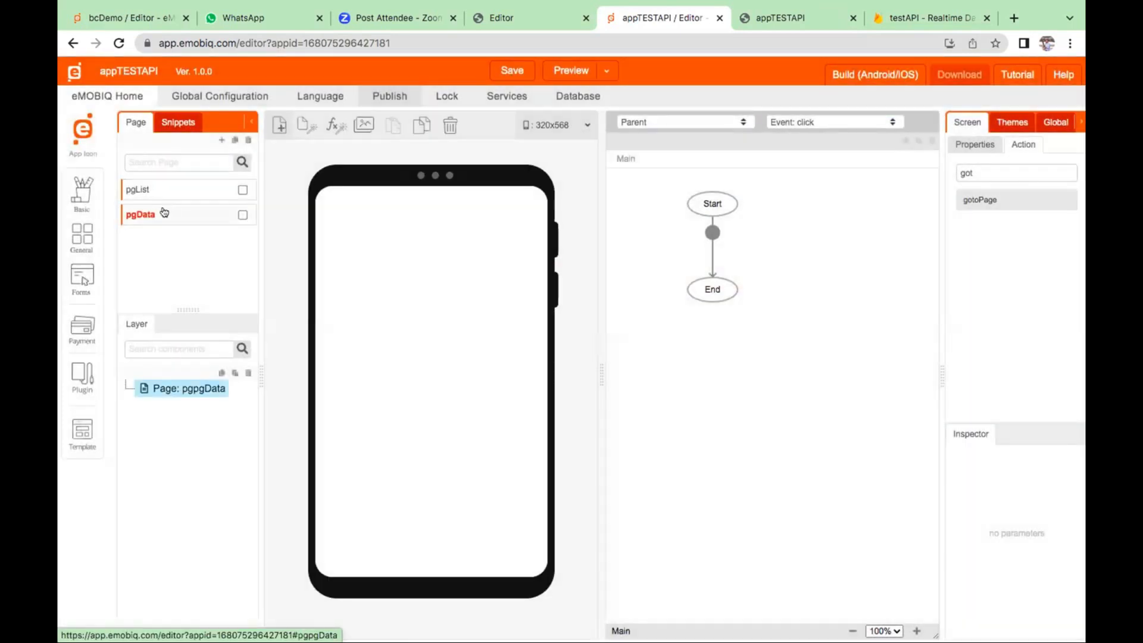
Step: Correct the new page's name property to pgData, save the project and reopen the page
{"action": "left_click", "coordinate": [976, 149]}
{"action": "double_click", "coordinate": [987, 199]}
{"action": "type", "text": "pgData"}
{"action": "key", "text": "Tab"}
{"action": "left_click", "coordinate": [512, 71]}
{"action": "left_click", "coordinate": [162, 189]}
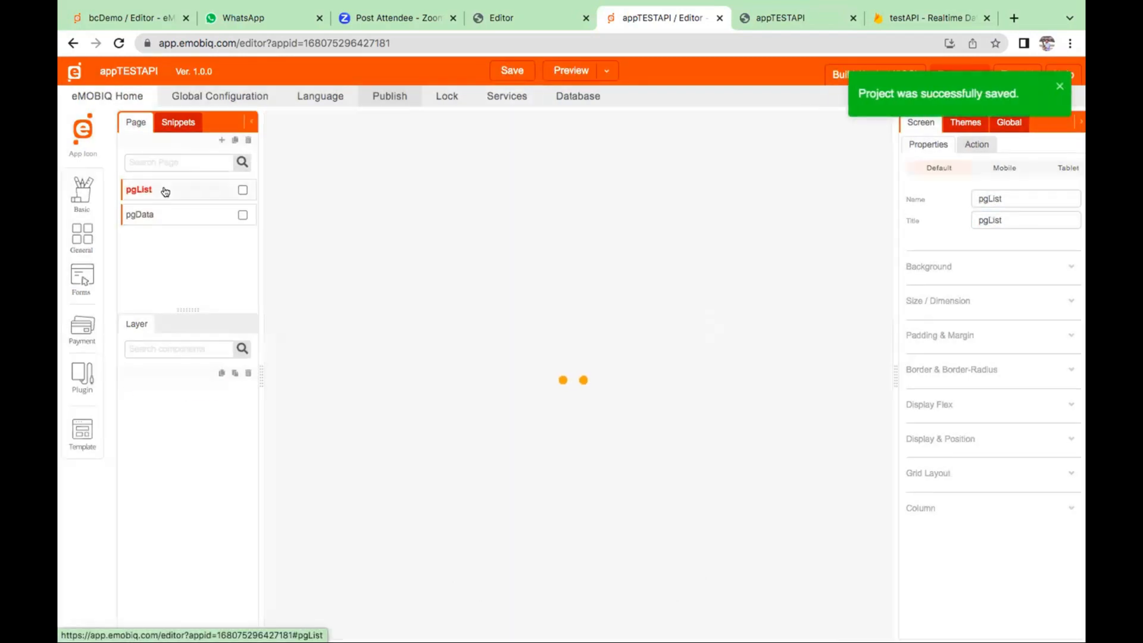
{"action": "left_click", "coordinate": [137, 215]}
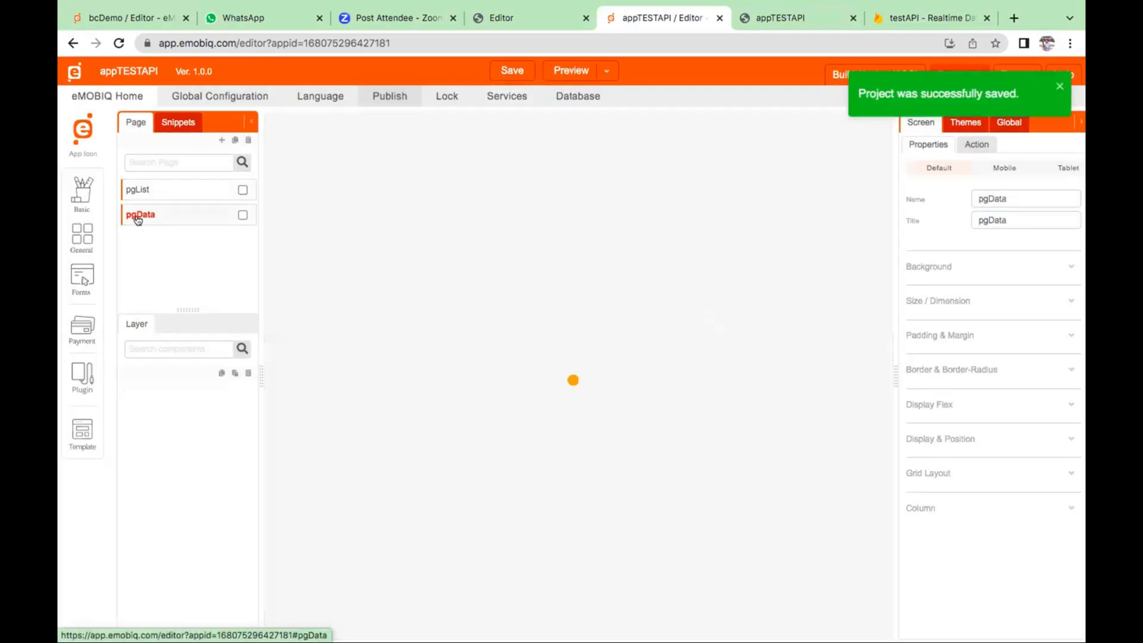
Step: Place the form screen template of the Field Sales type on the empty pgData page
{"action": "left_click", "coordinate": [83, 431]}
{"action": "left_click", "coordinate": [151, 311]}
{"action": "left_click", "coordinate": [151, 312]}
{"action": "left_click", "coordinate": [154, 339]}
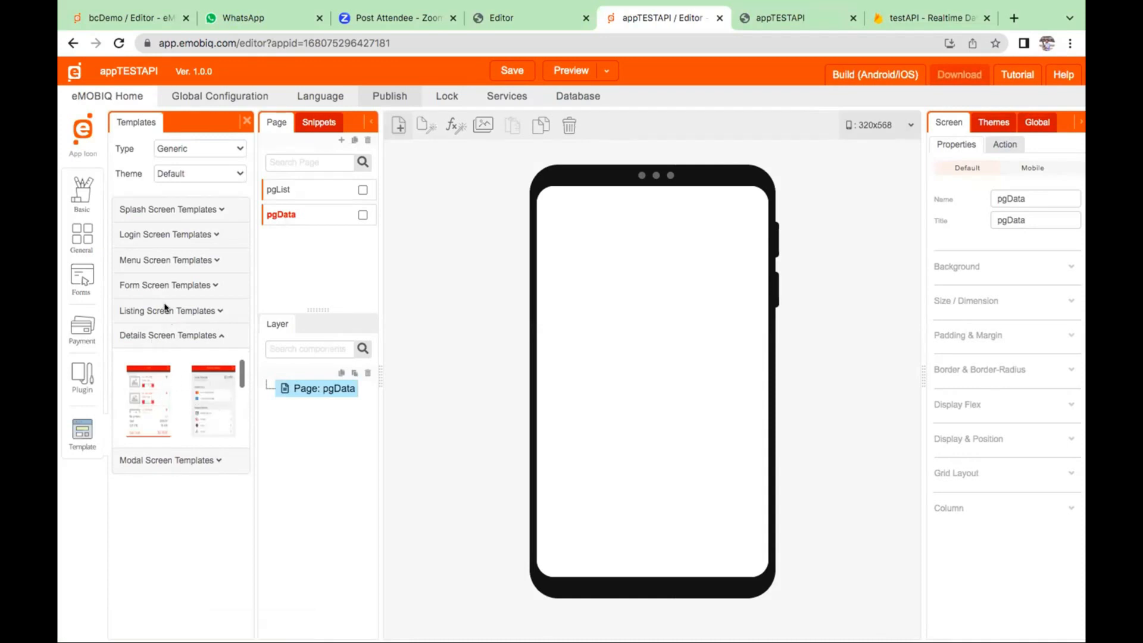
{"action": "left_click", "coordinate": [154, 285]}
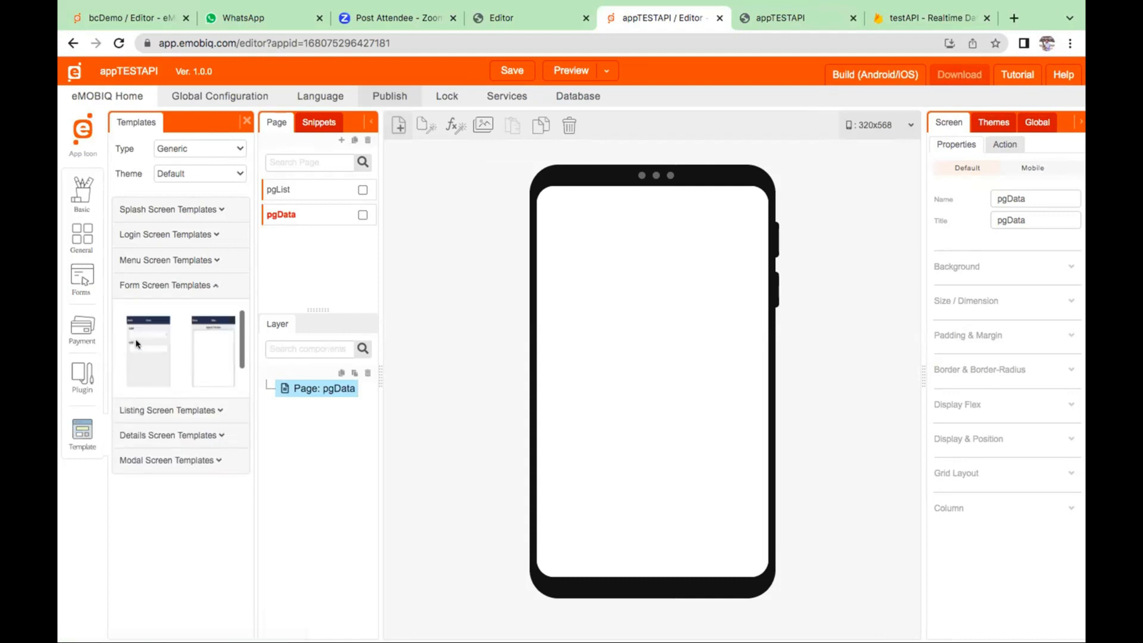
{"action": "left_click", "coordinate": [170, 173]}
{"action": "left_click", "coordinate": [170, 175]}
{"action": "left_click", "coordinate": [177, 153]}
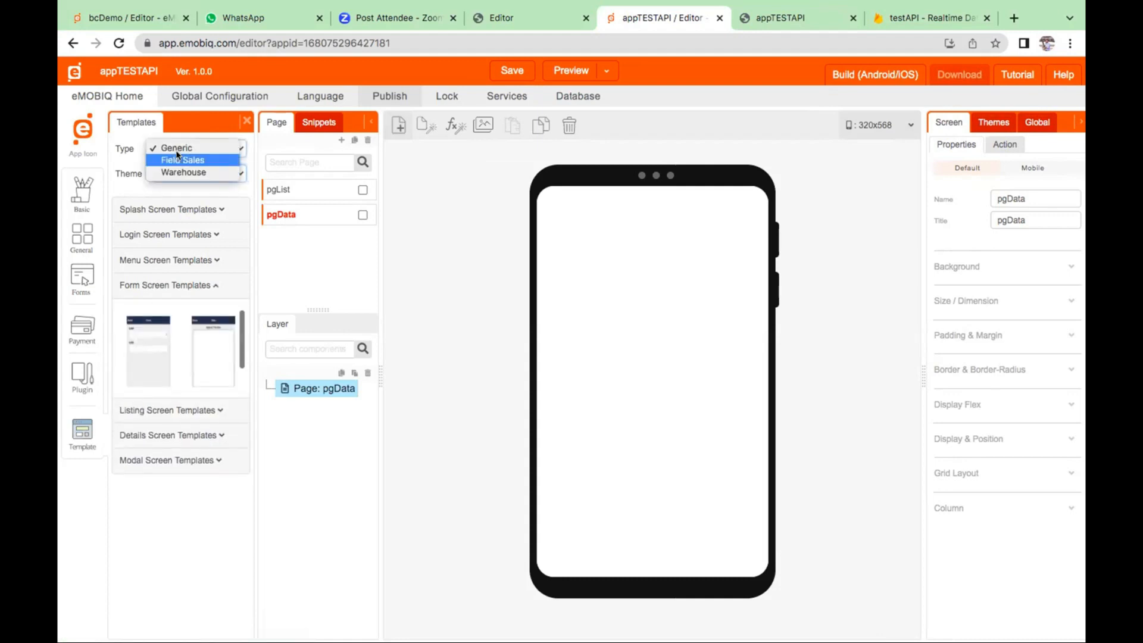
{"action": "left_click", "coordinate": [179, 160]}
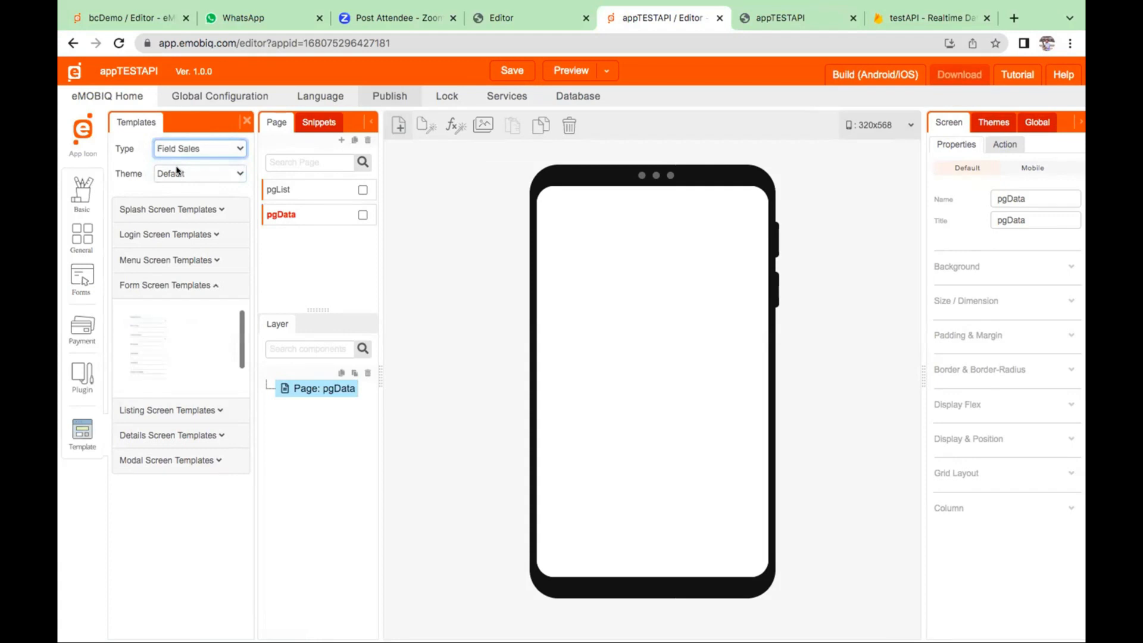
{"action": "left_click_drag", "start_coordinate": [148, 349], "coordinate": [643, 253]}
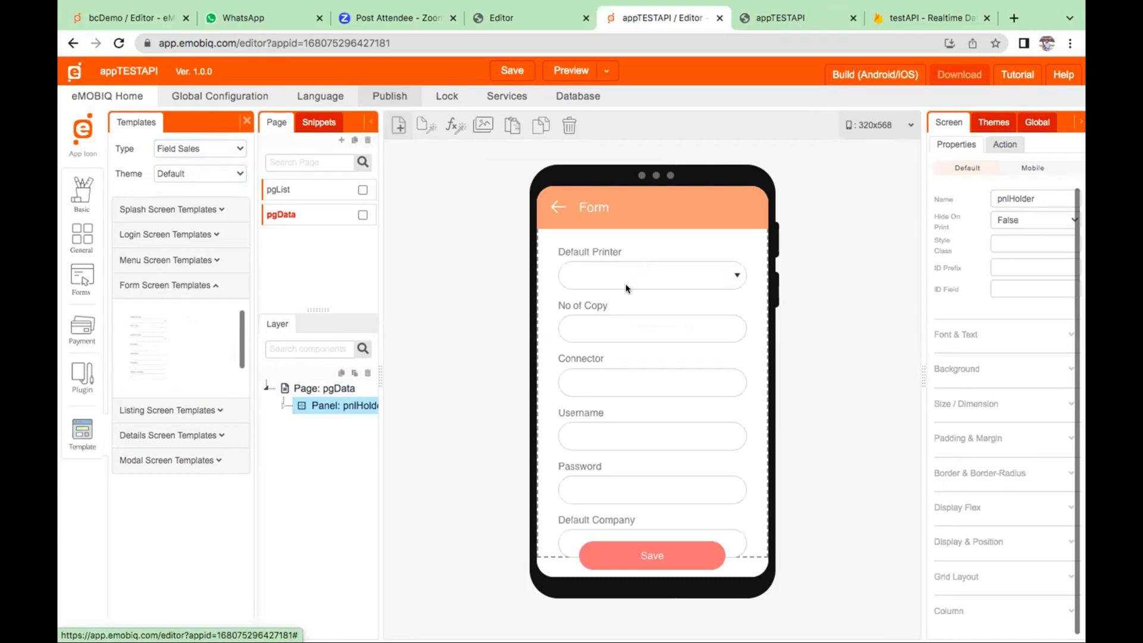
Step: Delete the Default Printer, No of Copy and Connector panels from the pgData form
{"action": "left_click", "coordinate": [578, 252]}
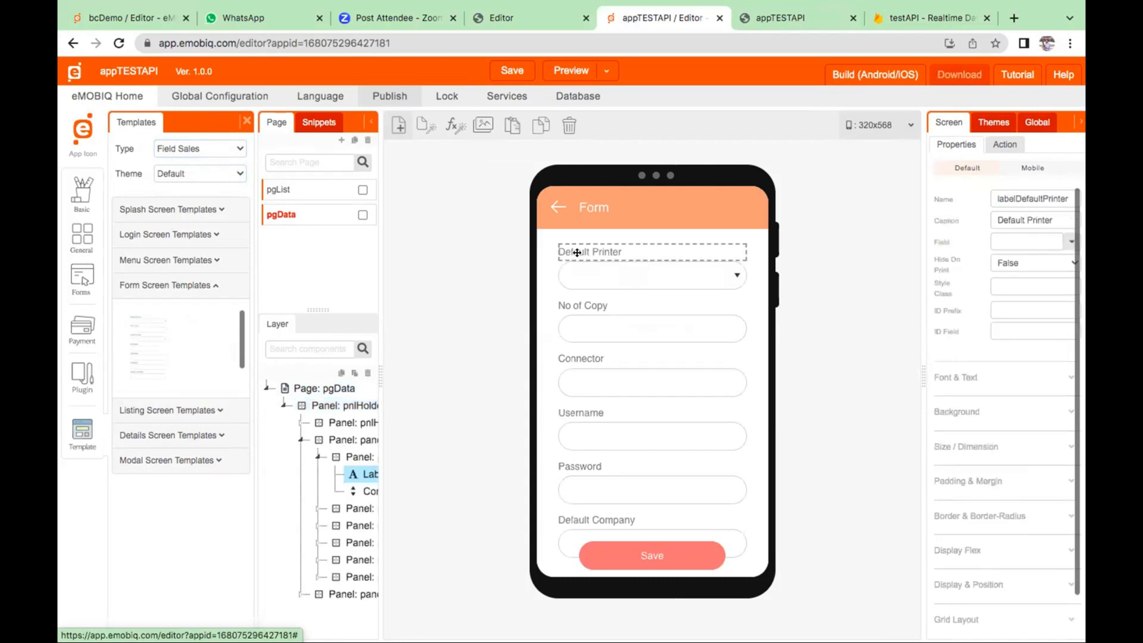
{"action": "left_click", "coordinate": [337, 458]}
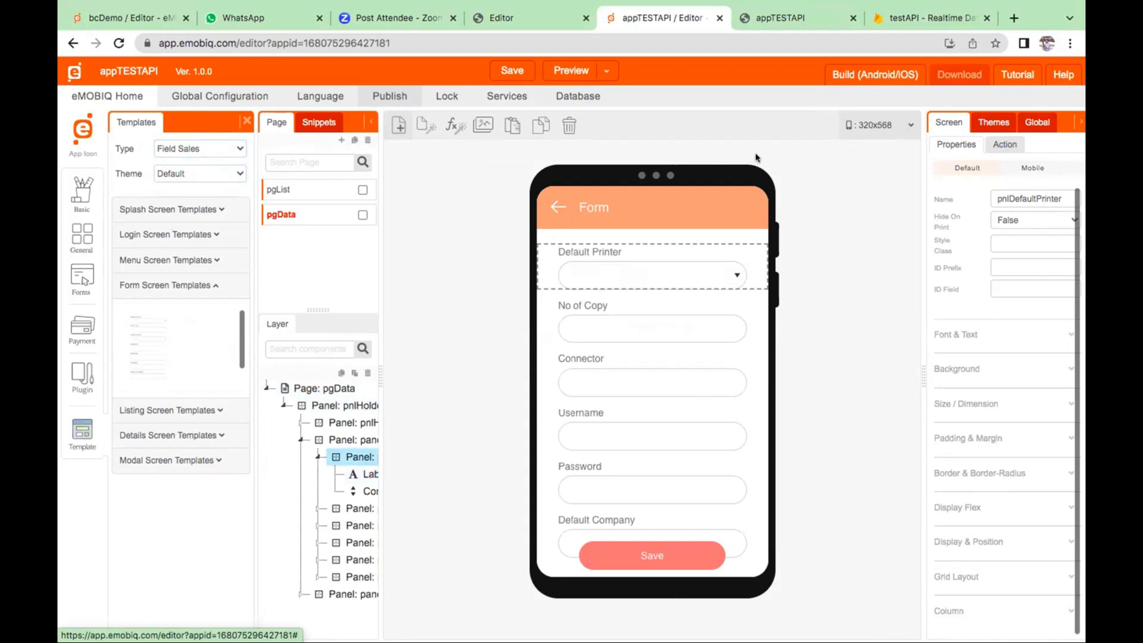
{"action": "left_click", "coordinate": [570, 125]}
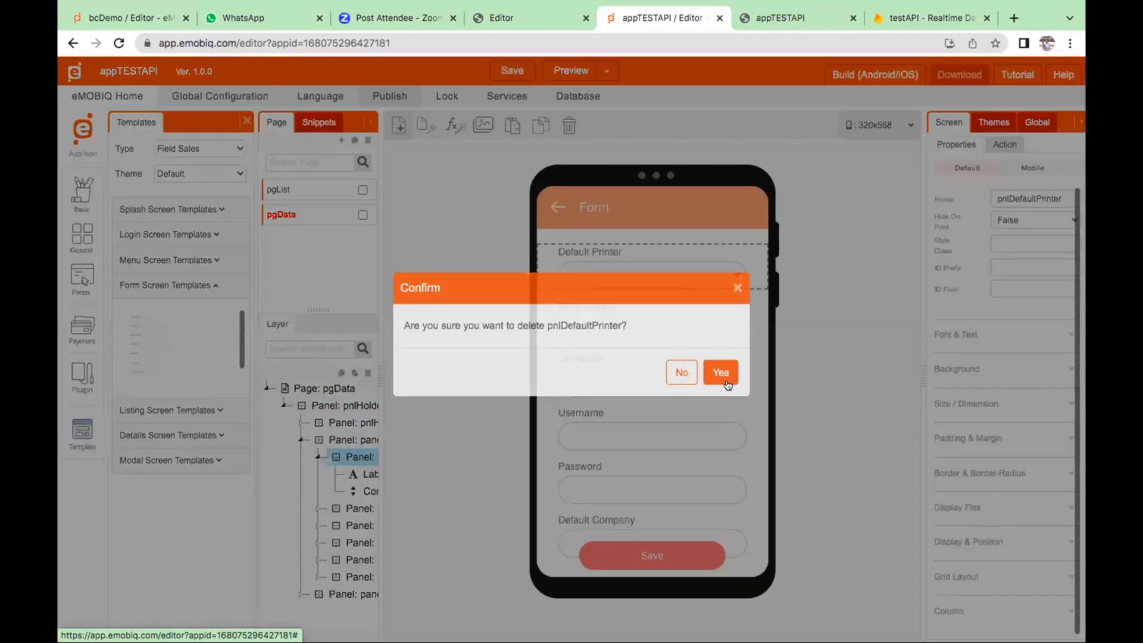
{"action": "left_click", "coordinate": [721, 388]}
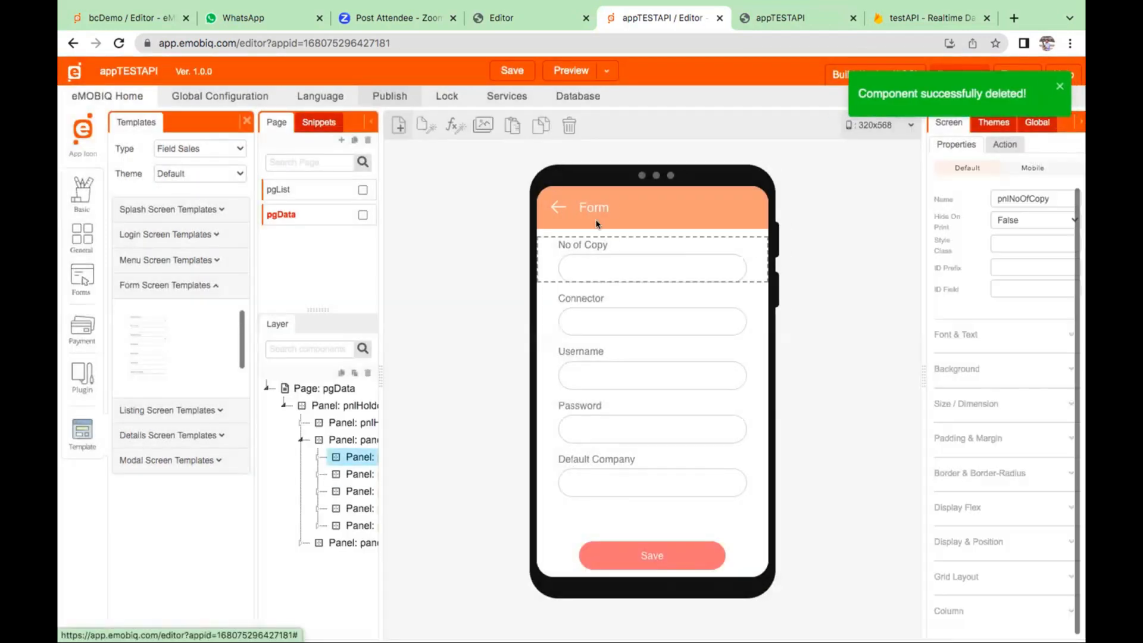
{"action": "left_click", "coordinate": [571, 126]}
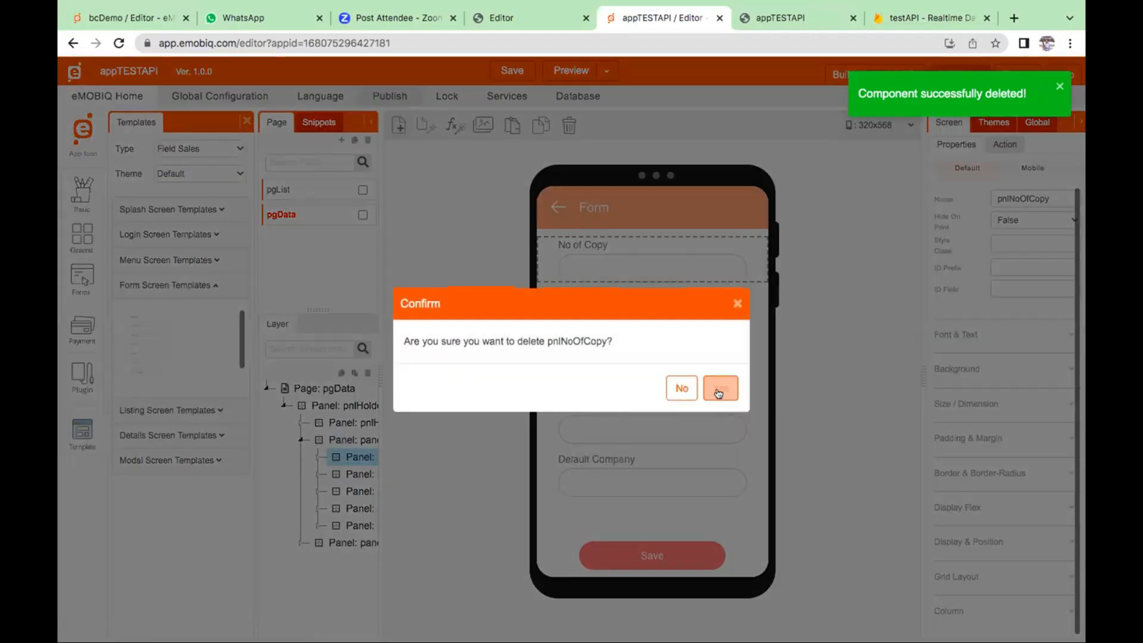
{"action": "left_click", "coordinate": [721, 388]}
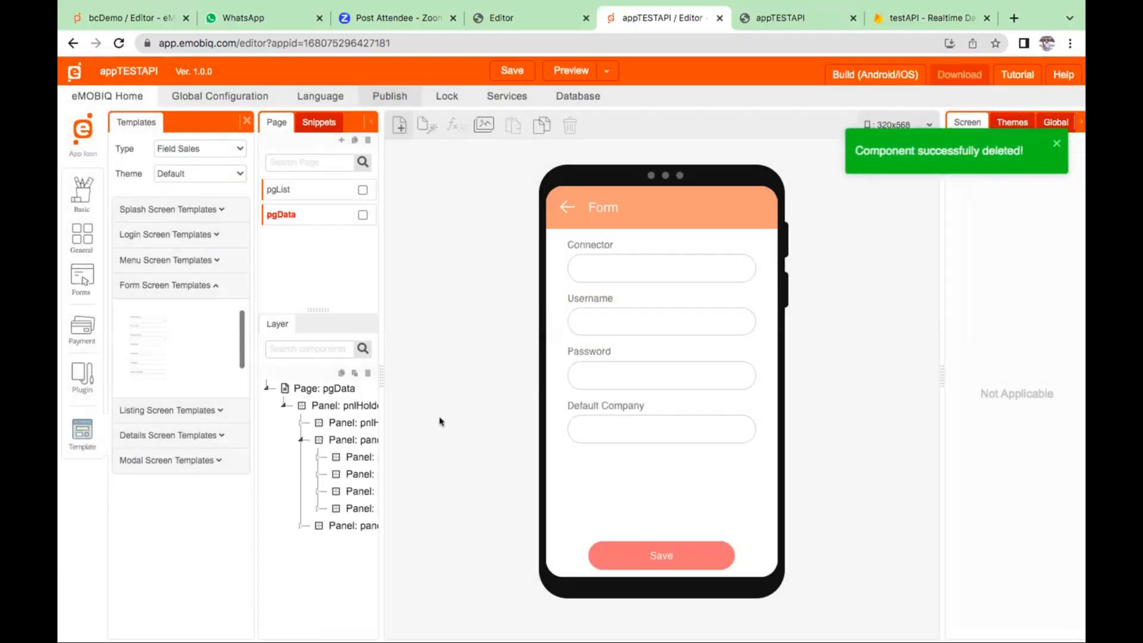
{"action": "left_click", "coordinate": [344, 457]}
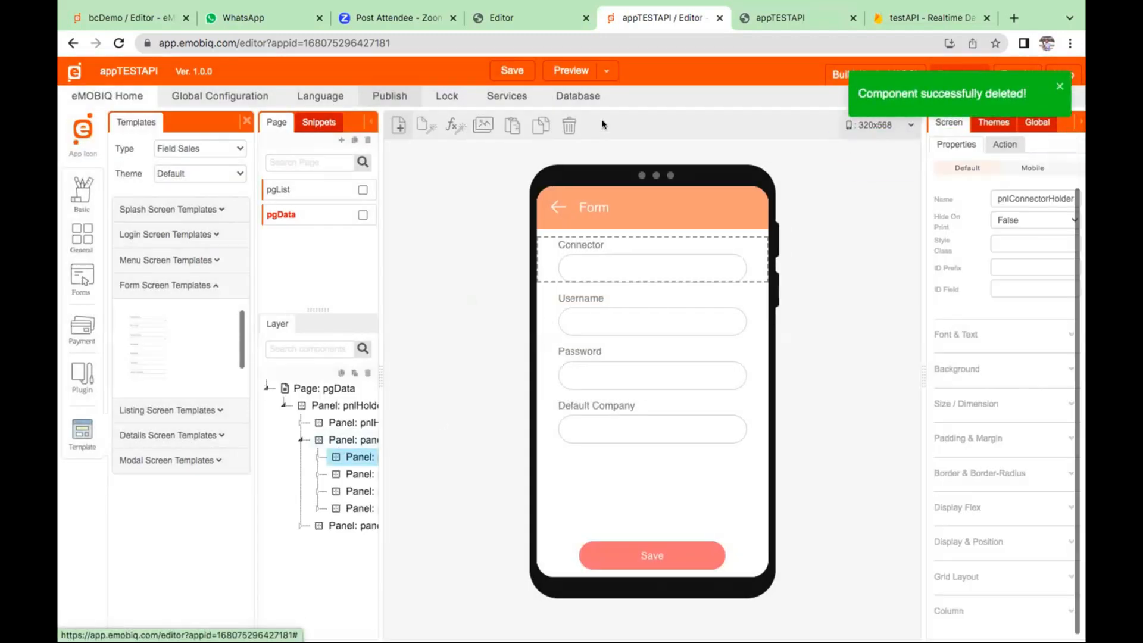
{"action": "left_click", "coordinate": [567, 126]}
{"action": "left_click", "coordinate": [721, 386]}
Step: Try to change the Password label's caption to mobile
{"action": "left_click", "coordinate": [577, 299]}
{"action": "double_click", "coordinate": [1044, 223]}
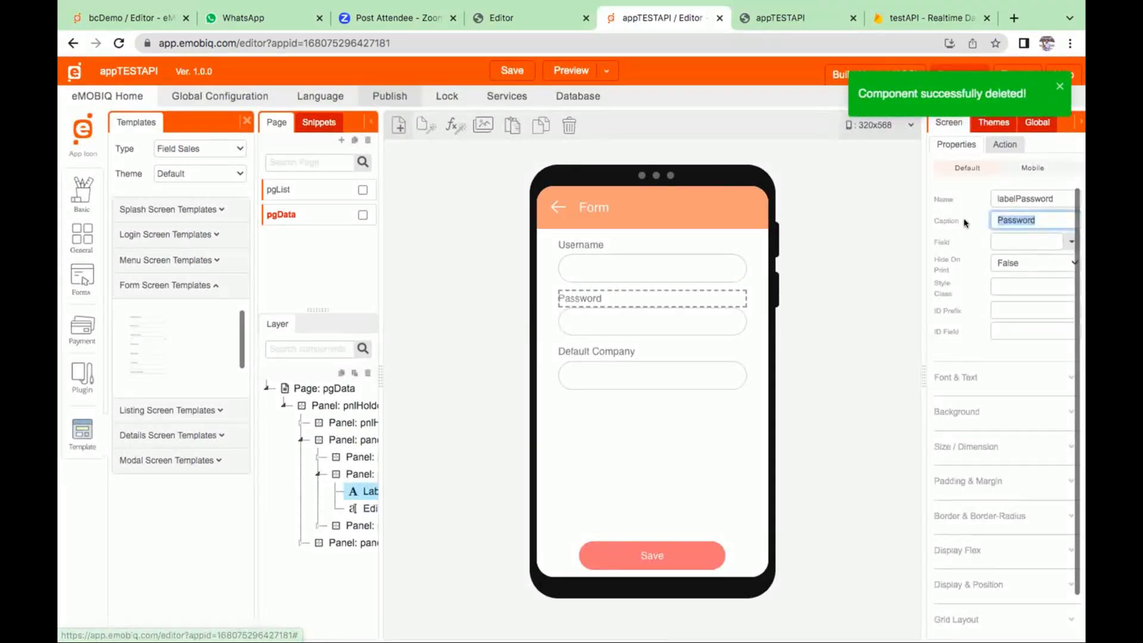
{"action": "type", "text": "mobile"}
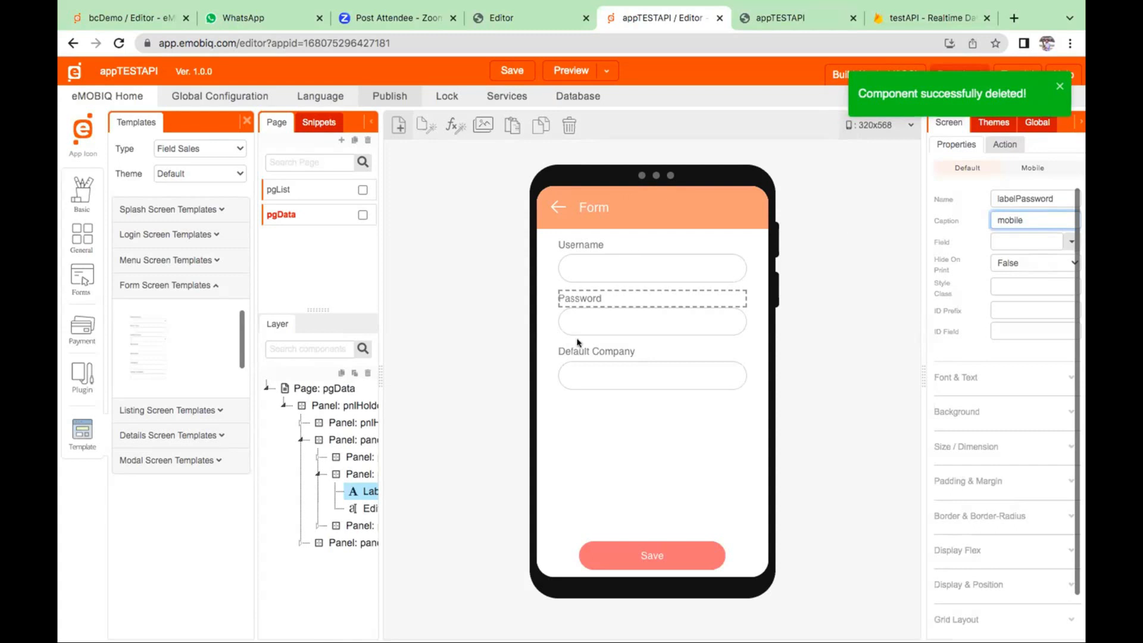
Step: Set the Default Company label's caption to EMail and the Password label's caption to Mobile
{"action": "left_click", "coordinate": [576, 344]}
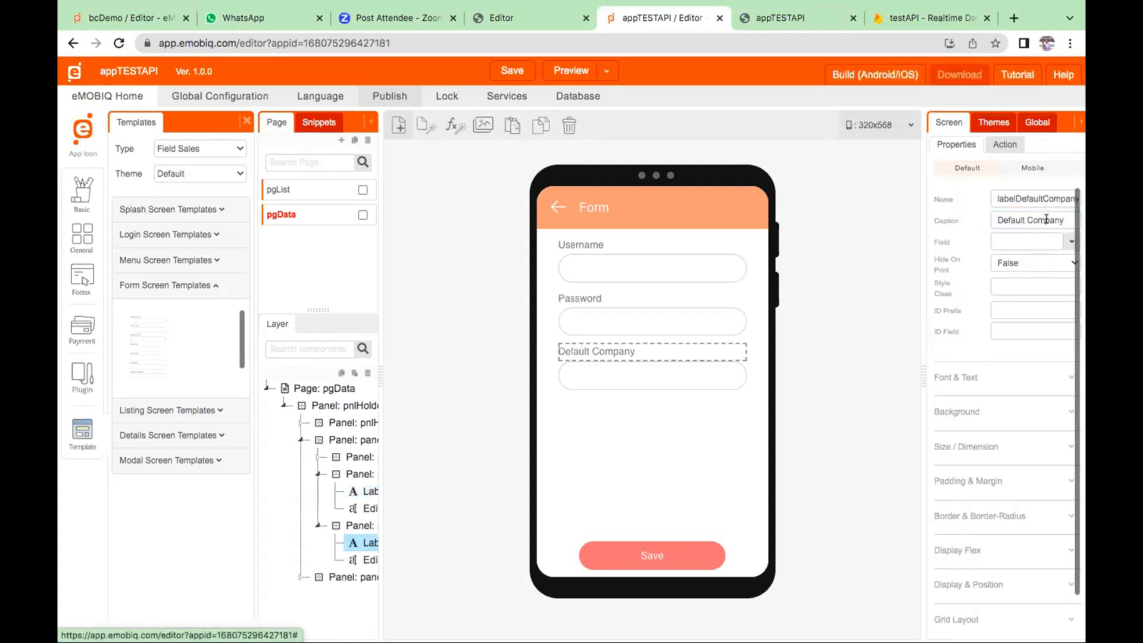
{"action": "triple_click", "coordinate": [1065, 222]}
{"action": "type", "text": "EMail"}
{"action": "key", "text": "Tab"}
{"action": "left_click", "coordinate": [575, 298]}
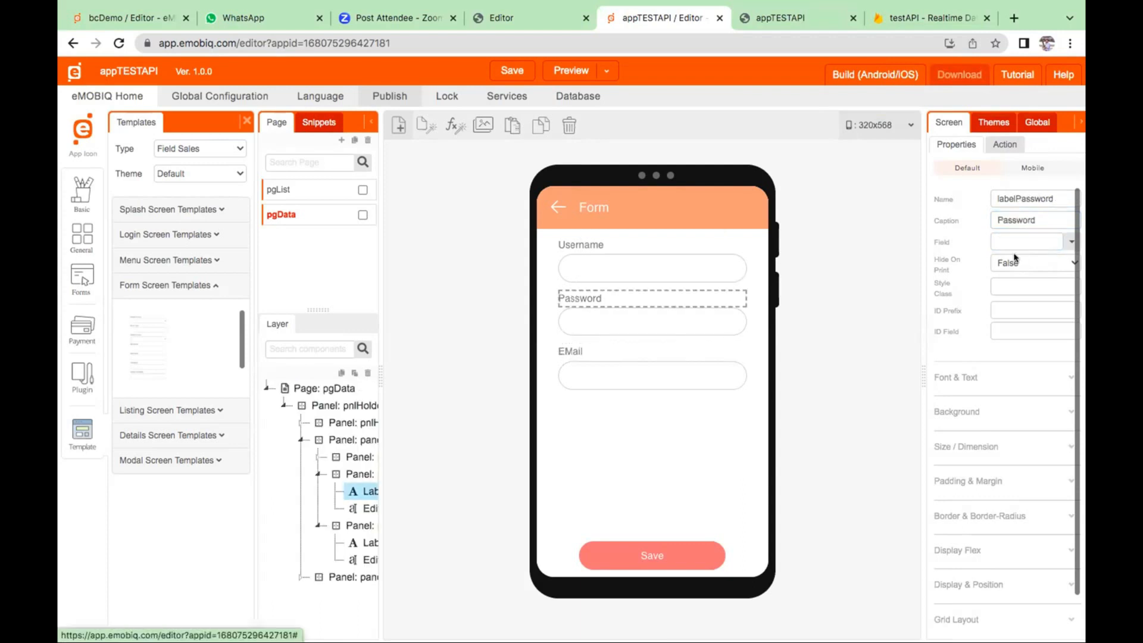
{"action": "triple_click", "coordinate": [1025, 218]}
{"action": "type", "text": "Mobile"}
{"action": "key", "text": "Tab"}
Step: Check the name of the Username input field and rename the Mobile input field to editMobile
{"action": "left_click", "coordinate": [599, 262]}
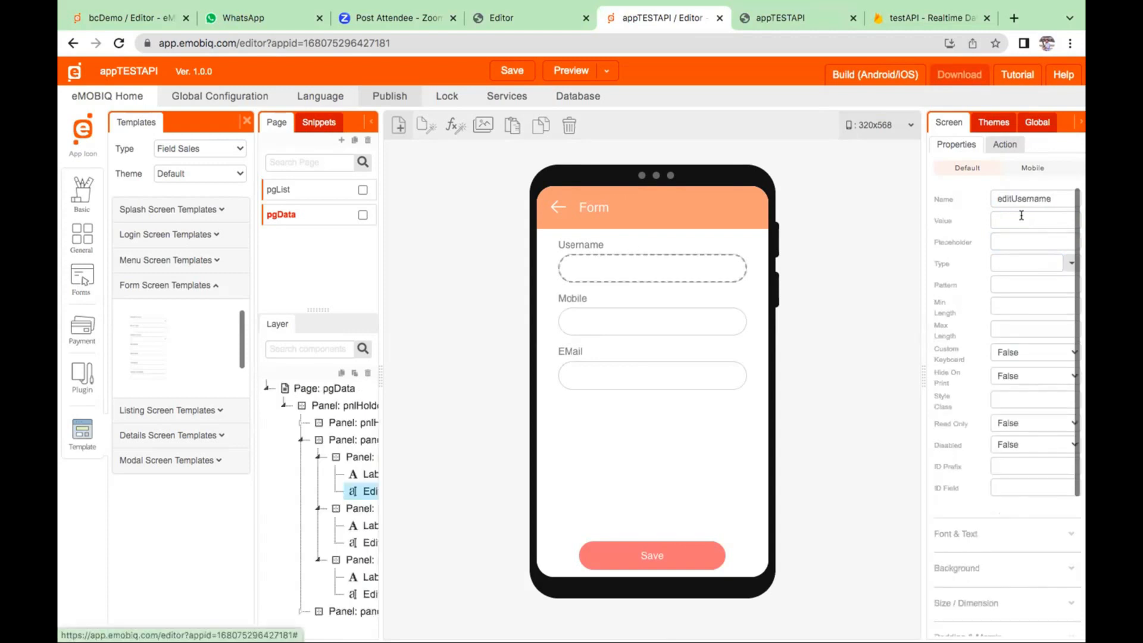
{"action": "left_click_drag", "start_coordinate": [1059, 201], "coordinate": [961, 202]}
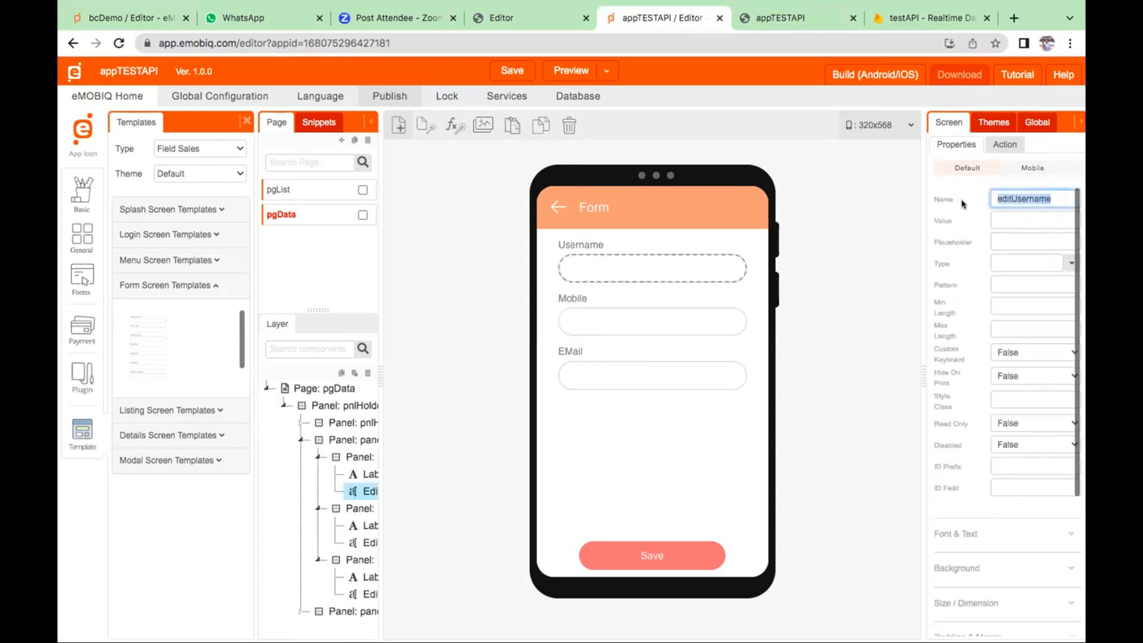
{"action": "left_click", "coordinate": [647, 322]}
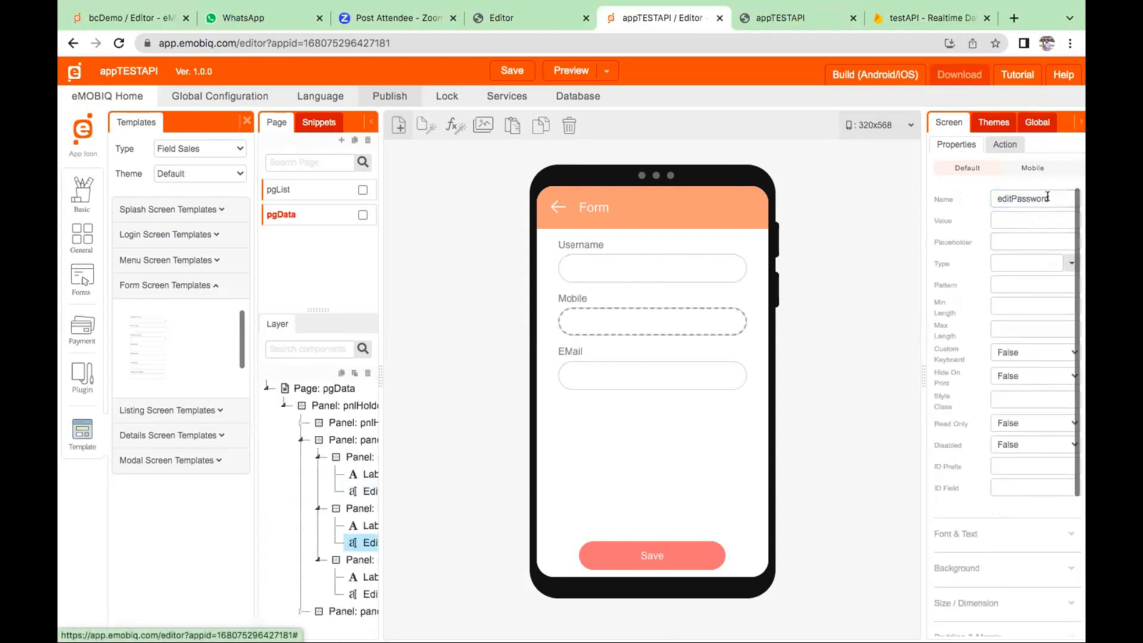
{"action": "left_click_drag", "start_coordinate": [1054, 198], "coordinate": [1010, 197]}
{"action": "type", "text": "Mobile"}
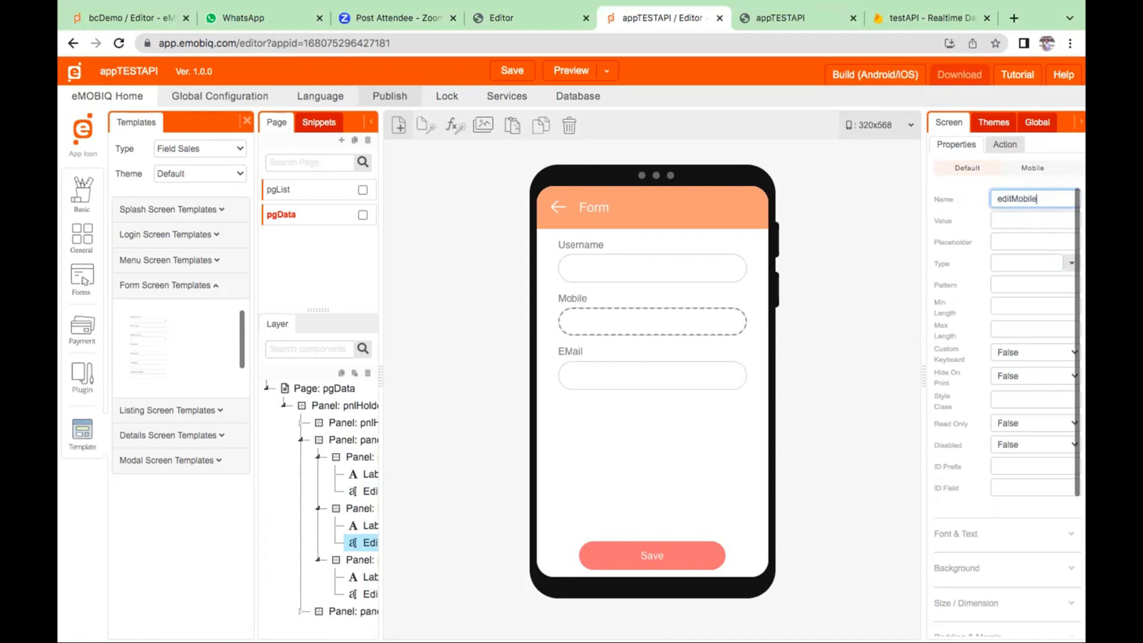
{"action": "left_click", "coordinate": [661, 324]}
Step: Rename the input field under the EMail label to editEMail
{"action": "left_click", "coordinate": [653, 374]}
{"action": "double_click", "coordinate": [1010, 197]}
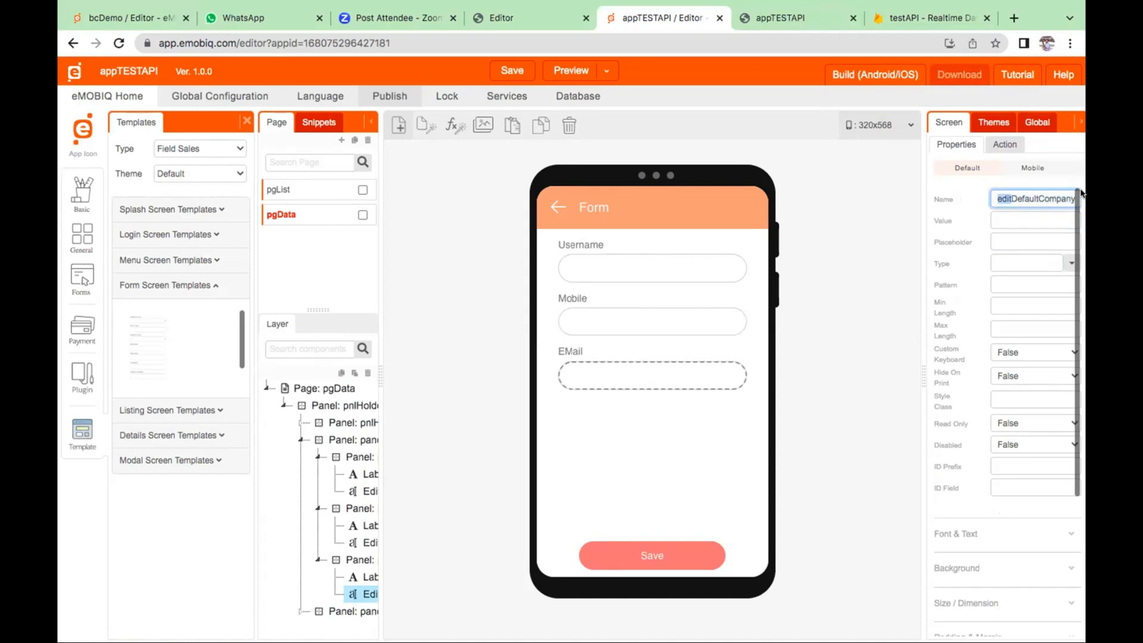
{"action": "left_click_drag", "start_coordinate": [1011, 198], "coordinate": [1082, 195]}
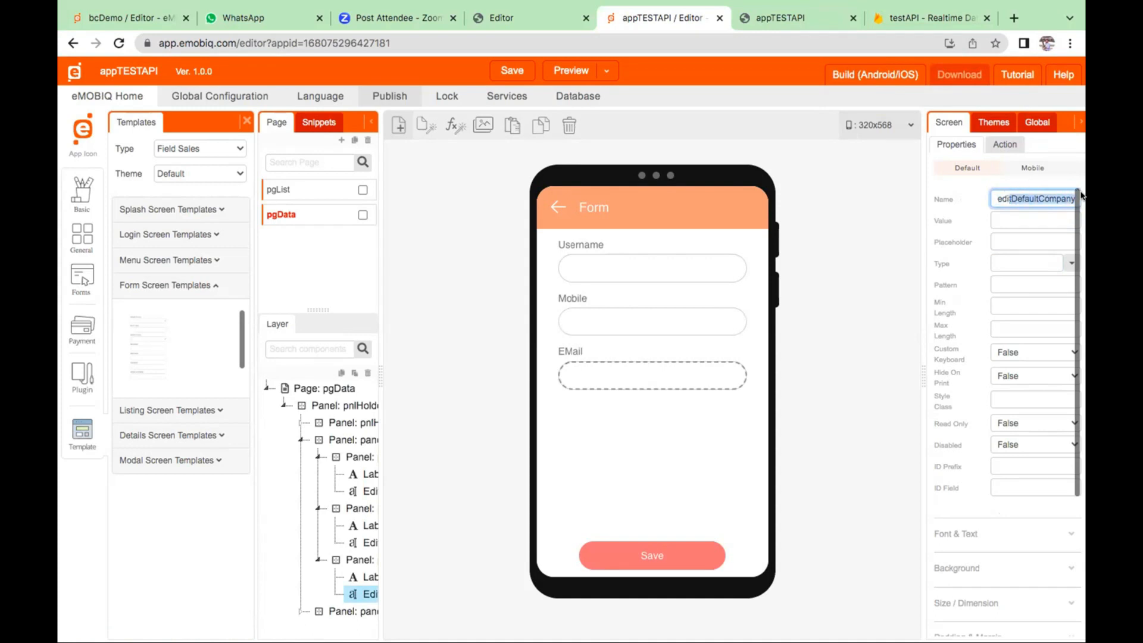
{"action": "key", "text": "BackSpace"}
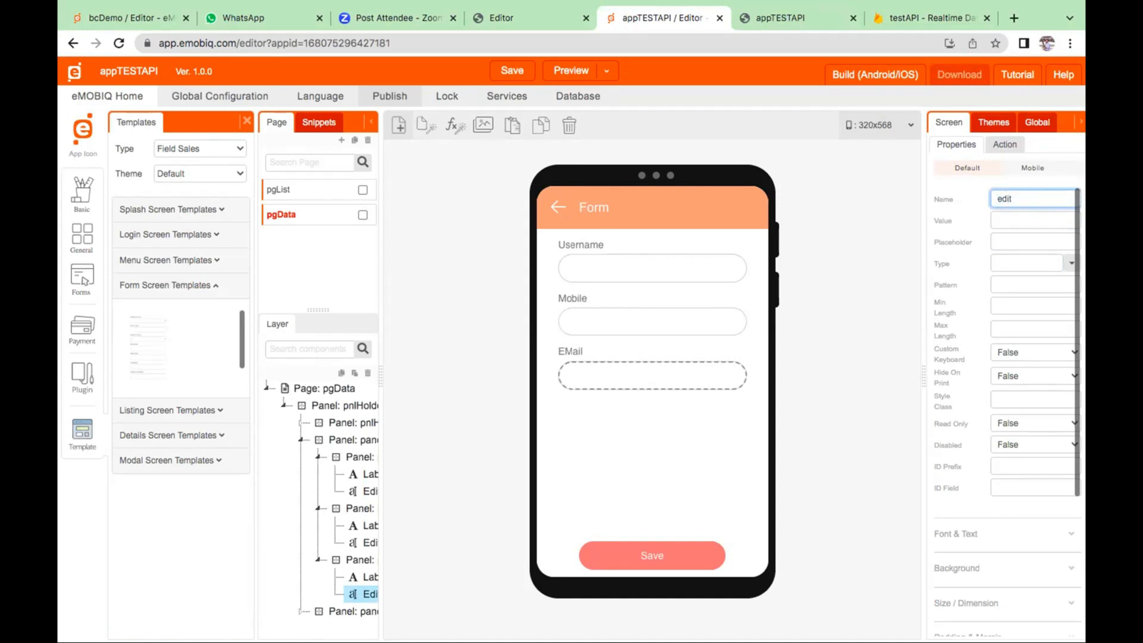
{"action": "key", "text": "Tab"}
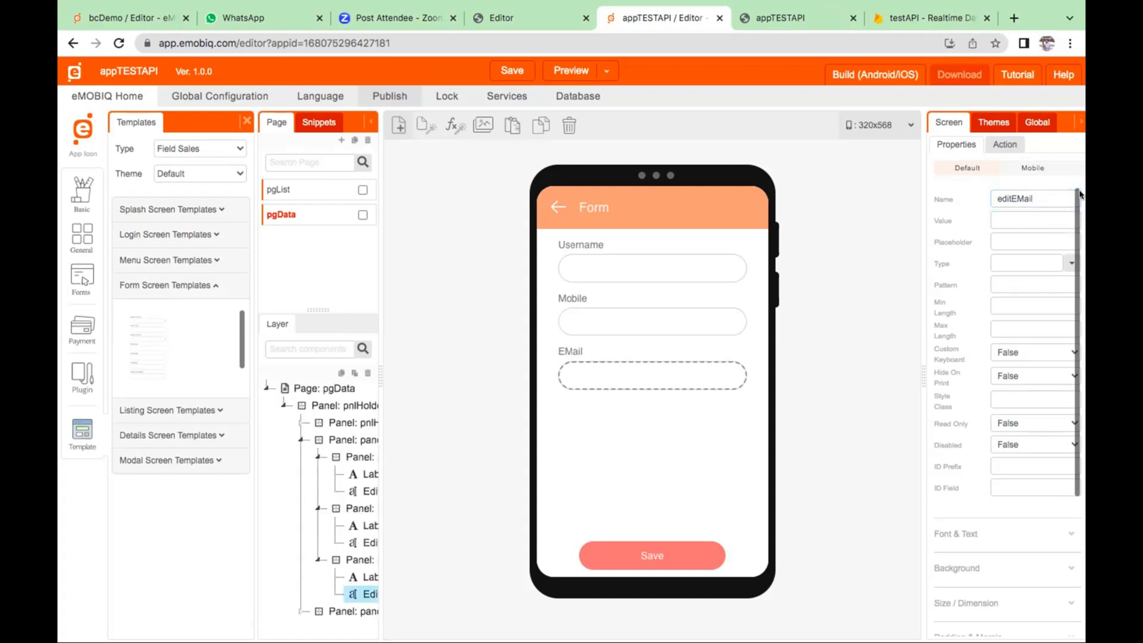
{"action": "left_click_drag", "start_coordinate": [1038, 197], "coordinate": [951, 201]}
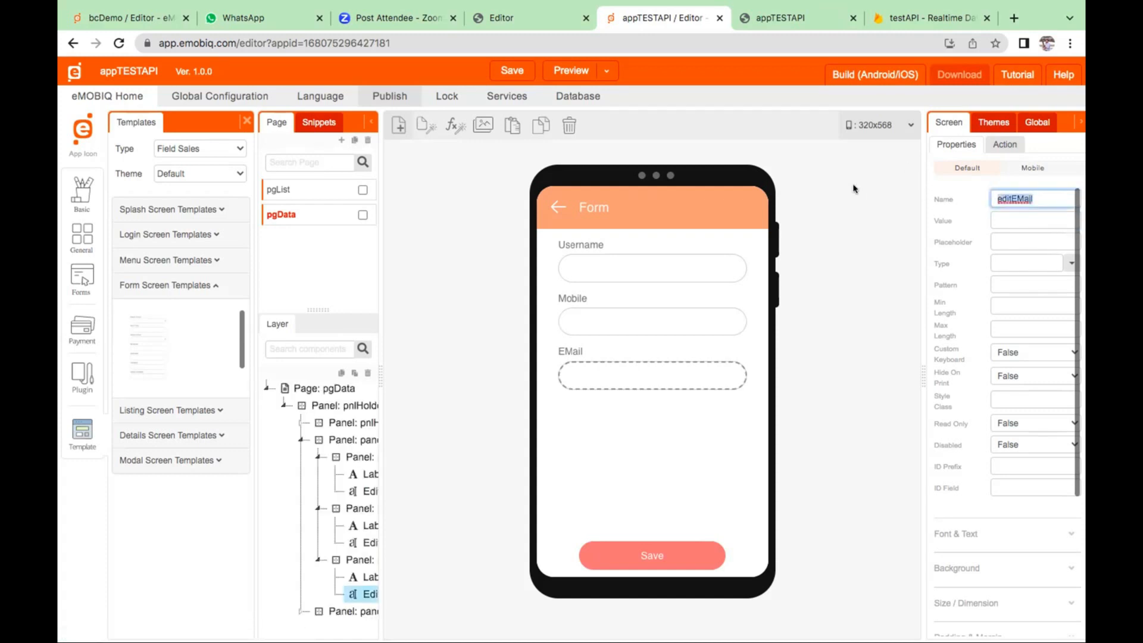
Step: Add a rawCall action to the click event flow of the form's Save button
{"action": "left_click", "coordinate": [649, 555]}
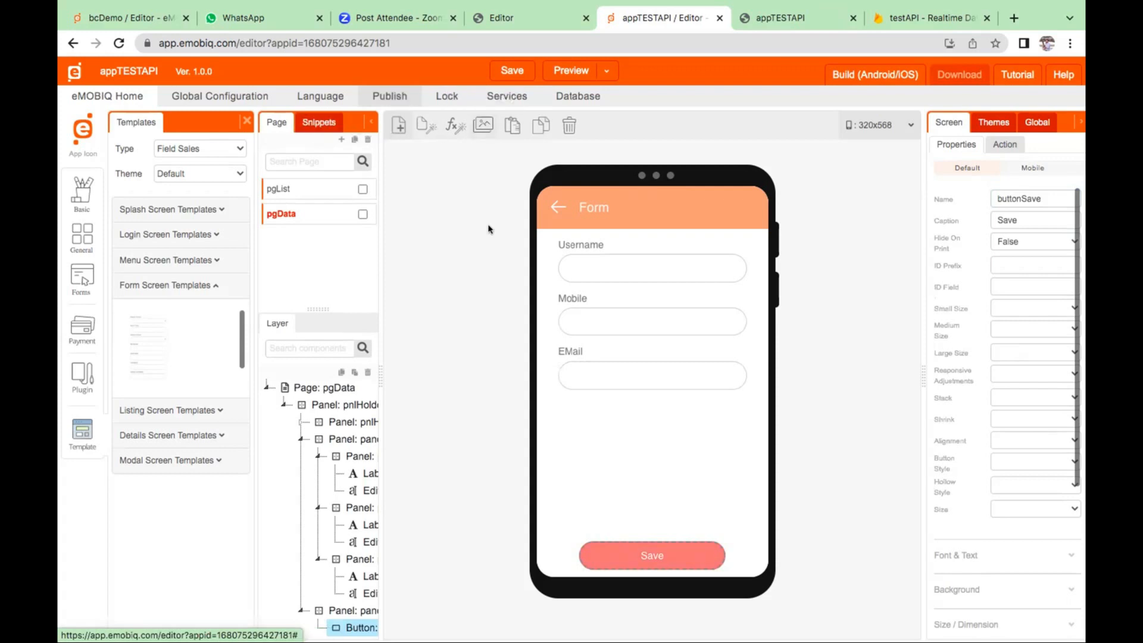
{"action": "left_click", "coordinate": [1003, 144]}
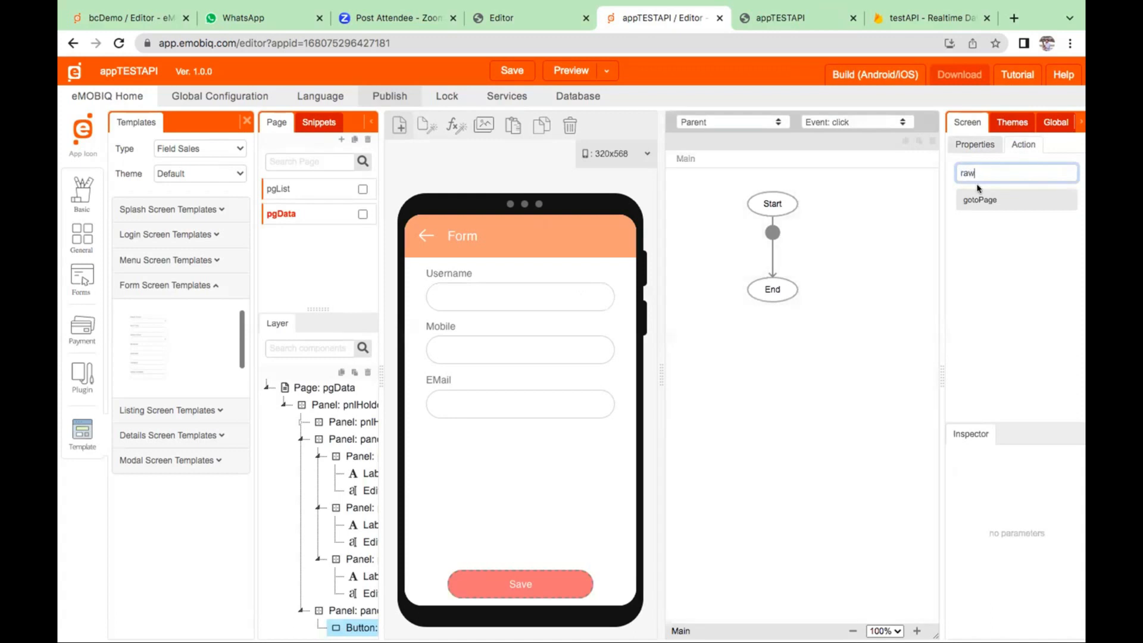
{"action": "left_click_drag", "start_coordinate": [976, 200], "coordinate": [773, 233]}
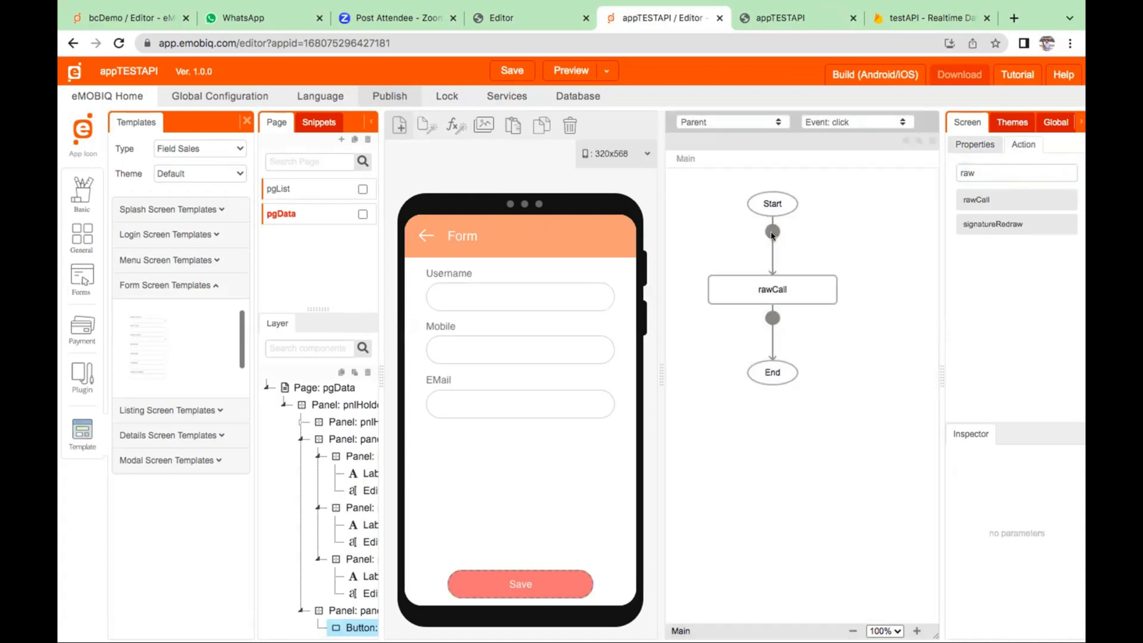
Step: Assign the raw connector to the rawCall action, with path user.json and method post
{"action": "left_click", "coordinate": [773, 288]}
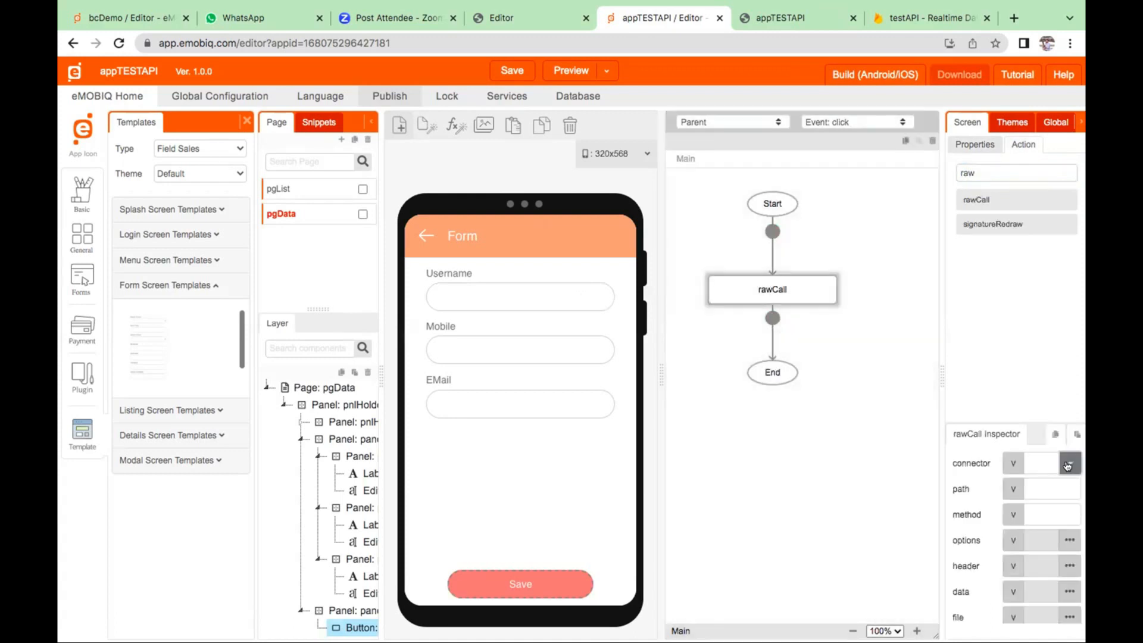
{"action": "left_click", "coordinate": [1043, 488]}
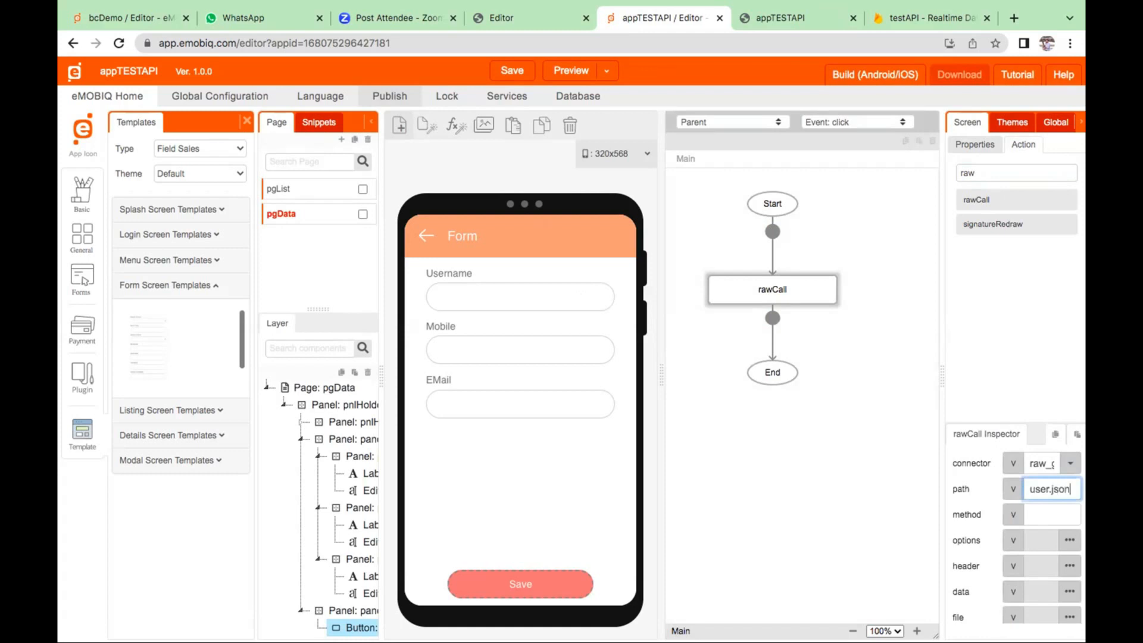
{"action": "left_click", "coordinate": [1039, 513]}
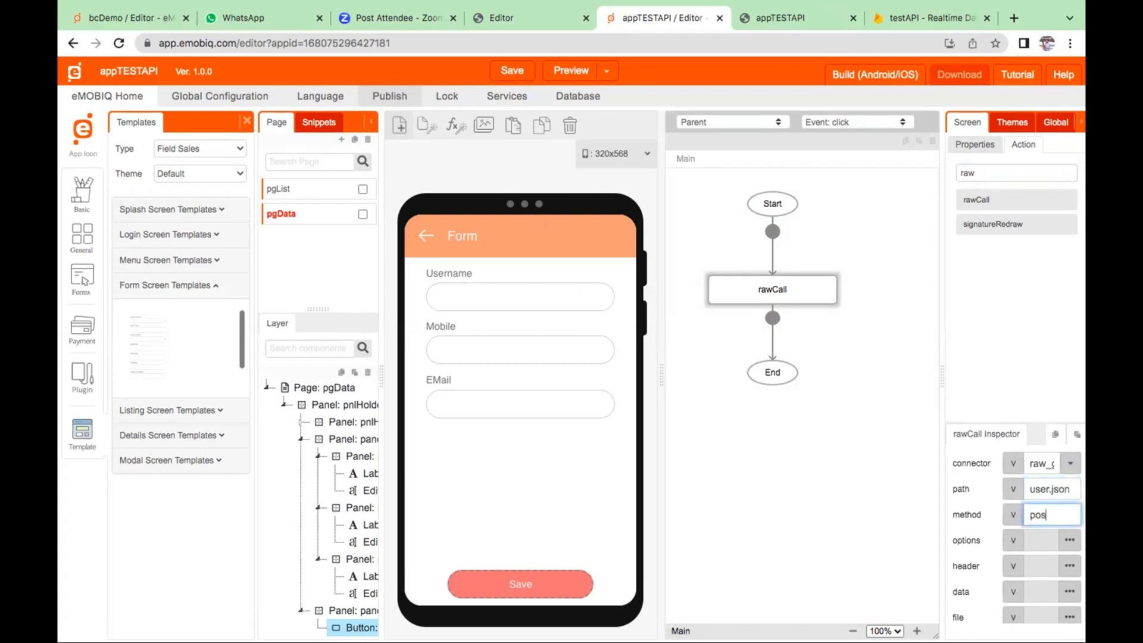
Step: Make rawCall's options parameter a function and place a toObject action in its subflow
{"action": "left_click", "coordinate": [1011, 541]}
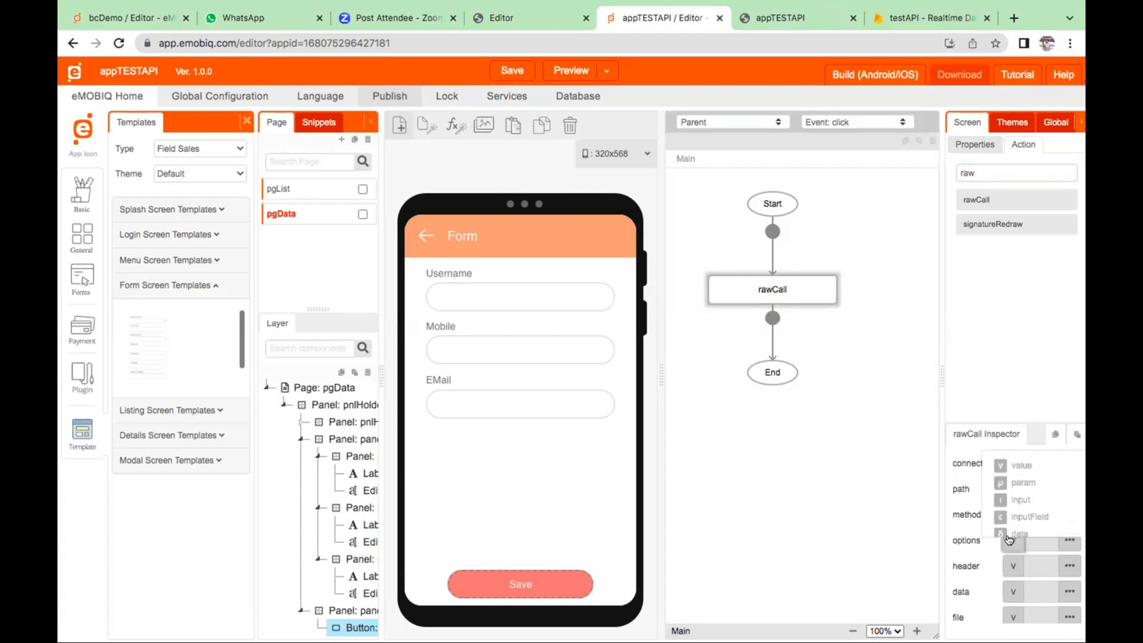
{"action": "left_click", "coordinate": [1019, 524]}
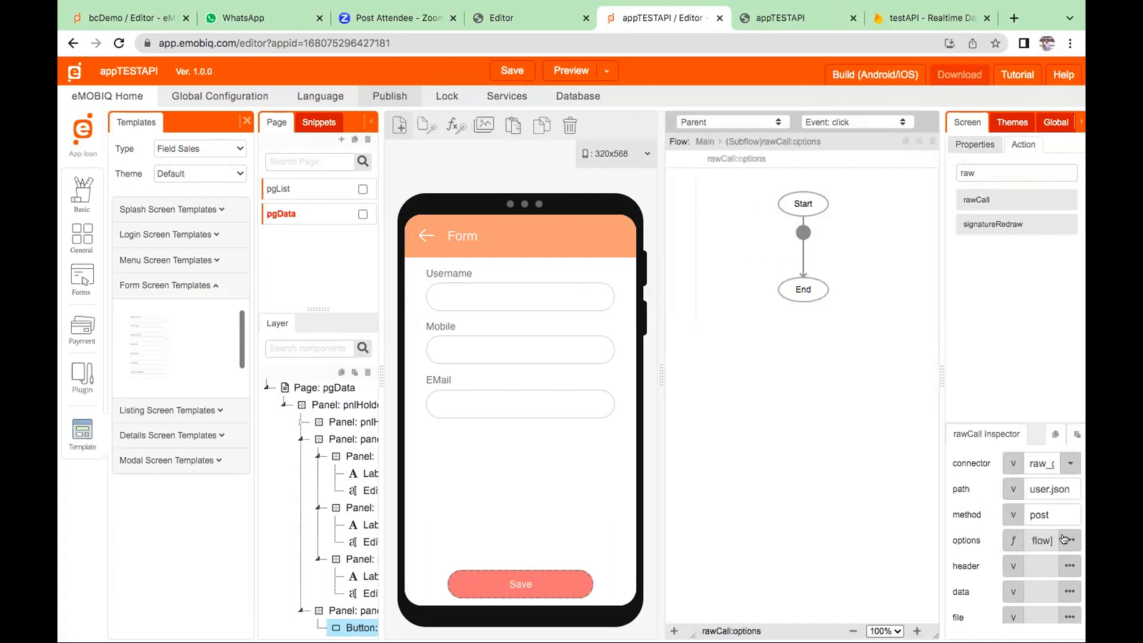
{"action": "double_click", "coordinate": [967, 172]}
{"action": "type", "text": "toa"}
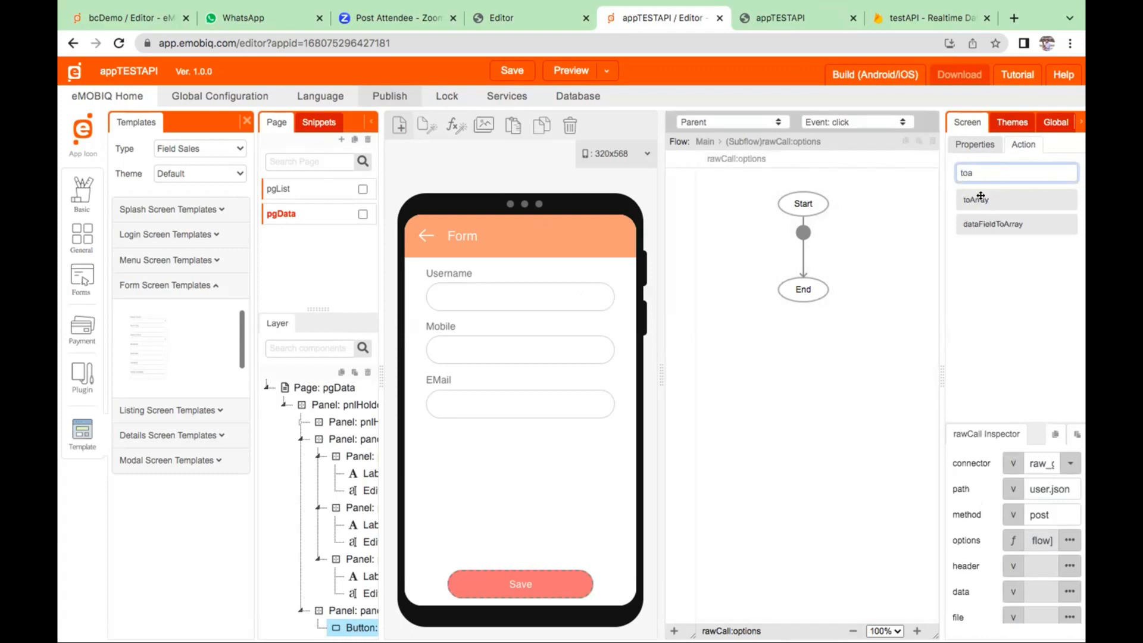
{"action": "left_click_drag", "start_coordinate": [974, 196], "coordinate": [805, 236]}
{"action": "left_click", "coordinate": [969, 173]}
{"action": "left_click", "coordinate": [799, 277]}
Step: Add a raw_query parameter to toObject using the name copied from Notes, set it to true, and return to the main flow
{"action": "left_click", "coordinate": [977, 469]}
{"action": "left_click", "coordinate": [533, 338]}
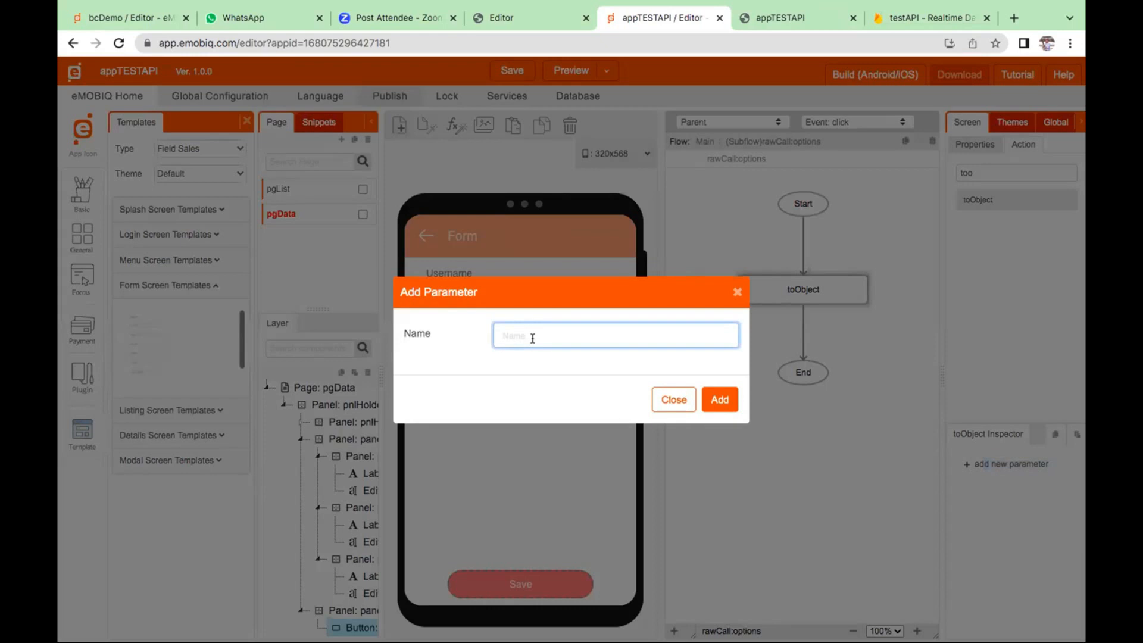
{"action": "key", "text": "ctrl+Left"}
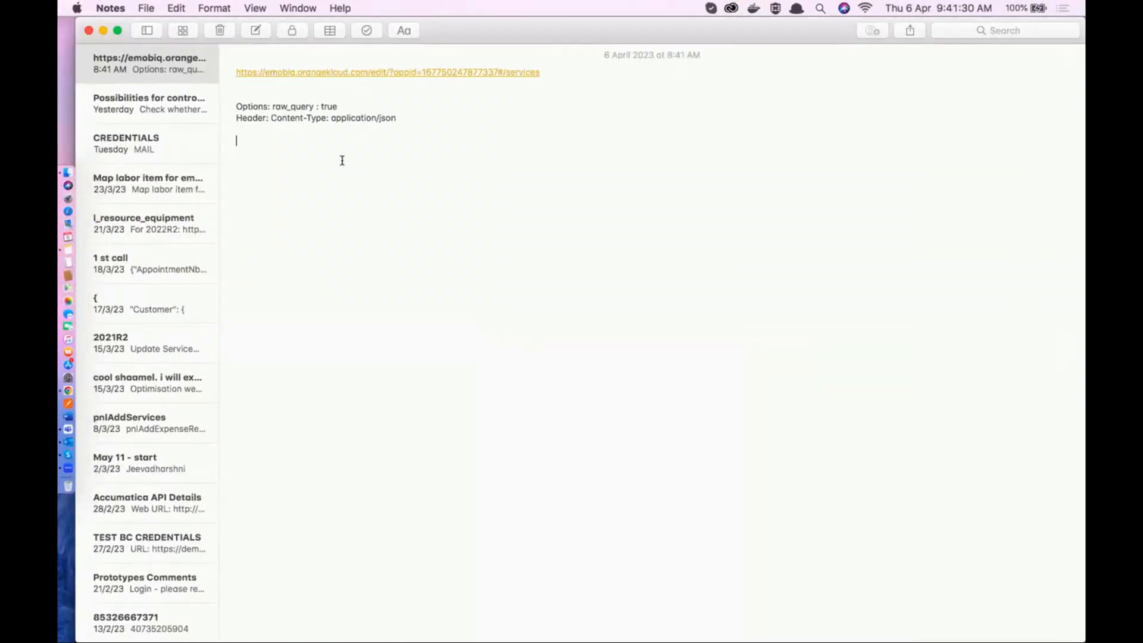
{"action": "double_click", "coordinate": [296, 106]}
{"action": "key", "text": "super+c"}
{"action": "key", "text": "ctrl+Right"}
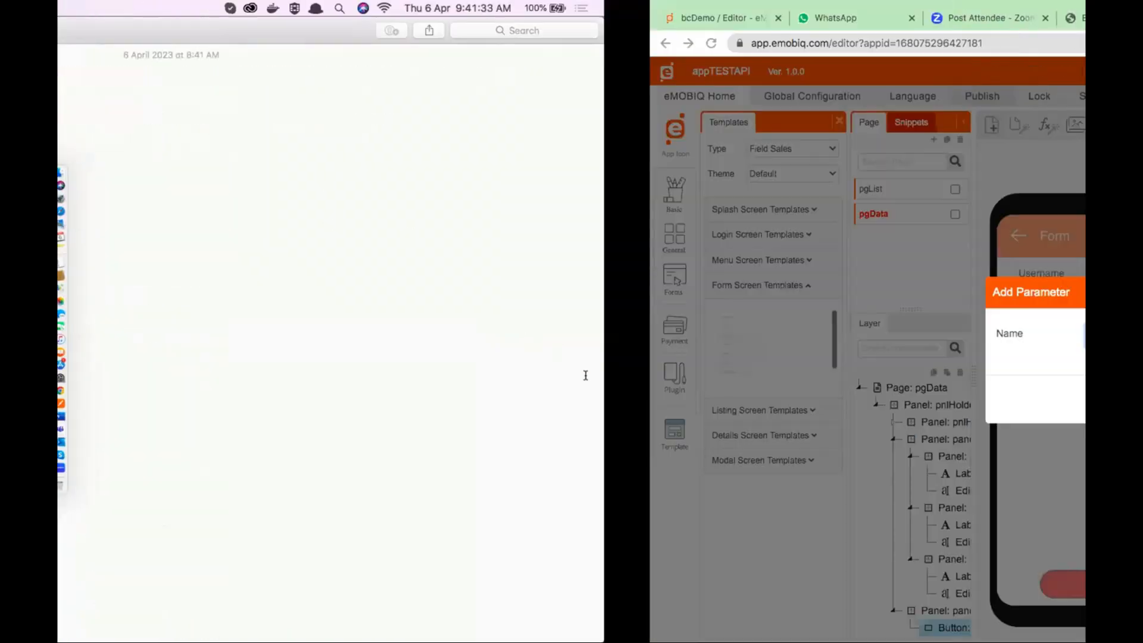
{"action": "key", "text": "super+v"}
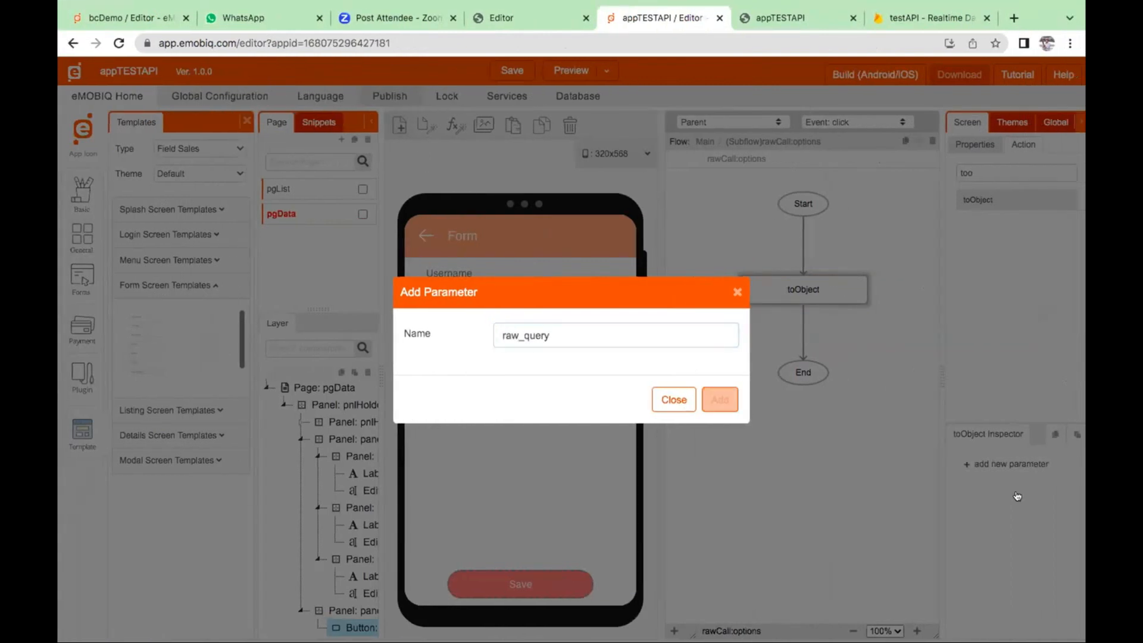
{"action": "key", "text": "Return"}
{"action": "left_click", "coordinate": [1025, 484]}
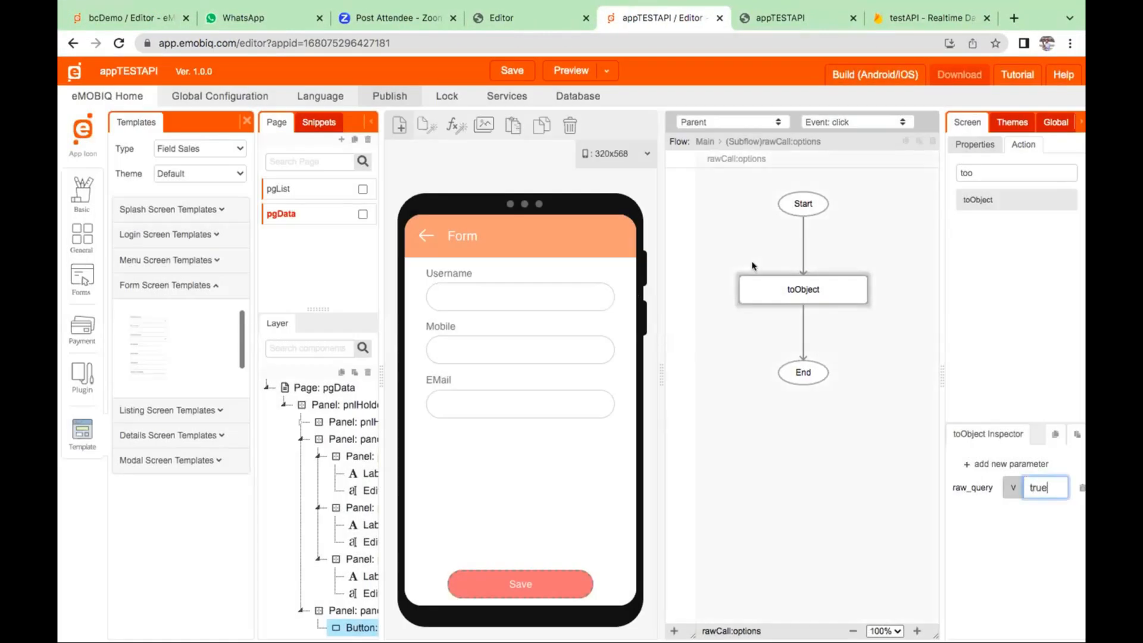
{"action": "left_click", "coordinate": [706, 144]}
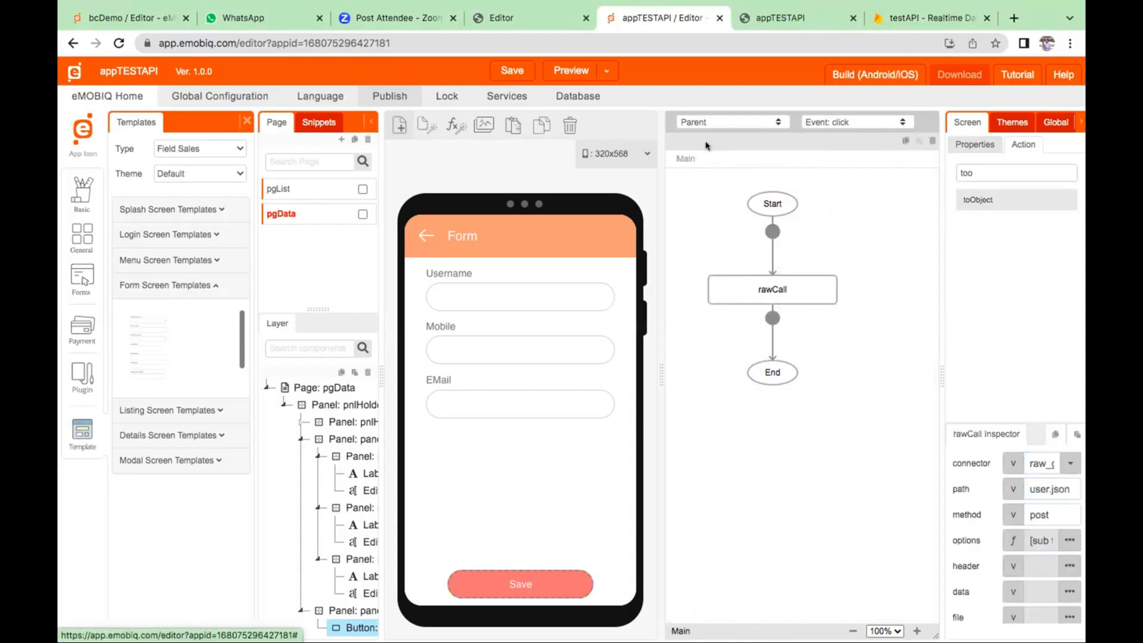
Step: Make rawCall's header parameter a function and place a toArray action in its subflow
{"action": "left_click", "coordinate": [1013, 566]}
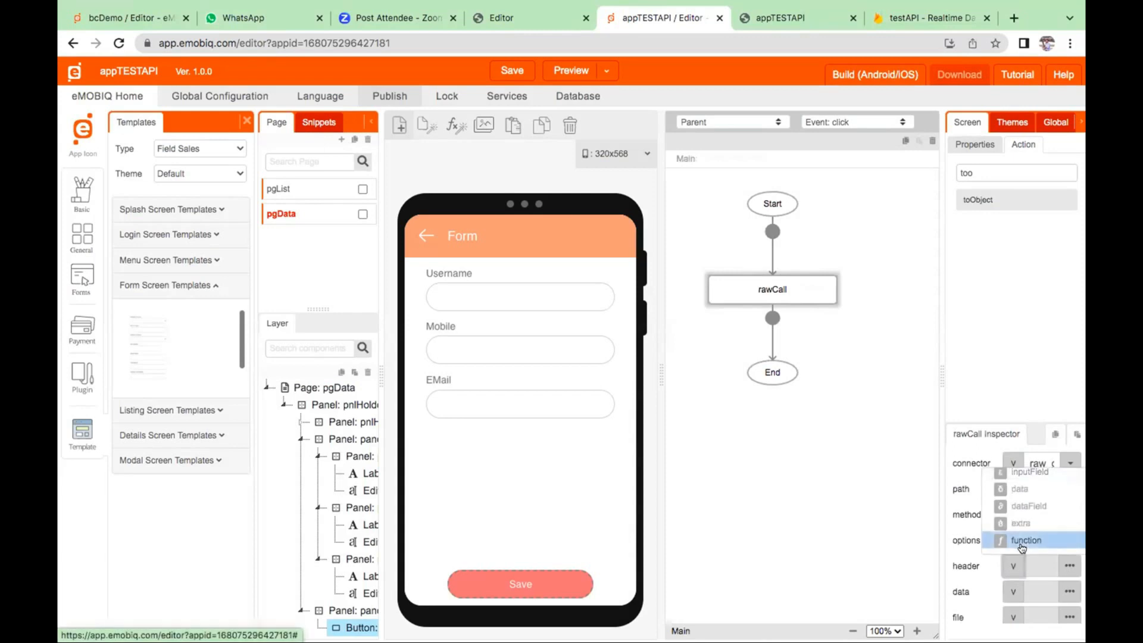
{"action": "left_click", "coordinate": [1022, 536]}
{"action": "left_click", "coordinate": [978, 172]}
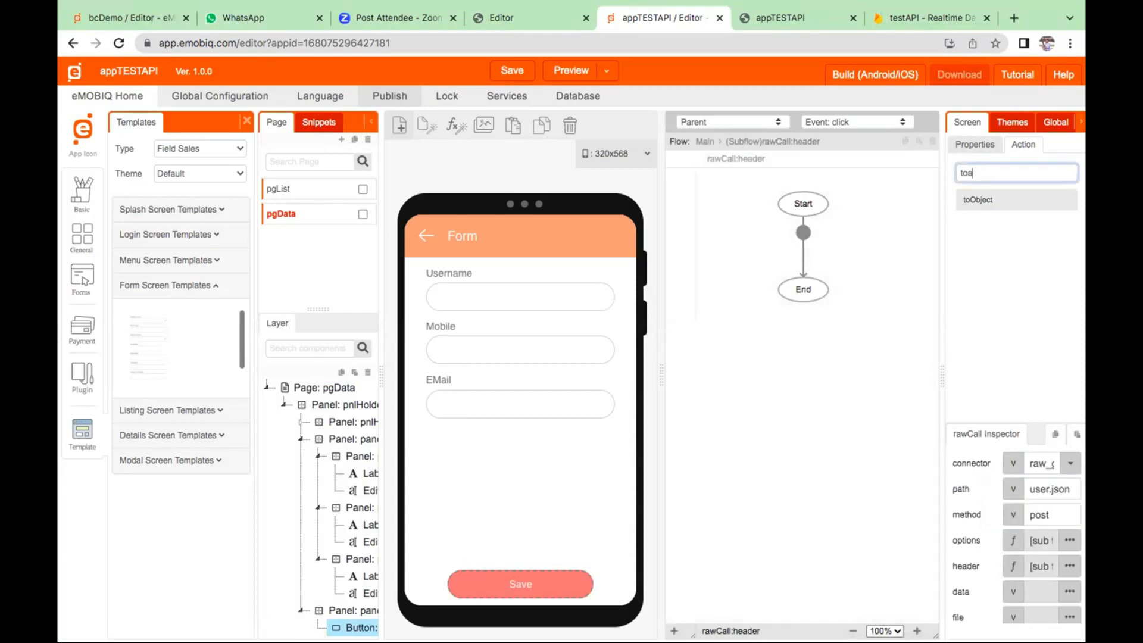
{"action": "type", "text": "toa"}
{"action": "left_click_drag", "start_coordinate": [976, 199], "coordinate": [805, 231]}
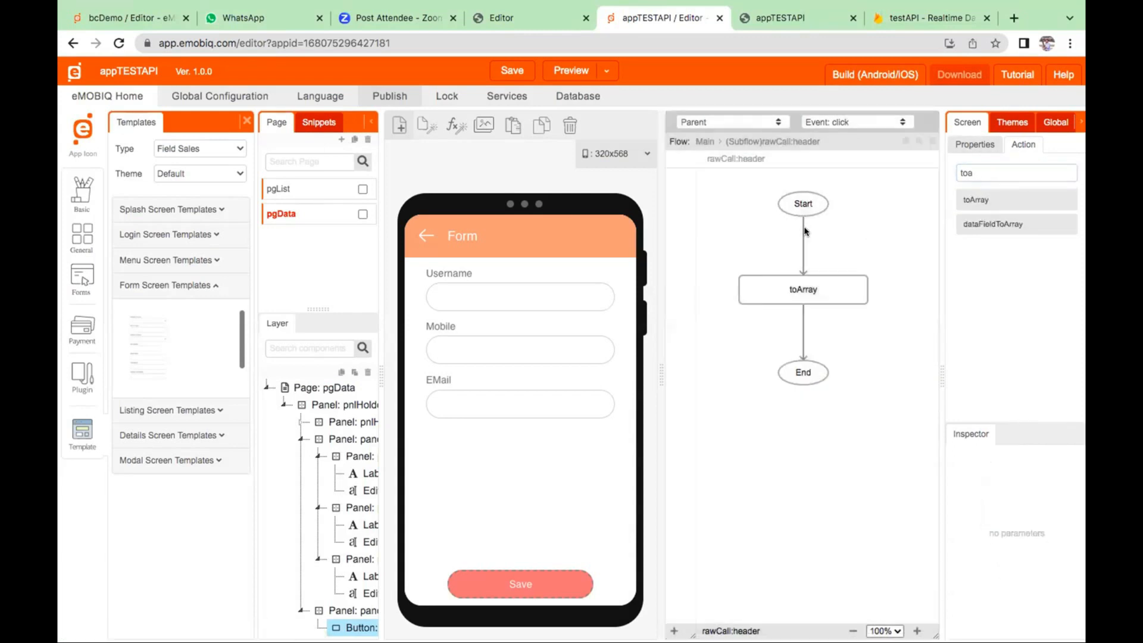
Step: Copy Content-Type: application/json from Notes into toArray's value1 and save the project from the main flow
{"action": "left_click", "coordinate": [803, 289]}
{"action": "key", "text": "ctrl+Left"}
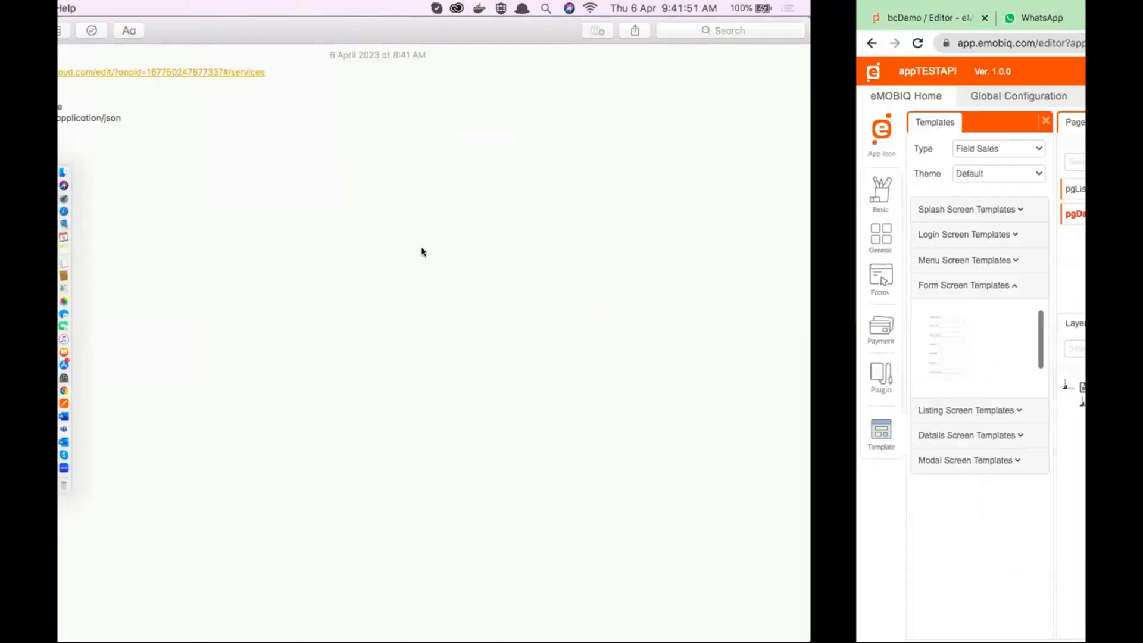
{"action": "left_click_drag", "start_coordinate": [395, 117], "coordinate": [269, 117]}
{"action": "key", "text": "super+c"}
{"action": "key", "text": "ctrl+Right"}
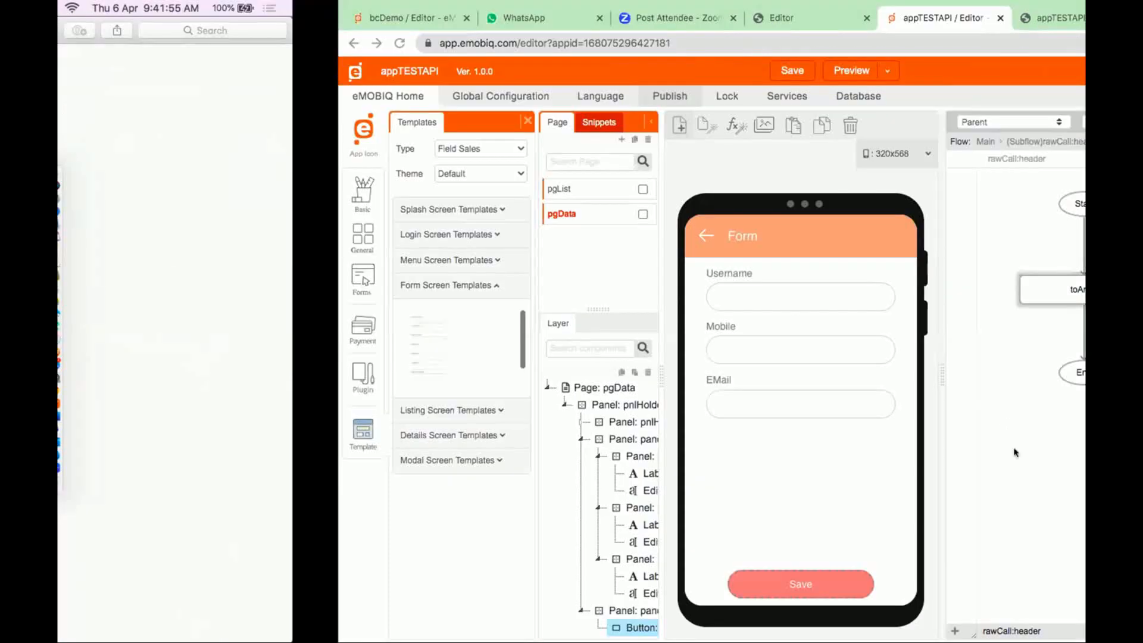
{"action": "key", "text": "super+v"}
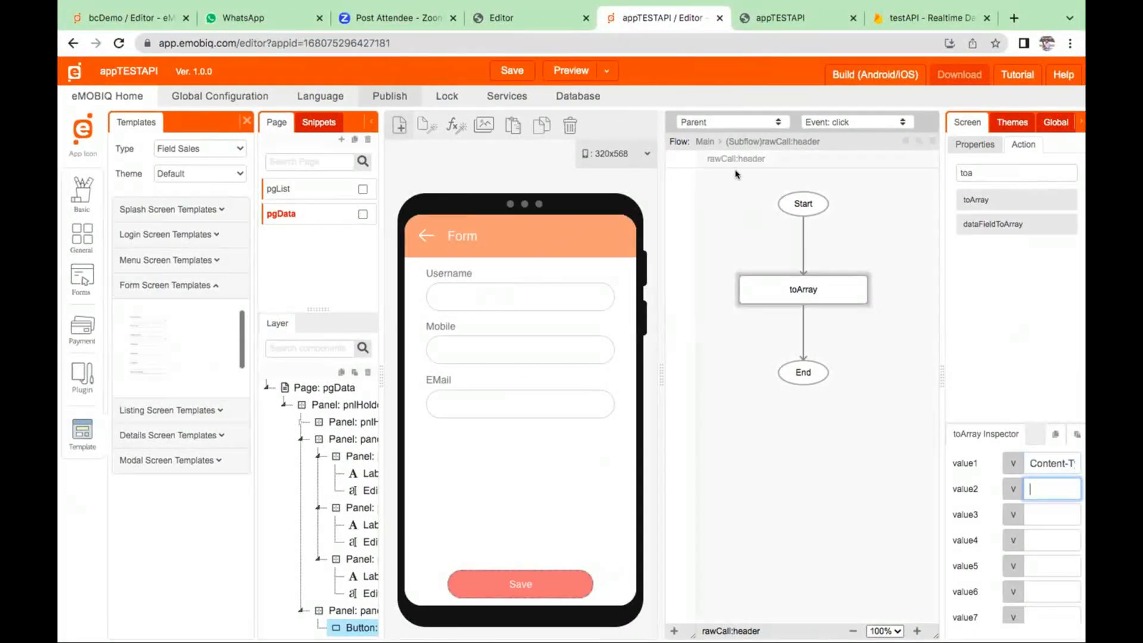
{"action": "left_click", "coordinate": [705, 142]}
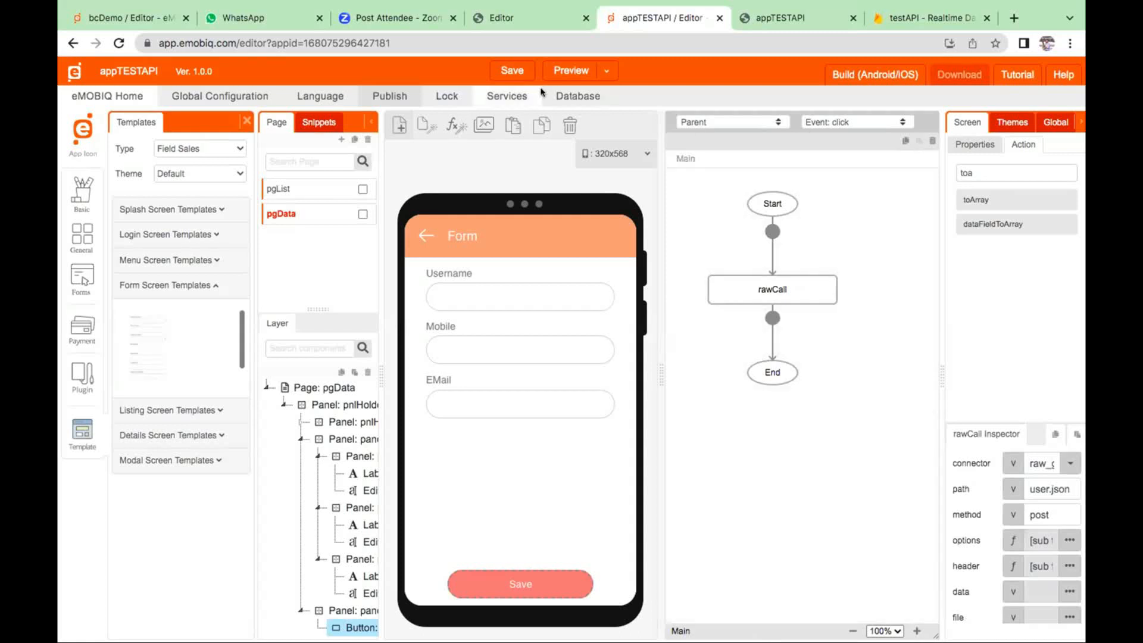
{"action": "left_click", "coordinate": [510, 73]}
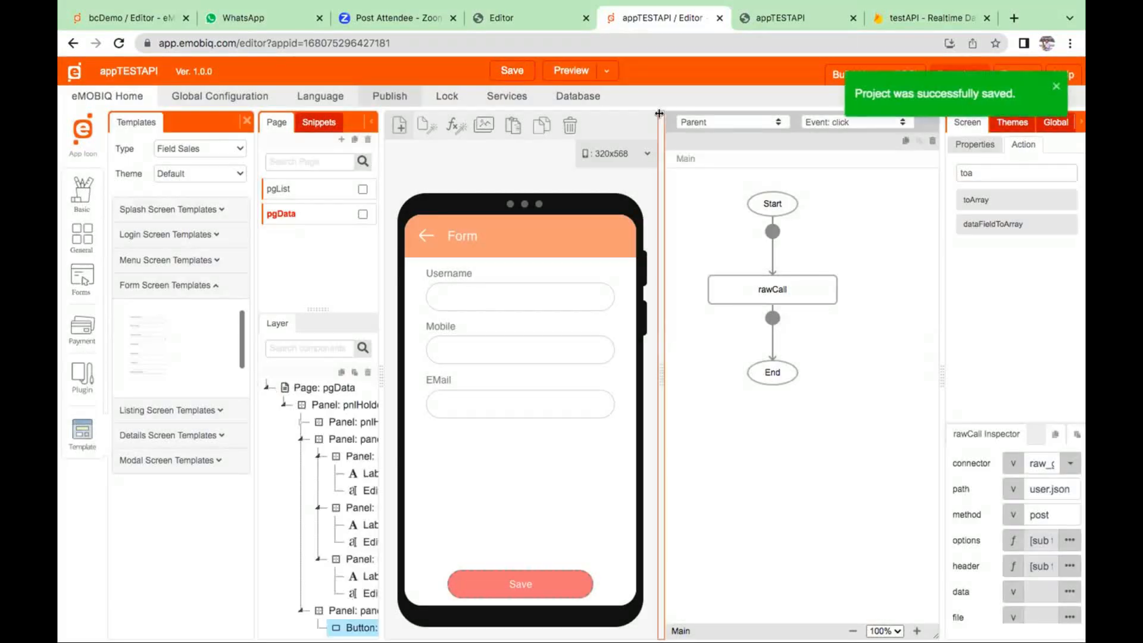
Step: Make rawCall's data parameter a function and place a toObject action in its subflow
{"action": "left_click", "coordinate": [1014, 589]}
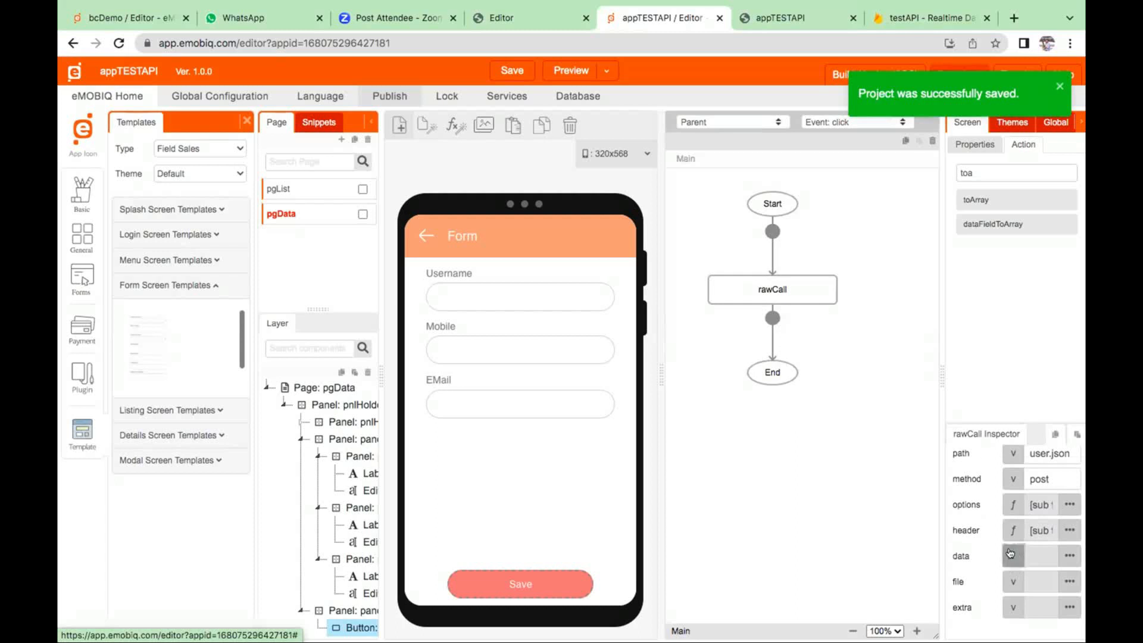
{"action": "scroll", "coordinate": [1019, 537], "scroll_direction": "down", "scroll_amount": 1}
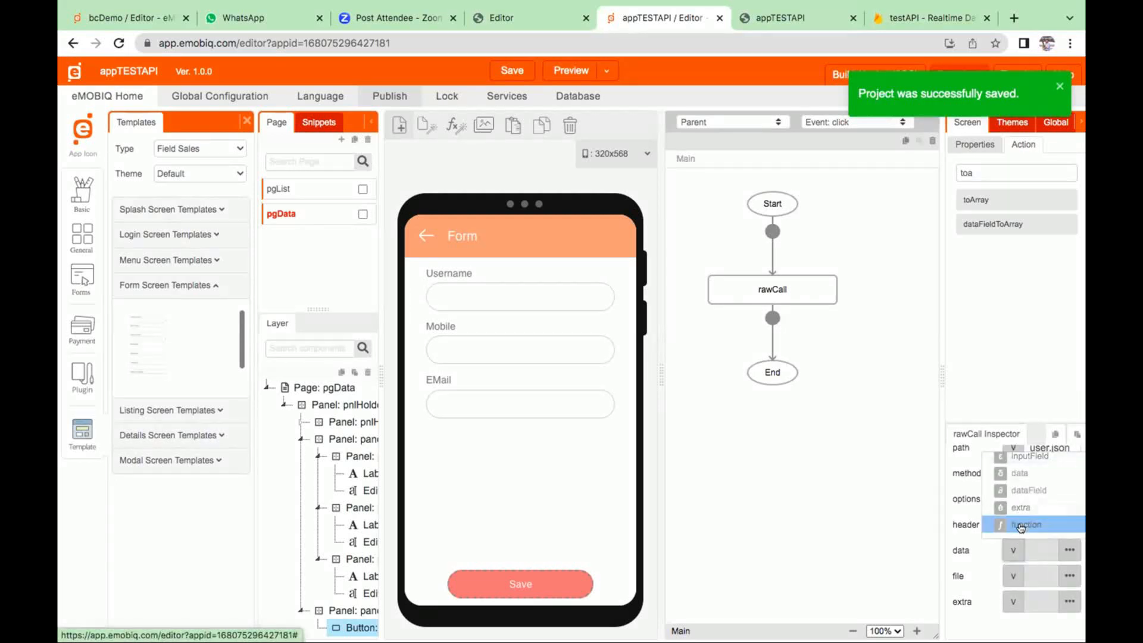
{"action": "left_click", "coordinate": [1015, 530]}
{"action": "left_click", "coordinate": [965, 172]}
{"action": "key", "text": "BackSpace"}
{"action": "type", "text": "o"}
{"action": "left_click_drag", "start_coordinate": [961, 198], "coordinate": [804, 241]}
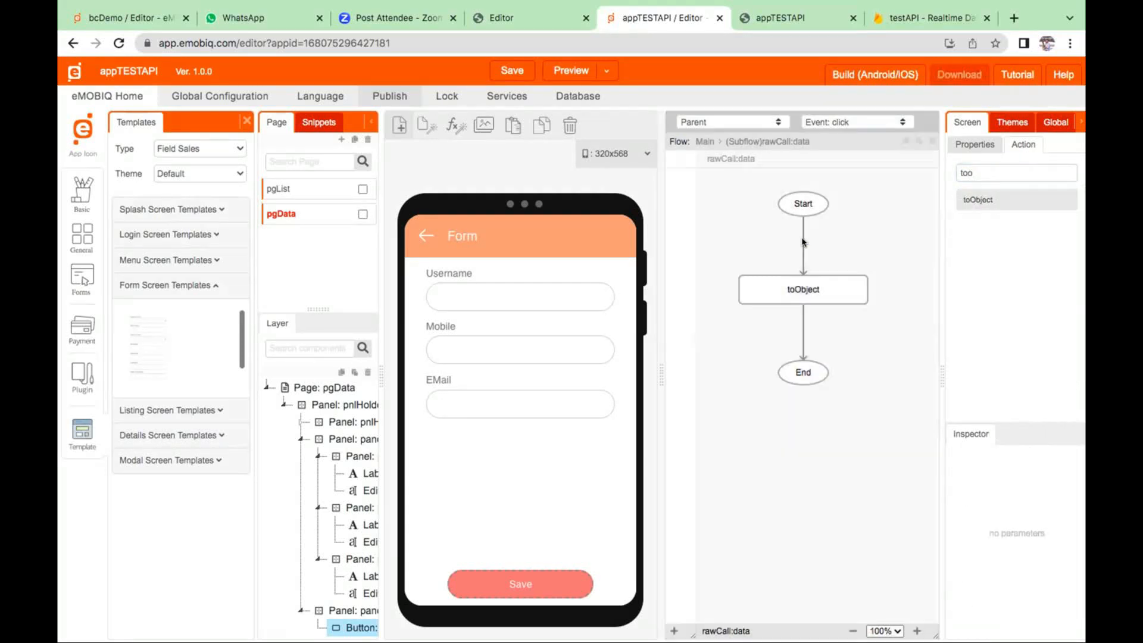
Step: Add a username parameter to the toObject action in rawCall's data subflow
{"action": "left_click", "coordinate": [806, 284]}
{"action": "left_click", "coordinate": [1007, 464]}
{"action": "left_click", "coordinate": [663, 327]}
{"action": "type", "text": "user"}
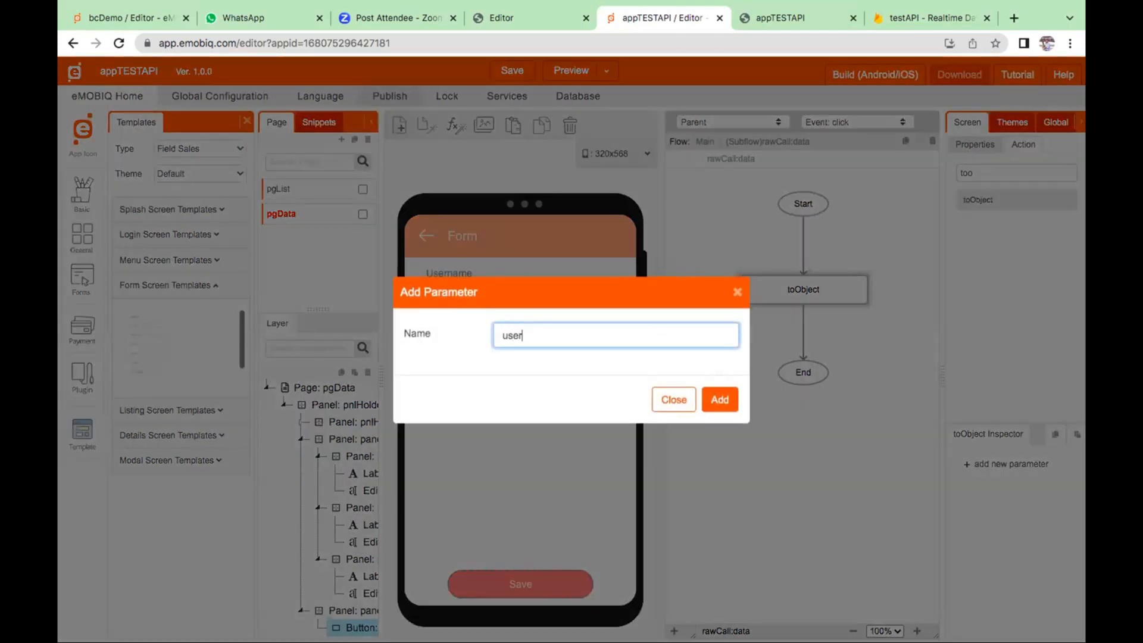
{"action": "type", "text": "name"}
{"action": "left_click", "coordinate": [720, 399]}
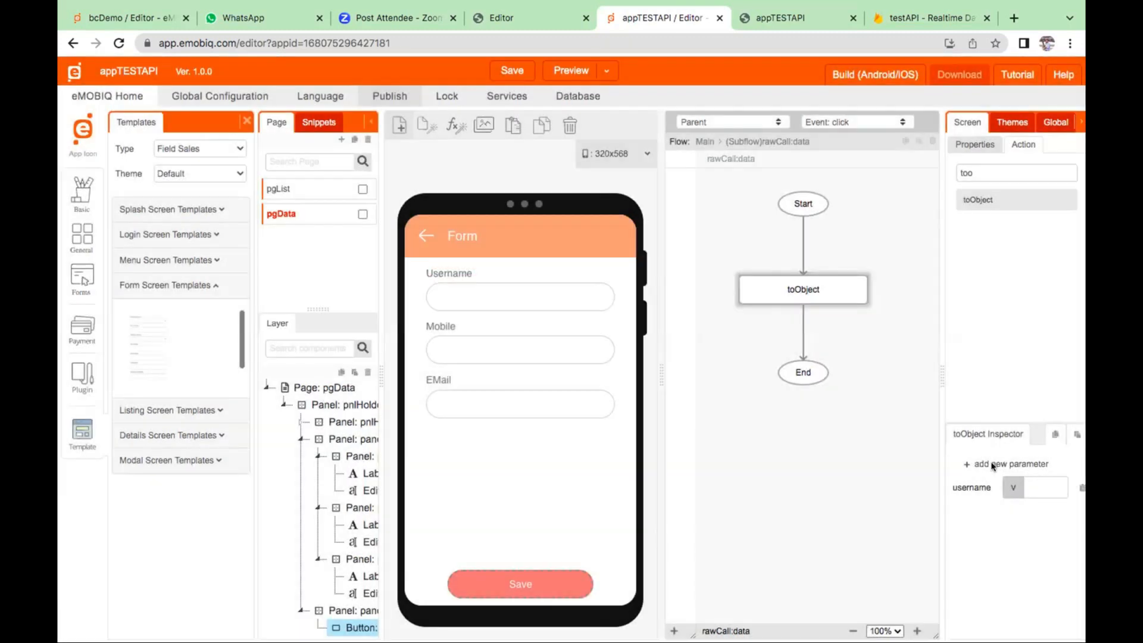
Step: Add mobile and email parameters to the data subflow's toObject action
{"action": "left_click", "coordinate": [995, 464]}
{"action": "left_click", "coordinate": [511, 331]}
{"action": "type", "text": "mobile"}
{"action": "left_click", "coordinate": [720, 398]}
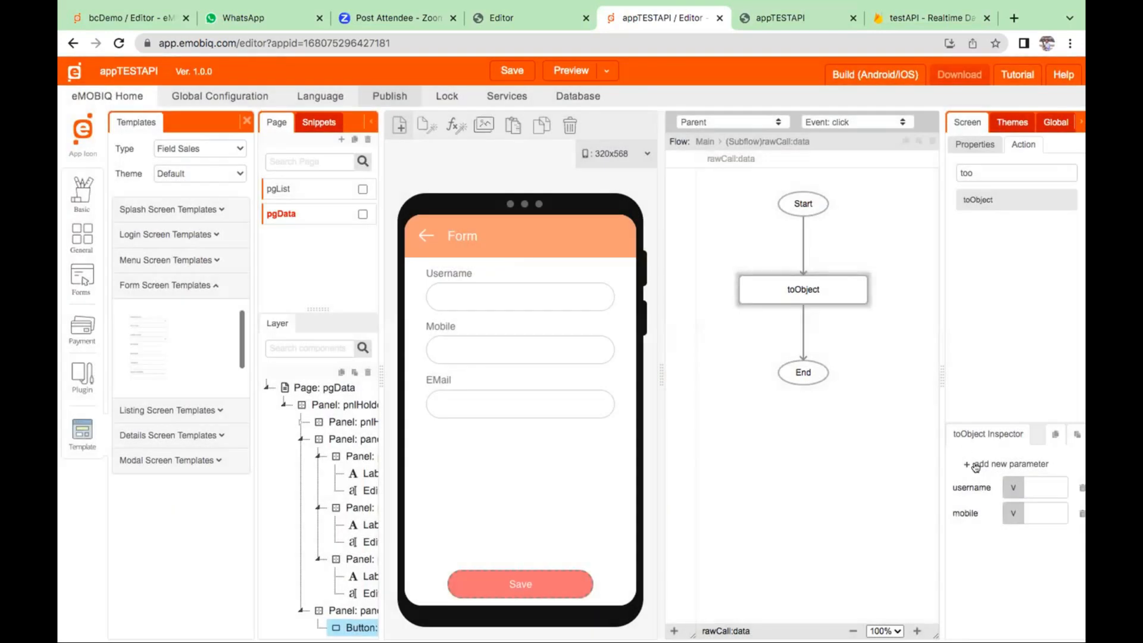
{"action": "left_click", "coordinate": [982, 464]}
{"action": "left_click", "coordinate": [538, 329]}
{"action": "type", "text": "ema"}
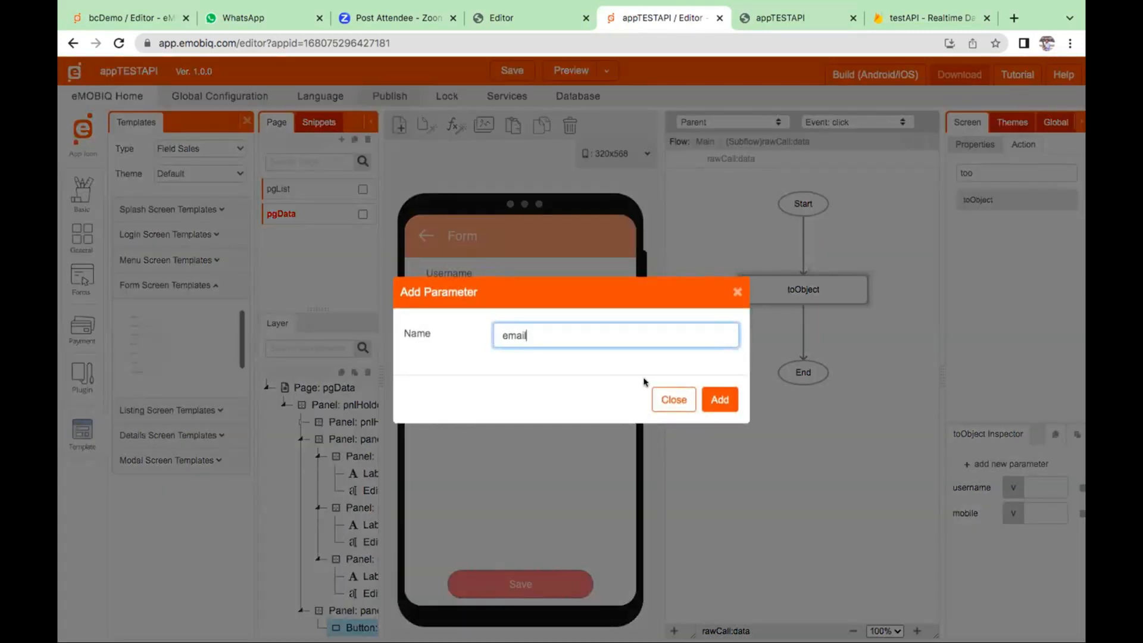
{"action": "left_click", "coordinate": [720, 398]}
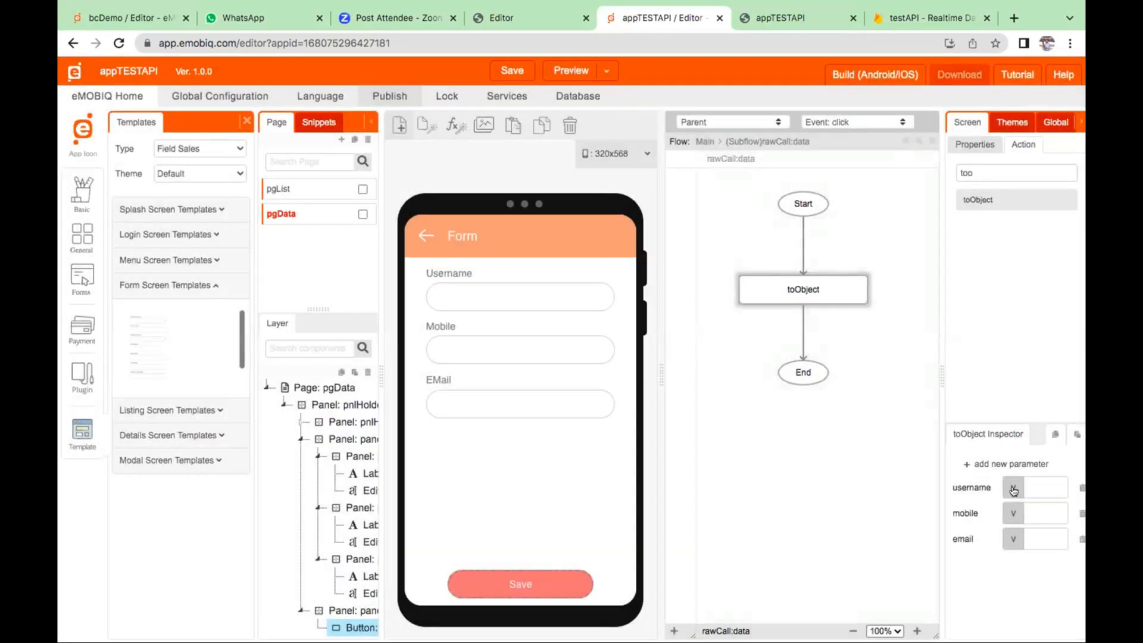
Step: Make toObject's username parameter a function, widen the flow area and open the username subflow
{"action": "left_click", "coordinate": [1015, 490]}
{"action": "left_click", "coordinate": [1012, 573]}
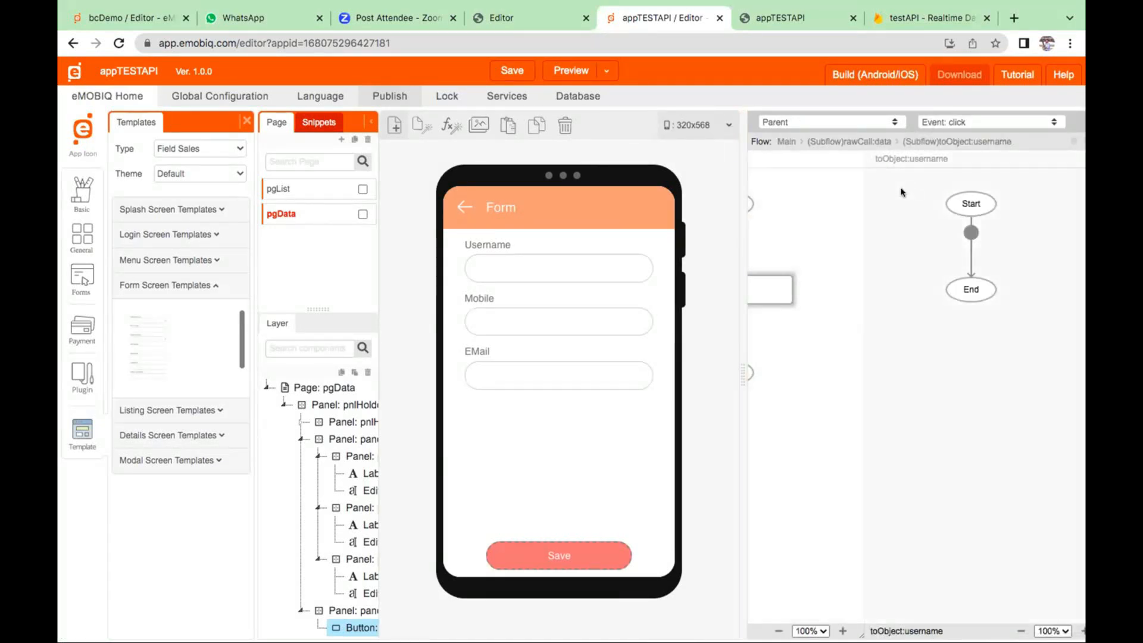
{"action": "left_click_drag", "start_coordinate": [743, 221], "coordinate": [565, 232]}
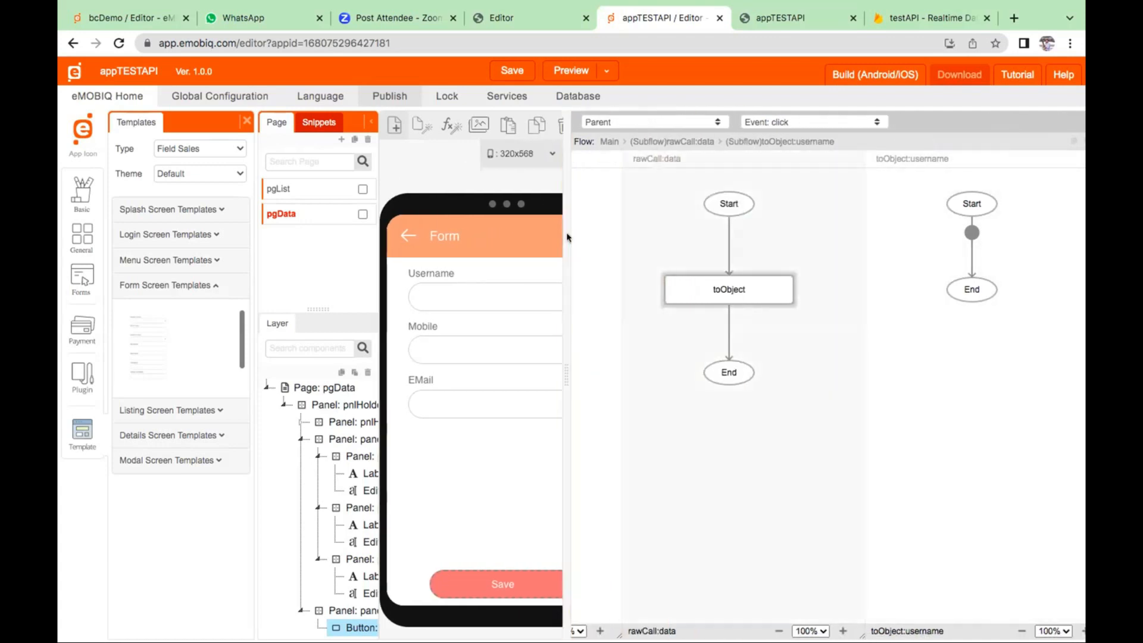
{"action": "left_click", "coordinate": [753, 284]}
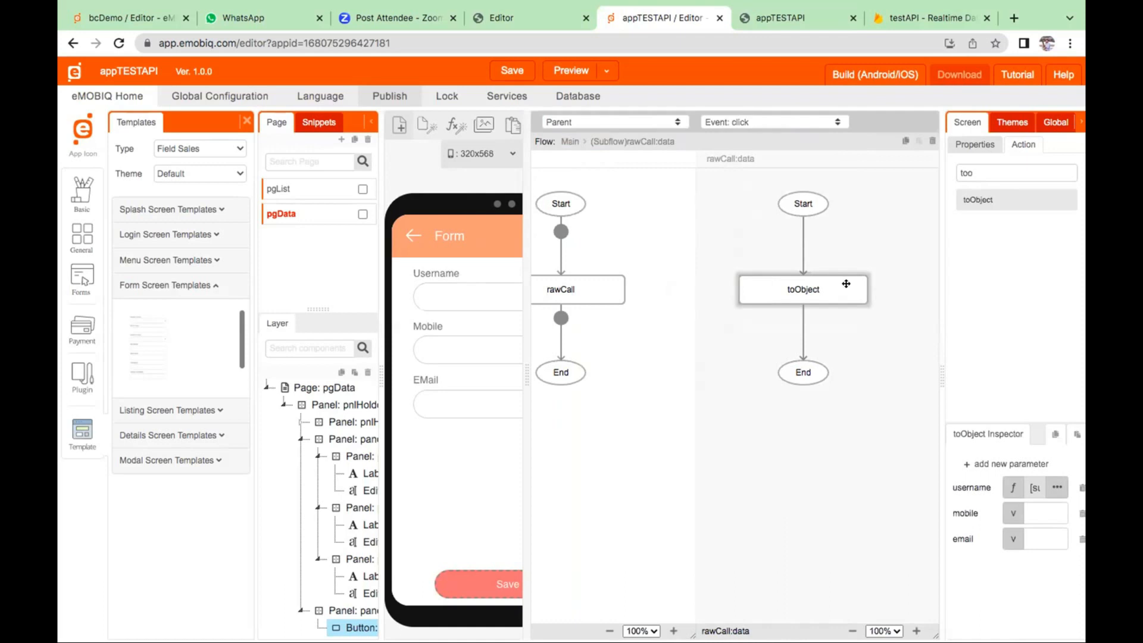
{"action": "left_click", "coordinate": [1056, 489]}
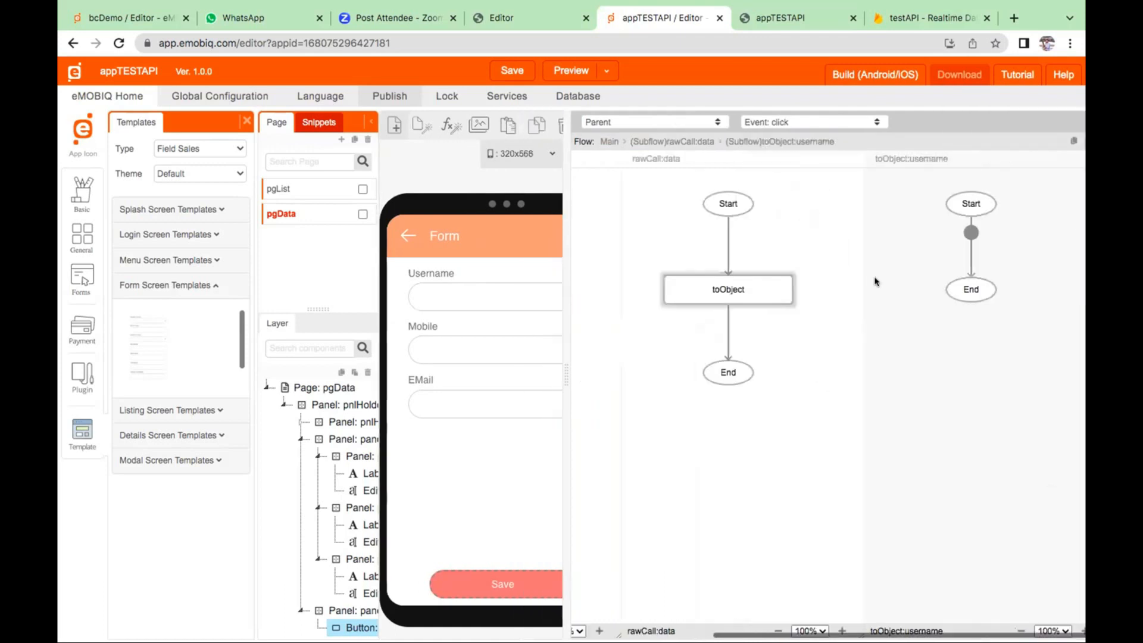
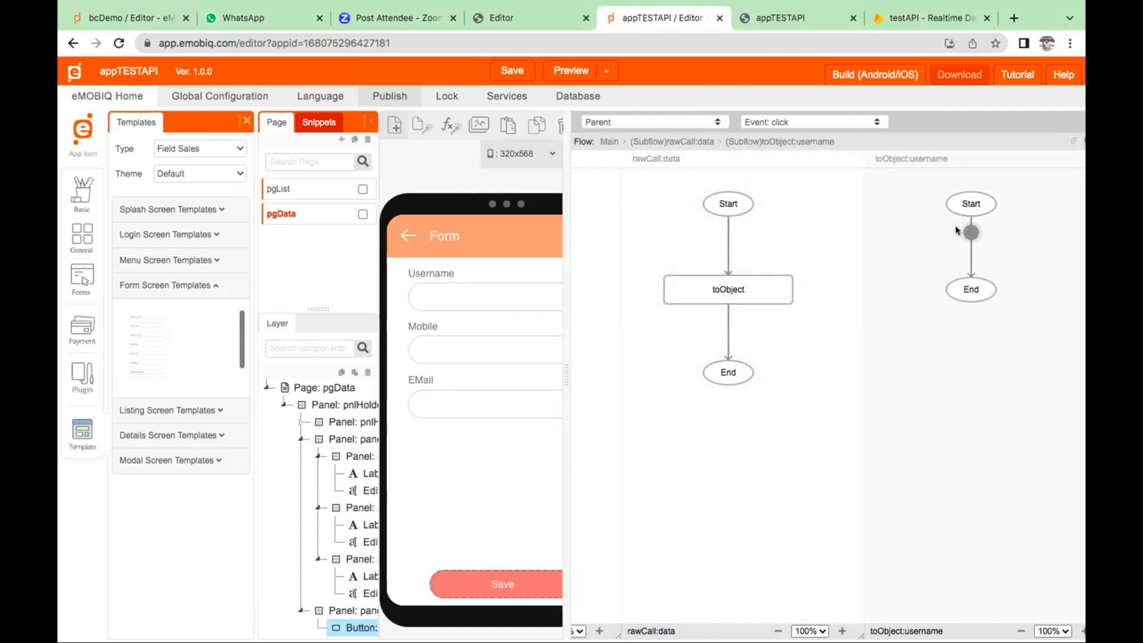
Step: Replace the function on the toObject action's username parameter in the rawCall data subflow with the fixed value user_1
{"action": "left_click", "coordinate": [719, 287]}
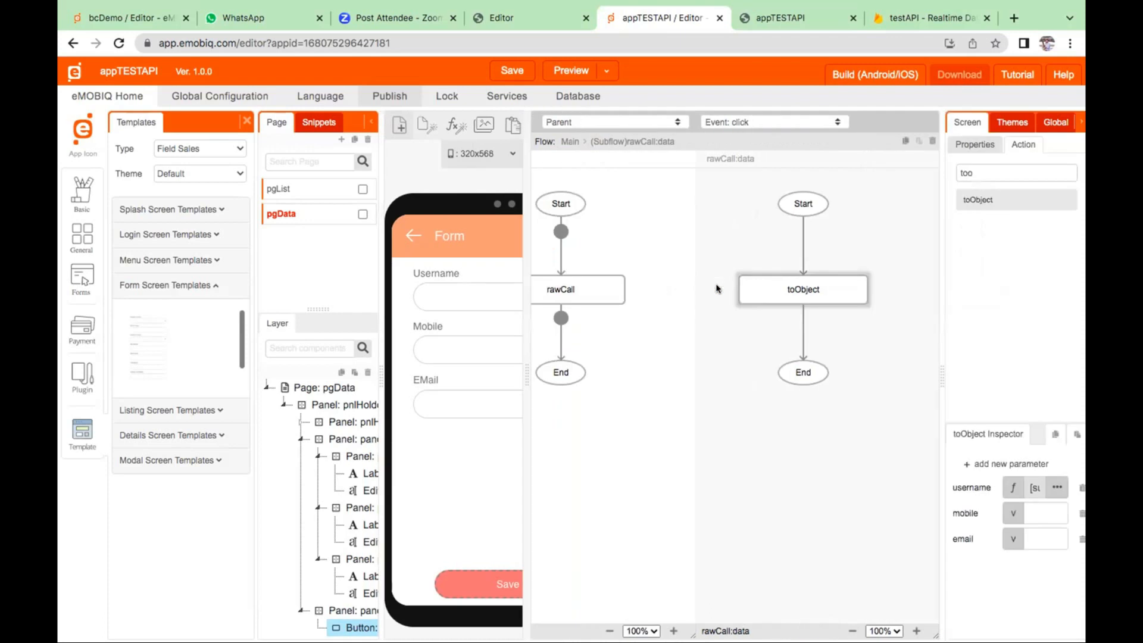
{"action": "left_click_drag", "start_coordinate": [973, 173], "coordinate": [947, 176]}
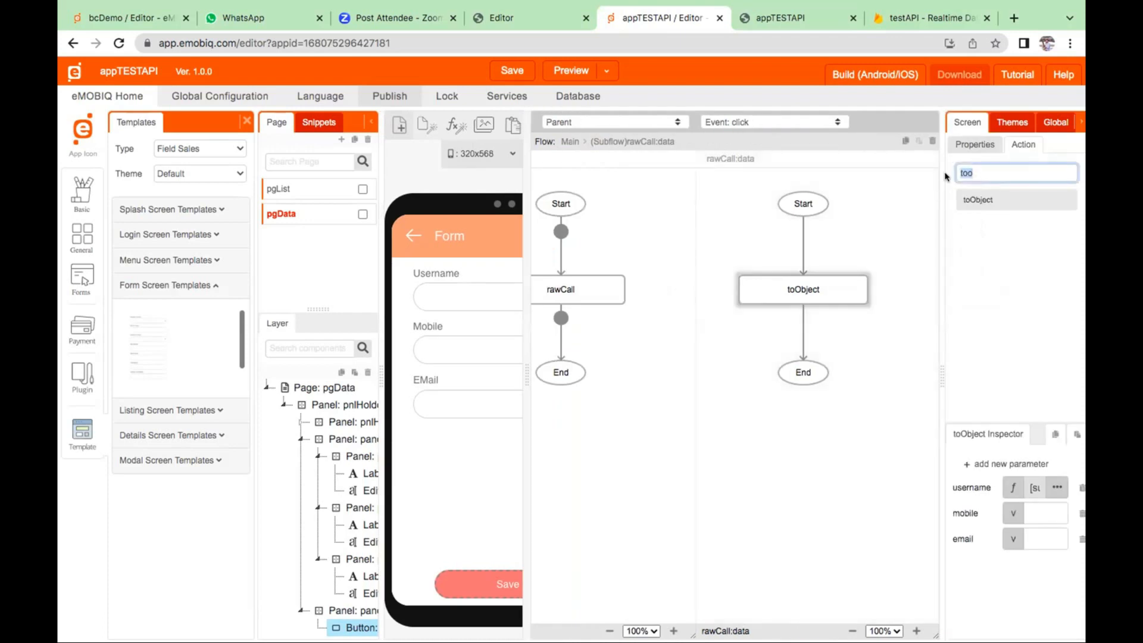
{"action": "type", "text": "co"}
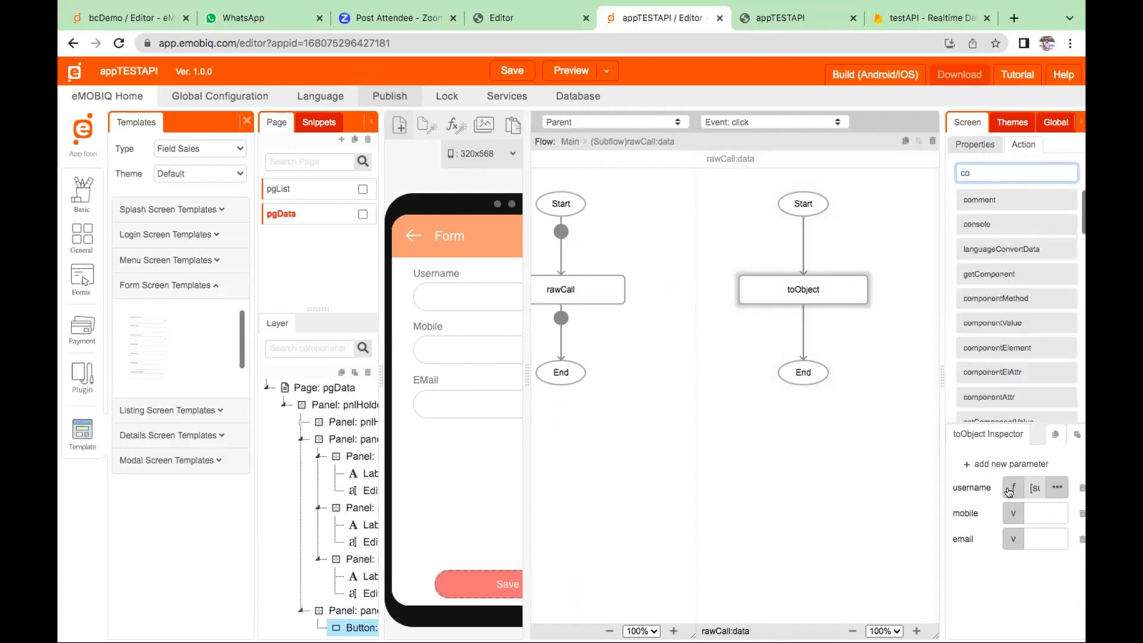
{"action": "left_click", "coordinate": [1013, 513]}
{"action": "left_click", "coordinate": [1015, 516]}
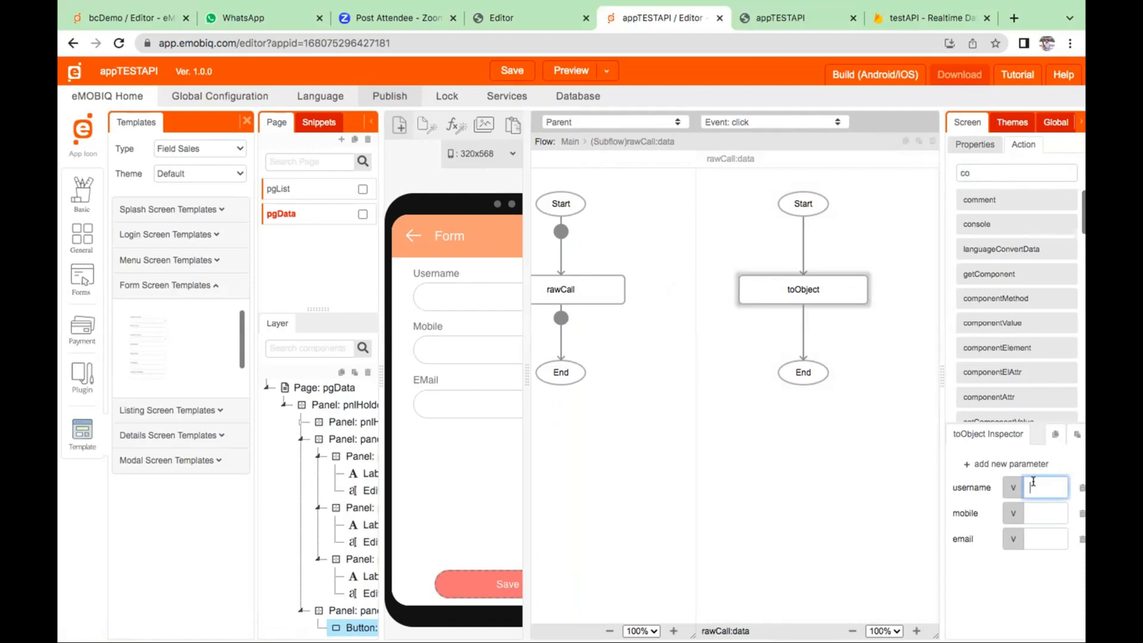
{"action": "type", "text": "123"}
{"action": "key", "text": "ctrl+a"}
{"action": "type", "text": "user_1"}
Step: Enter a sample phone number as the fixed value of the toObject mobile parameter
{"action": "left_click", "coordinate": [1041, 513]}
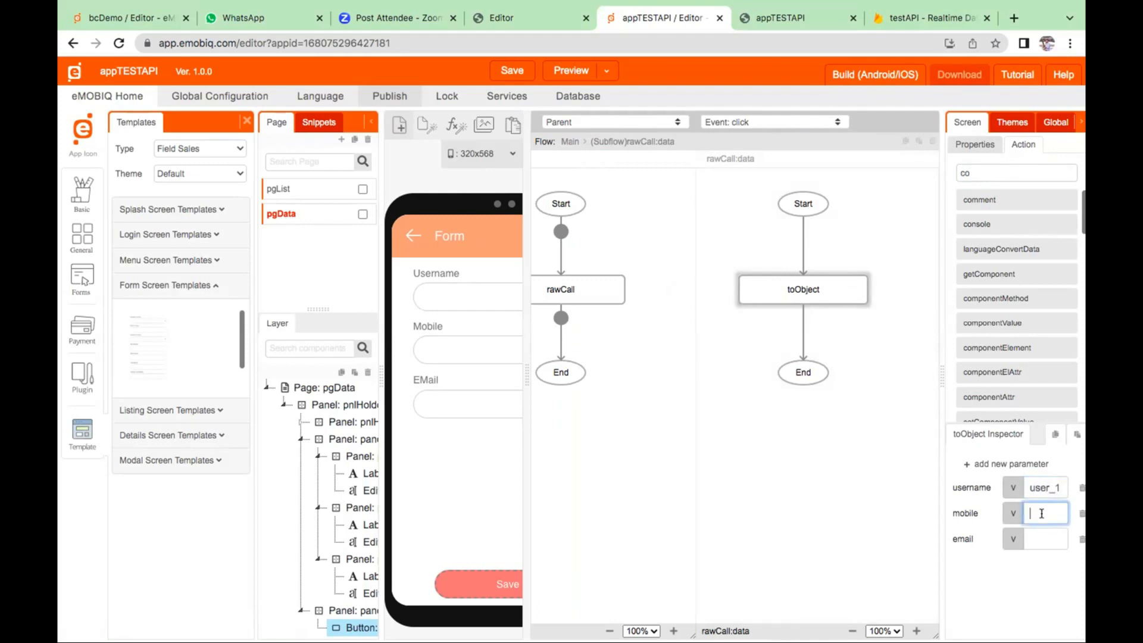
{"action": "type", "text": "96557788"}
Step: Enter a sample e-mail address as the toObject email parameter's value and save the project
{"action": "left_click", "coordinate": [1044, 539]}
{"action": "type", "text": "samp"}
{"action": "key", "text": "BackSpace"}
{"action": "key", "text": "BackSpace"}
{"action": "key", "text": "BackSpace"}
{"action": "key", "text": "BackSpace"}
{"action": "type", "text": "suser_1"}
{"action": "key", "text": "BackSpace"}
{"action": "key", "text": "BackSpace"}
{"action": "key", "text": "BackSpace"}
{"action": "key", "text": "BackSpace"}
{"action": "key", "text": "BackSpace"}
{"action": "key", "text": "BackSpace"}
{"action": "key", "text": "BackSpace"}
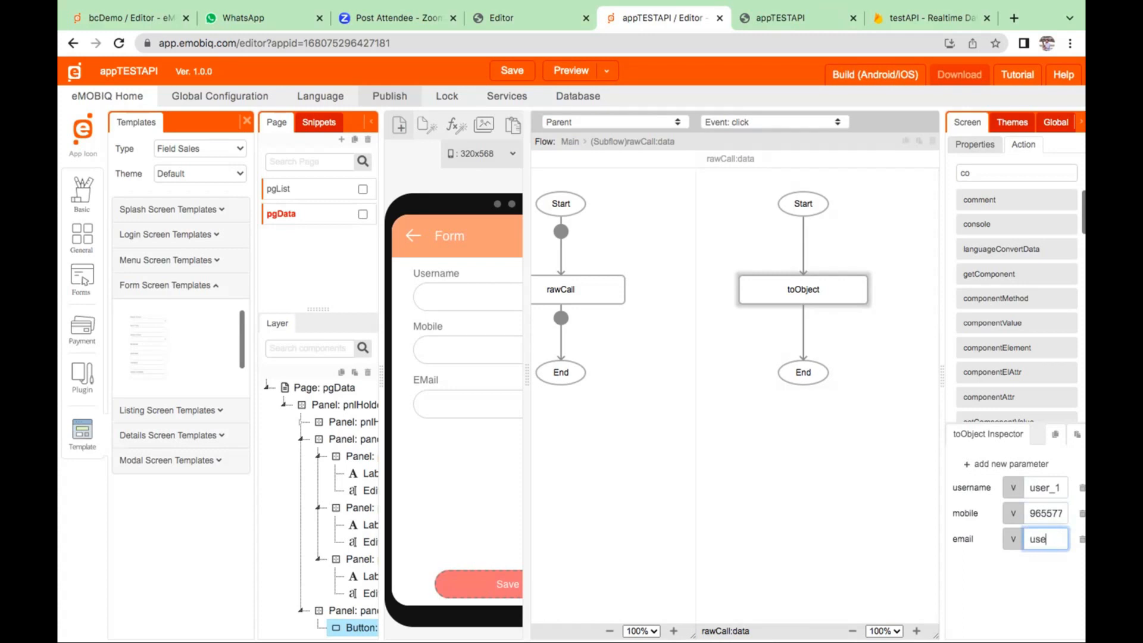
{"action": "left_click", "coordinate": [512, 71]}
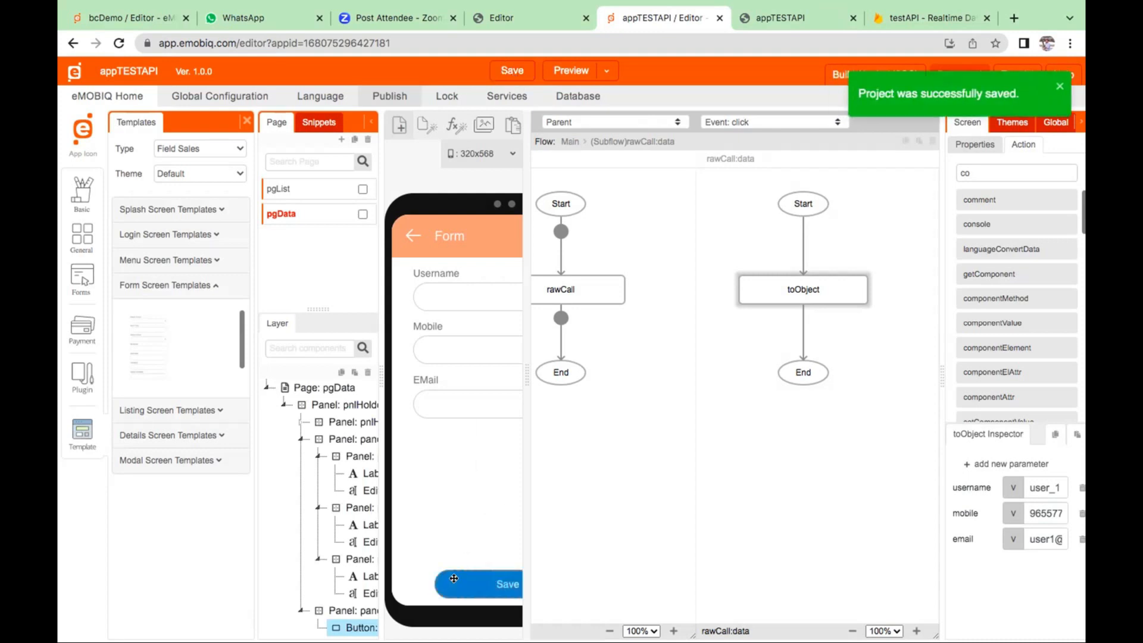
Step: Reload the appTESTAPI preview from its base address without the page fragment and open the user form from the User List header
{"action": "left_click", "coordinate": [769, 23]}
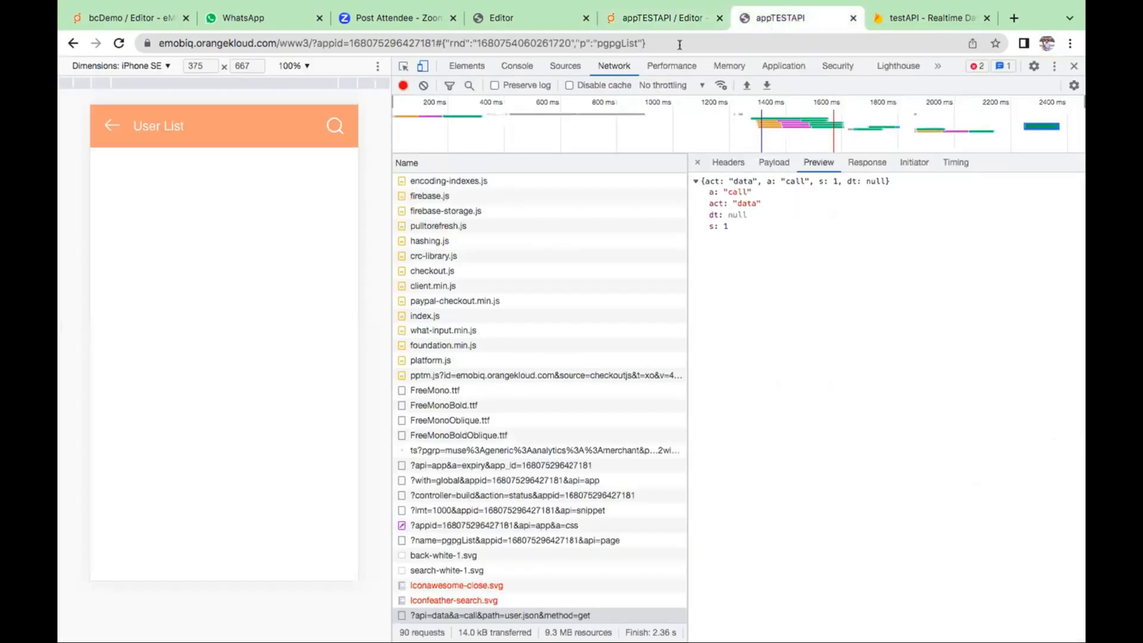
{"action": "left_click_drag", "start_coordinate": [648, 43], "coordinate": [434, 40]}
{"action": "key", "text": "BackSpace"}
{"action": "key", "text": "Return"}
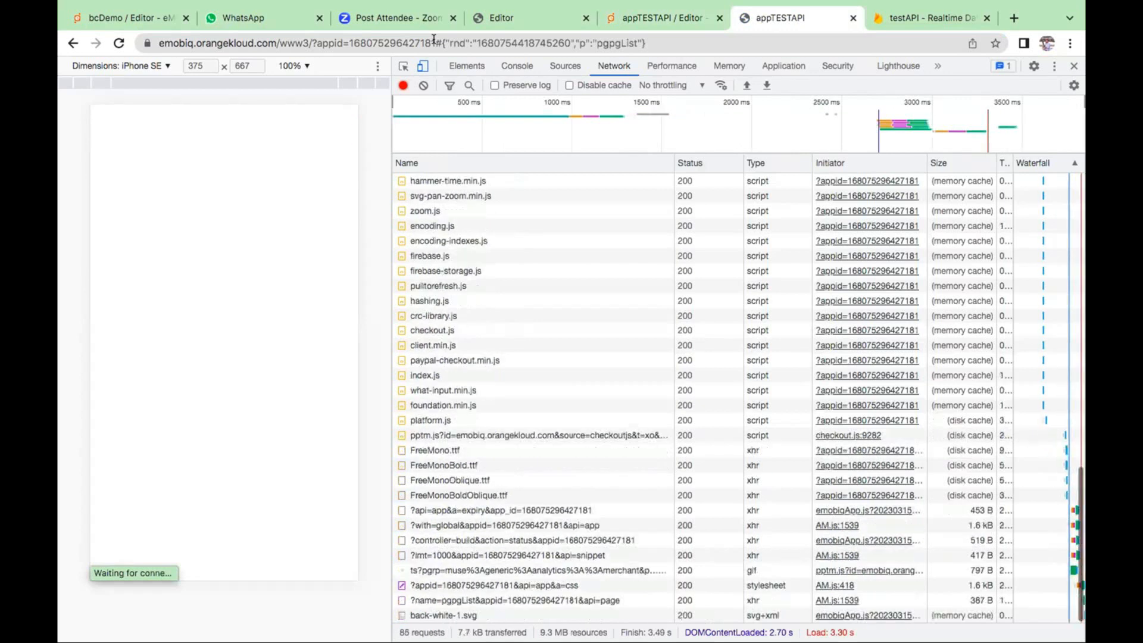
{"action": "left_click", "coordinate": [301, 128]}
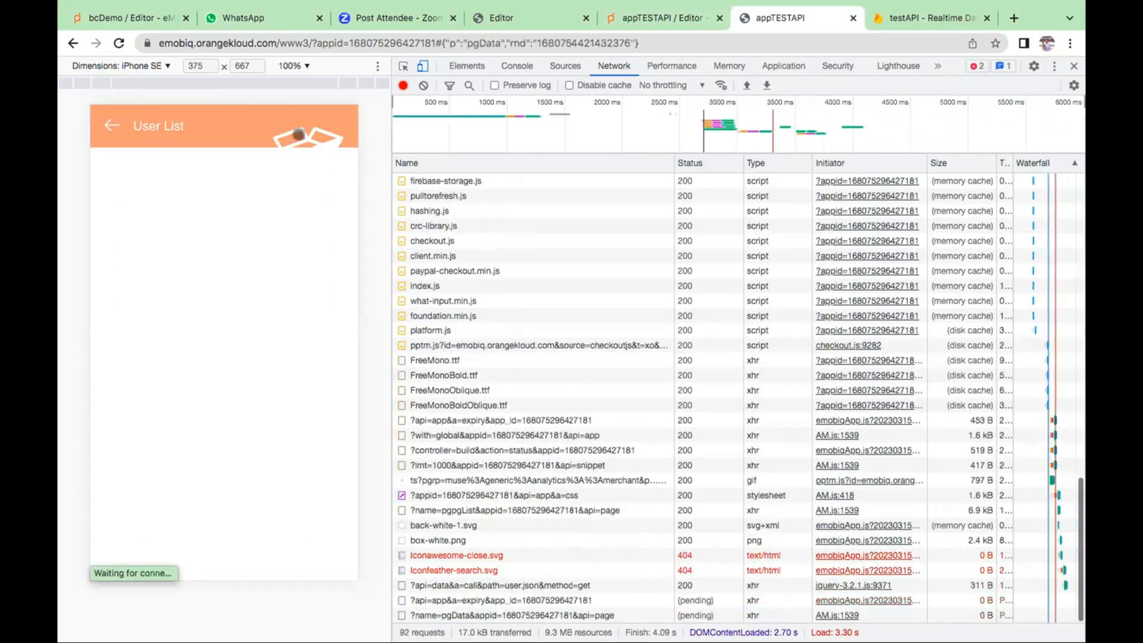
Step: Fill in the form with Username 1, Mobile 2 and EMail 3, and save it with a cleared network log
{"action": "left_click", "coordinate": [260, 188]}
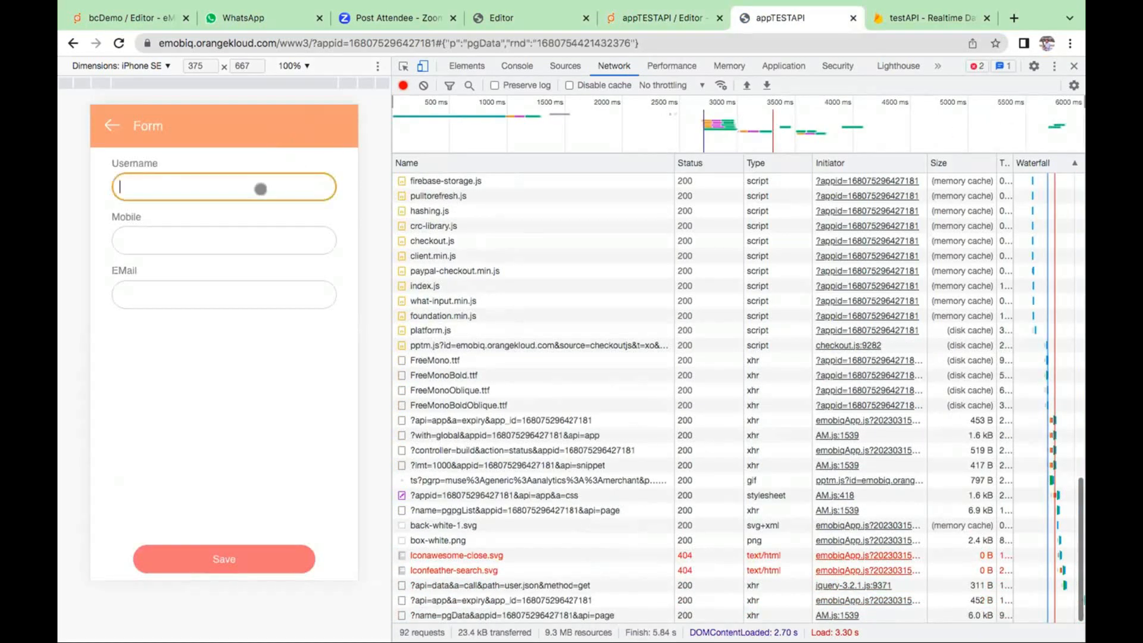
{"action": "type", "text": "1"}
{"action": "left_click", "coordinate": [235, 231]}
{"action": "type", "text": "2"}
{"action": "left_click", "coordinate": [231, 286]}
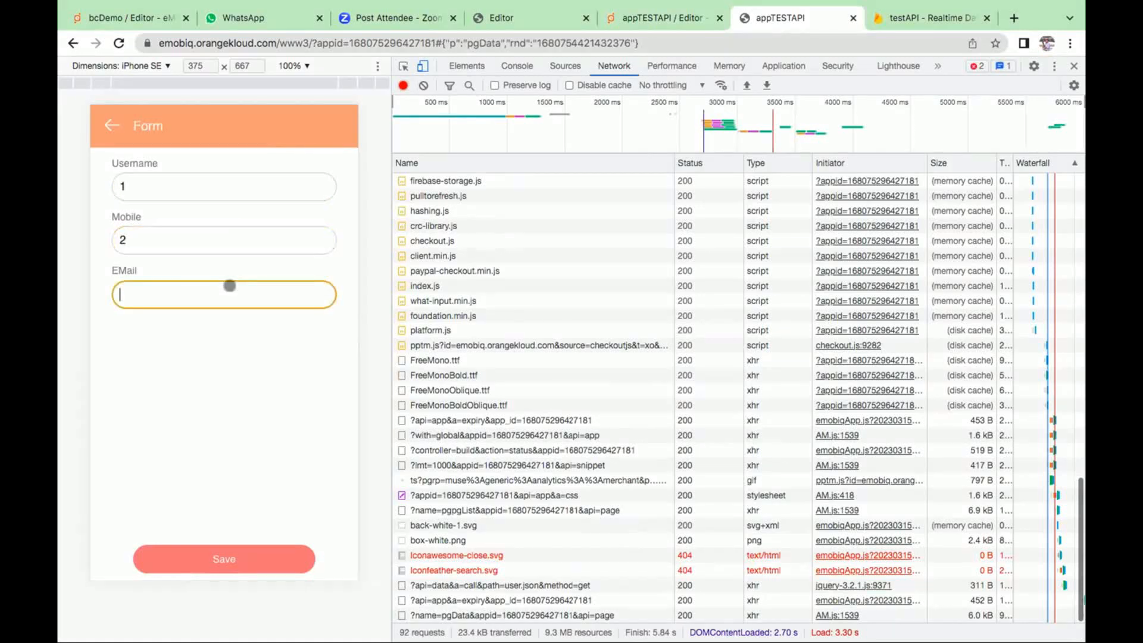
{"action": "type", "text": "3"}
{"action": "left_click", "coordinate": [423, 85]}
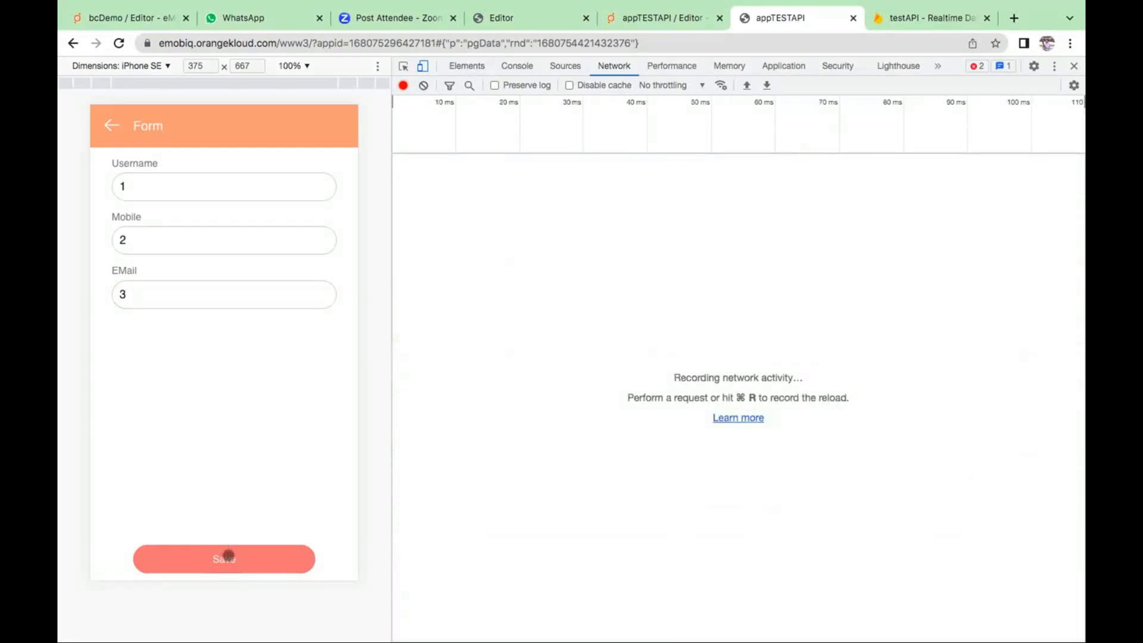
{"action": "left_click", "coordinate": [228, 555]}
Step: Examine the payload and the returned record name of the user.json POST request
{"action": "left_click", "coordinate": [475, 179]}
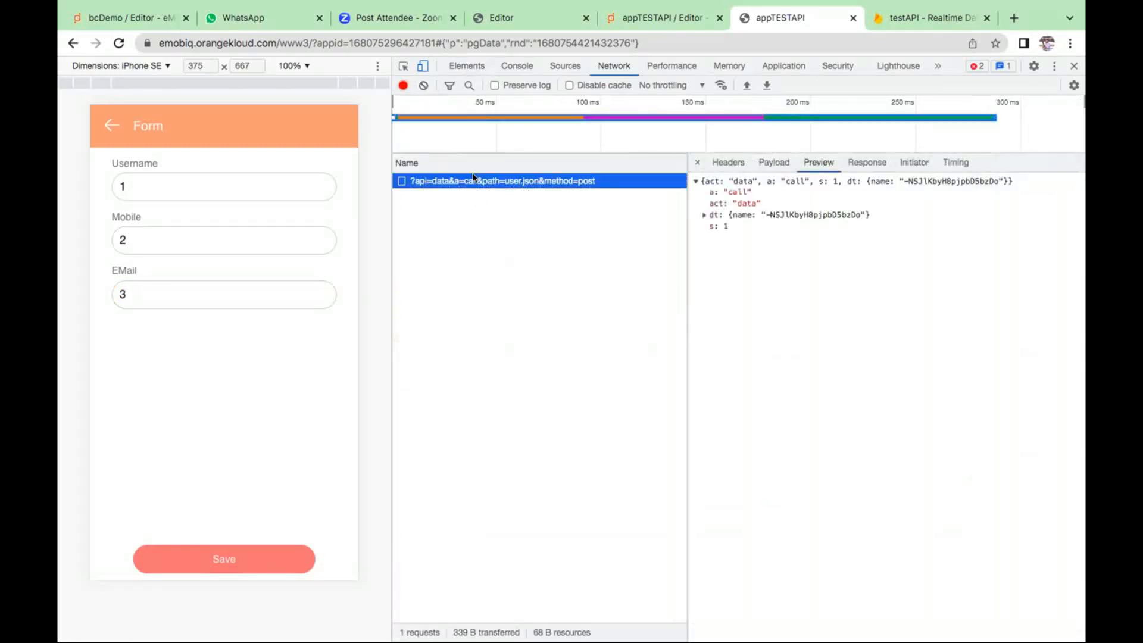
{"action": "left_click", "coordinate": [704, 215]}
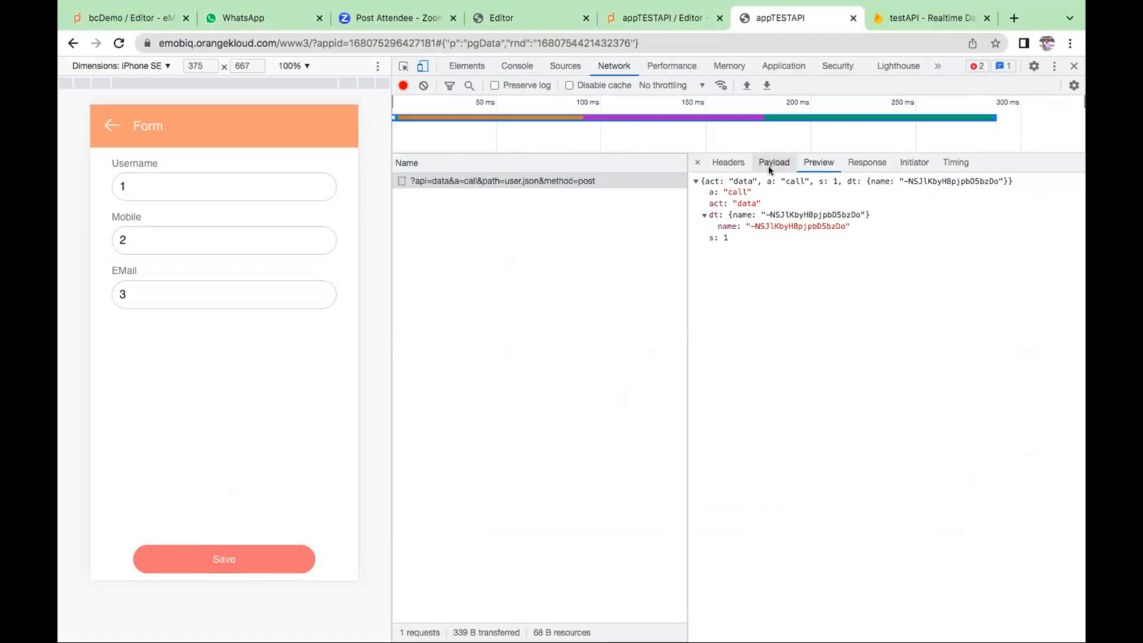
{"action": "left_click", "coordinate": [770, 165]}
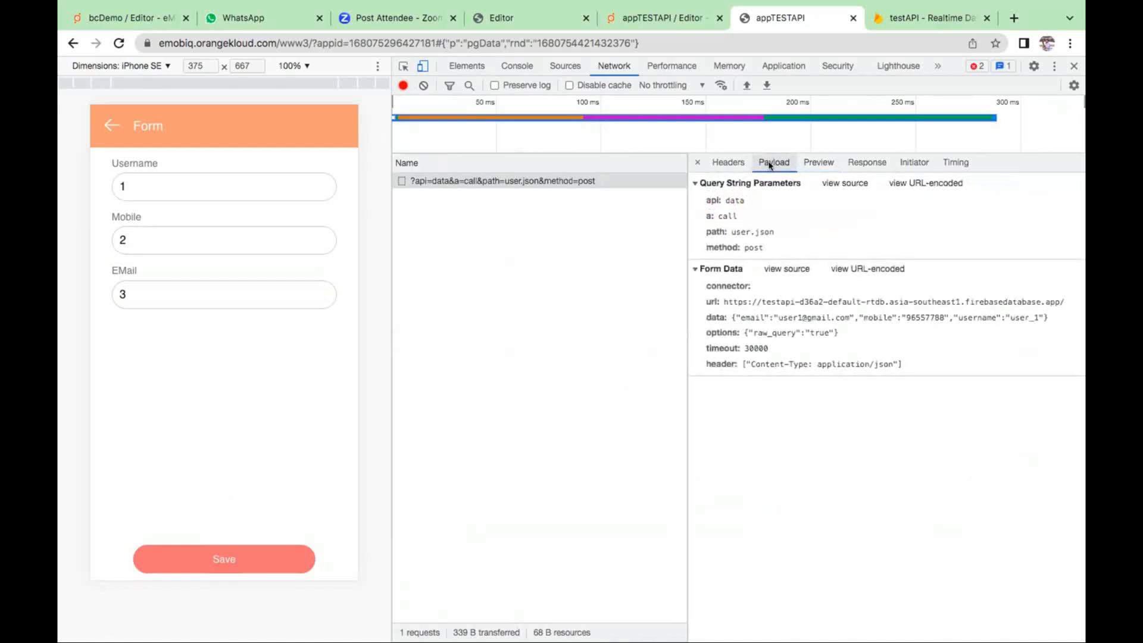
{"action": "left_click", "coordinate": [820, 164]}
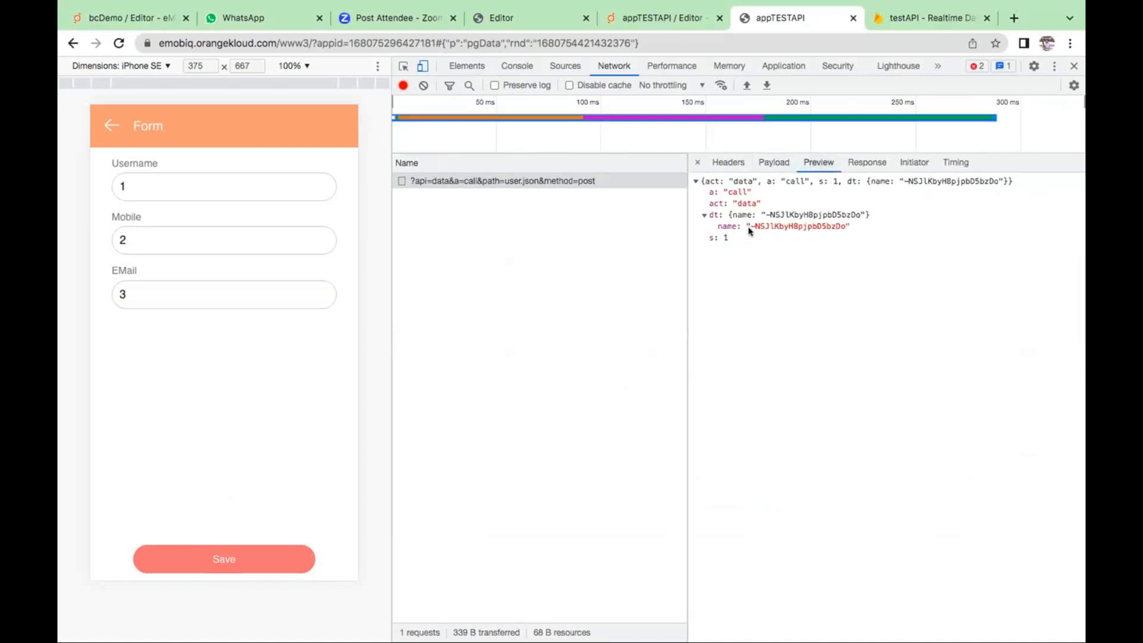
{"action": "left_click_drag", "start_coordinate": [750, 226], "coordinate": [841, 225]}
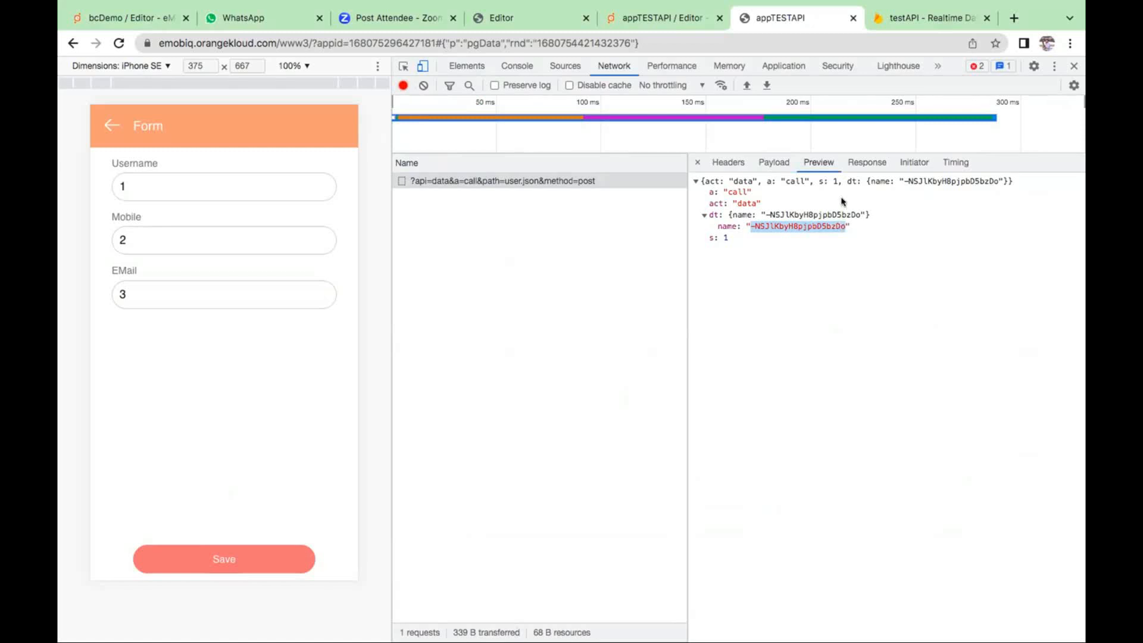
Step: Switch to the Firebase Realtime Database and expand the user node and its record to check the stored fields
{"action": "left_click", "coordinate": [897, 17]}
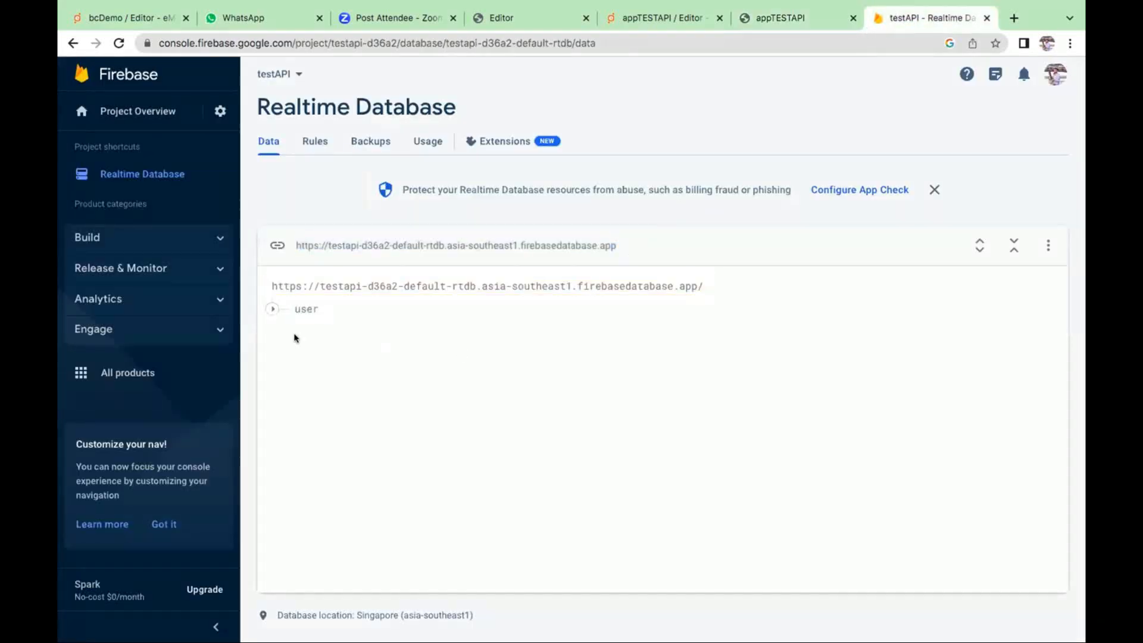
{"action": "left_click", "coordinate": [272, 310]}
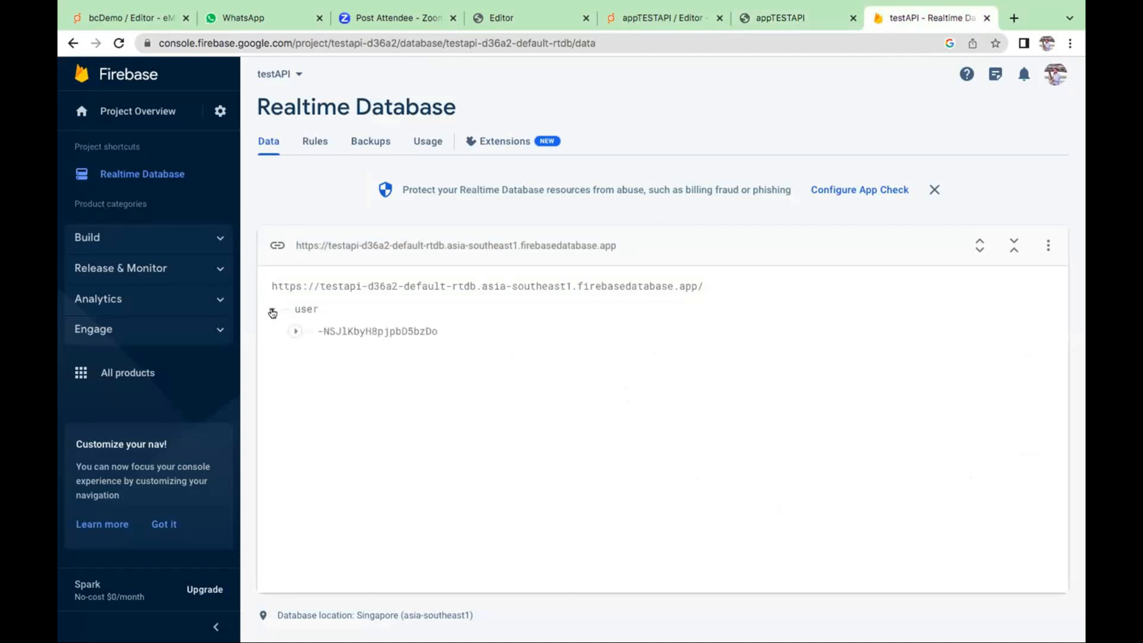
{"action": "left_click", "coordinate": [295, 331]}
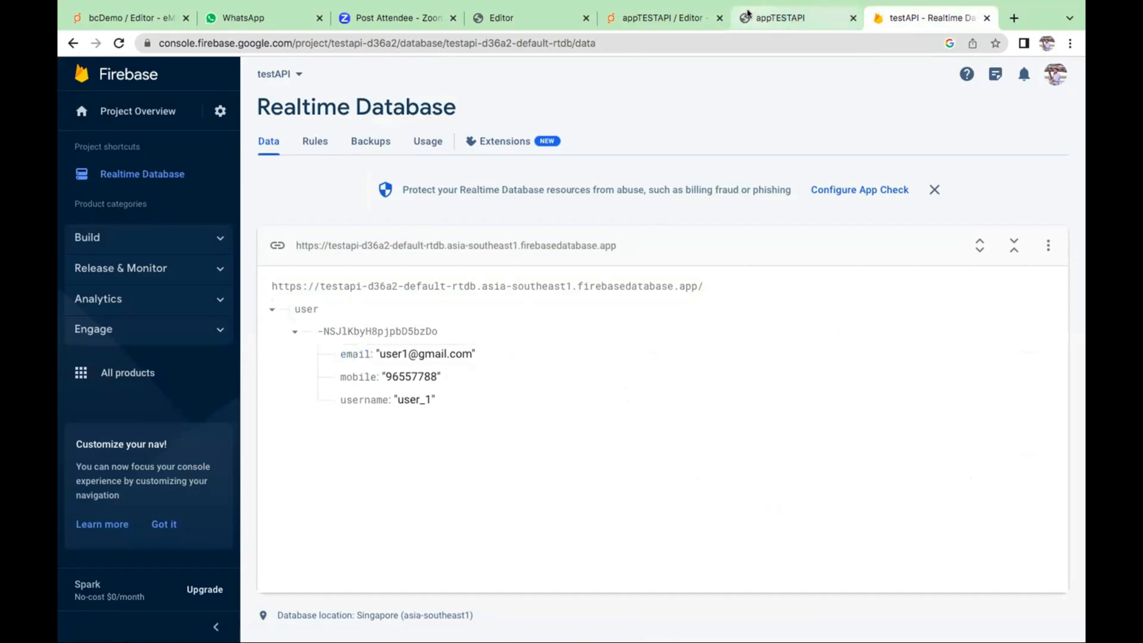
Step: Reload the appTESTAPI preview from its base address and examine the user record returned by the user.json GET request
{"action": "left_click", "coordinate": [780, 17]}
{"action": "left_click_drag", "start_coordinate": [649, 37], "coordinate": [434, 39]}
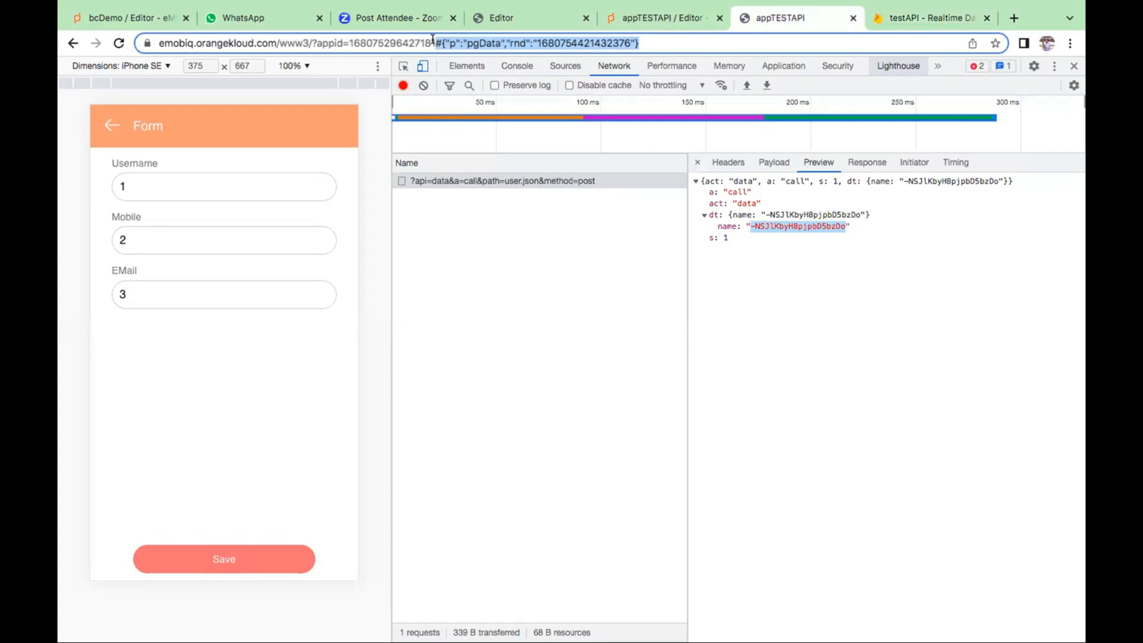
{"action": "key", "text": "BackSpace"}
{"action": "key", "text": "Return"}
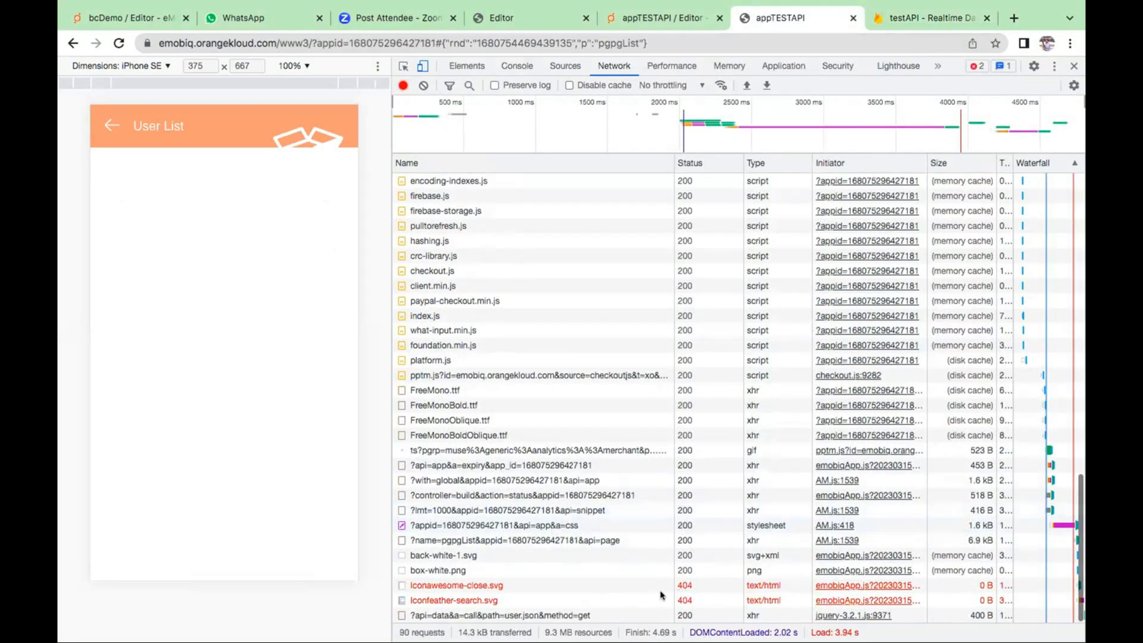
{"action": "left_click", "coordinate": [539, 615]}
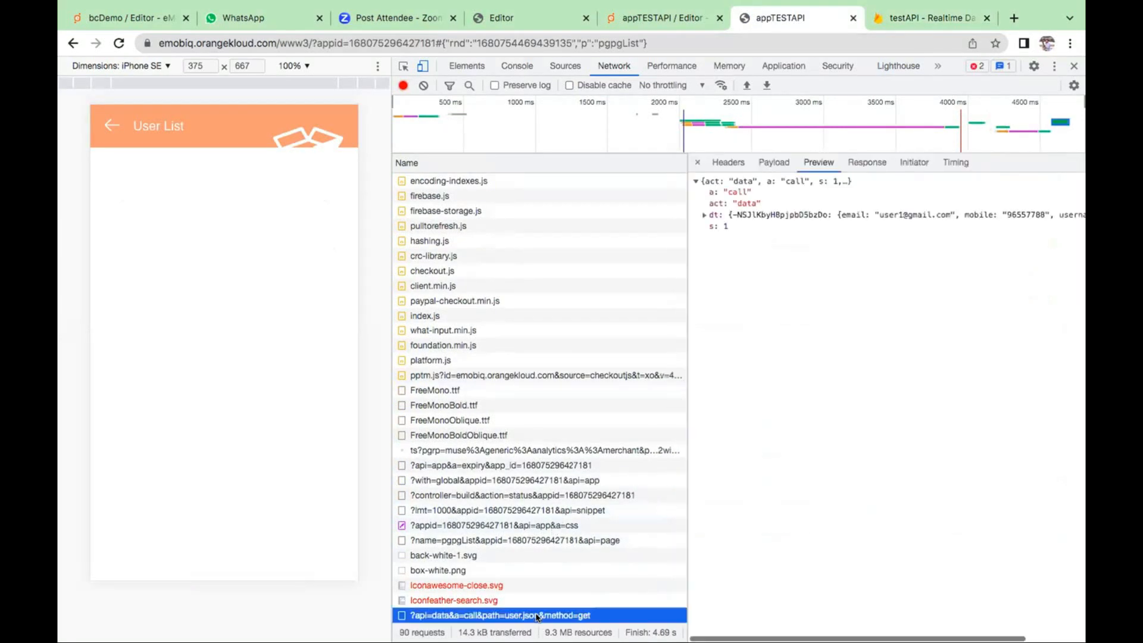
{"action": "left_click", "coordinate": [750, 215]}
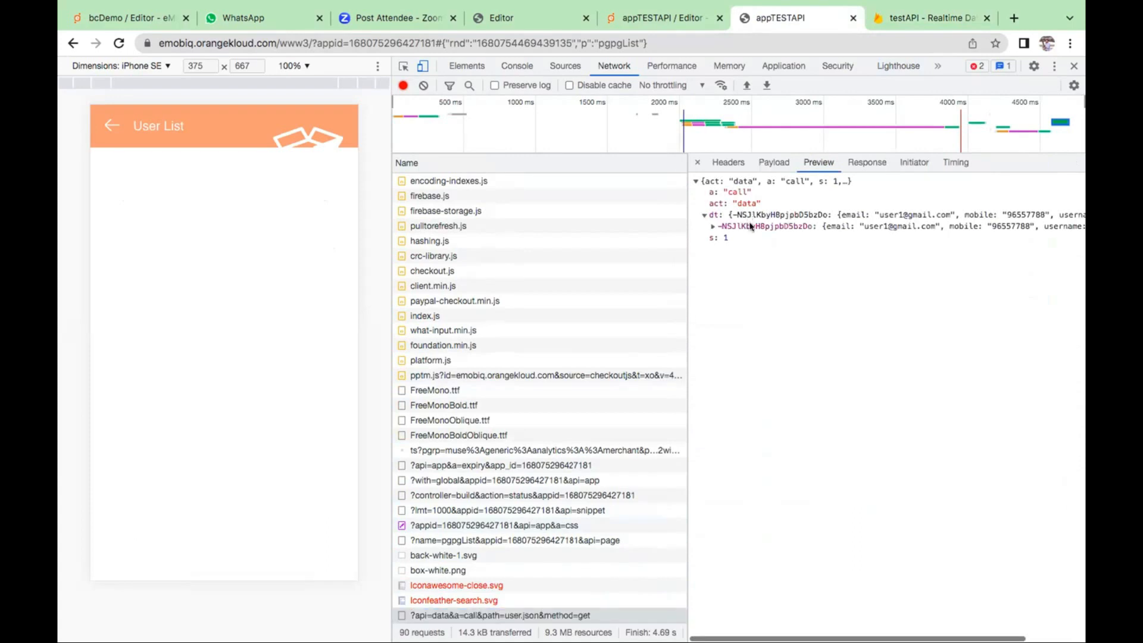
{"action": "left_click", "coordinate": [749, 226]}
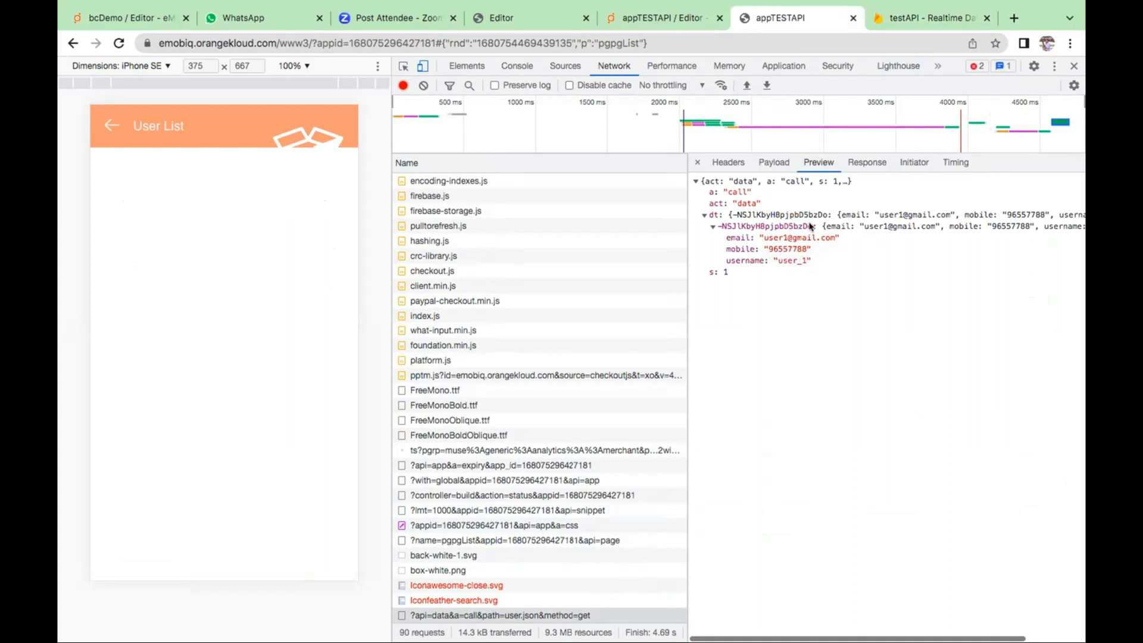
{"action": "left_click_drag", "start_coordinate": [812, 227], "coordinate": [714, 227]}
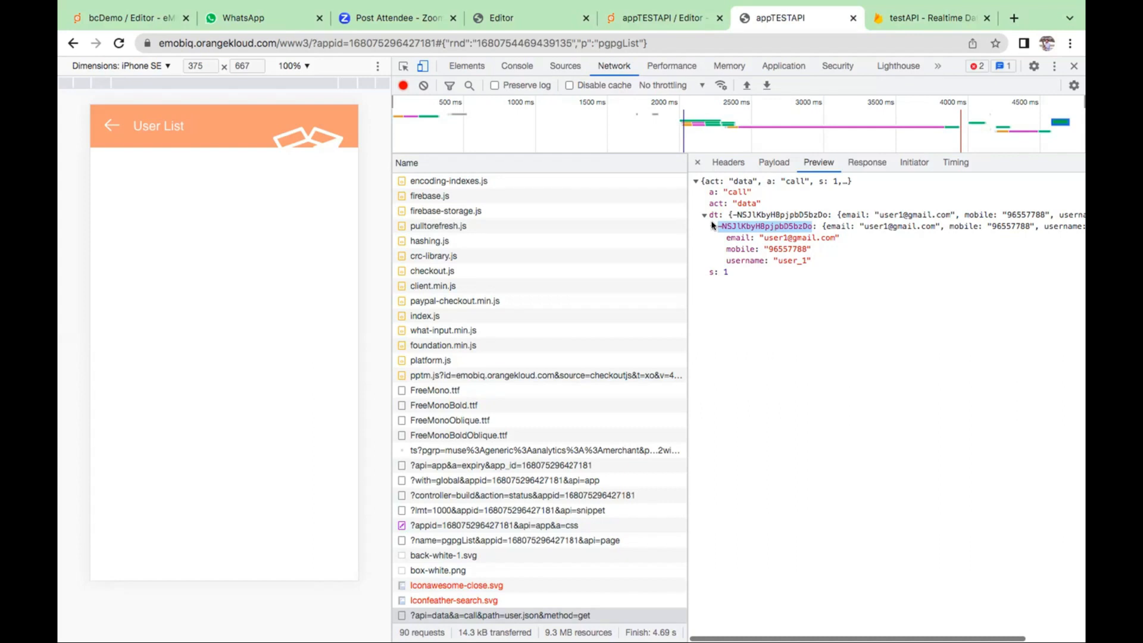
Step: Return to the eMOBIQ editor and look through the list of available service connectors
{"action": "left_click", "coordinate": [643, 19]}
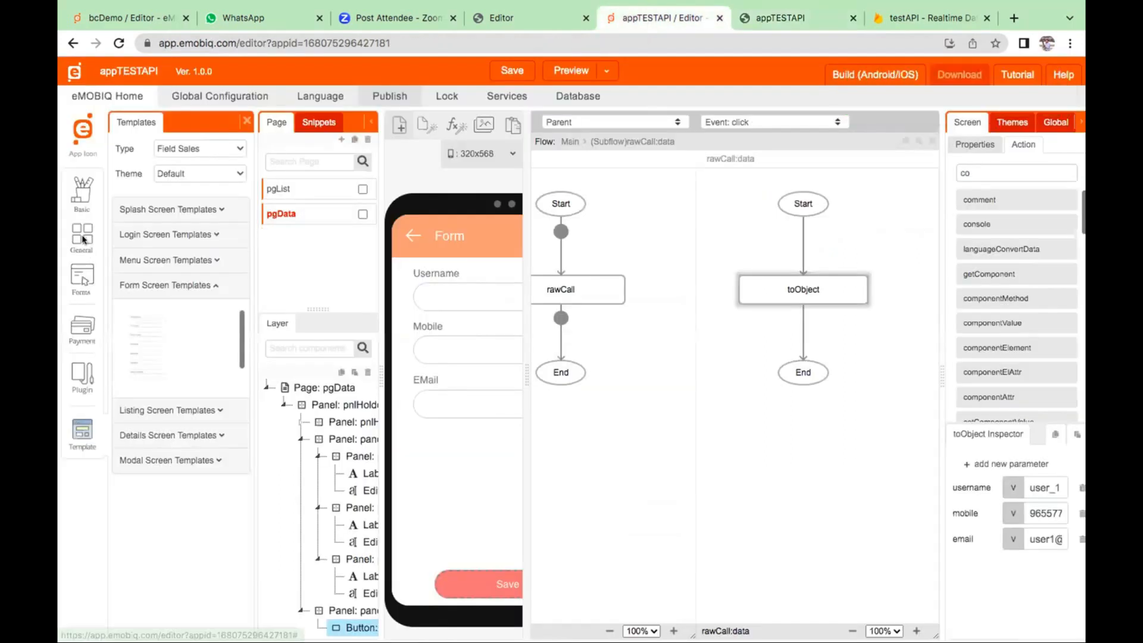
{"action": "mouse_move", "coordinate": [84, 367]}
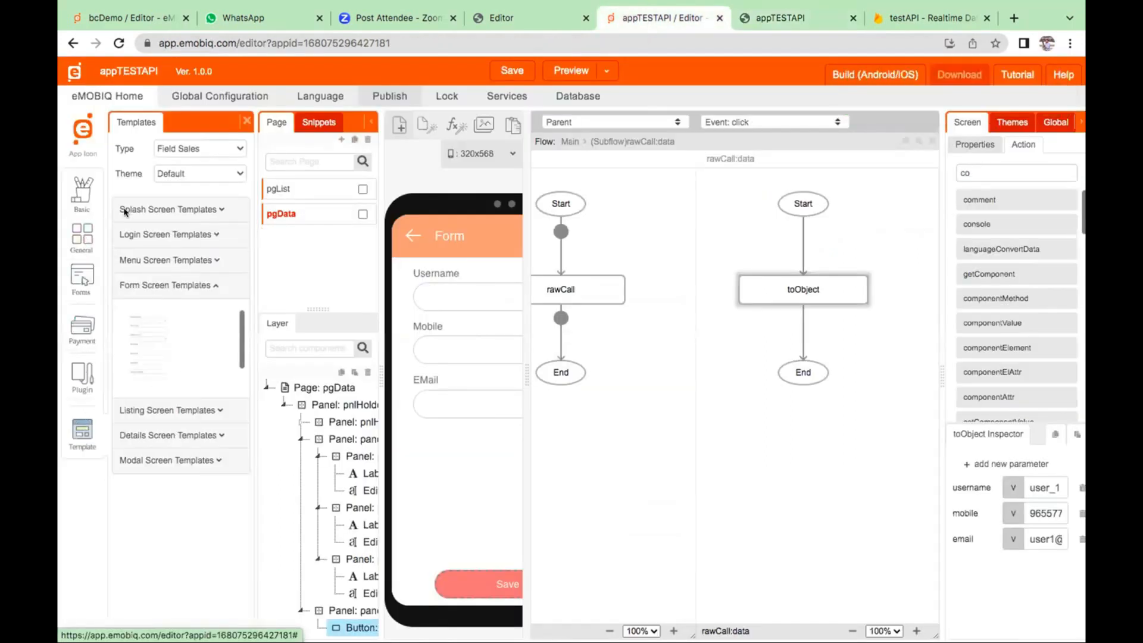
{"action": "left_click", "coordinate": [497, 95]}
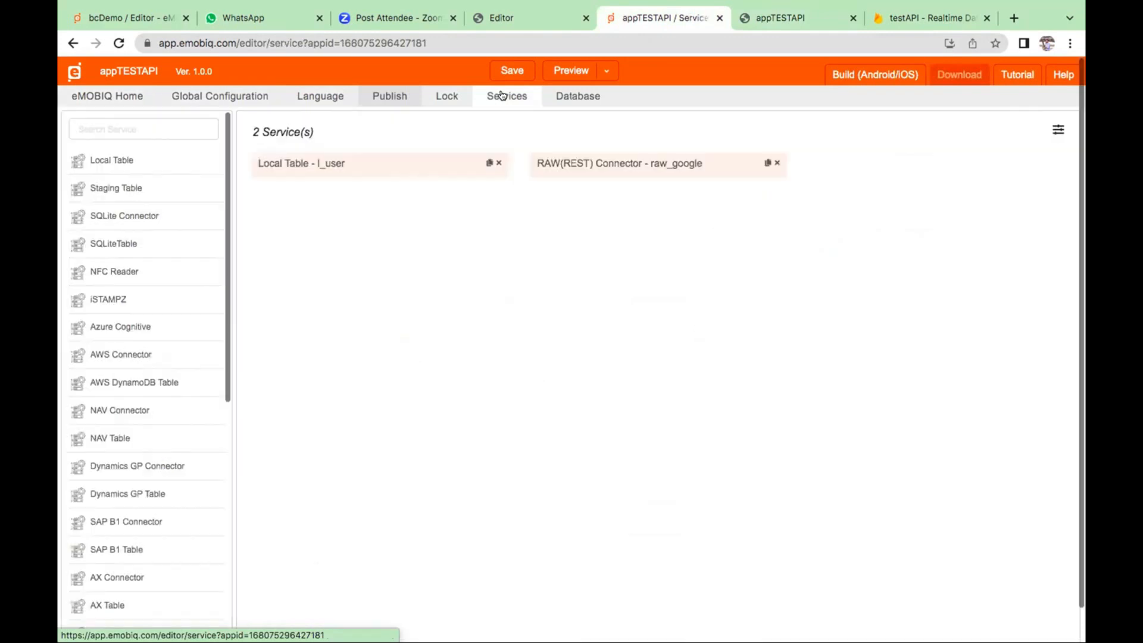
{"action": "scroll", "coordinate": [125, 394], "scroll_direction": "down", "scroll_amount": 3}
{"action": "scroll", "coordinate": [125, 395], "scroll_direction": "down", "scroll_amount": 6}
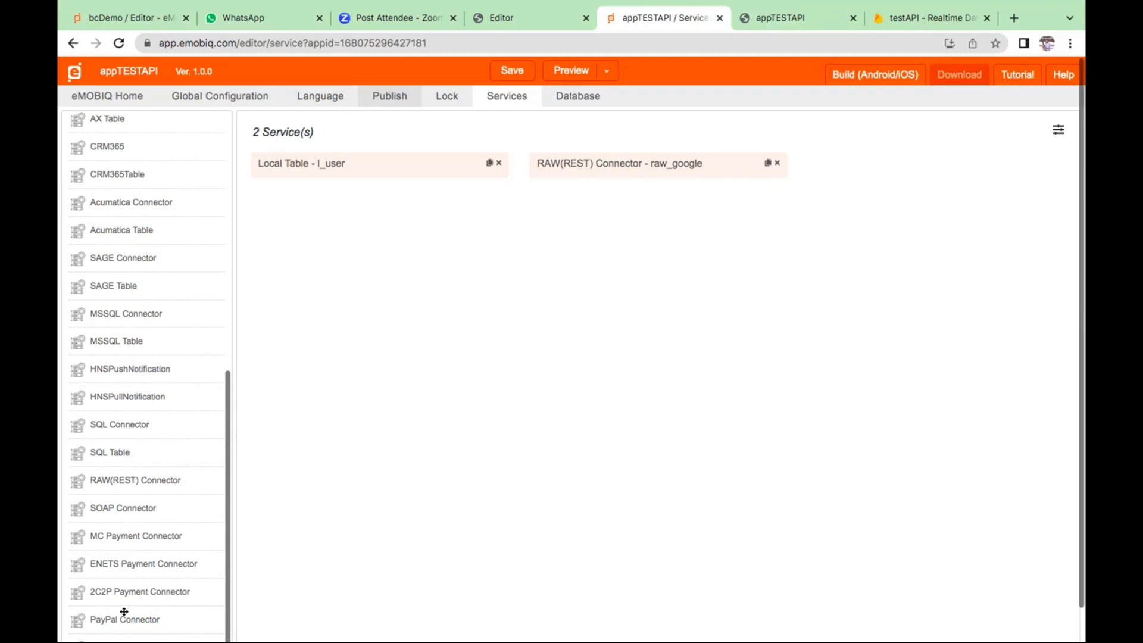
{"action": "scroll", "coordinate": [123, 454], "scroll_direction": "up", "scroll_amount": 1}
{"action": "scroll", "coordinate": [123, 454], "scroll_direction": "up", "scroll_amount": 7}
{"action": "scroll", "coordinate": [123, 454], "scroll_direction": "up", "scroll_amount": 3}
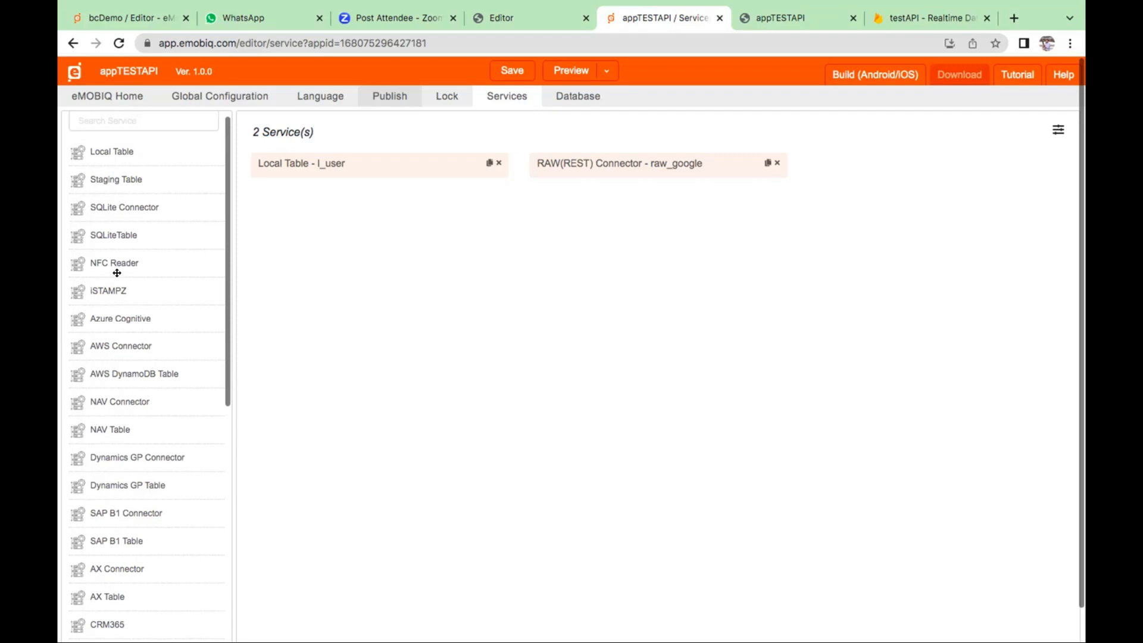
Step: View the app's language settings and its general global configuration
{"action": "left_click", "coordinate": [301, 96]}
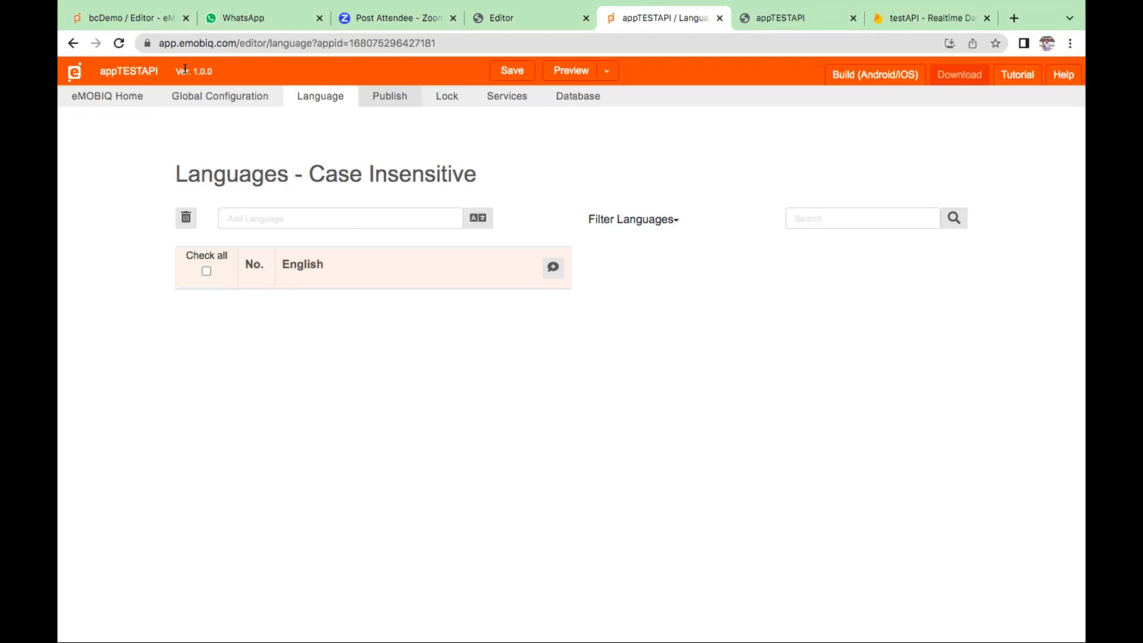
{"action": "left_click", "coordinate": [193, 99]}
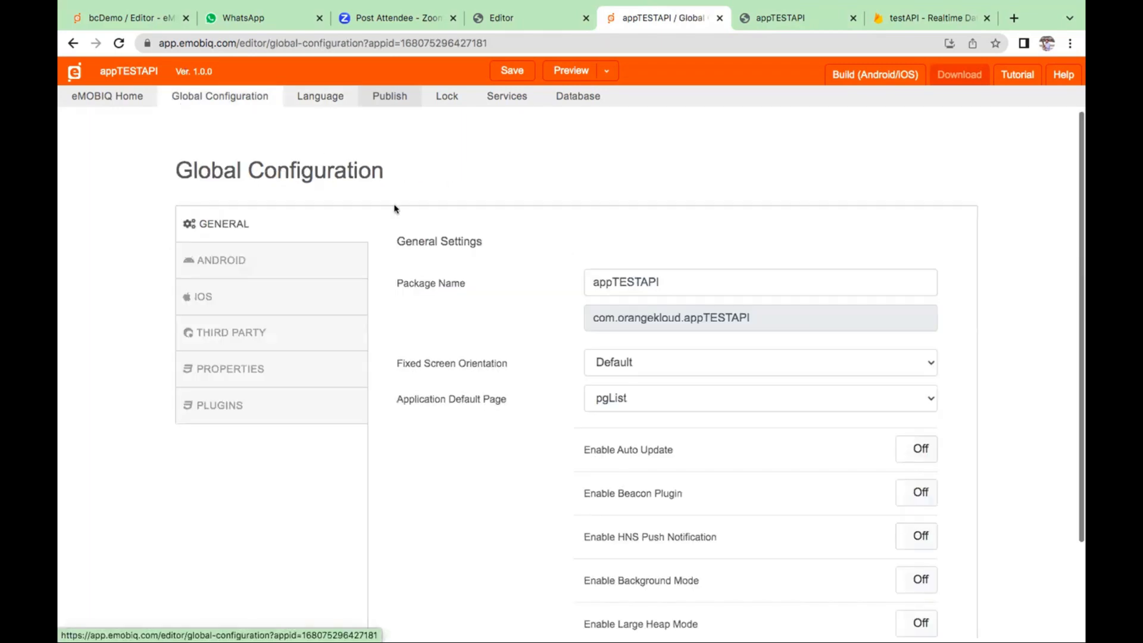
Step: Enable Auto Update in the app's general settings
{"action": "scroll", "coordinate": [477, 274], "scroll_direction": "down", "scroll_amount": 4}
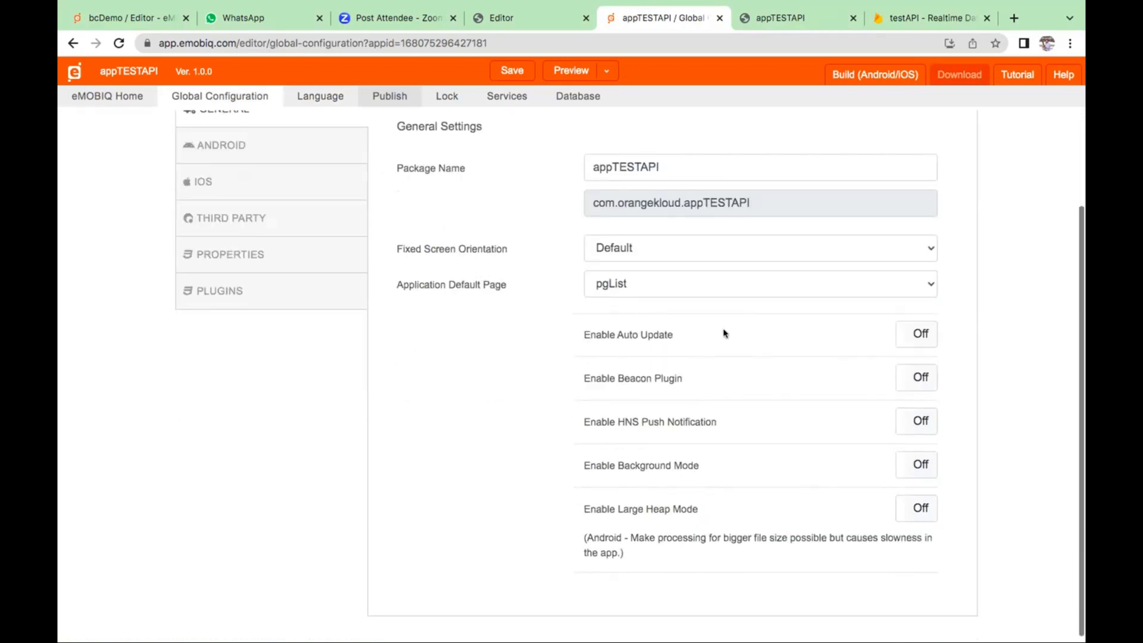
{"action": "left_click", "coordinate": [903, 335]}
{"action": "scroll", "coordinate": [903, 335], "scroll_direction": "up", "scroll_amount": 1}
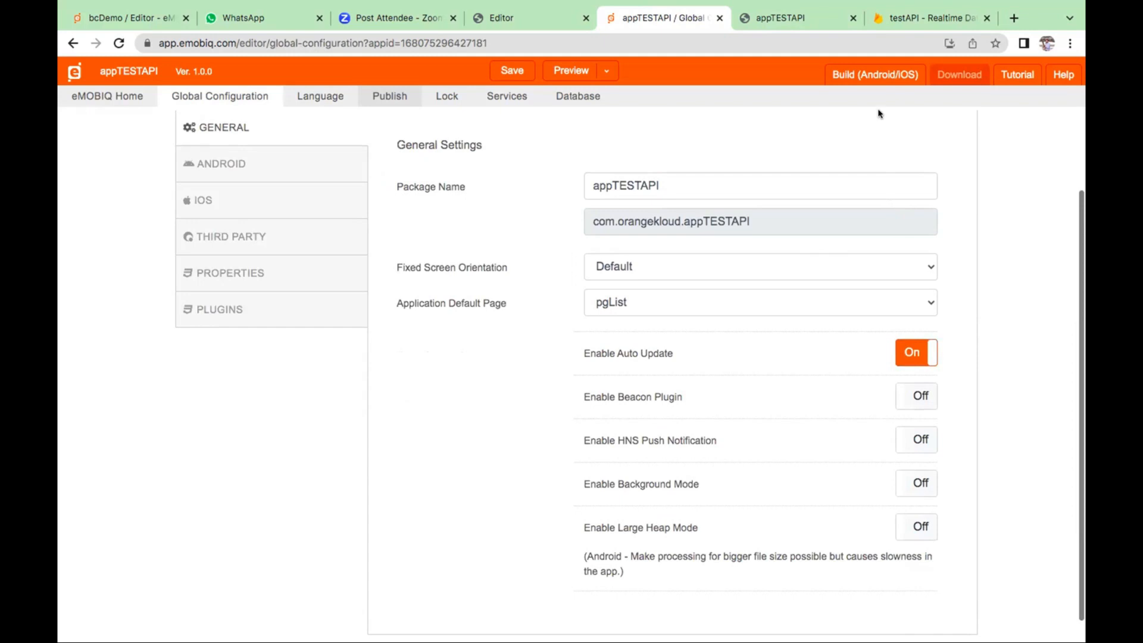
Step: Open the Android/iOS build settings and choose Release as the build mode
{"action": "left_click", "coordinate": [867, 82]}
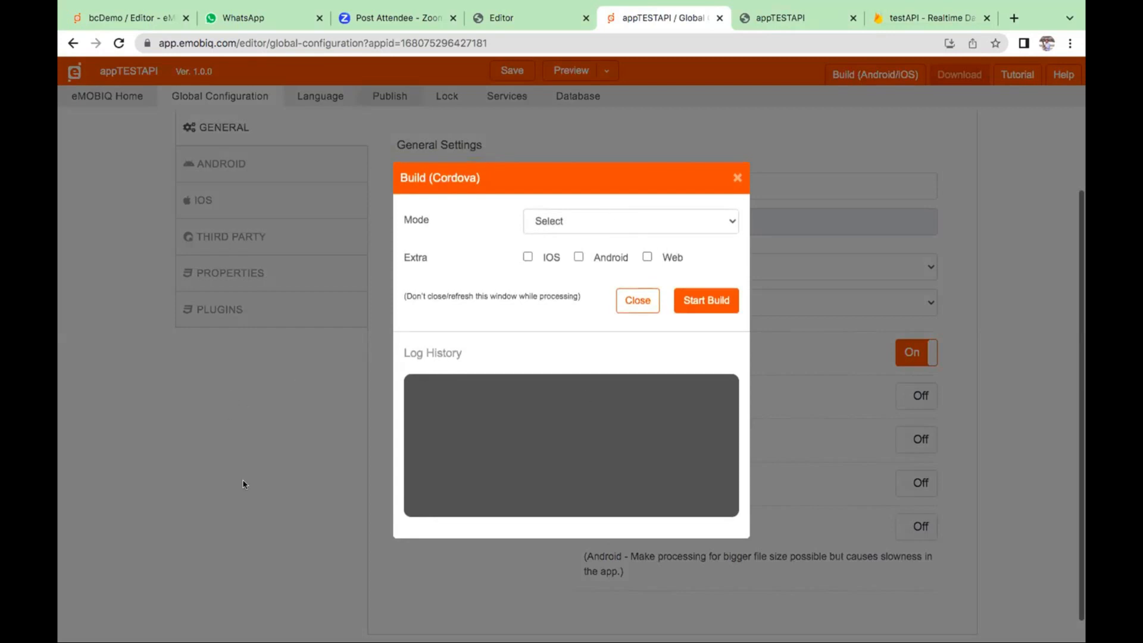
{"action": "left_click", "coordinate": [561, 224]}
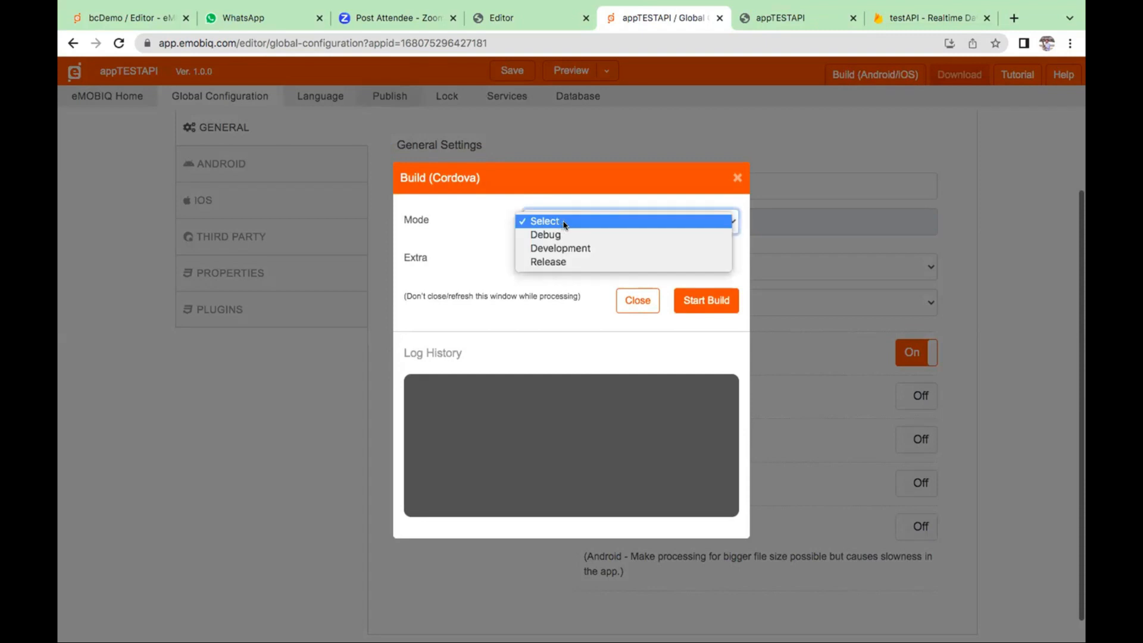
{"action": "left_click", "coordinate": [566, 263]}
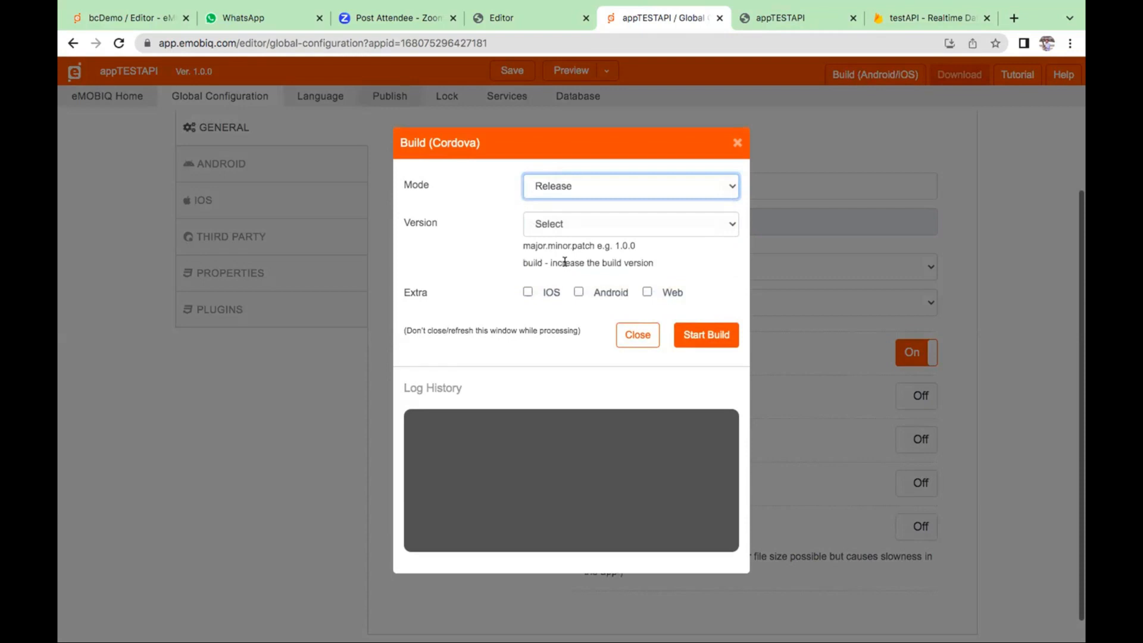
{"action": "left_click", "coordinate": [574, 188]}
{"action": "left_click", "coordinate": [574, 189]}
Step: Try the Major and Minor version options for the release build and set the version to Patch
{"action": "left_click", "coordinate": [567, 223]}
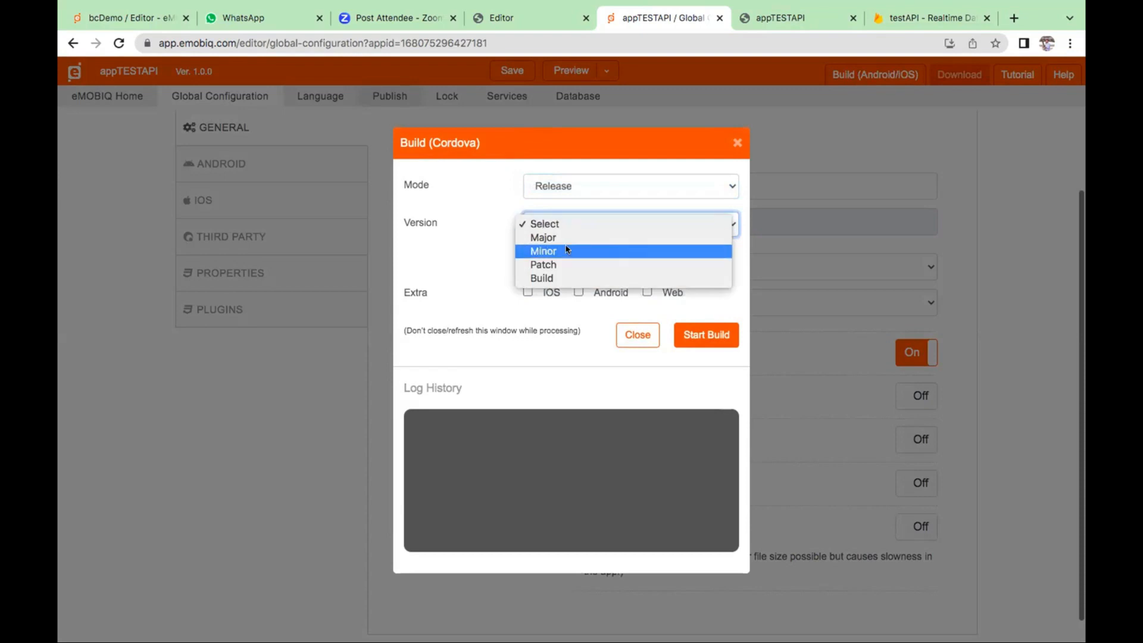
{"action": "left_click", "coordinate": [566, 238]}
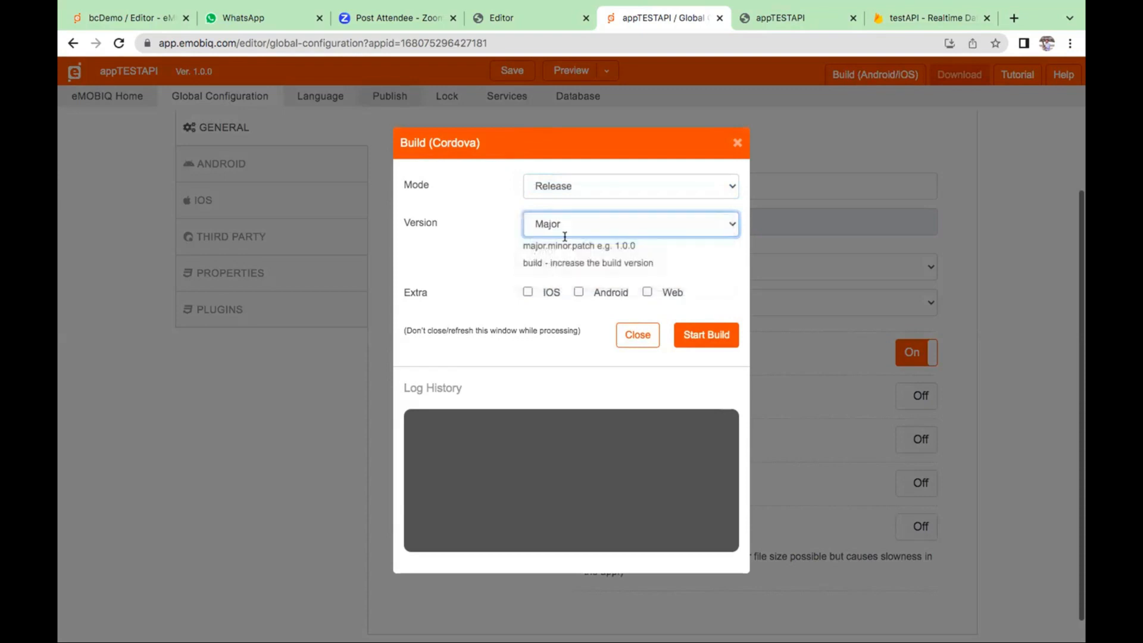
{"action": "left_click_drag", "start_coordinate": [617, 245], "coordinate": [635, 245]}
{"action": "left_click", "coordinate": [590, 233]}
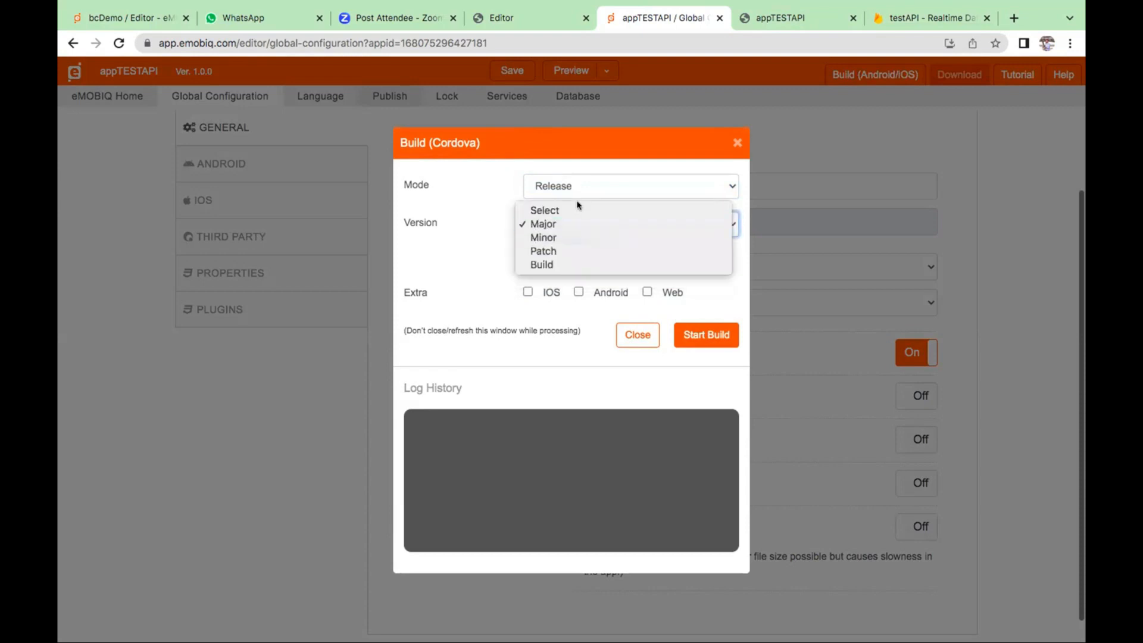
{"action": "left_click", "coordinate": [577, 224]}
{"action": "left_click", "coordinate": [615, 247]}
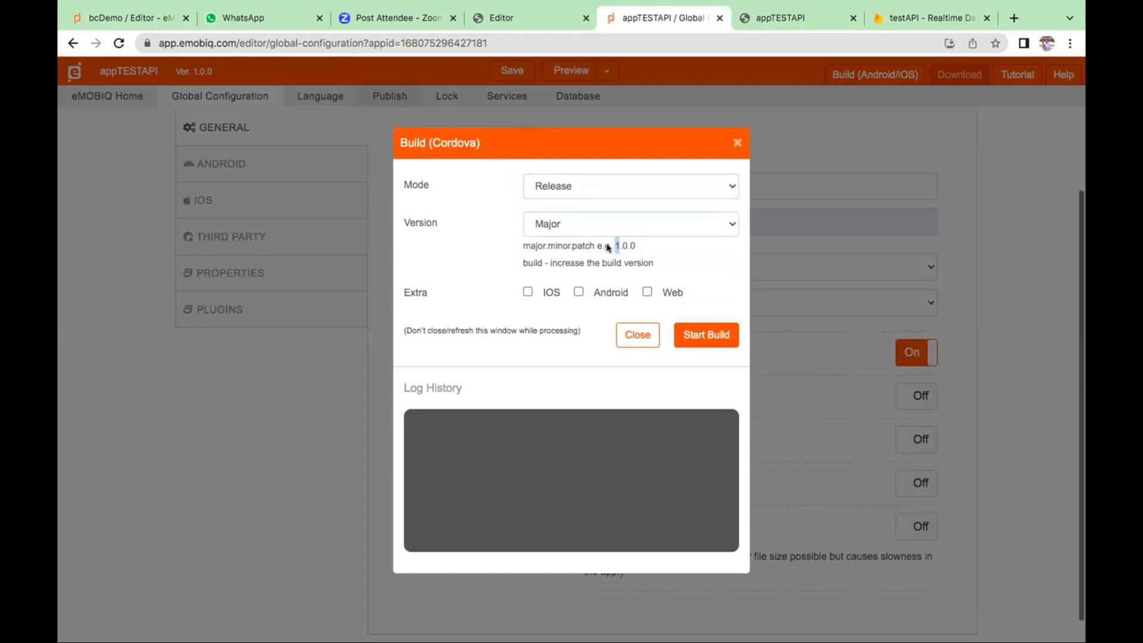
{"action": "left_click", "coordinate": [586, 234]}
{"action": "left_click", "coordinate": [582, 238]}
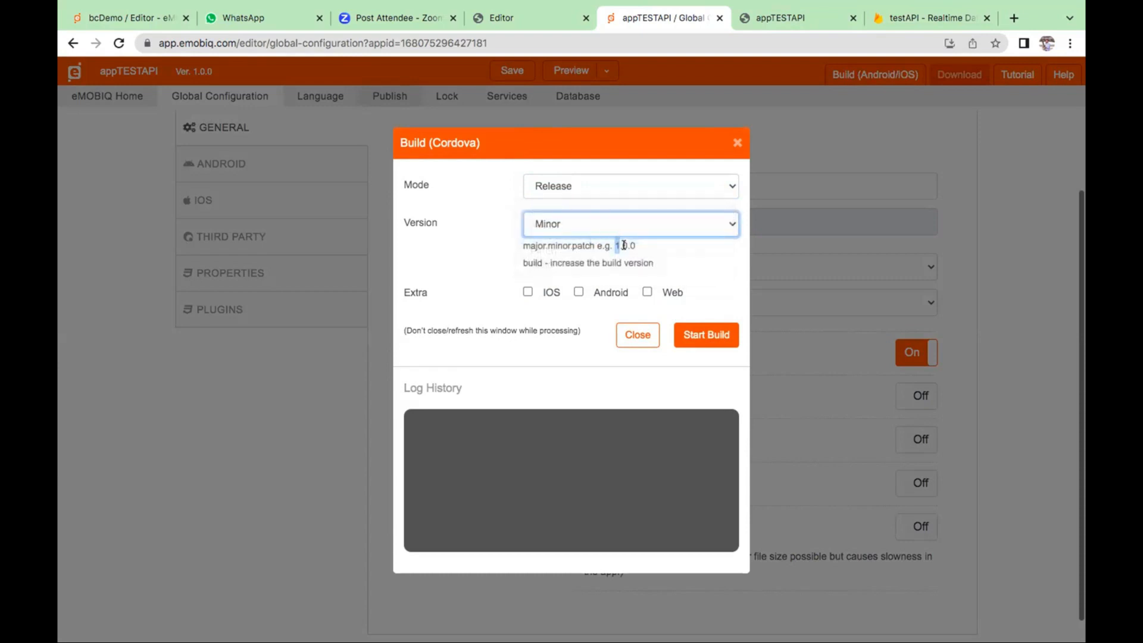
{"action": "left_click", "coordinate": [593, 235]}
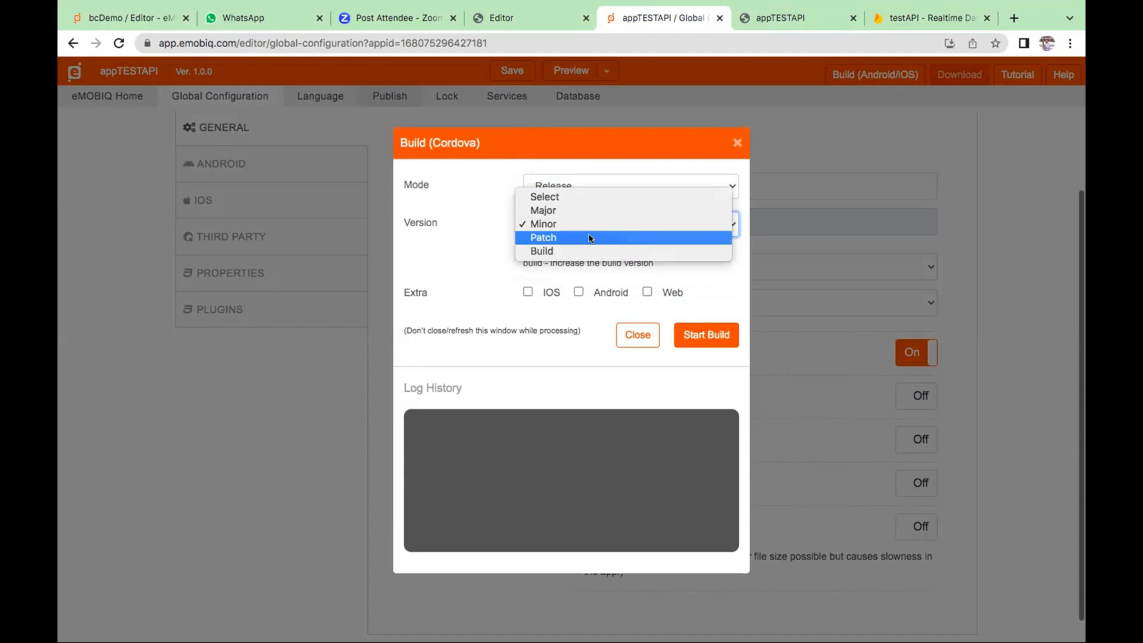
{"action": "left_click", "coordinate": [590, 238]}
{"action": "left_click_drag", "start_coordinate": [520, 246], "coordinate": [590, 240]}
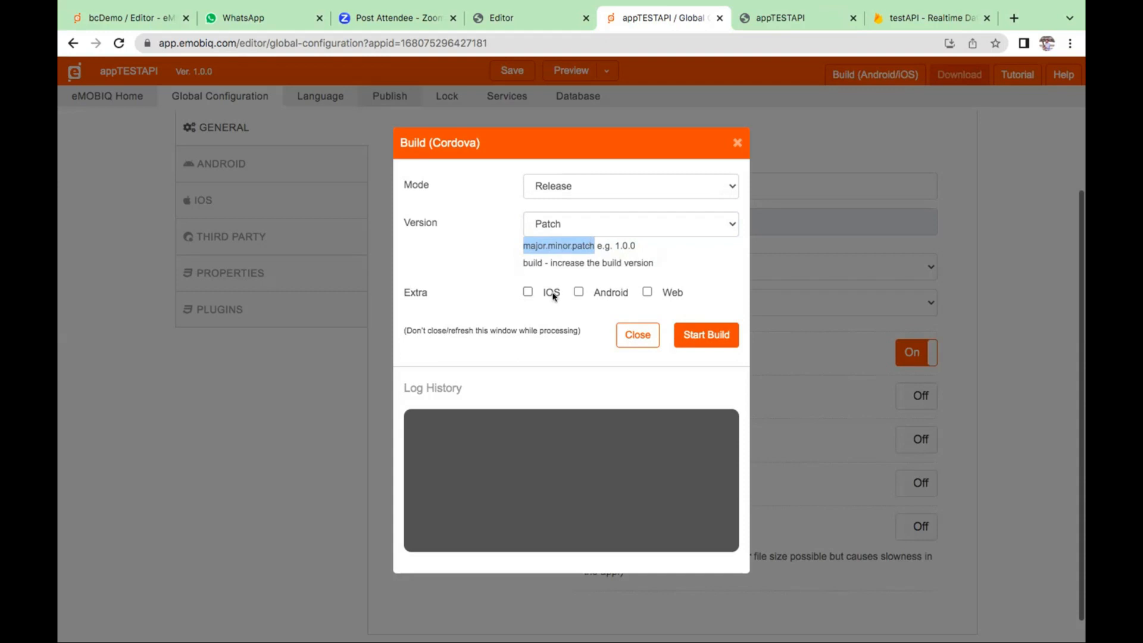
Step: Include iOS and Android in the build, change the mode to Development, and close the build settings without starting a build
{"action": "left_click", "coordinate": [528, 293]}
{"action": "left_click", "coordinate": [578, 292]}
{"action": "left_click", "coordinate": [556, 189]}
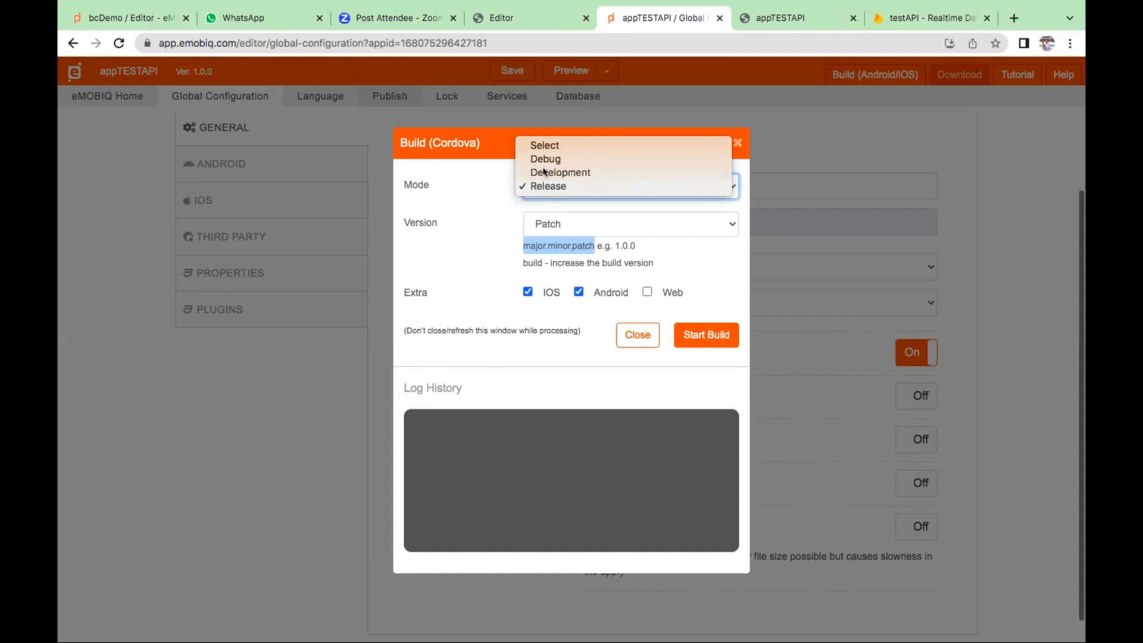
{"action": "left_click", "coordinate": [543, 172]}
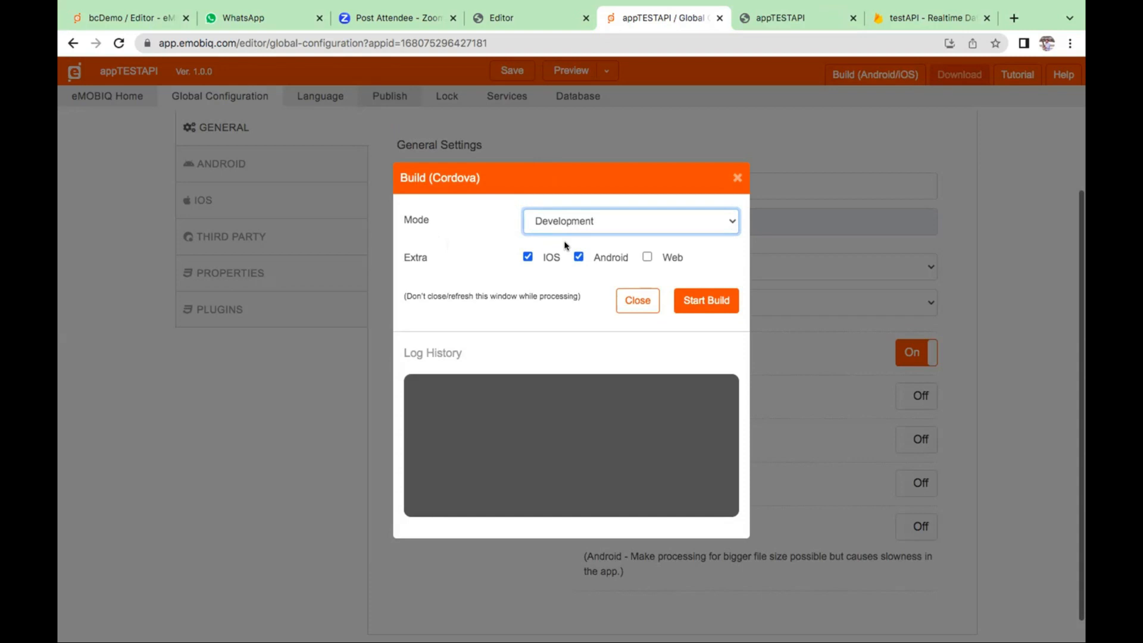
{"action": "left_click", "coordinate": [563, 223]}
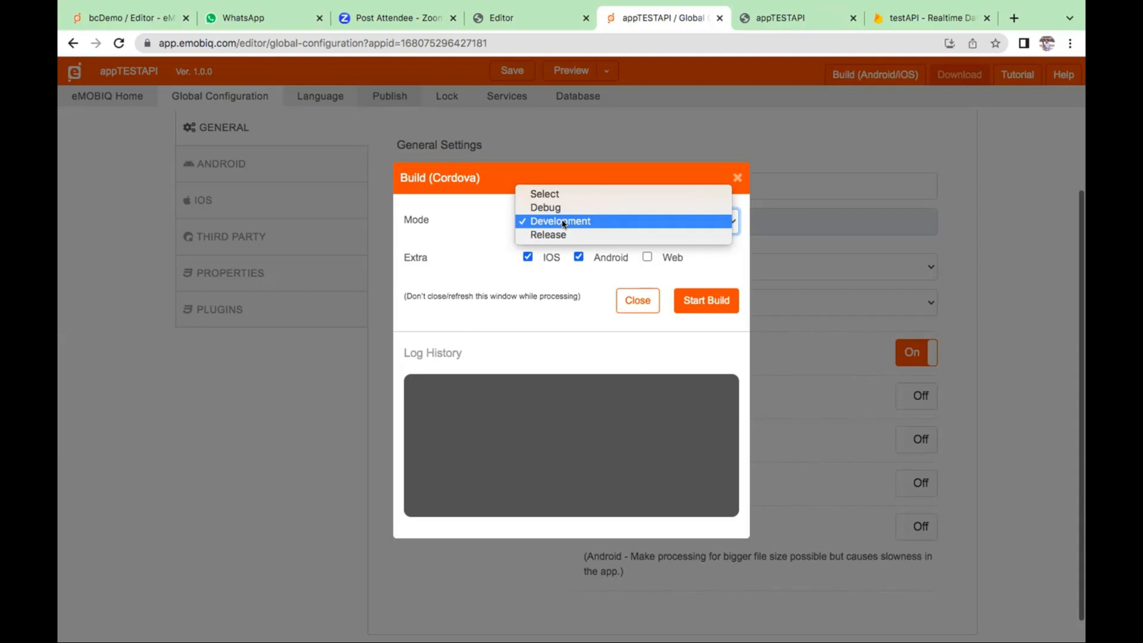
{"action": "left_click", "coordinate": [736, 175]}
{"action": "left_click", "coordinate": [735, 174]}
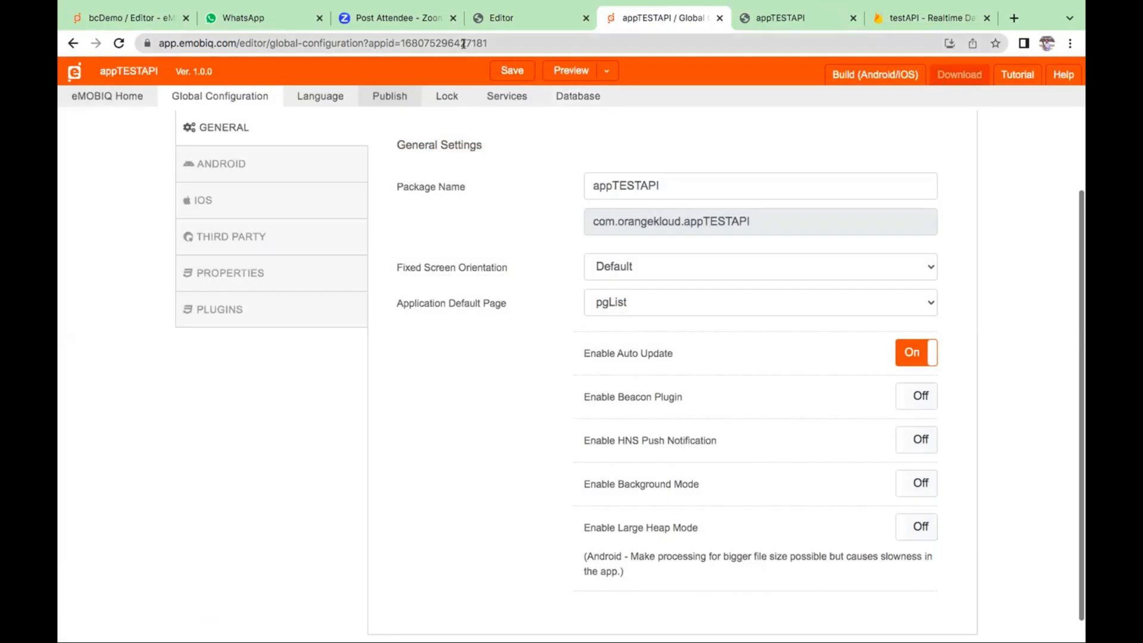
Step: Copy the app ID from the end of the configuration page's address and go to the eMOBIQ dashboard
{"action": "double_click", "coordinate": [464, 43]}
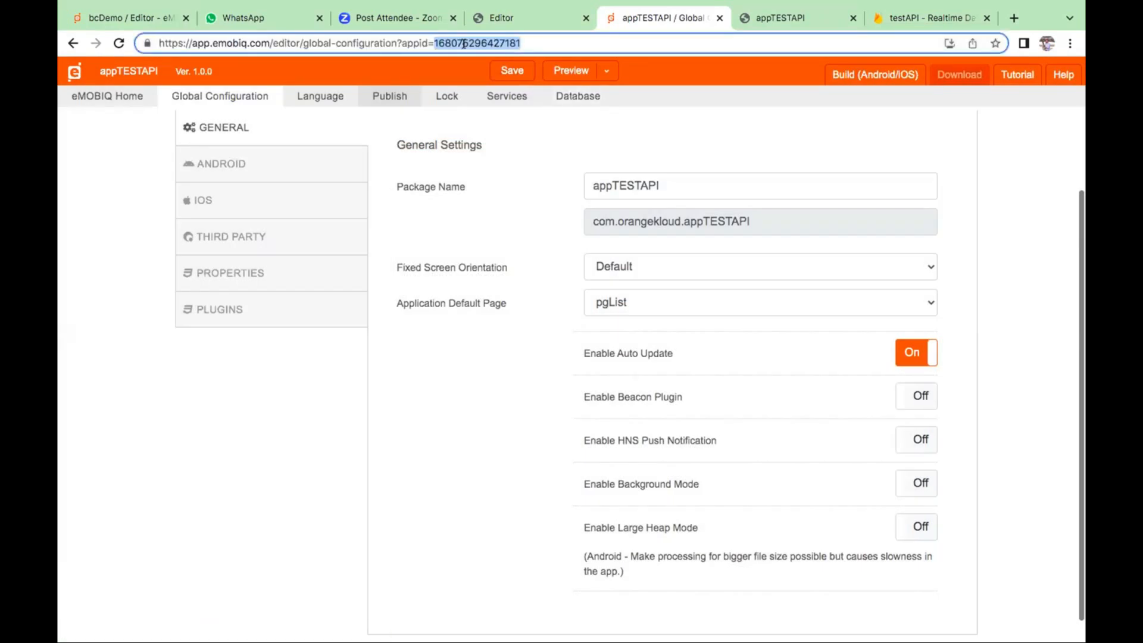
{"action": "left_click", "coordinate": [74, 75]}
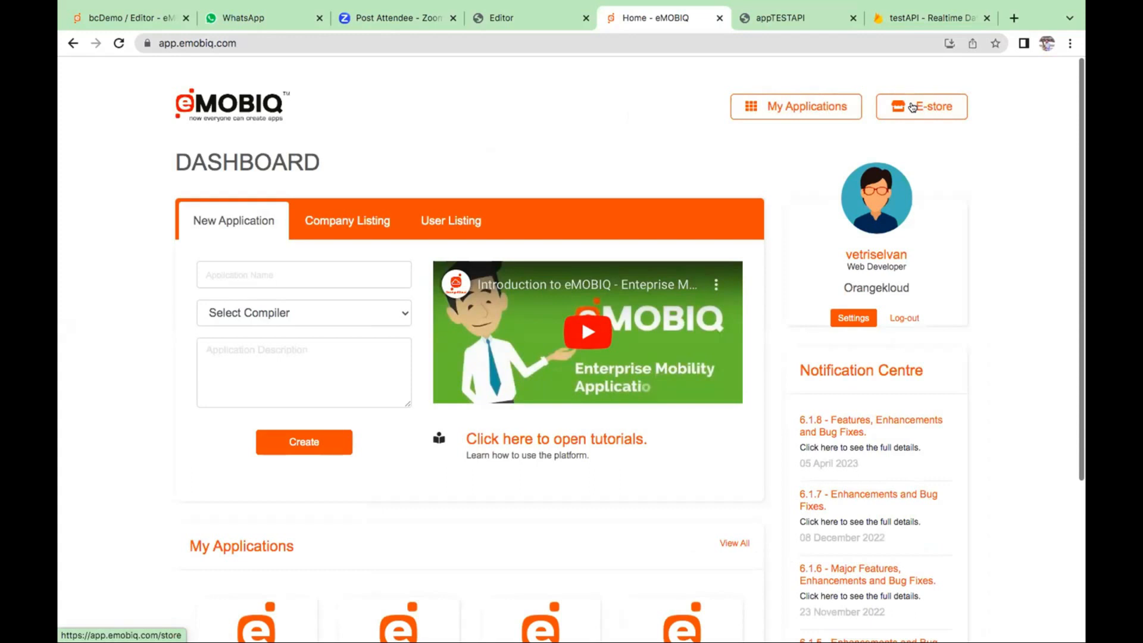
Step: View the E-store from the dashboard, return, and look through the My Applications section
{"action": "left_click", "coordinate": [912, 107]}
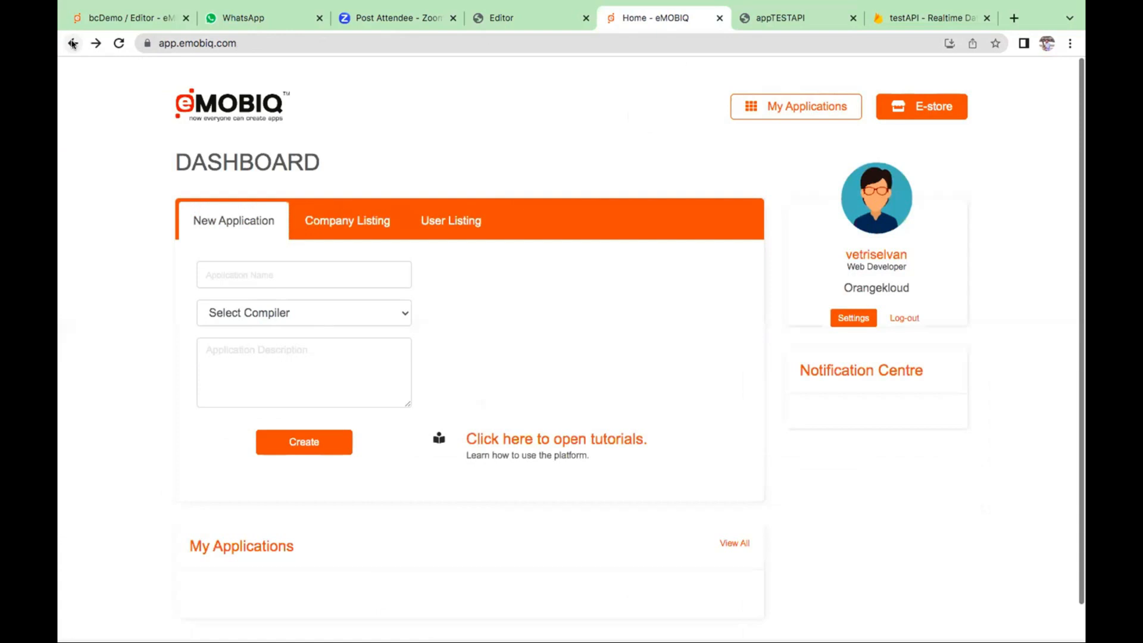
{"action": "left_click", "coordinate": [72, 43]}
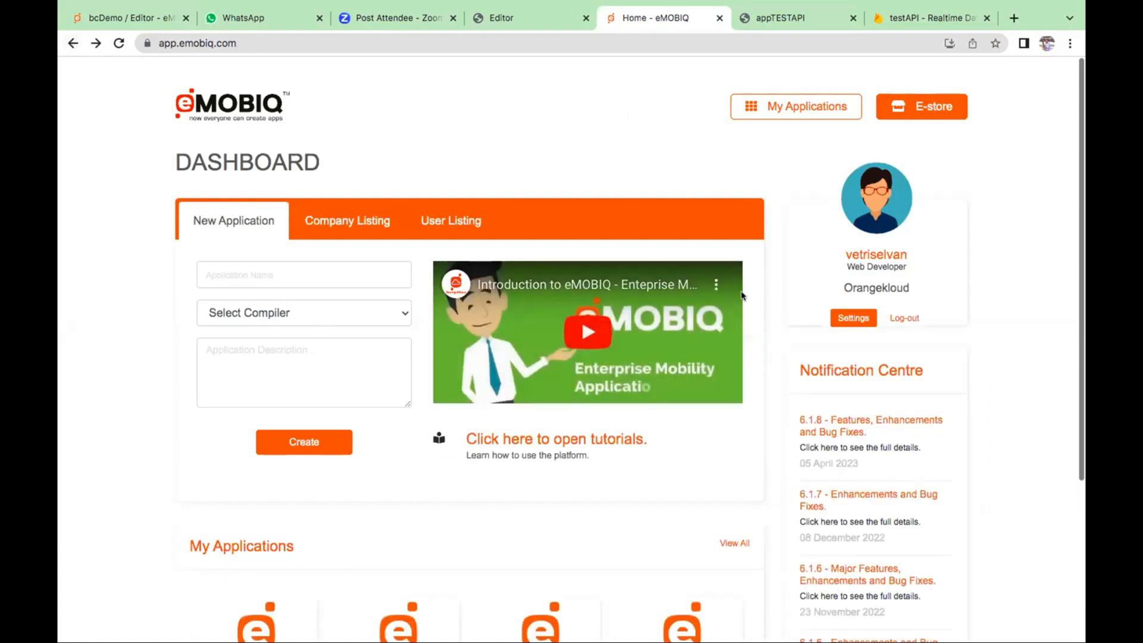
{"action": "scroll", "coordinate": [393, 343], "scroll_direction": "down", "scroll_amount": 4}
{"action": "mouse_move", "coordinate": [262, 405]}
{"action": "scroll", "coordinate": [404, 360], "scroll_direction": "up", "scroll_amount": 4}
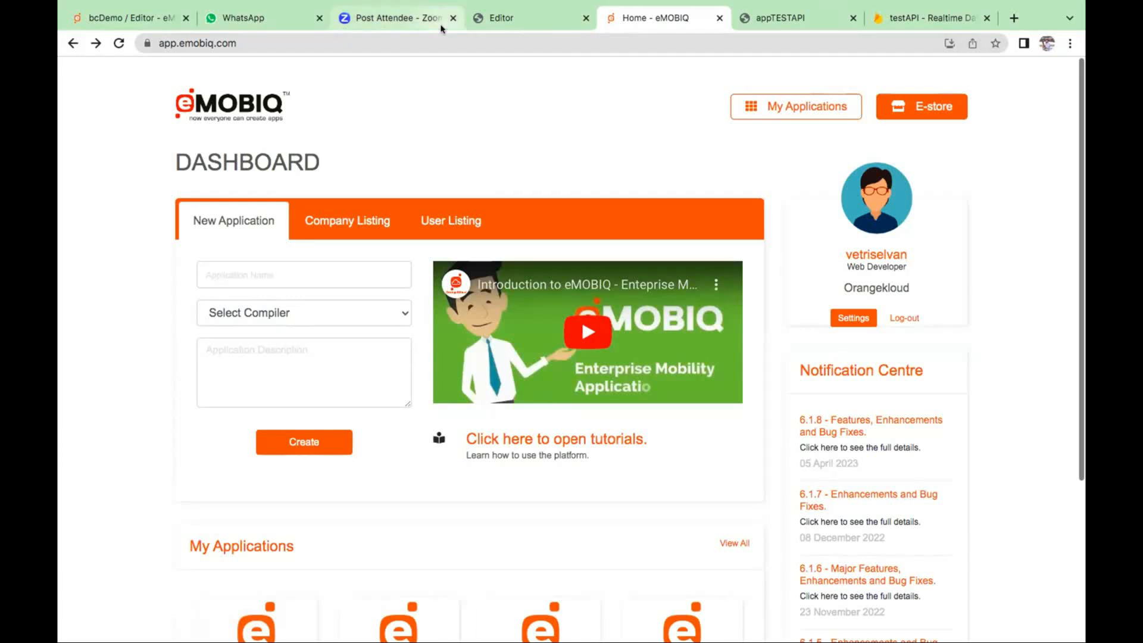
Step: Switch to the older eMOBIQ editor and open its eMobiQ Home page in a new browser tab
{"action": "left_click", "coordinate": [511, 18]}
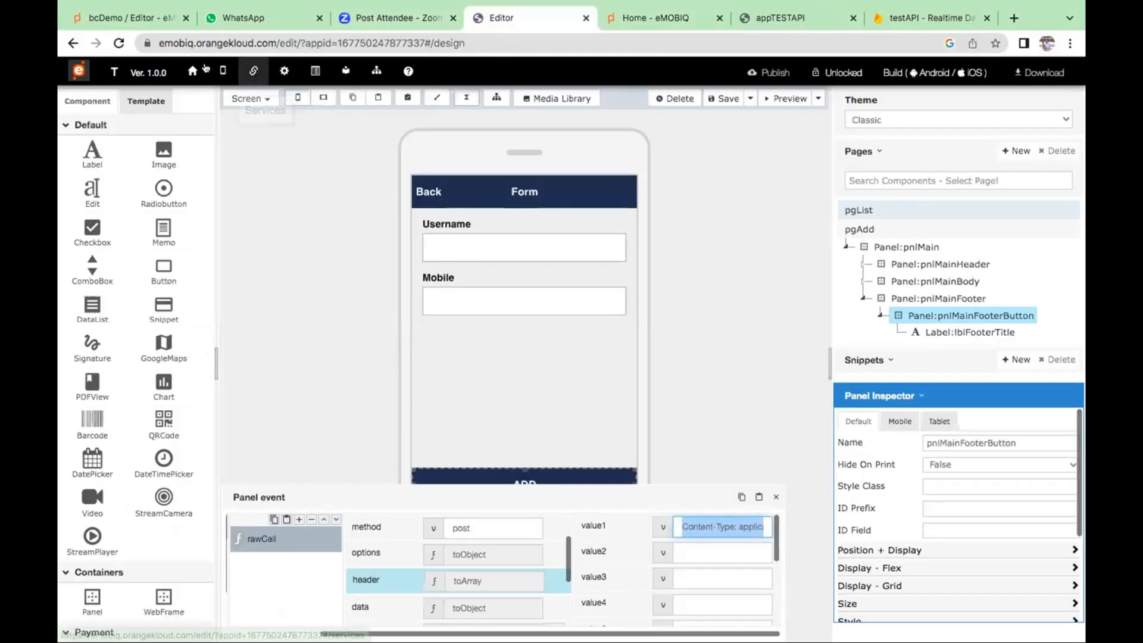
{"action": "right_click", "coordinate": [197, 70]}
{"action": "left_click", "coordinate": [250, 78]}
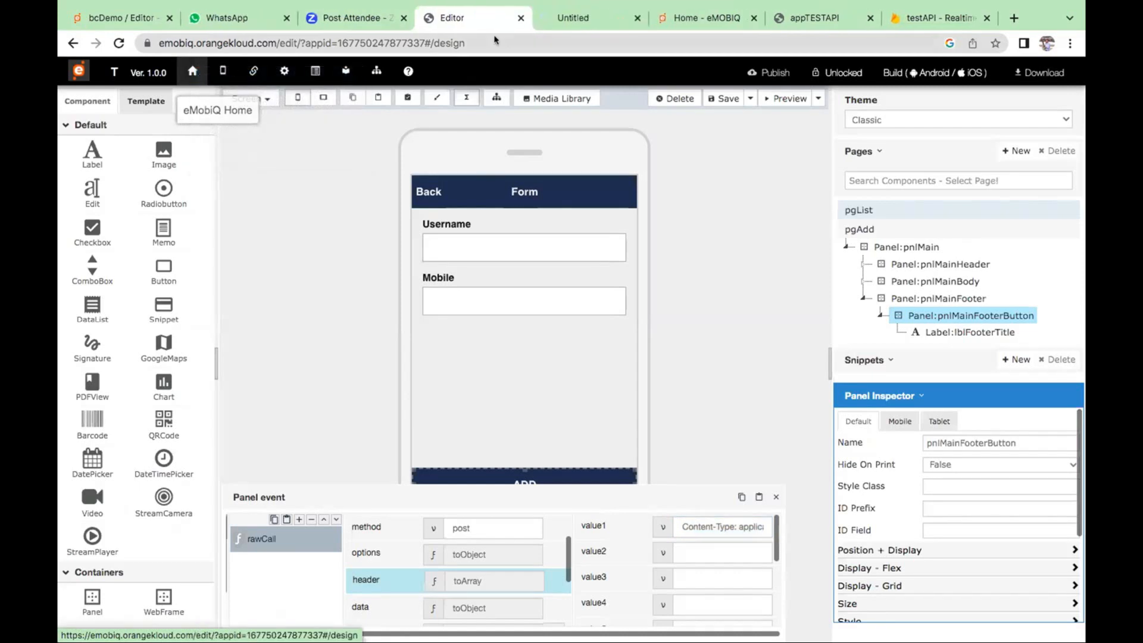
{"action": "left_click", "coordinate": [573, 18]}
Step: Log in to the older eMOBIQ platform with the saved user ID and the account password
{"action": "left_click", "coordinate": [649, 229]}
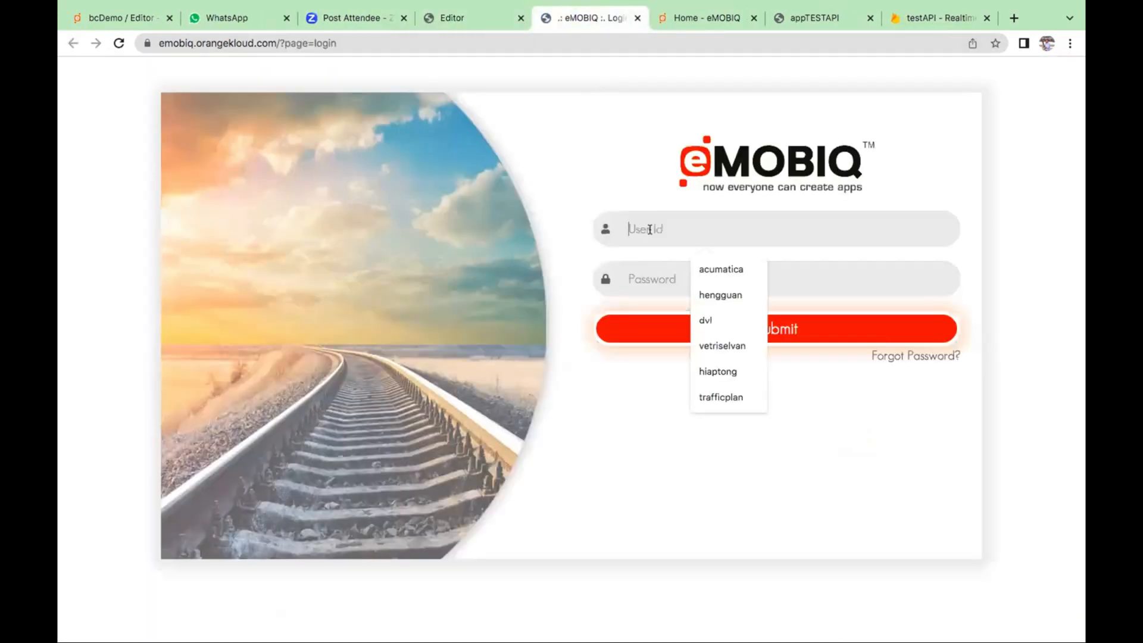
{"action": "left_click", "coordinate": [702, 270]}
{"action": "left_click", "coordinate": [669, 273]}
{"action": "type", "text": "********"}
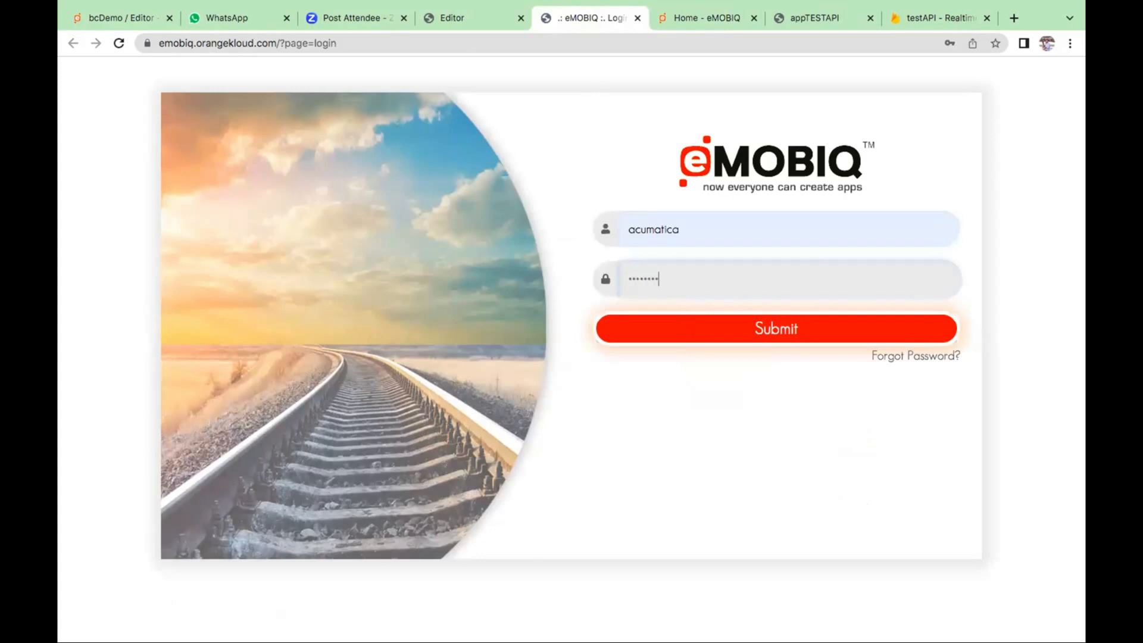
{"action": "key", "text": "Return"}
{"action": "left_click", "coordinate": [929, 99]}
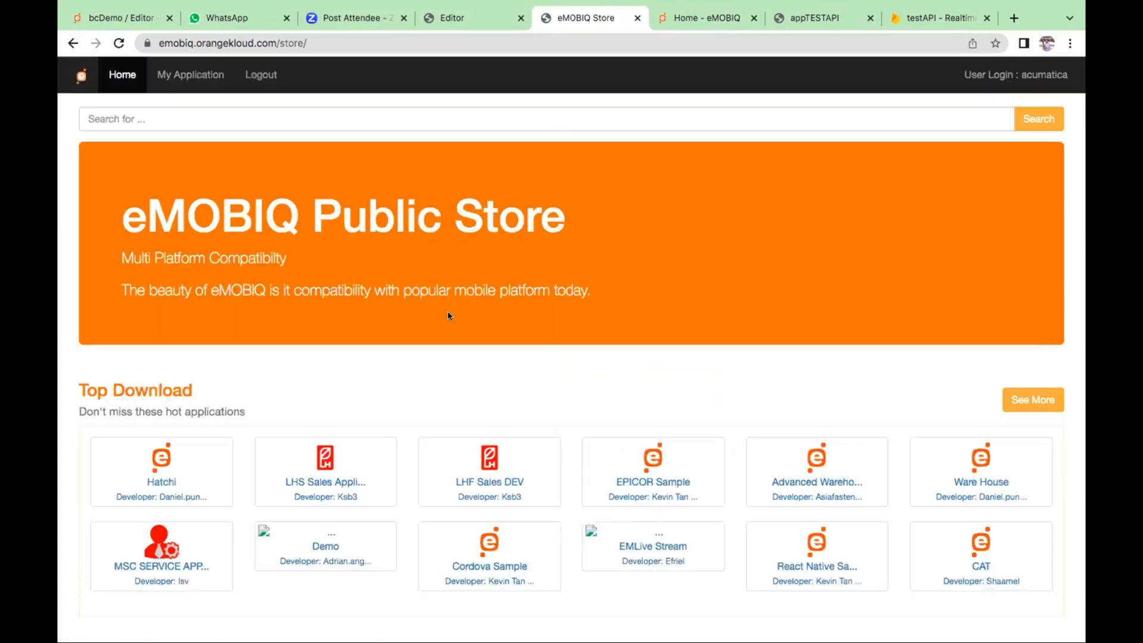
{"action": "left_click", "coordinate": [424, 451]}
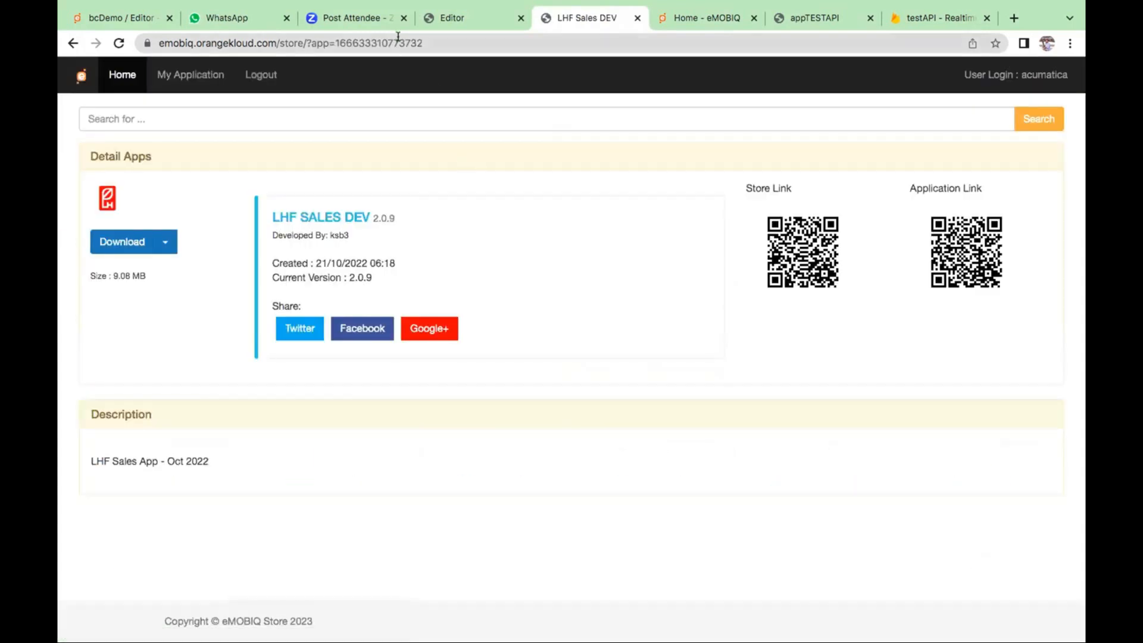
{"action": "double_click", "coordinate": [398, 36]}
{"action": "key", "text": "super+v"}
{"action": "key", "text": "Return"}
{"action": "key", "text": "super+a"}
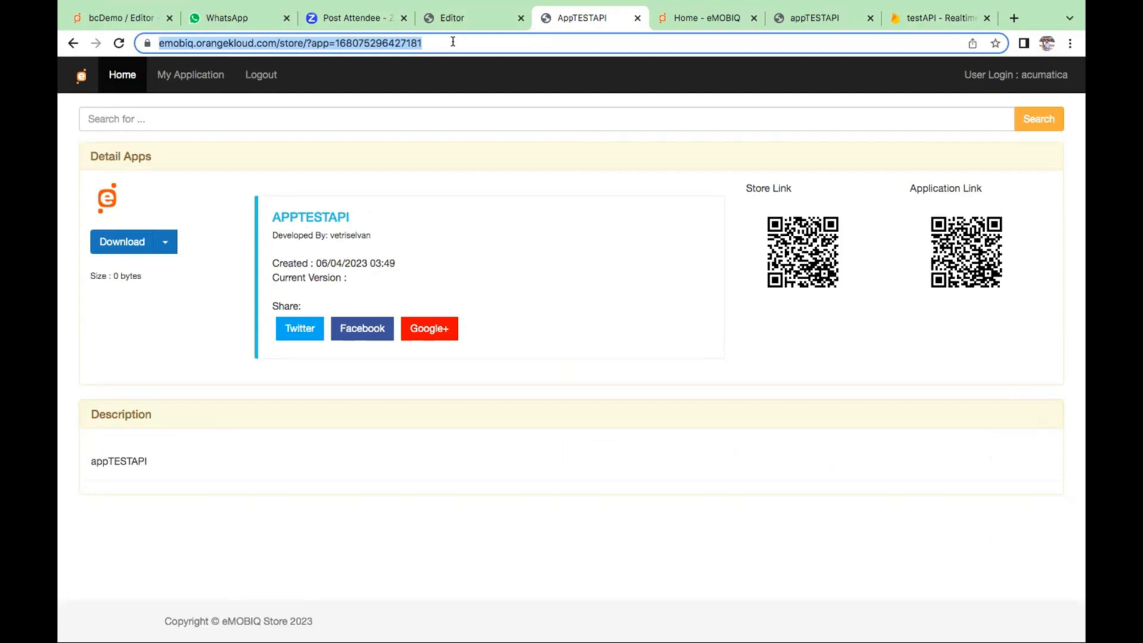
Step: Check the download options on the appTESTAPI store page
{"action": "left_click", "coordinate": [164, 241]}
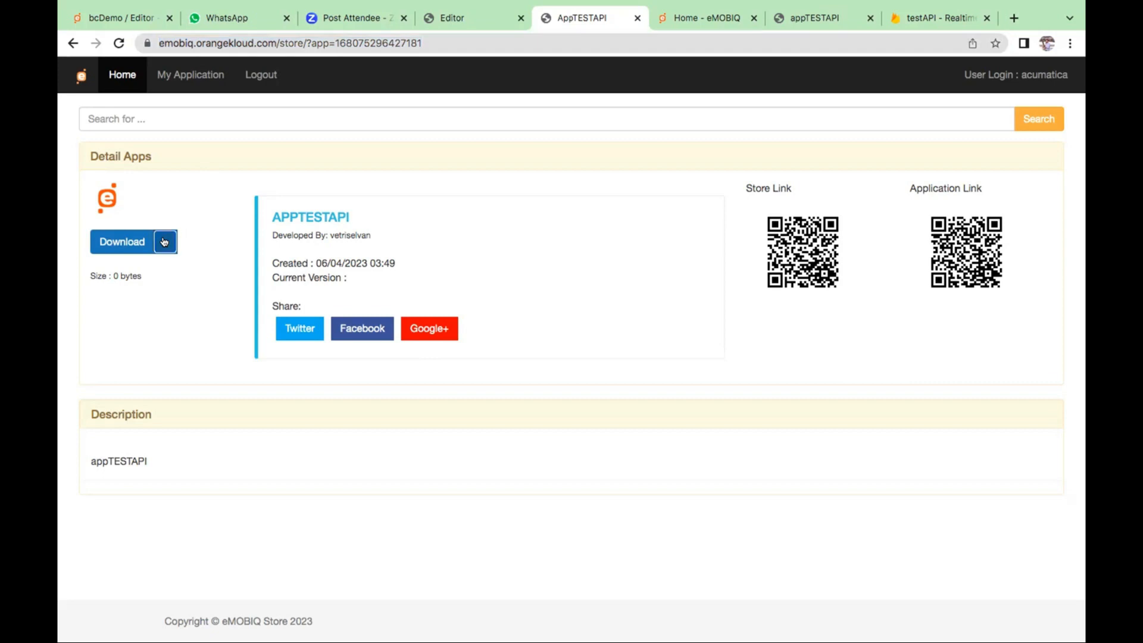
{"action": "left_click", "coordinate": [164, 241]}
{"action": "left_click", "coordinate": [164, 241]}
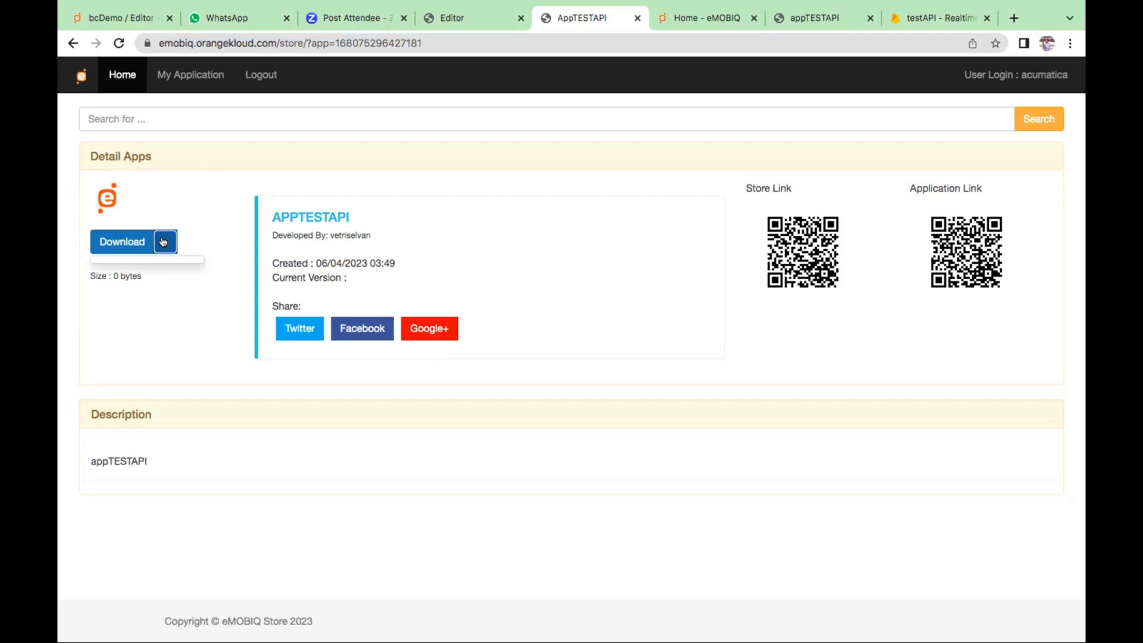
{"action": "left_click", "coordinate": [163, 242]}
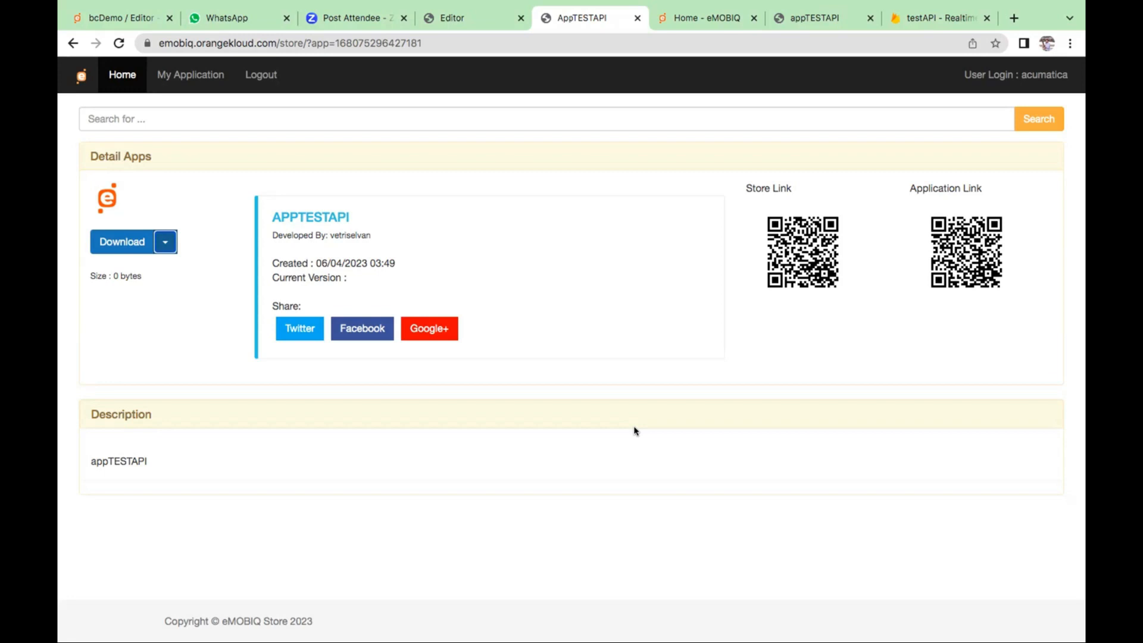
{"action": "key", "text": "ctrl+Right"}
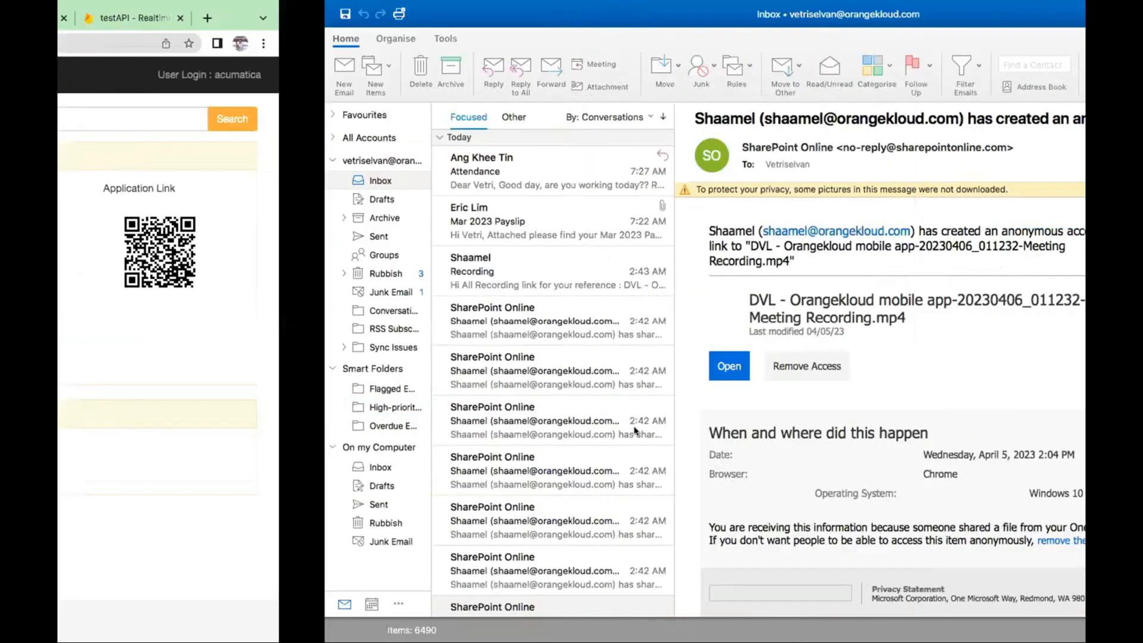
{"action": "key", "text": "ctrl+Left"}
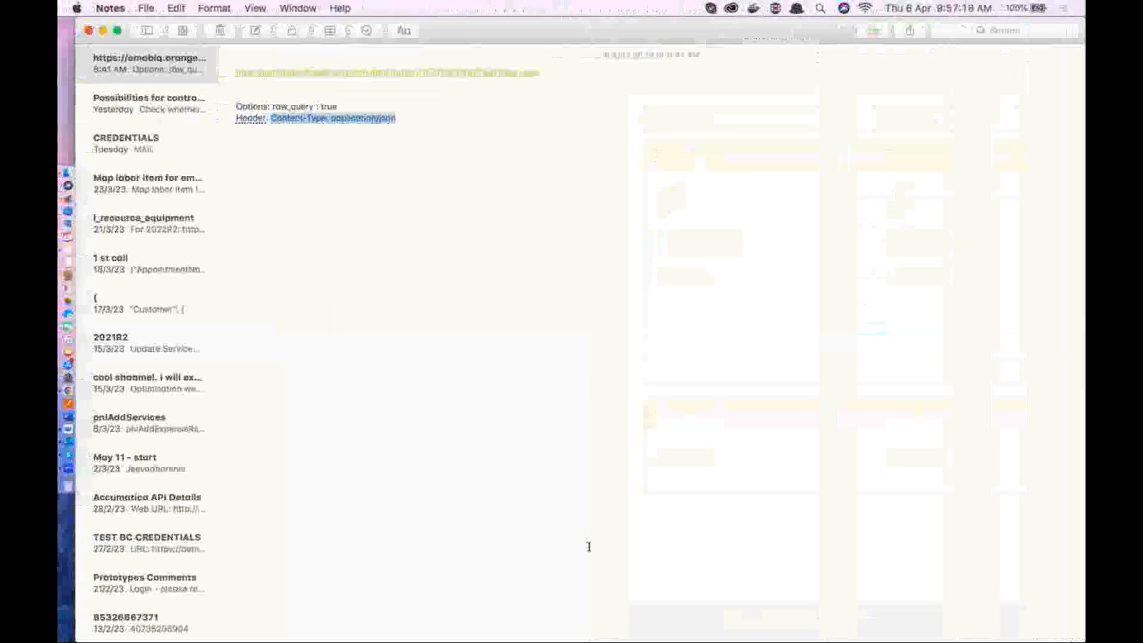
{"action": "key", "text": "ctrl+Right"}
{"action": "key", "text": "ctrl+Right"}
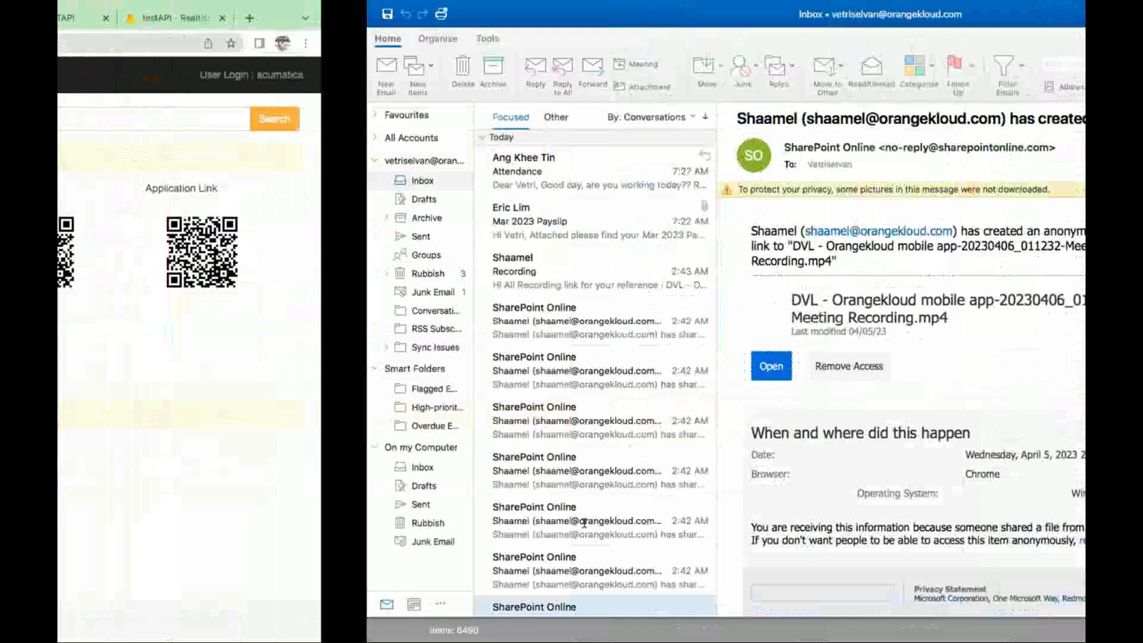
{"action": "key", "text": "ctrl+Left"}
{"action": "key", "text": "ctrl+Up"}
{"action": "key", "text": "ctrl+Up"}
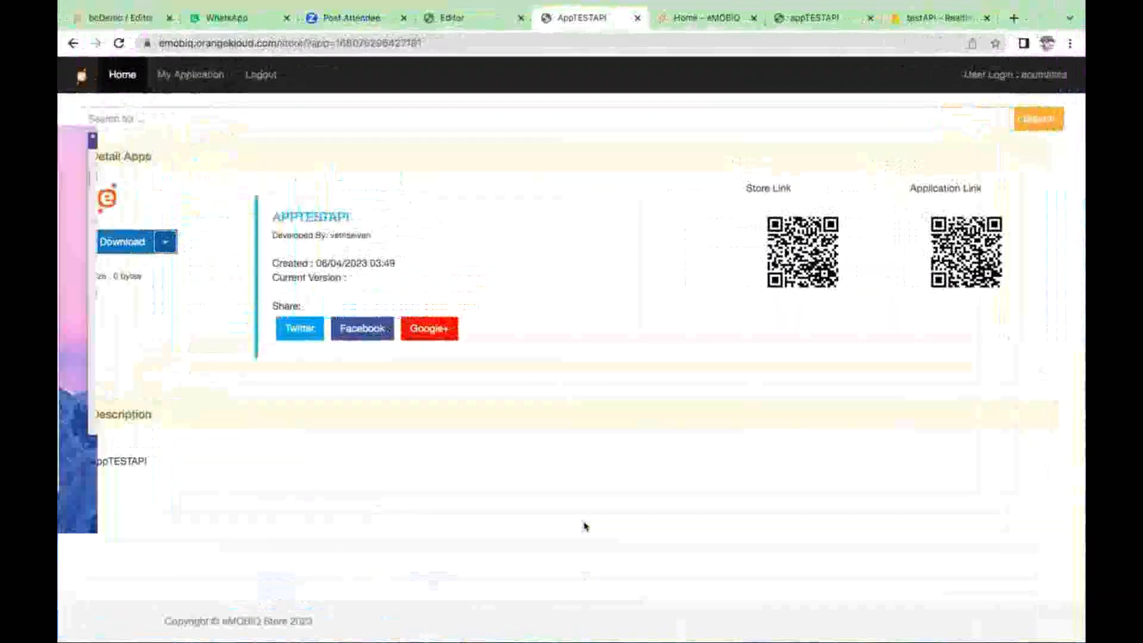
{"action": "key", "text": "ctrl+Up"}
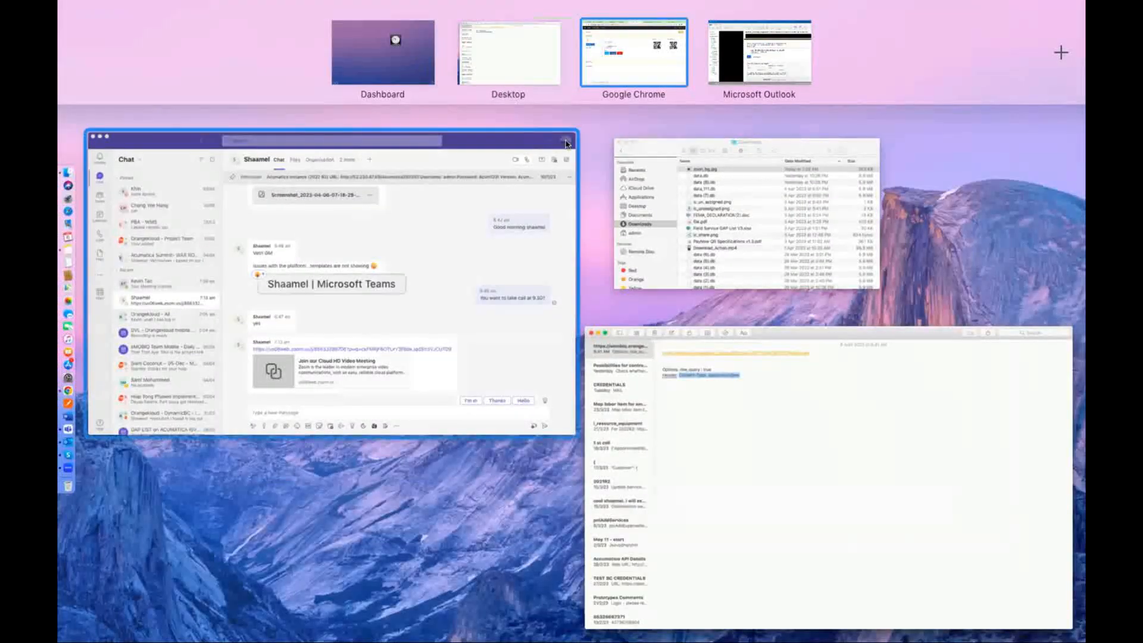
{"action": "left_click", "coordinate": [615, 57]}
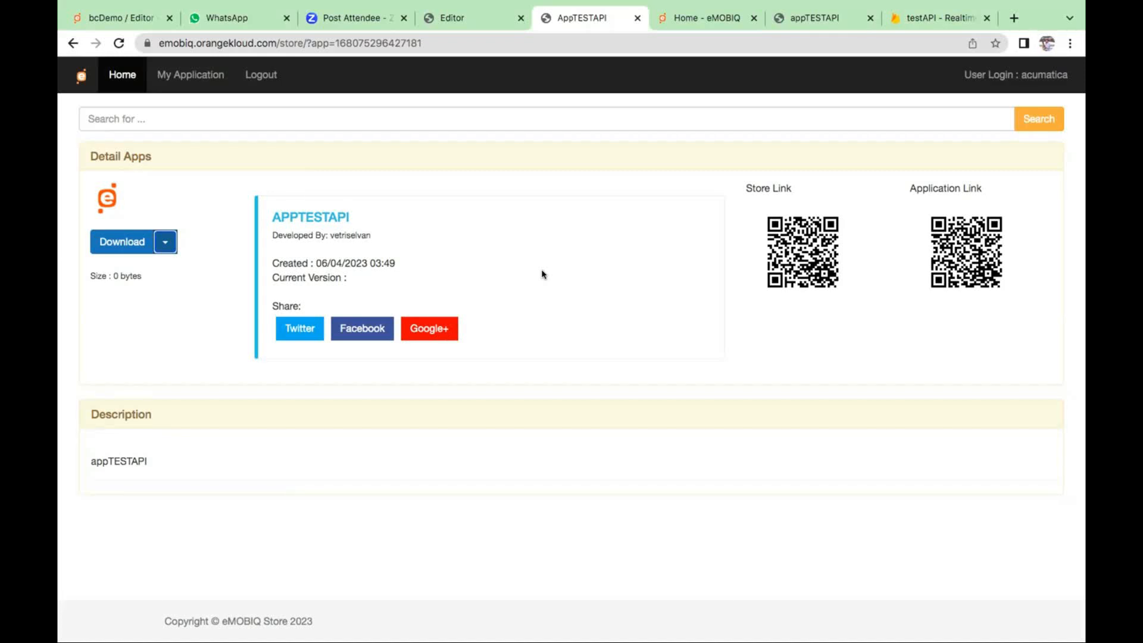
{"action": "left_click", "coordinate": [461, 486]}
{"action": "key", "text": "ctrl+Right"}
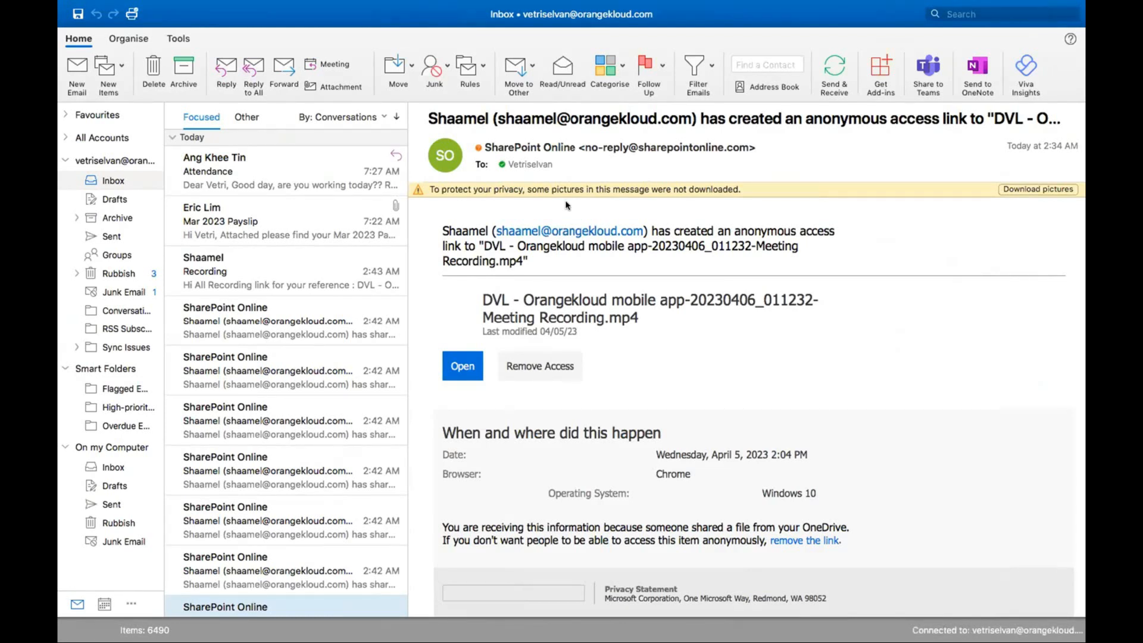
{"action": "mouse_move", "coordinate": [638, 7]}
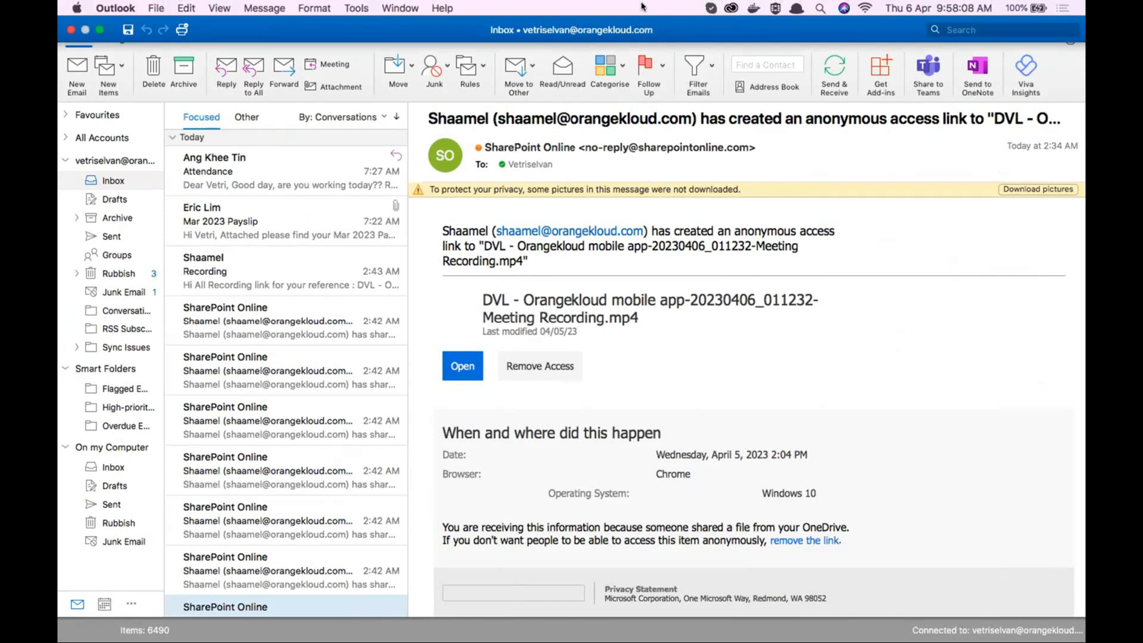